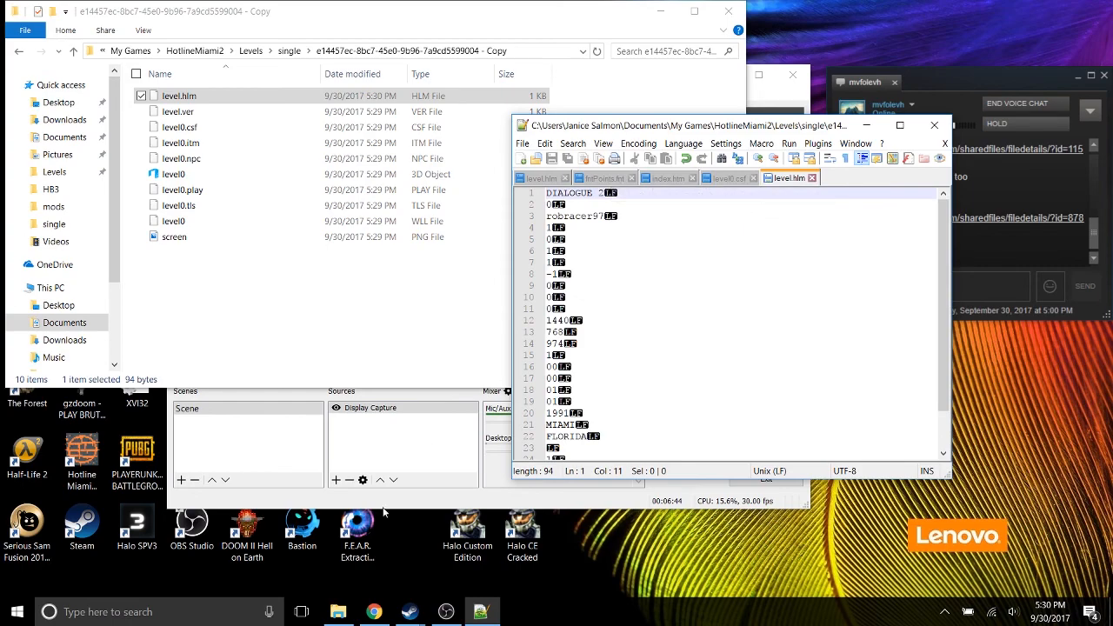
# Switch to Steam, launch Hotline Miami 2: Wrong Number and enter its level editor
pyautogui.click(410, 611)
pyautogui.moveTo(155, 38)
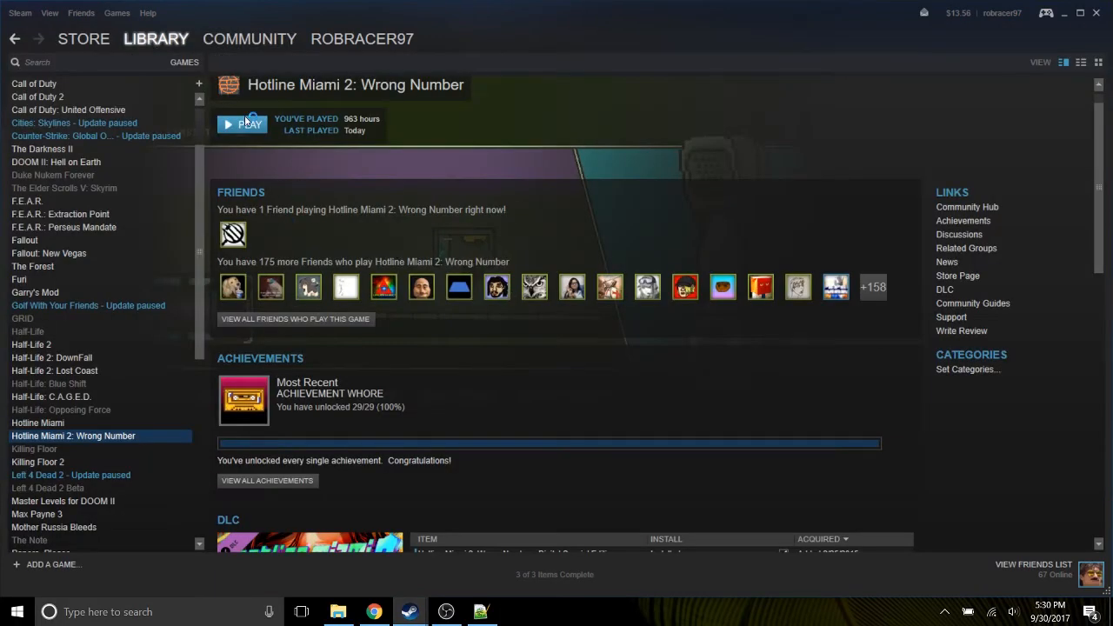
pyautogui.click(248, 122)
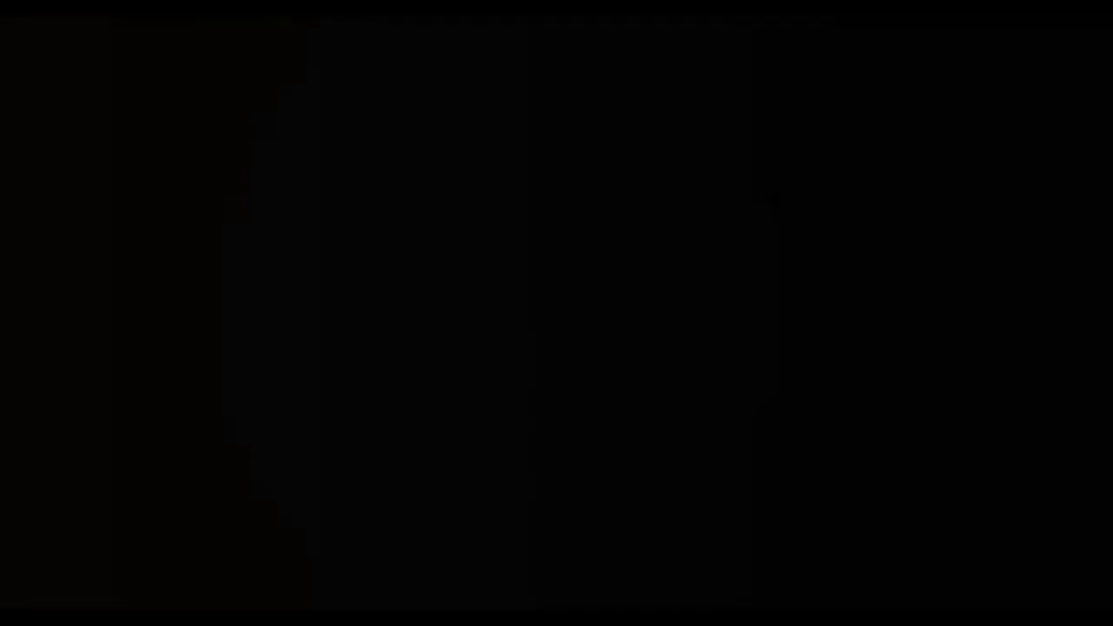
pyautogui.press('Down')
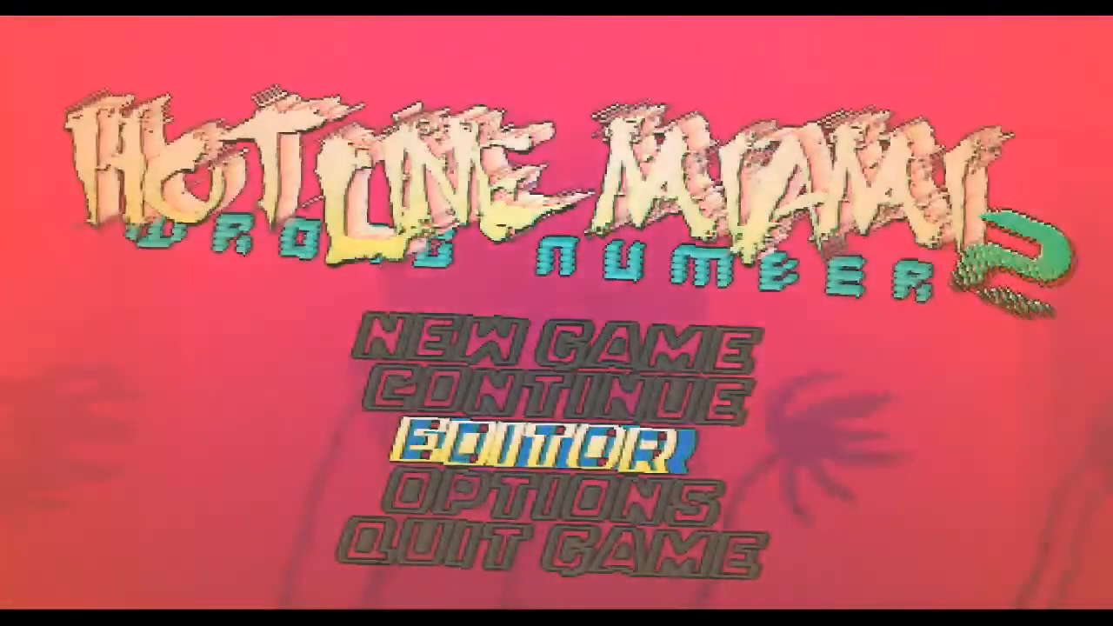
pyautogui.press('Return')
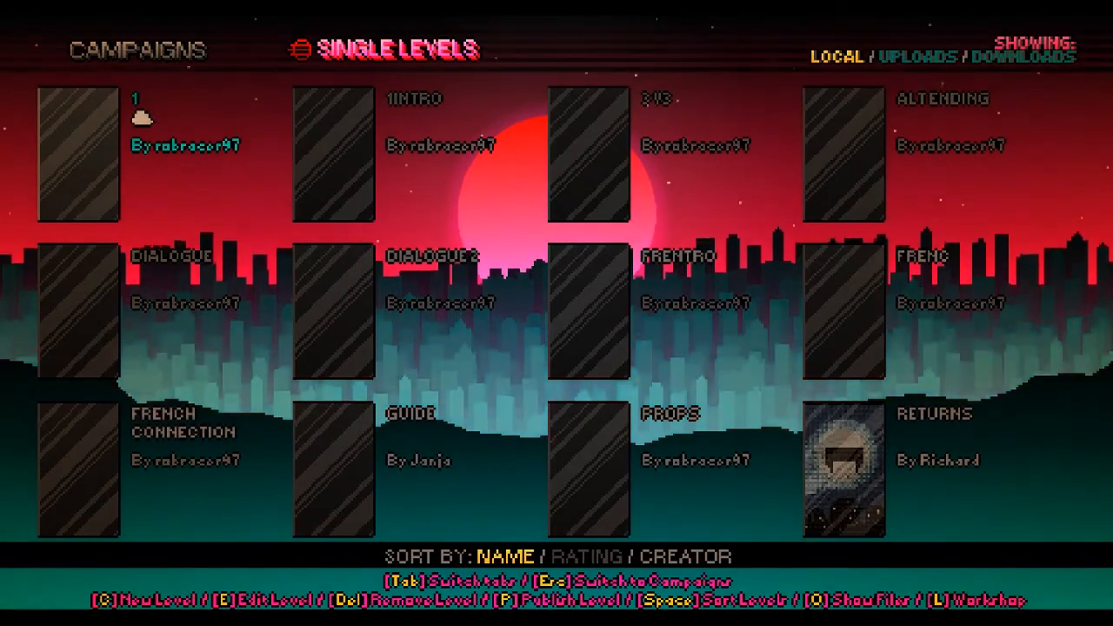
# Open the local single level DIALOGUE 2 for editing
pyautogui.press('Right')
pyautogui.press('Right')
pyautogui.press('Down')
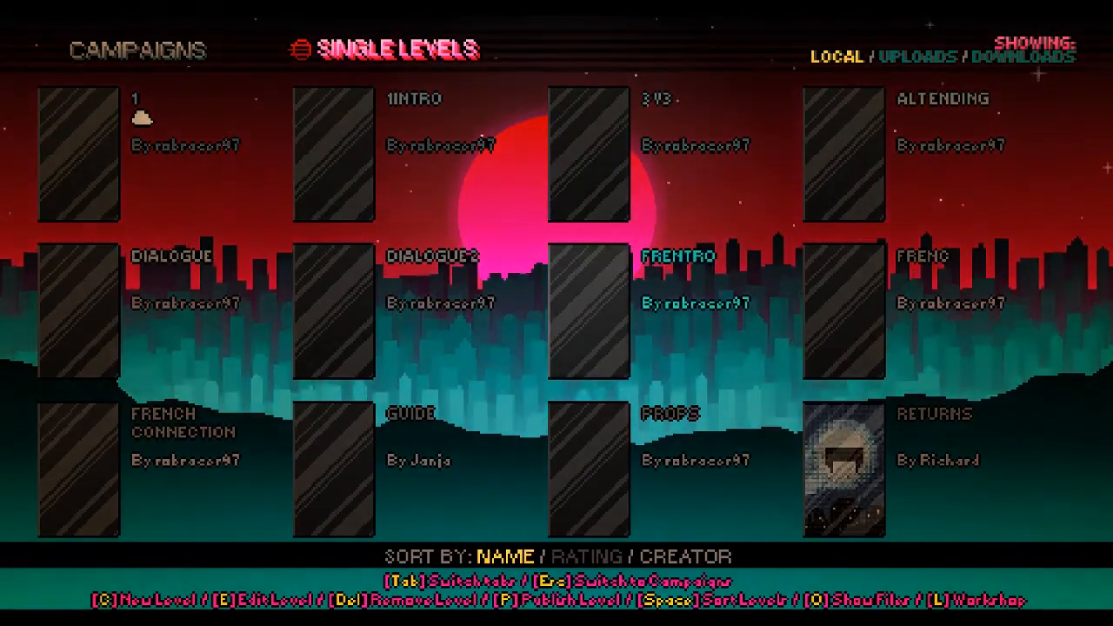
pyautogui.press('Left')
pyautogui.press('Left')
pyautogui.press('Right')
pyautogui.press('Return')
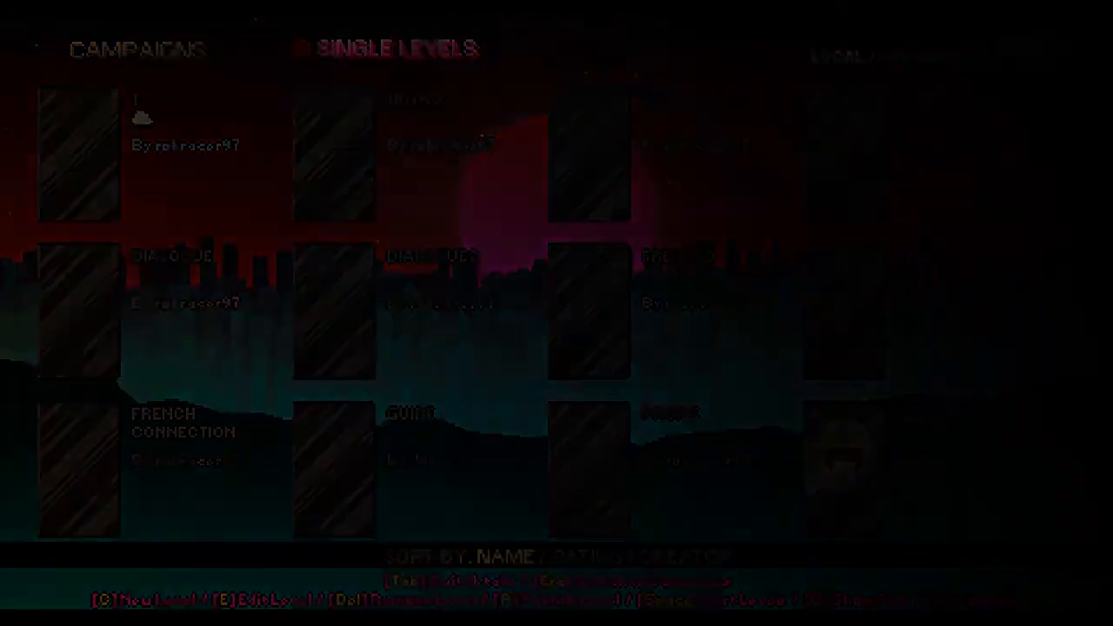
pyautogui.press('Escape')
pyautogui.press('Right')
pyautogui.press('Left')
pyautogui.press('e')
pyautogui.press('Return')
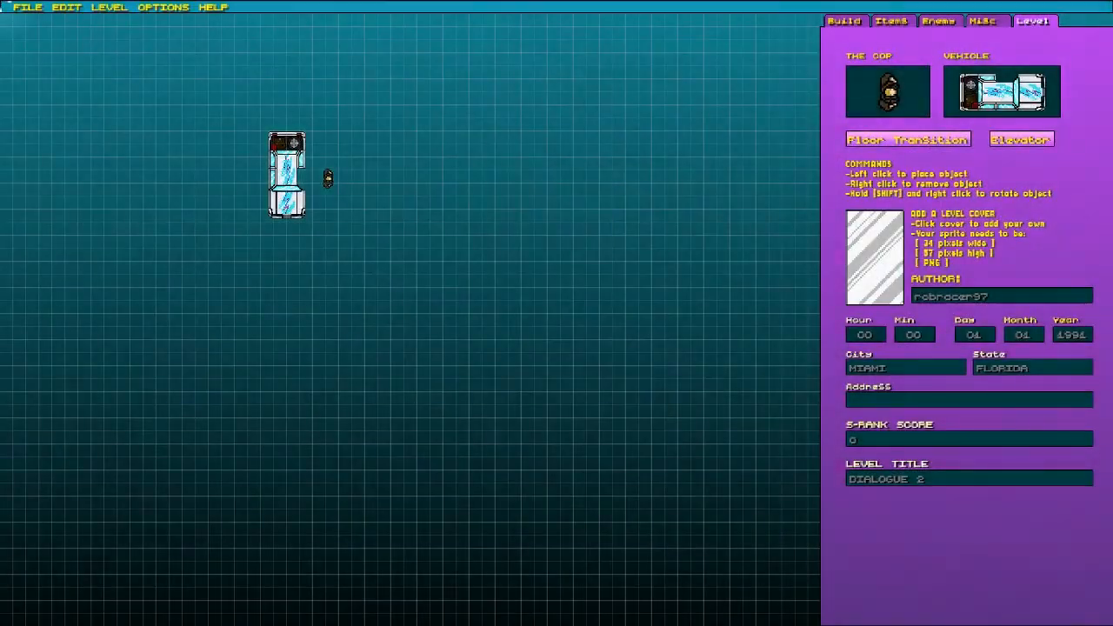
# In the cutscene editor, delete frame 1 with its messages and add a 4.75-second wait action to frame 0
pyautogui.press('Tab')
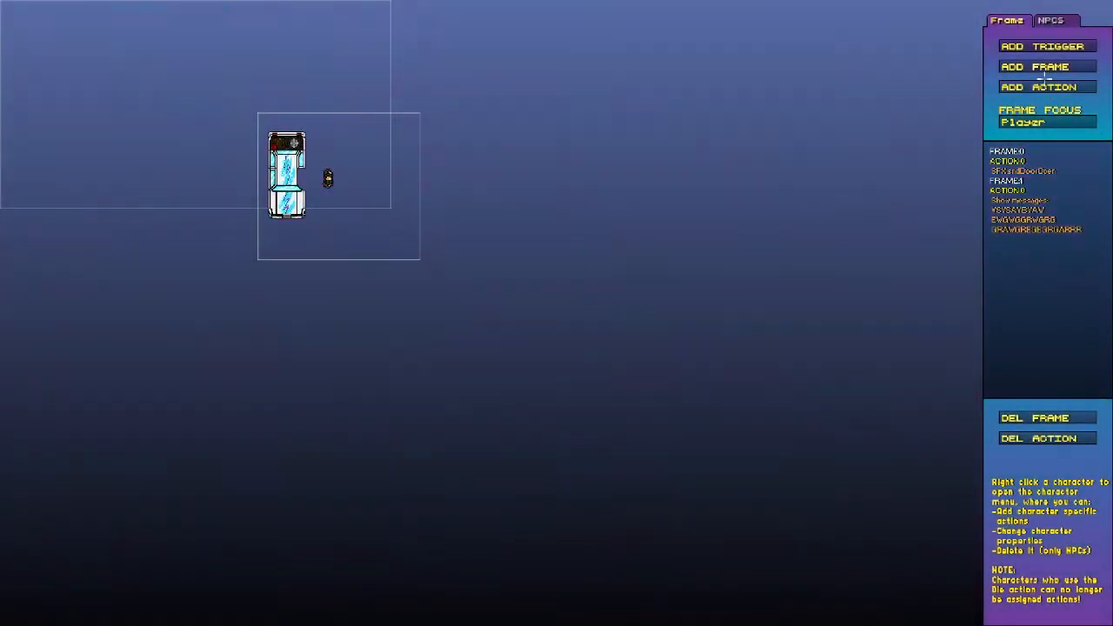
pyautogui.click(1035, 418)
pyautogui.click(1034, 87)
pyautogui.click(576, 280)
pyautogui.moveTo(492, 311); pyautogui.dragTo(552, 310)
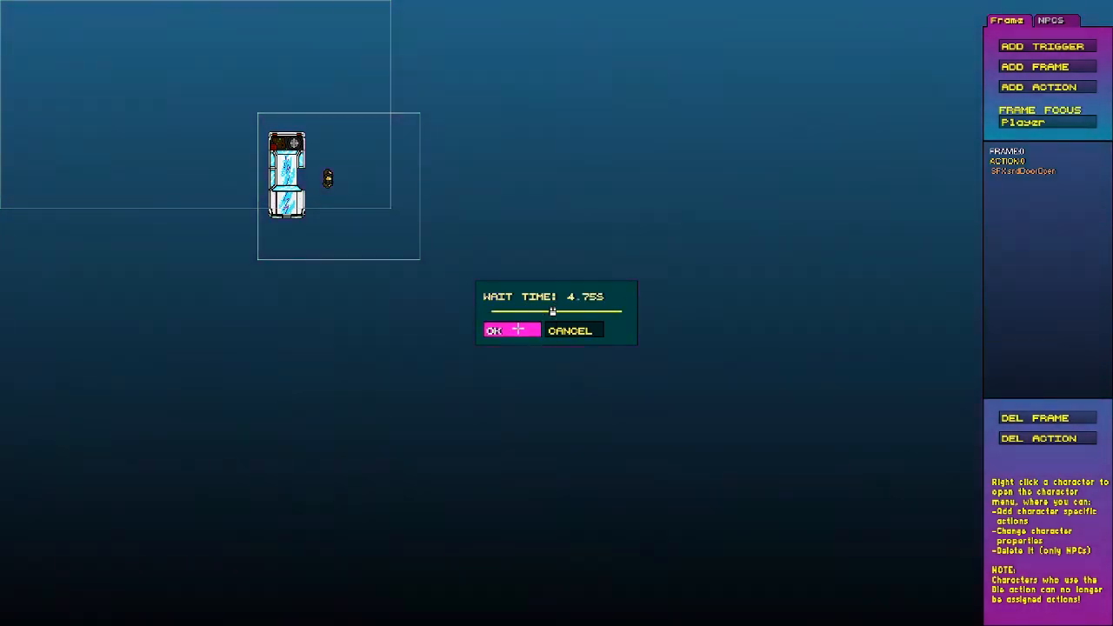
pyautogui.click(515, 330)
# Add a new cutscene frame with a message action holding three blank Player messages
pyautogui.click(1021, 66)
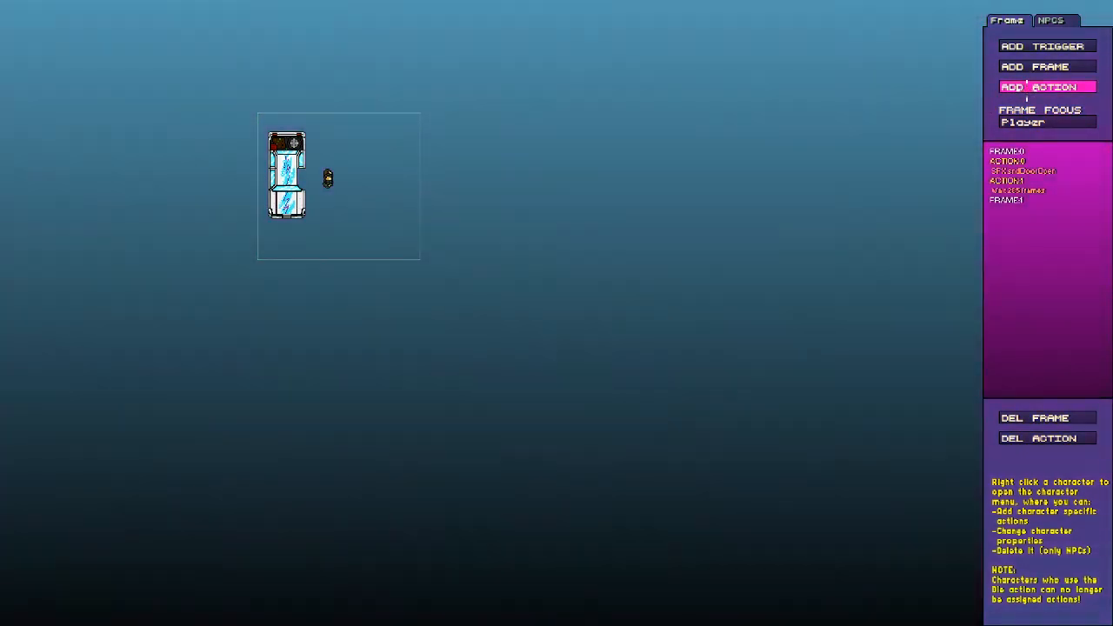
pyautogui.click(1002, 92)
pyautogui.click(581, 257)
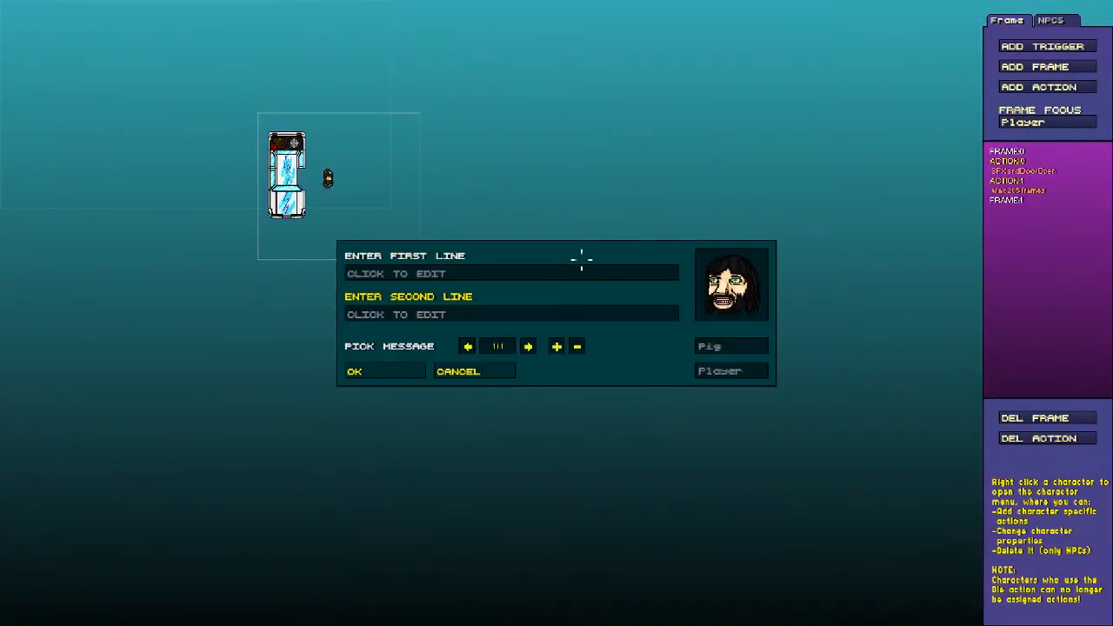
pyautogui.click(558, 346)
pyautogui.click(557, 346)
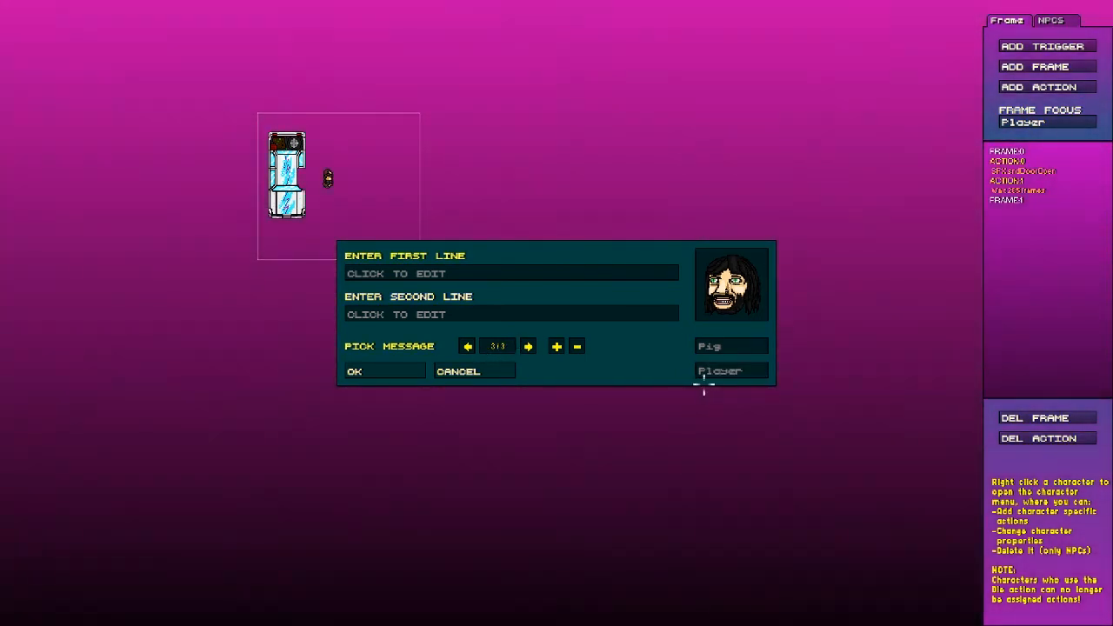
pyautogui.click(384, 371)
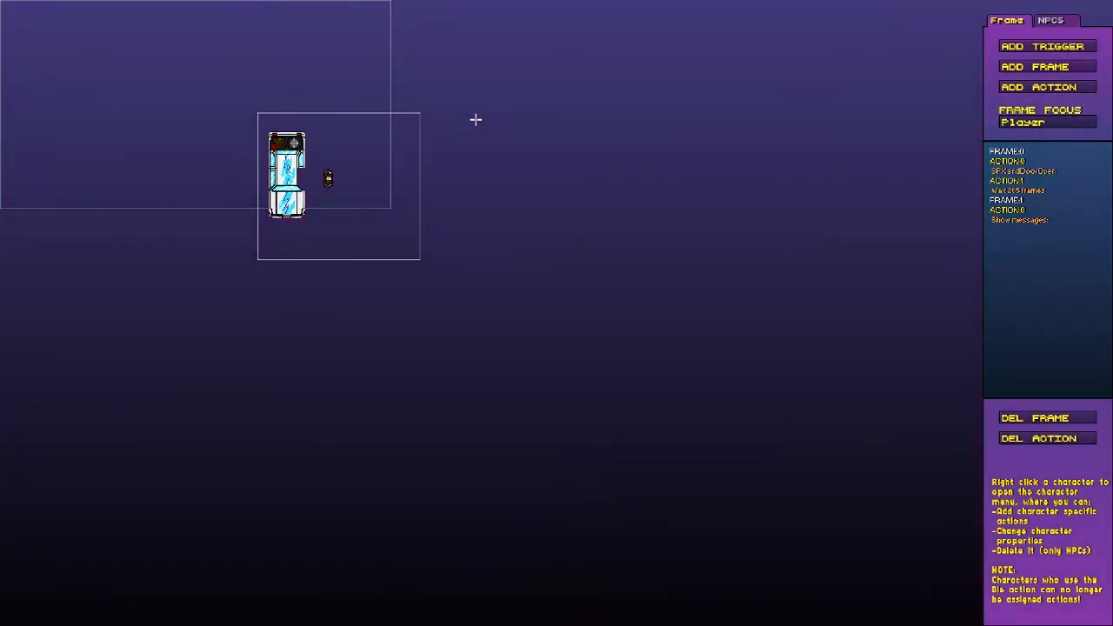
# Save the level, overwriting the existing DIALOGUE 2
pyautogui.click(25, 6)
pyautogui.click(53, 35)
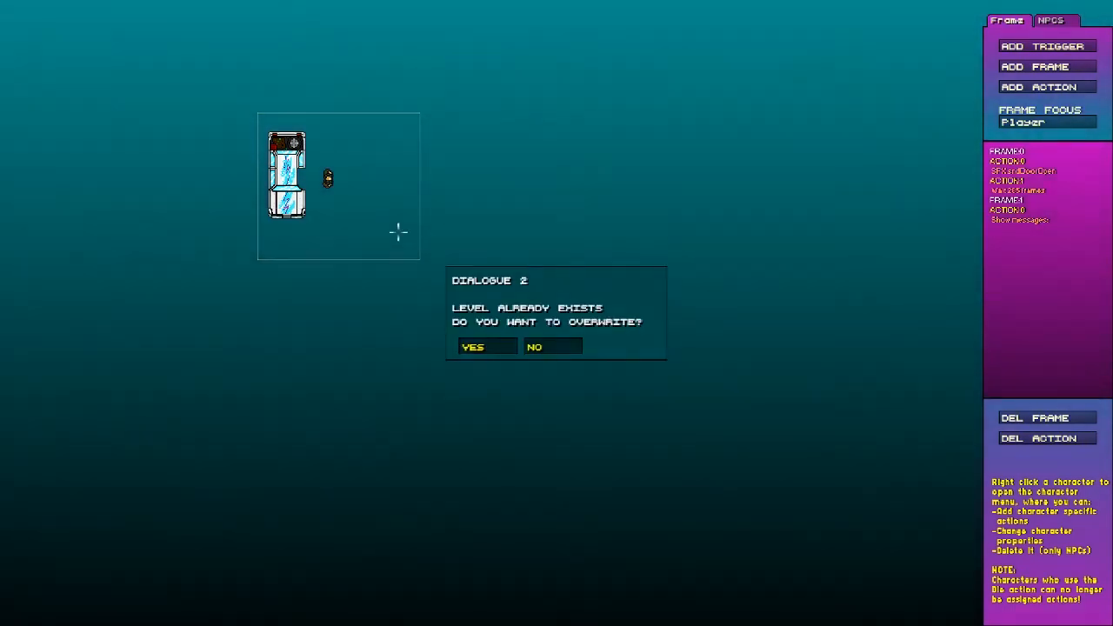
pyautogui.click(489, 347)
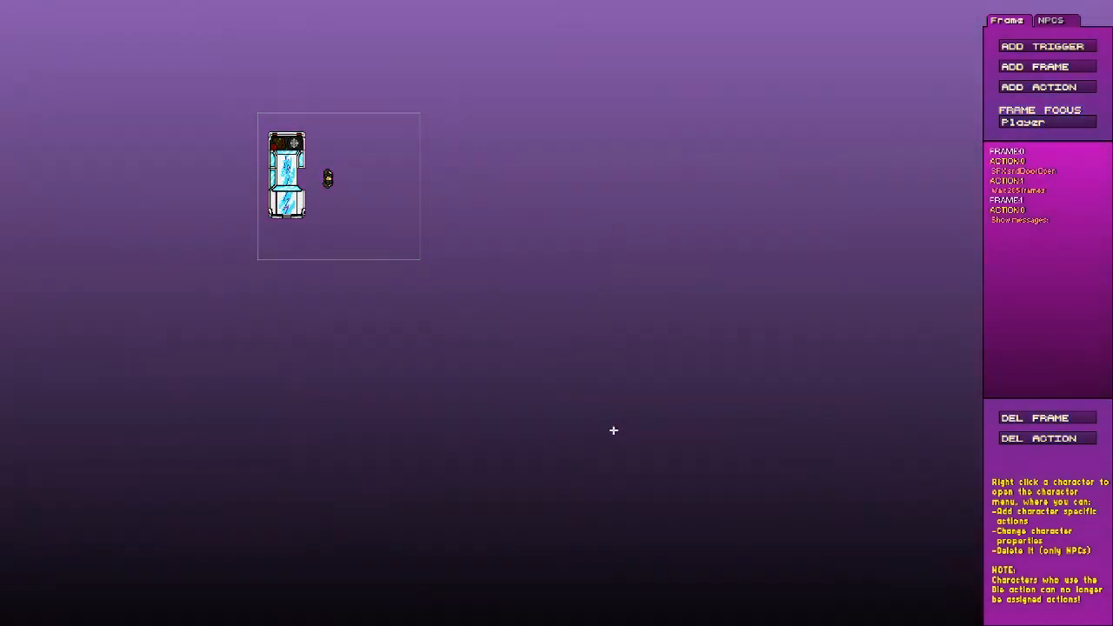
pyautogui.click(26, 5)
pyautogui.click(52, 37)
# Quit the open level to the main menu and enter the editor's level list again
pyautogui.press('Escape')
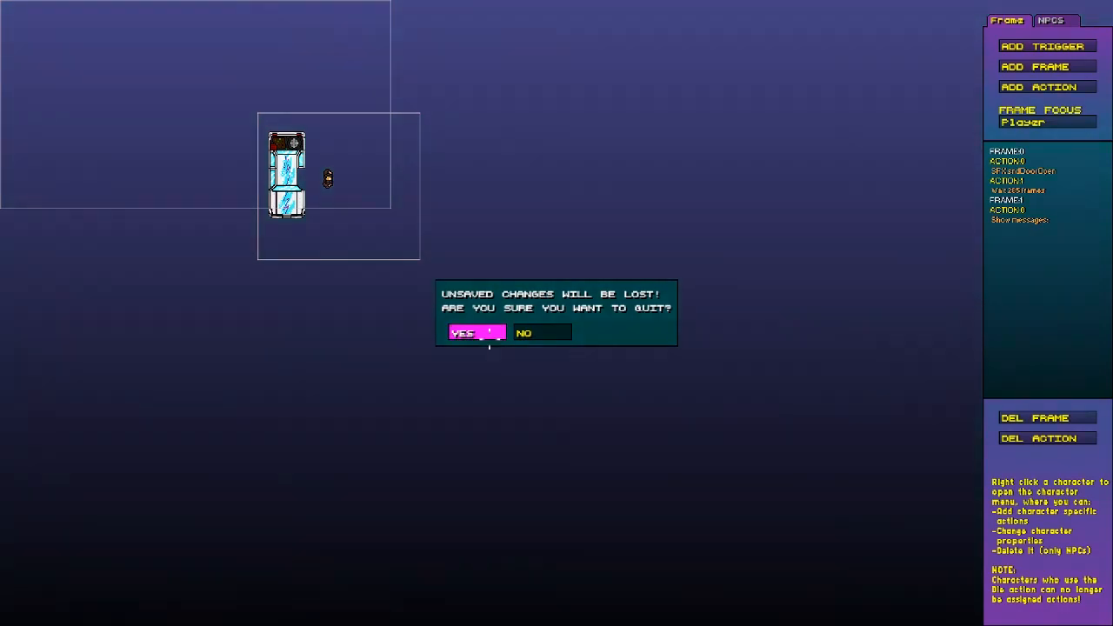
pyautogui.click(487, 339)
pyautogui.press('Up')
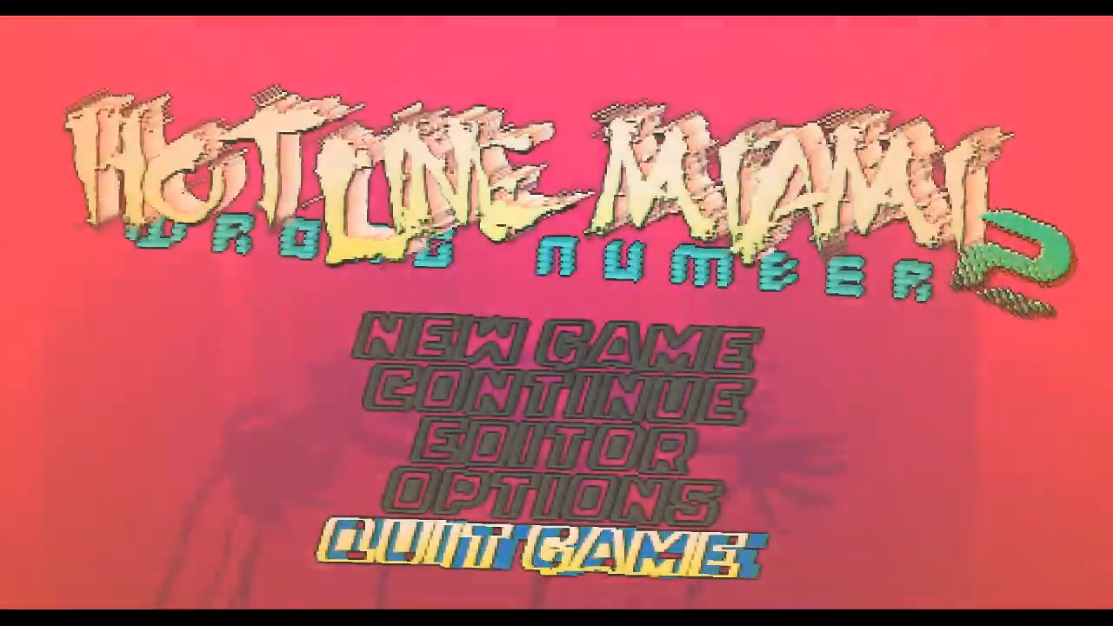
pyautogui.press('Return')
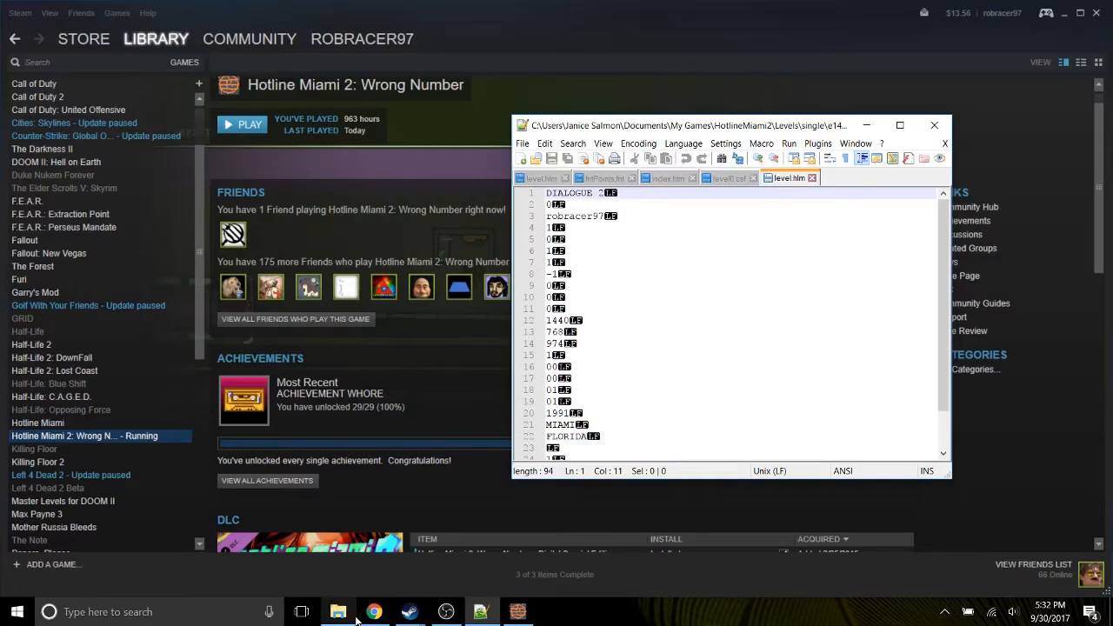
# Switch to File Explorer and open level0.csf from the original e14457ec-8bc7-45e0-9b96-7a9cd5599004 level folder in Notepad++
pyautogui.click(340, 612)
pyautogui.moveTo(840, 132); pyautogui.dragTo(976, 89)
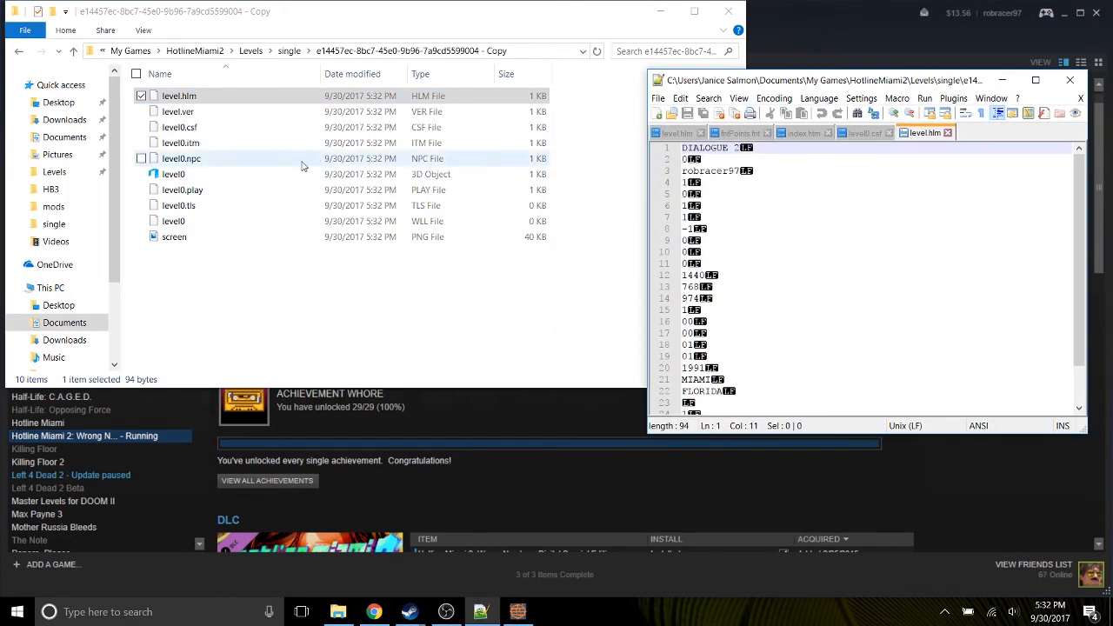
pyautogui.click(290, 50)
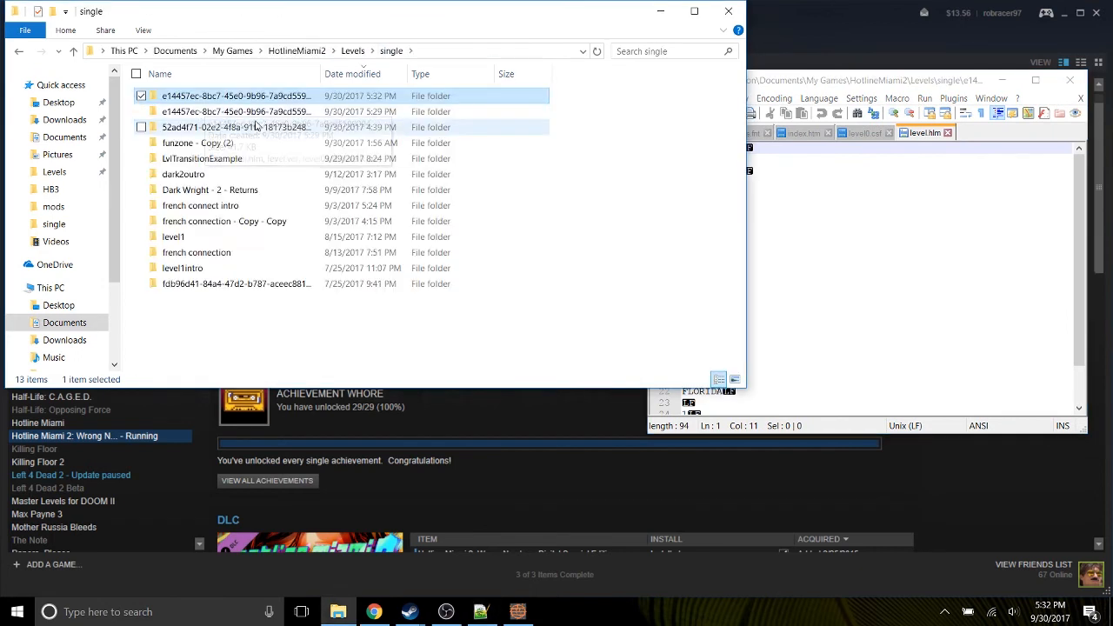
pyautogui.click(254, 115)
pyautogui.doubleClick(254, 116)
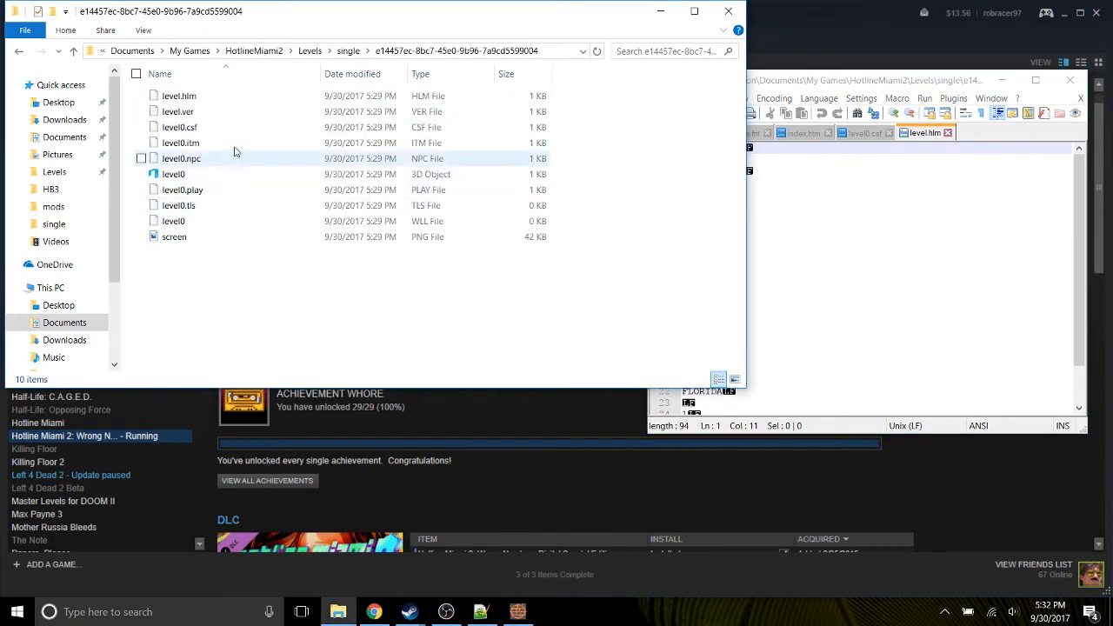
pyautogui.rightClick(229, 131)
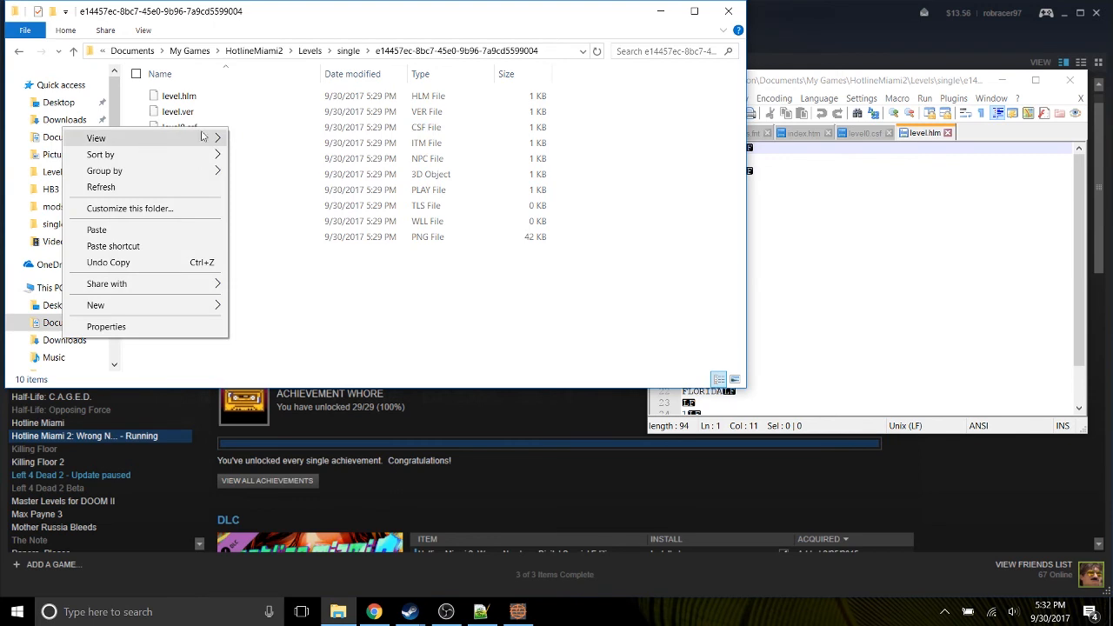
pyautogui.click(237, 130)
pyautogui.click(237, 132)
pyautogui.rightClick(236, 132)
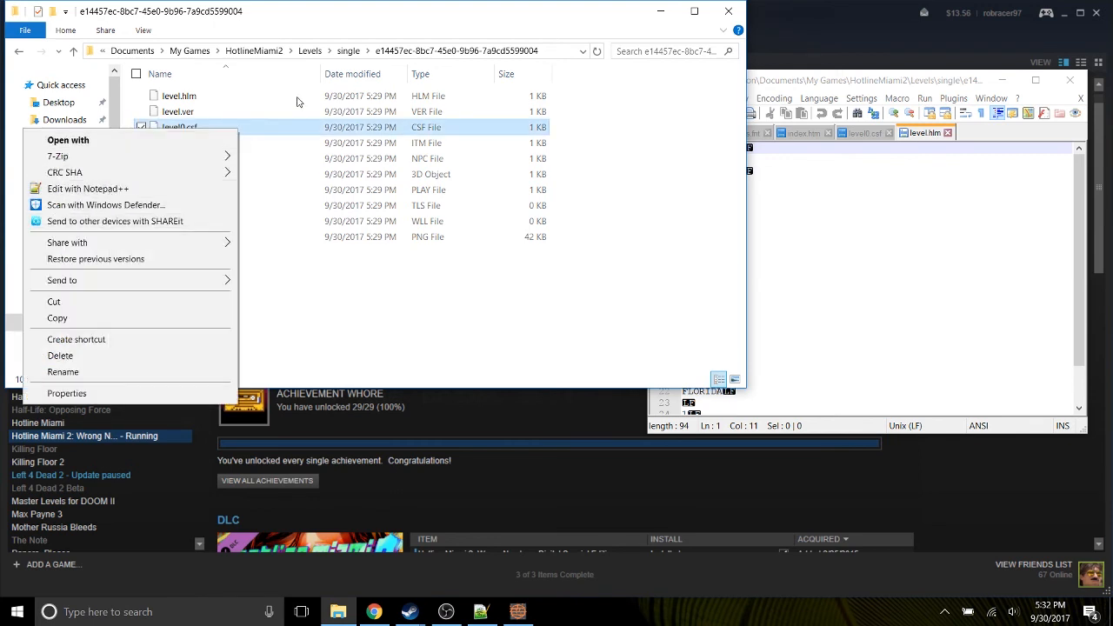
pyautogui.click(87, 189)
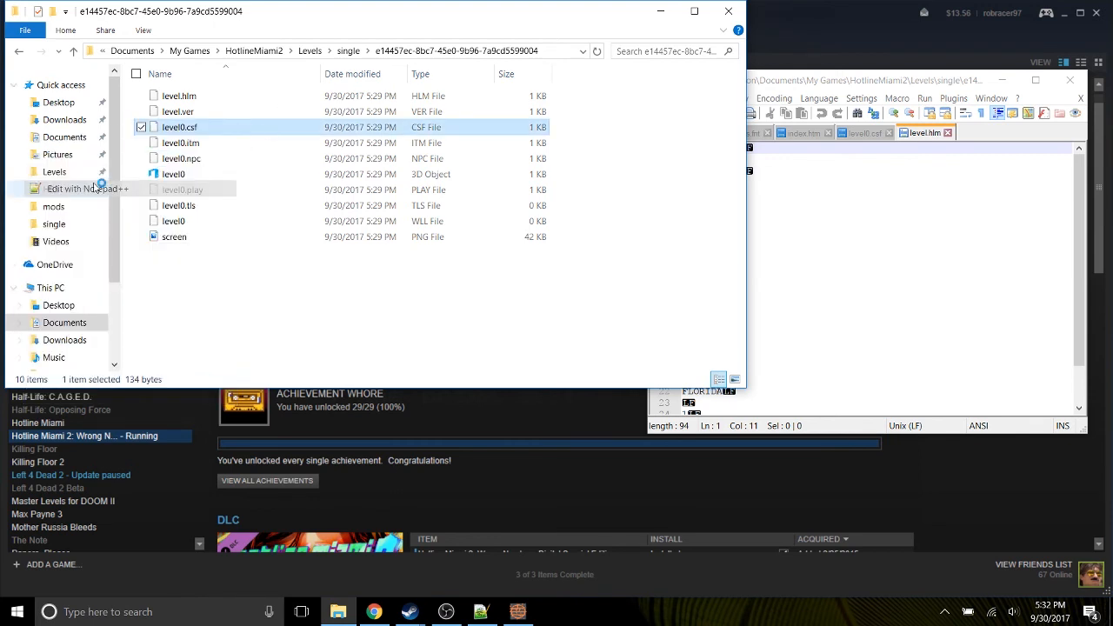
# Enlarge the Notepad++ window and copy the original message block on lines 19 to 32 of level0.csf
pyautogui.moveTo(910, 73); pyautogui.dragTo(489, 5)
pyautogui.moveTo(670, 364); pyautogui.dragTo(930, 524)
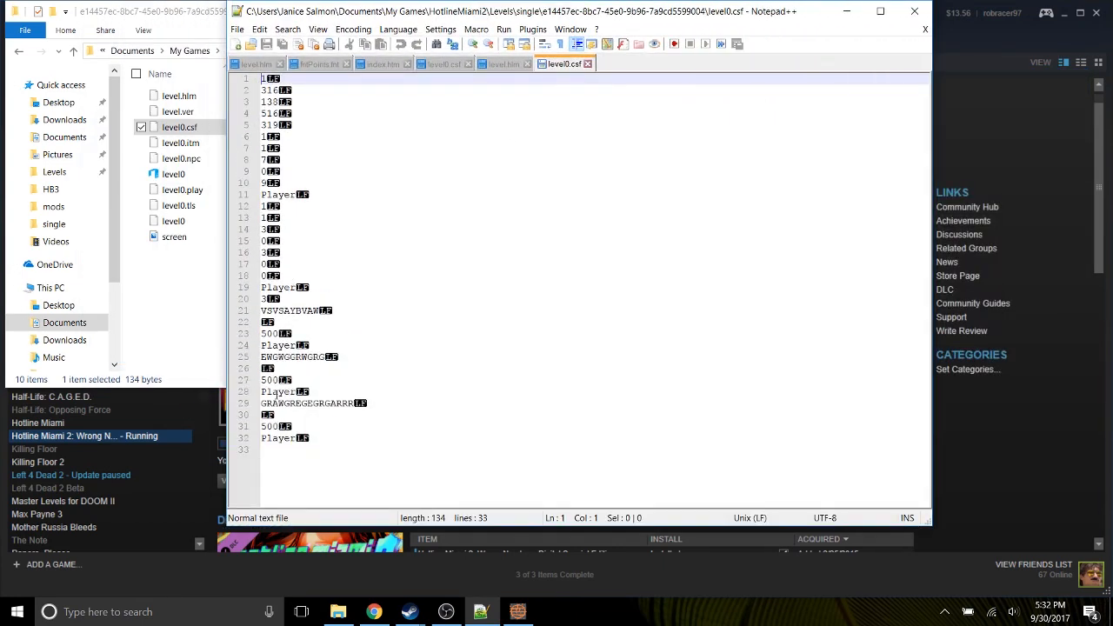
pyautogui.moveTo(319, 450); pyautogui.dragTo(269, 289)
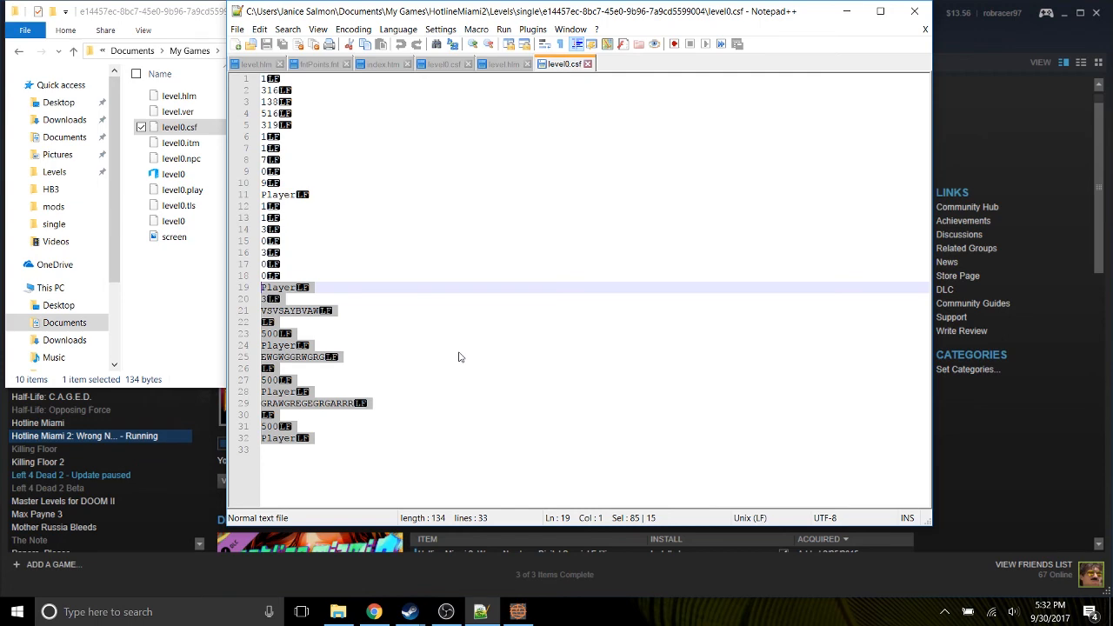
# Open level0.csf from the e14457ec-8bc7-45e0-9b96-7a9cd5599004 - Copy level folder in Notepad++
pyautogui.moveTo(746, 18); pyautogui.dragTo(838, 87)
pyautogui.click(358, 50)
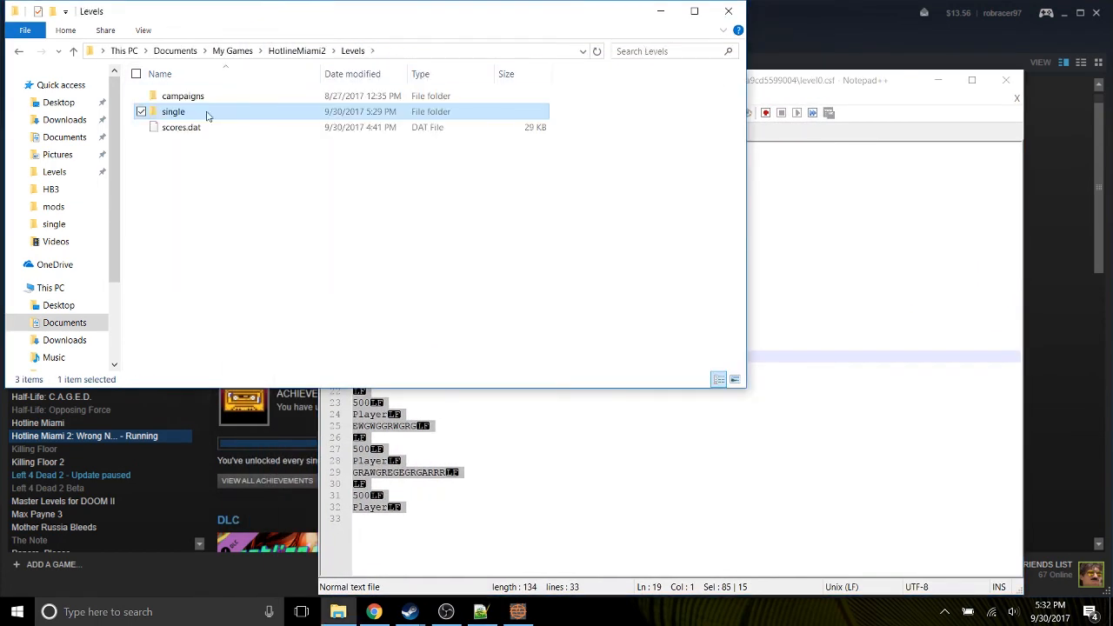
pyautogui.doubleClick(207, 113)
pyautogui.doubleClick(222, 111)
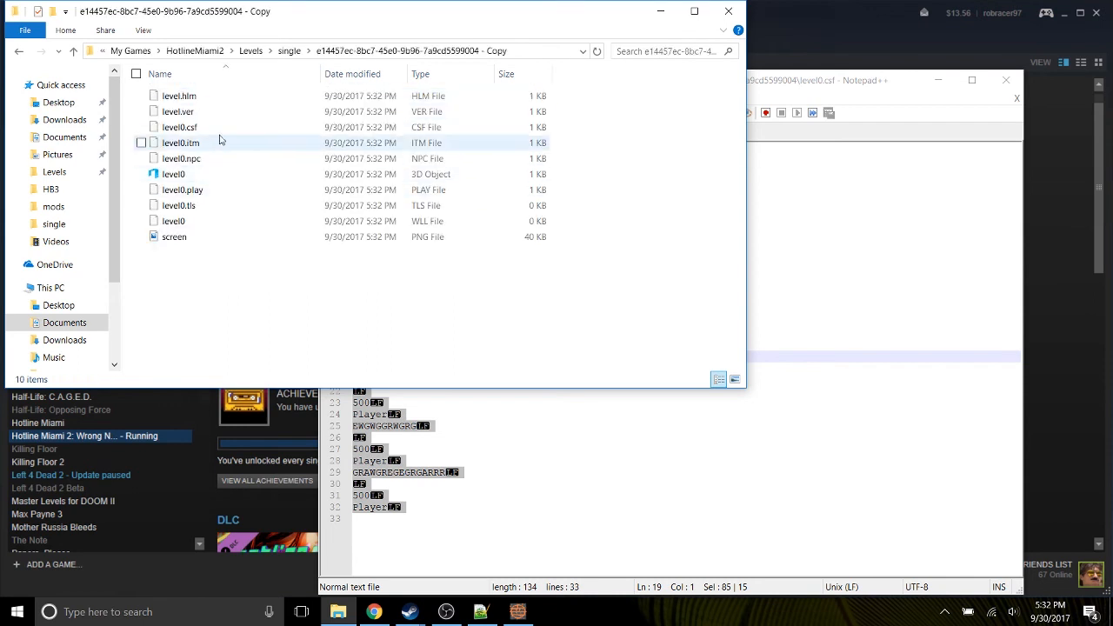
pyautogui.rightClick(215, 132)
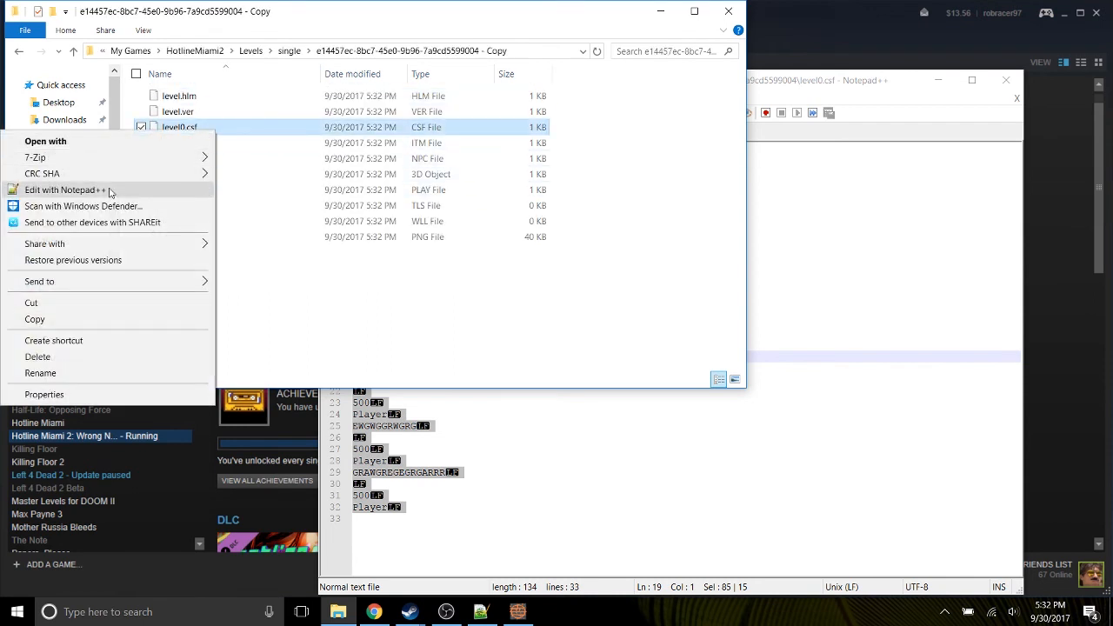
pyautogui.click(64, 190)
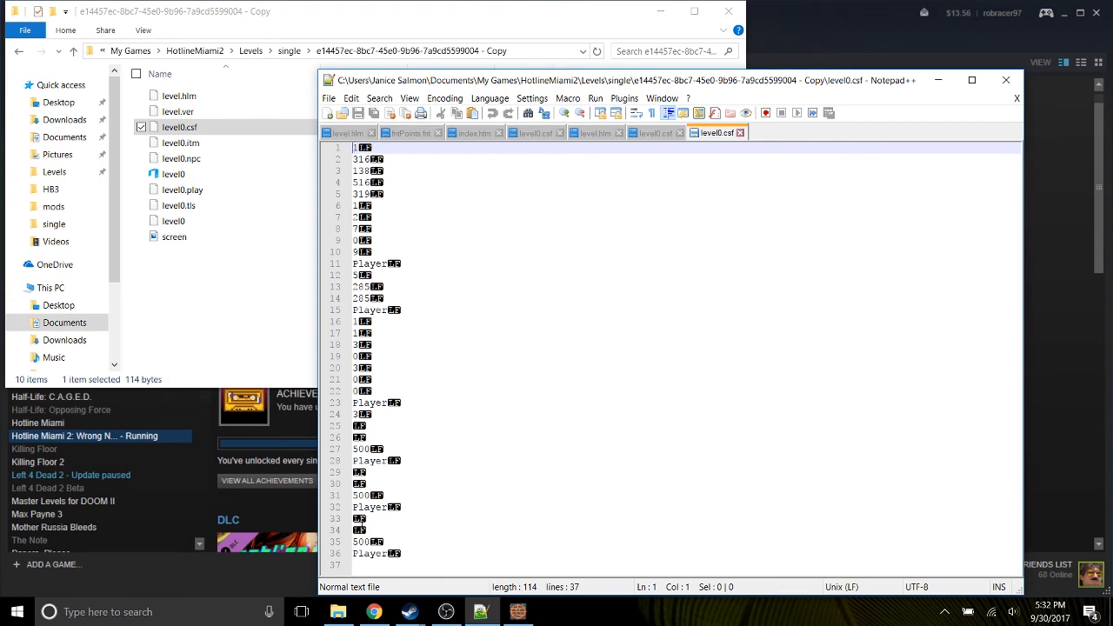
# Replace the blank message block on lines 23 to 36 with the copied dialogue block and save the file
pyautogui.moveTo(422, 561); pyautogui.dragTo(341, 403)
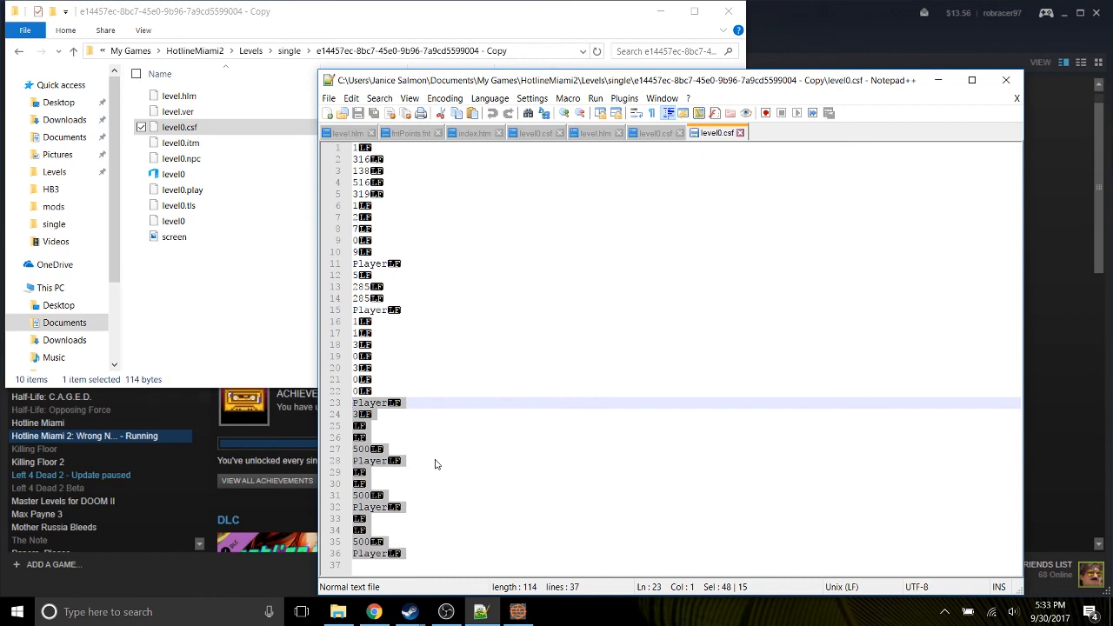
pyautogui.hotkey('ctrl', 'v')
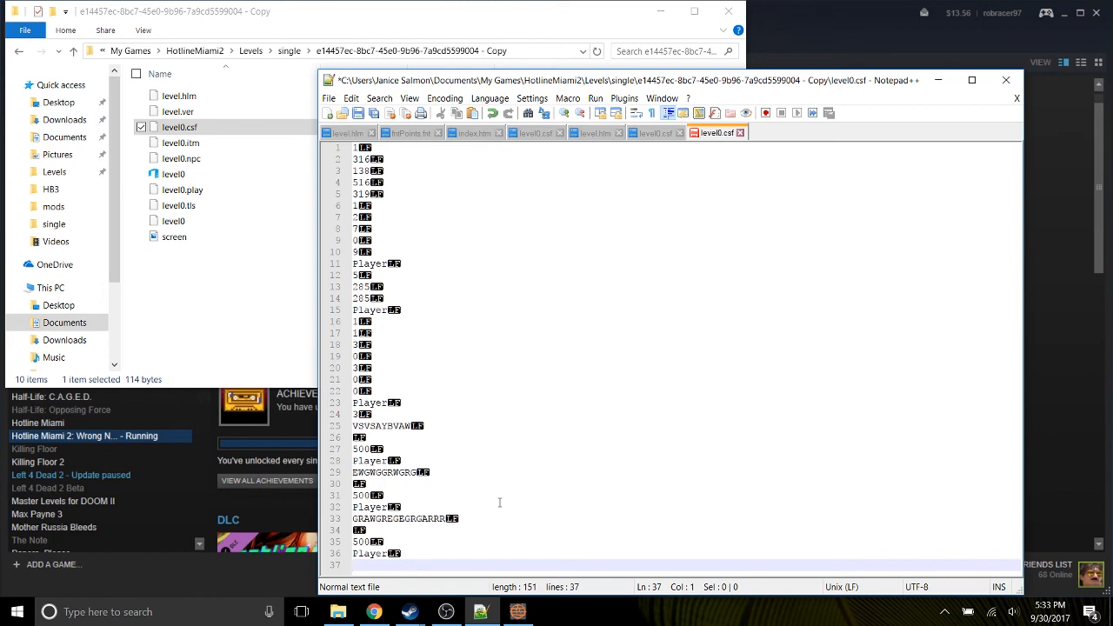
pyautogui.click(358, 114)
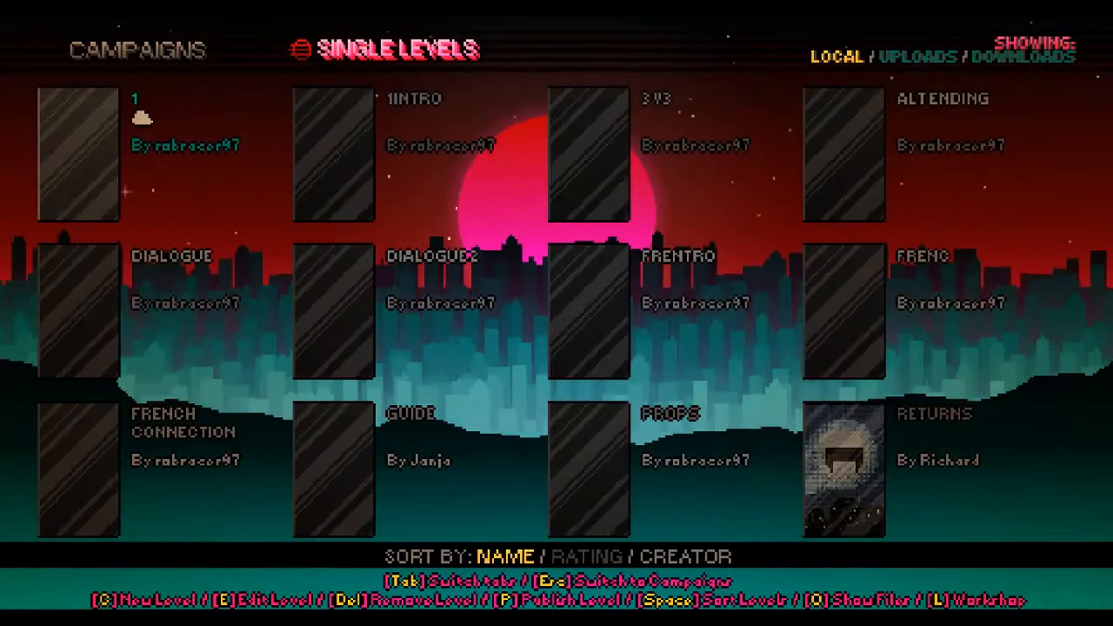
# Open the DIALOGUE2 single level for editing and switch to its cutscene editor
pyautogui.press('Right')
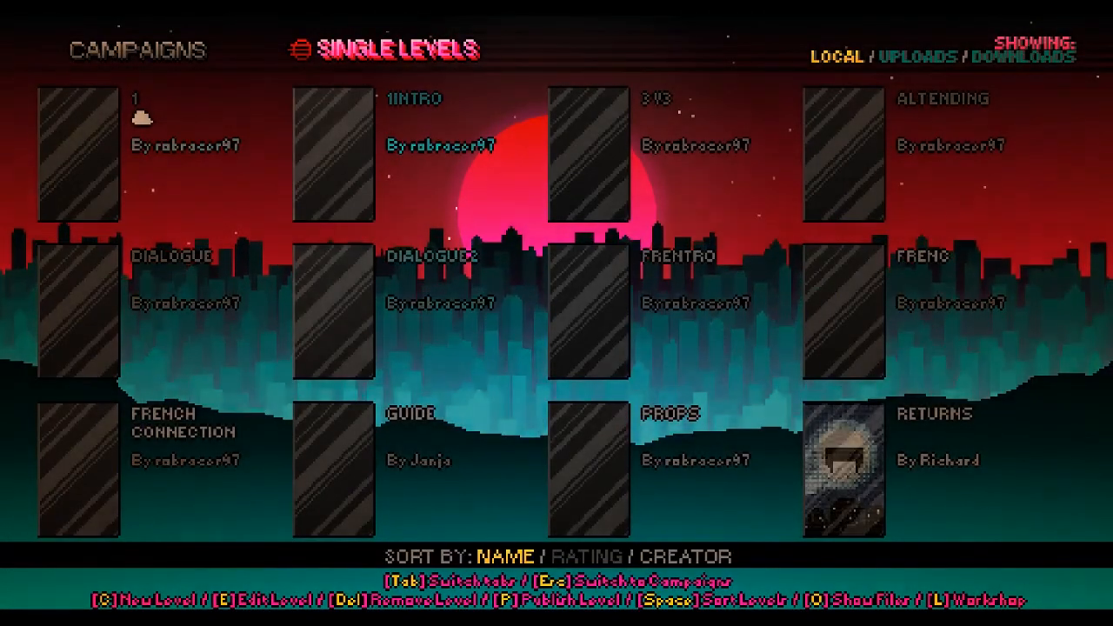
pyautogui.press('Down')
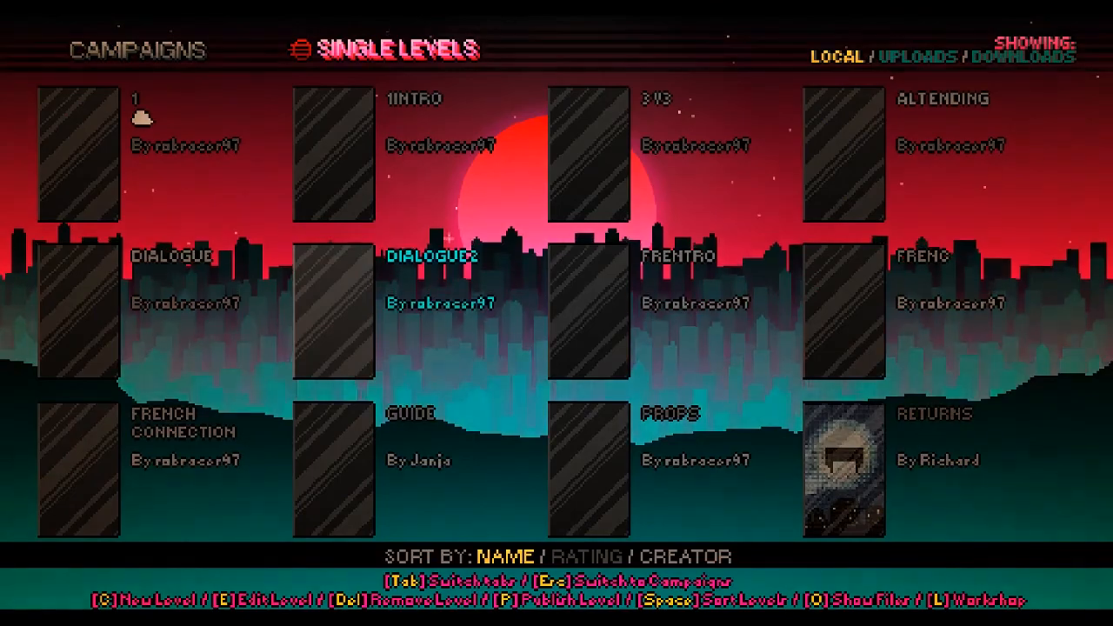
pyautogui.press('e')
pyautogui.press('Return')
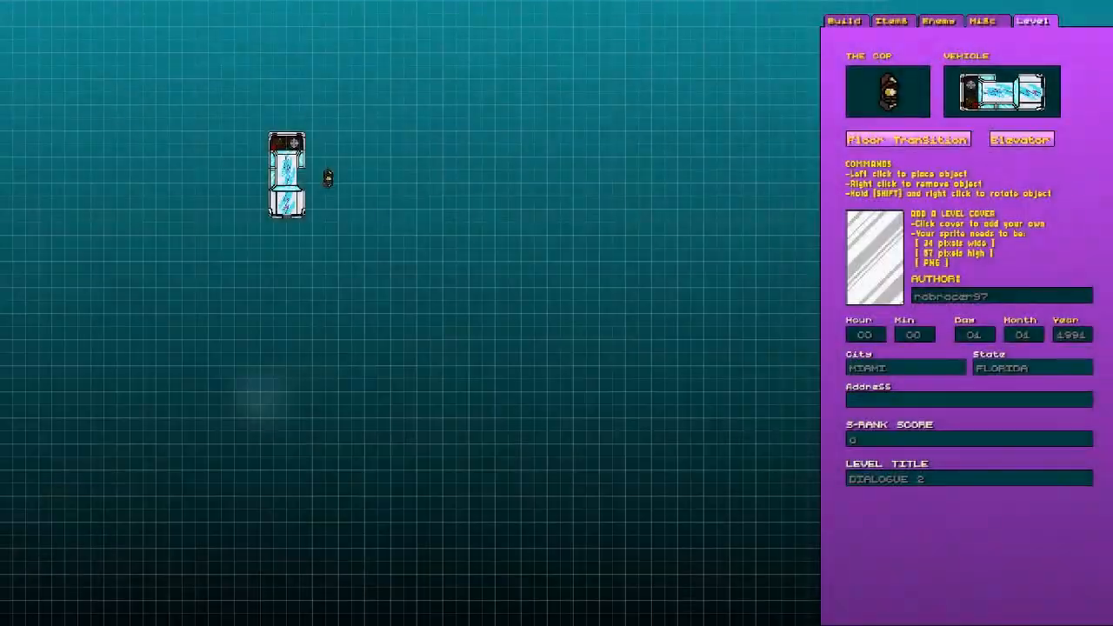
pyautogui.press('Tab')
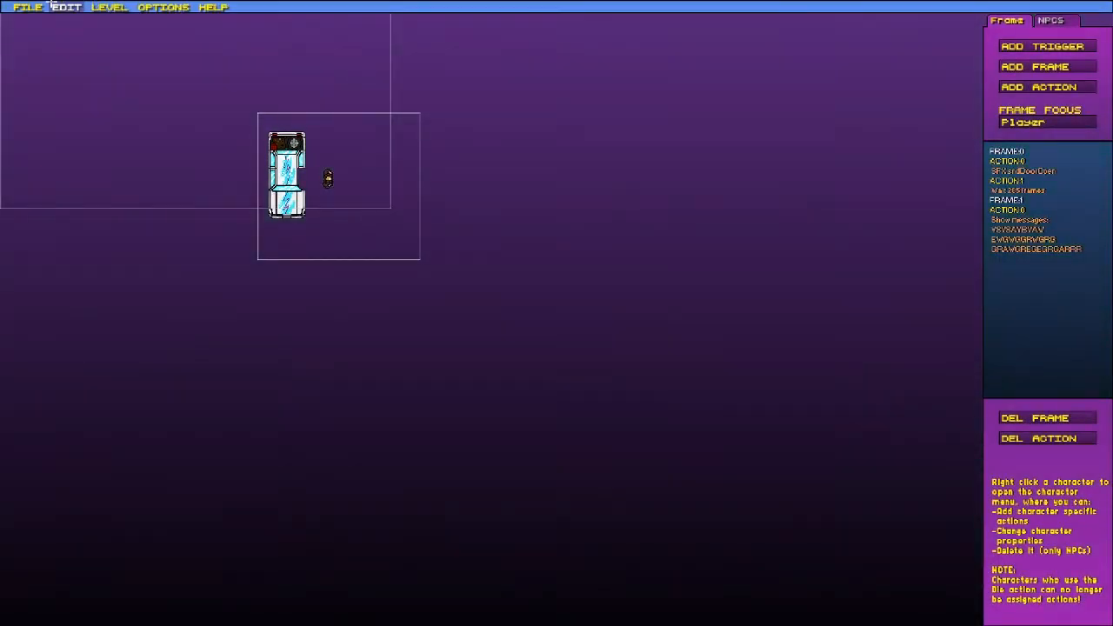
# Save the level, overwriting the existing DIALOGUE 2
pyautogui.click(27, 7)
pyautogui.click(39, 35)
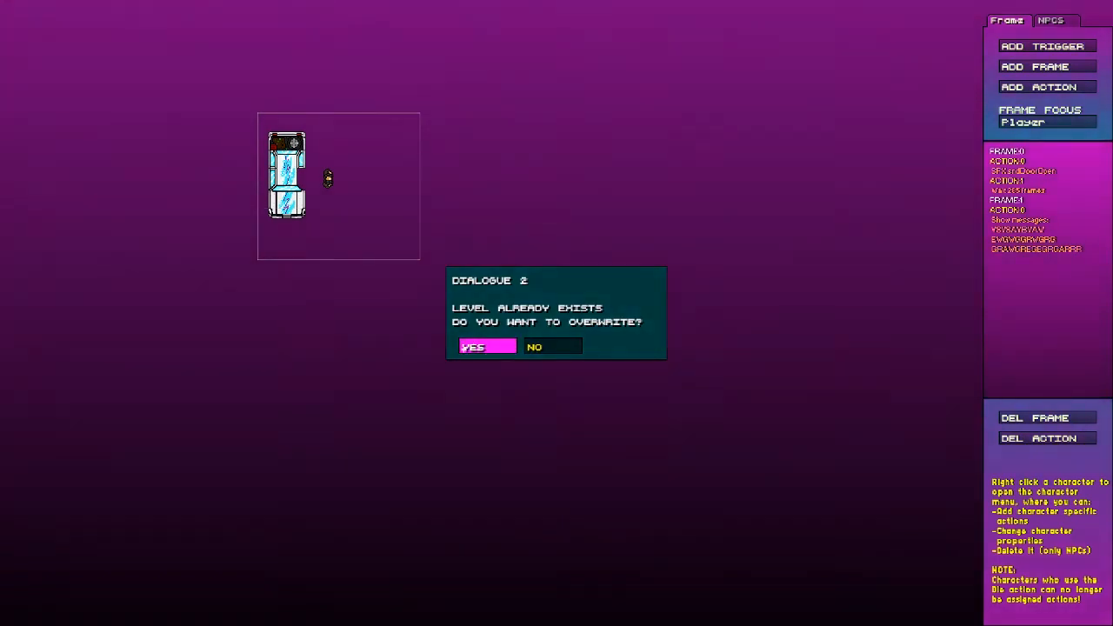
pyautogui.click(472, 347)
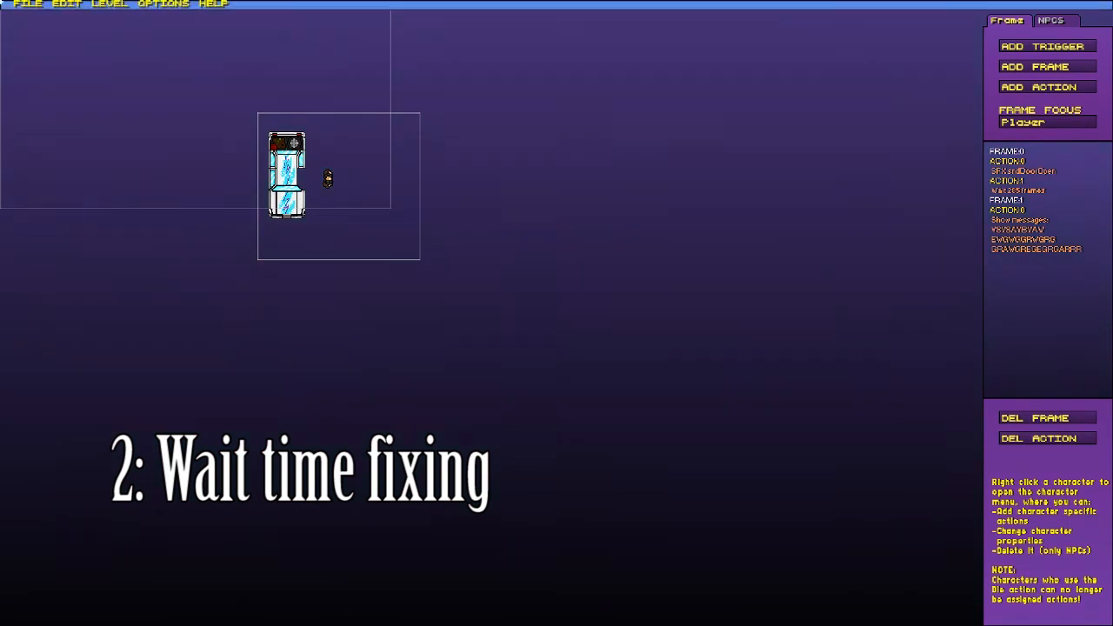
# Save the level again and play its cutscene through the first message before returning to the level editor
pyautogui.click(29, 12)
pyautogui.click(32, 35)
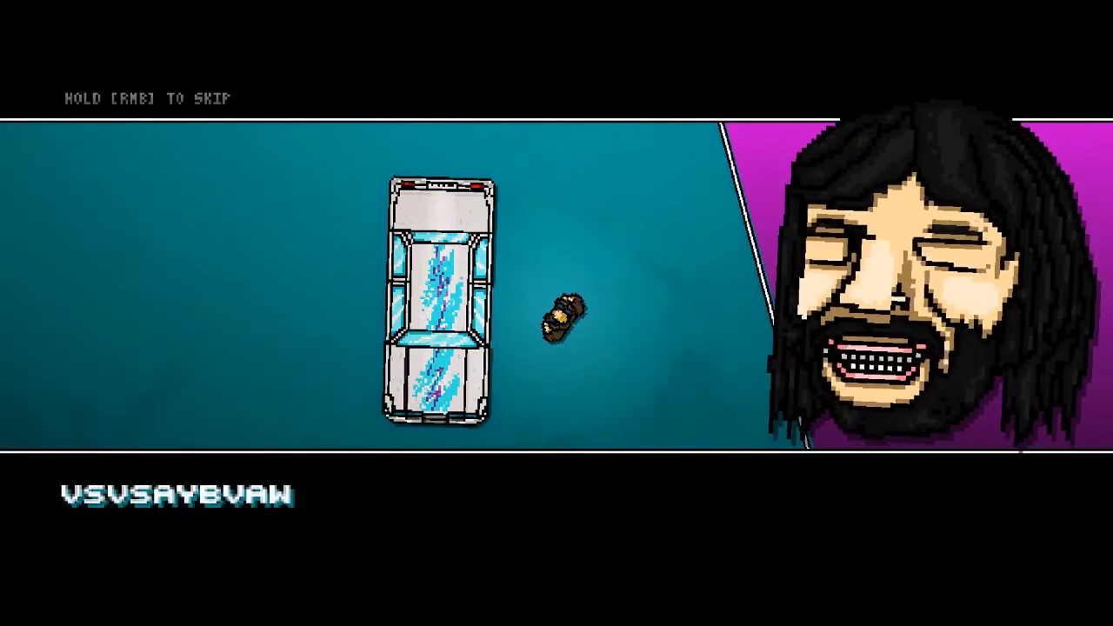
pyautogui.press('Escape')
pyautogui.press('Return')
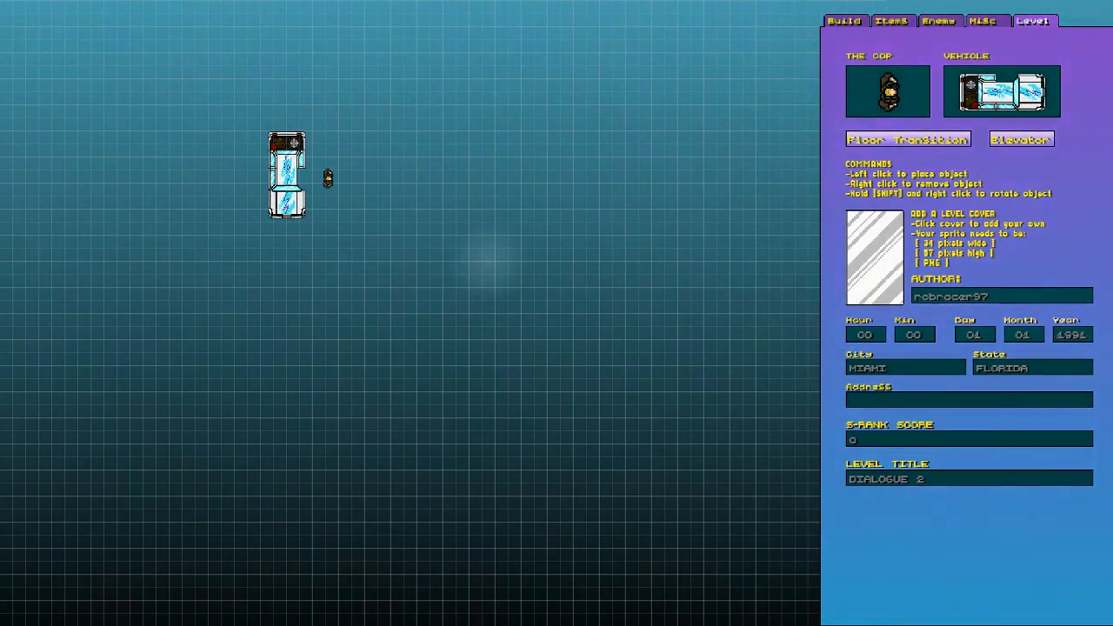
# Switch to Notepad++ and display the level0.csf file from the Copy level folder to review its wait and message values
pyautogui.press('Tab')
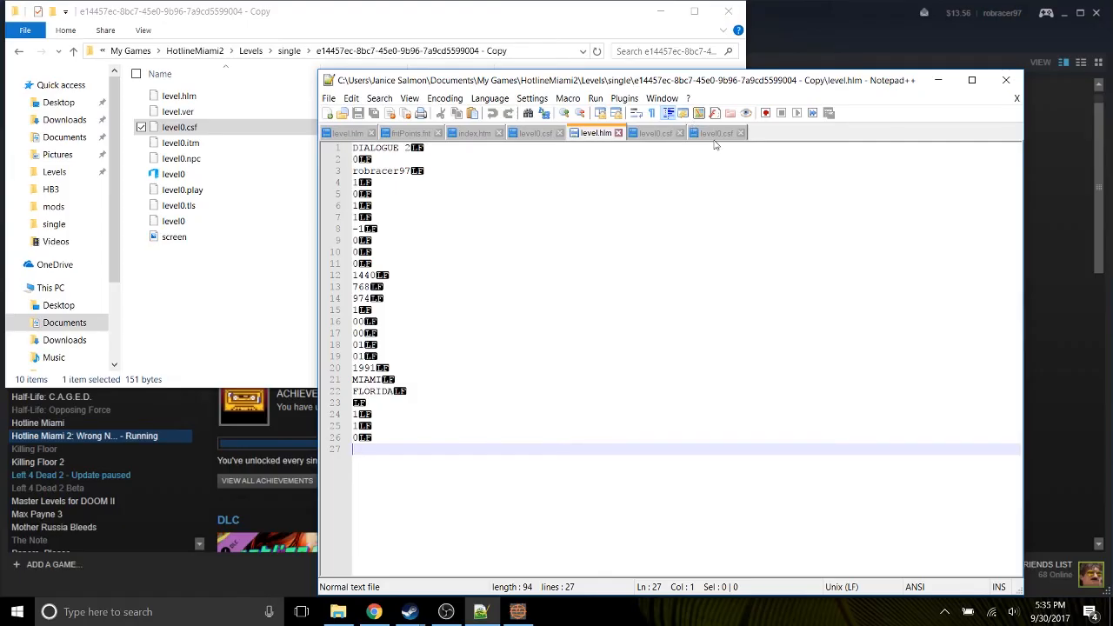
pyautogui.click(715, 133)
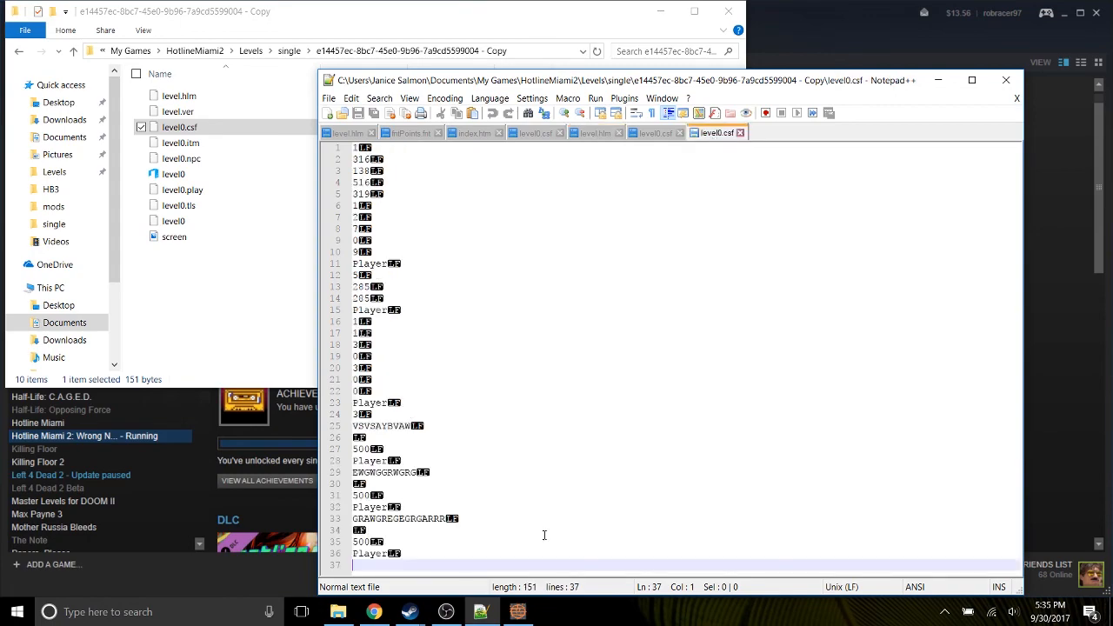
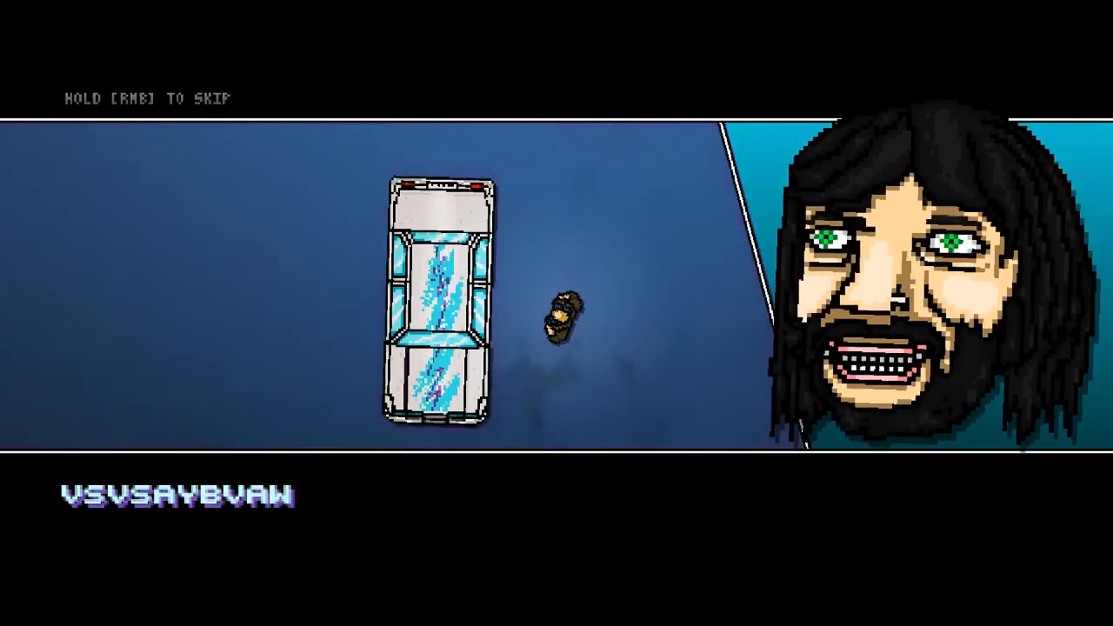
# Exit the cutscene playback in Hotline Miami 2
pyautogui.press('Escape')
pyautogui.press('Up')
pyautogui.press('Return')
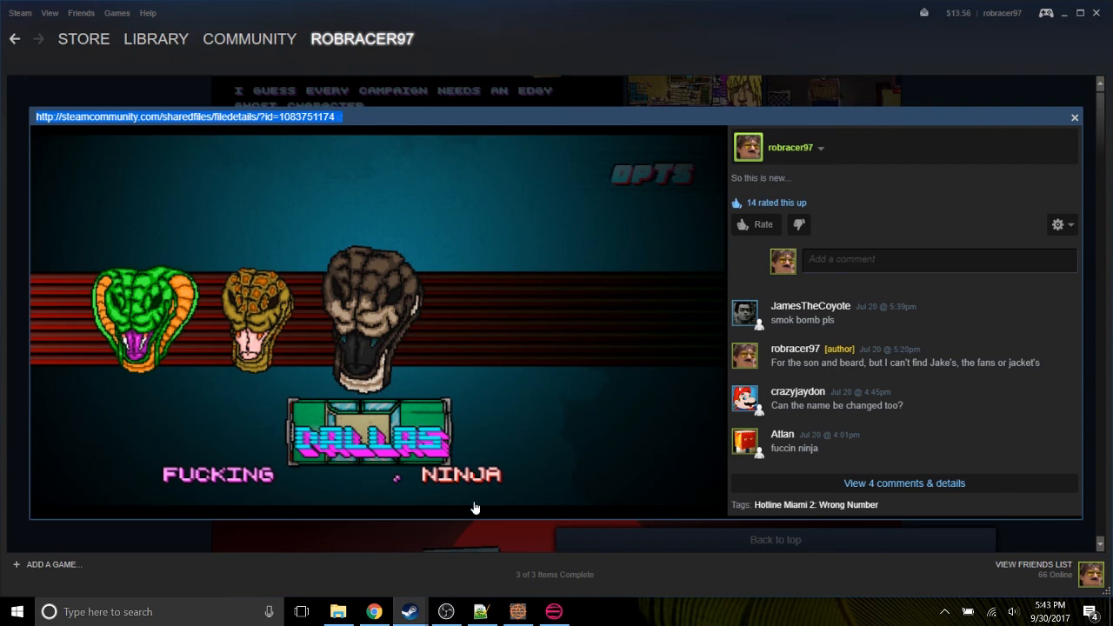
# Close the Steam screenshot, switch to HLM WAD Explorer and display hlm2_localization.bin from Assets in an enlarged window
pyautogui.click(1074, 117)
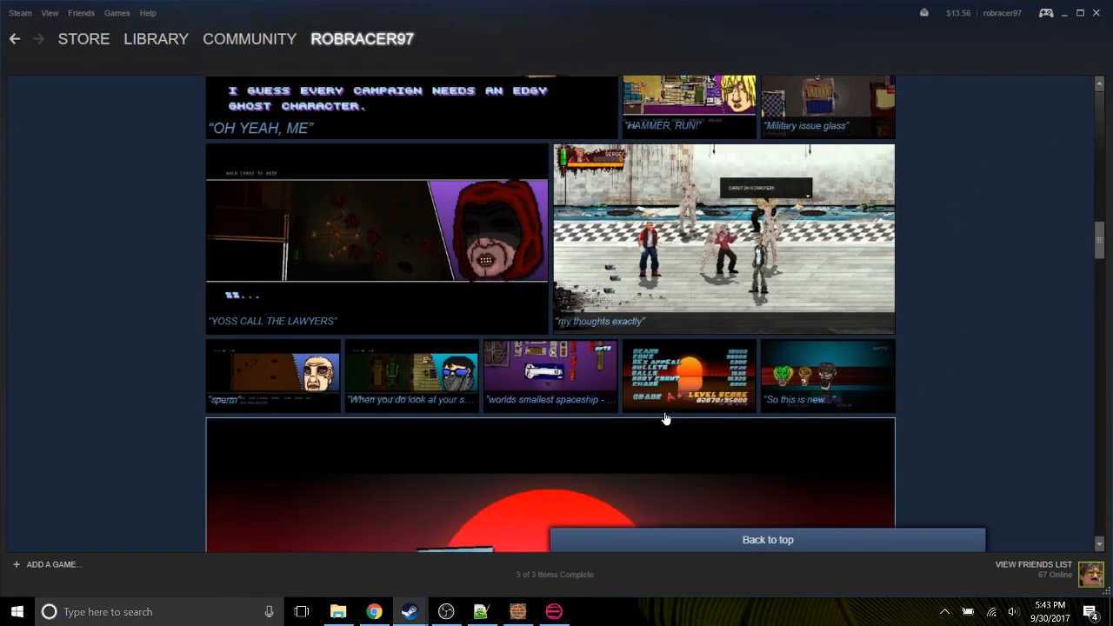
pyautogui.click(555, 611)
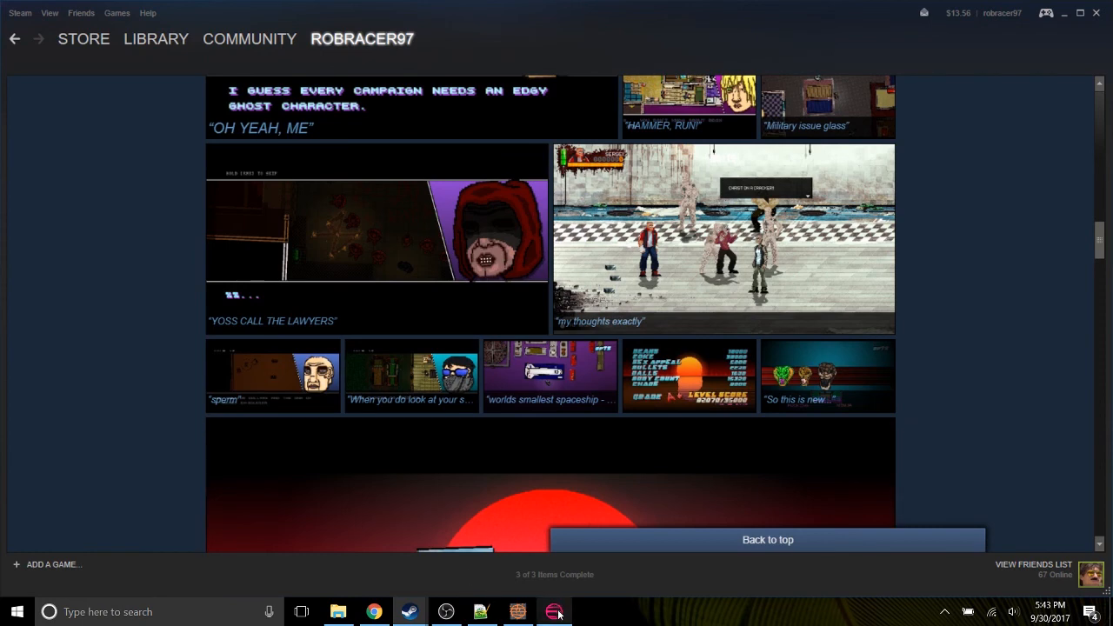
pyautogui.moveTo(528, 68); pyautogui.dragTo(333, 65)
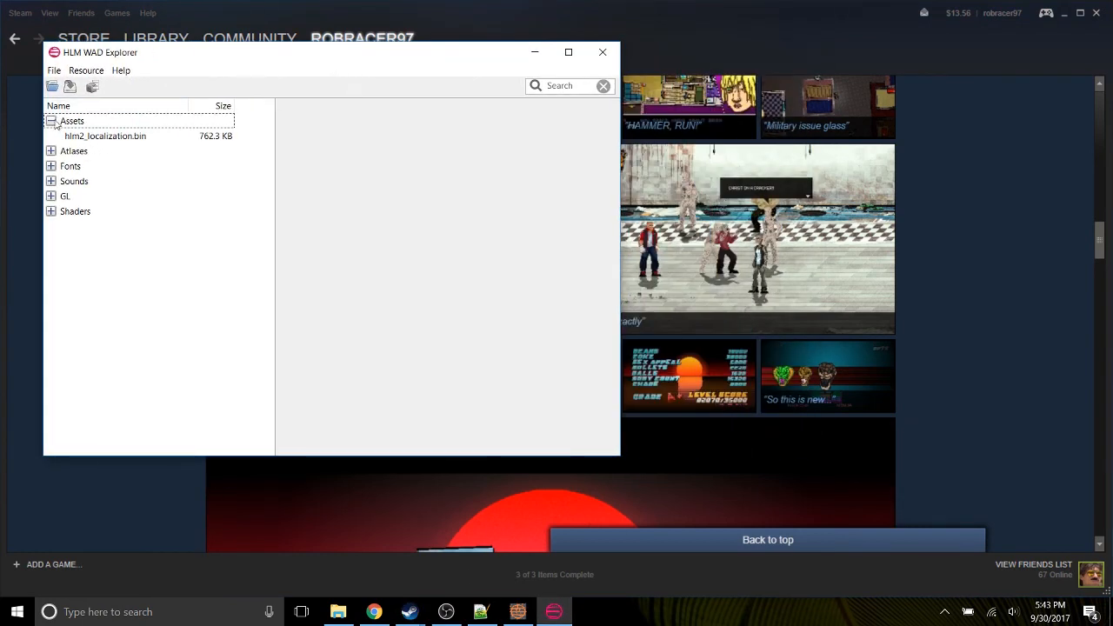
pyautogui.click(104, 138)
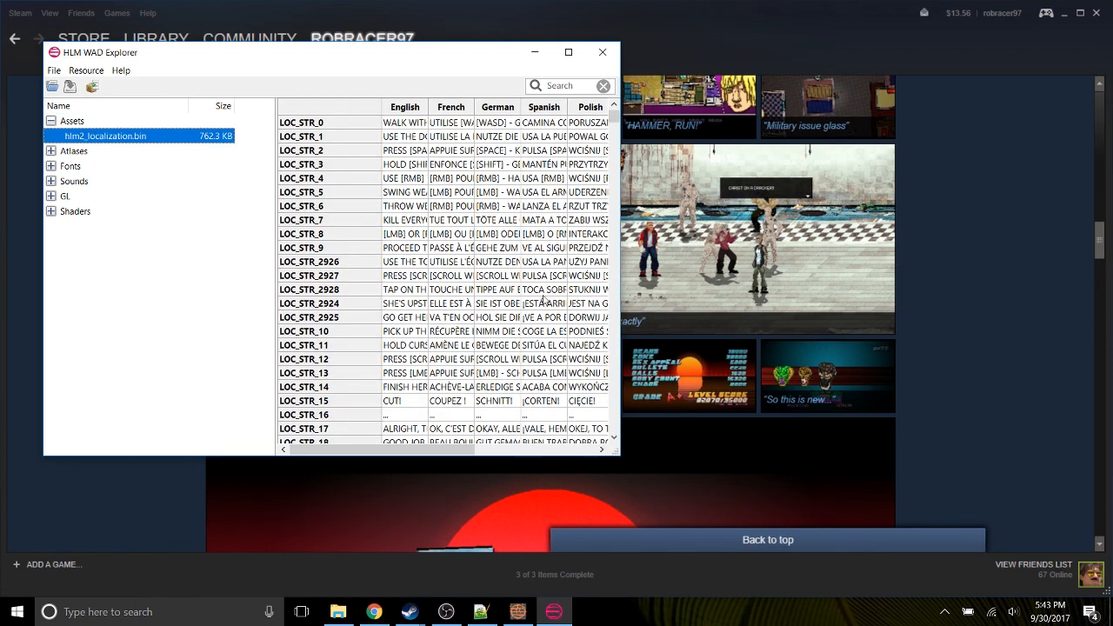
pyautogui.moveTo(607, 454); pyautogui.dragTo(1030, 540)
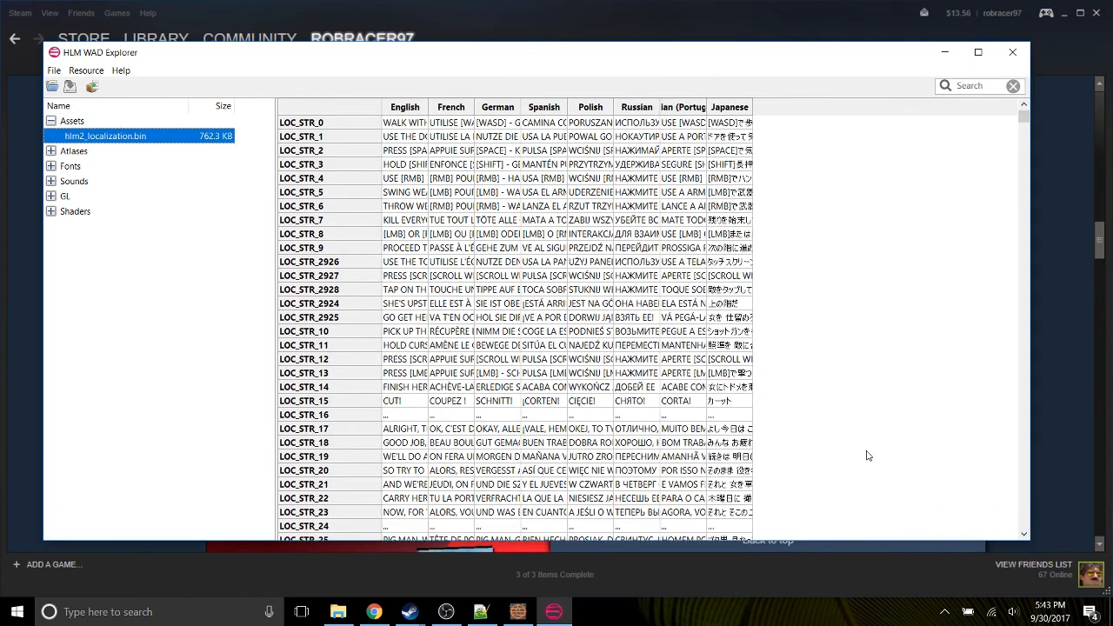
# Examine the localization strings in hlm2_localization.bin, including the English and other language entries around LOC_STR_2975 to LOC_STR_3064
pyautogui.scroll(-3, 800, 373)
pyautogui.scroll(-3, 739, 381)
pyautogui.scroll(4, 448, 187)
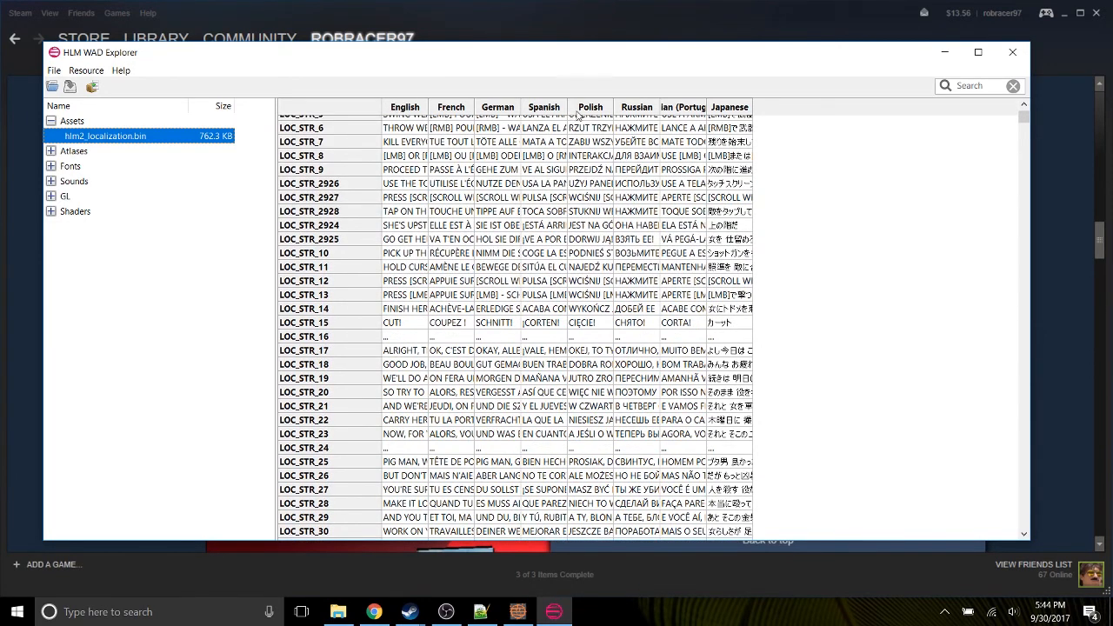
pyautogui.moveTo(1024, 119); pyautogui.dragTo(991, 407)
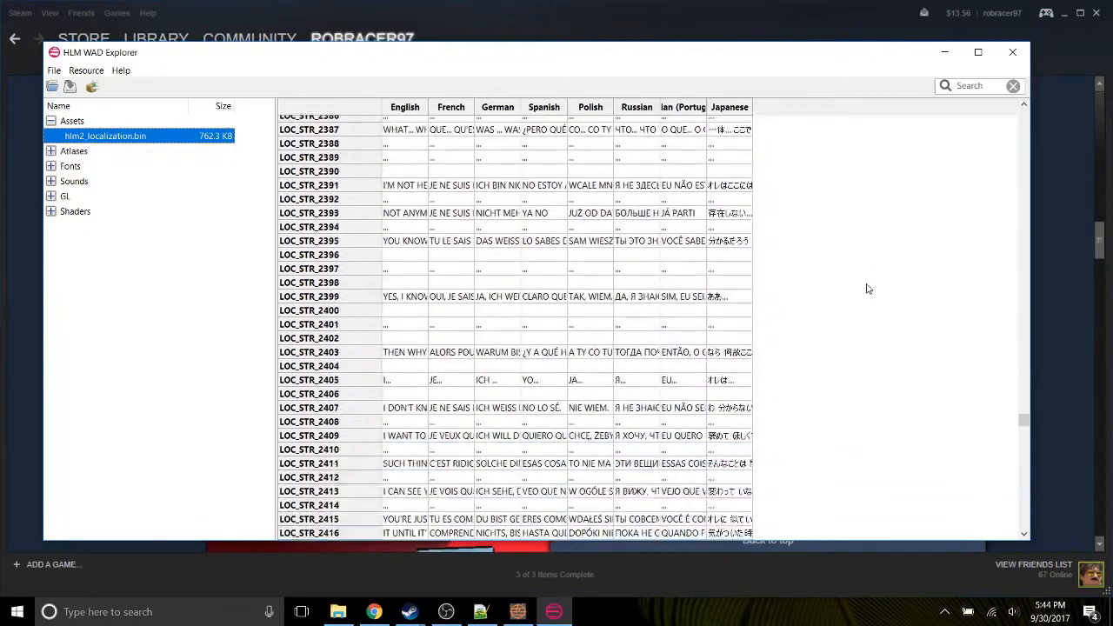
pyautogui.moveTo(1023, 424); pyautogui.dragTo(1026, 499)
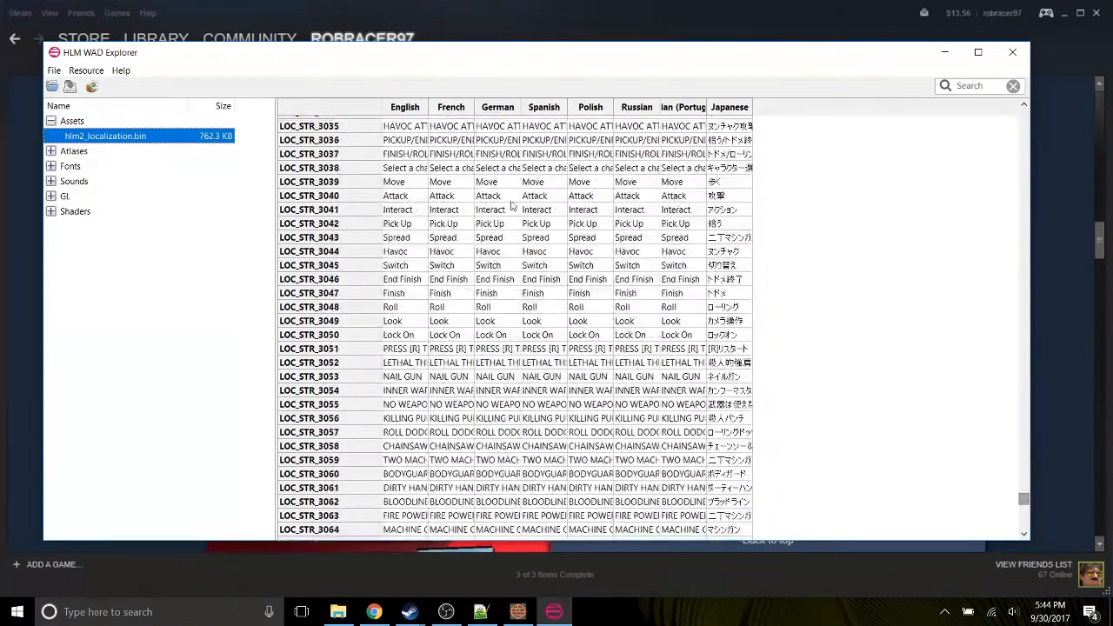
pyautogui.scroll(13, 516, 454)
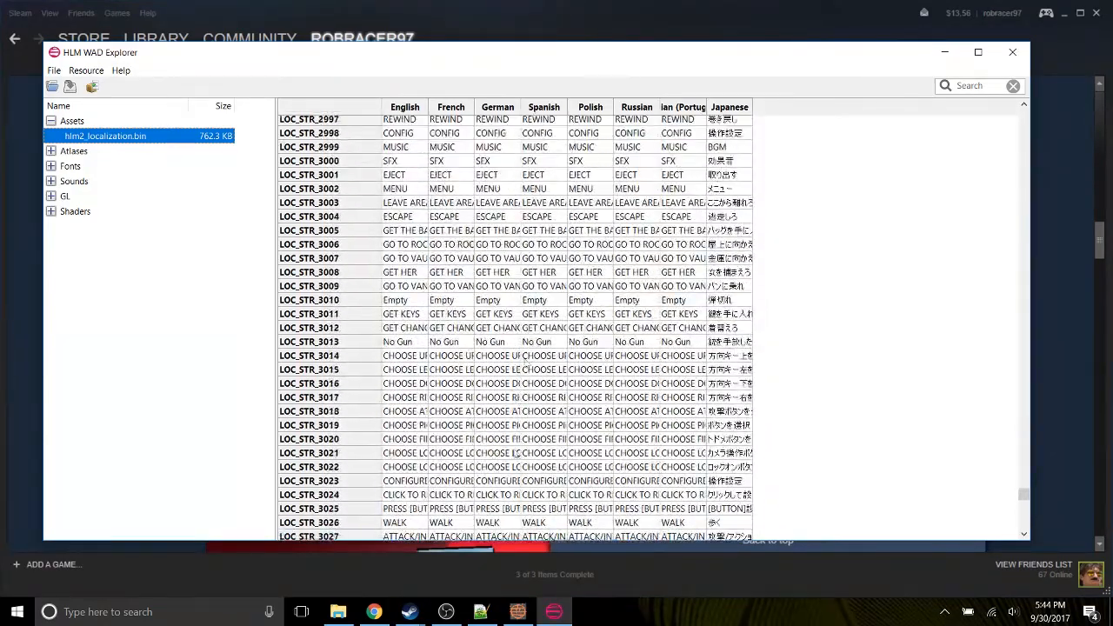
pyautogui.click(446, 612)
pyautogui.click(446, 613)
pyautogui.scroll(1, 418, 191)
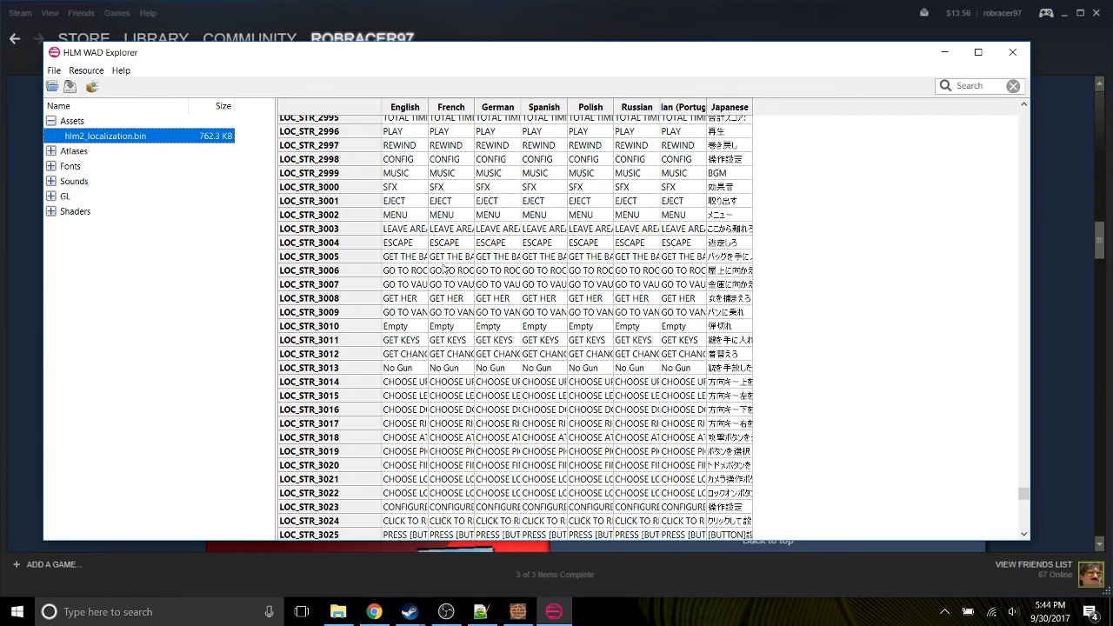
pyautogui.scroll(2, 428, 259)
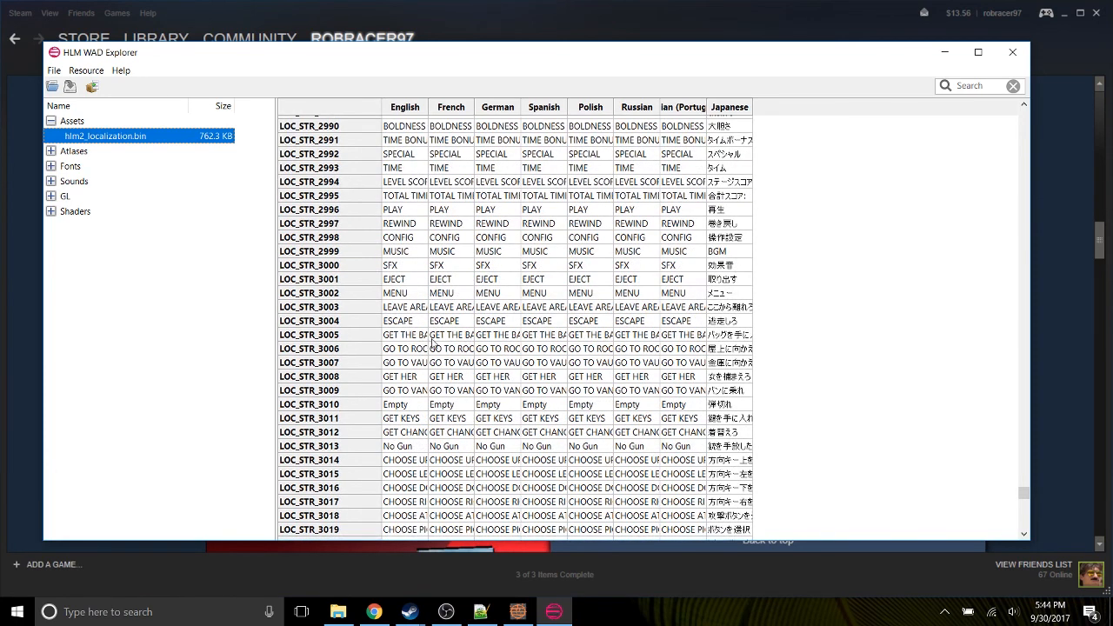
pyautogui.scroll(2, 427, 340)
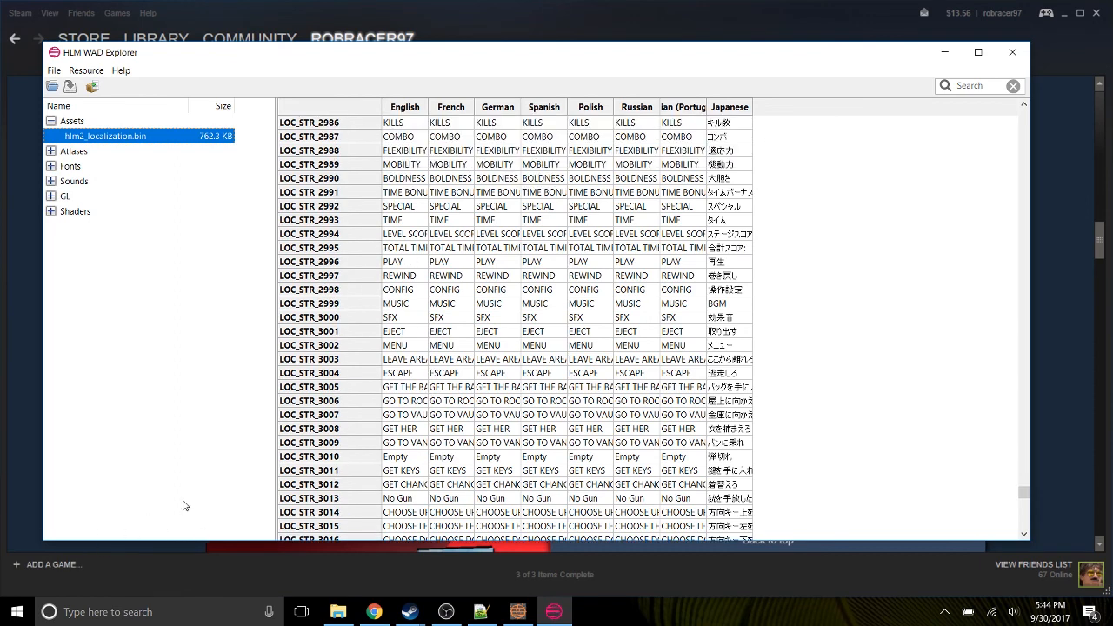
pyautogui.scroll(4, 396, 310)
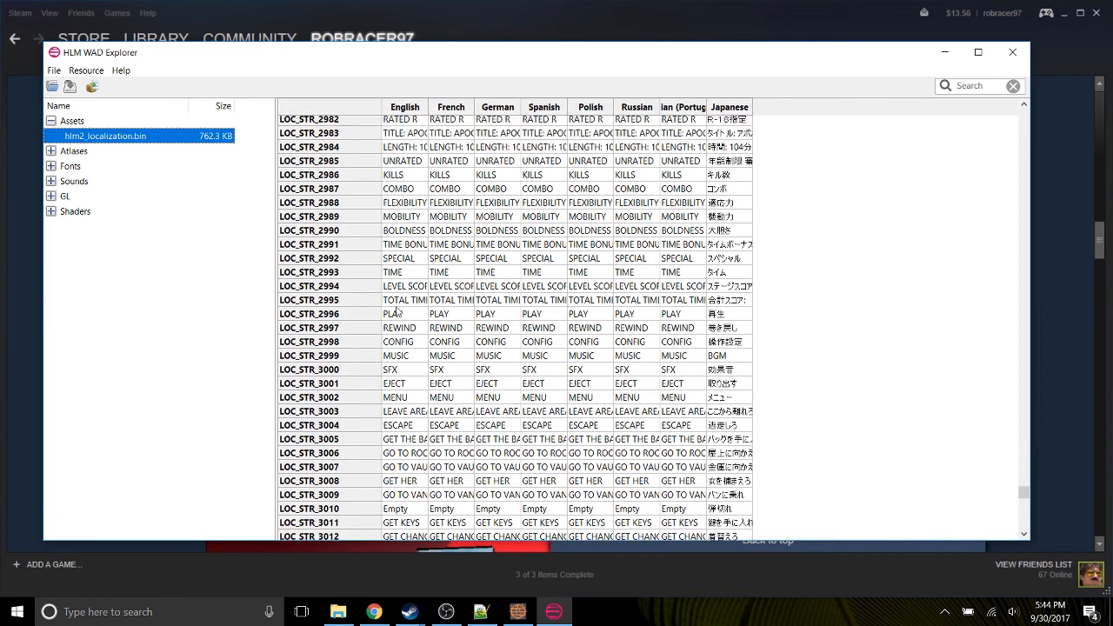
pyautogui.scroll(2, 414, 233)
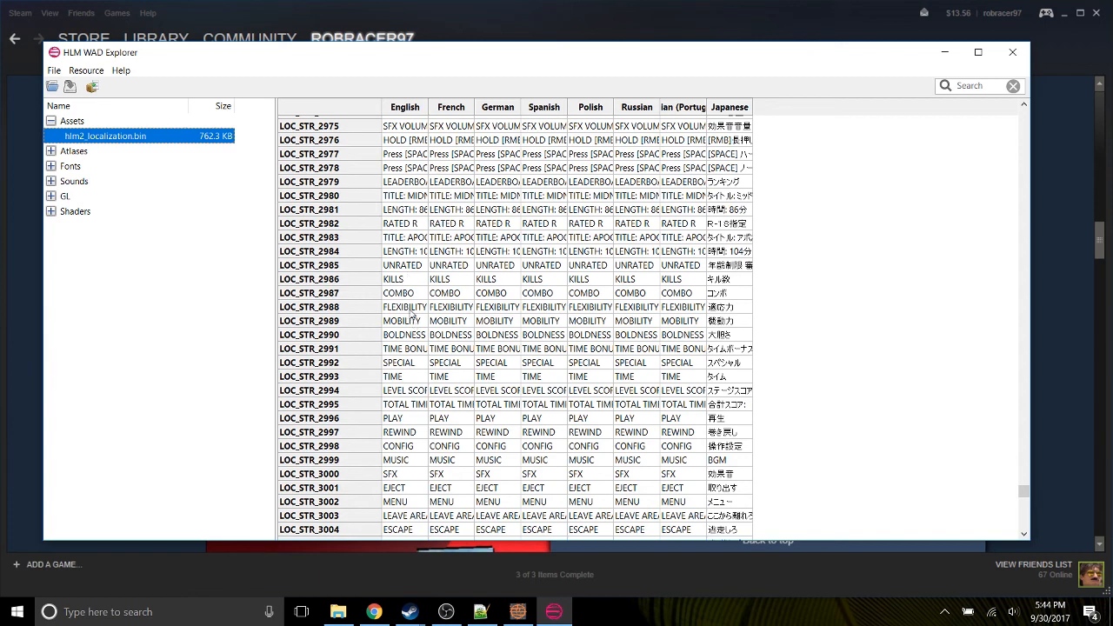
pyautogui.scroll(1, 416, 294)
pyautogui.scroll(-9, 416, 294)
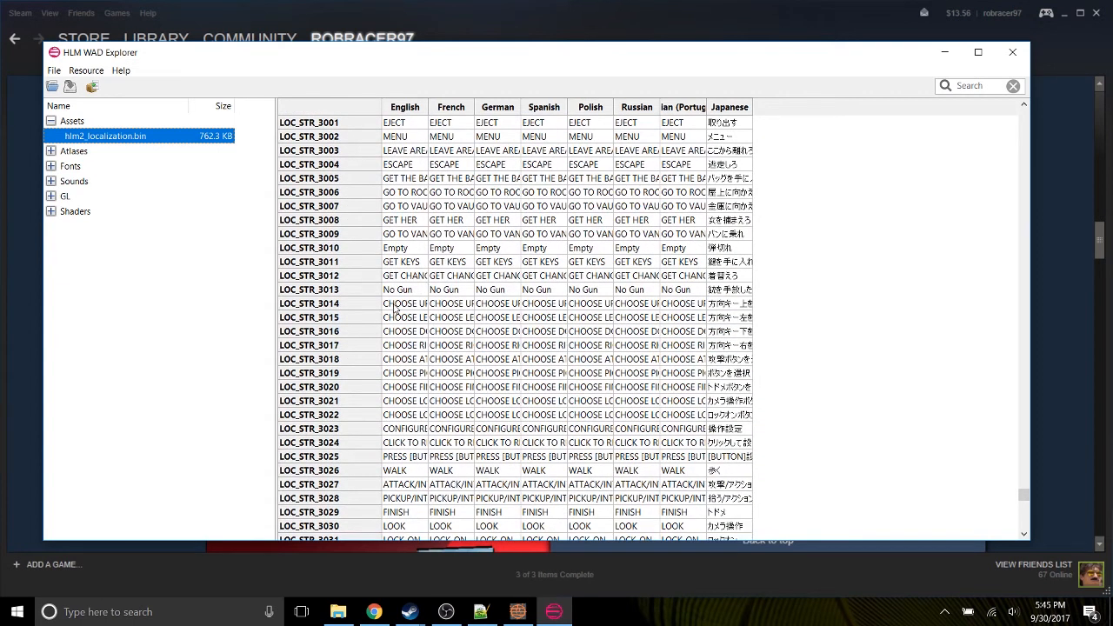
pyautogui.click(449, 180)
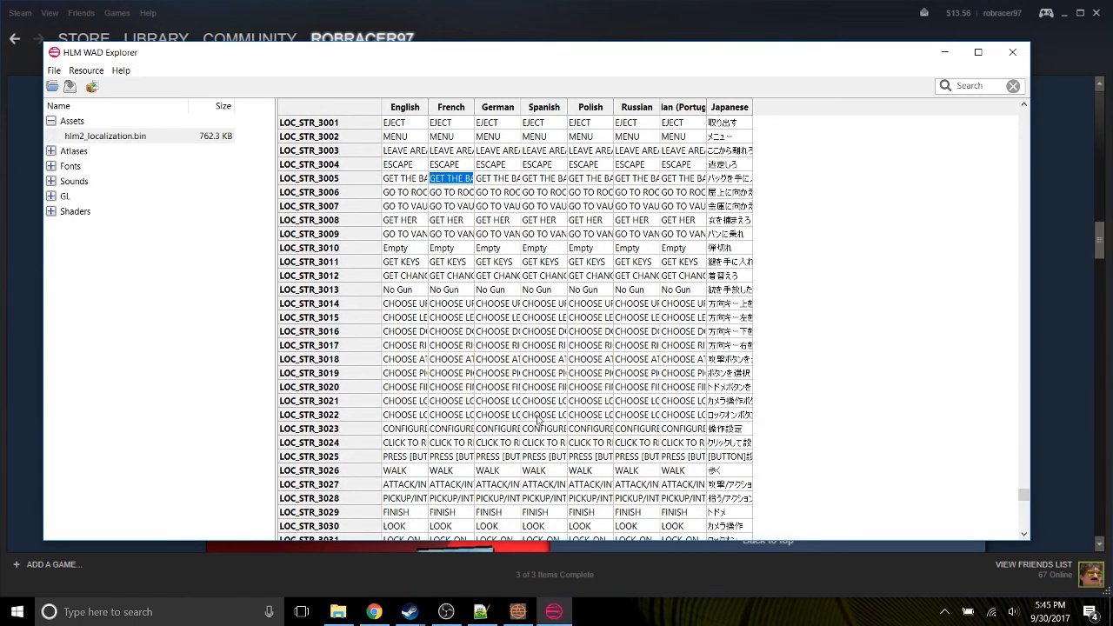
pyautogui.doubleClick(402, 277)
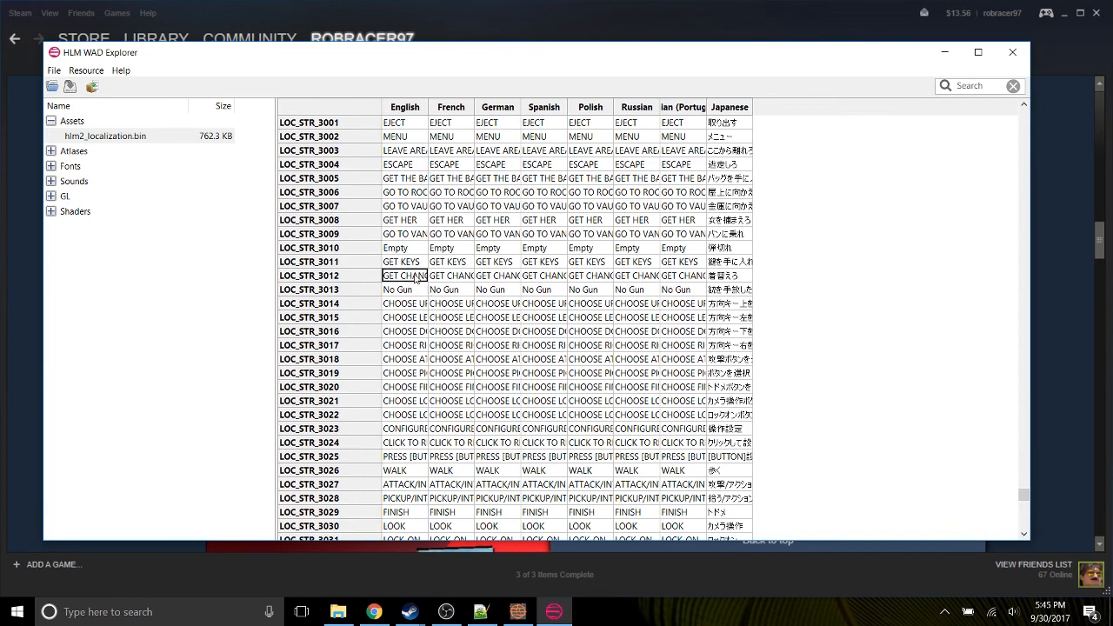
# Extract hlm2_localization.bin from the Assets group into the Pictures > Uplay folder as hlm2_localization
pyautogui.click(105, 137)
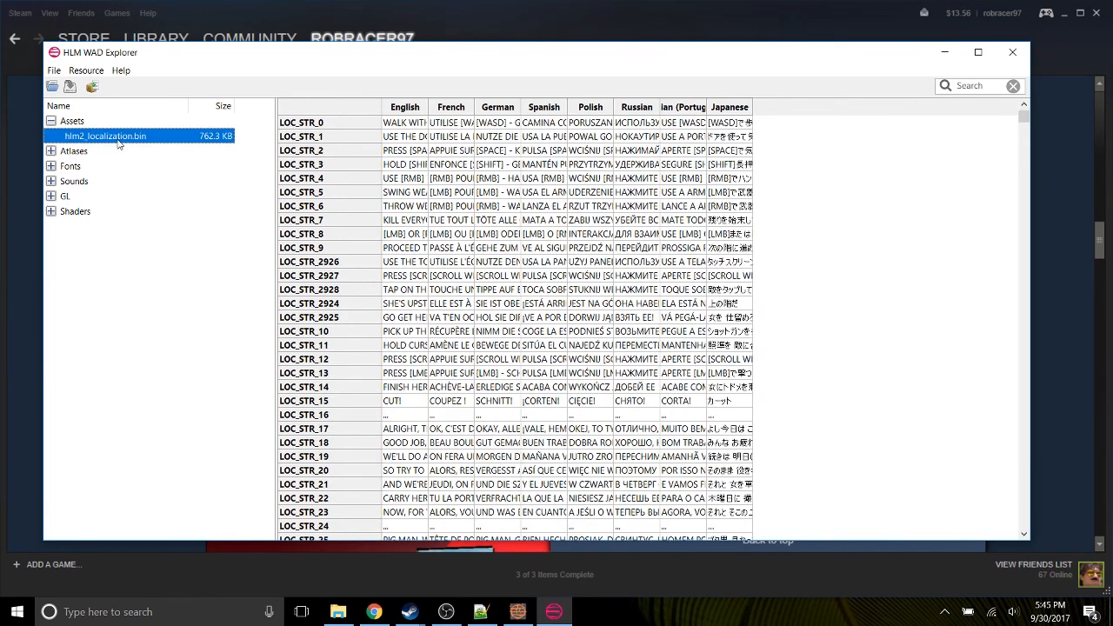
pyautogui.click(93, 88)
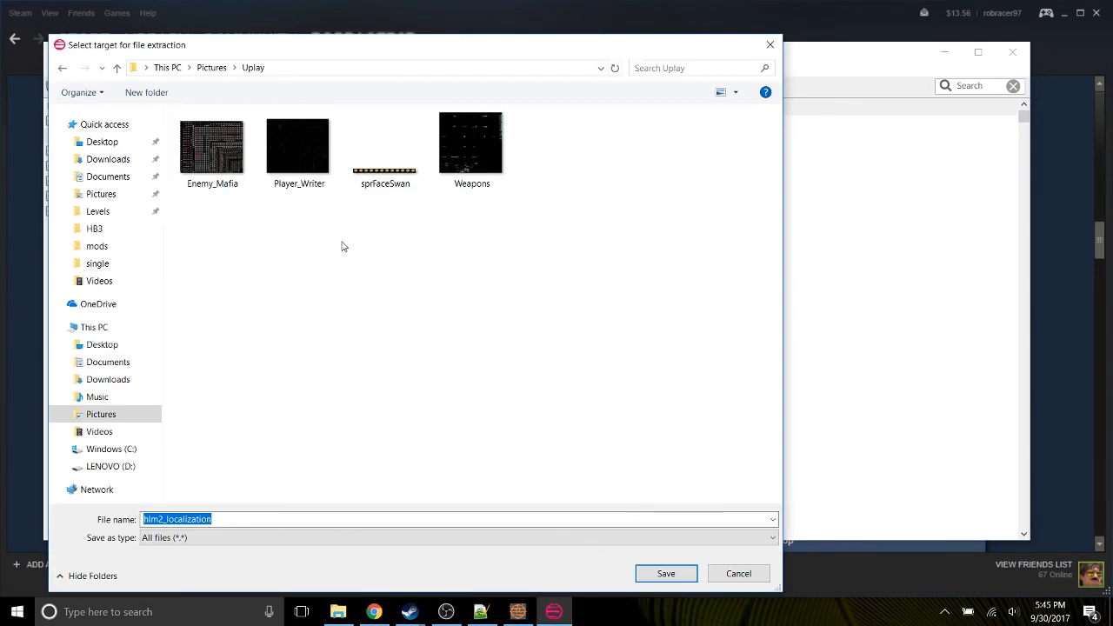
pyautogui.click(664, 574)
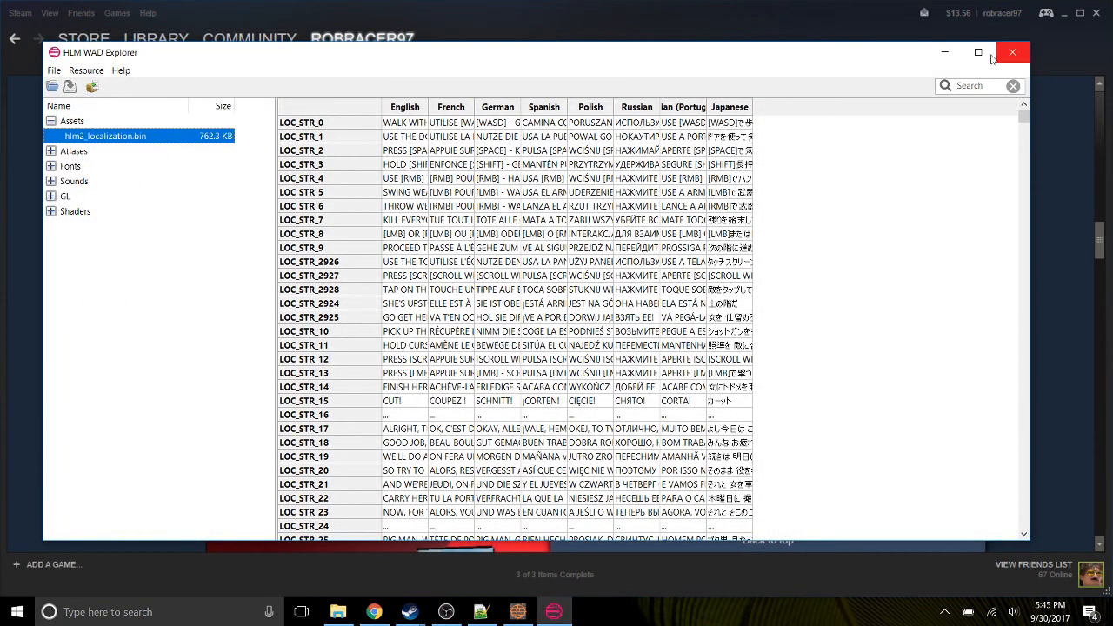
# Minimize the WAD explorer and Steam windows, move the Levels folder window aside and launch XVI32 from the desktop
pyautogui.click(945, 53)
pyautogui.click(1064, 16)
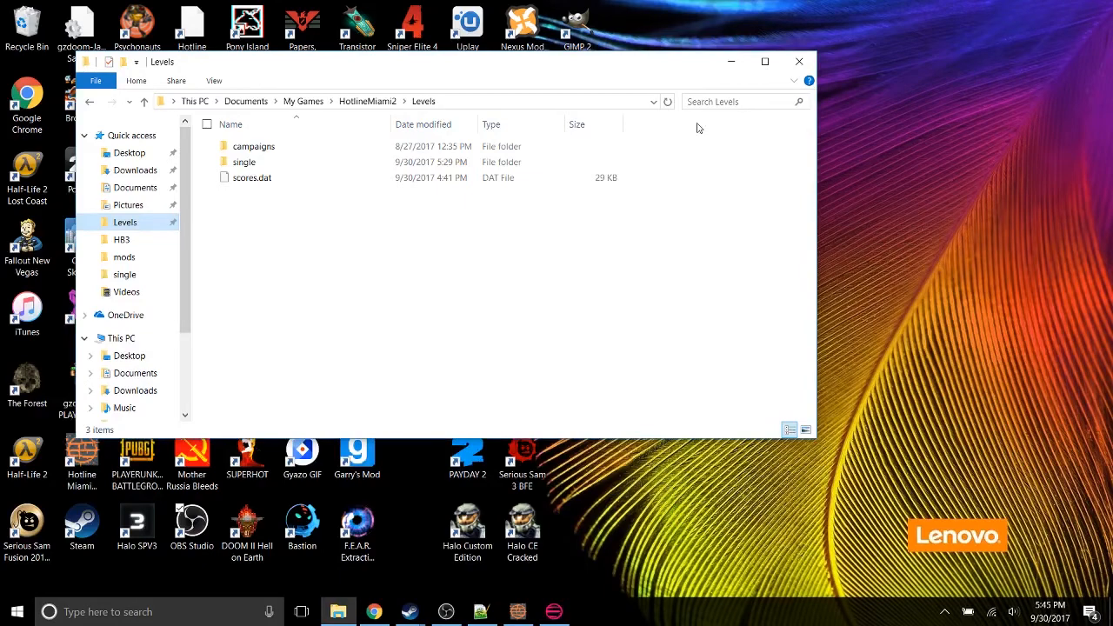
pyautogui.moveTo(588, 68); pyautogui.dragTo(733, 92)
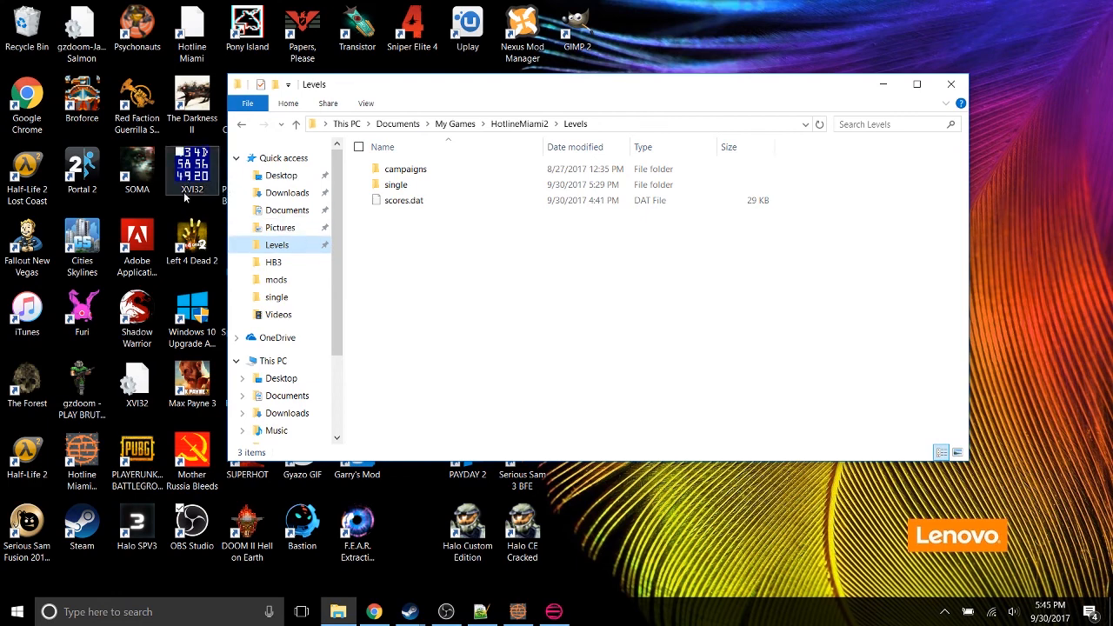
pyautogui.click(194, 174)
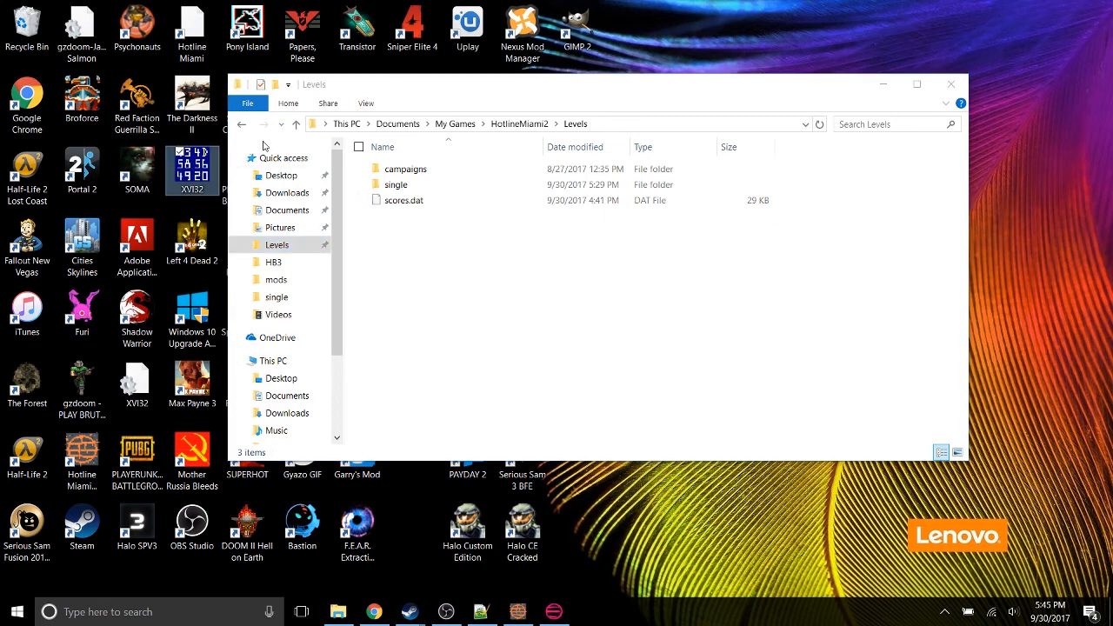
pyautogui.doubleClick(214, 174)
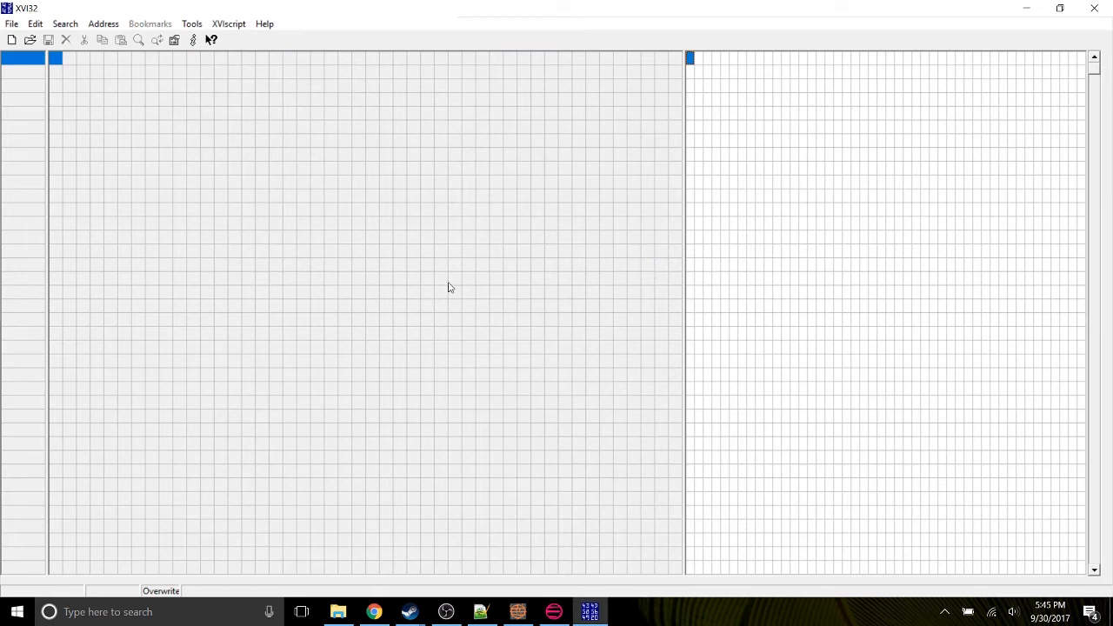
# Open hlm2_localization from the Pictures > Uplay folder in the hex editor
pyautogui.click(13, 24)
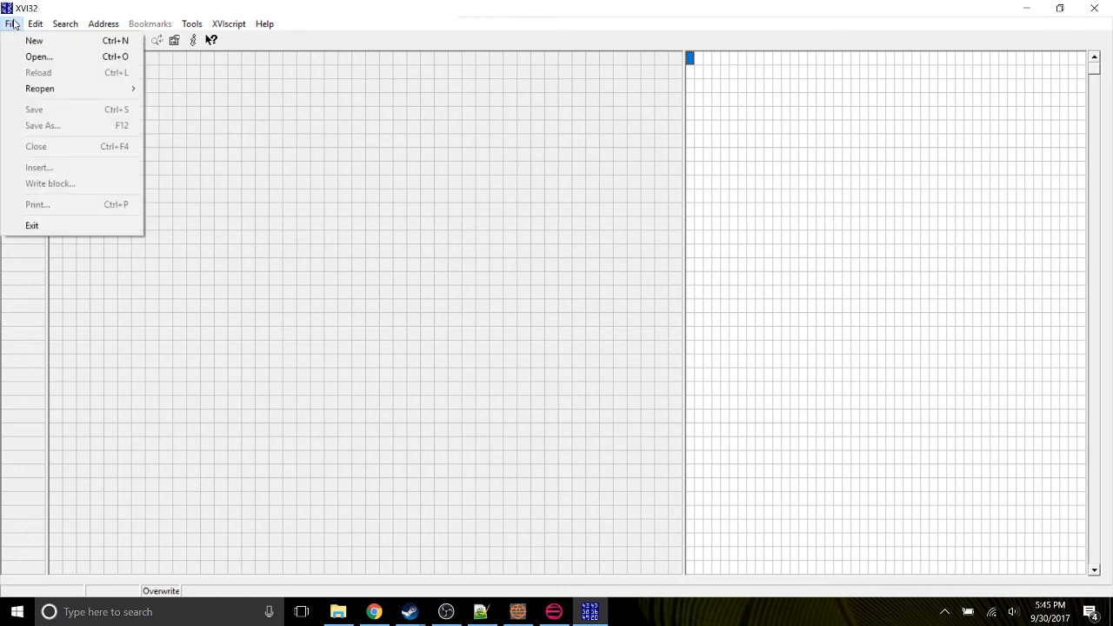
pyautogui.click(38, 57)
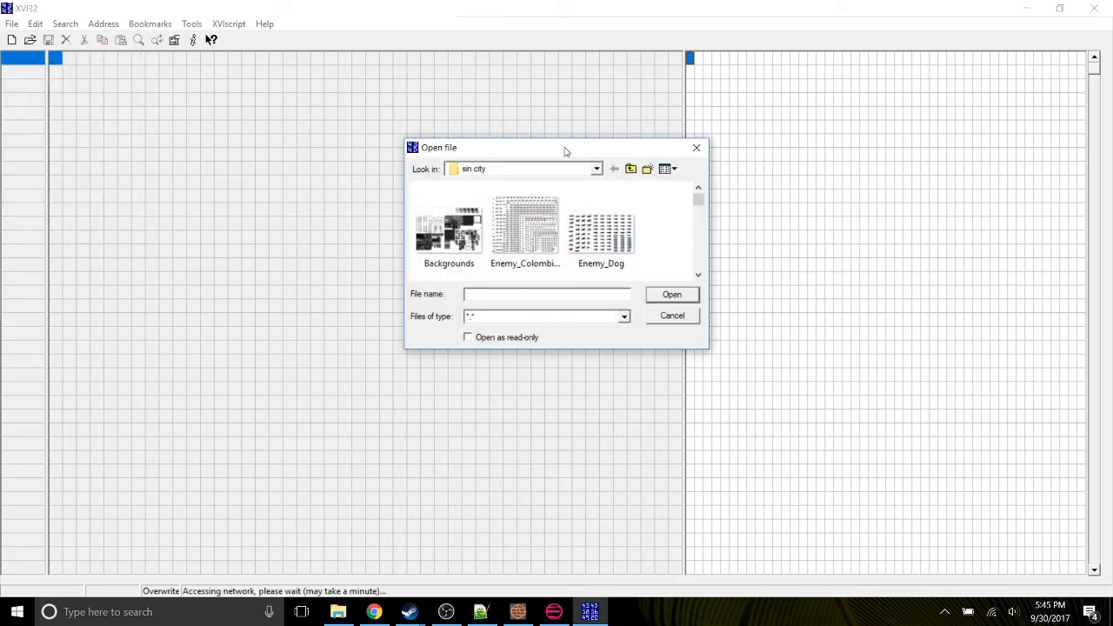
pyautogui.click(595, 170)
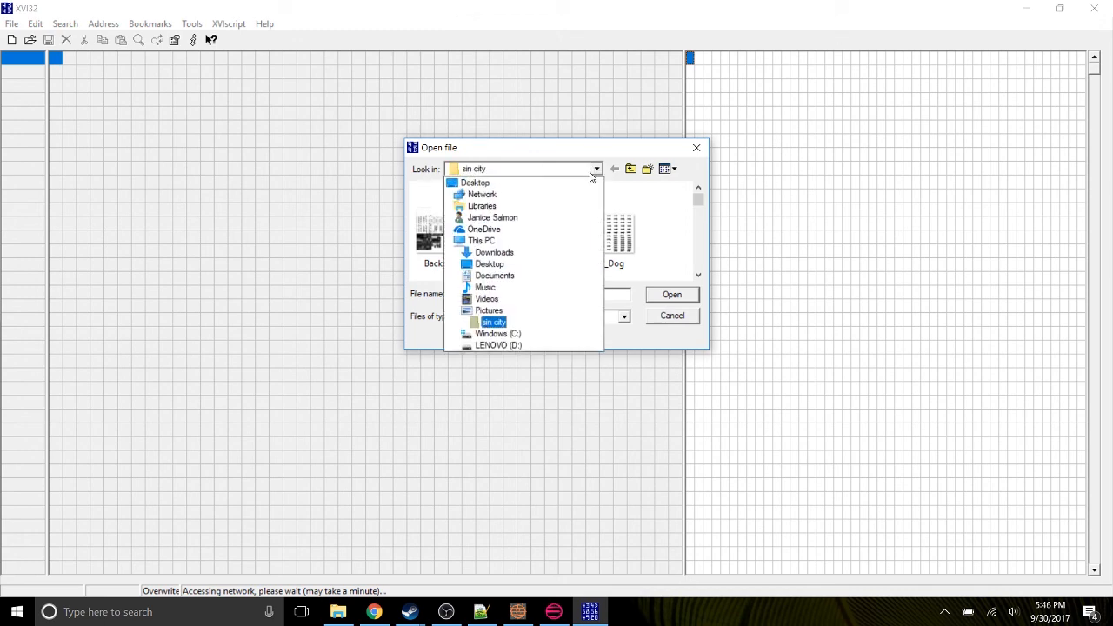
pyautogui.click(489, 310)
pyautogui.scroll(-3, 555, 230)
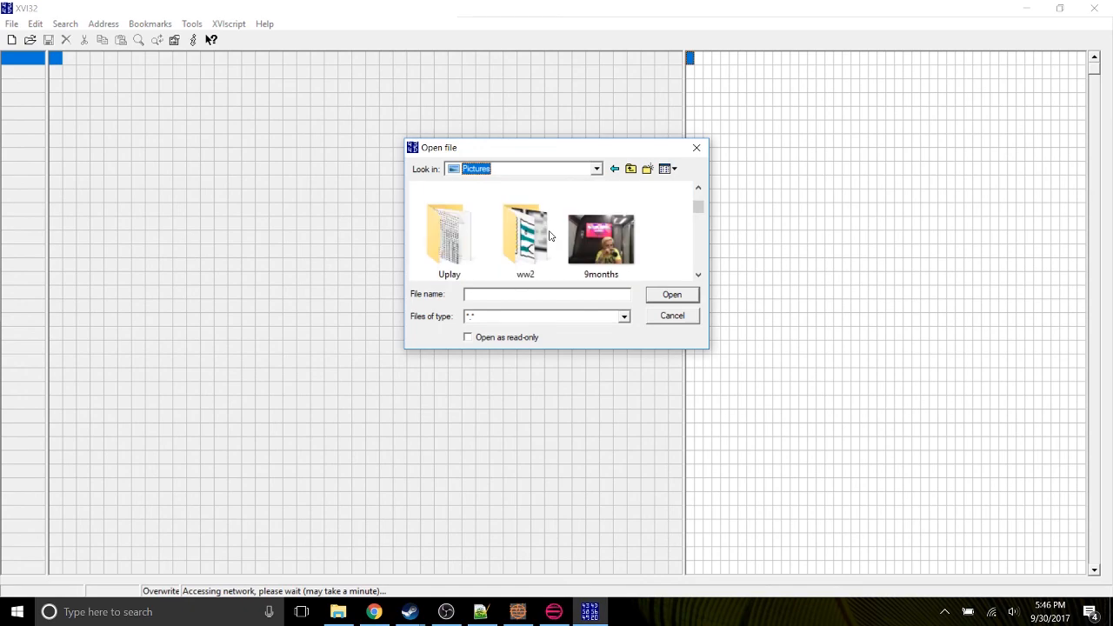
pyautogui.click(670, 296)
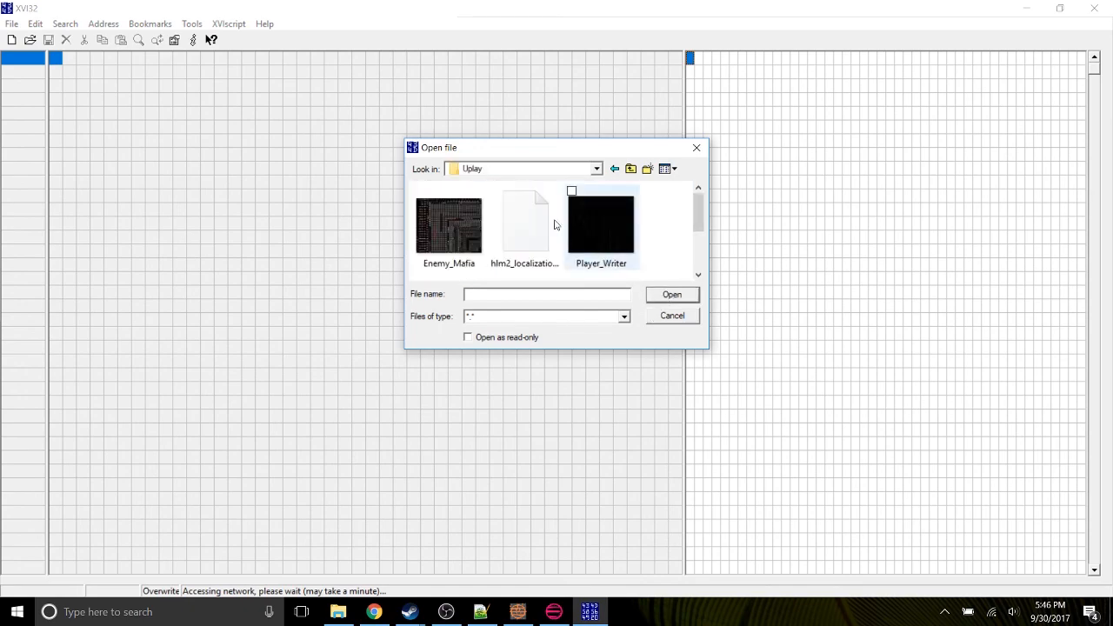
pyautogui.click(525, 219)
pyautogui.click(677, 297)
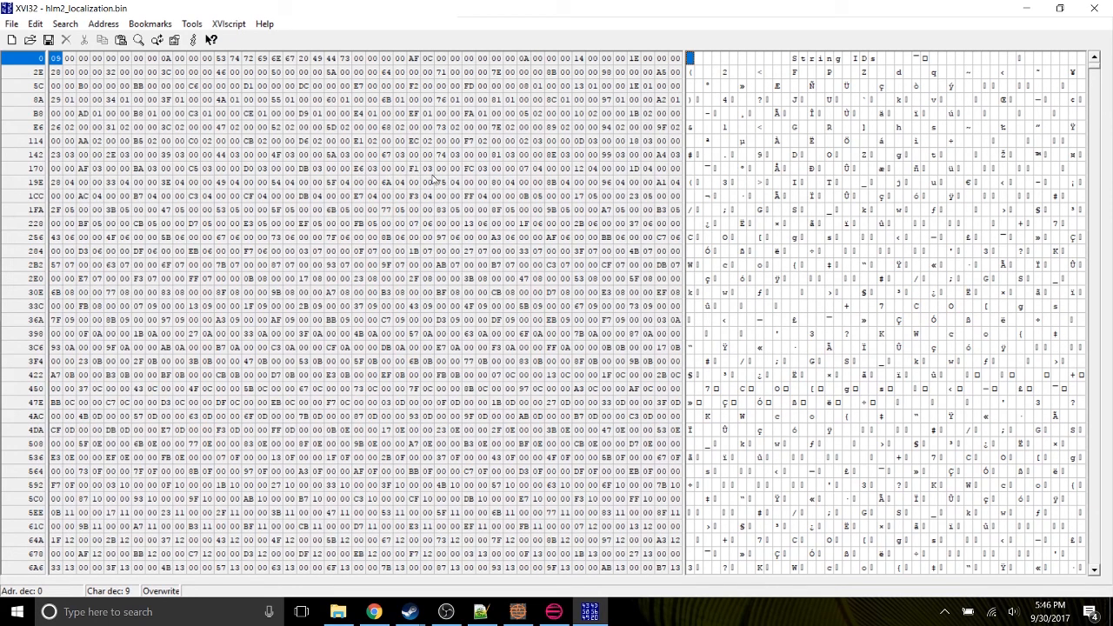
# Look through the hex and text contents of hlm2_localization.bin, including the German and Spanish dialogue and the first LOC_STR identifiers
pyautogui.press('Down')
pyautogui.press('Down')
pyautogui.press('Down')
pyautogui.press('Down')
pyautogui.press('Down')
pyautogui.press('Down')
pyautogui.press('Down')
pyautogui.press('Down')
pyautogui.press('Down')
pyautogui.press('Down')
pyautogui.press('Down')
pyautogui.press('Down')
pyautogui.press('Down')
pyautogui.press('Down')
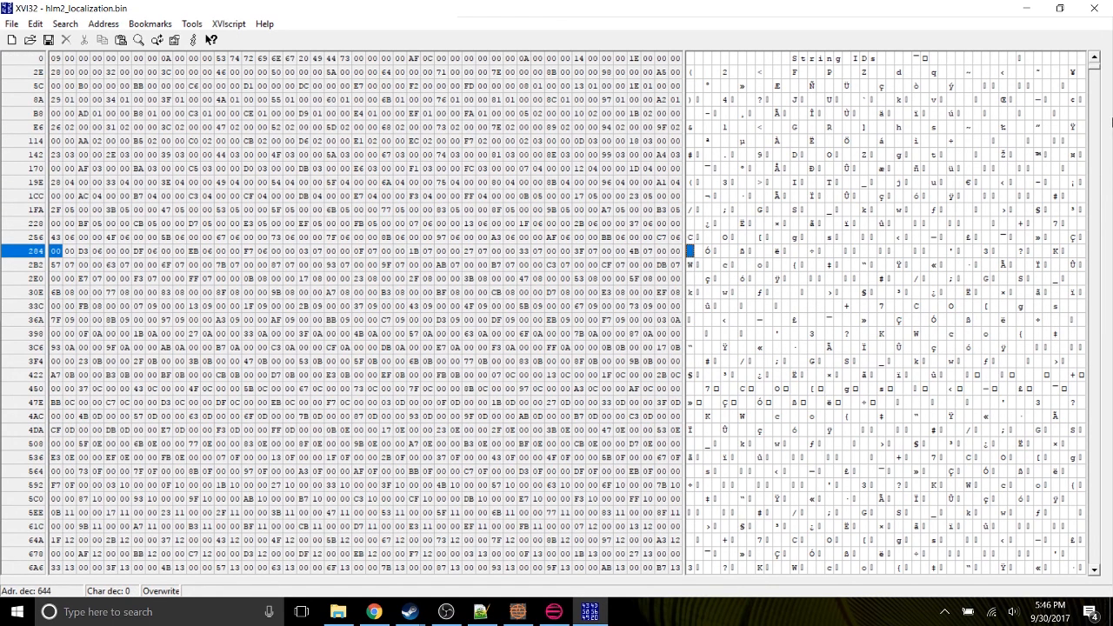
pyautogui.moveTo(1098, 77); pyautogui.dragTo(1096, 223)
pyautogui.press('Down')
pyautogui.press('Down')
pyautogui.press('Down')
pyautogui.press('Down')
pyautogui.press('Down')
pyautogui.press('Down')
pyautogui.press('Down')
pyautogui.press('Down')
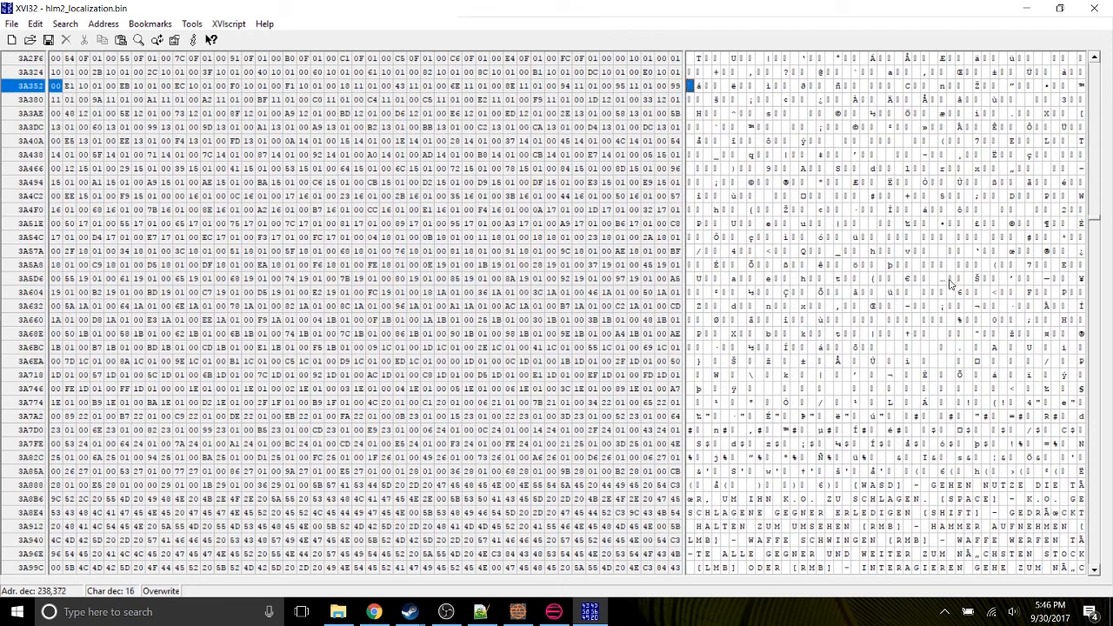
pyautogui.moveTo(1097, 218); pyautogui.dragTo(1091, 311)
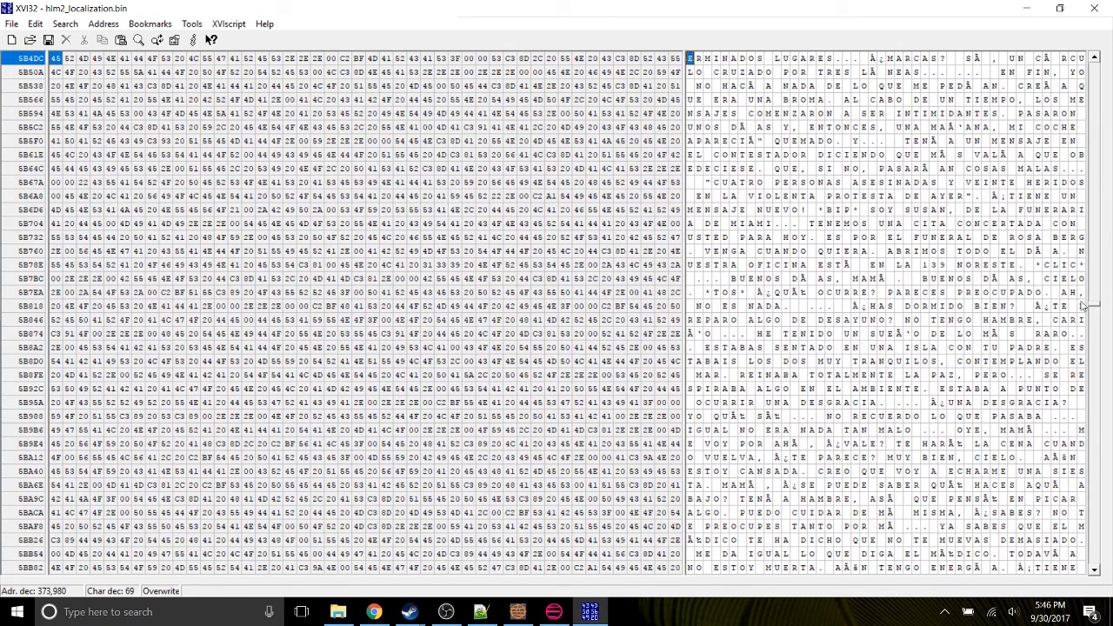
pyautogui.moveTo(1097, 309); pyautogui.dragTo(1085, 78)
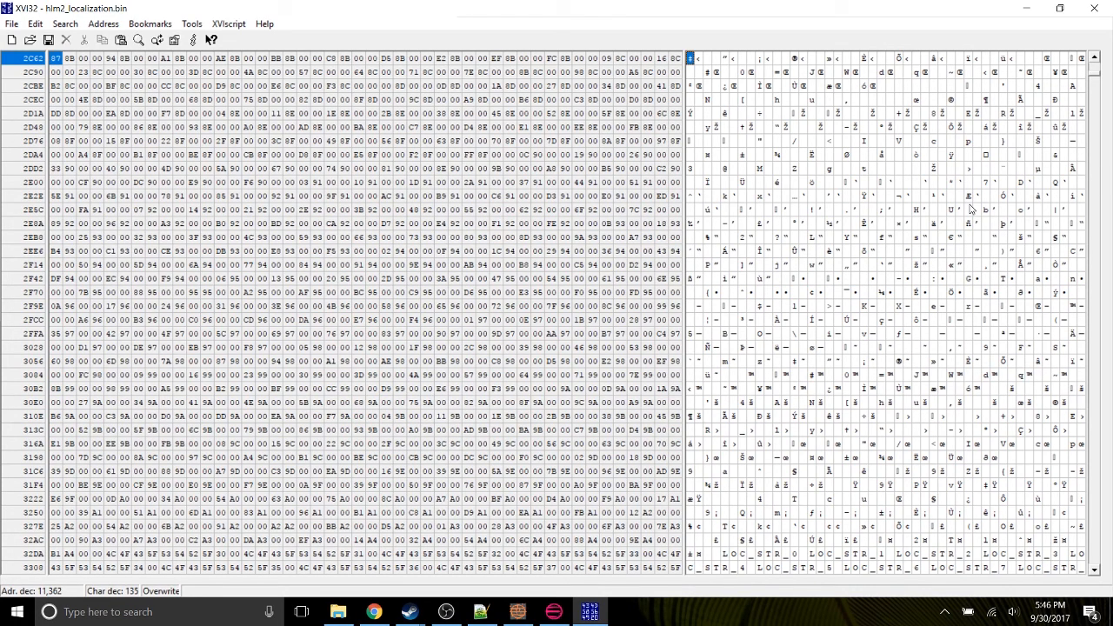
# Search the whole file for the text string "restart", and briefly check the OBS recording window
pyautogui.hotkey('ctrl', 'f')
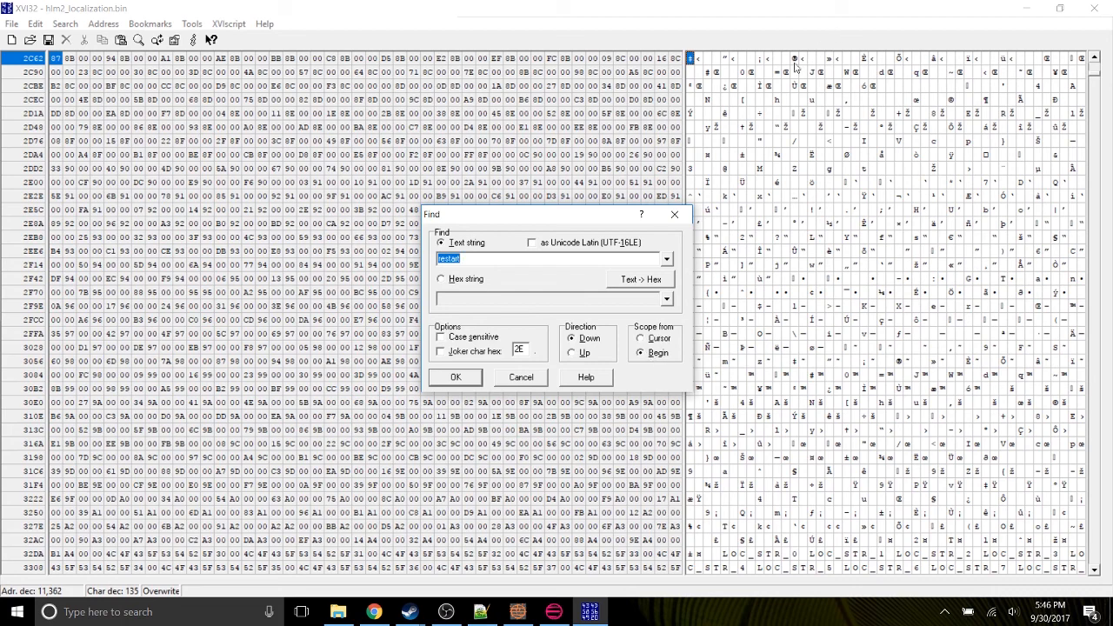
pyautogui.click(466, 259)
pyautogui.click(455, 376)
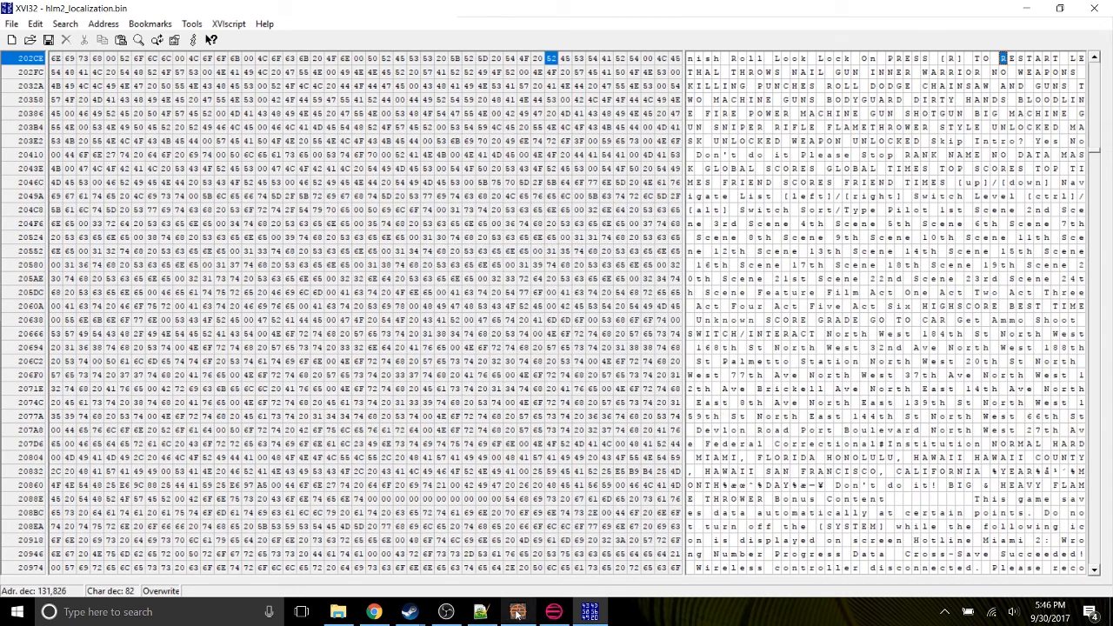
pyautogui.moveTo(549, 618)
pyautogui.click(447, 615)
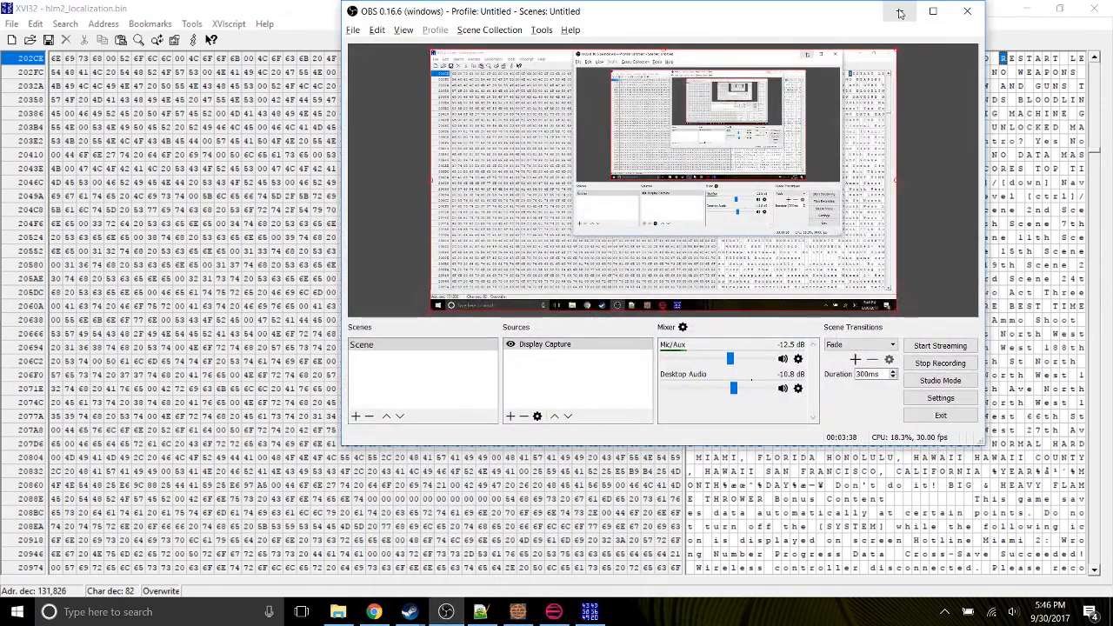
pyautogui.click(898, 15)
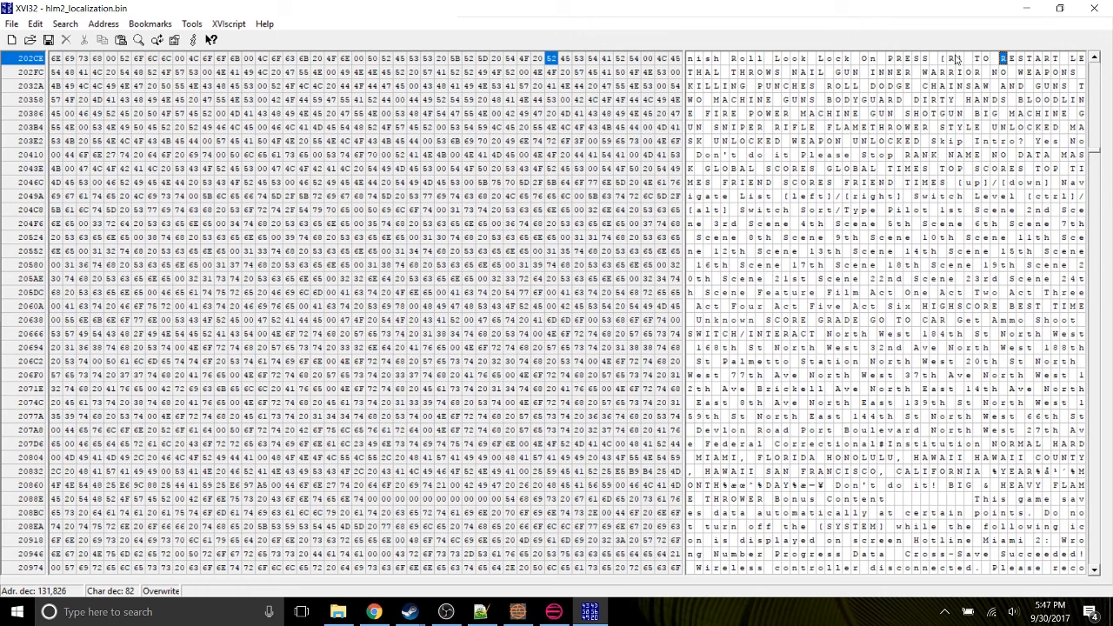
# Overwrite the English text "PRESS [R] TO RESTART" with "You're Dead!!!!!!!!!", filling its exact length with exclamation marks
pyautogui.click(891, 61)
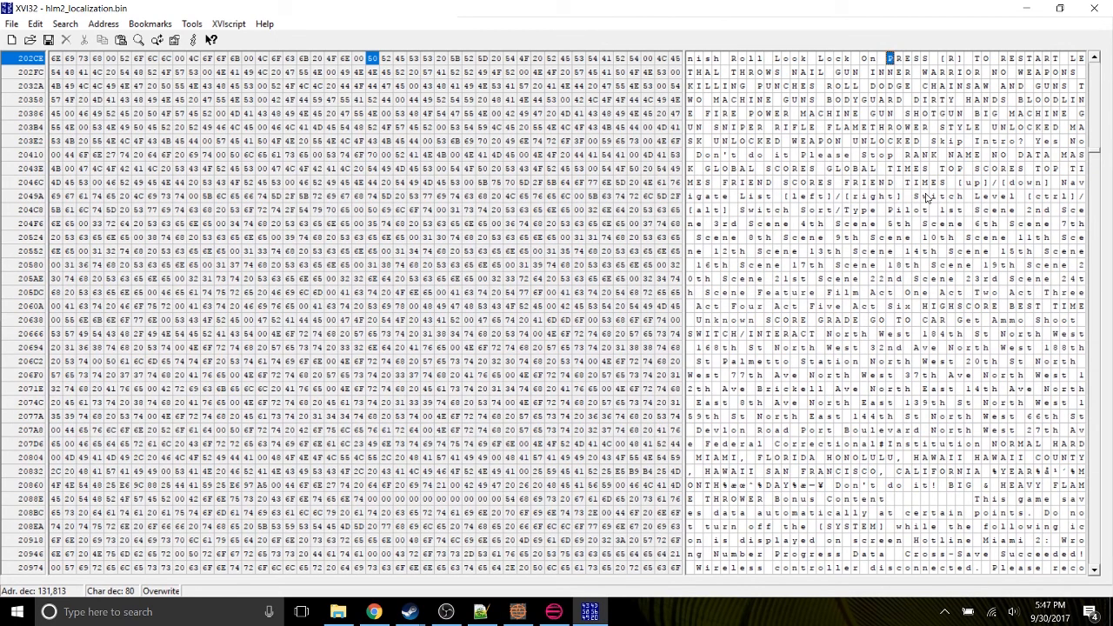
pyautogui.write('you')
pyautogui.click(893, 59)
pyautogui.write('You')
pyautogui.press('Right')
pyautogui.press('Right')
pyautogui.write("'re")
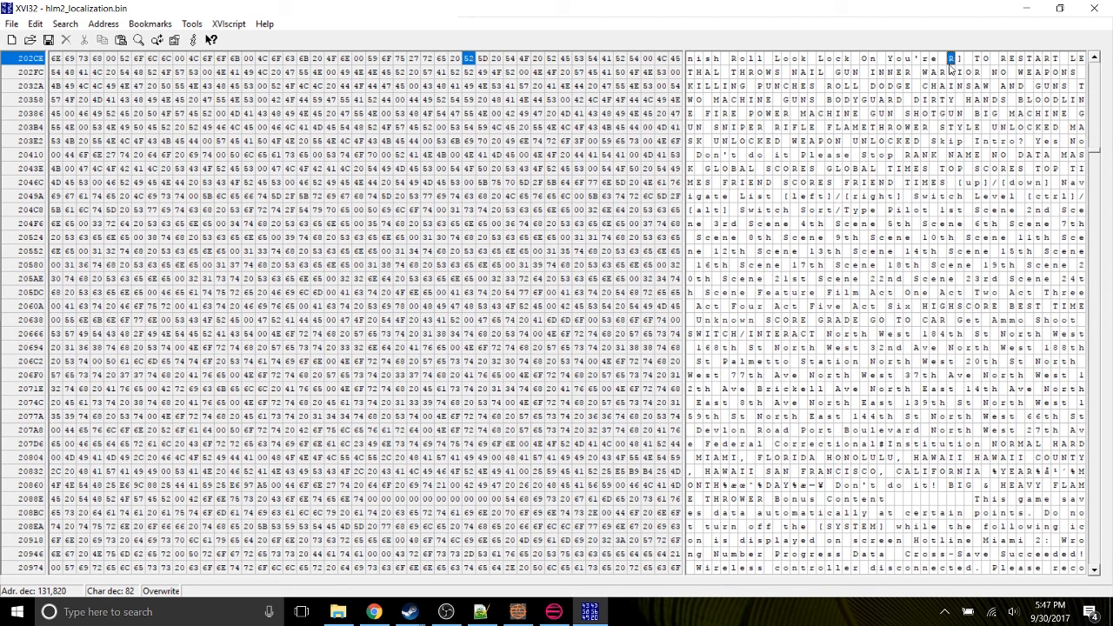
pyautogui.write('Dead')
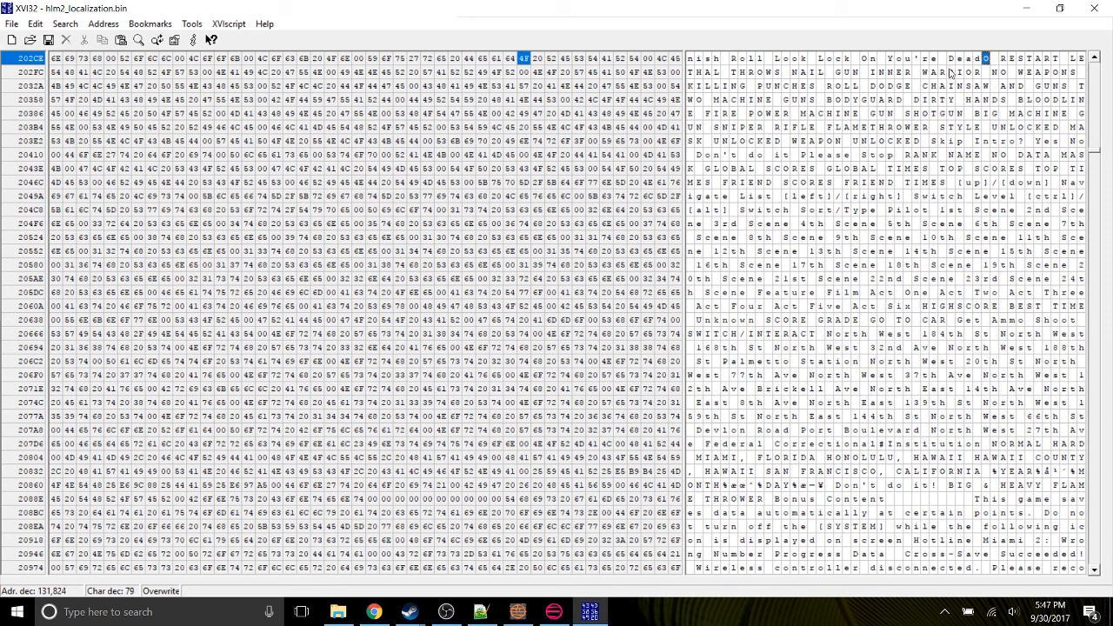
pyautogui.write('!!!!!!')
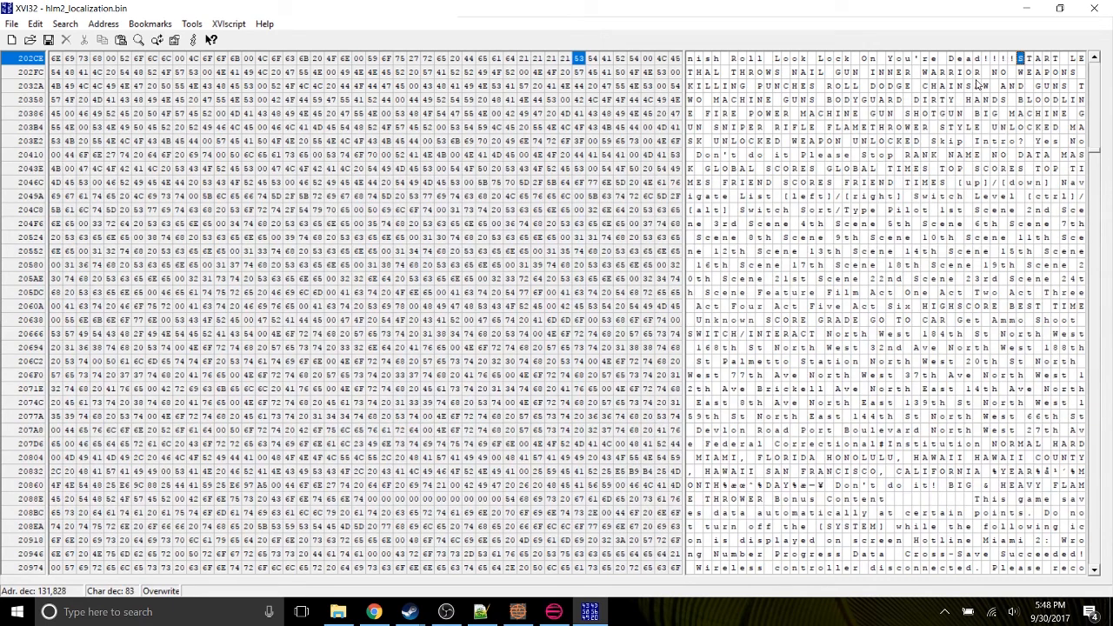
pyautogui.write('!!!')
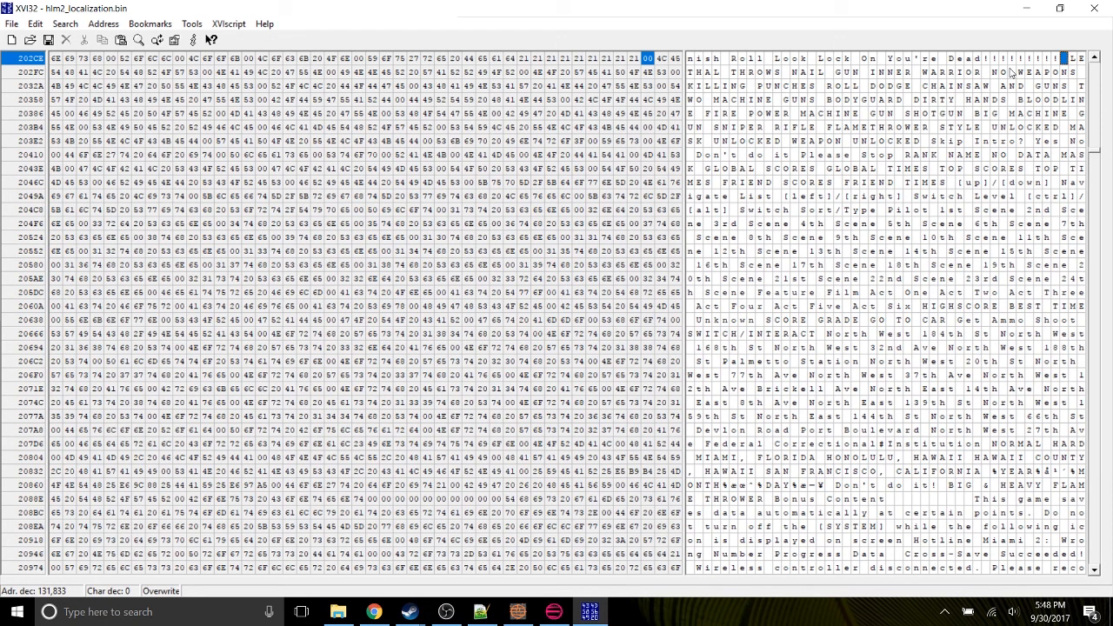
# Examine the replaced restart message and the English interface strings in the lines just above it
pyautogui.click(959, 72)
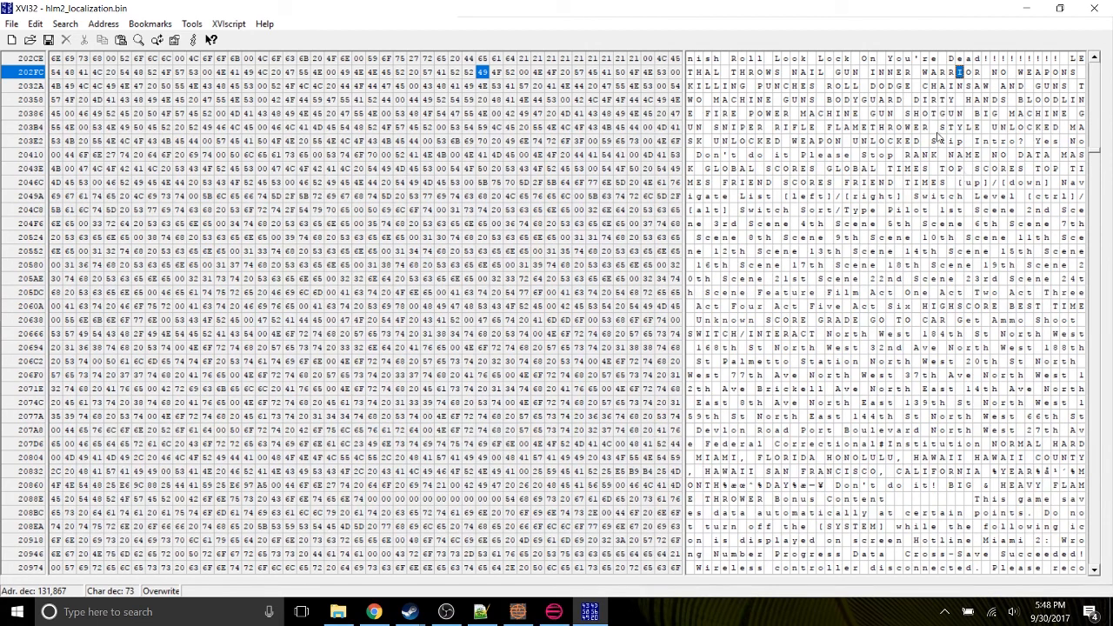
pyautogui.press('Up')
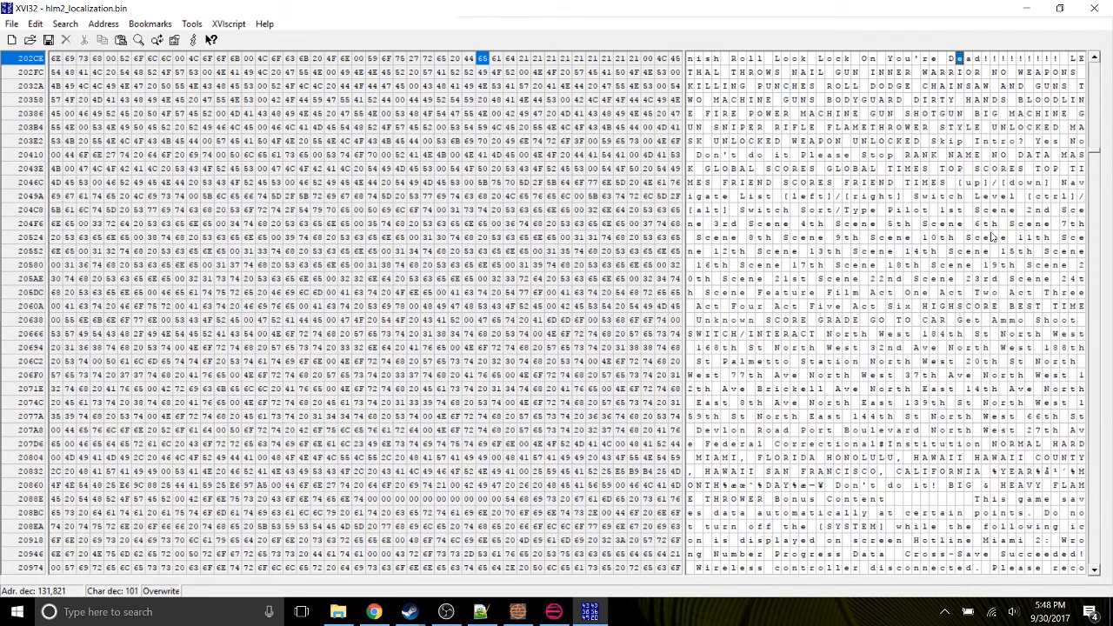
pyautogui.click(1096, 57)
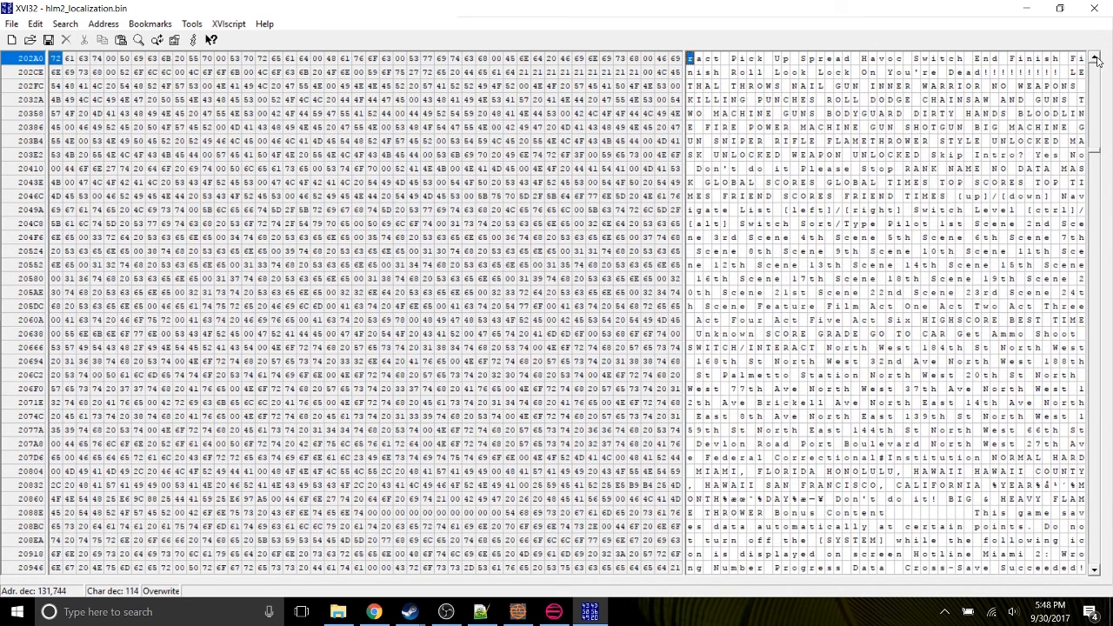
pyautogui.click(1096, 57)
pyautogui.click(1095, 57)
pyautogui.click(1095, 57)
pyautogui.click(1096, 57)
pyautogui.click(1095, 57)
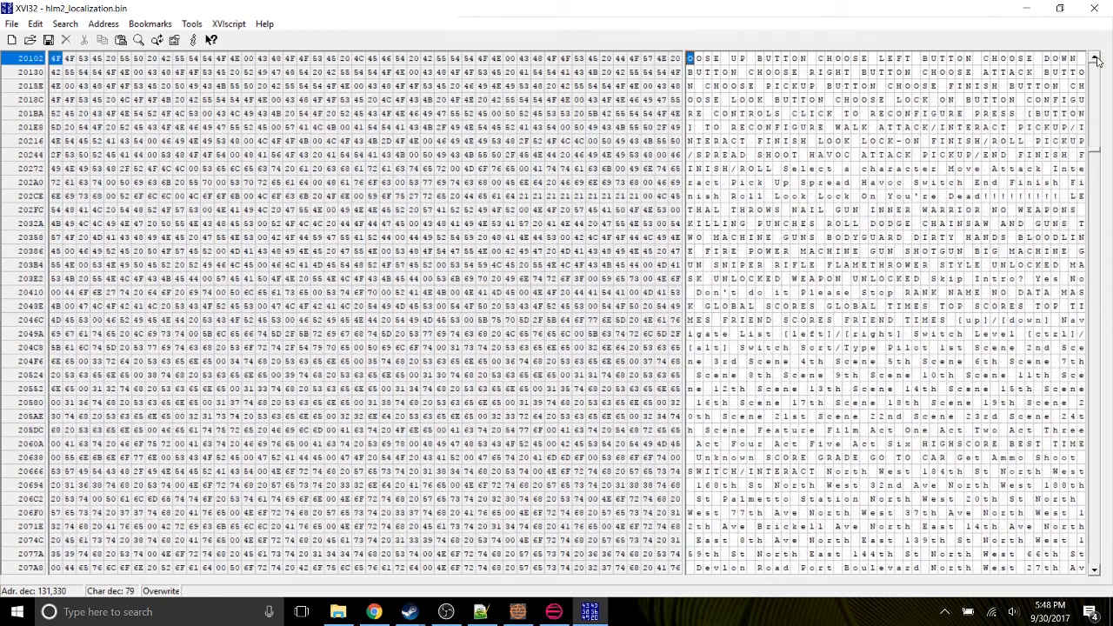
pyautogui.click(1095, 58)
pyautogui.click(1095, 58)
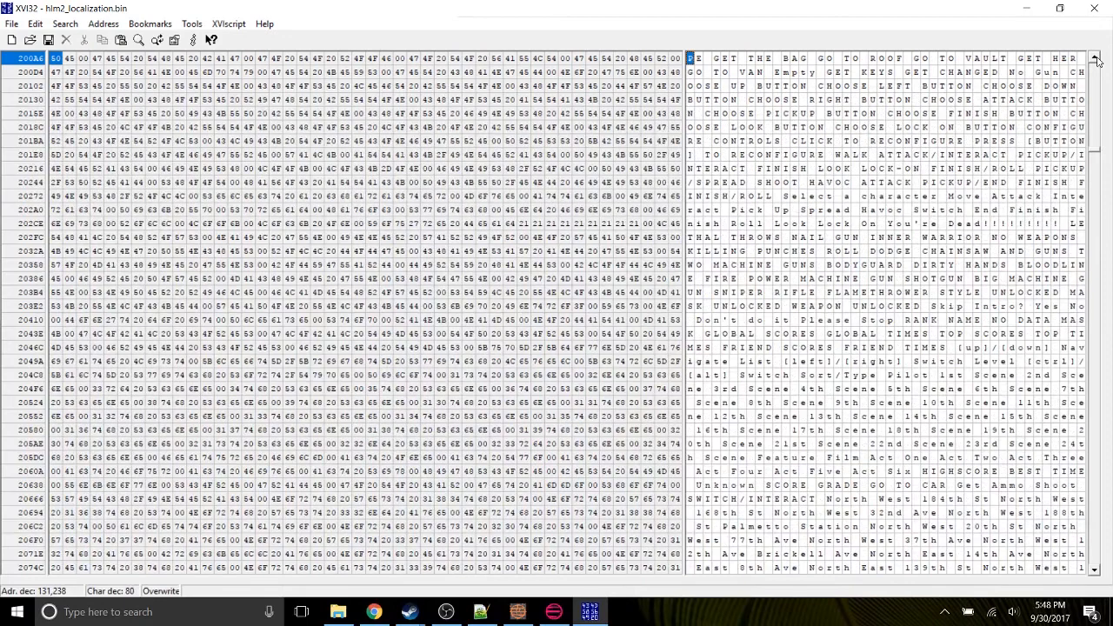
# Search the file from its beginning for the text "ki", and again for "combo"
pyautogui.hotkey('ctrl', 'f')
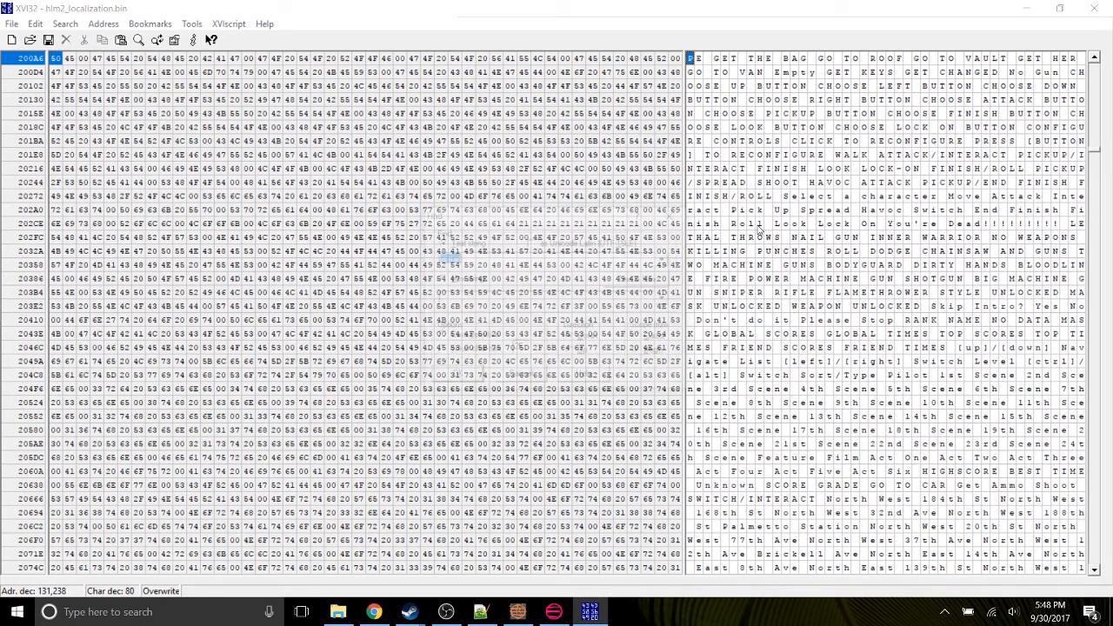
pyautogui.write('ki')
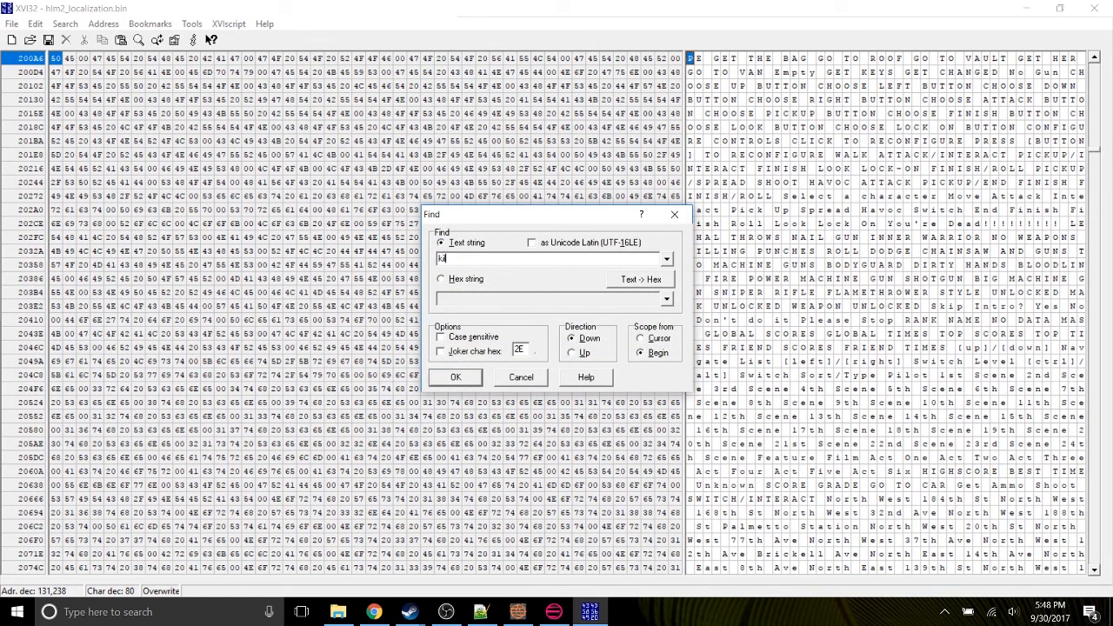
pyautogui.click(455, 378)
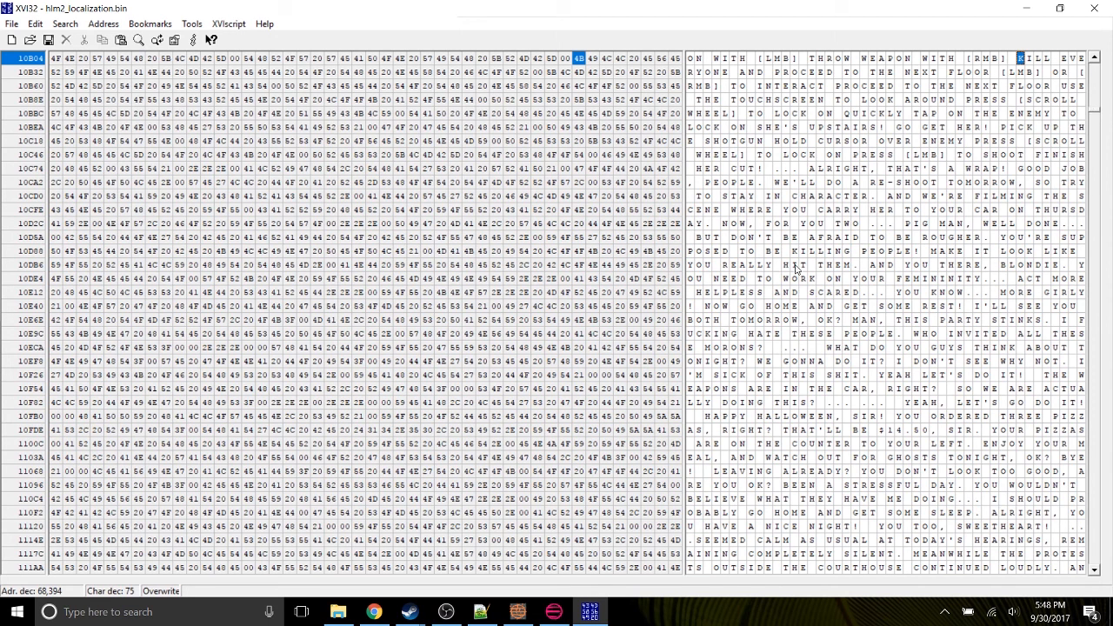
pyautogui.hotkey('ctrl', 'f')
pyautogui.write('combo')
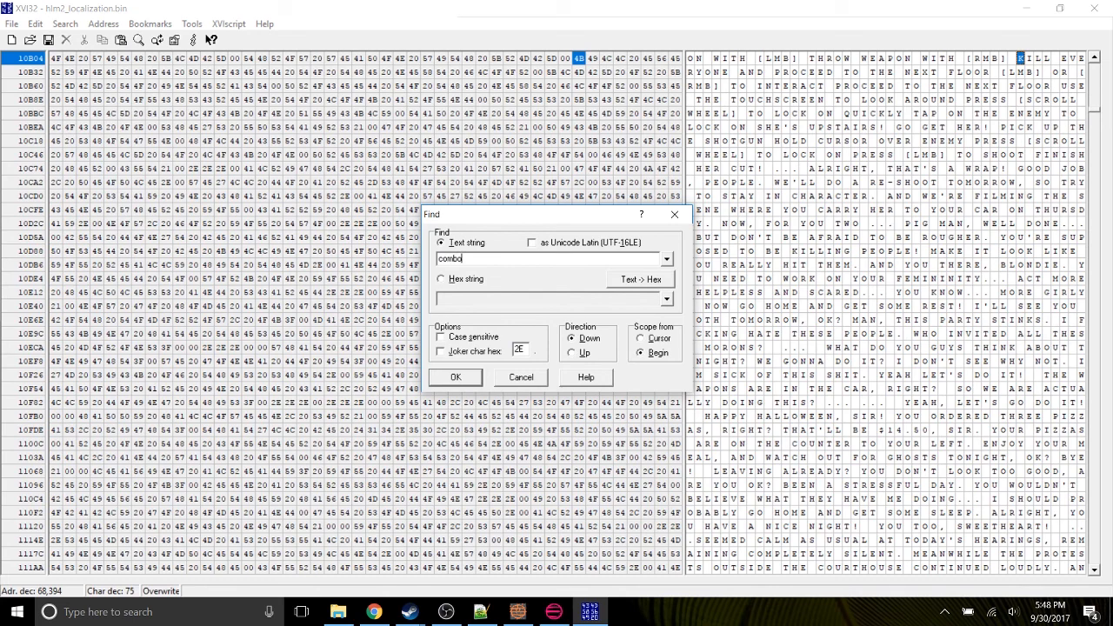
pyautogui.click(468, 375)
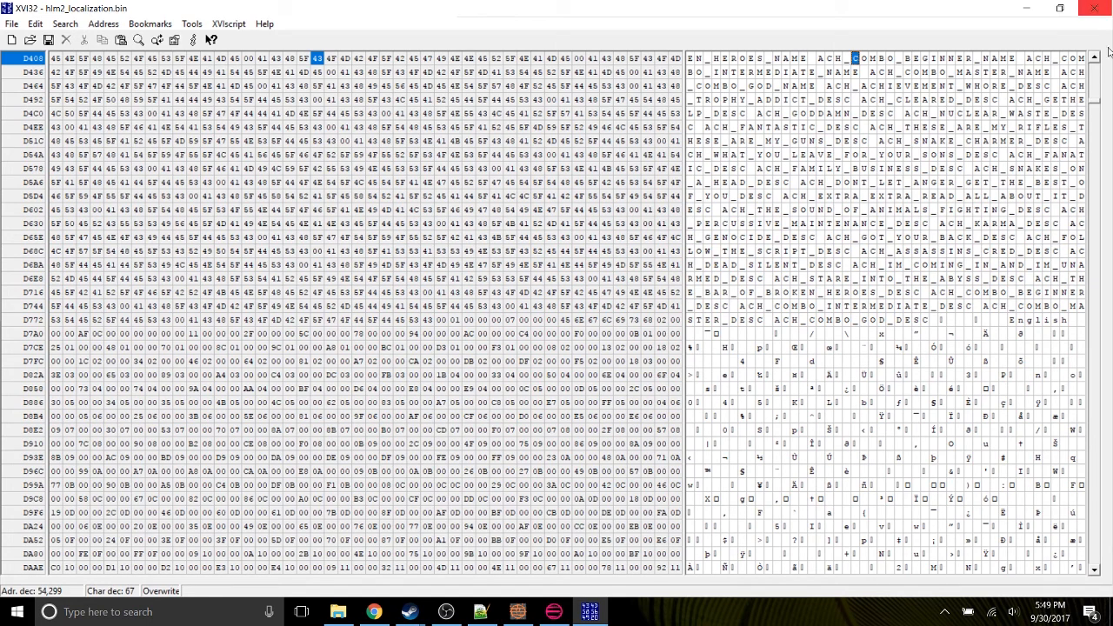
# Search the file from its beginning for the text "body" and look through the English dialogue below the match
pyautogui.moveTo(1097, 106); pyautogui.dragTo(1093, 75)
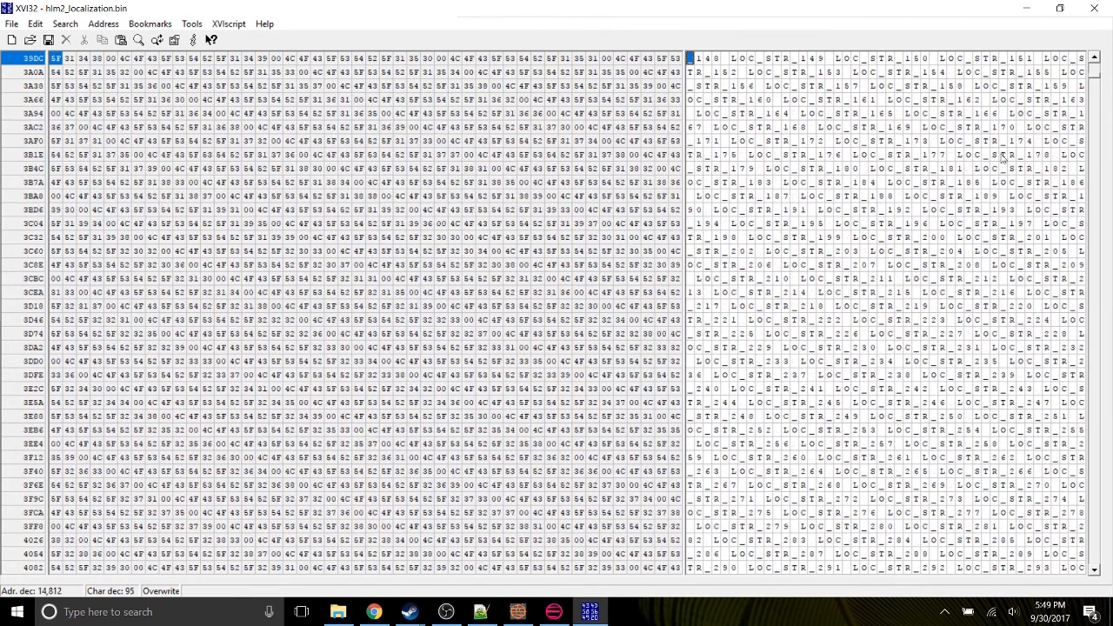
pyautogui.hotkey('ctrl', 'f')
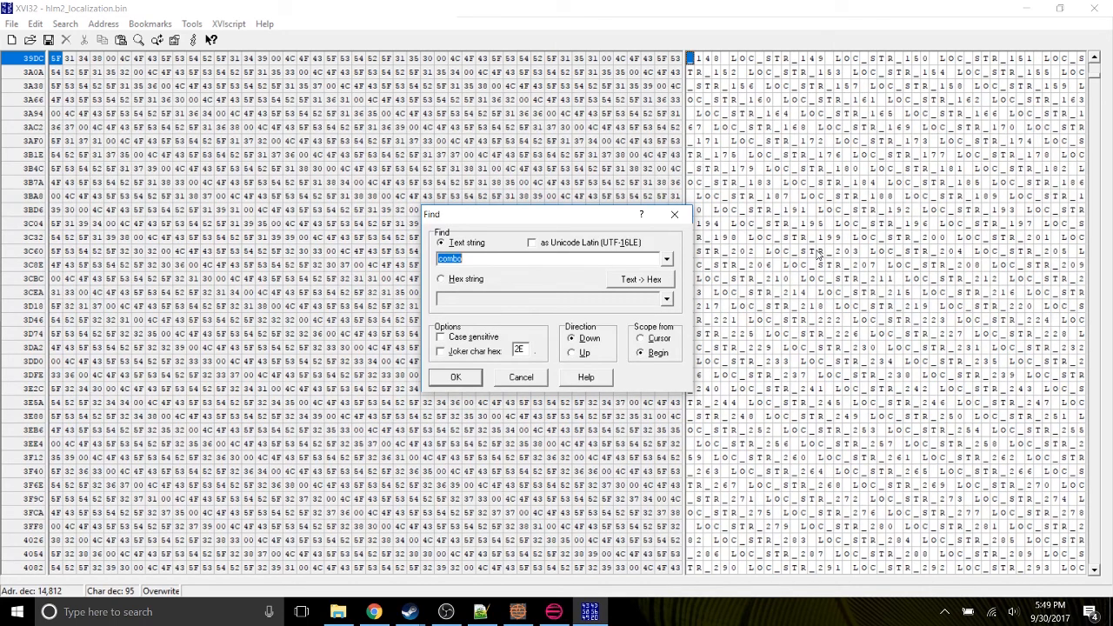
pyautogui.write('body')
pyautogui.click(461, 379)
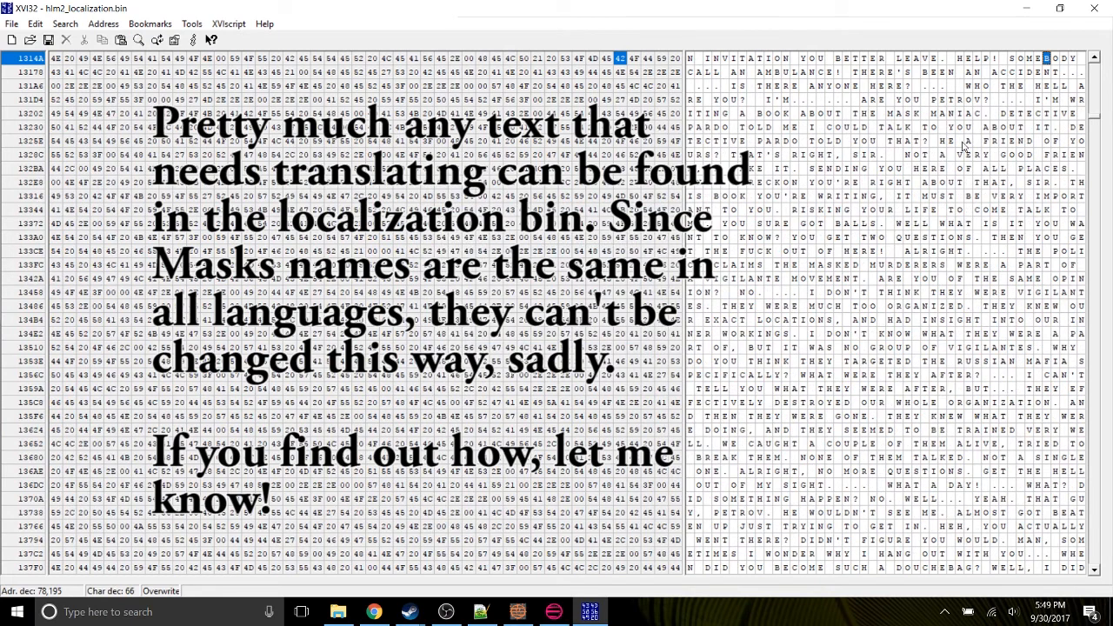
pyautogui.press('Down')
pyautogui.press('Down')
pyautogui.press('Down')
pyautogui.press('Down')
pyautogui.press('Down')
pyautogui.press('Down')
pyautogui.press('Down')
pyautogui.press('Down')
pyautogui.press('Down')
pyautogui.press('Down')
pyautogui.press('Down')
pyautogui.press('Down')
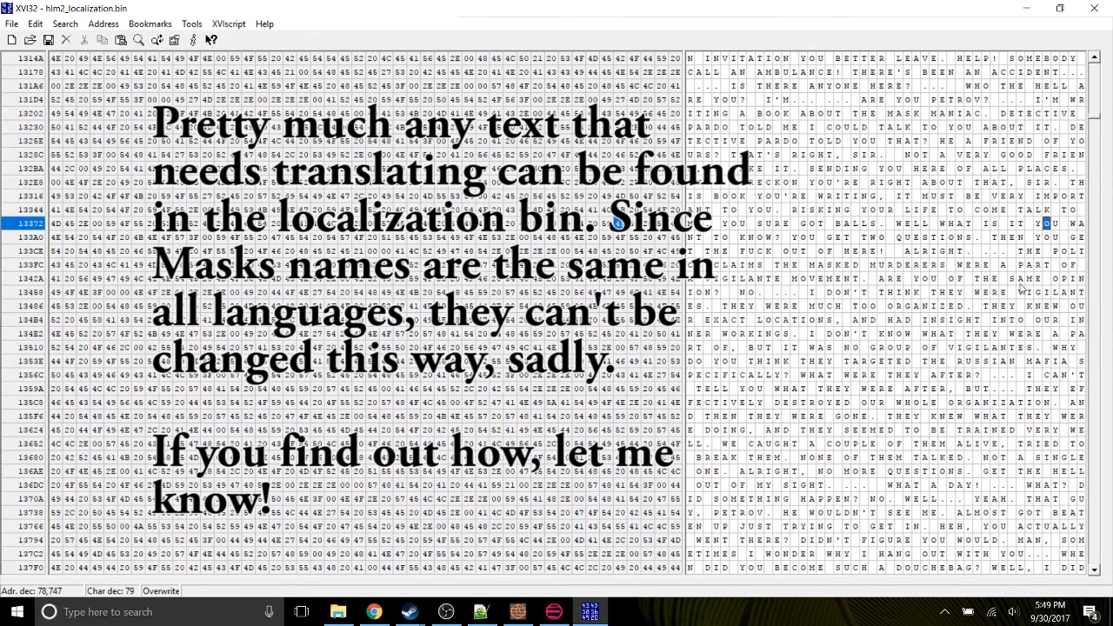
# Search the file from its beginning for the "GRADE" label among the English interface strings
pyautogui.hotkey('ctrl', 'f')
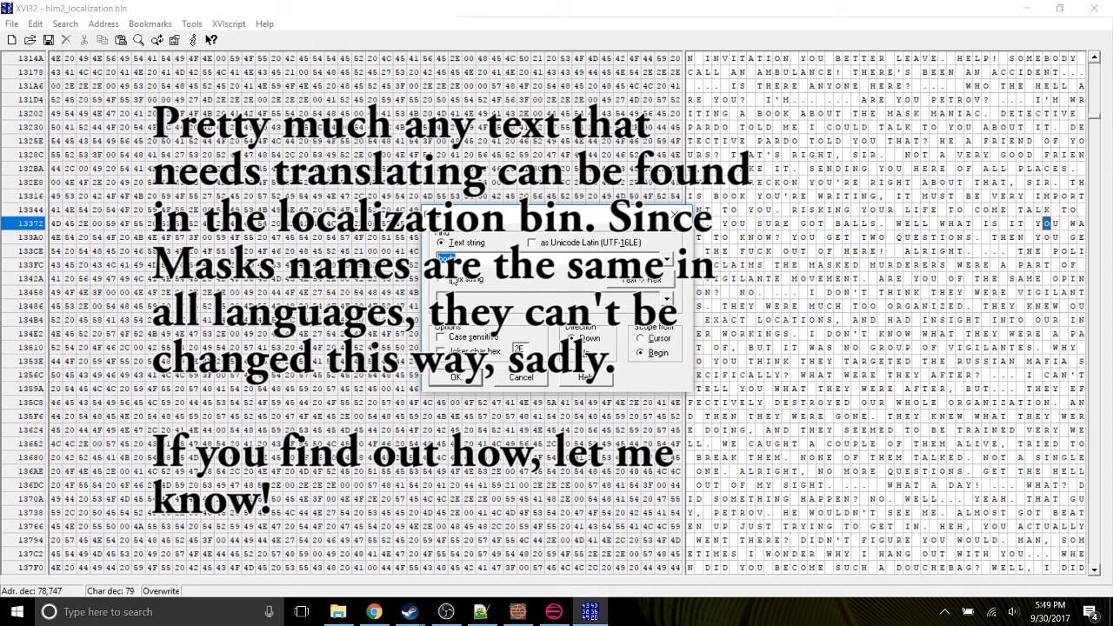
pyautogui.write('M')
pyautogui.click(454, 378)
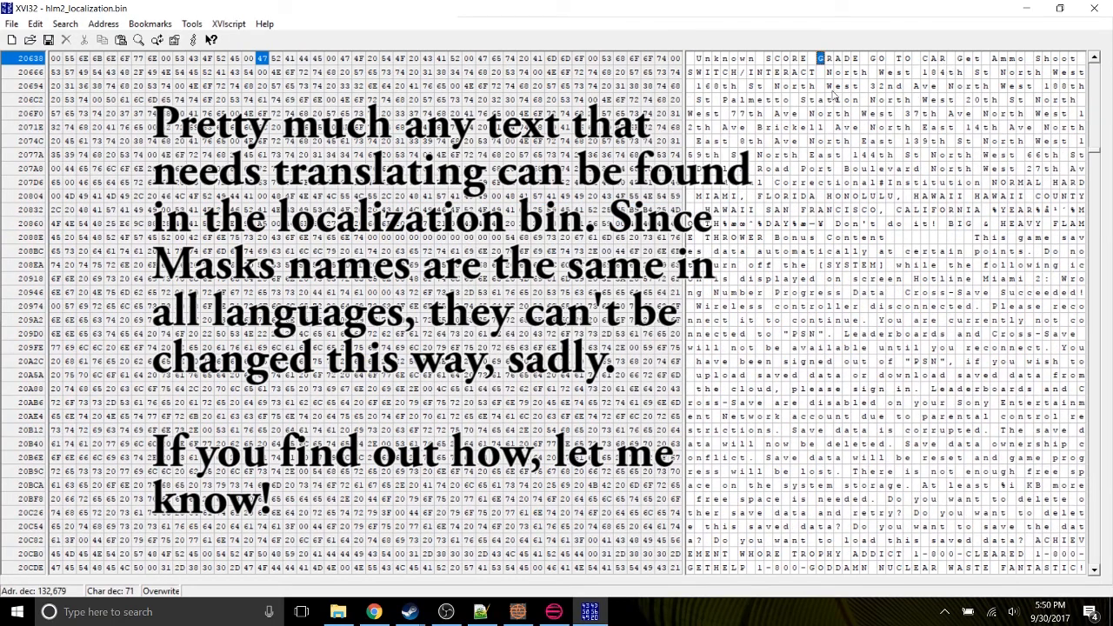
# Look back through the English interface strings above the "GRADE" label, past the custom restart message to the story dialogue
pyautogui.click(1095, 59)
pyautogui.click(1095, 58)
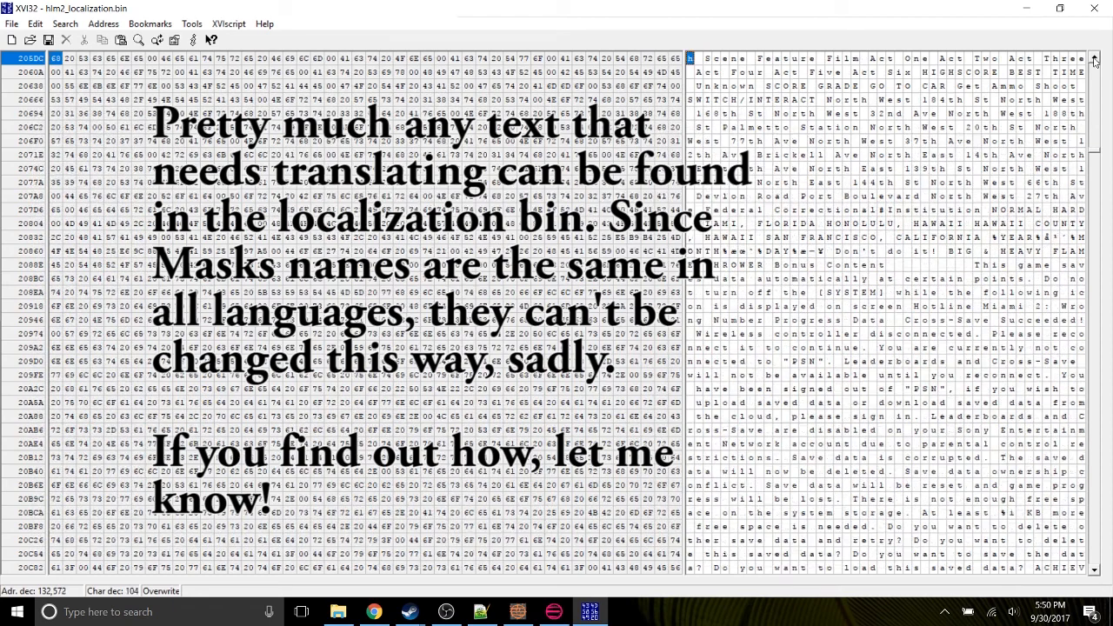
pyautogui.click(1094, 58)
pyautogui.click(1095, 59)
pyautogui.click(1095, 58)
pyautogui.click(1095, 59)
pyautogui.click(1095, 58)
pyautogui.click(1095, 58)
pyautogui.click(1095, 59)
pyautogui.click(1094, 58)
pyautogui.click(1094, 58)
pyautogui.click(1094, 58)
pyautogui.click(1095, 59)
pyautogui.click(1095, 58)
pyautogui.click(1095, 58)
pyautogui.click(1094, 59)
pyautogui.click(1095, 58)
pyautogui.click(1095, 58)
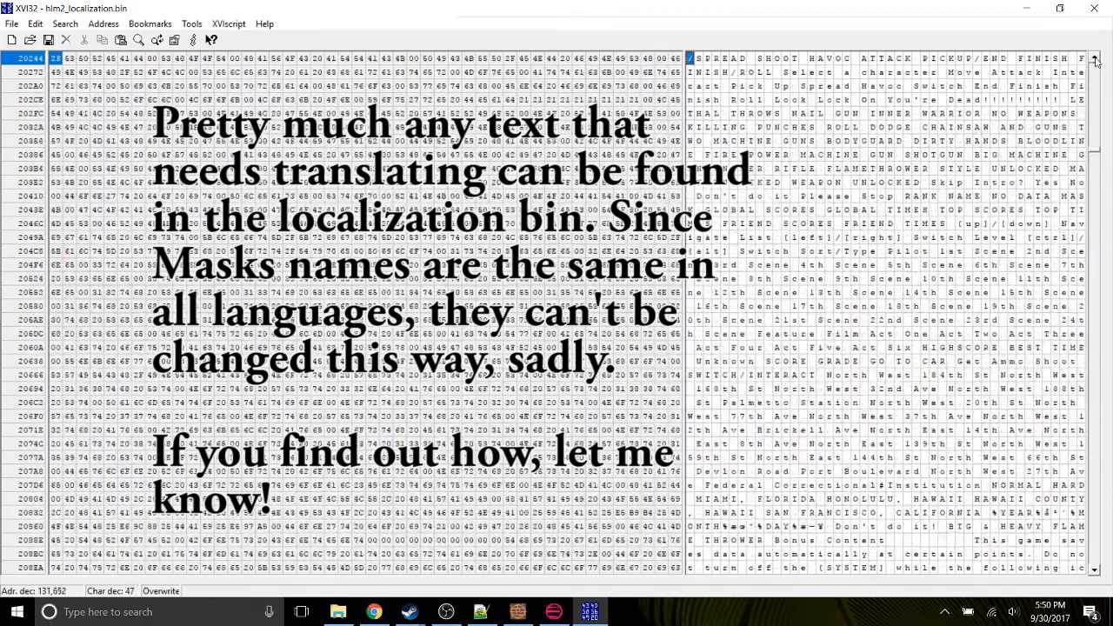
pyautogui.click(1095, 58)
pyautogui.click(1094, 59)
pyautogui.click(1095, 59)
pyautogui.click(1095, 58)
pyautogui.click(1094, 58)
pyautogui.click(1095, 58)
pyautogui.click(1094, 58)
pyautogui.click(1095, 58)
pyautogui.click(1095, 58)
pyautogui.click(1094, 58)
pyautogui.click(1094, 58)
pyautogui.click(1095, 58)
pyautogui.click(1094, 58)
pyautogui.click(1094, 59)
pyautogui.click(1095, 58)
pyautogui.click(1095, 58)
# Examine the English menu, controls and combo strings down to the entries just below the custom restart message
pyautogui.scroll(-8, 1020, 330)
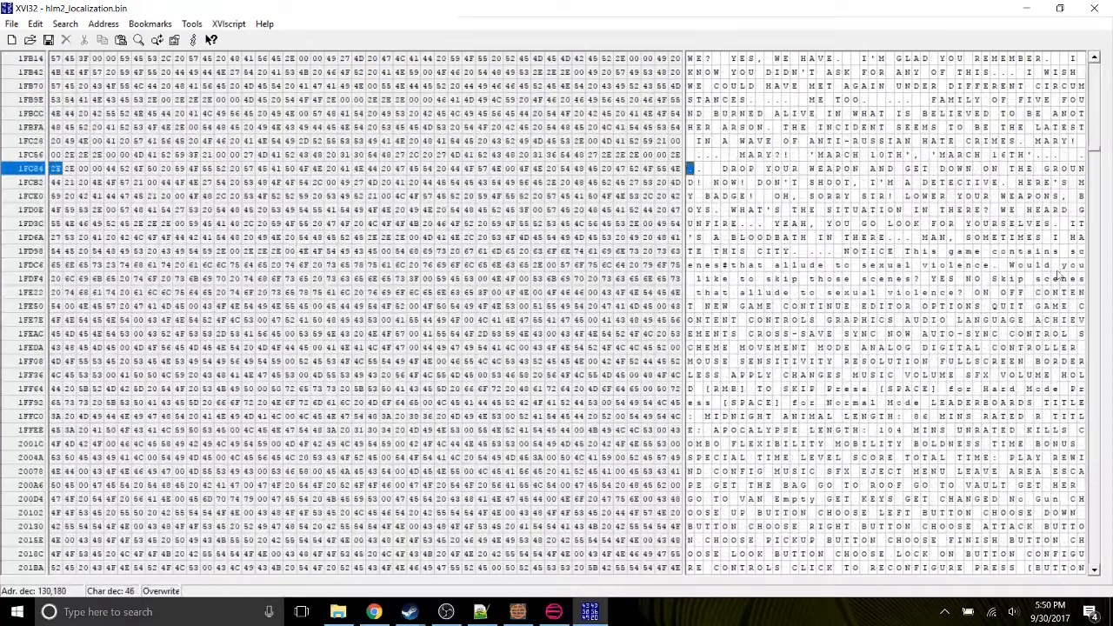
pyautogui.click(1094, 570)
pyautogui.click(1094, 570)
pyautogui.click(1094, 571)
pyautogui.click(1094, 571)
pyautogui.click(1095, 571)
pyautogui.click(1095, 570)
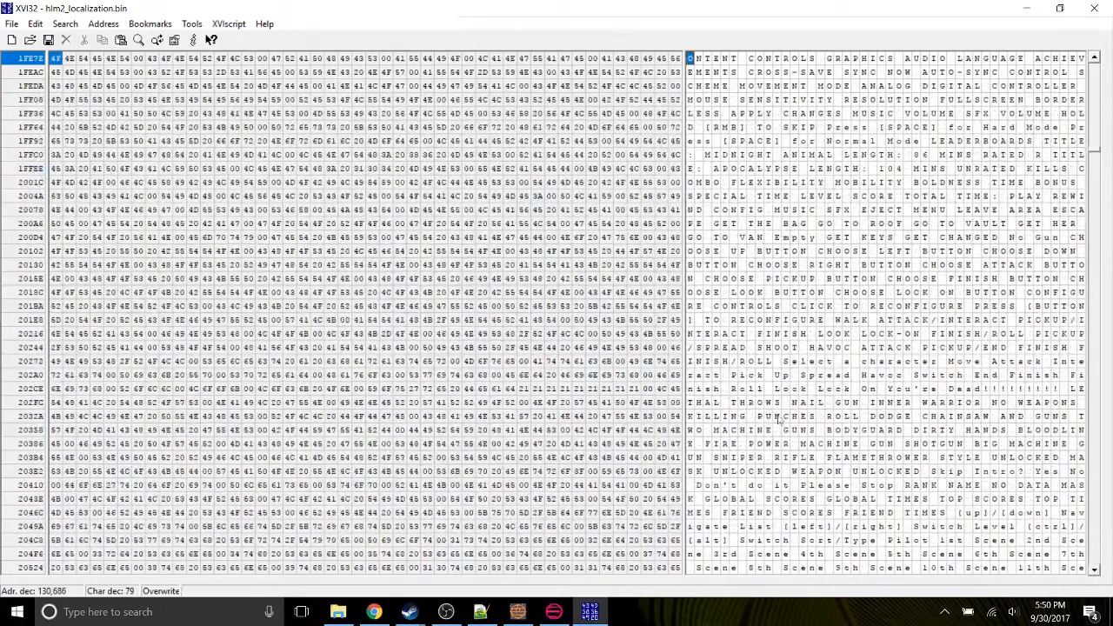
pyautogui.click(698, 405)
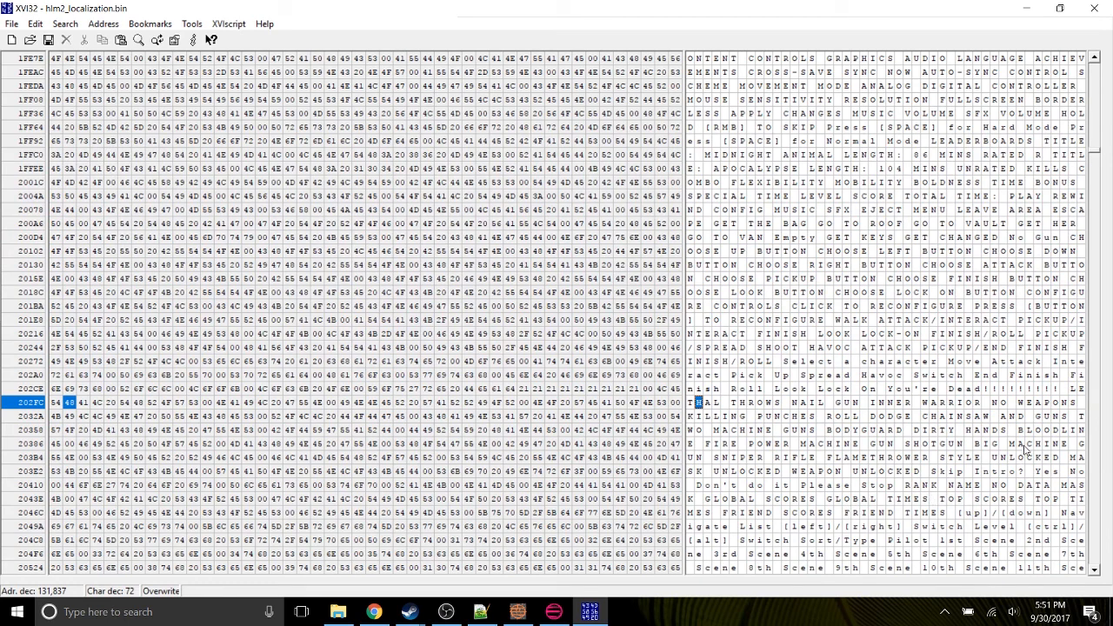
# Search the file from its beginning for the text string "editor" to reach the main menu labels
pyautogui.click(1098, 572)
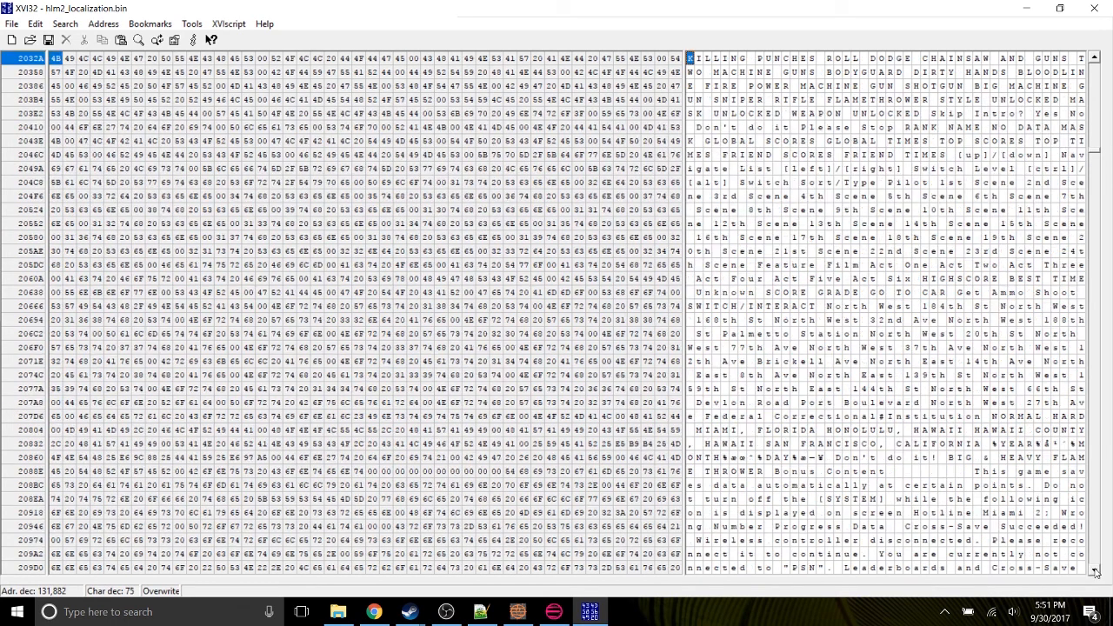
pyautogui.hotkey('ctrl', 'f')
pyautogui.write('editor')
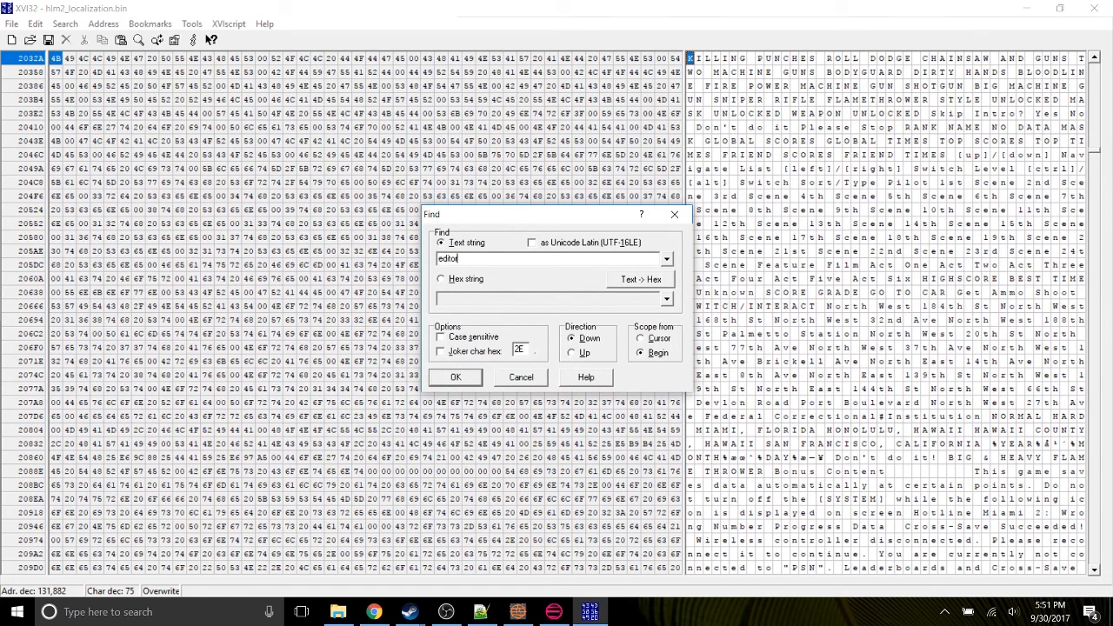
pyautogui.click(456, 377)
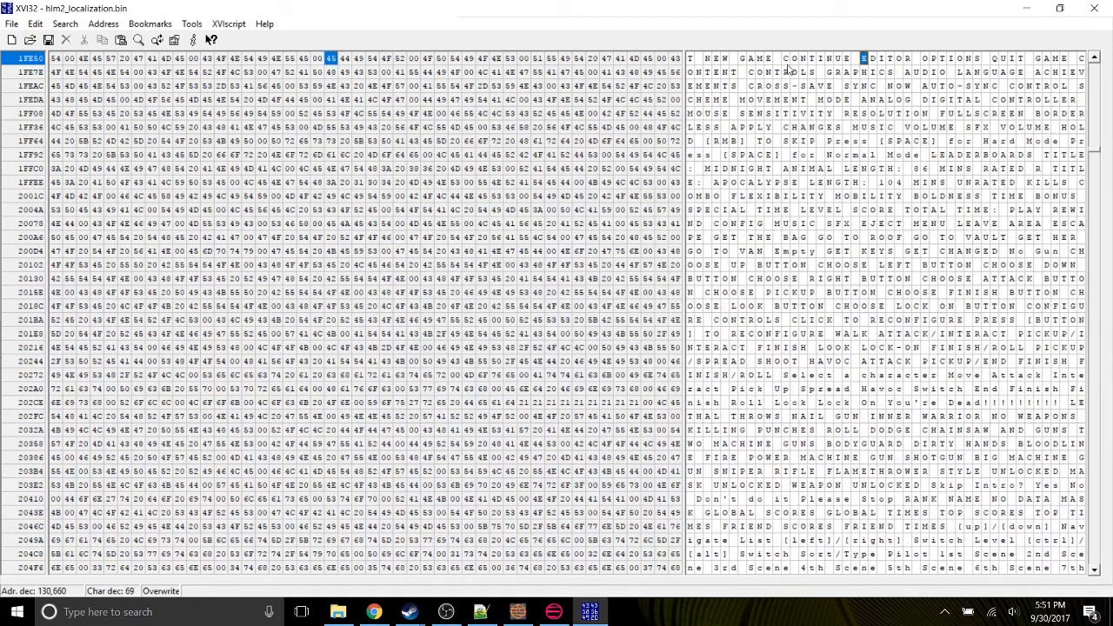
# Overwrite the start of the English "NEW GAME" menu label with the capitalised text "HI PLZ"
pyautogui.click(707, 60)
pyautogui.write('hi')
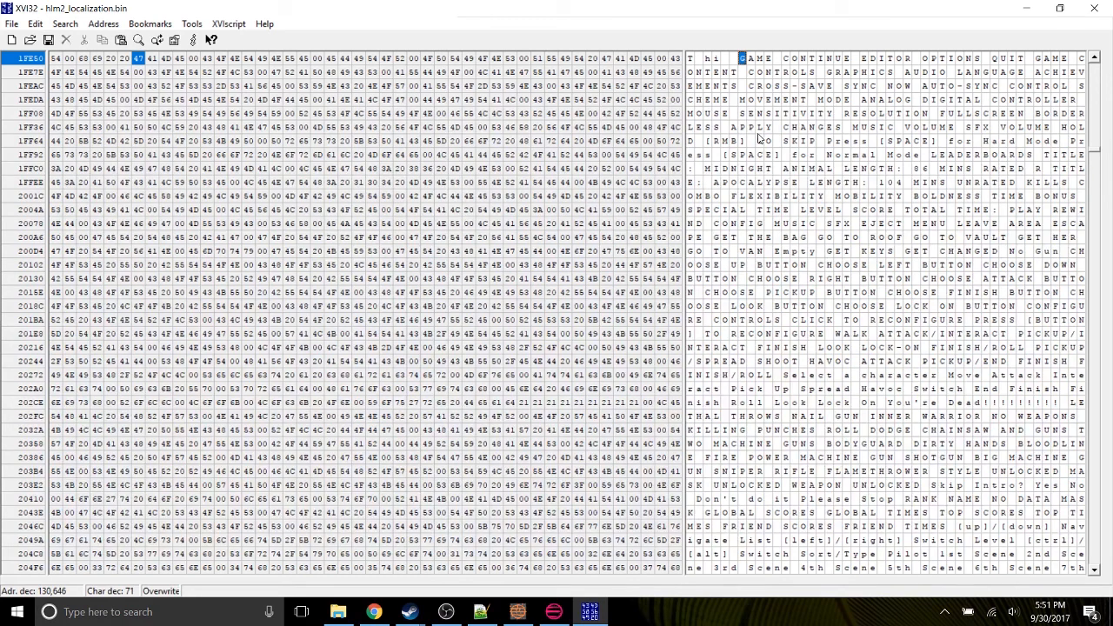
pyautogui.click(707, 61)
pyautogui.write('HI')
pyautogui.press('Right')
pyautogui.press('Right')
pyautogui.write('PLZ')
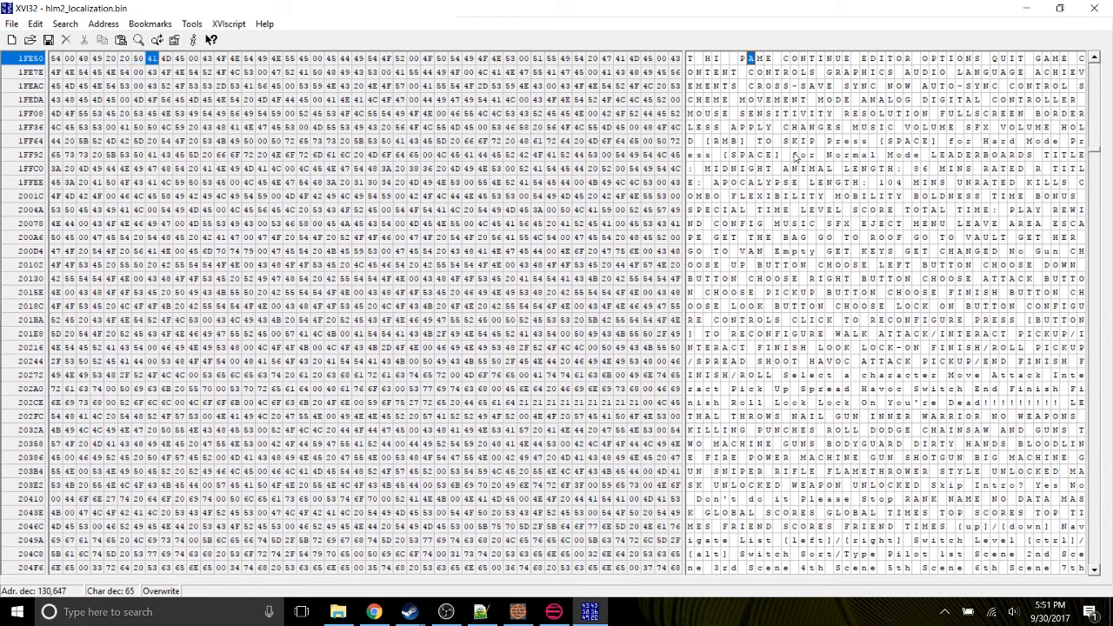
# Overwrite the English "CONTINUE" menu label with "SUBSCRIB" and blank the leftover "E" after "PLZ" with a space
pyautogui.press('Right')
pyautogui.press('Right')
pyautogui.write('SUBSCRI')
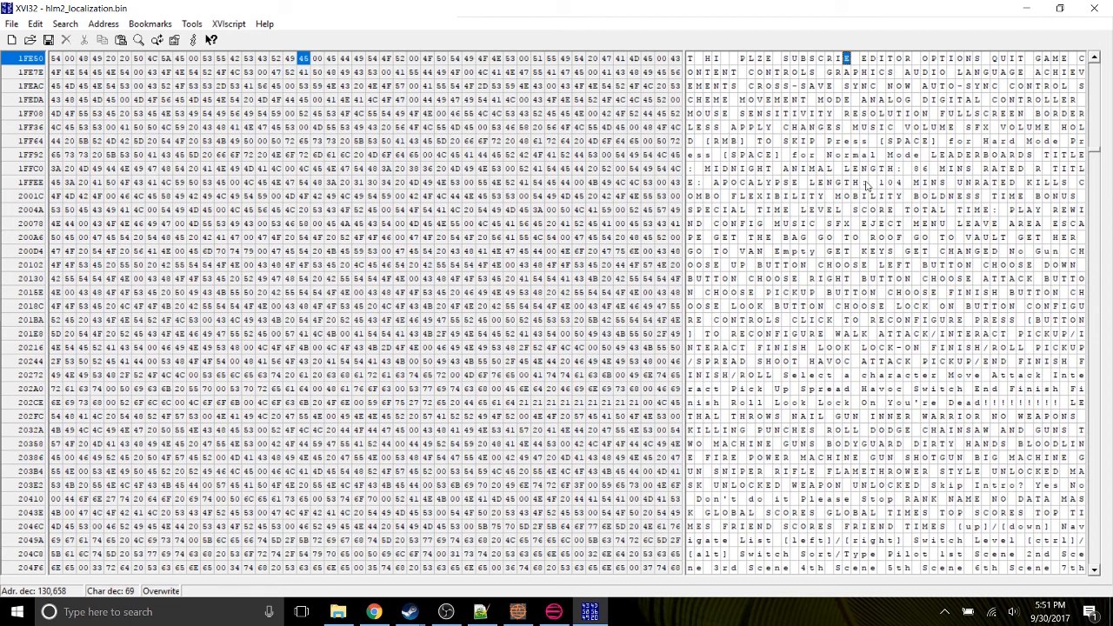
pyautogui.write('B')
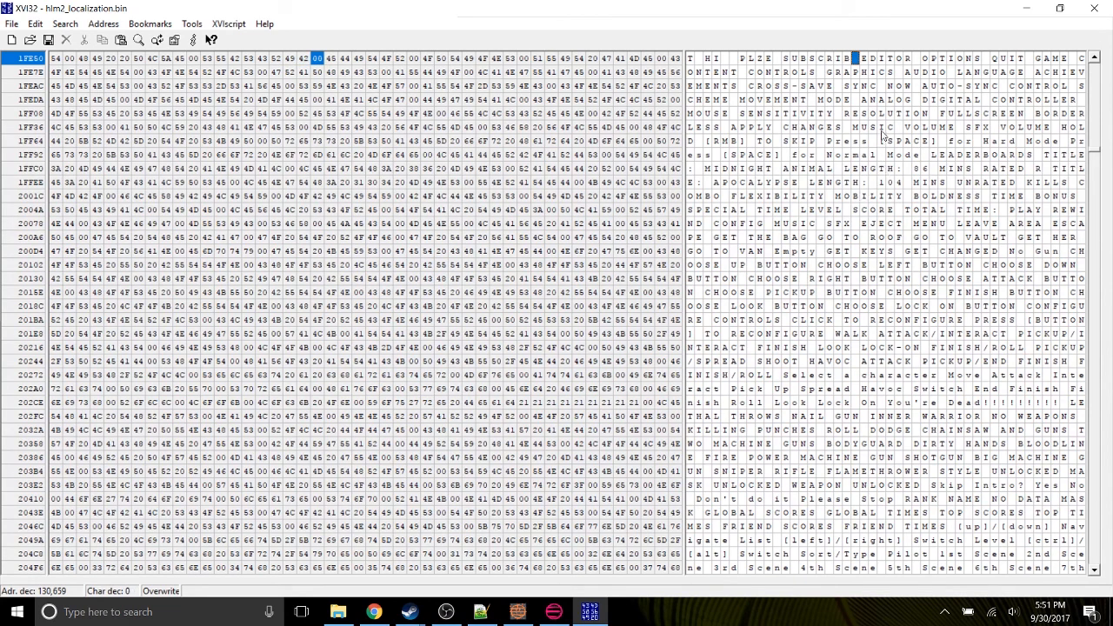
pyautogui.click(767, 58)
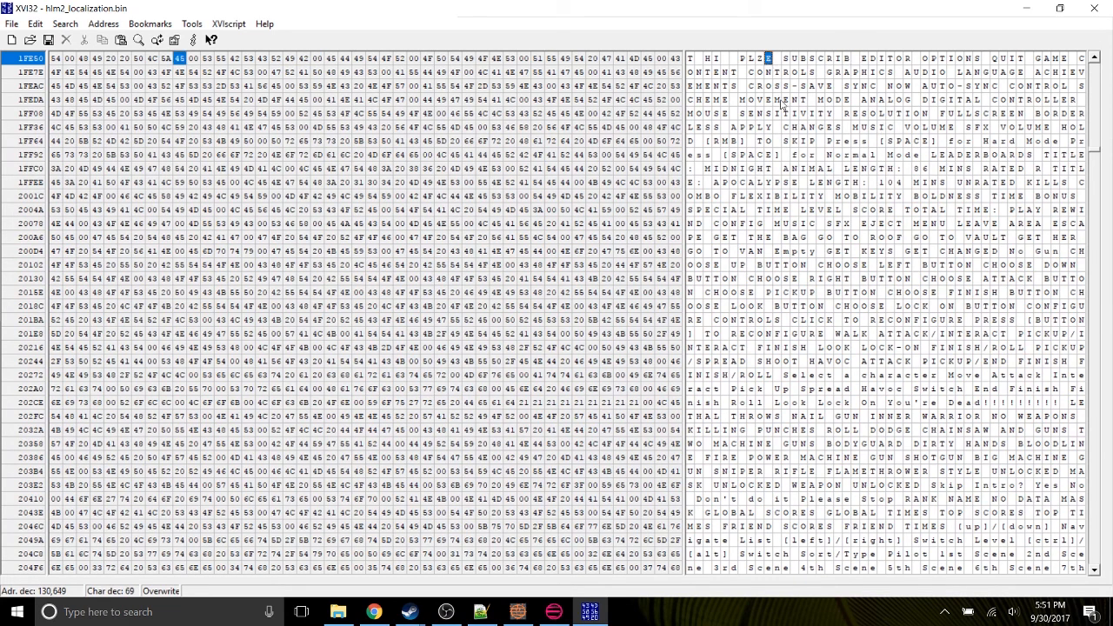
pyautogui.click(863, 58)
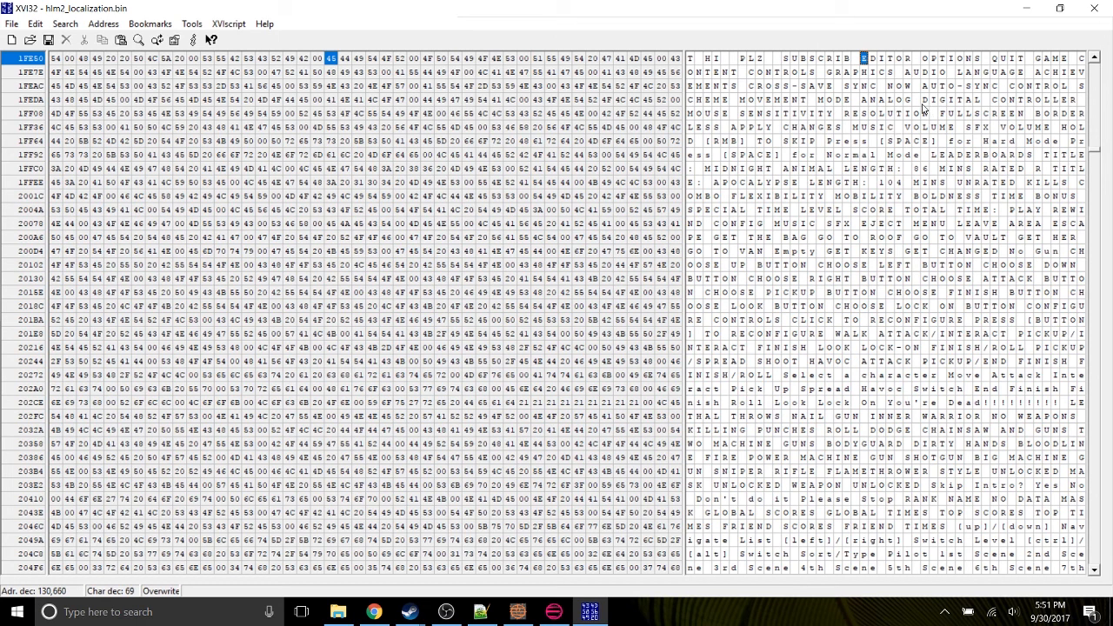
pyautogui.click(926, 61)
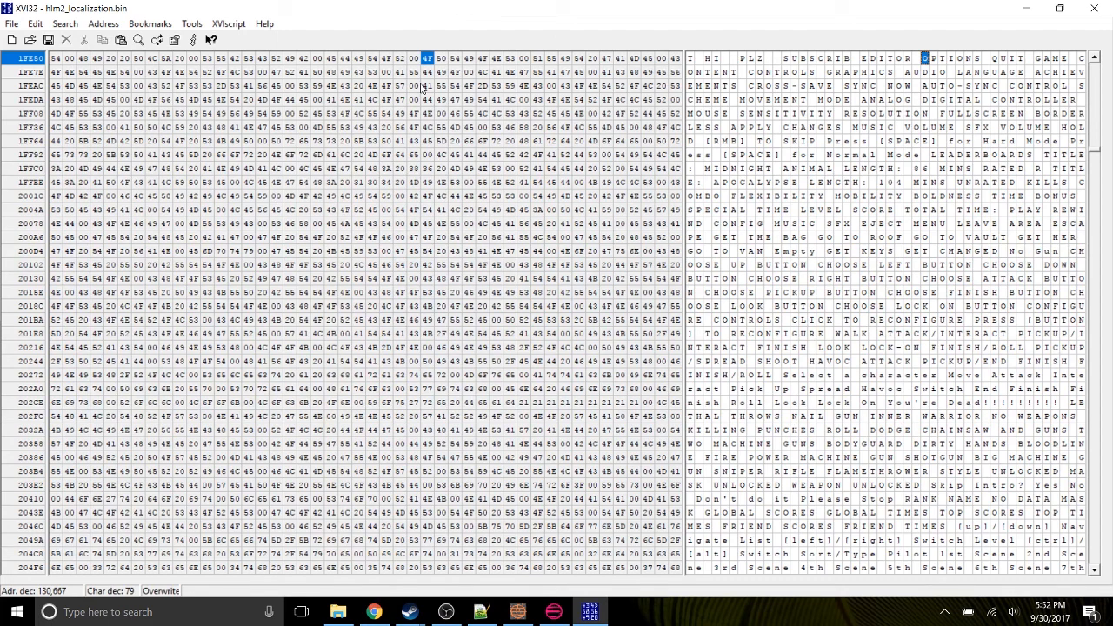
# Save the edited hlm2_localization.bin under its existing name
pyautogui.click(26, 25)
pyautogui.moveTo(18, 26)
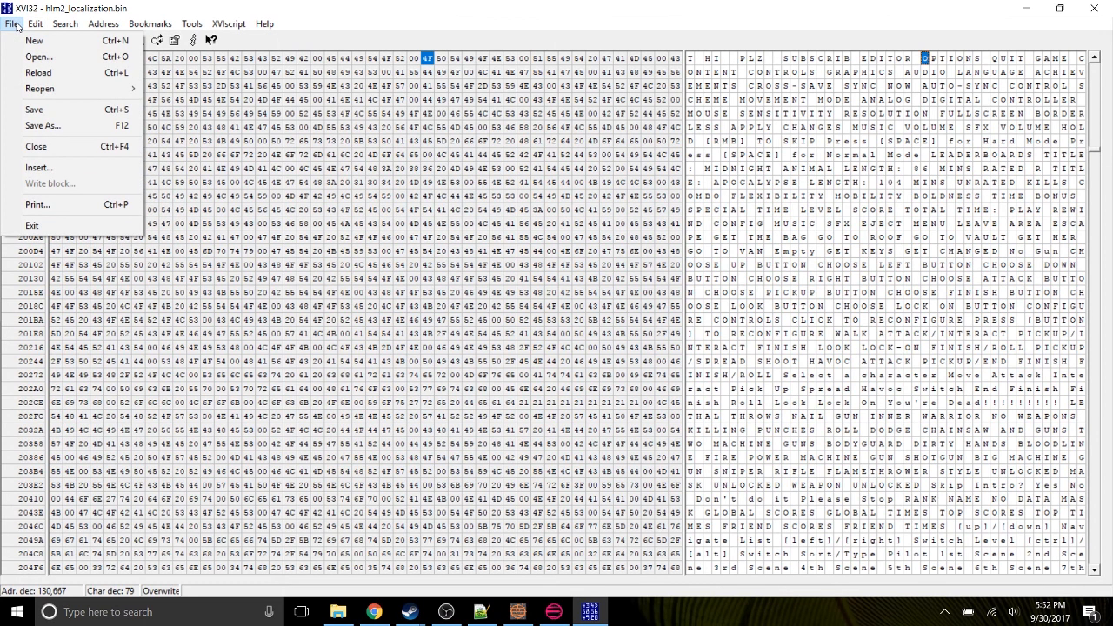
pyautogui.click(62, 112)
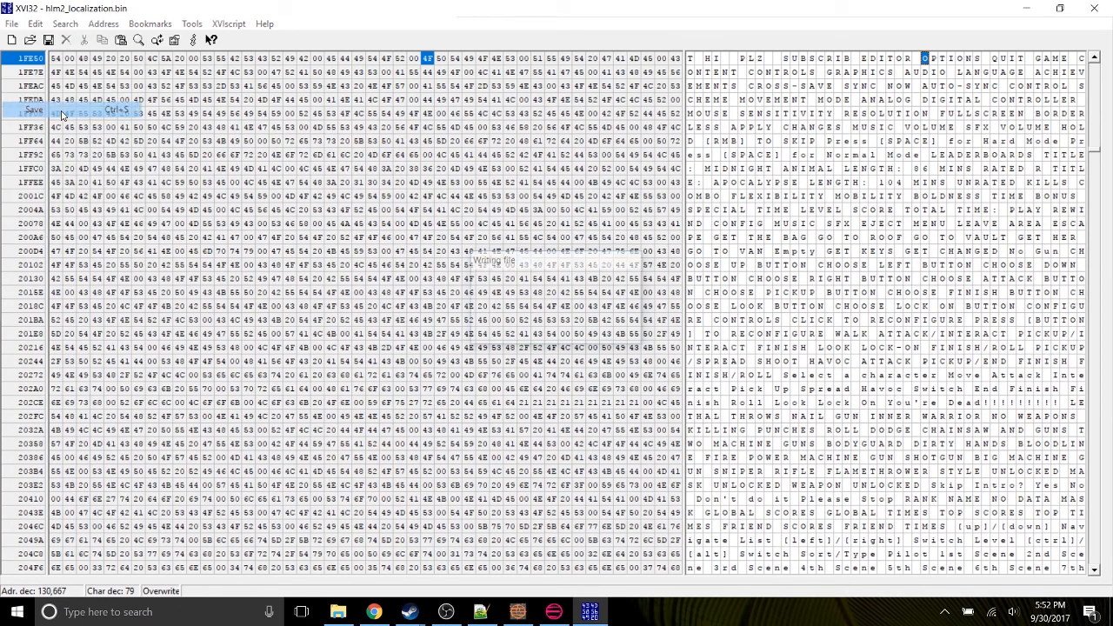
# Switch to HLM WAD Explorer and replace its hlm2_localization.bin resource with the edited file from the Uplay folder
pyautogui.click(551, 612)
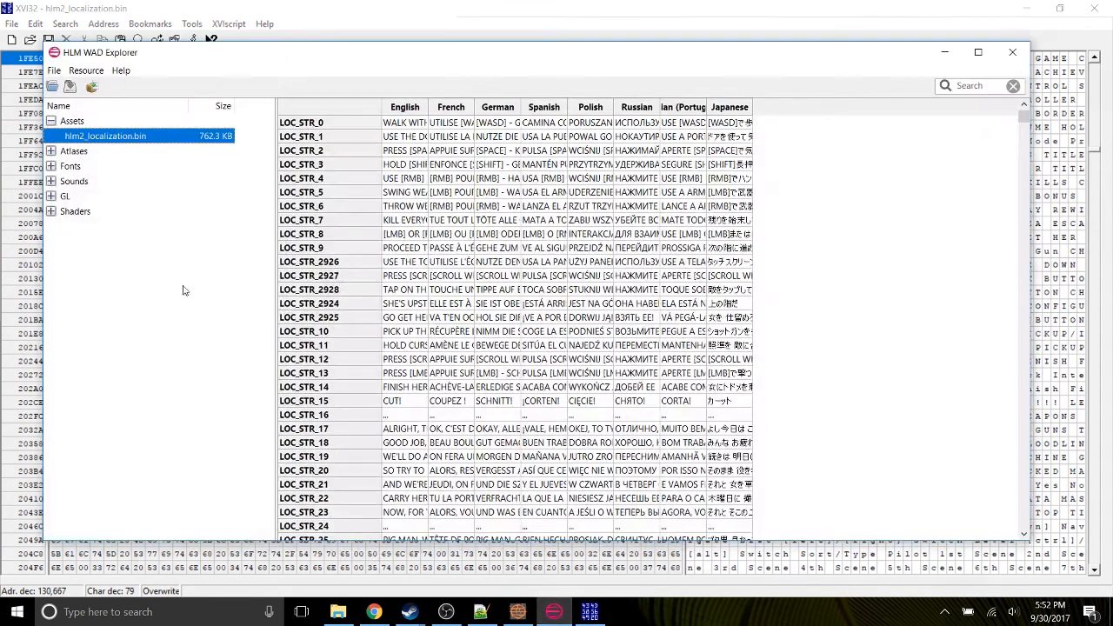
pyautogui.click(86, 71)
pyautogui.click(79, 101)
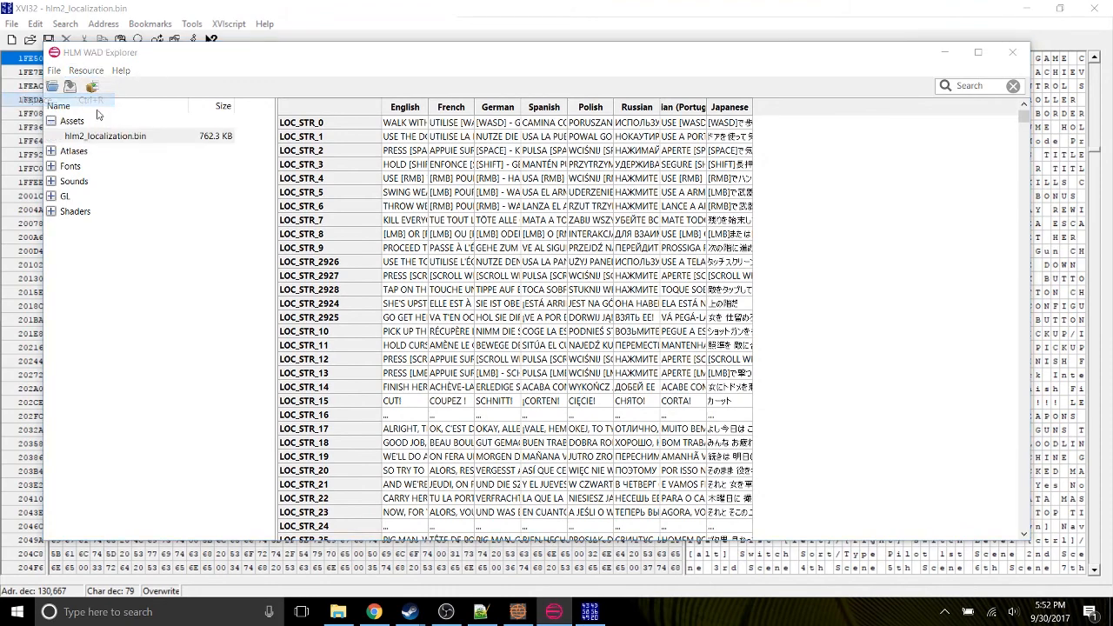
pyautogui.click(224, 161)
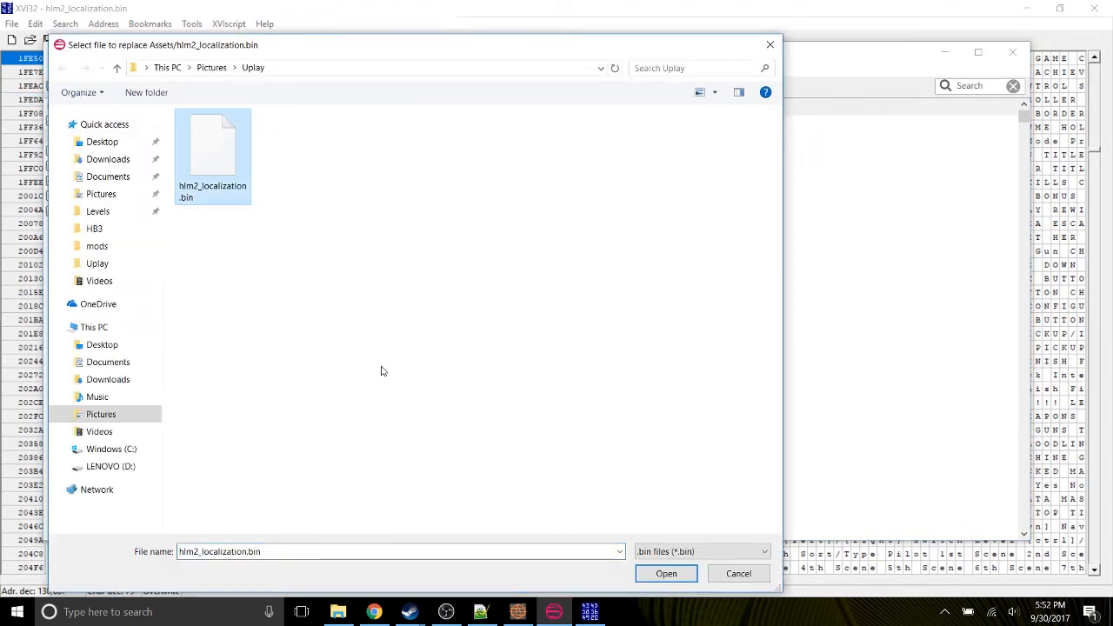
pyautogui.click(663, 573)
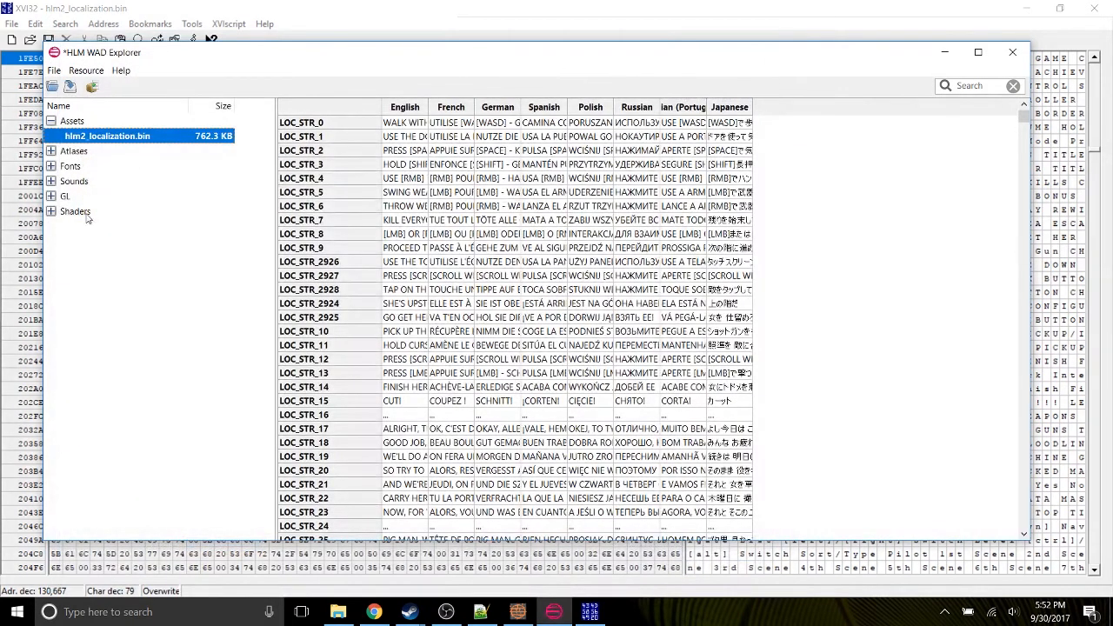
# Check the replaced English menu entries in the localization table and briefly view the existing patch files offered as save destinations
pyautogui.moveTo(1029, 121); pyautogui.dragTo(1026, 481)
pyautogui.scroll(-13, 850, 340)
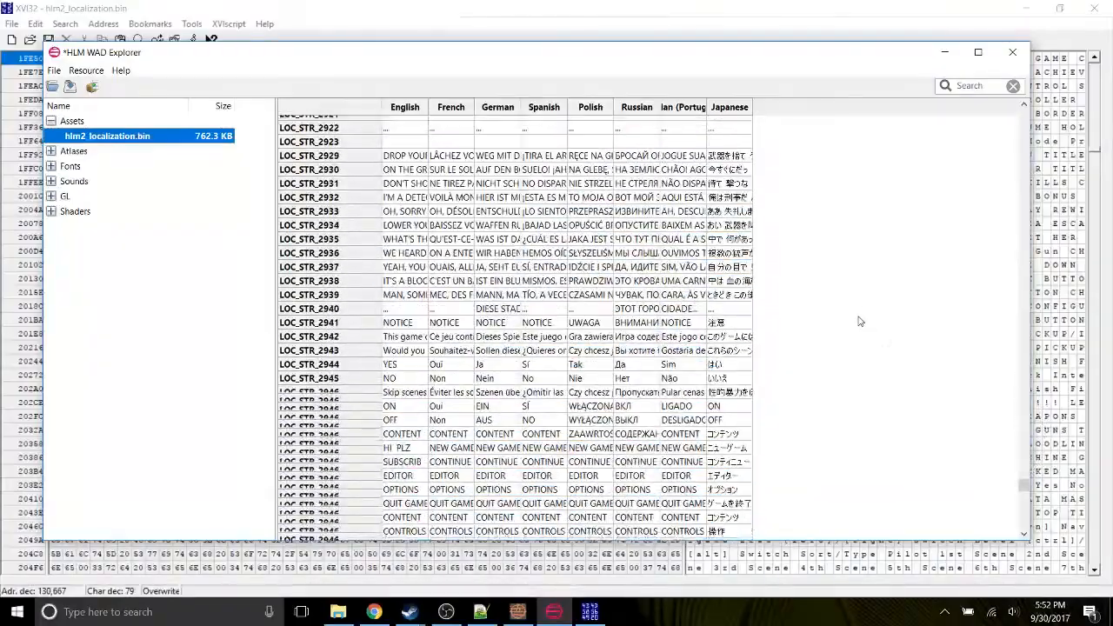
pyautogui.scroll(3, 873, 452)
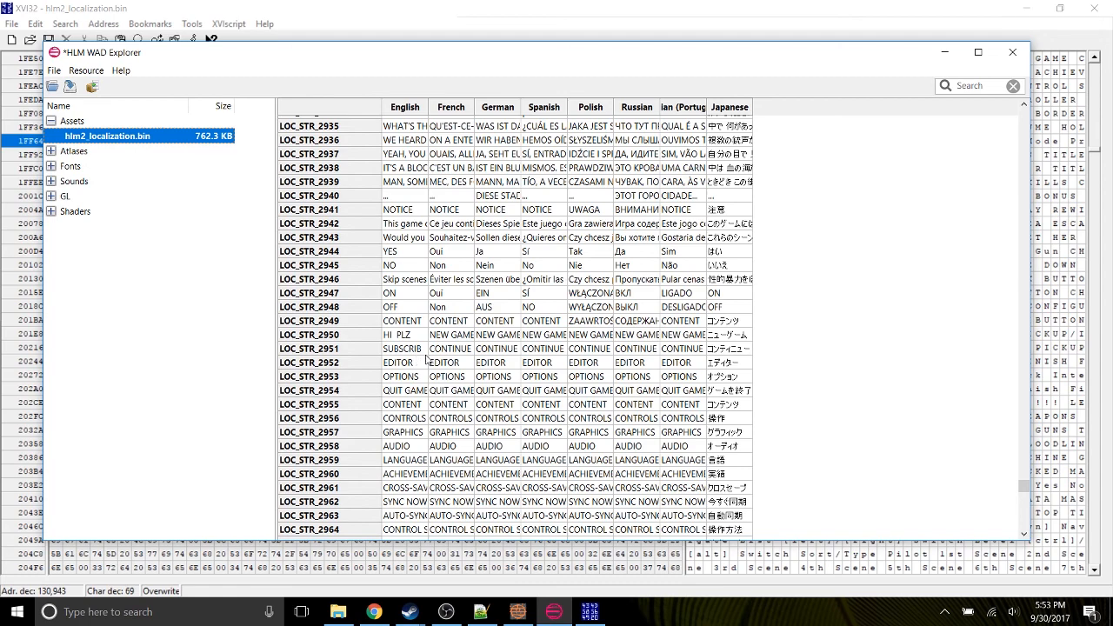
pyautogui.scroll(-1, 423, 371)
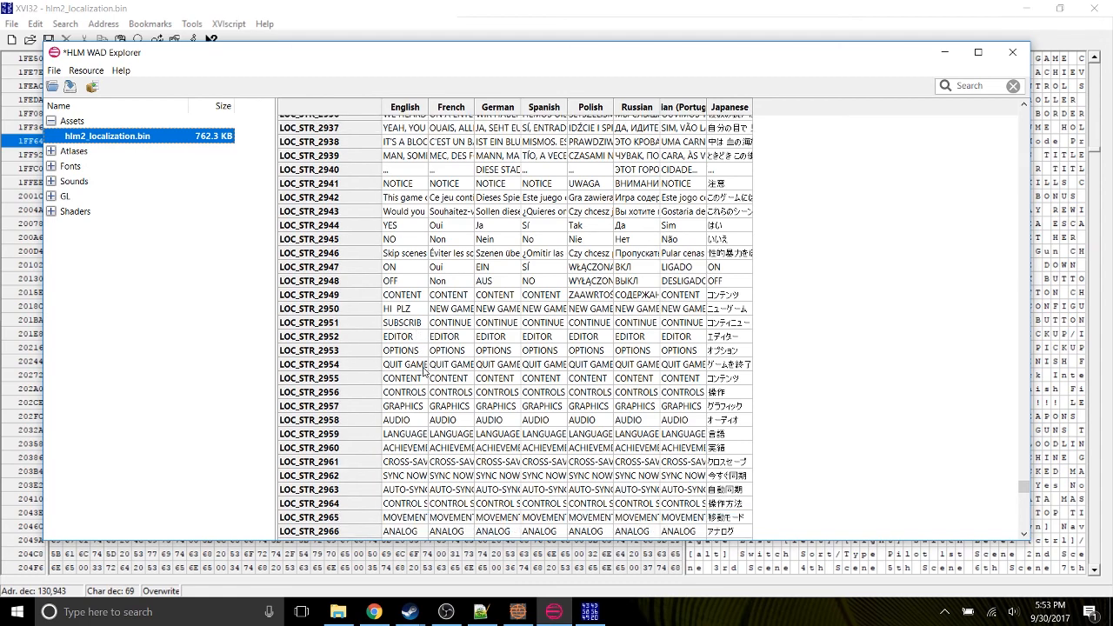
pyautogui.click(74, 90)
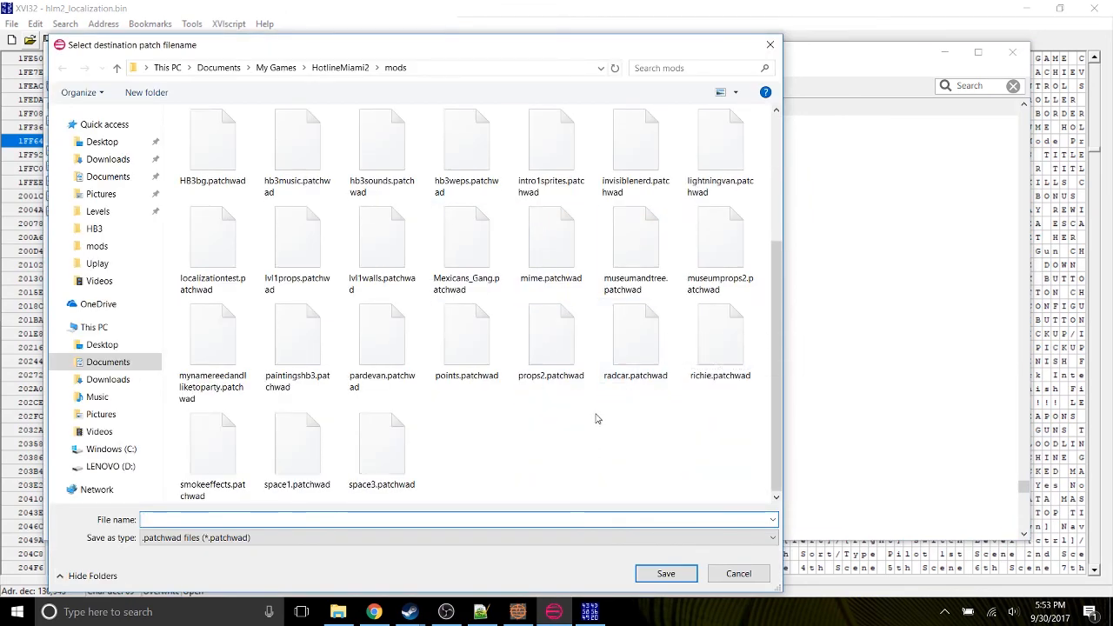
pyautogui.click(741, 574)
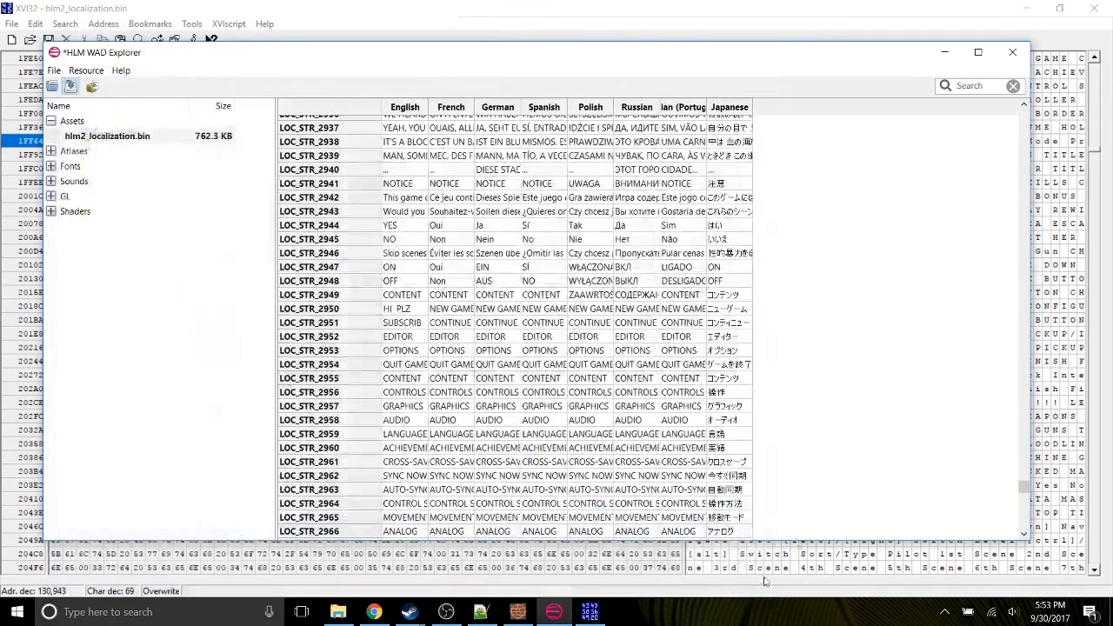
# Switch to File Explorer and copy all patchwad files from the mods folder into Downloads > HB3 modfolder, replacing files with the same names
pyautogui.click(337, 611)
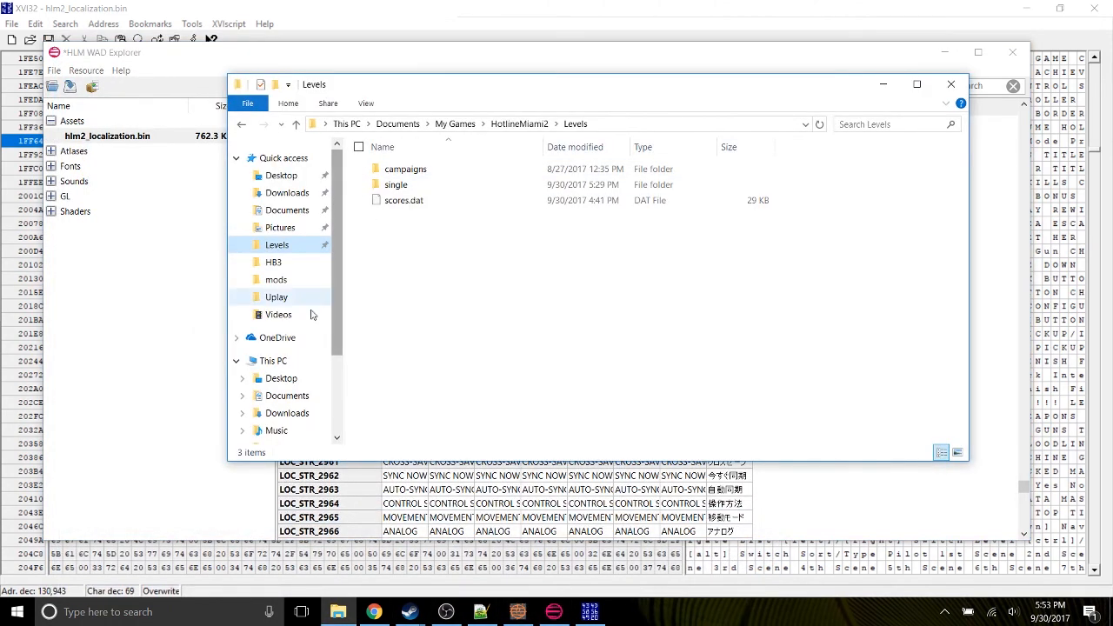
pyautogui.click(275, 279)
pyautogui.scroll(-3, 935, 359)
pyautogui.moveTo(909, 399); pyautogui.dragTo(426, 156)
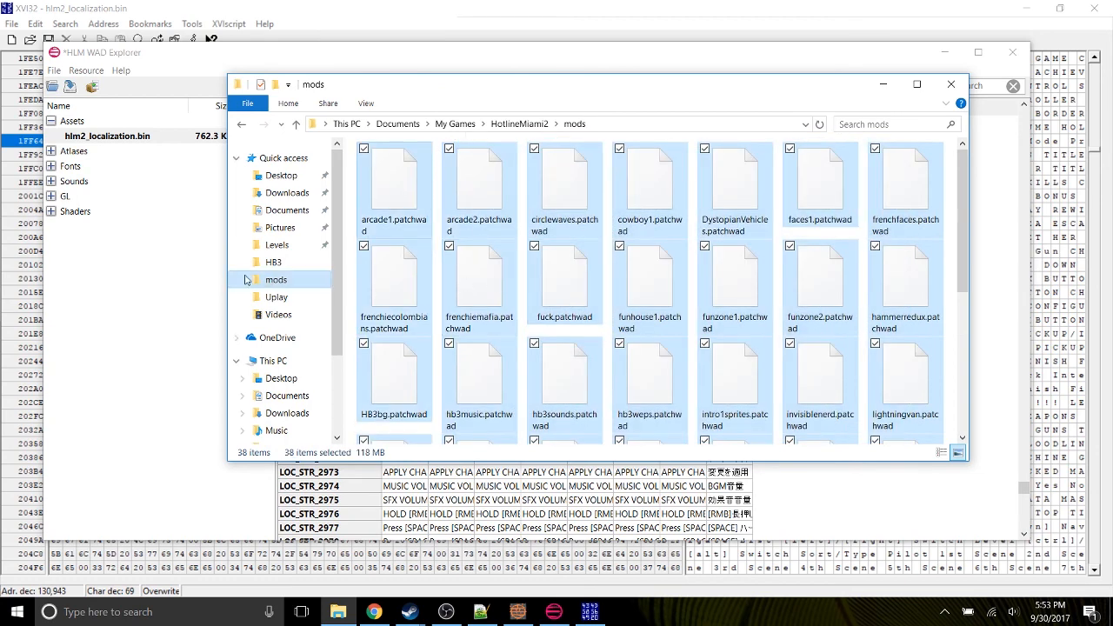
pyautogui.click(281, 192)
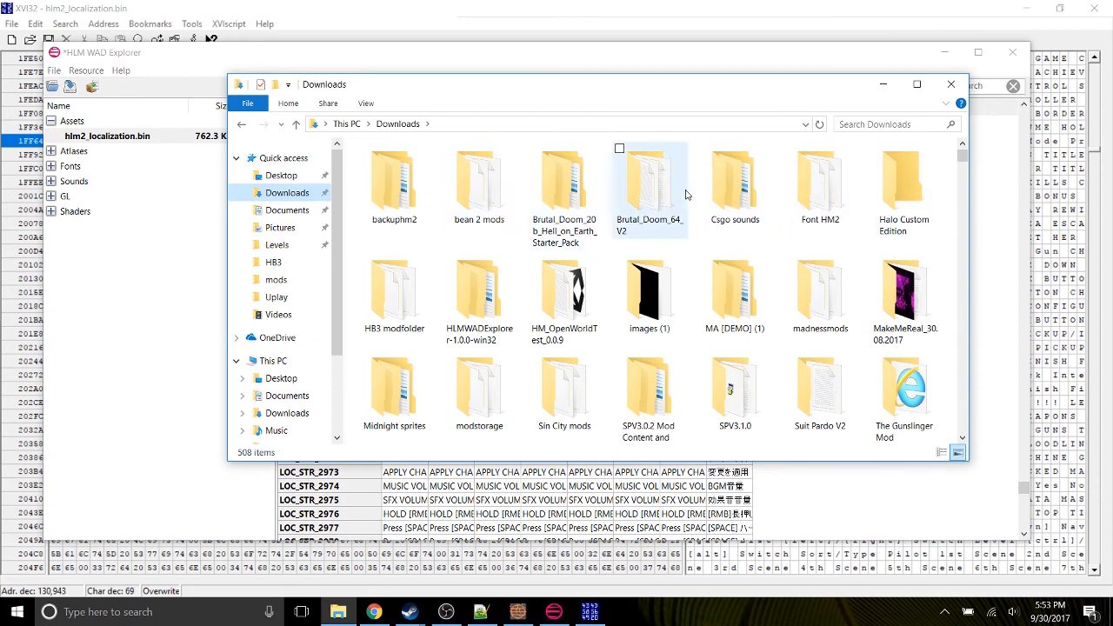
pyautogui.doubleClick(393, 293)
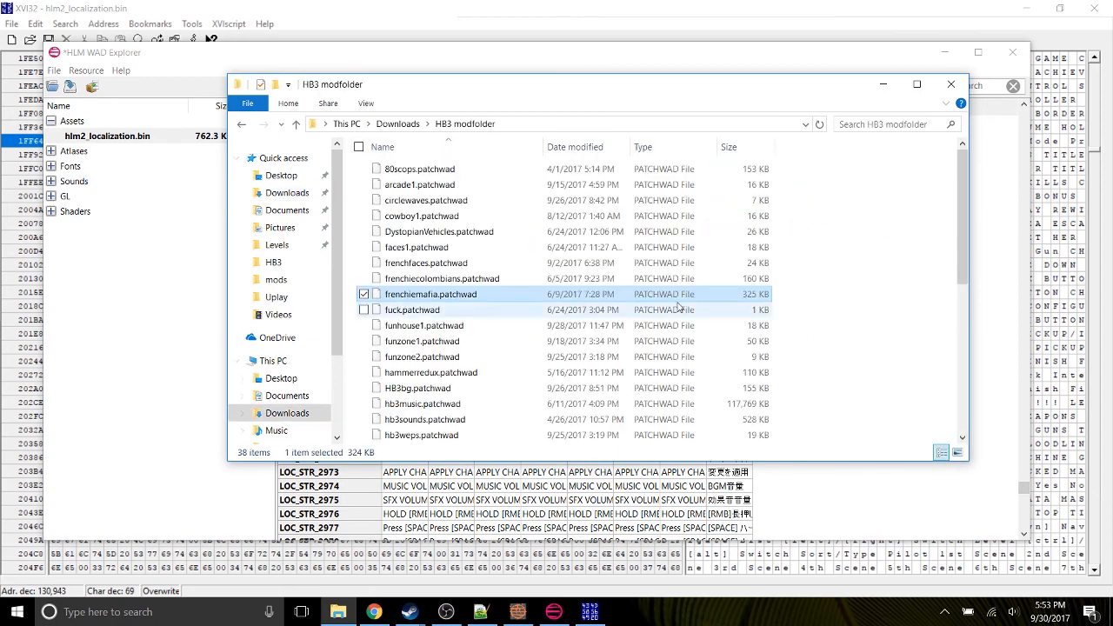
pyautogui.hotkey('ctrl', 'v')
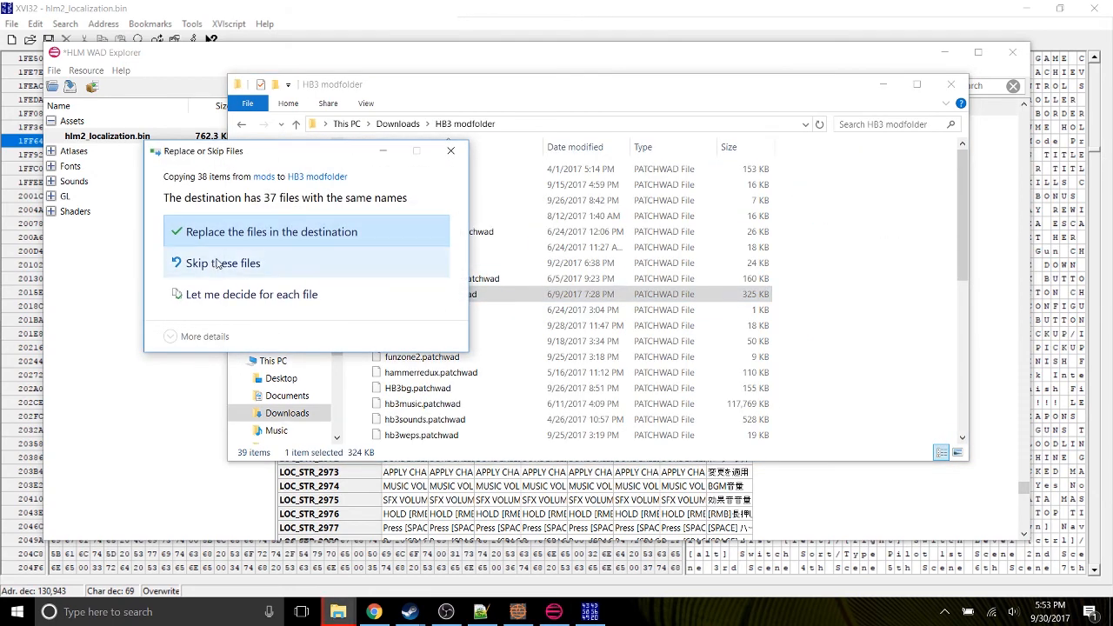
pyautogui.click(252, 231)
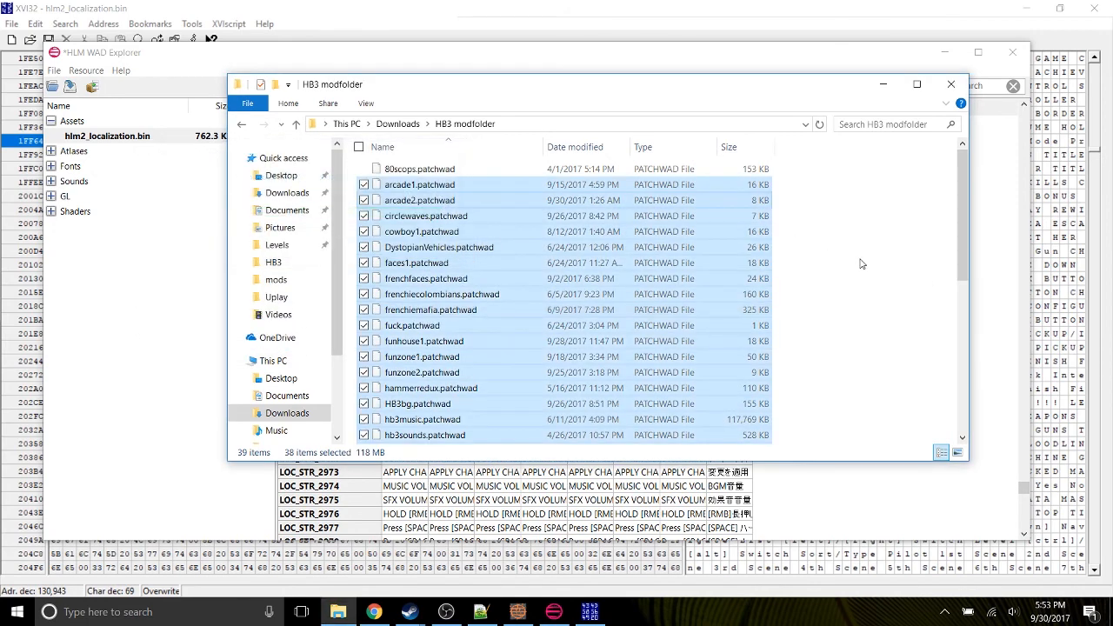
pyautogui.click(861, 264)
# Delete all the patchwad files from the HotlineMiami2 mods folder and close the folder window
pyautogui.click(294, 286)
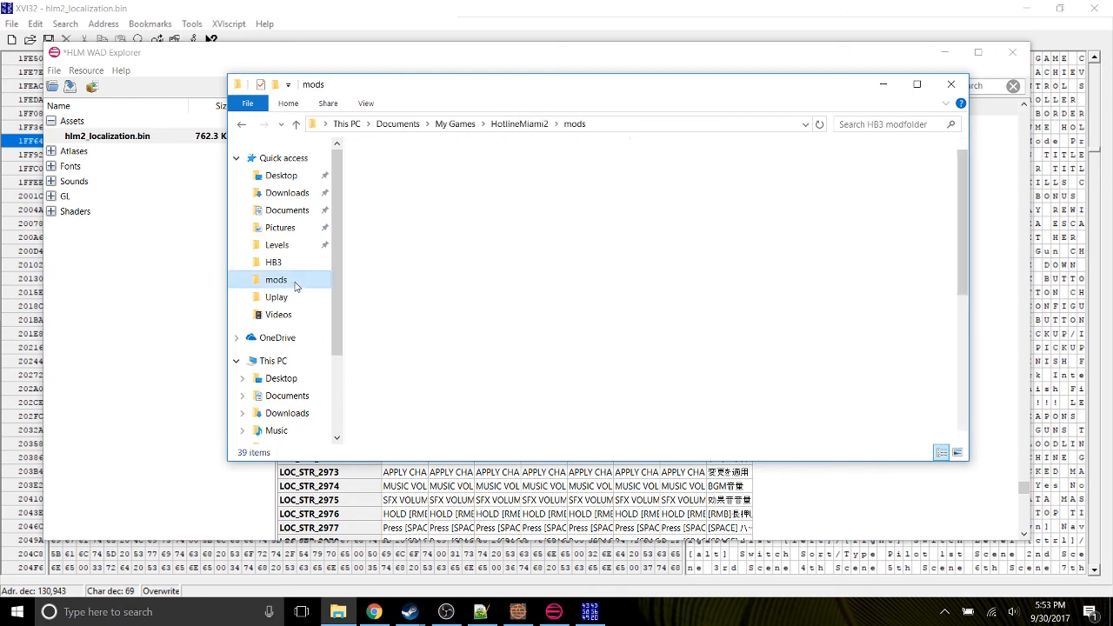
pyautogui.scroll(-4, 900, 406)
pyautogui.moveTo(888, 402); pyautogui.dragTo(377, 166)
pyautogui.press('Delete')
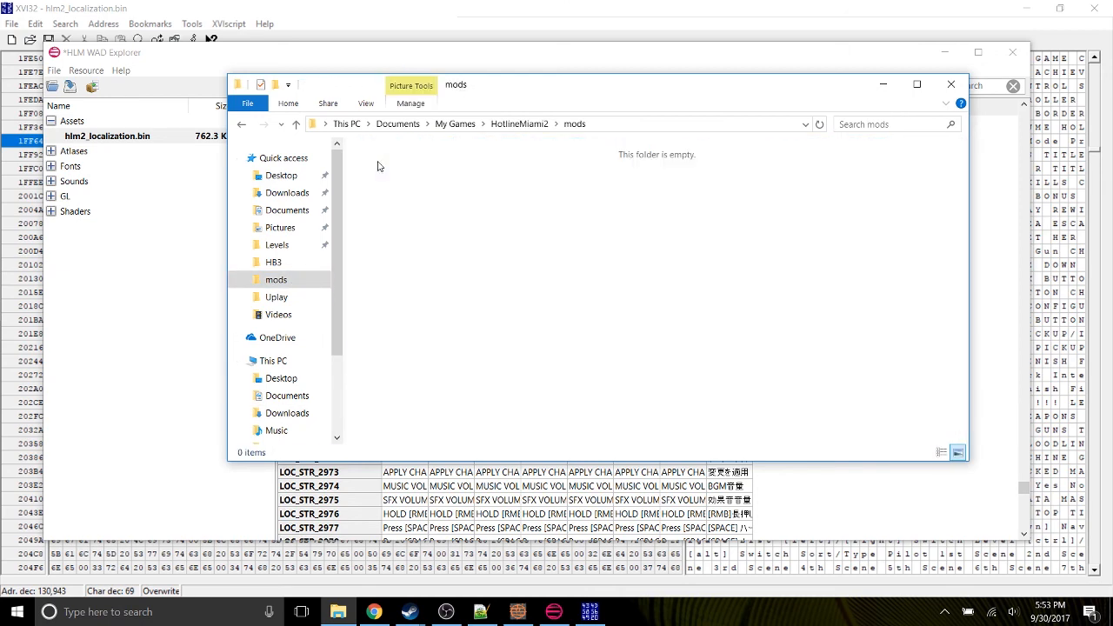
pyautogui.click(950, 84)
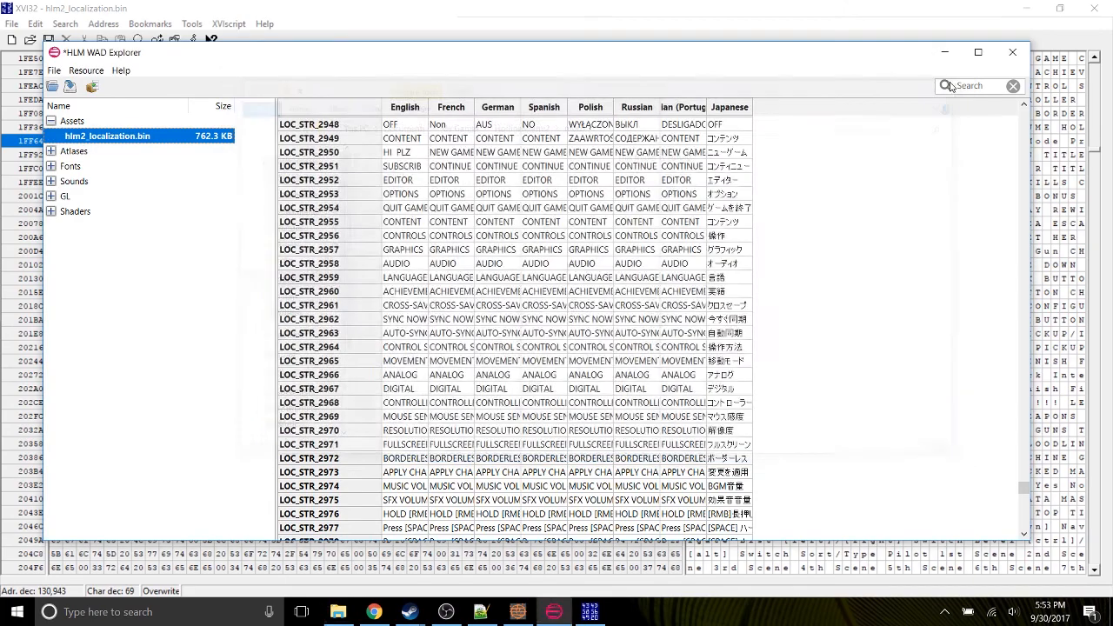
# Save the patch as PLZ.patchwad in the mods folder, view it there, and minimize the open windows to the desktop
pyautogui.click(72, 86)
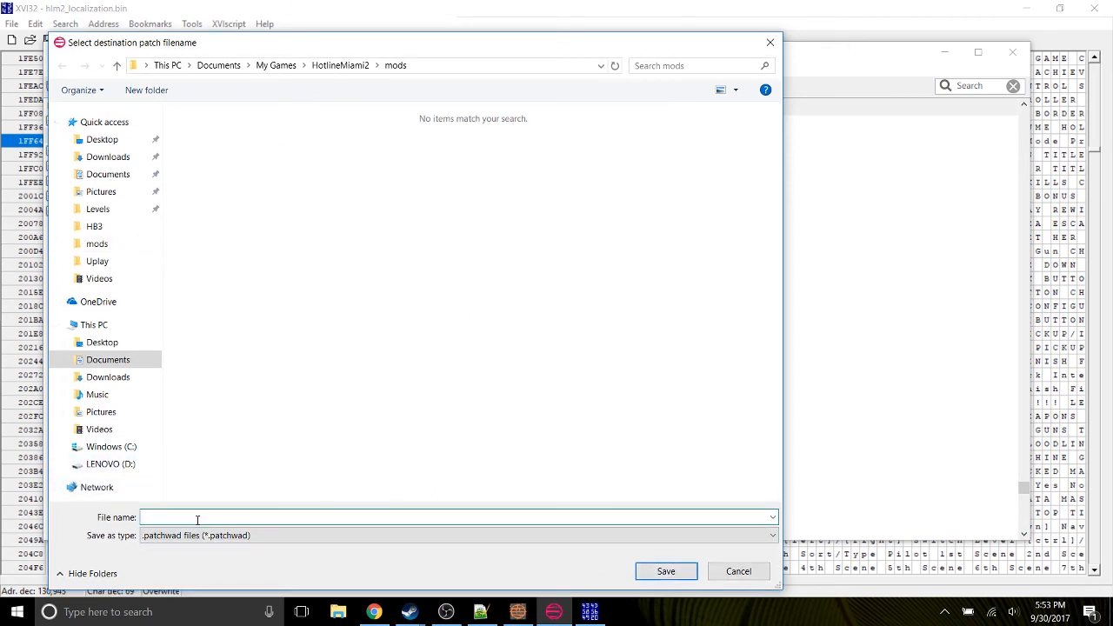
pyautogui.click(666, 572)
pyautogui.click(570, 309)
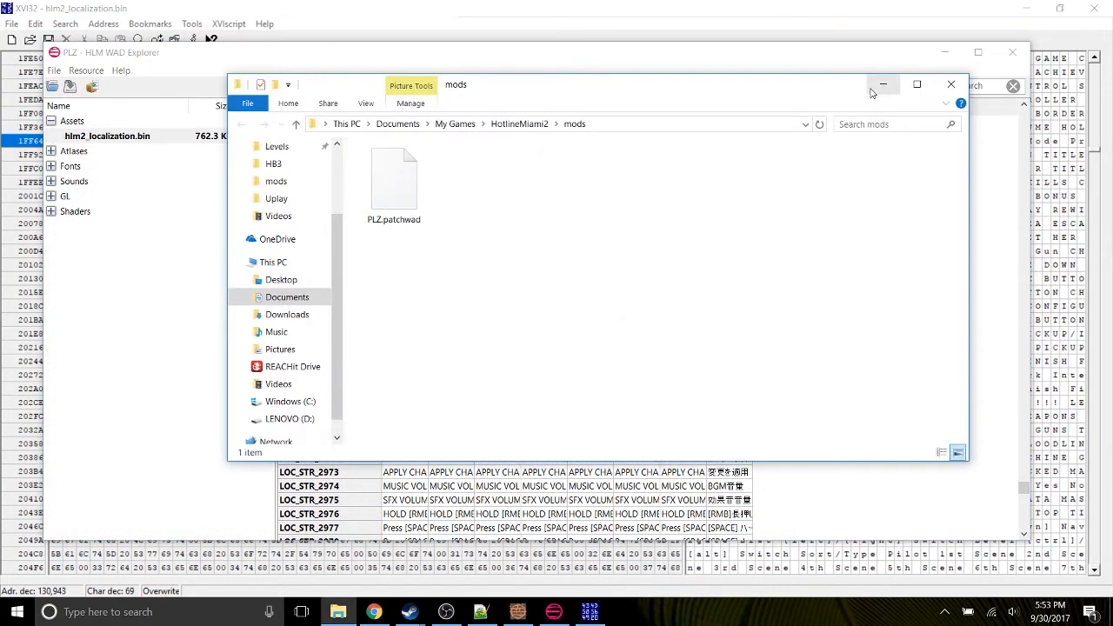
pyautogui.click(882, 84)
pyautogui.click(944, 52)
pyautogui.click(1029, 8)
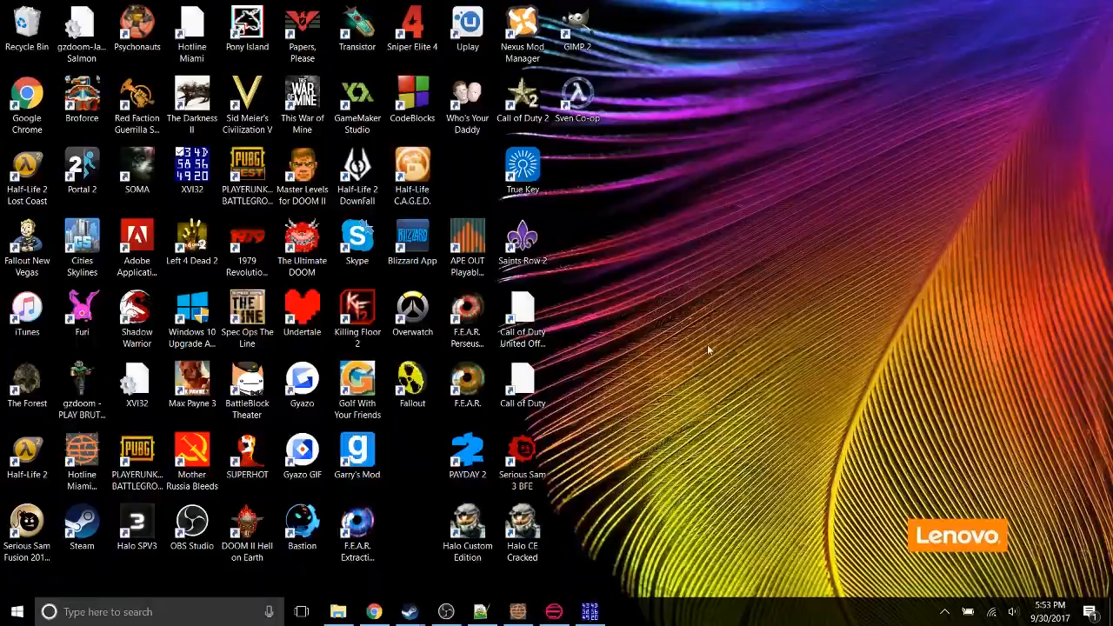
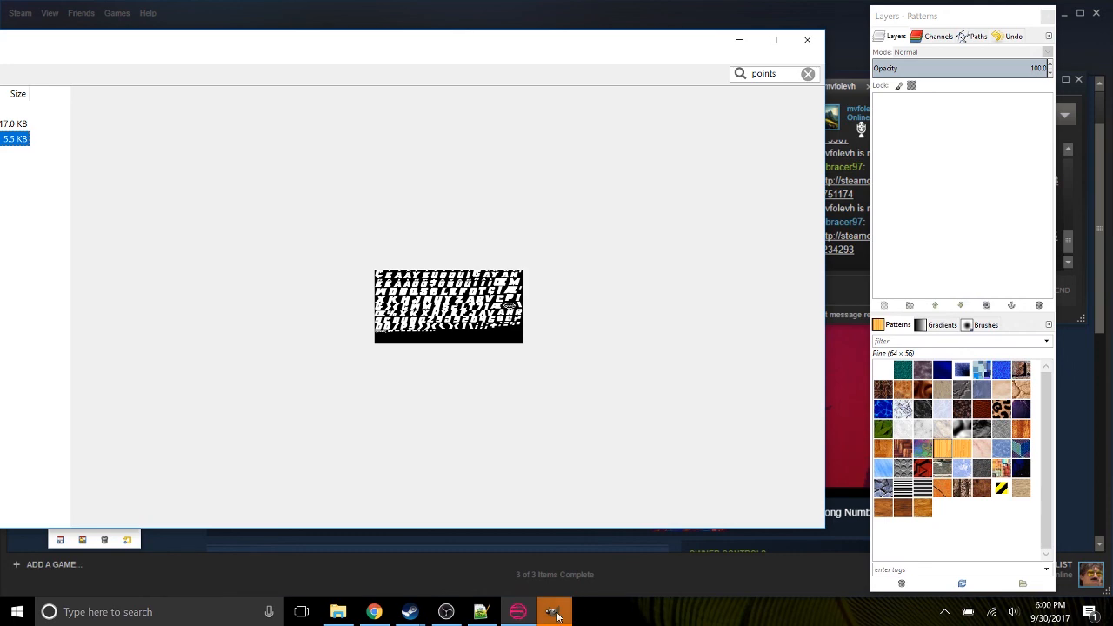
# Bring the displaced HLM WAD Explorer window back into view and maximize it
pyautogui.moveTo(637, 32); pyautogui.dragTo(638, 208)
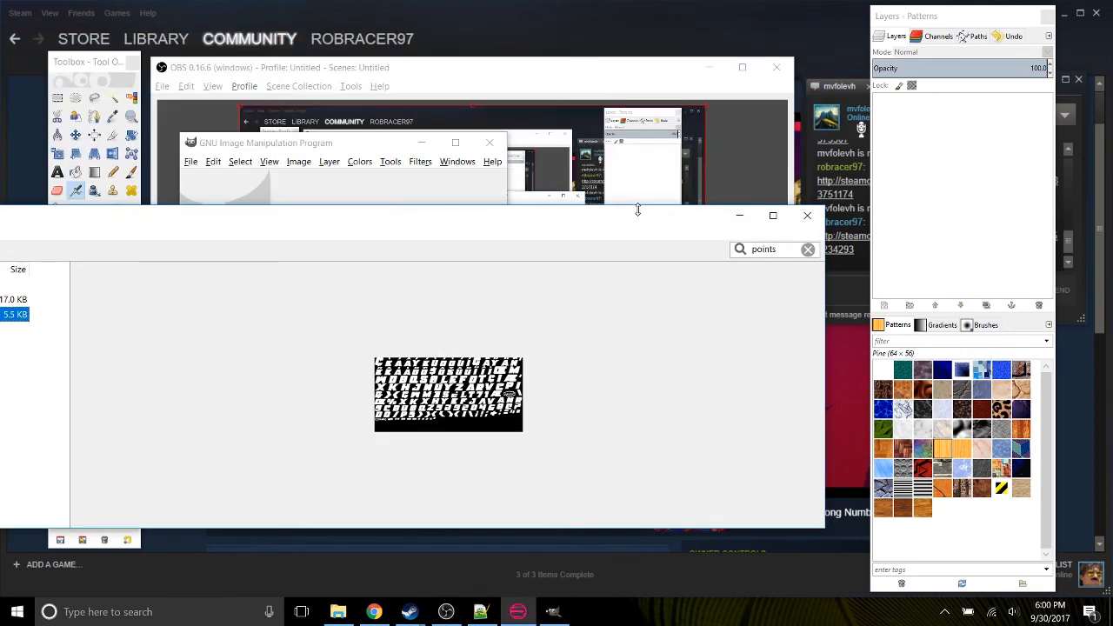
pyautogui.click(603, 92)
pyautogui.moveTo(82, 229); pyautogui.dragTo(119, 155)
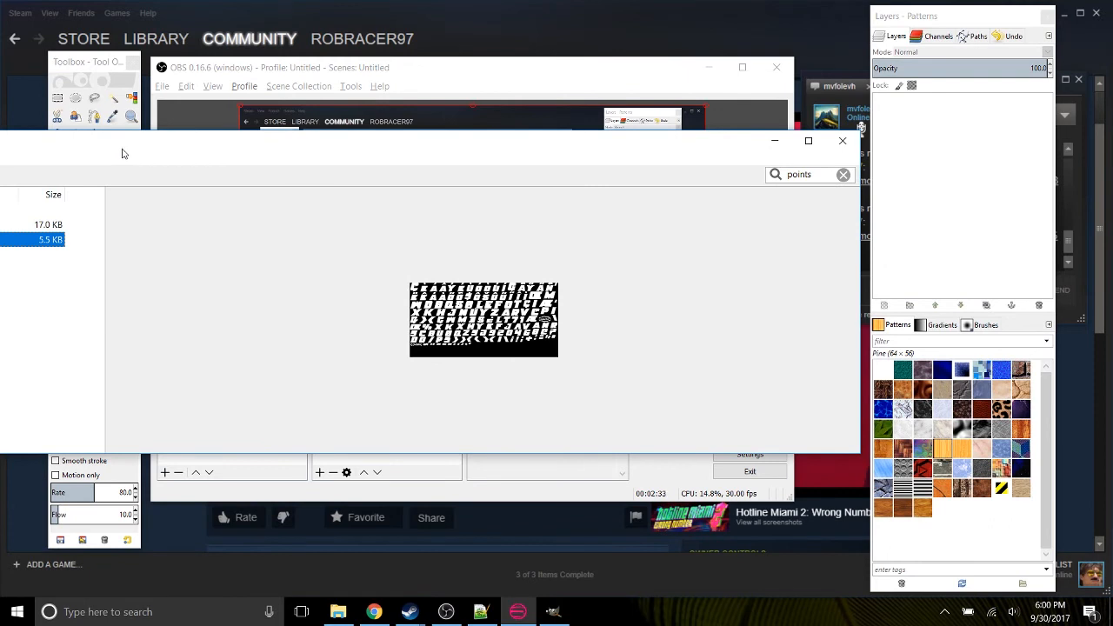
pyautogui.moveTo(135, 152); pyautogui.dragTo(205, 145)
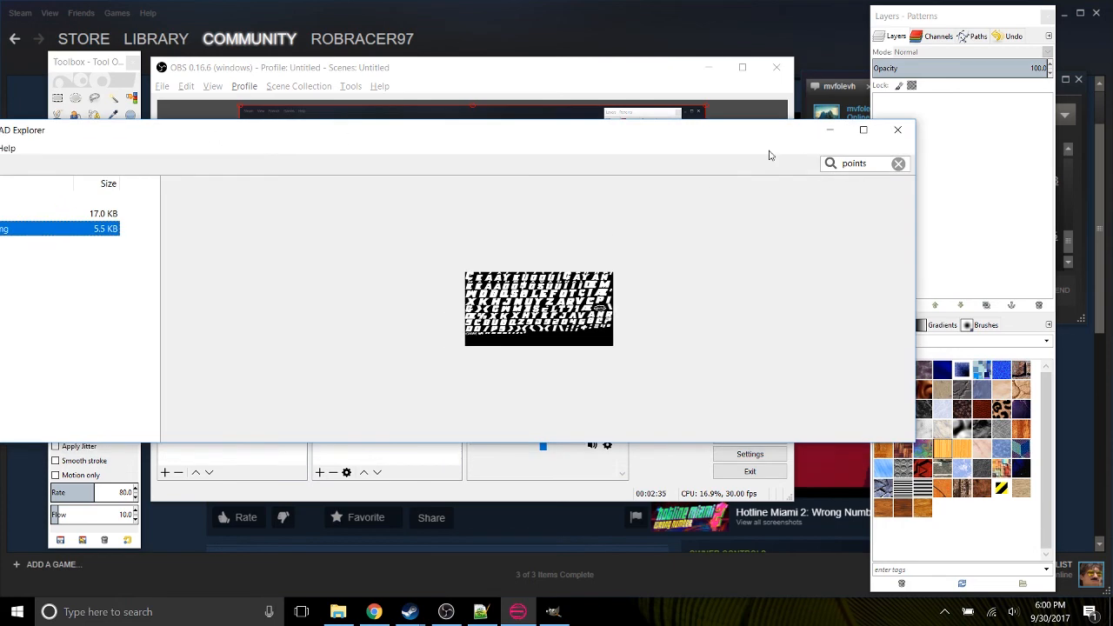
pyautogui.click(863, 130)
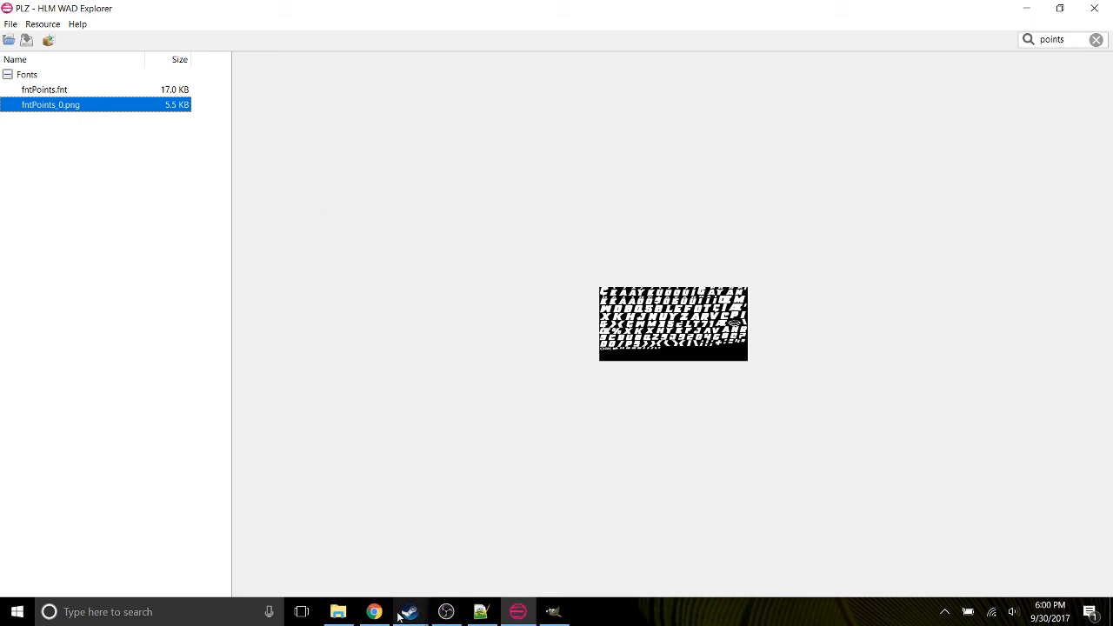
# Switch to GIMP and open fntPoints_0.png from the Dark Wright folder in Pictures
pyautogui.click(553, 611)
pyautogui.click(190, 162)
pyautogui.click(216, 209)
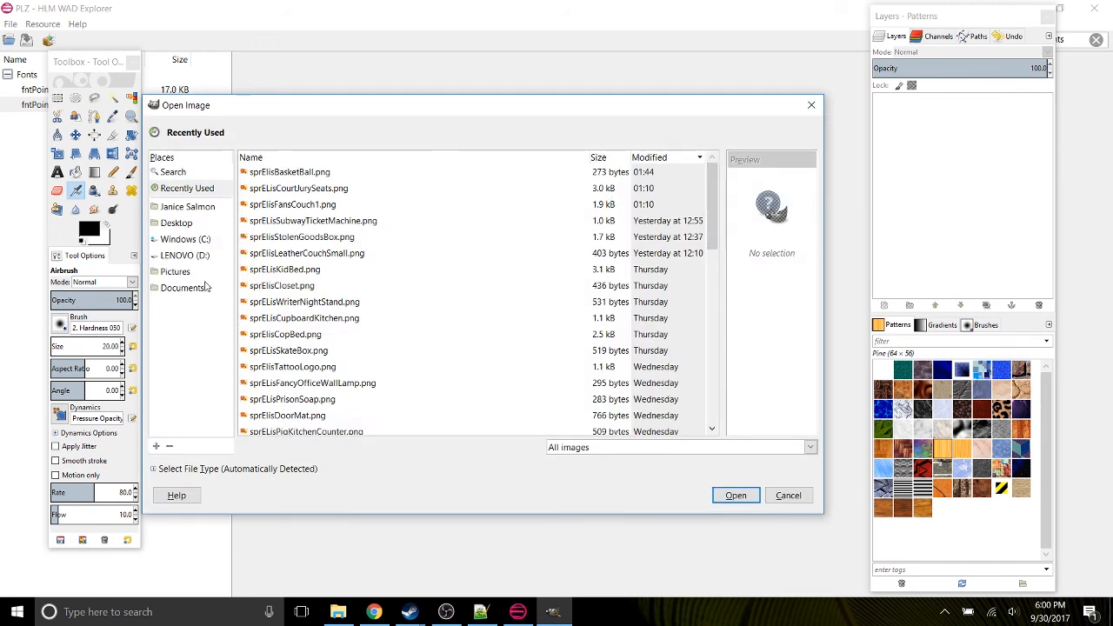
pyautogui.click(195, 271)
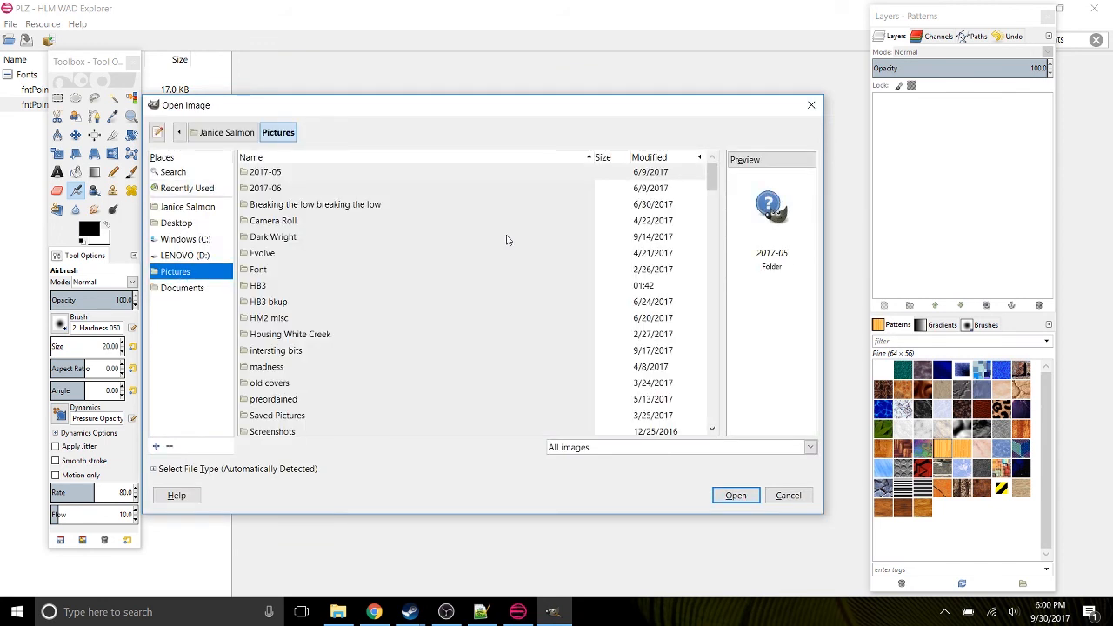
pyautogui.click(318, 237)
pyautogui.click(736, 494)
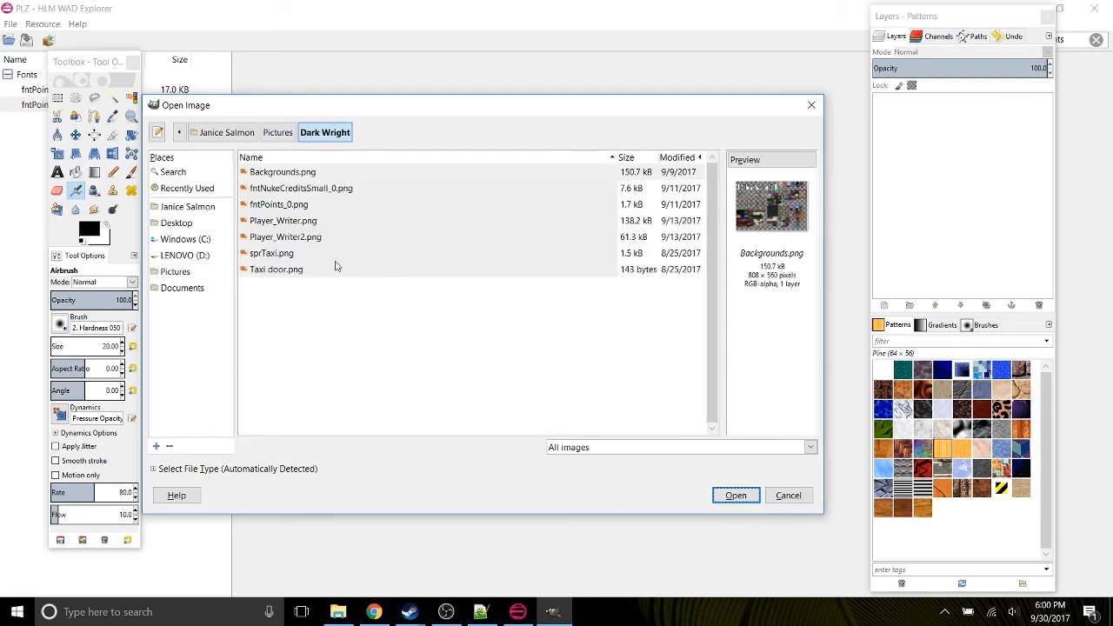
pyautogui.click(303, 177)
pyautogui.click(301, 189)
pyautogui.click(299, 201)
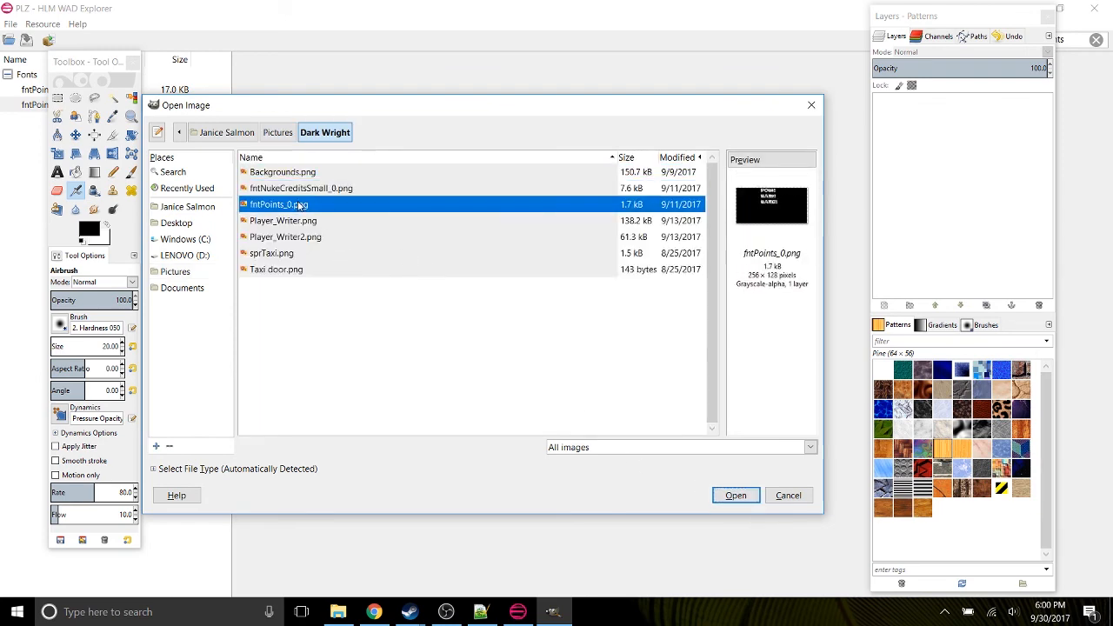
pyautogui.click(736, 495)
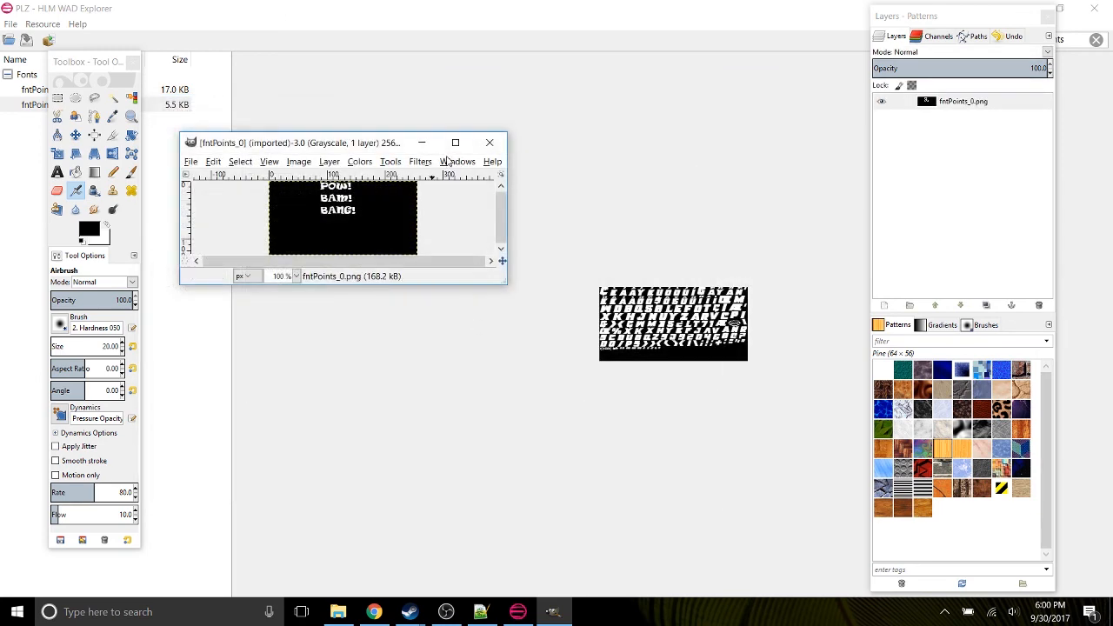
# Maximize the fntPoints_0.png image window and examine the POW!, BAM! and BANG! lettering
pyautogui.moveTo(350, 144); pyautogui.dragTo(437, 253)
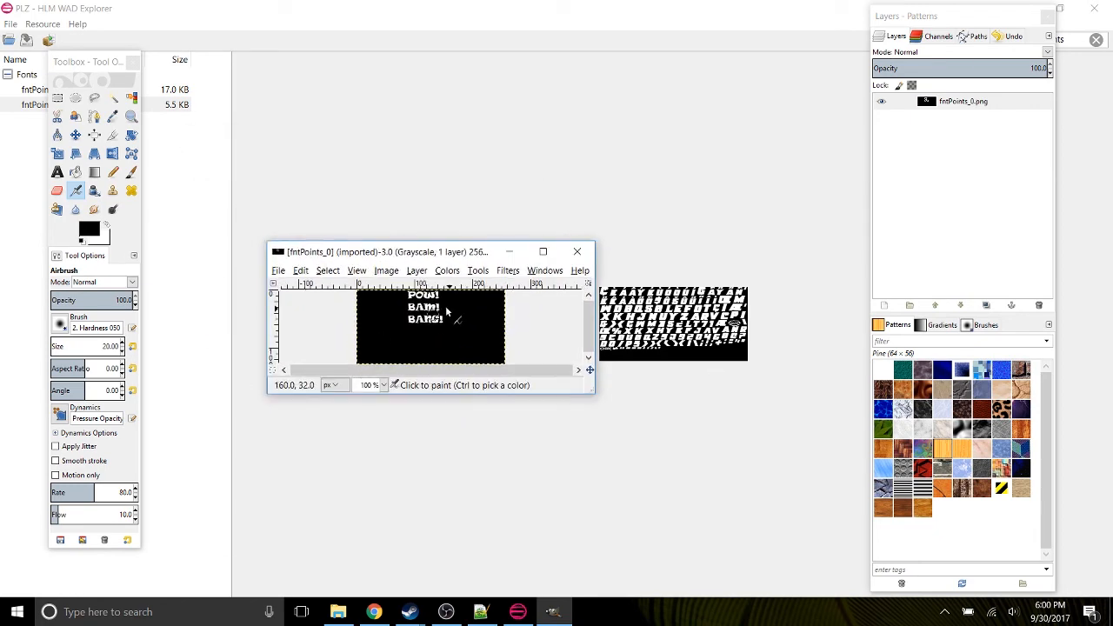
pyautogui.click(549, 254)
pyautogui.scroll(-1, 104, 590)
pyautogui.scroll(4, 104, 590)
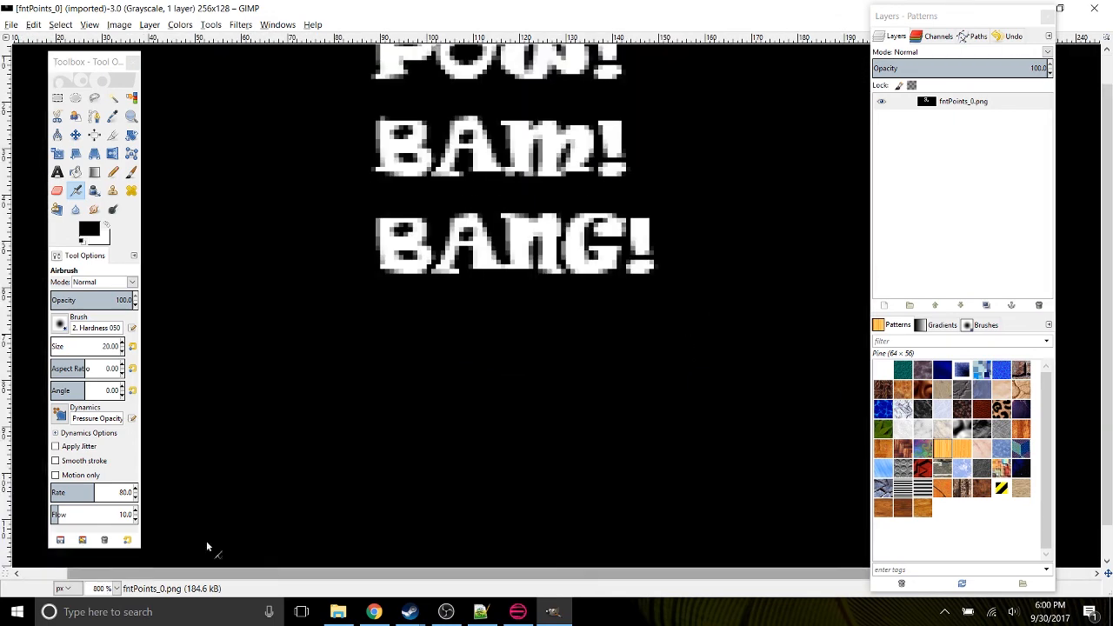
pyautogui.moveTo(484, 274); pyautogui.dragTo(479, 447, button='middle')
pyautogui.scroll(-1, 102, 588)
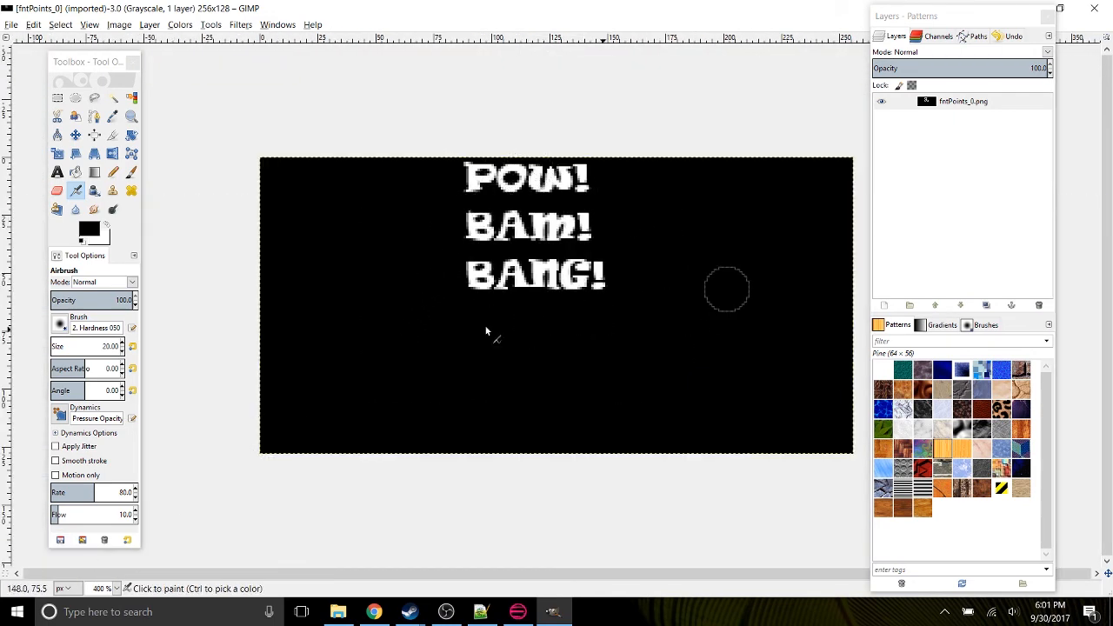
pyautogui.scroll(-1, 105, 589)
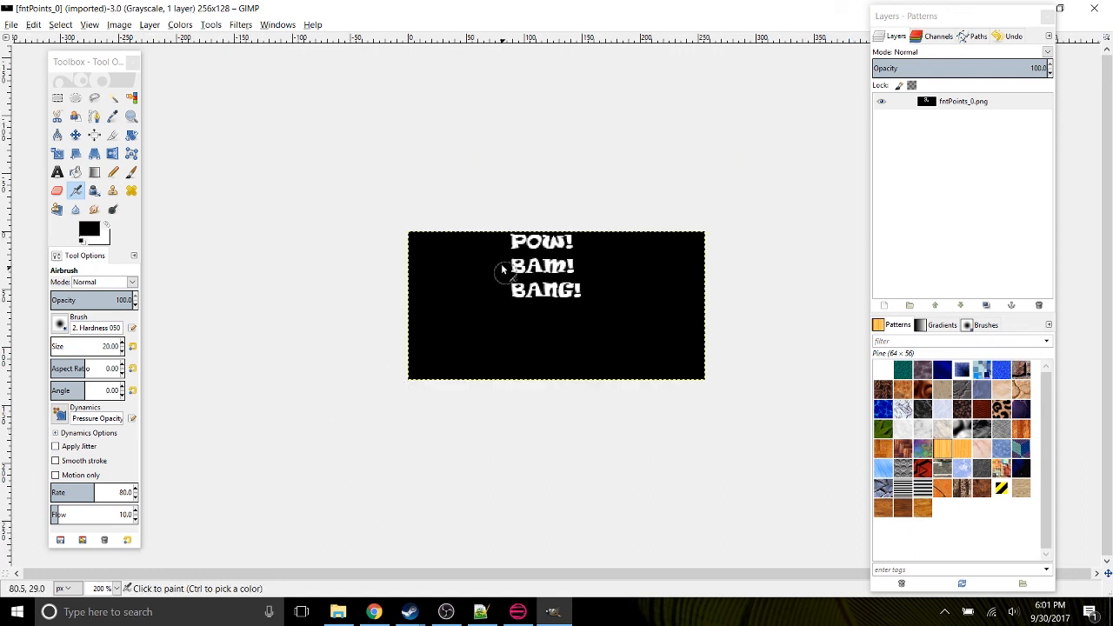
pyautogui.moveTo(476, 196); pyautogui.dragTo(413, 268, button='middle')
pyautogui.moveTo(524, 622)
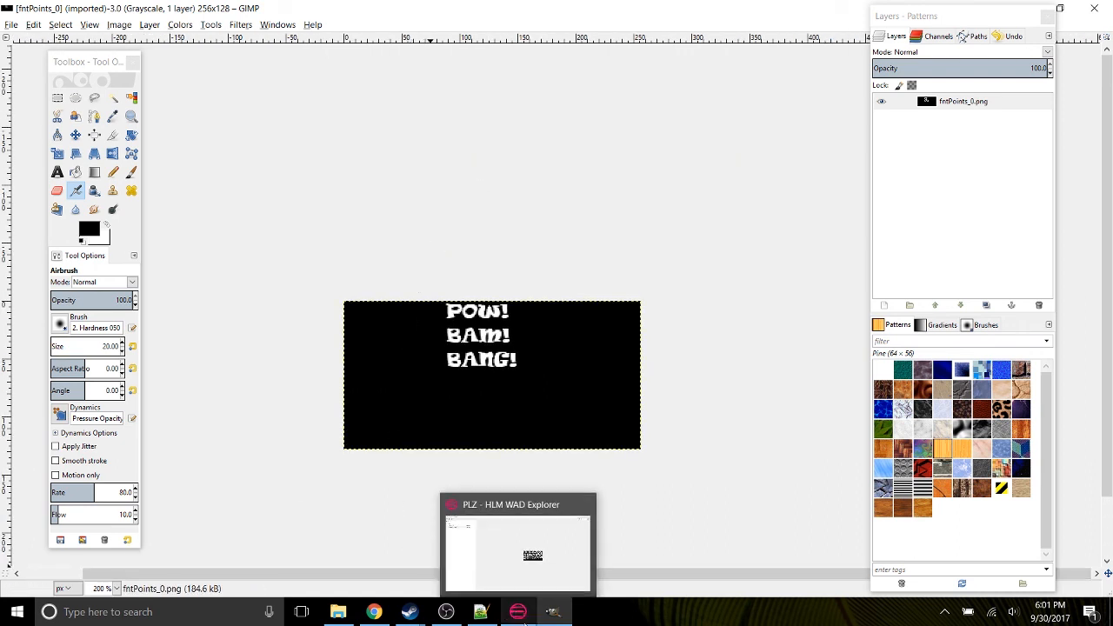
pyautogui.moveTo(513, 577)
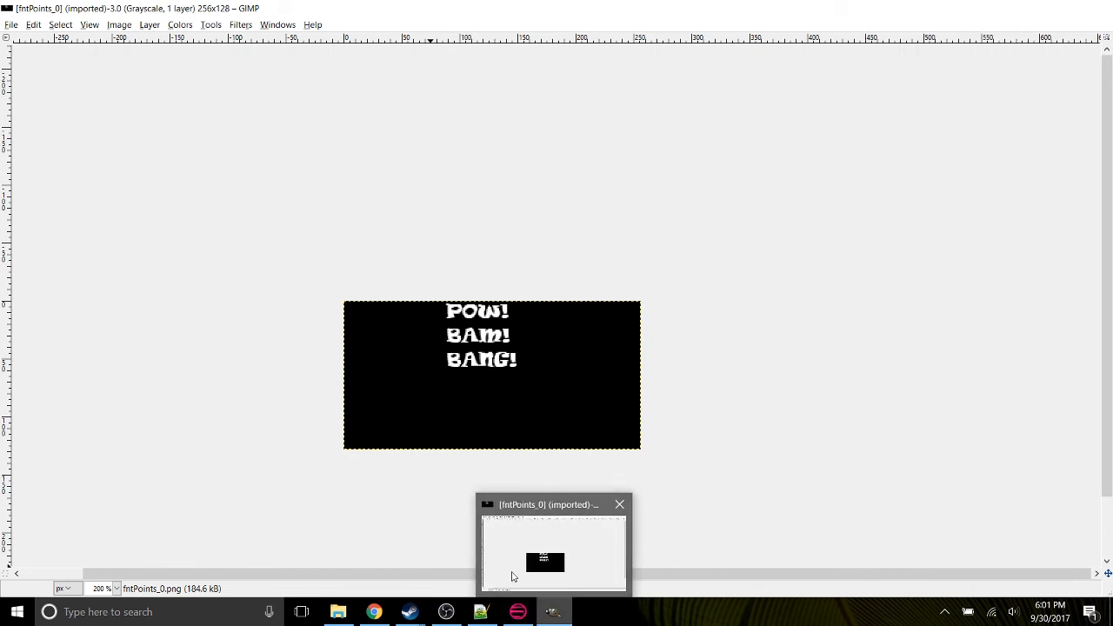
# Switch to HLM WAD Explorer and examine the character position and size entries in fntPoints.fnt
pyautogui.click(518, 612)
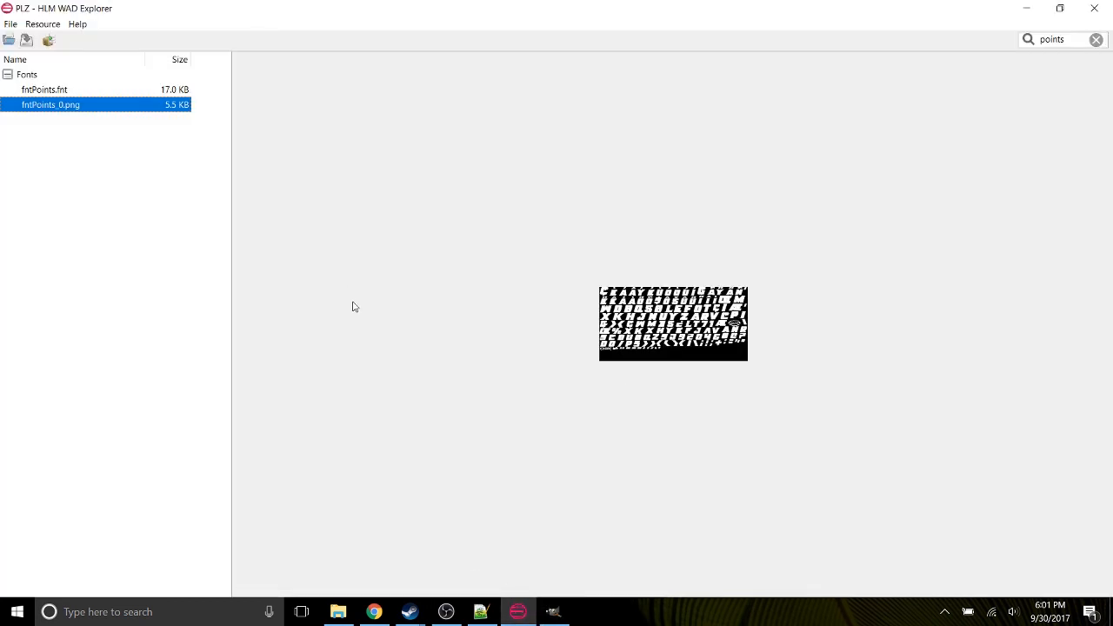
pyautogui.click(52, 91)
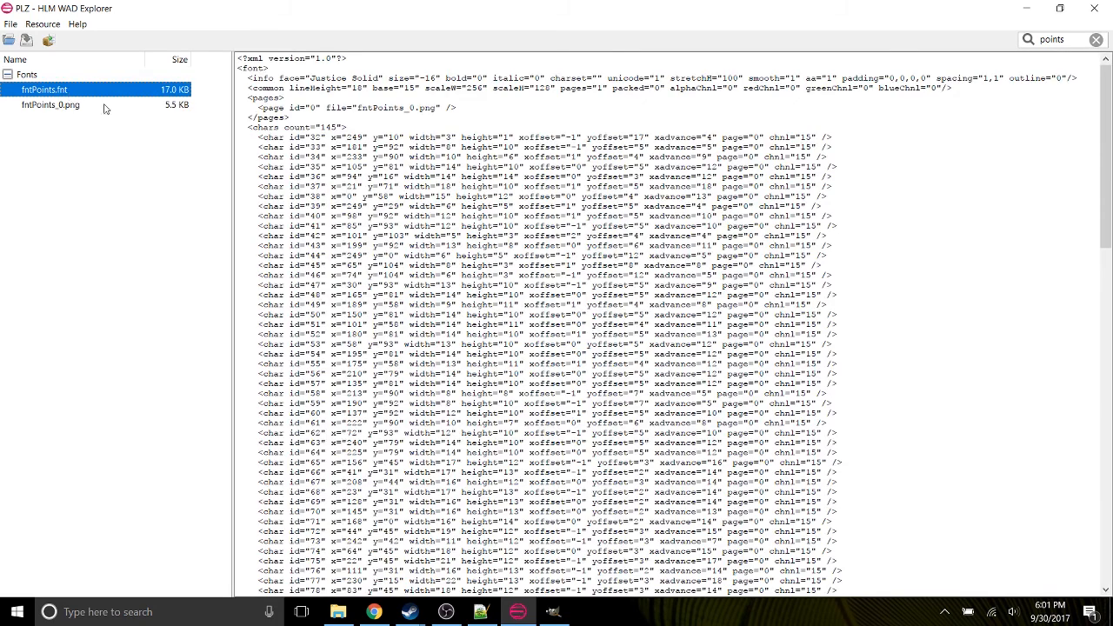
pyautogui.scroll(-8, 287, 401)
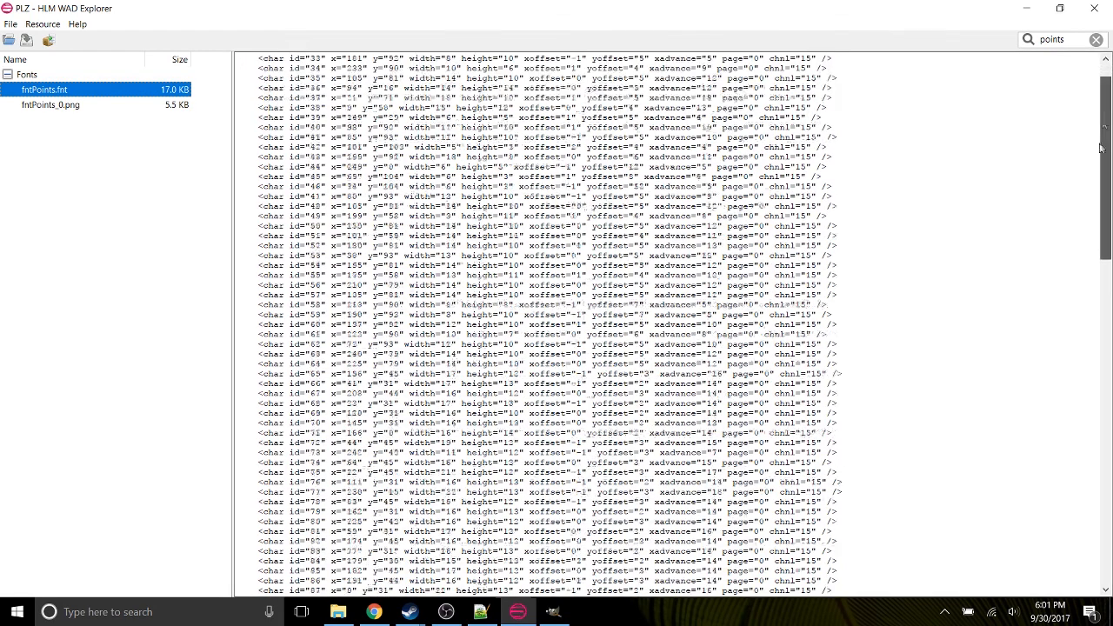
pyautogui.scroll(-4, 287, 401)
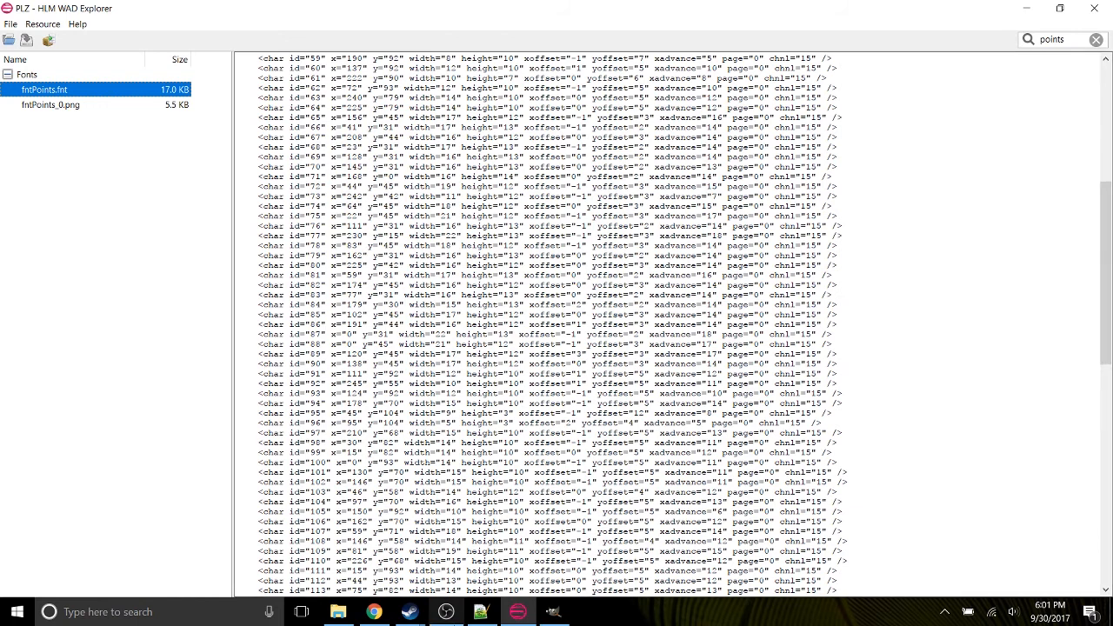
# Switch to GIMP, select the Pencil tool with size 1, and examine the POW!, BAM! and BANG! lettering up close
pyautogui.click(553, 613)
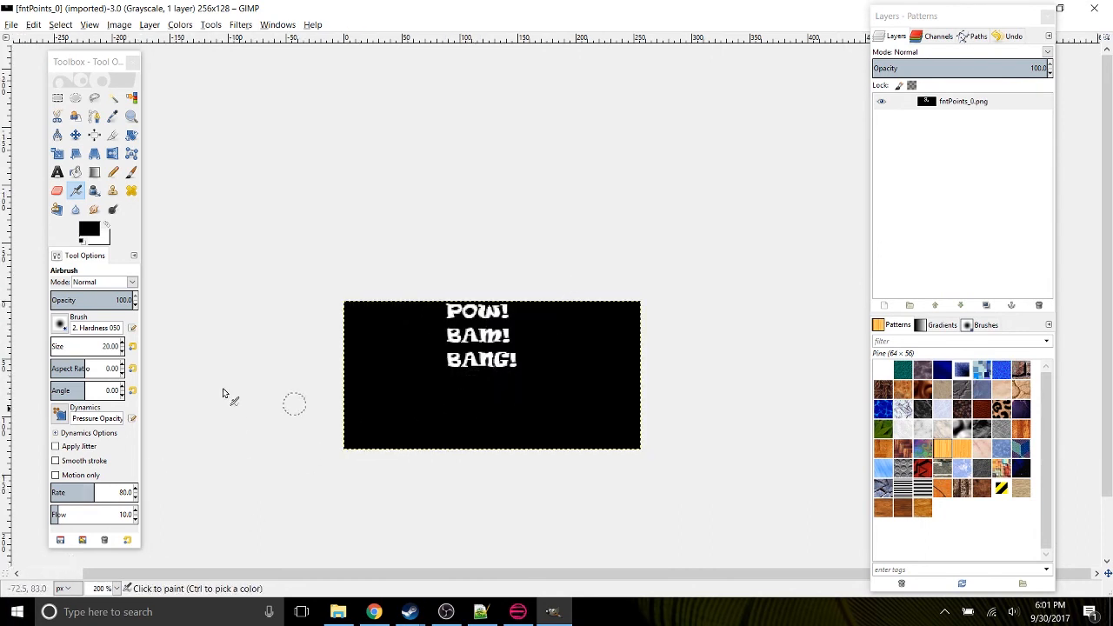
pyautogui.click(113, 171)
pyautogui.keyDown('ctrl'); pyautogui.scroll(4, 473, 353); pyautogui.keyUp('ctrl')
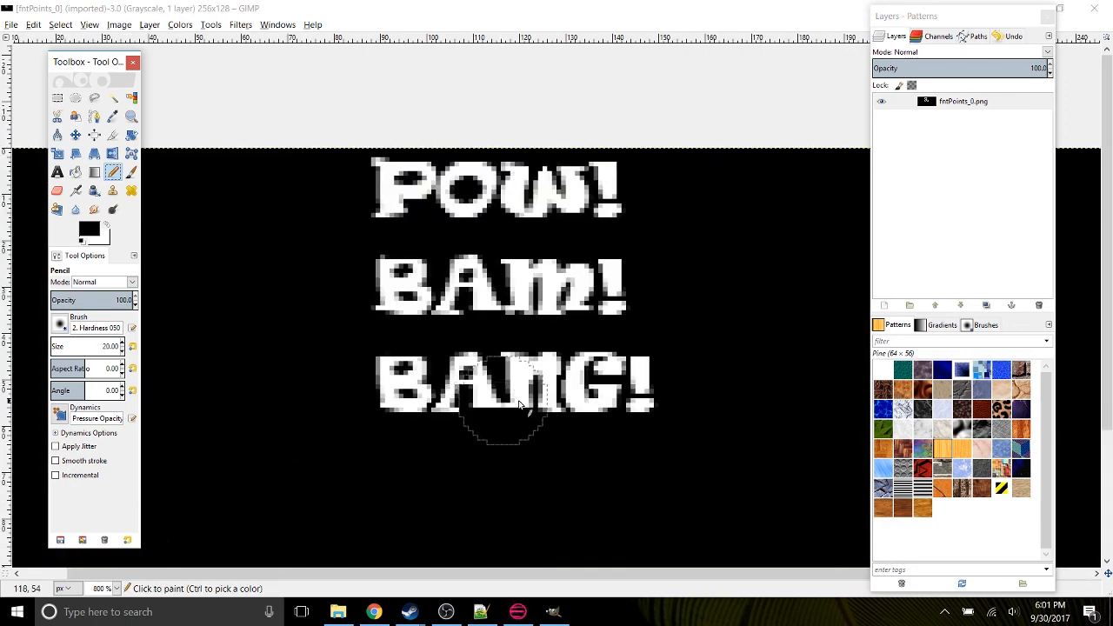
pyautogui.moveTo(399, 359); pyautogui.dragTo(468, 202, button='middle')
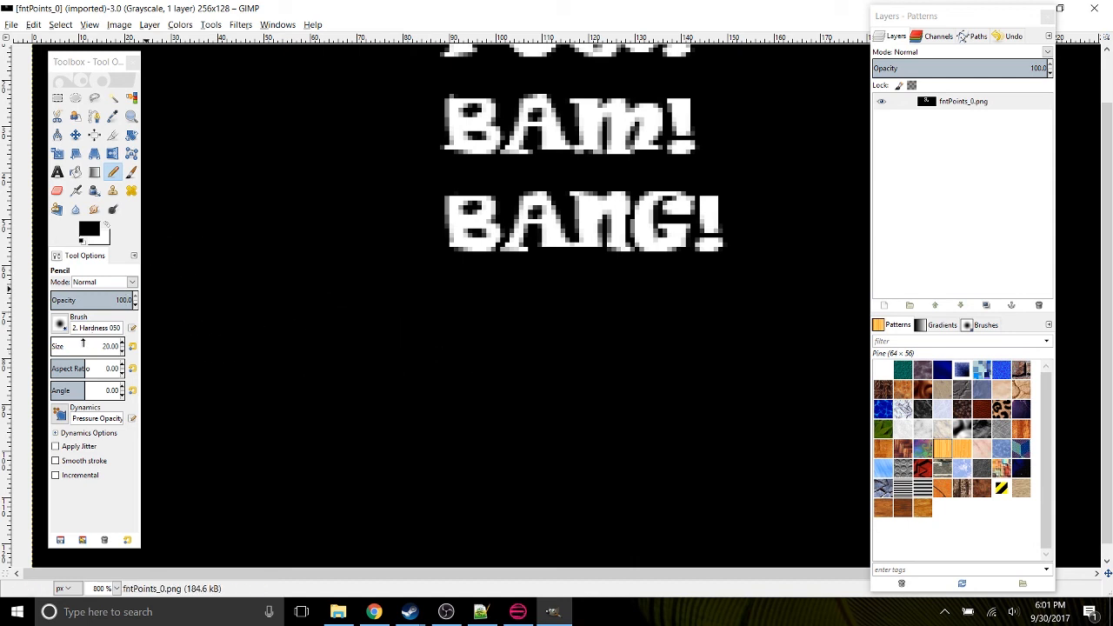
pyautogui.moveTo(83, 342); pyautogui.dragTo(51, 344)
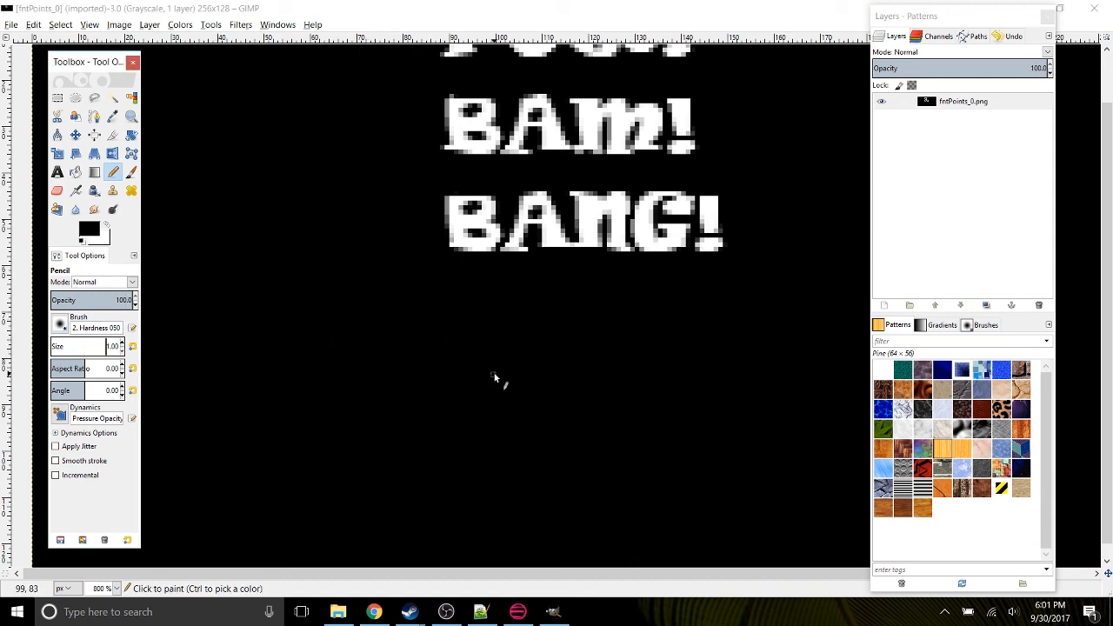
pyautogui.moveTo(455, 254); pyautogui.dragTo(448, 298, button='middle')
pyautogui.scroll(-1, 116, 589)
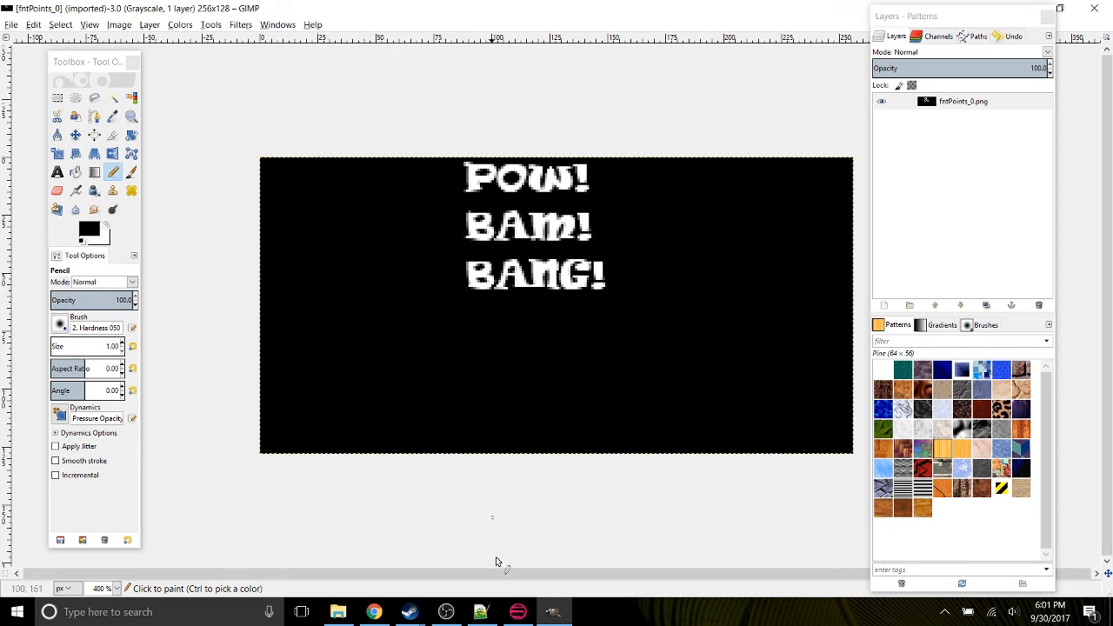
pyautogui.click(481, 612)
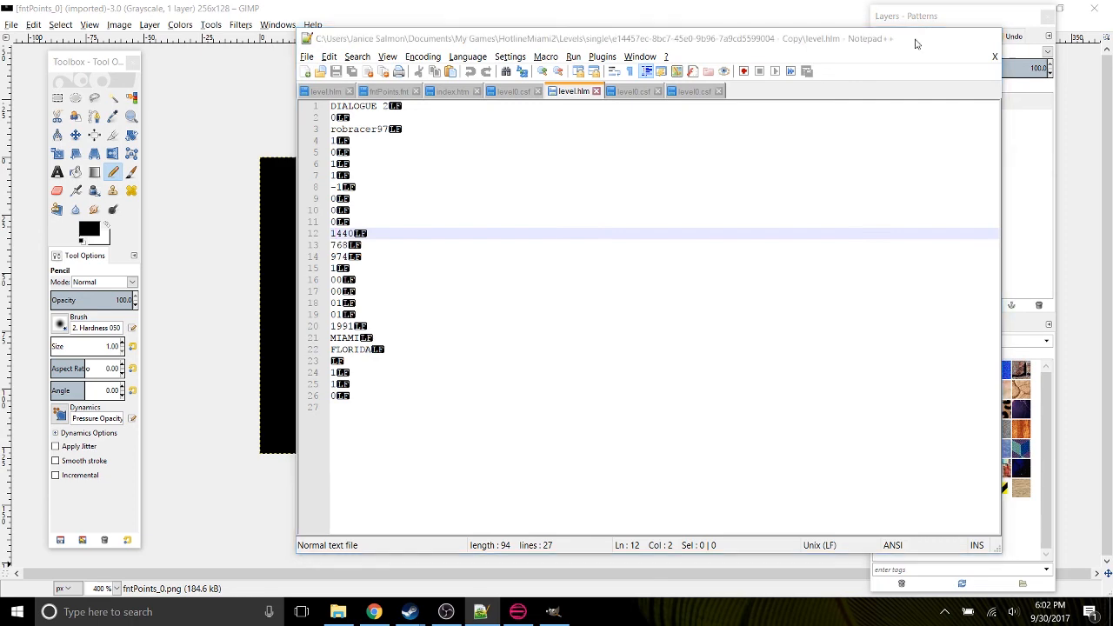
pyautogui.click(915, 38)
pyautogui.click(481, 613)
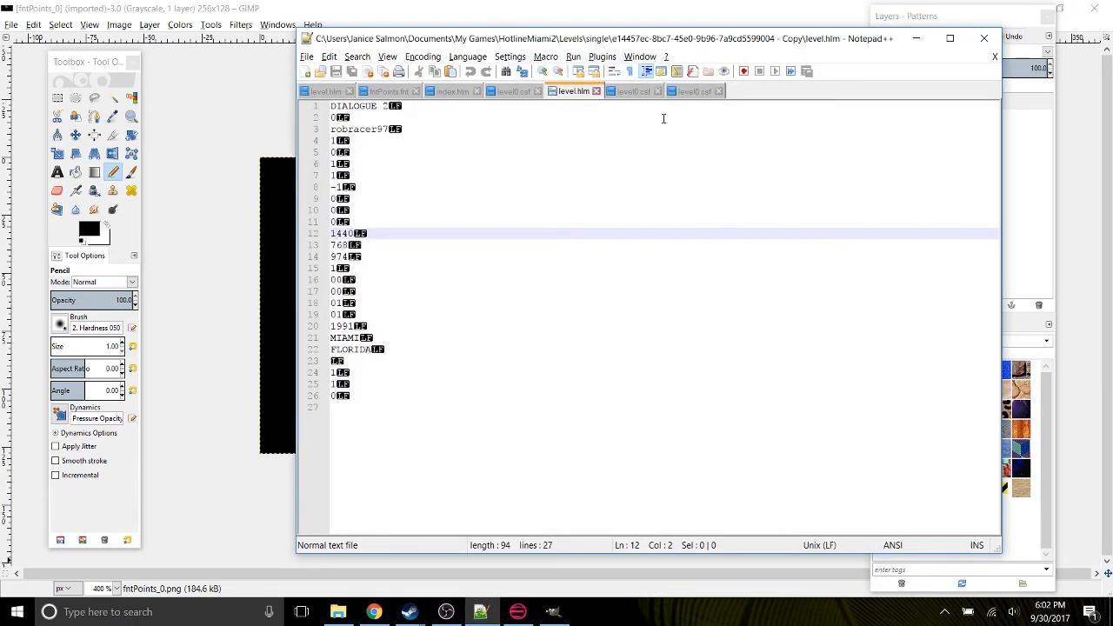
pyautogui.click(915, 38)
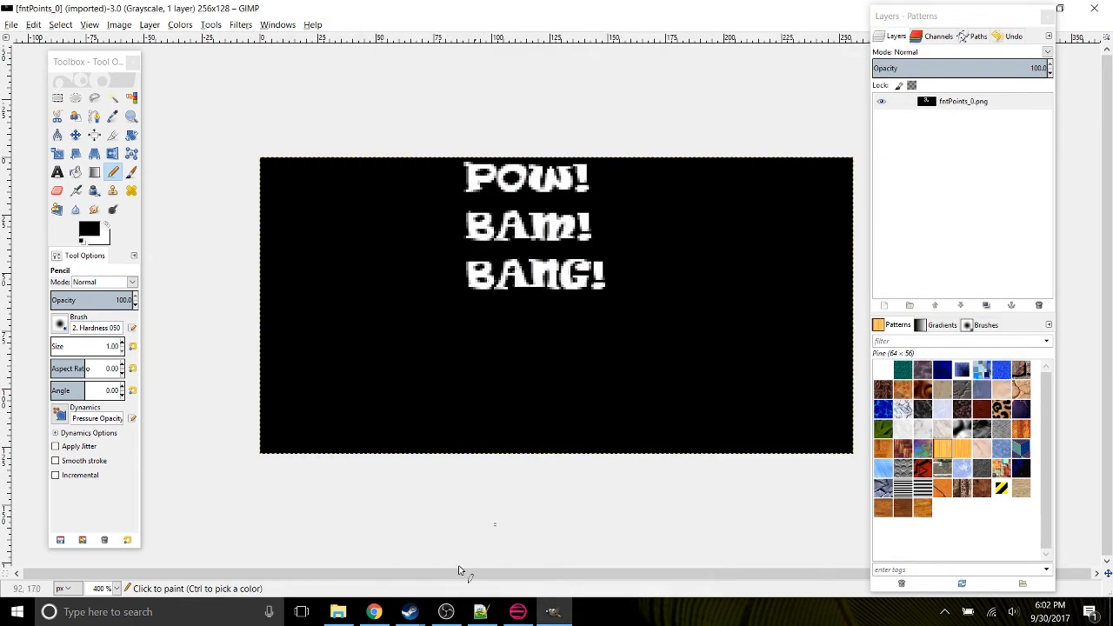
pyautogui.click(338, 612)
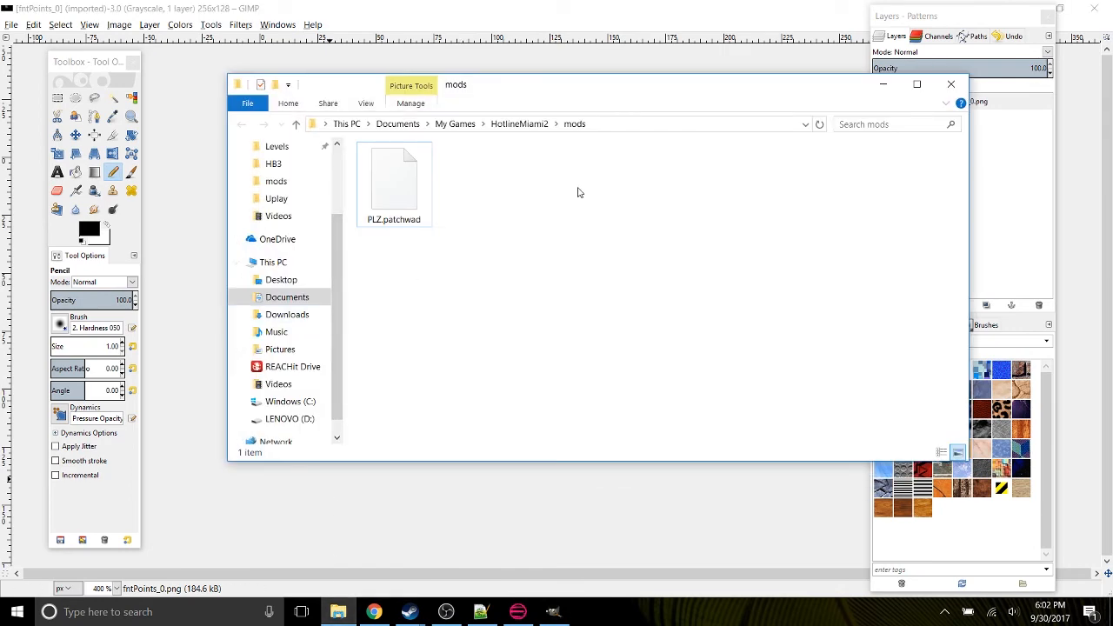
pyautogui.moveTo(805, 86); pyautogui.dragTo(722, 128)
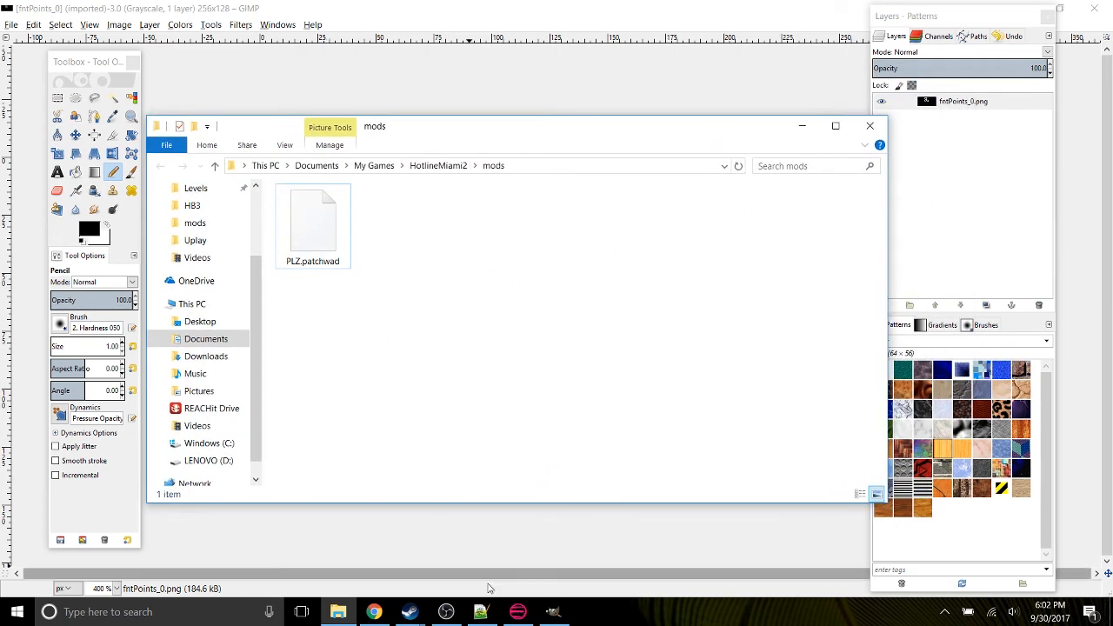
# Switch to HLM WAD Explorer and replace the fntPoints_0.png resource with fntPoints_0 from the Dark Wright folder in Pictures
pyautogui.click(519, 612)
pyautogui.click(80, 109)
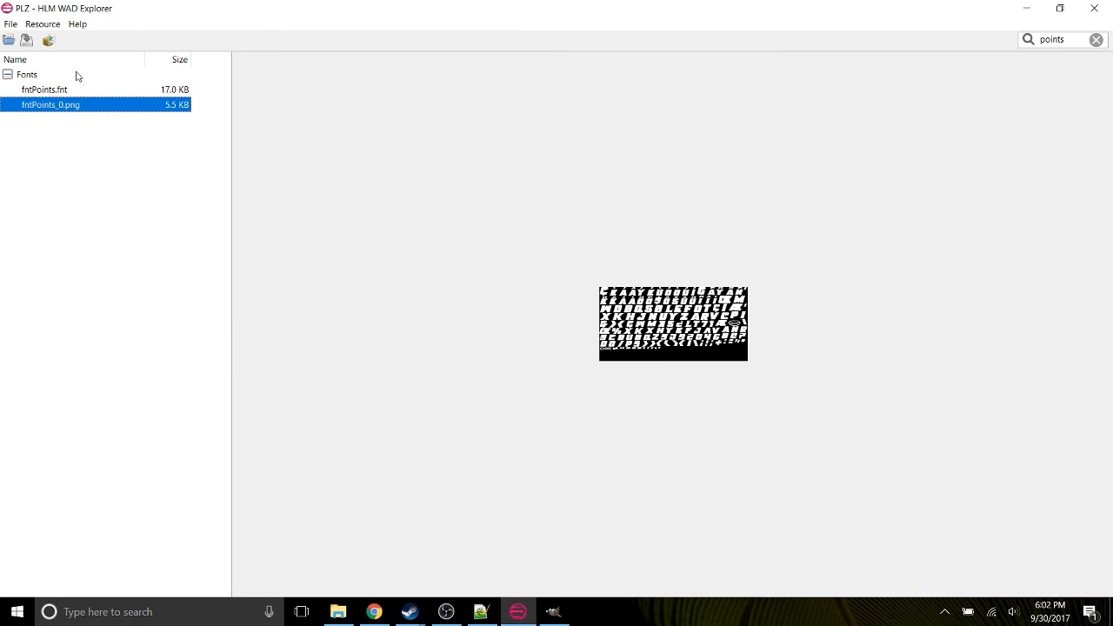
pyautogui.click(42, 23)
pyautogui.click(44, 55)
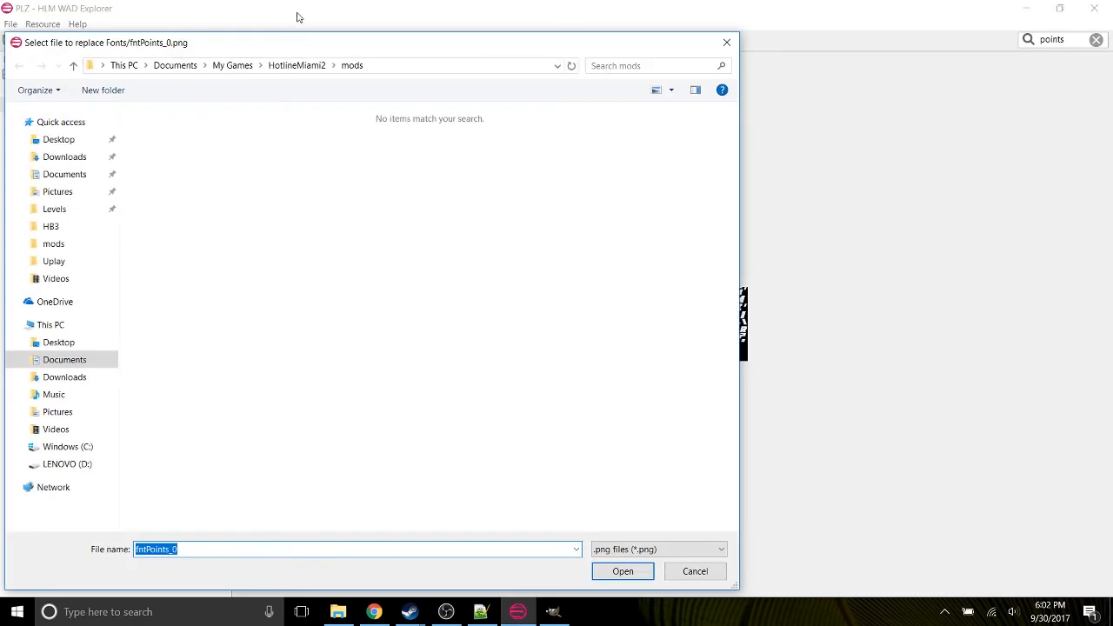
pyautogui.moveTo(294, 45); pyautogui.dragTo(435, 31)
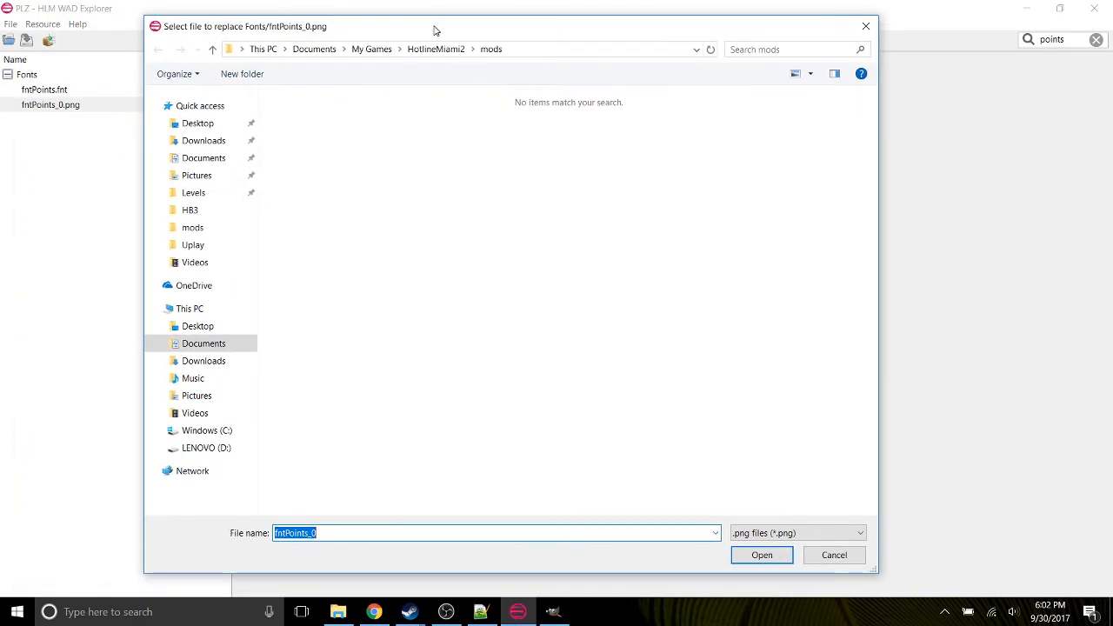
pyautogui.click(228, 397)
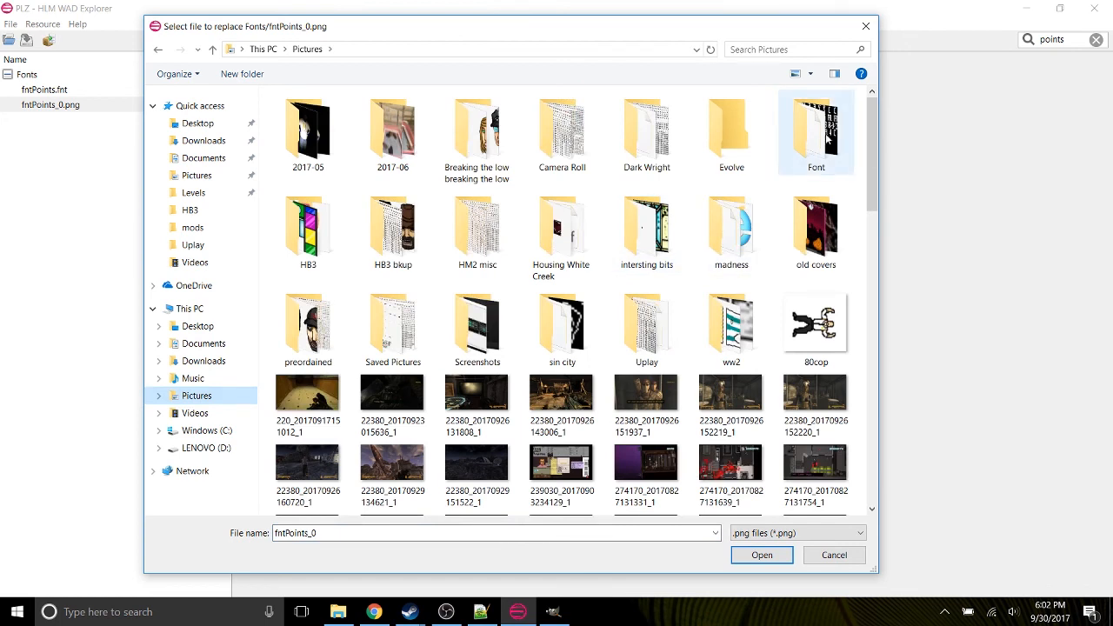
pyautogui.click(763, 556)
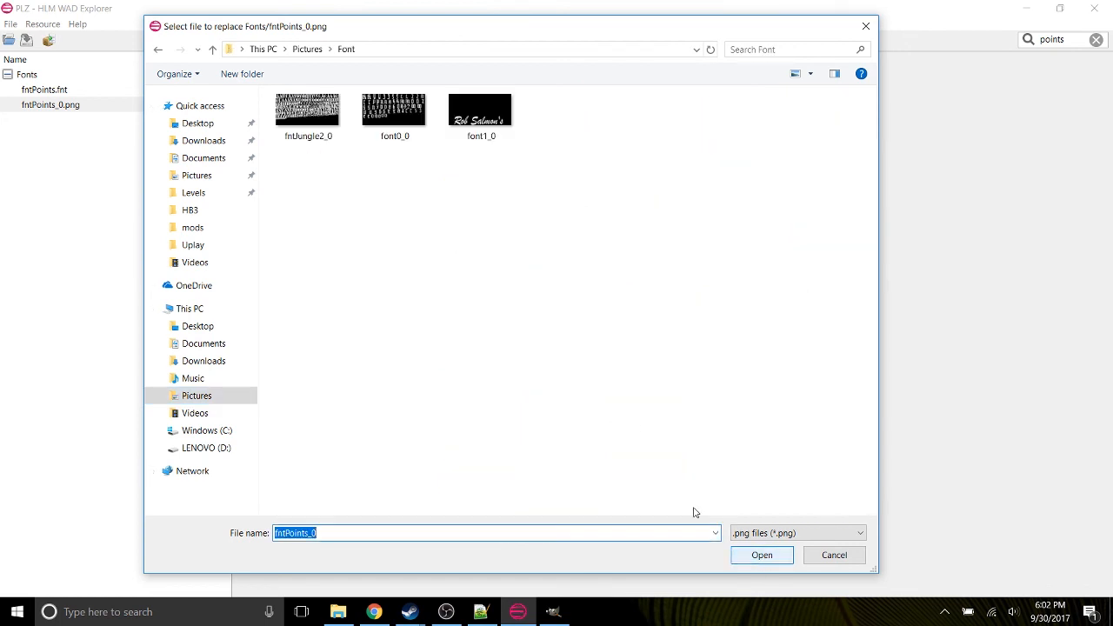
pyautogui.click(157, 49)
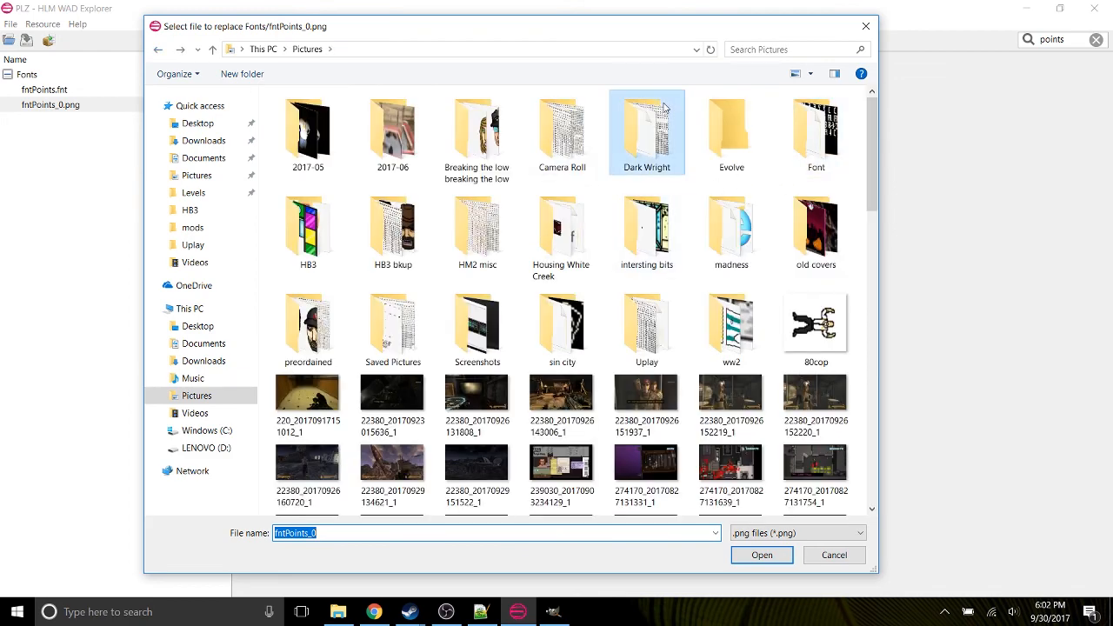
pyautogui.click(755, 561)
pyautogui.click(483, 144)
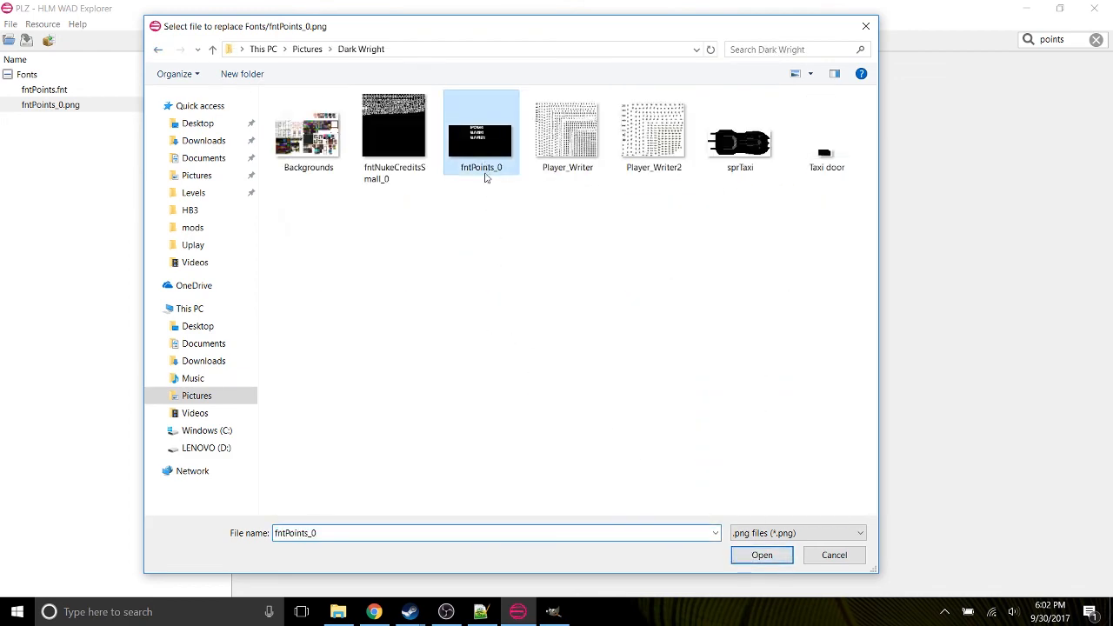
pyautogui.click(750, 555)
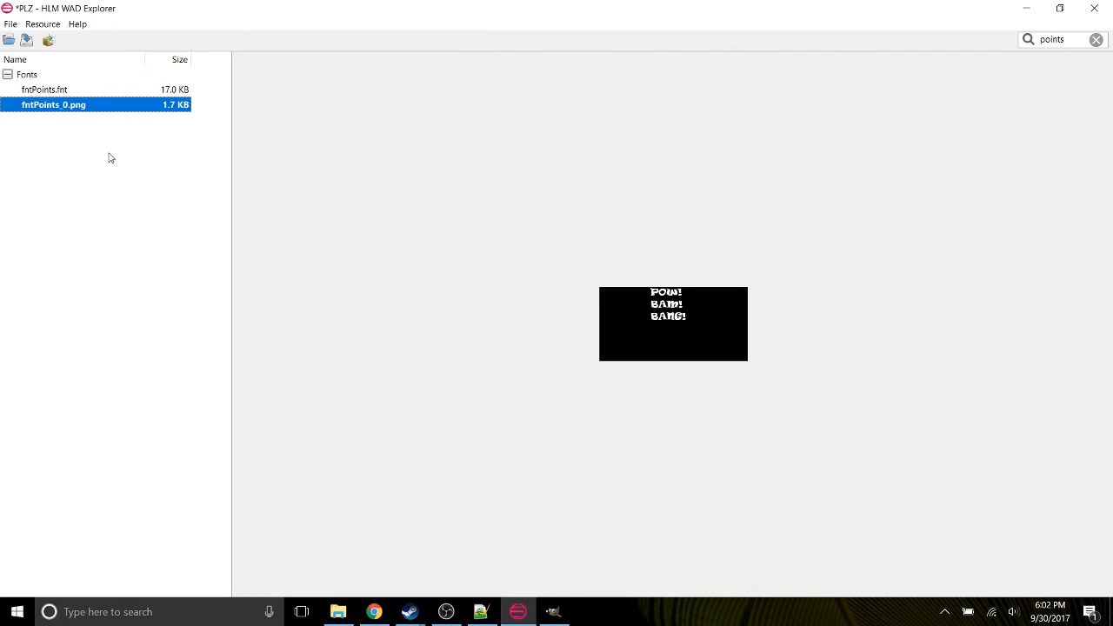
# Replace the fntPoints.fnt resource with fntPoints.fnt from the Dark Wright folder
pyautogui.click(45, 91)
pyautogui.click(42, 23)
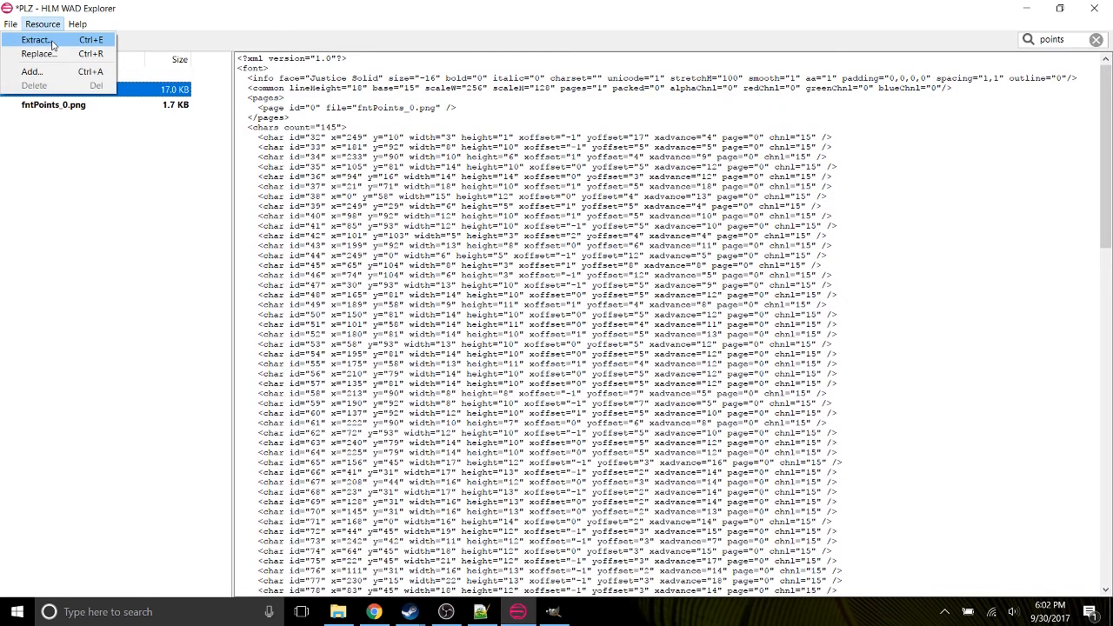
pyautogui.click(58, 54)
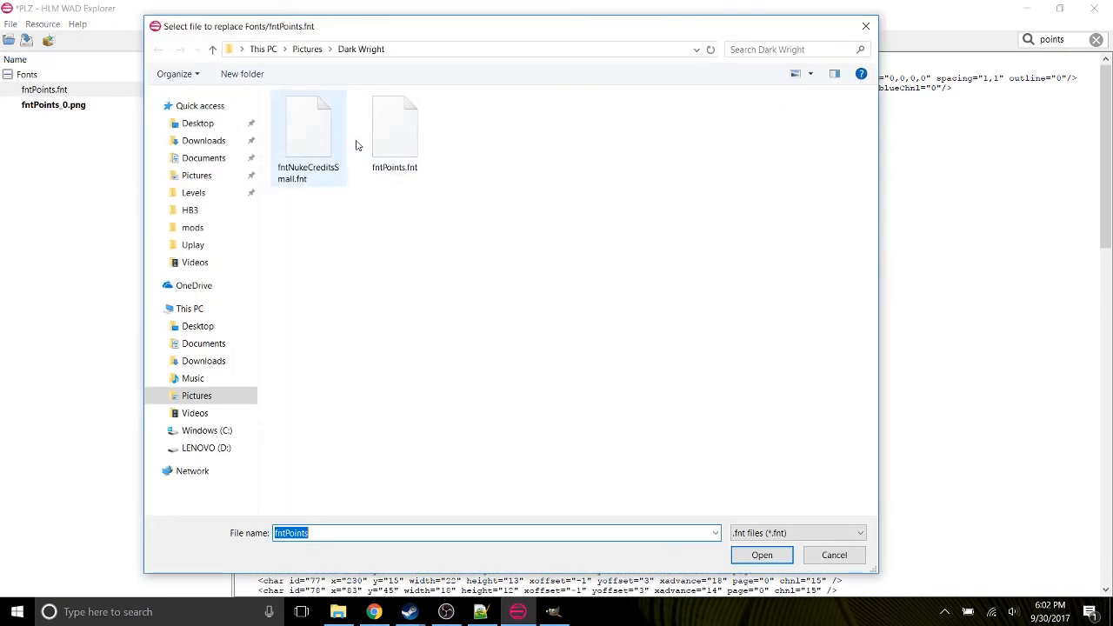
pyautogui.click(403, 144)
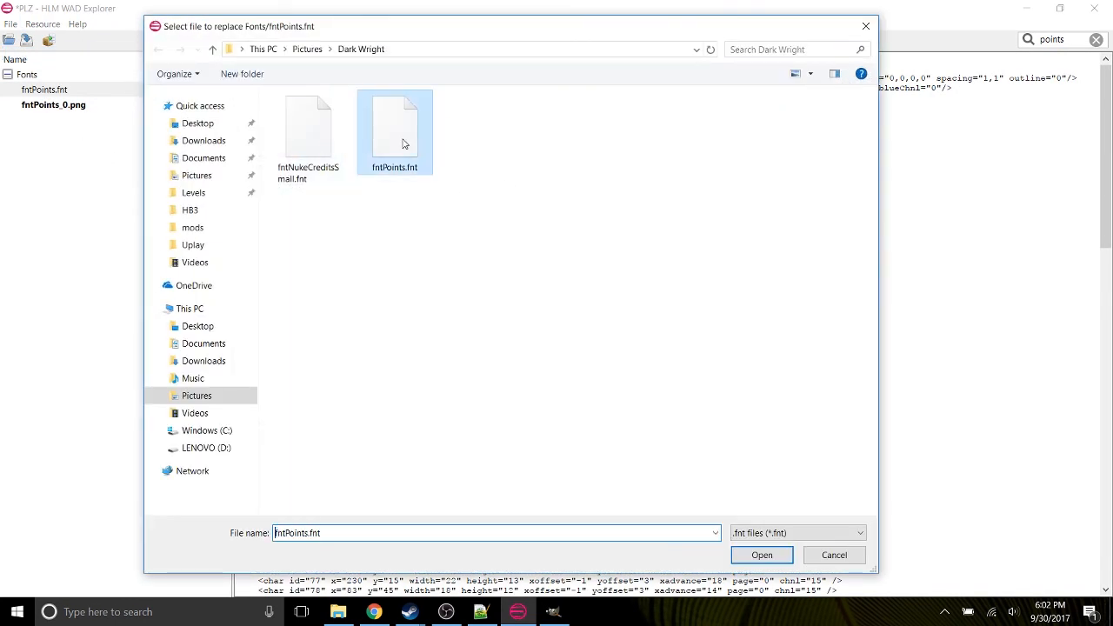
pyautogui.click(762, 556)
# Check the replaced character entries in fntPoints.fnt, save the patch WAD and open its folder
pyautogui.scroll(-6, 861, 305)
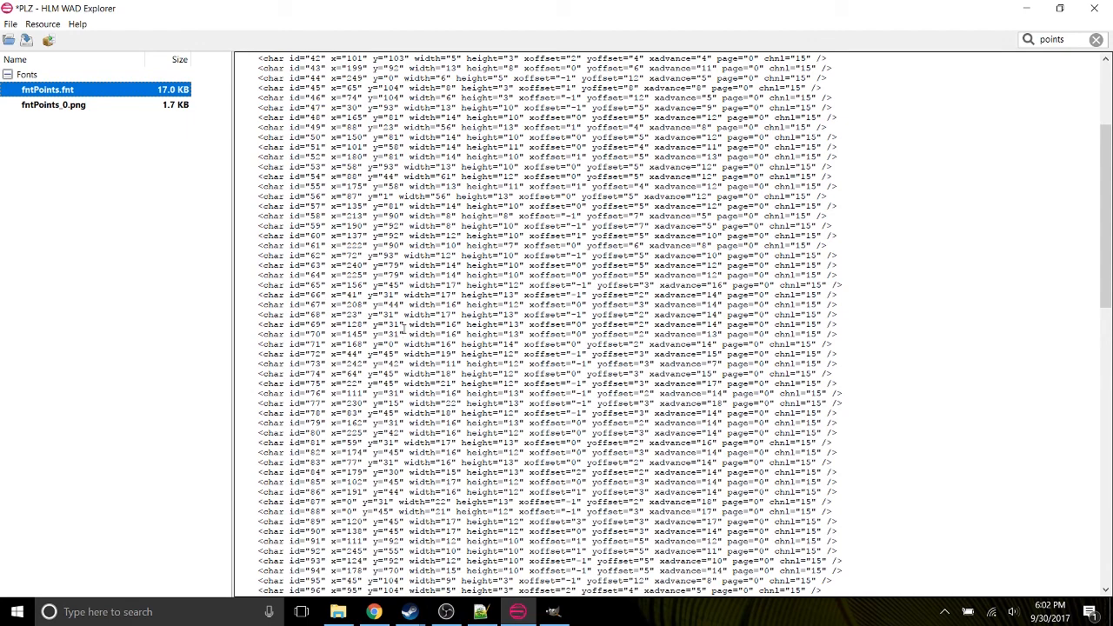
pyautogui.scroll(-3, 639, 341)
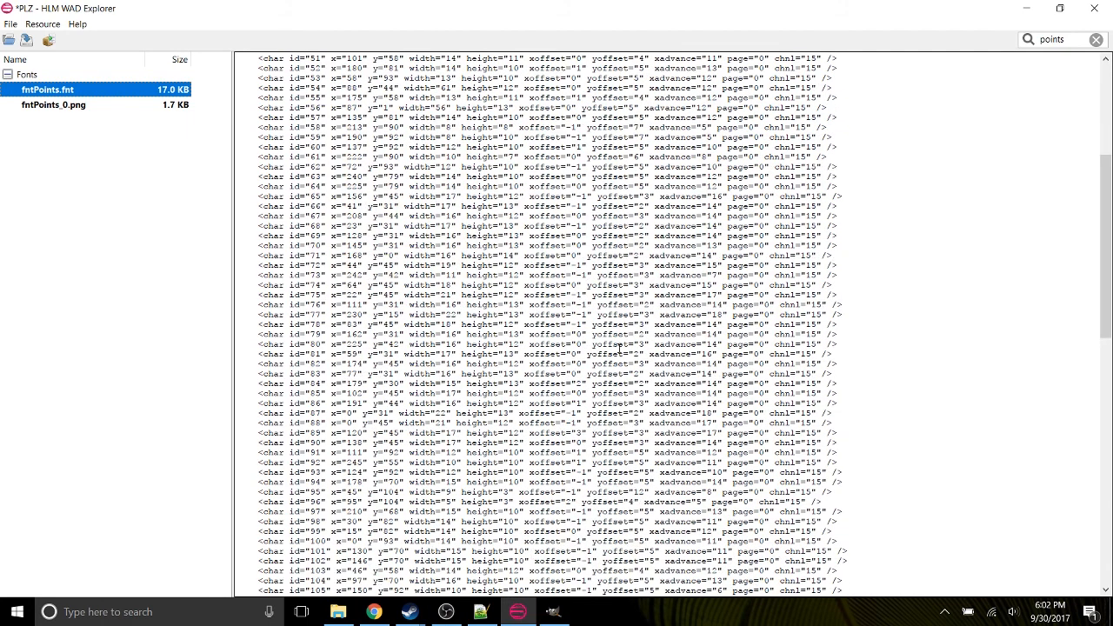
pyautogui.scroll(-1, 467, 406)
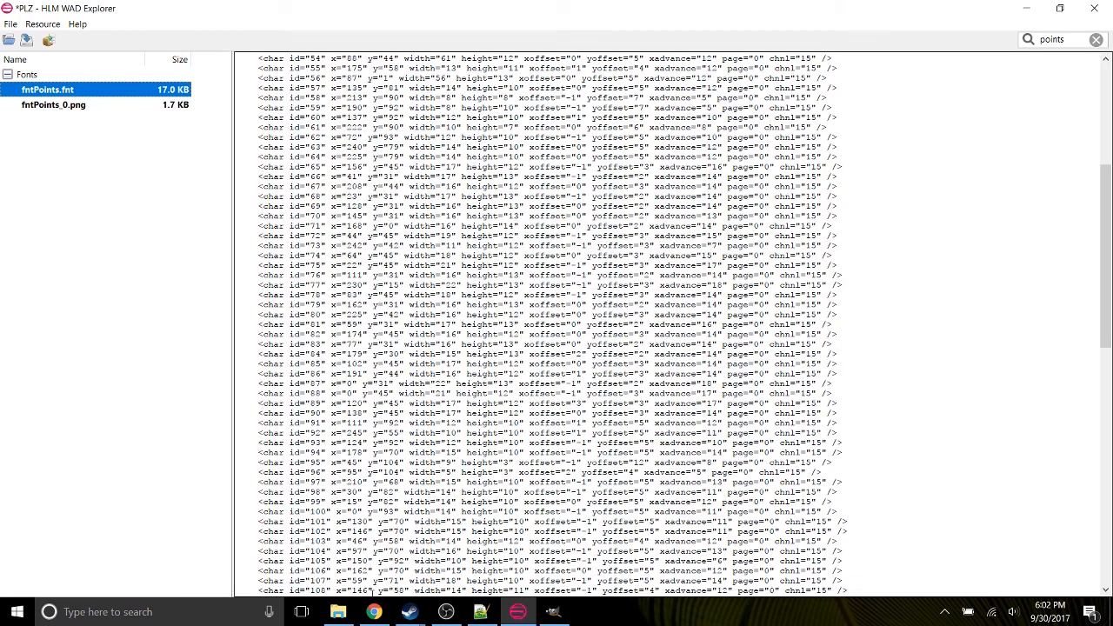
pyautogui.click(26, 40)
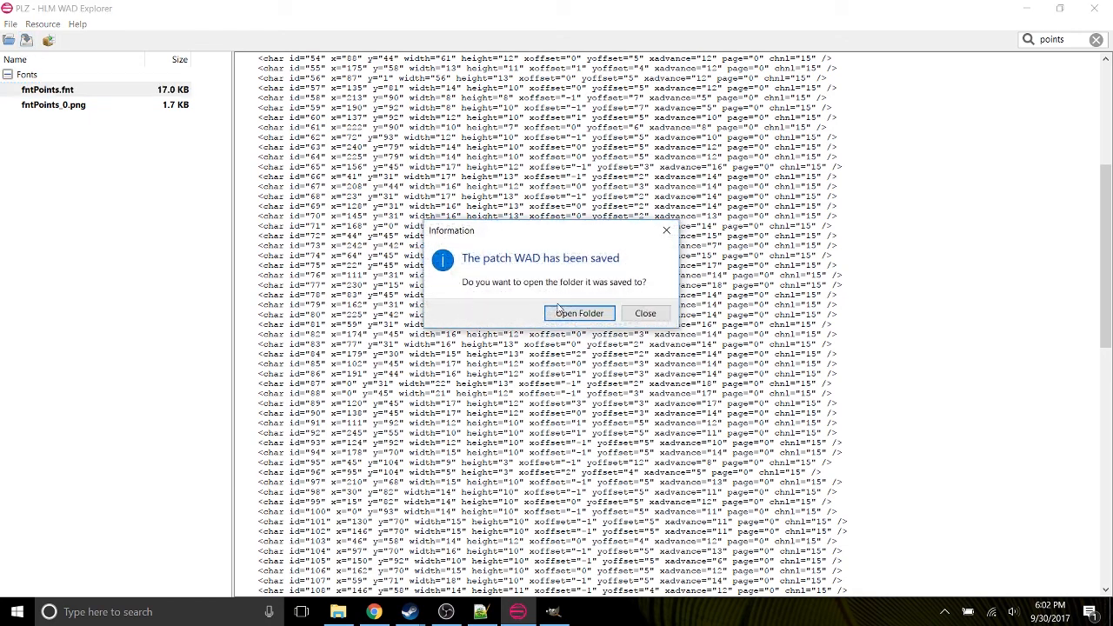
pyautogui.click(579, 313)
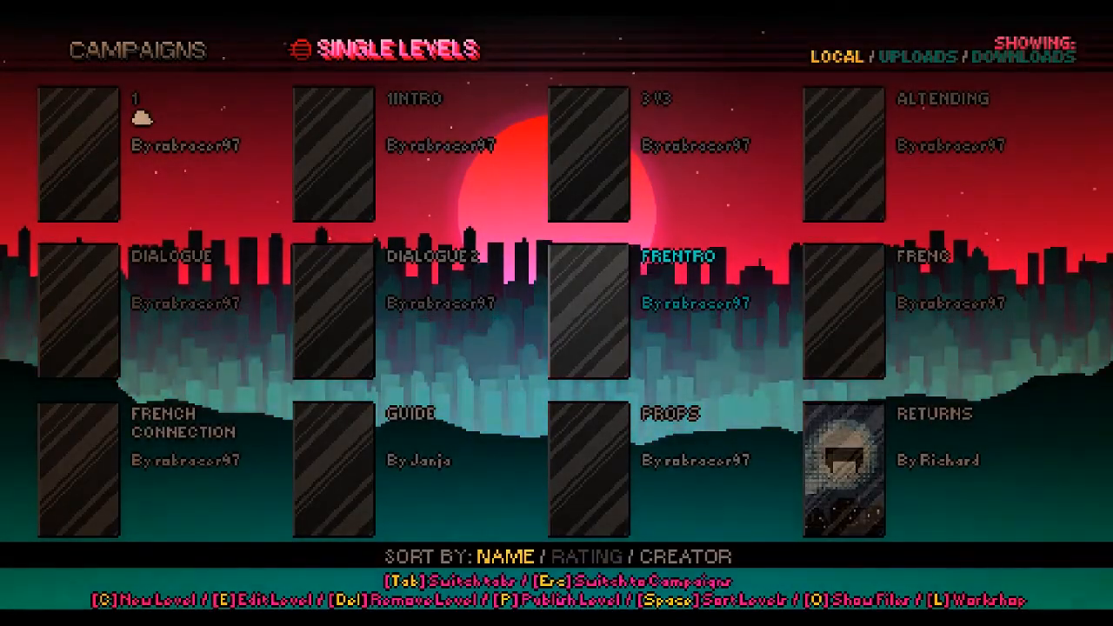
pyautogui.press('Up')
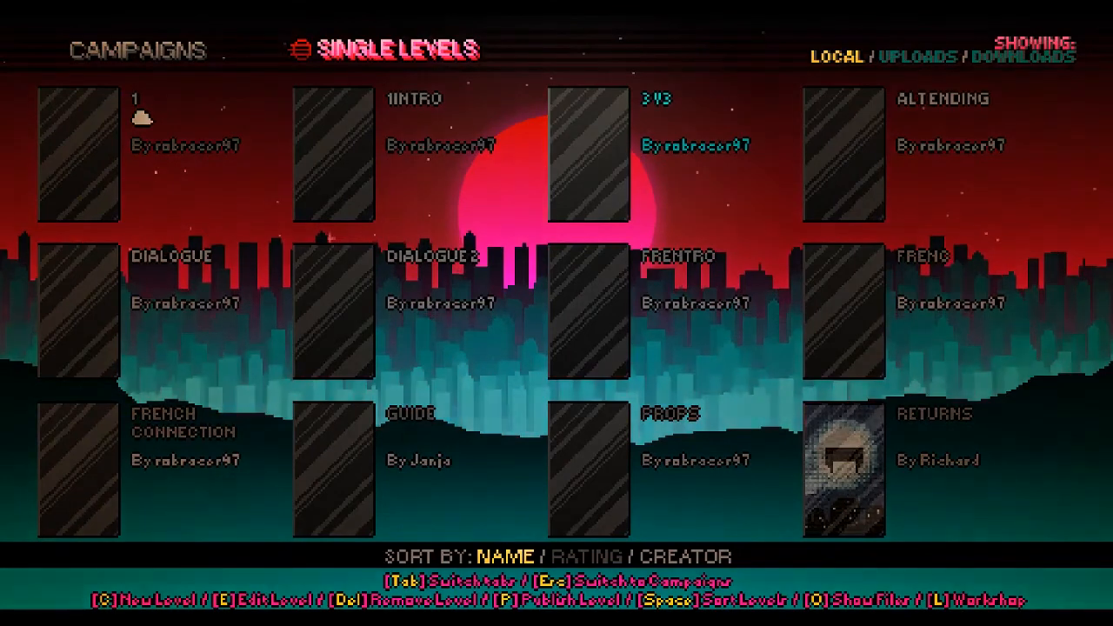
pyautogui.press('Left')
pyautogui.press('Down')
pyautogui.press('Down')
pyautogui.press('Right')
pyautogui.press('Up')
pyautogui.press('Up')
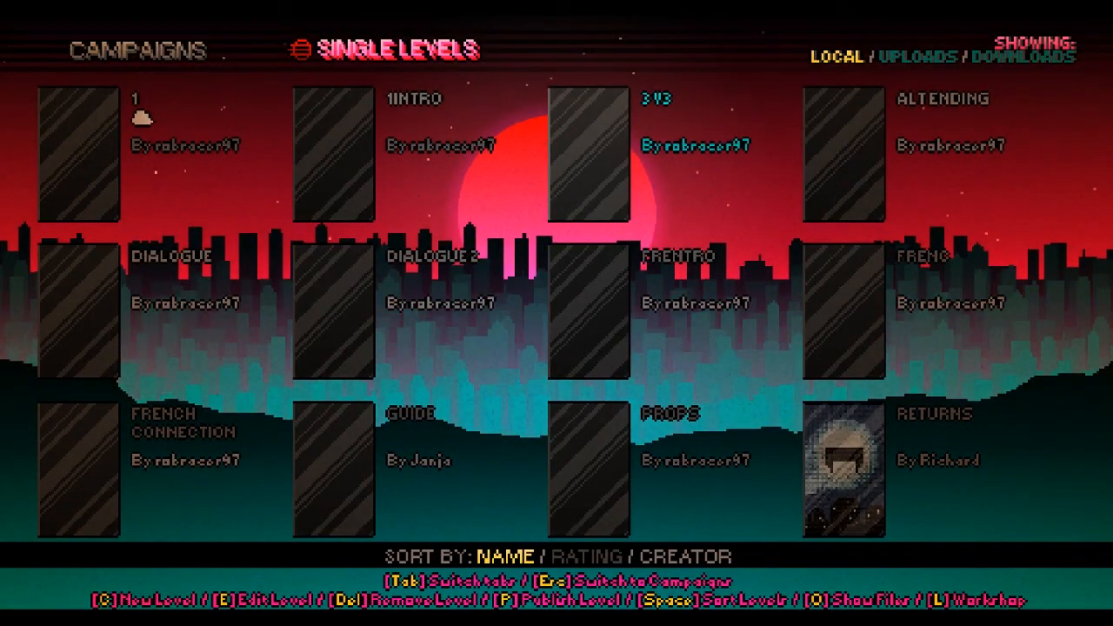
# Switch the game's single levels list to Downloads and start a downloaded level
pyautogui.press('Tab')
pyautogui.press('Tab')
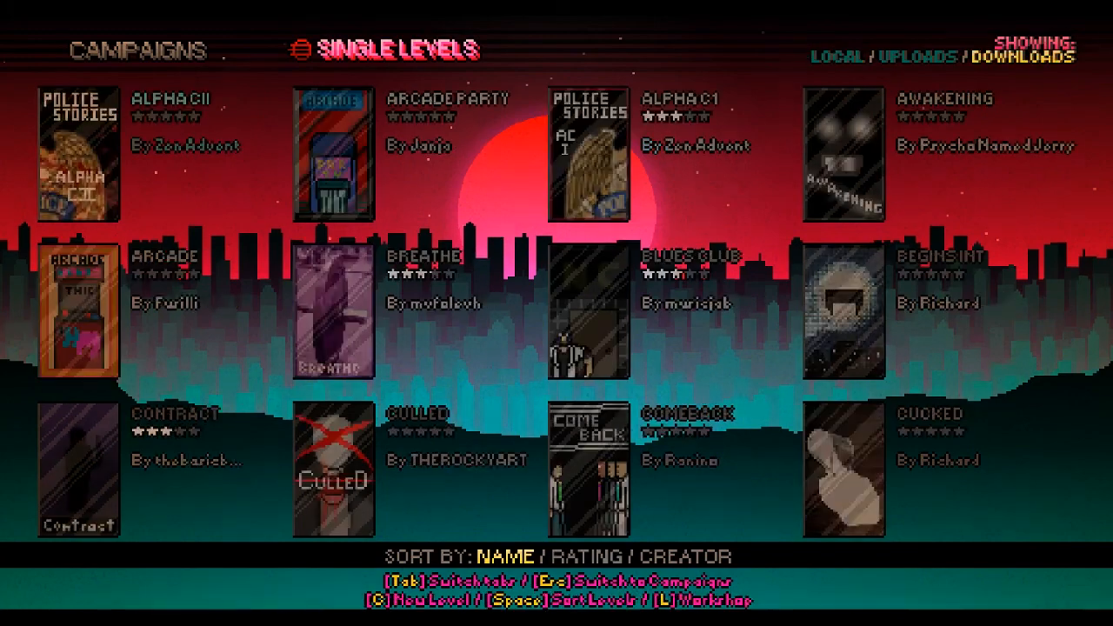
pyautogui.press('Right')
pyautogui.press('Return')
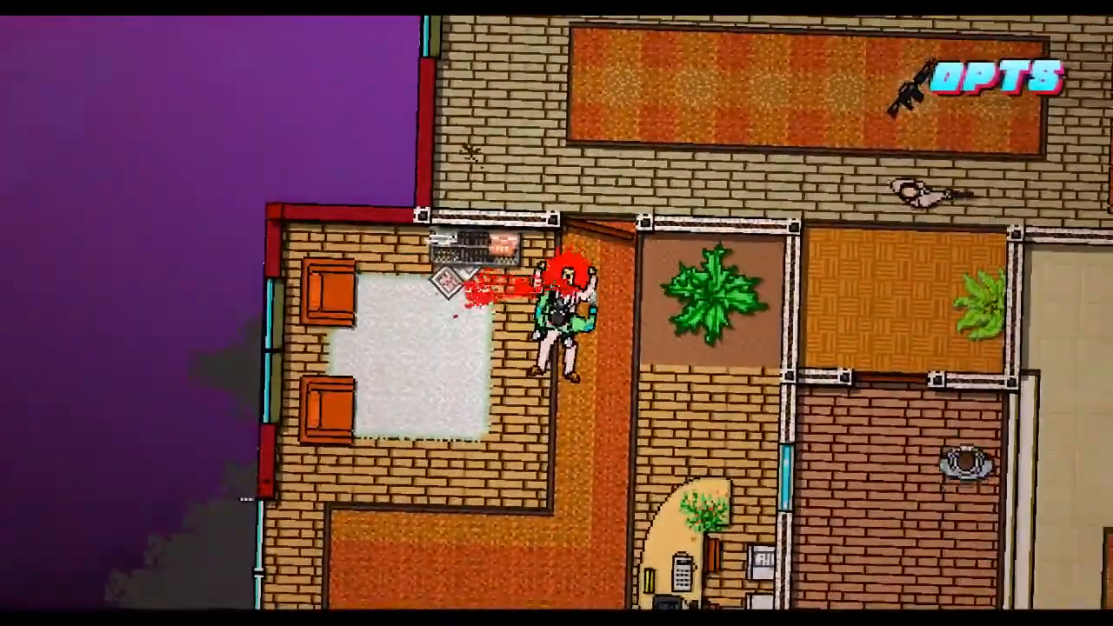
# Playtest the level by attacking enemies to check the custom points lettering shown on kills
pyautogui.click(576, 322)
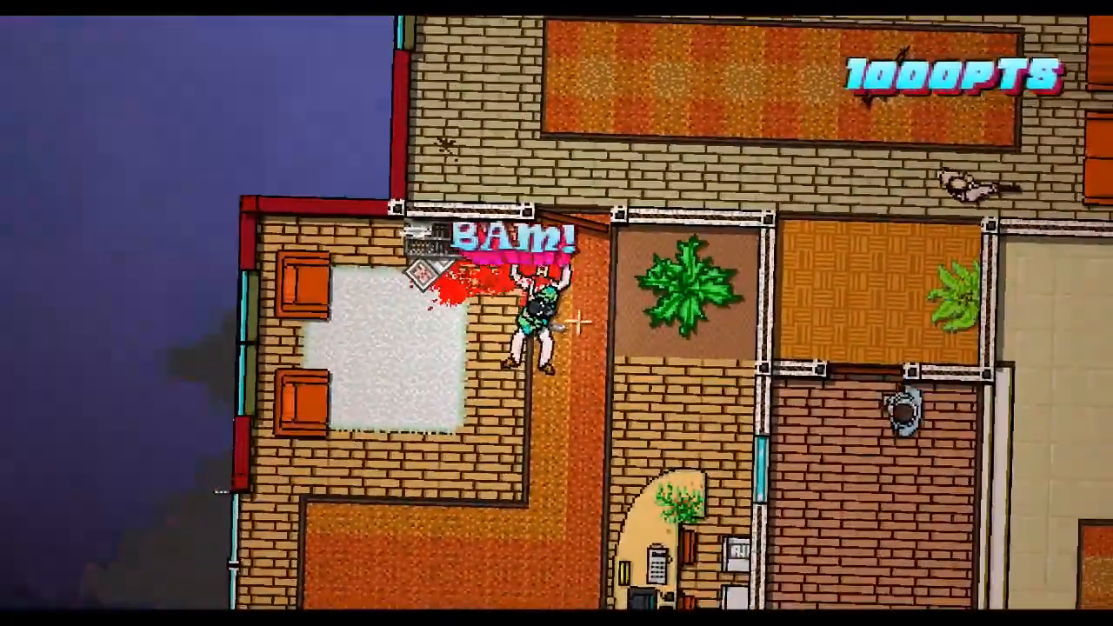
pyautogui.press('d')
pyautogui.press('w')
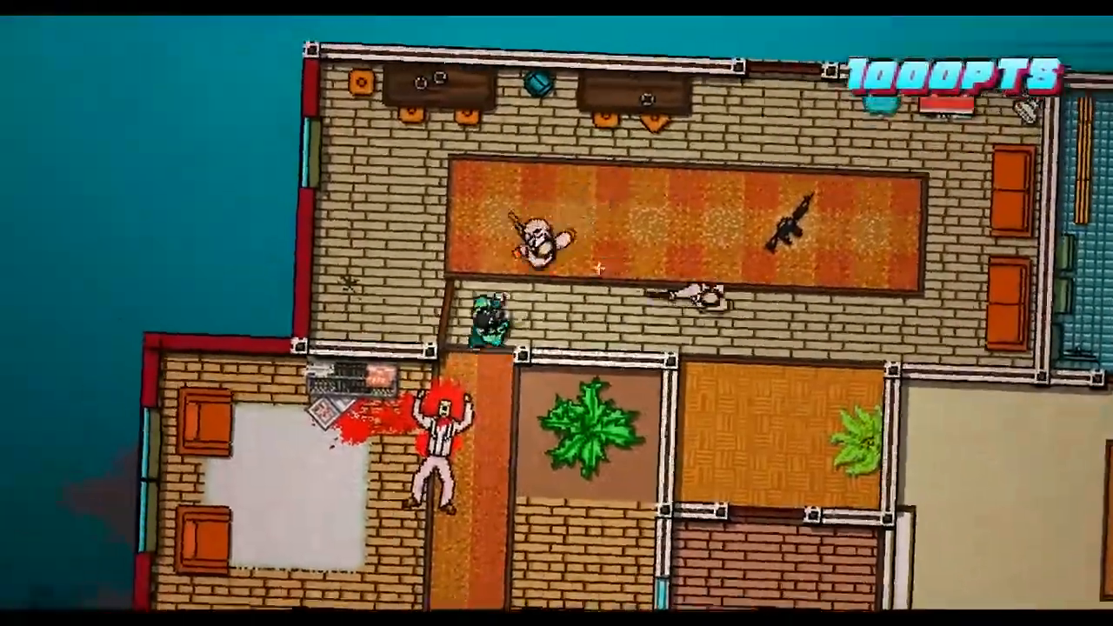
pyautogui.click(598, 268)
pyautogui.press('s')
pyautogui.press('w')
pyautogui.click(600, 278)
pyautogui.press('d')
pyautogui.press('d')
pyautogui.press('w')
pyautogui.rightClick(607, 374)
pyautogui.press('s')
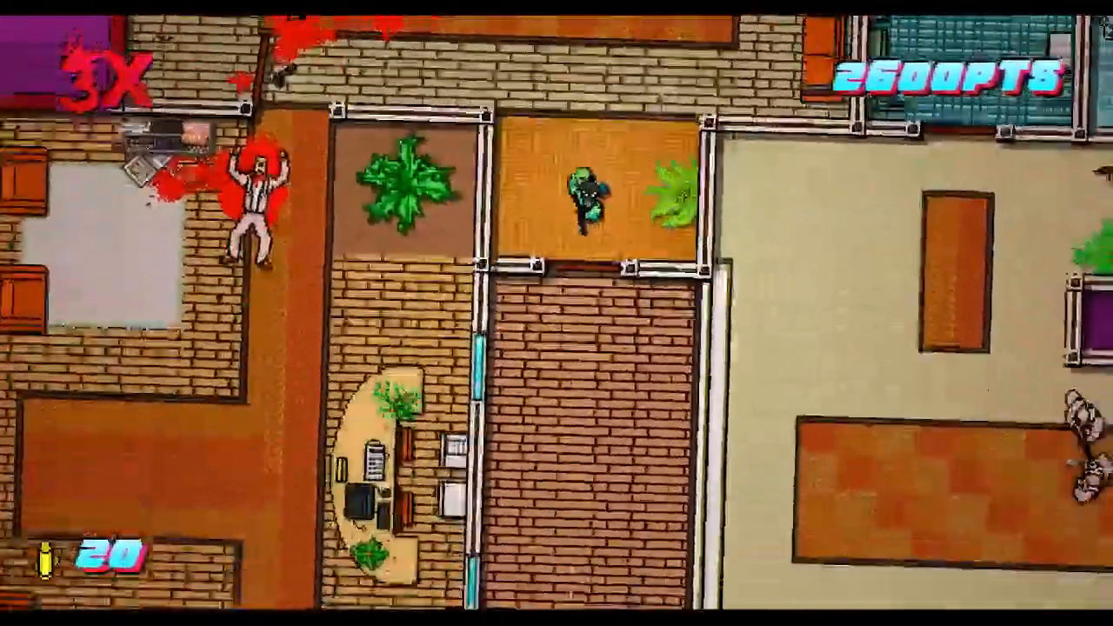
pyautogui.press('w')
pyautogui.moveTo(604, 430)
pyautogui.mouseDown()
pyautogui.moveTo(557, 487)
pyautogui.moveTo(564, 495)
pyautogui.mouseUp()
pyautogui.click(570, 382)
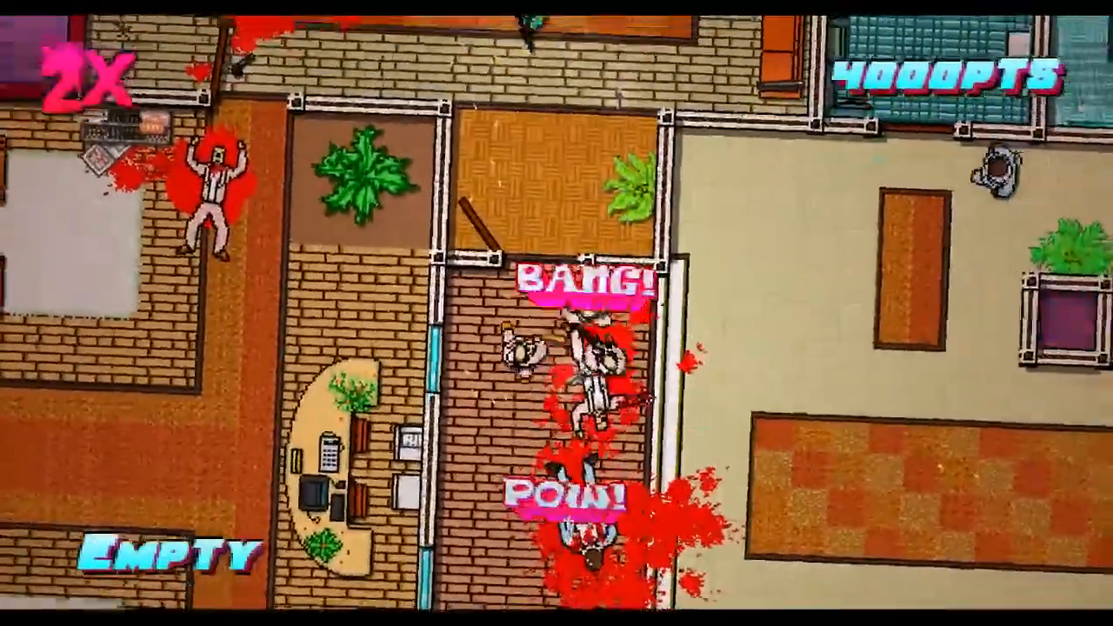
pyautogui.press('w')
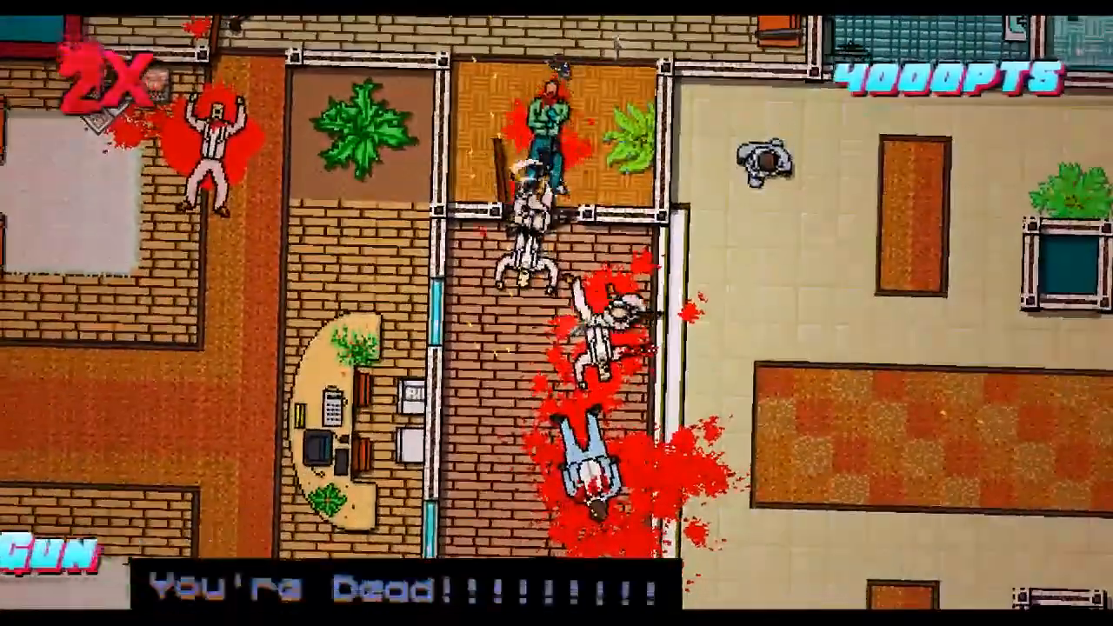
# Restart the level and attack the nearby enemies to check the custom points lettering on kills and combos
pyautogui.press('r')
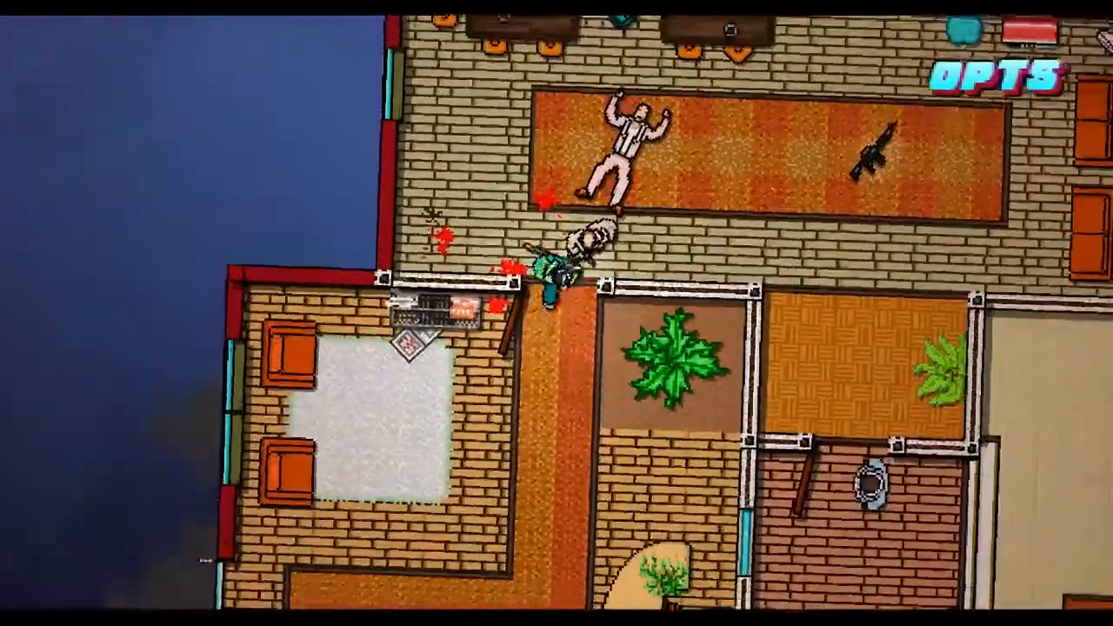
pyautogui.press('s')
pyautogui.press('w')
pyautogui.click(638, 347)
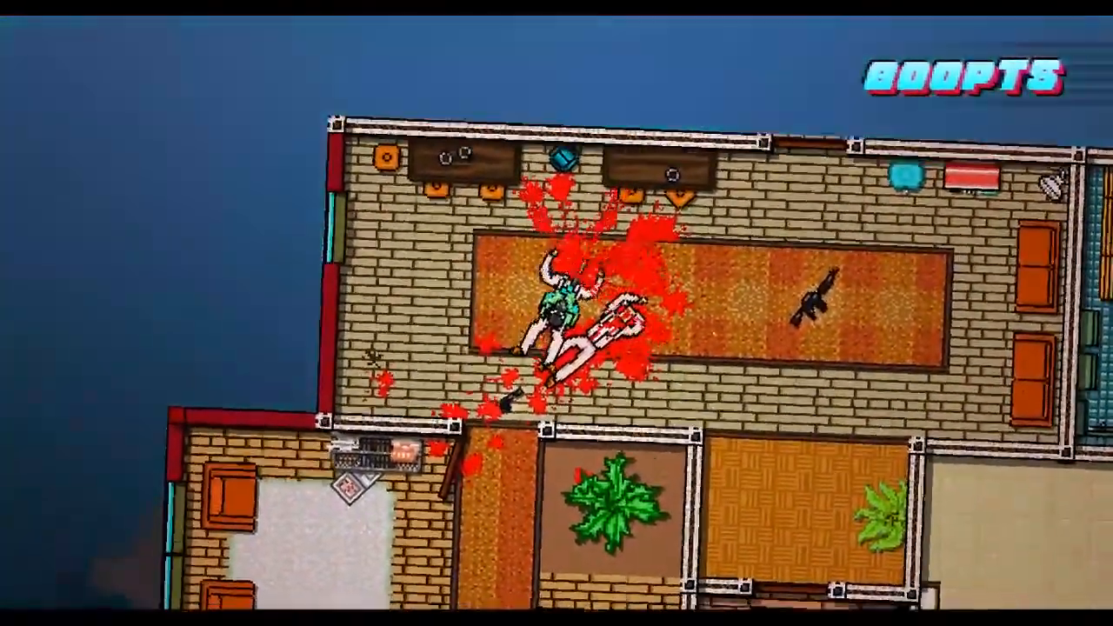
pyautogui.click(590, 355)
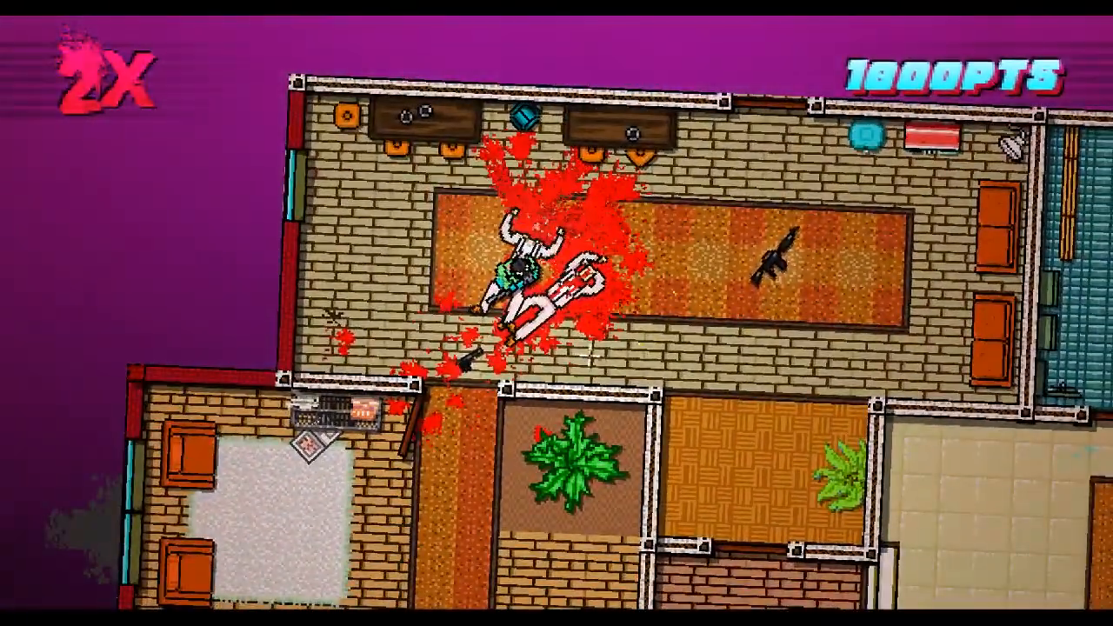
pyautogui.press('s')
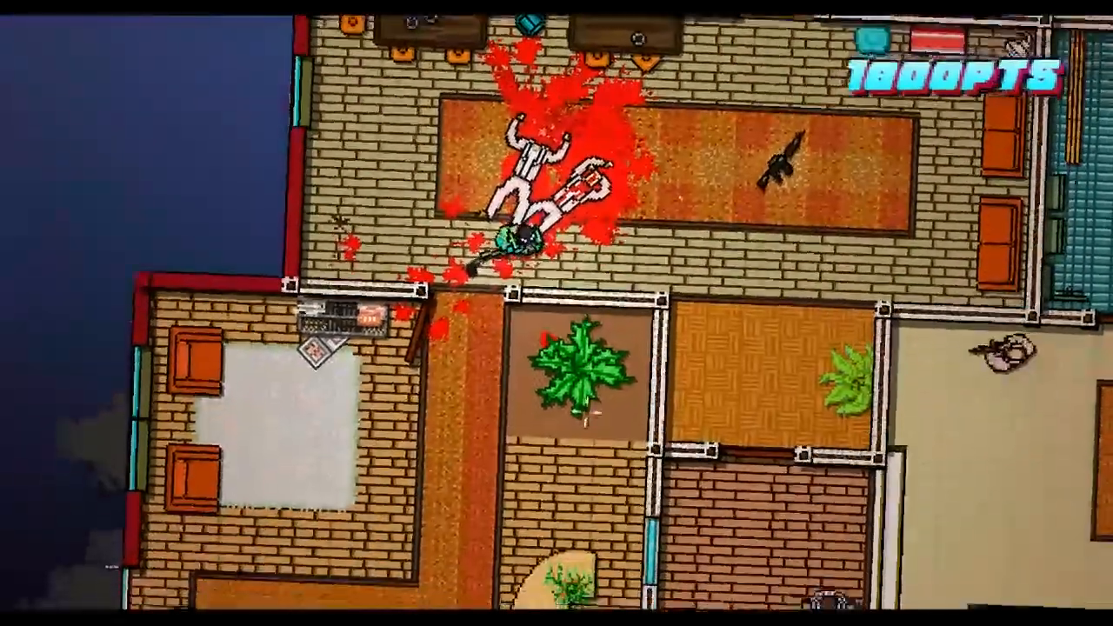
pyautogui.press('d')
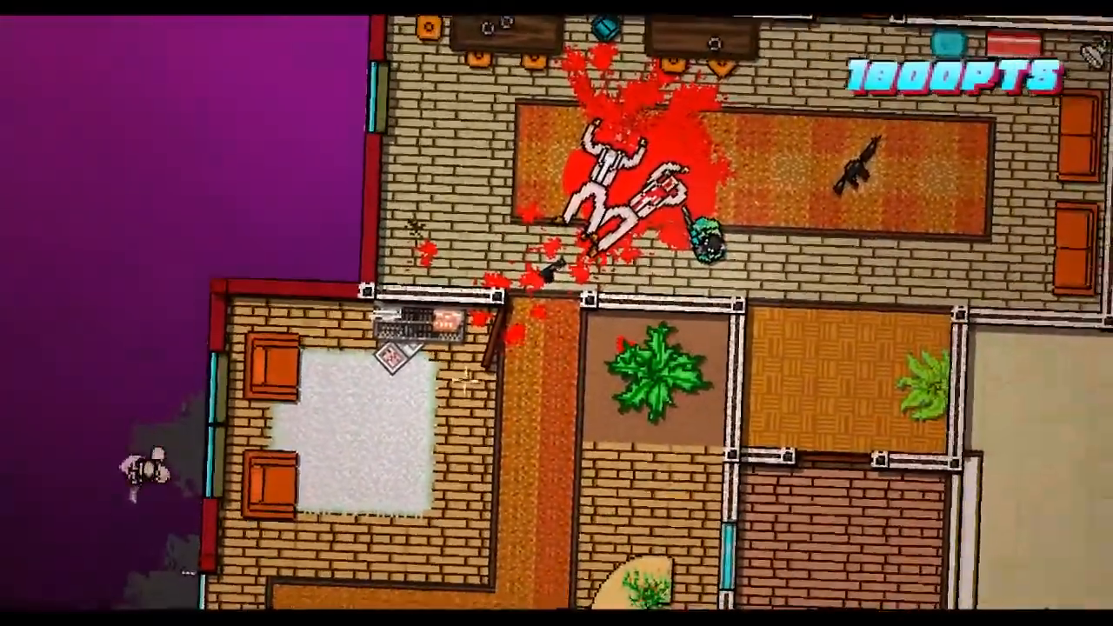
# Play on through the reception area and lounge, killing enemies with melee attacks to keep the points lettering changing
pyautogui.press('a')
pyautogui.press('s')
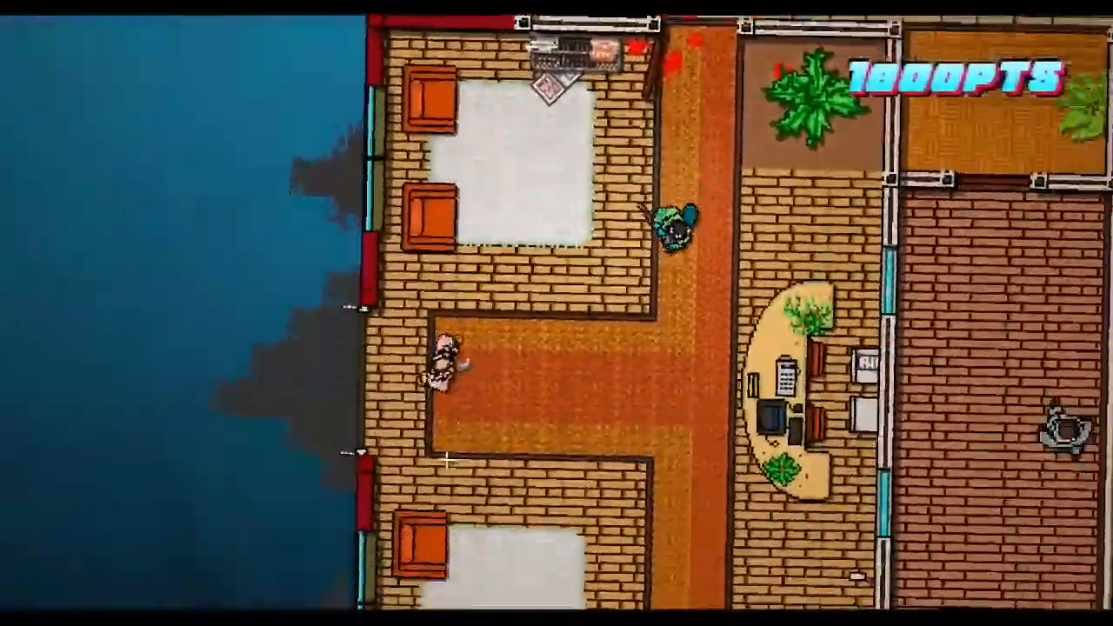
pyautogui.press('a')
pyautogui.press('s')
pyautogui.click(469, 461)
pyautogui.press('d')
pyautogui.press('s')
pyautogui.press('d')
pyautogui.press('s')
pyautogui.press('w')
pyautogui.press('s')
pyautogui.press('d')
pyautogui.click(636, 367)
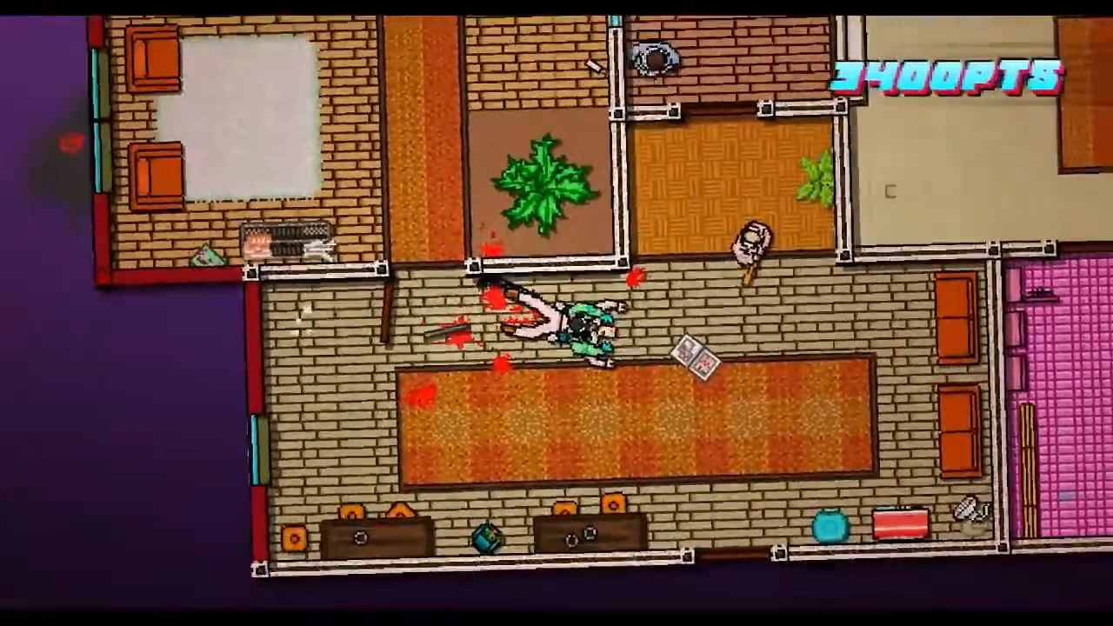
pyautogui.click(599, 326)
pyautogui.press('d')
pyautogui.click(599, 286)
pyautogui.press('w')
pyautogui.press('space')
pyautogui.press('s')
pyautogui.press('a')
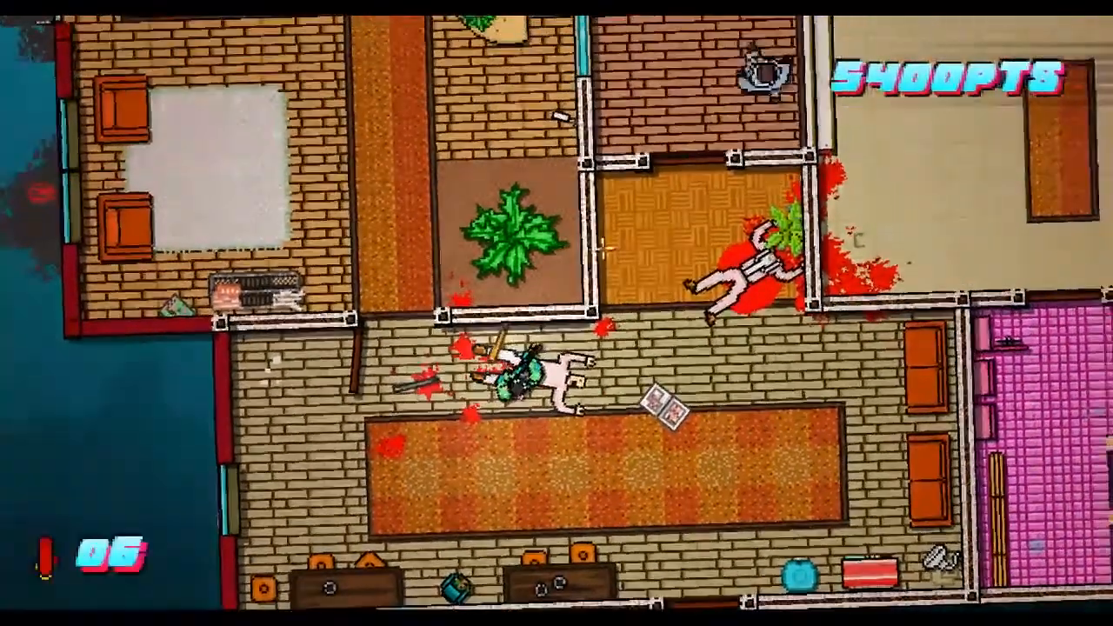
# Shoot the enemies around the brick corridor and hall to test the combo and score lettering, and leave the level
pyautogui.press('s')
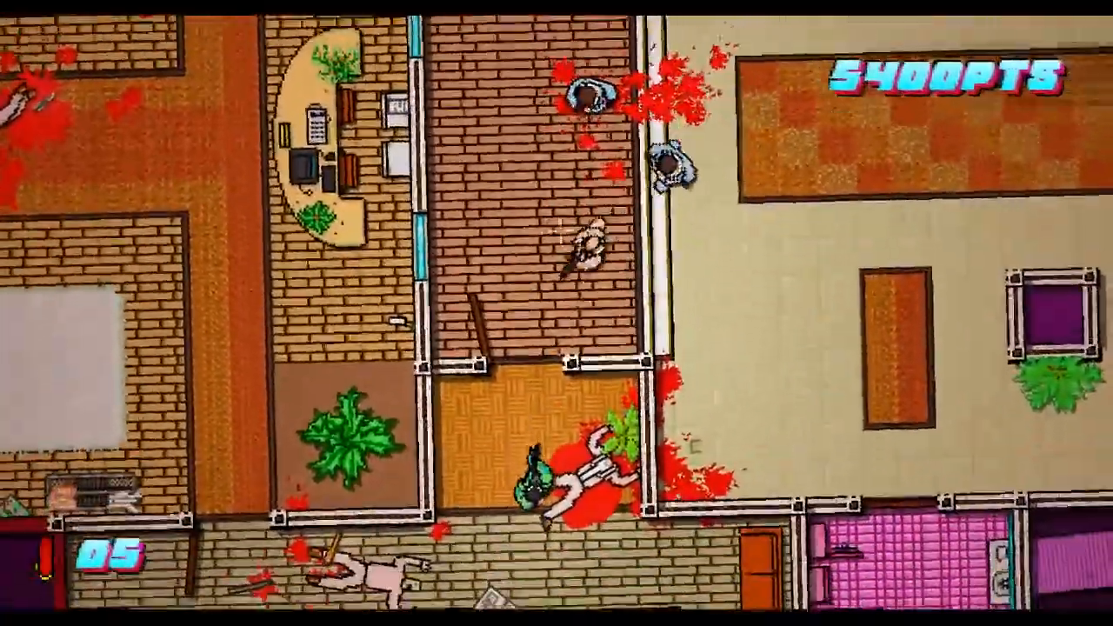
pyautogui.press('a')
pyautogui.click(674, 227)
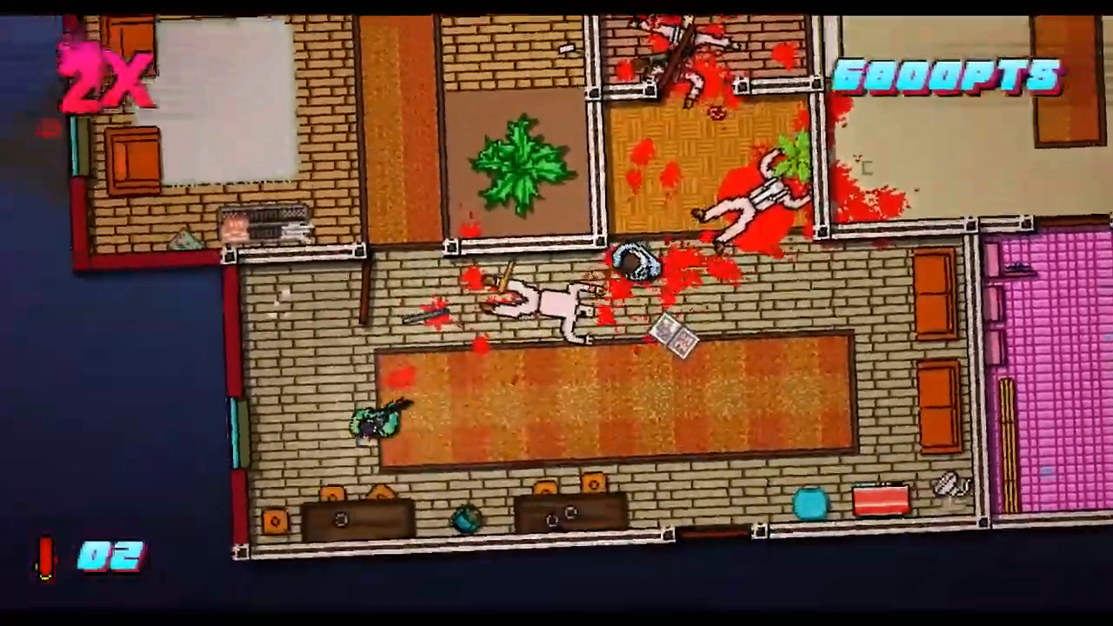
pyautogui.press('d')
pyautogui.press('w')
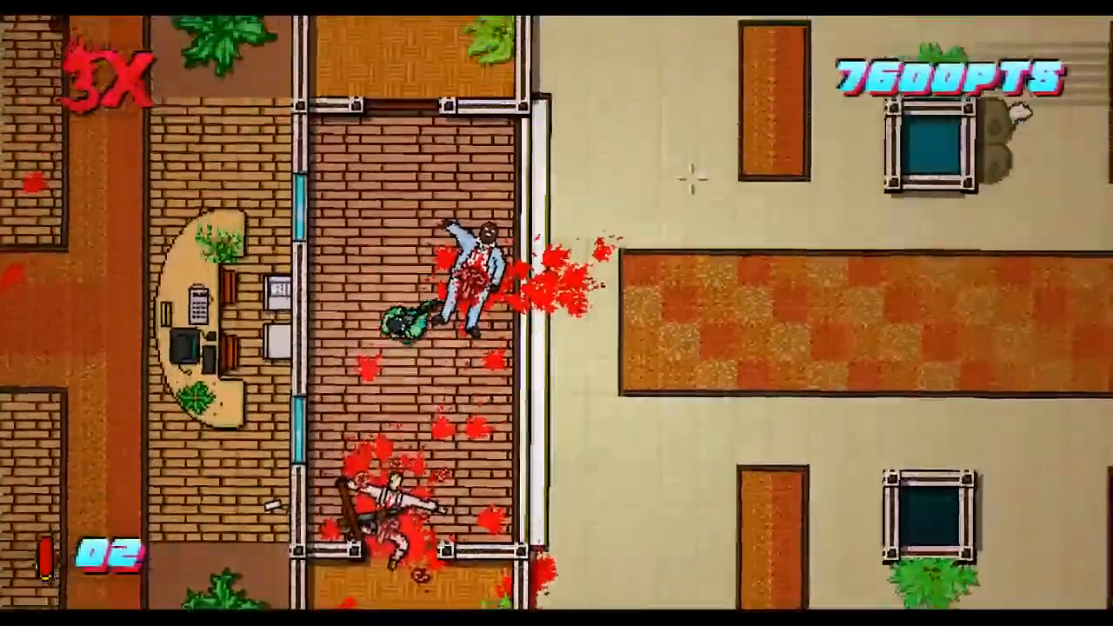
pyautogui.press('w')
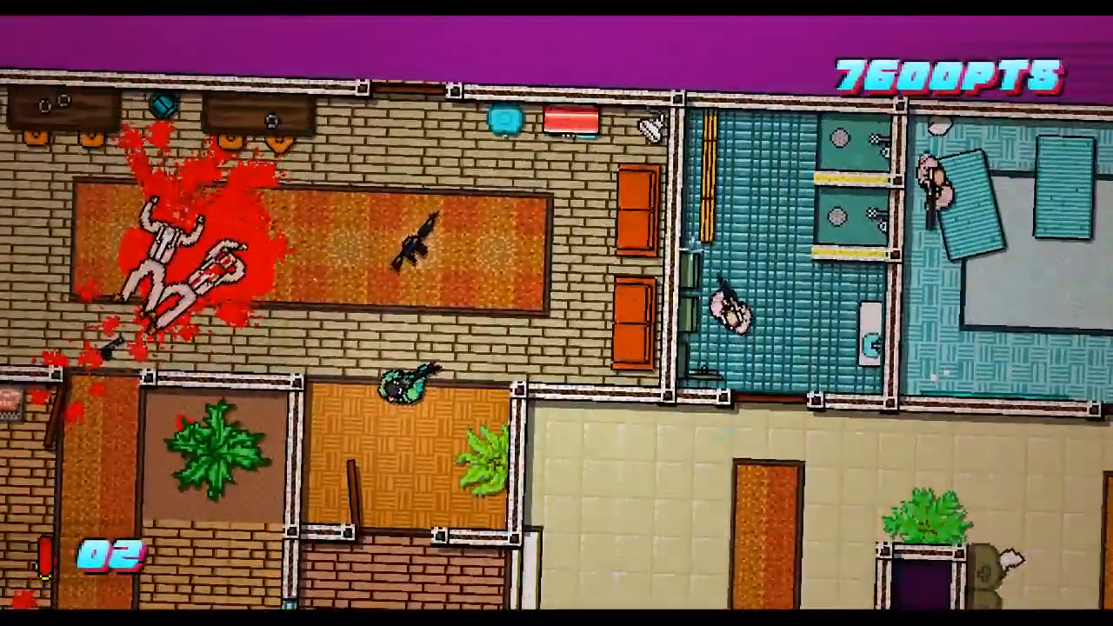
pyautogui.press('s')
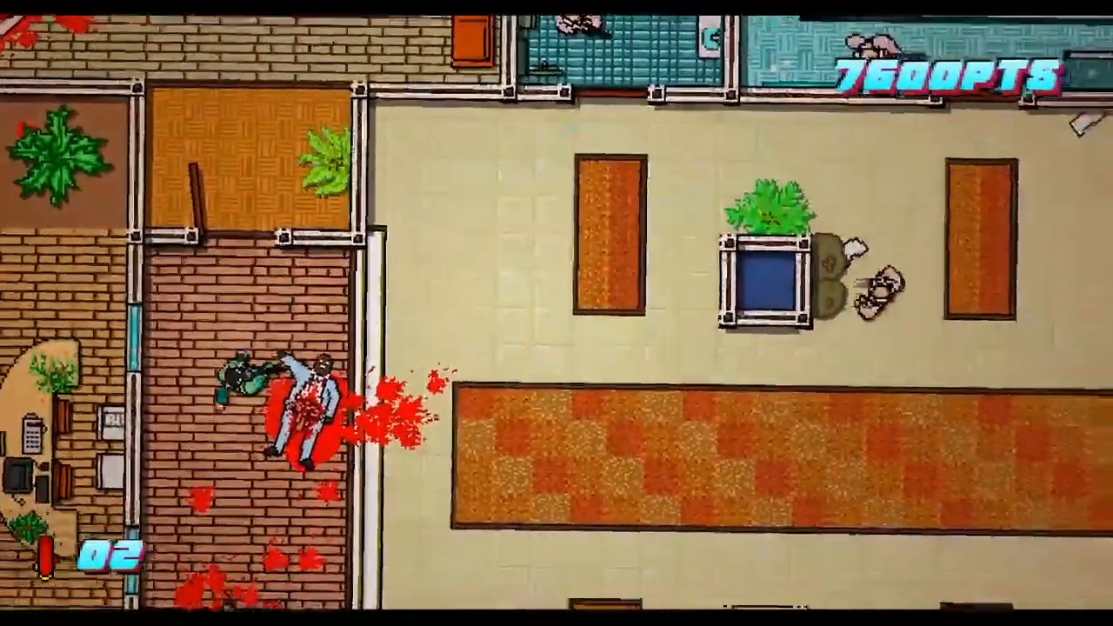
pyautogui.click(887, 259)
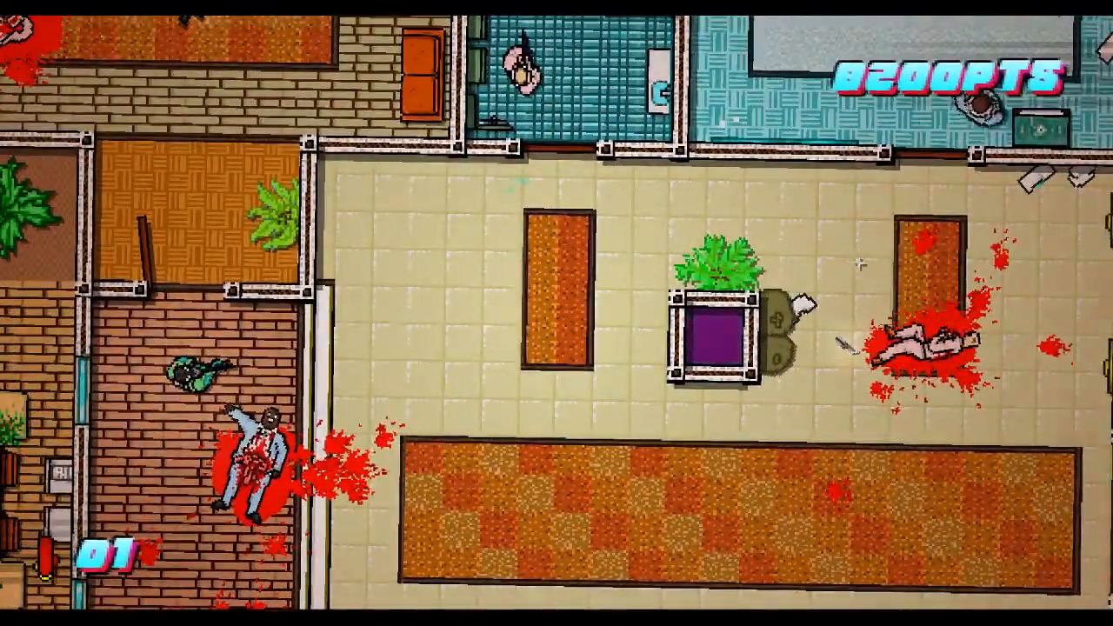
pyautogui.press('Escape')
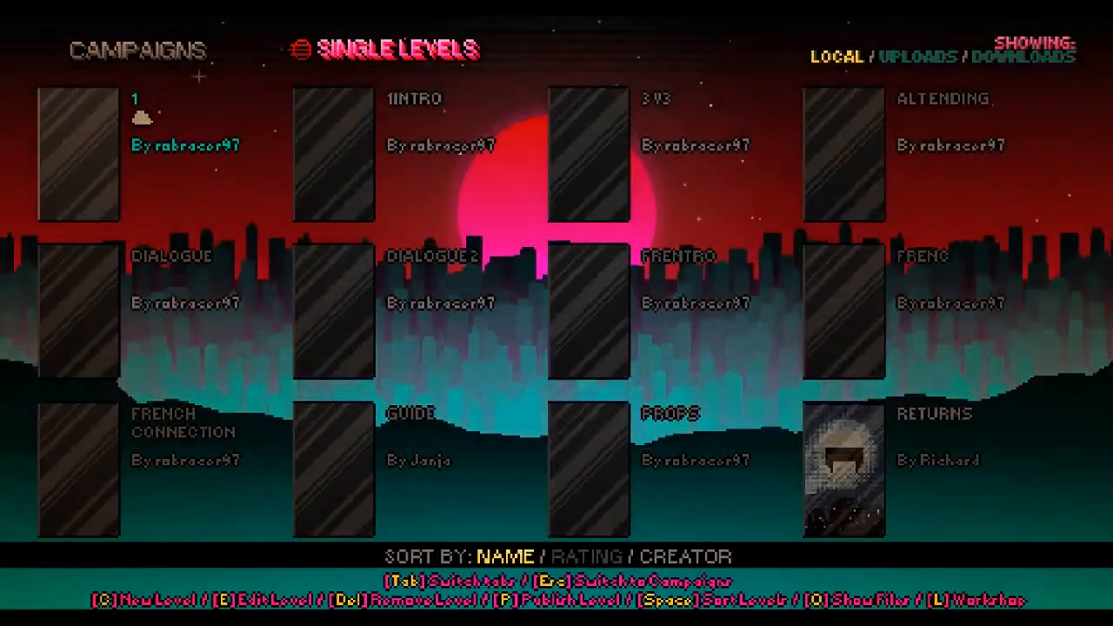
# Open the local single level DIALOGUE in the level editor
pyautogui.press('Right')
pyautogui.press('Right')
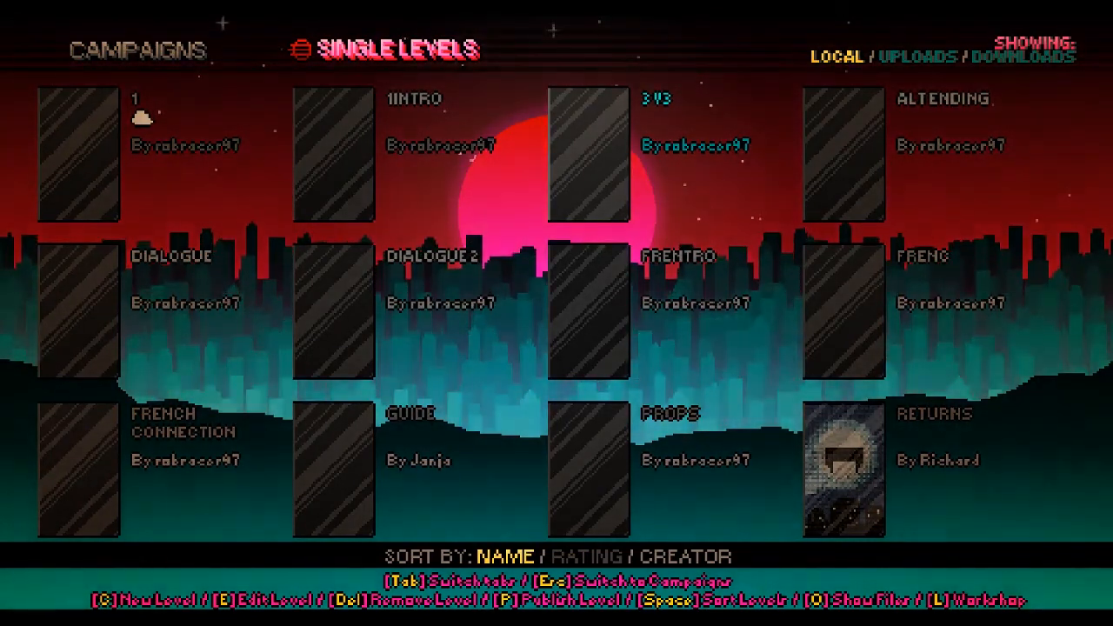
pyautogui.press('Down')
pyautogui.press('Left')
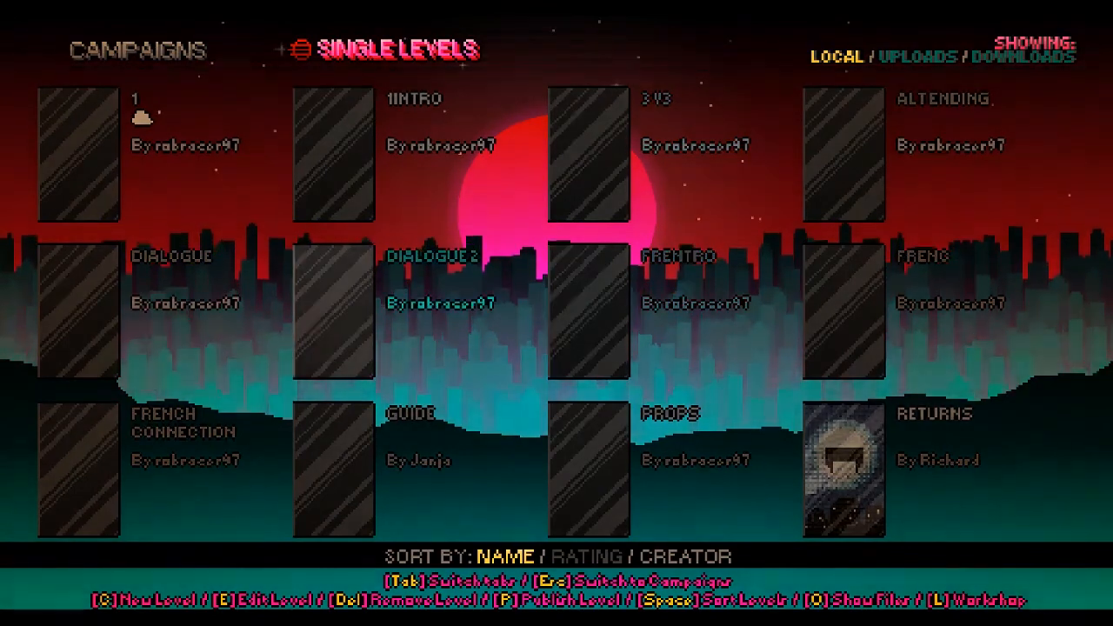
pyautogui.press('Left')
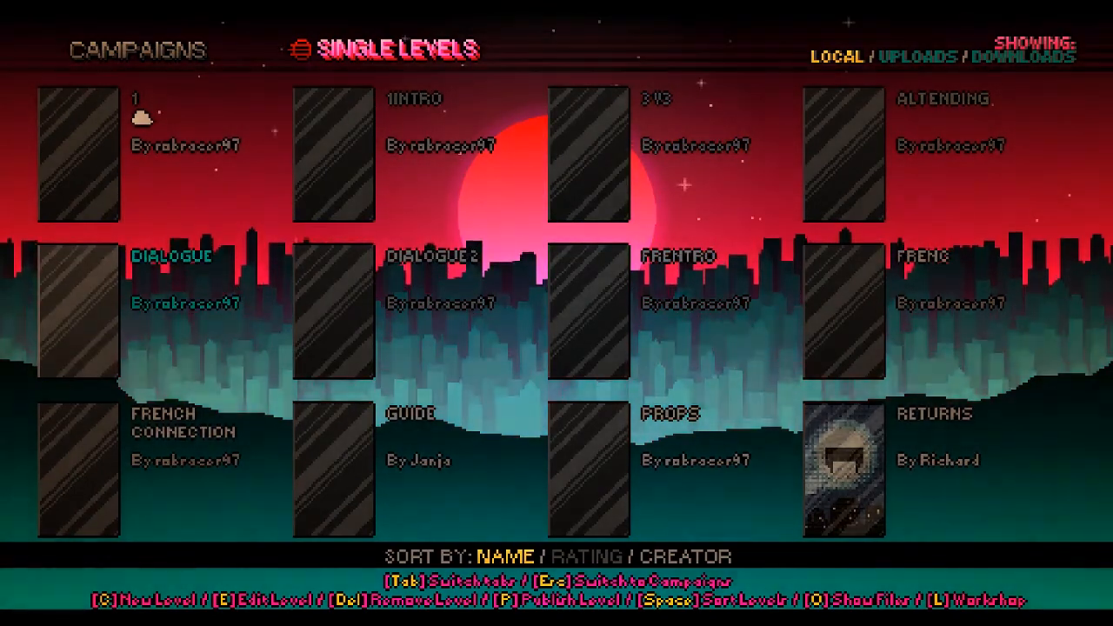
pyautogui.press('Return')
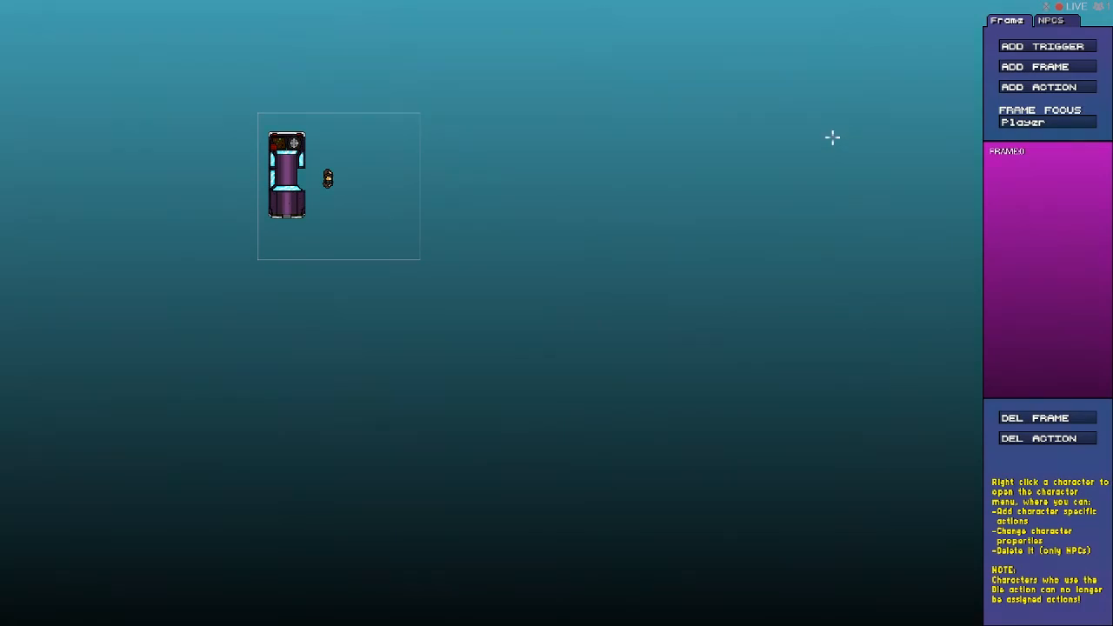
# Move The Cop's start point below the vehicle and place an NPC with the sprHarry sprite beside the vehicle
pyautogui.press('Escape')
pyautogui.click(879, 92)
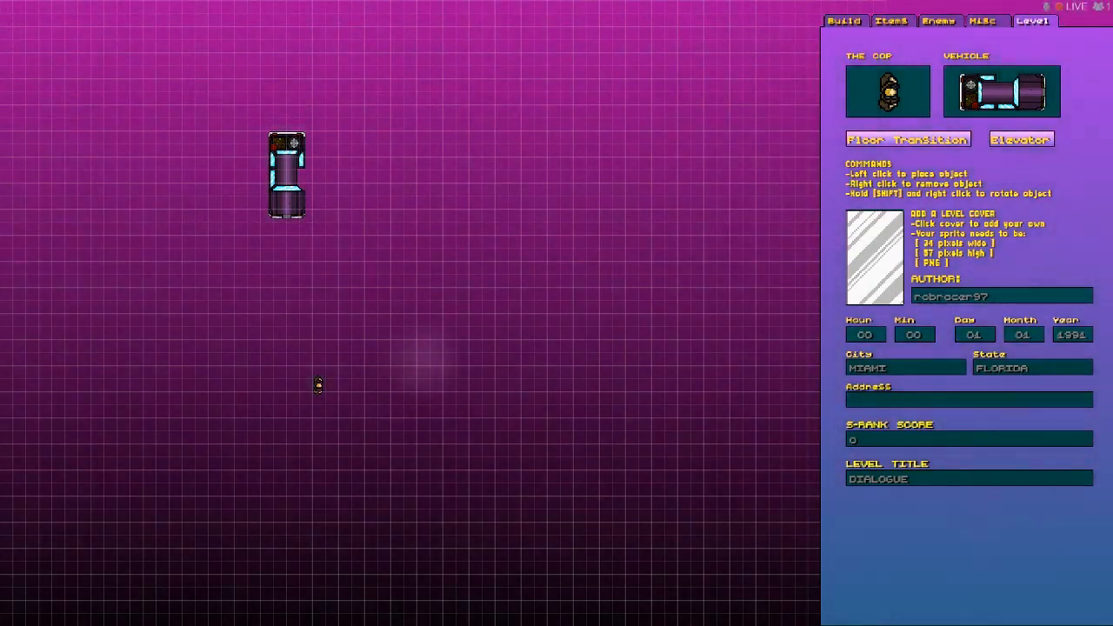
pyautogui.press('F2')
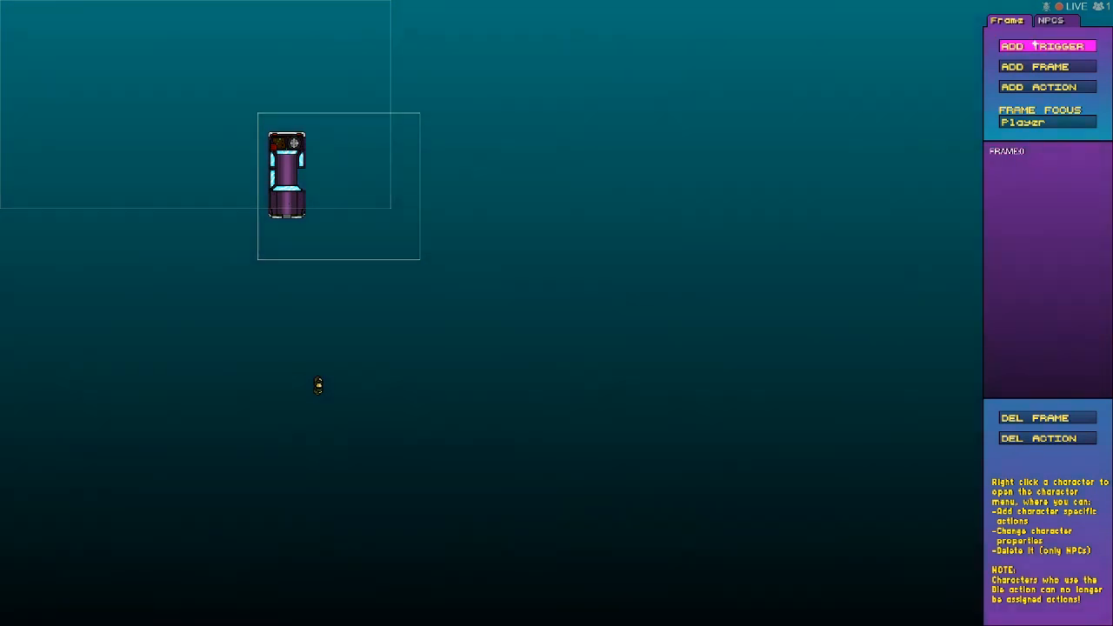
pyautogui.click(1049, 20)
pyautogui.click(1043, 145)
pyautogui.scroll(10, 991, 235)
pyautogui.scroll(-15, 985, 224)
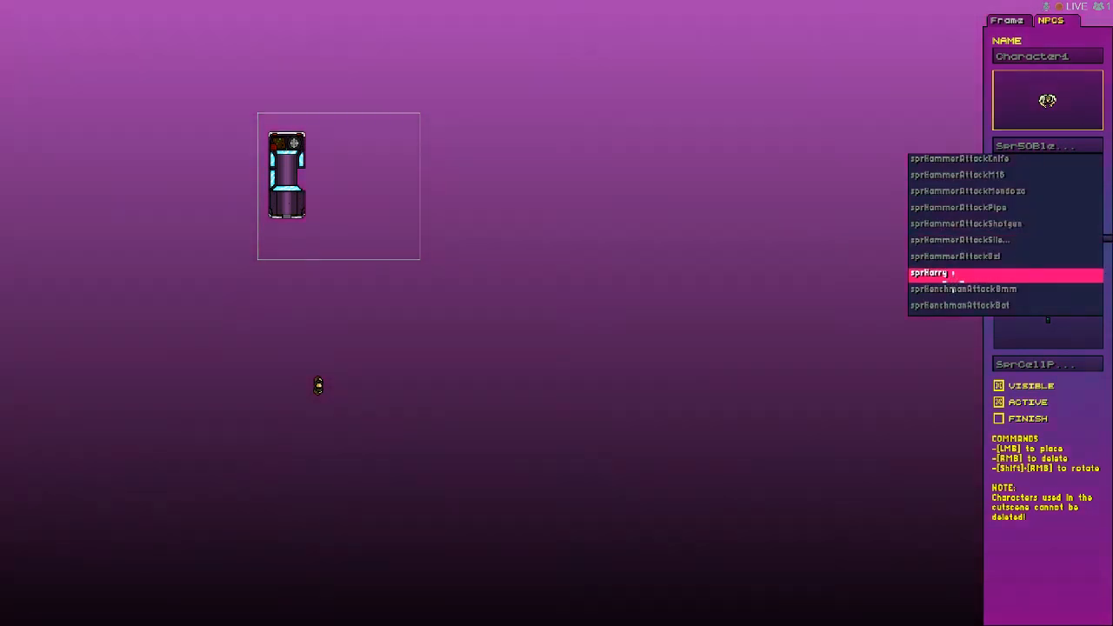
pyautogui.click(946, 275)
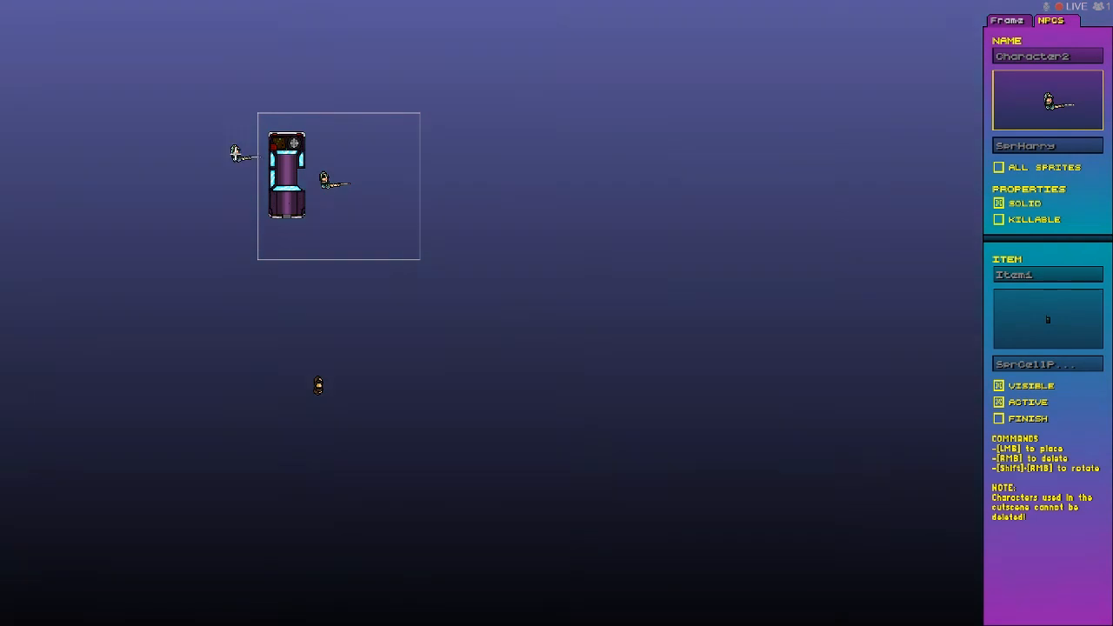
# Save the level, overwriting the existing DIALOGUE level
pyautogui.click(22, 6)
pyautogui.click(39, 35)
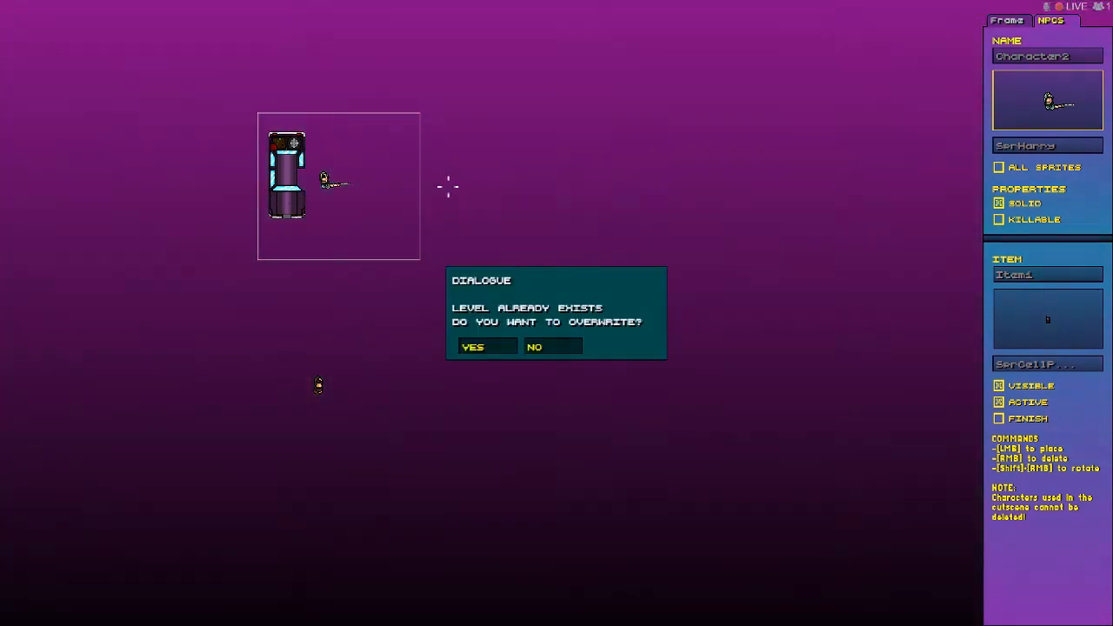
pyautogui.click(480, 350)
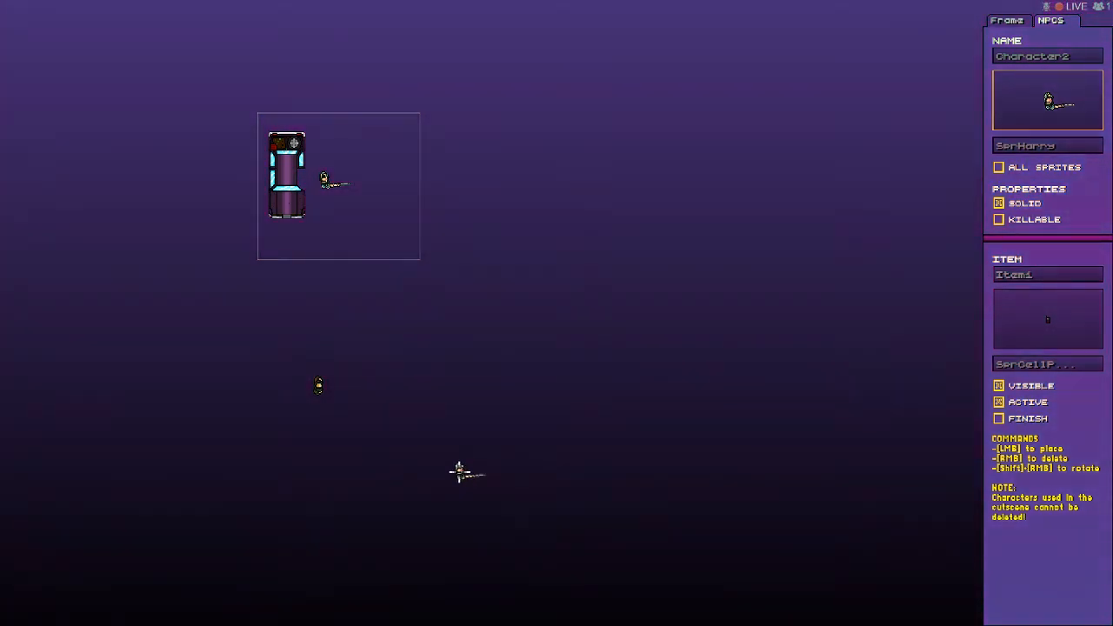
# Add a second floor to the level and cover a large rectangle of it with dark blue floor tiles
pyautogui.click(111, 6)
pyautogui.click(116, 23)
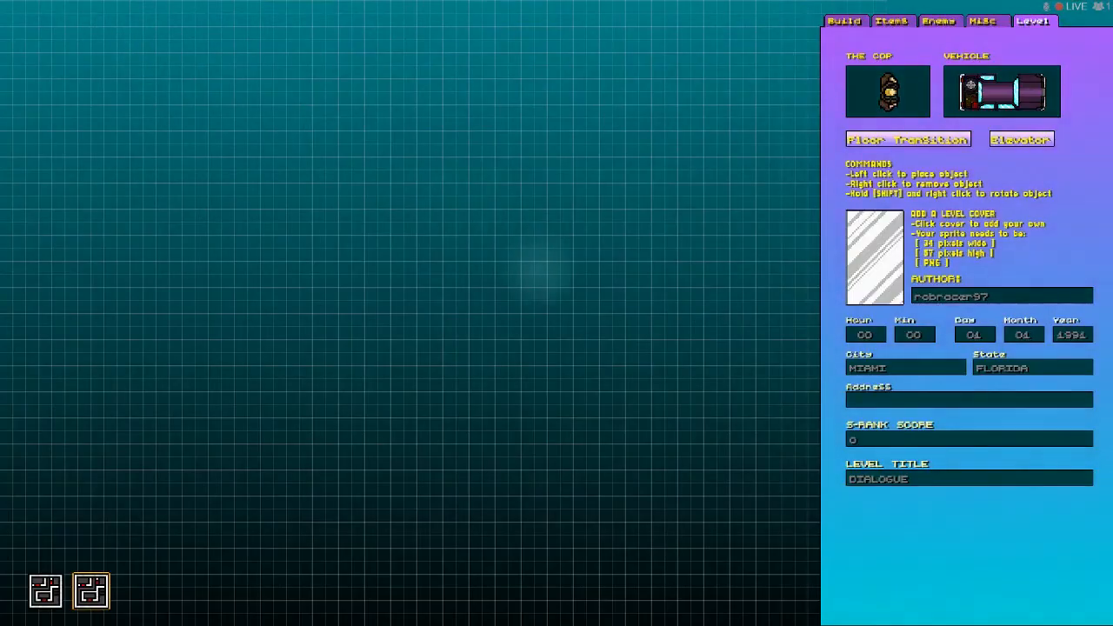
pyautogui.click(848, 21)
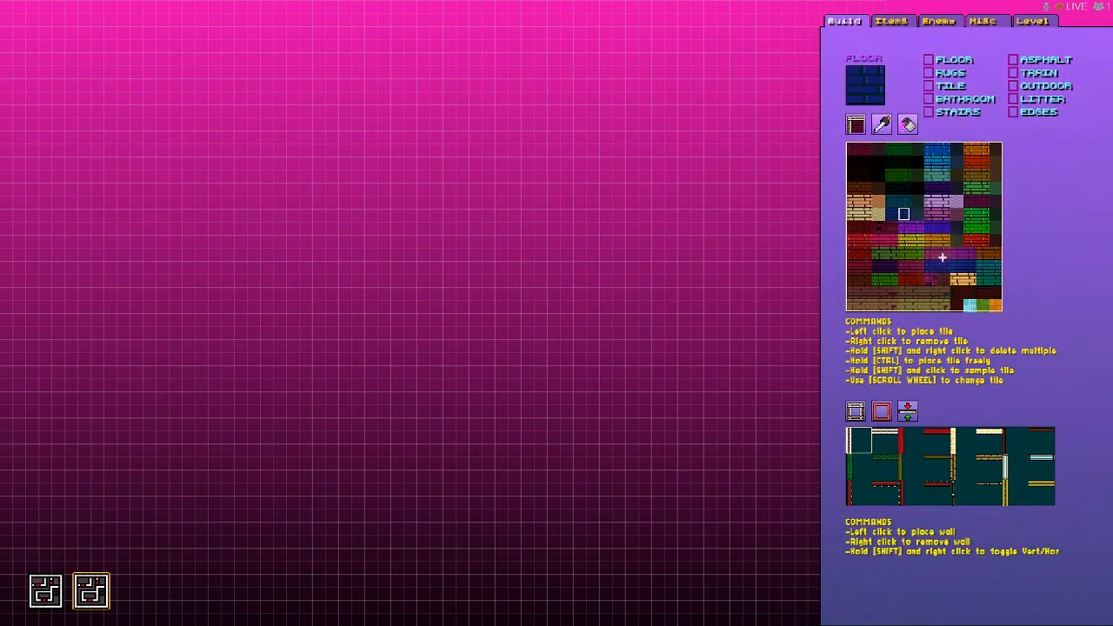
pyautogui.moveTo(633, 97); pyautogui.dragTo(54, 508)
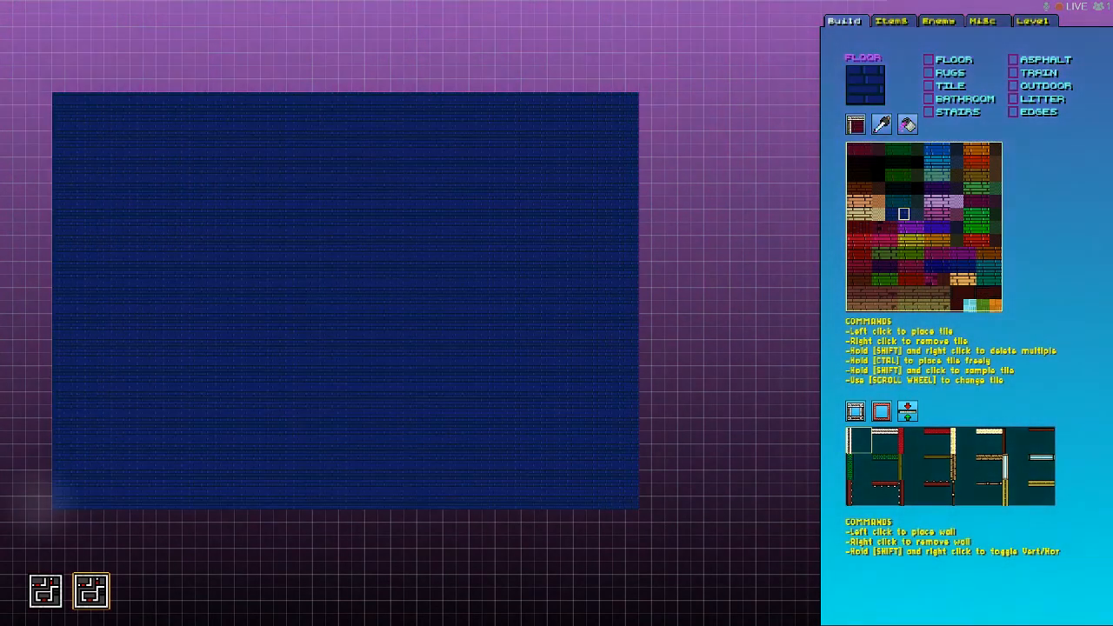
# Return to the first floor and place an elevator near The Cop that leads to floor 2
pyautogui.press('pagedown')
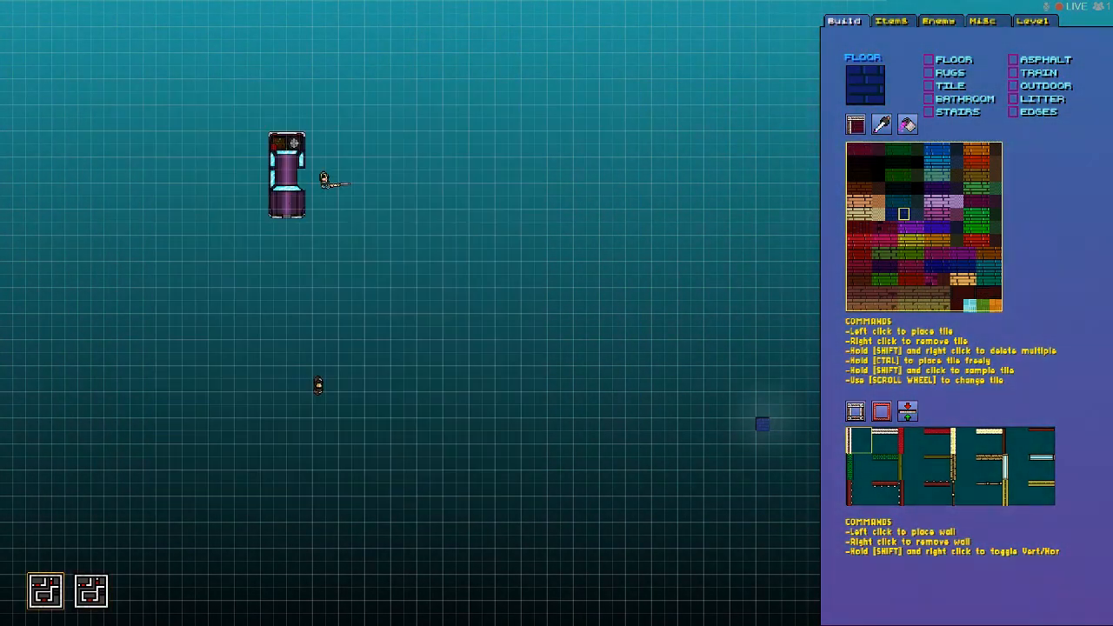
pyautogui.click(1033, 21)
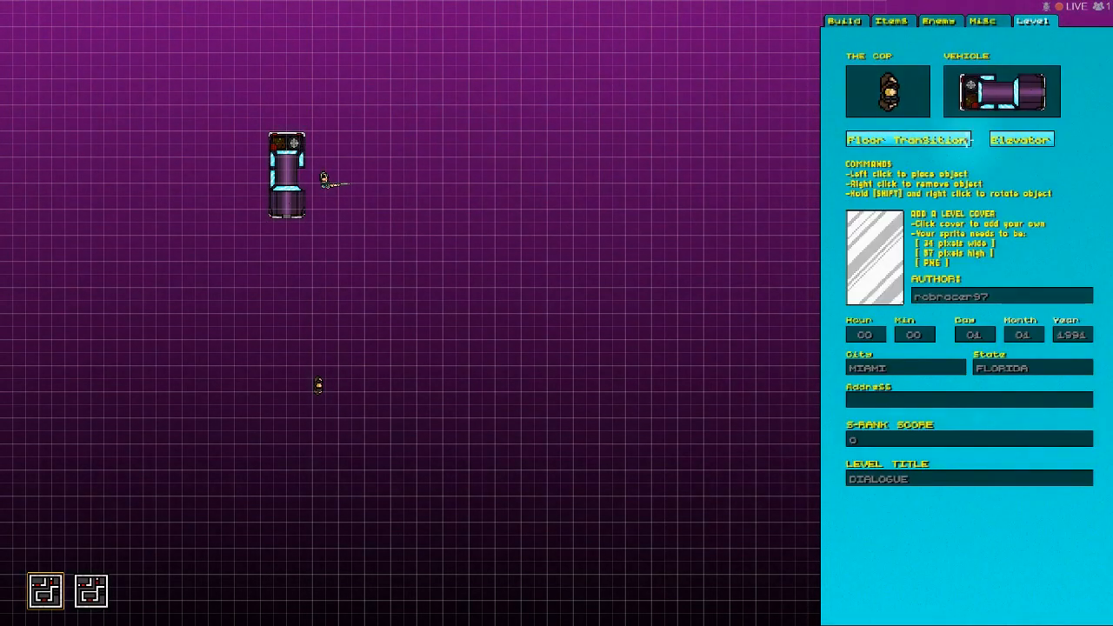
pyautogui.click(968, 141)
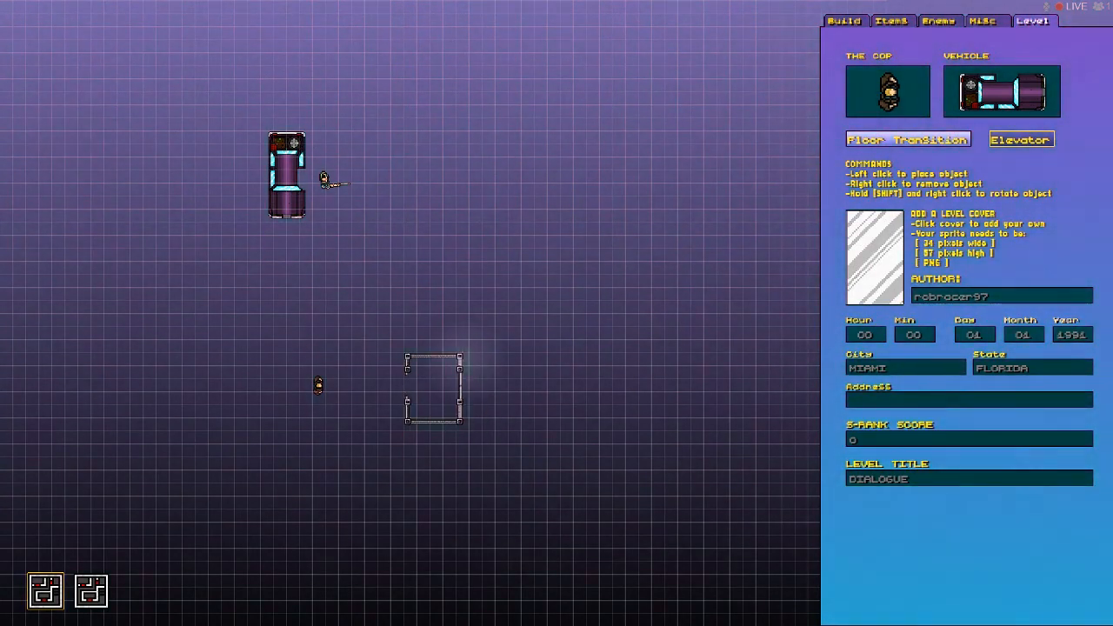
pyautogui.click(474, 359)
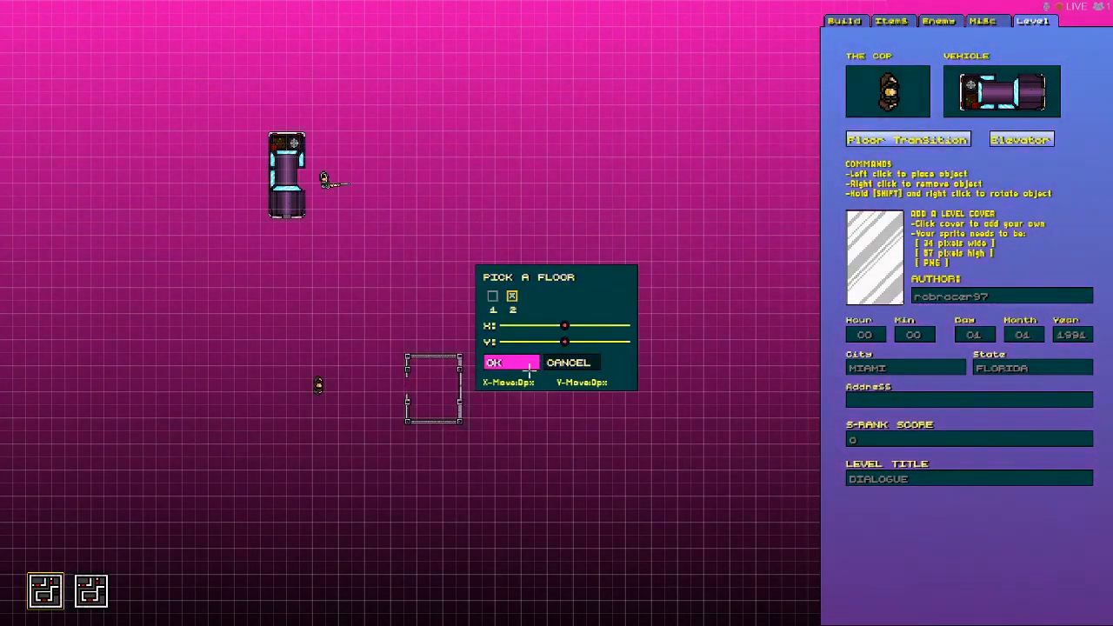
pyautogui.click(494, 363)
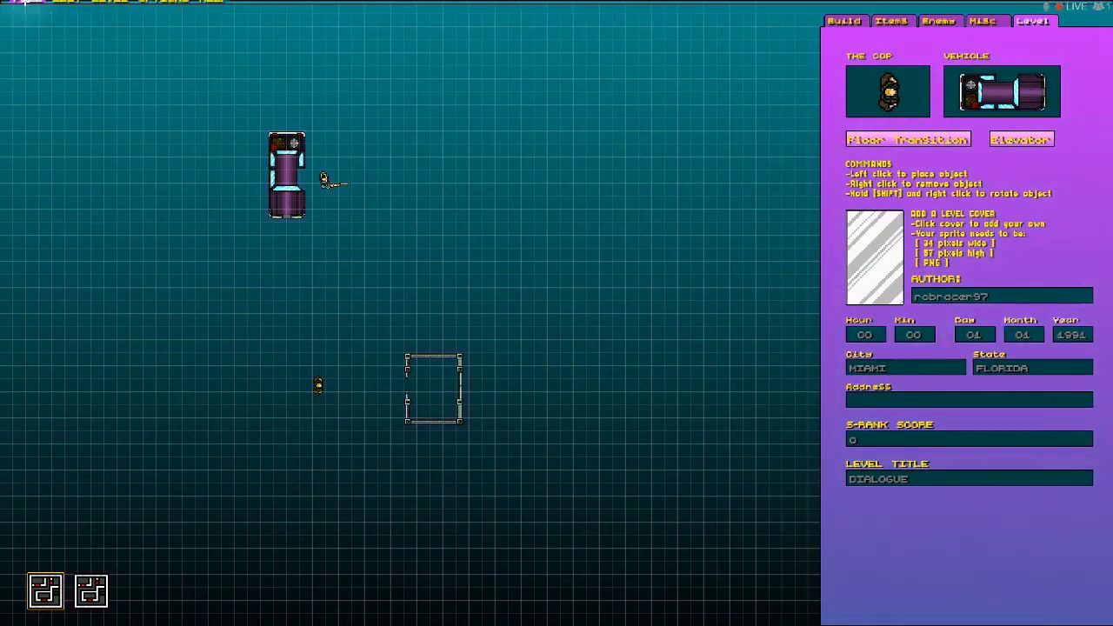
# Open the first floor's cutscene editor and set the focus of frame 0 to Character1
pyautogui.press('Tab')
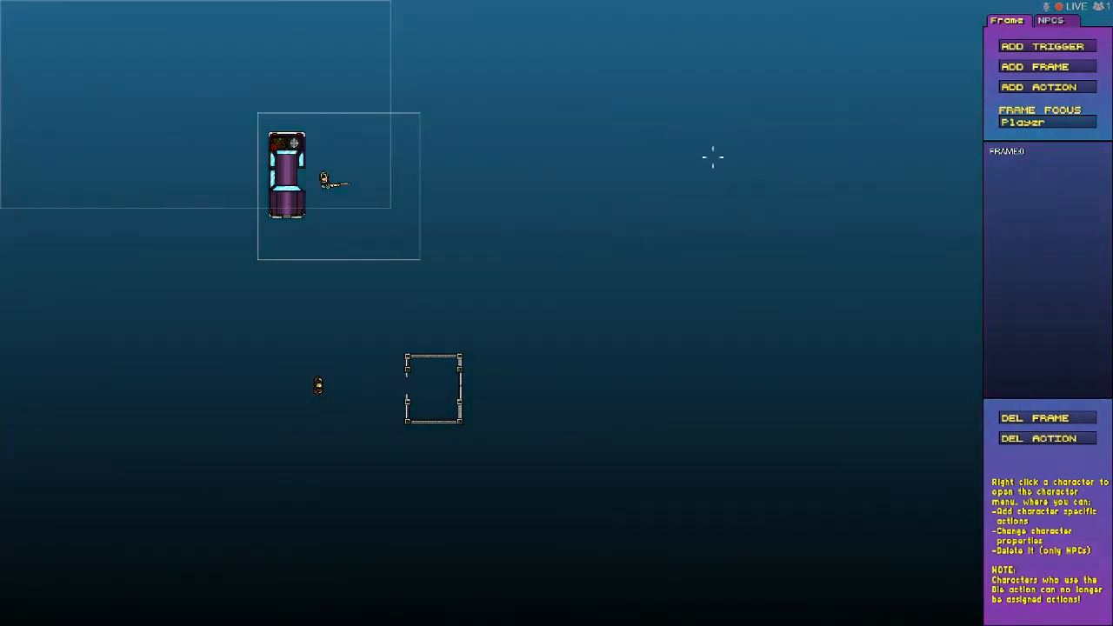
pyautogui.click(1062, 122)
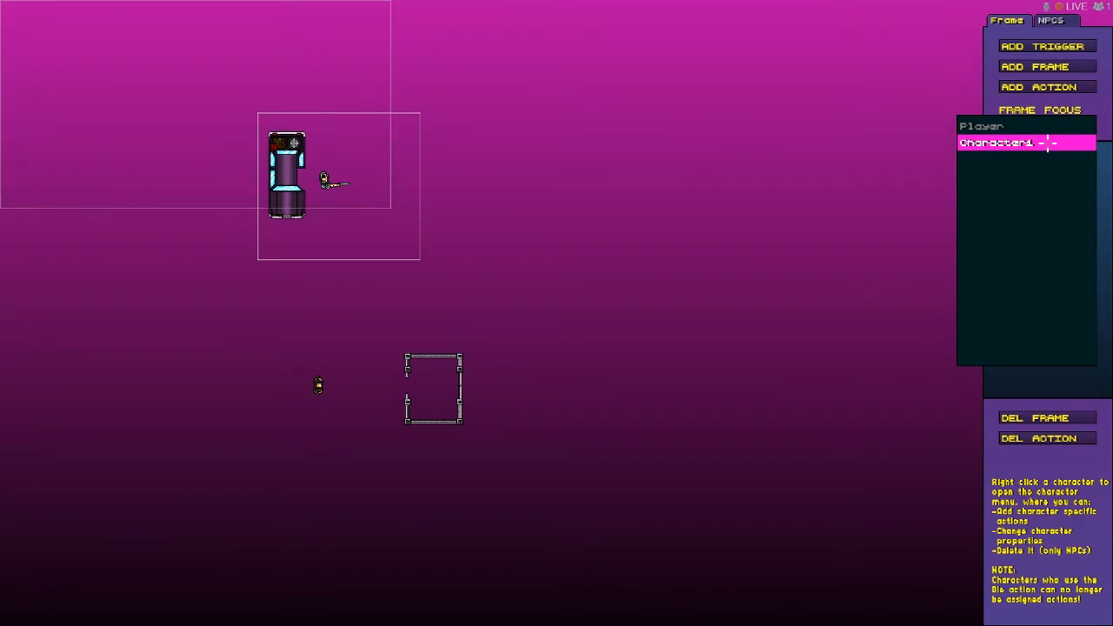
pyautogui.click(1052, 142)
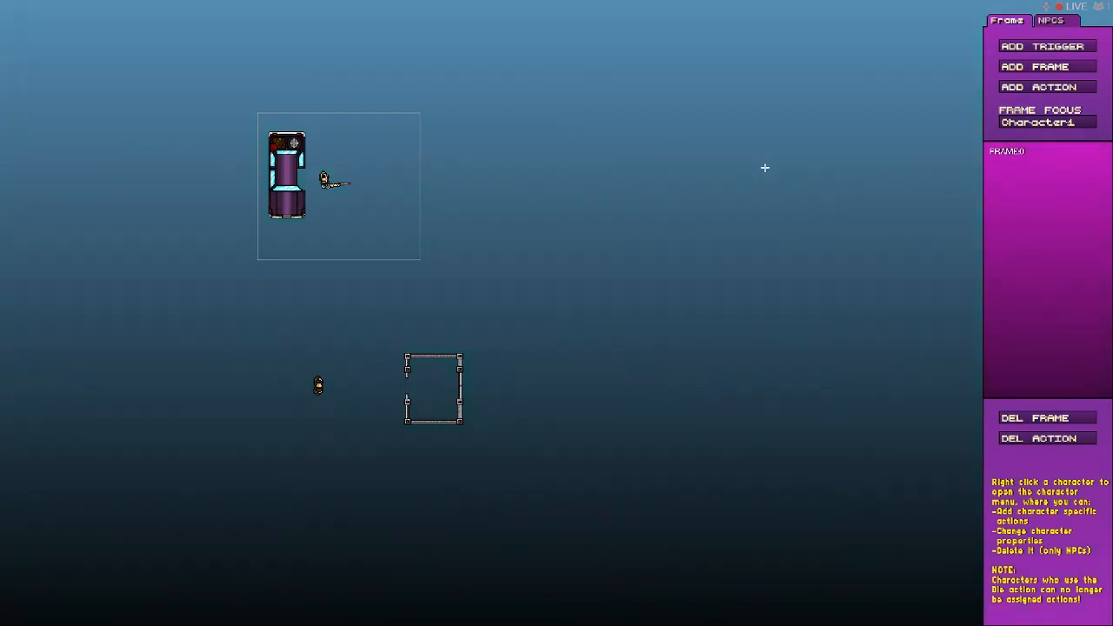
# Return to the level layout and move The Cop's start point right beside the elevator's open side
pyautogui.click(1048, 21)
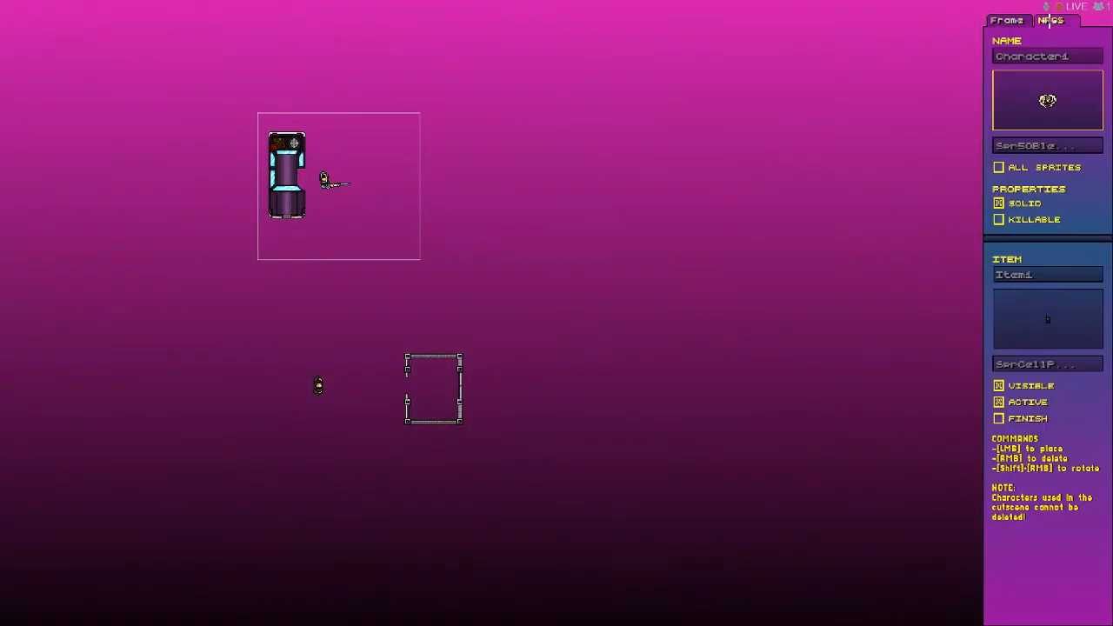
pyautogui.press('Escape')
pyautogui.click(913, 105)
pyautogui.rightClick(308, 379)
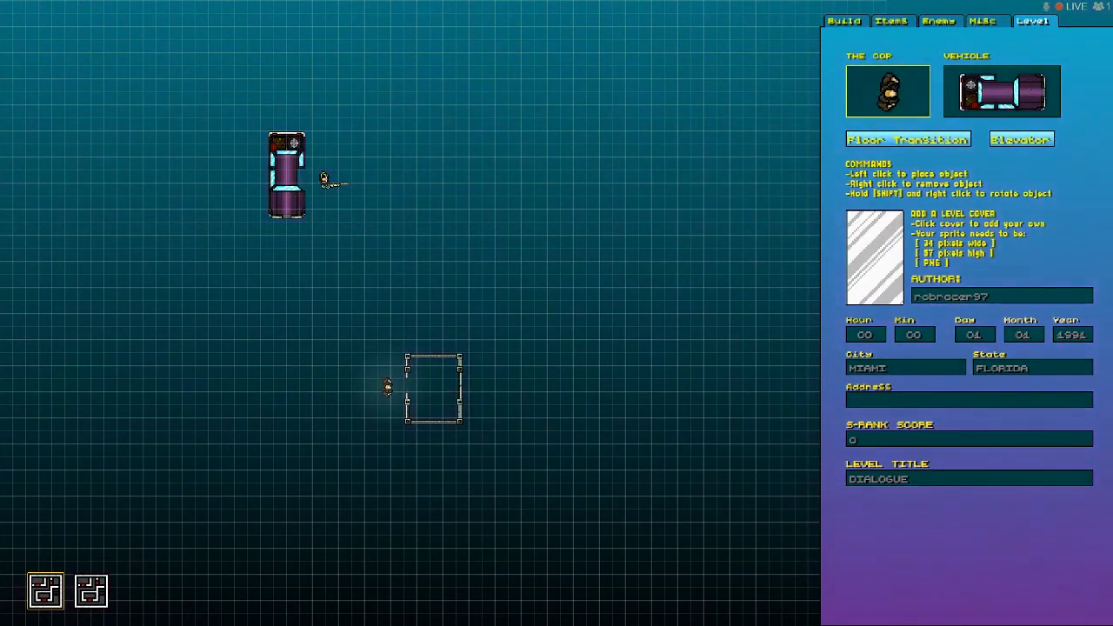
# Add a dialogue action to frame 0 spoken by Character1 with the first line "IT BE COOL IT I TEPEPORTED RN"
pyautogui.press('Escape')
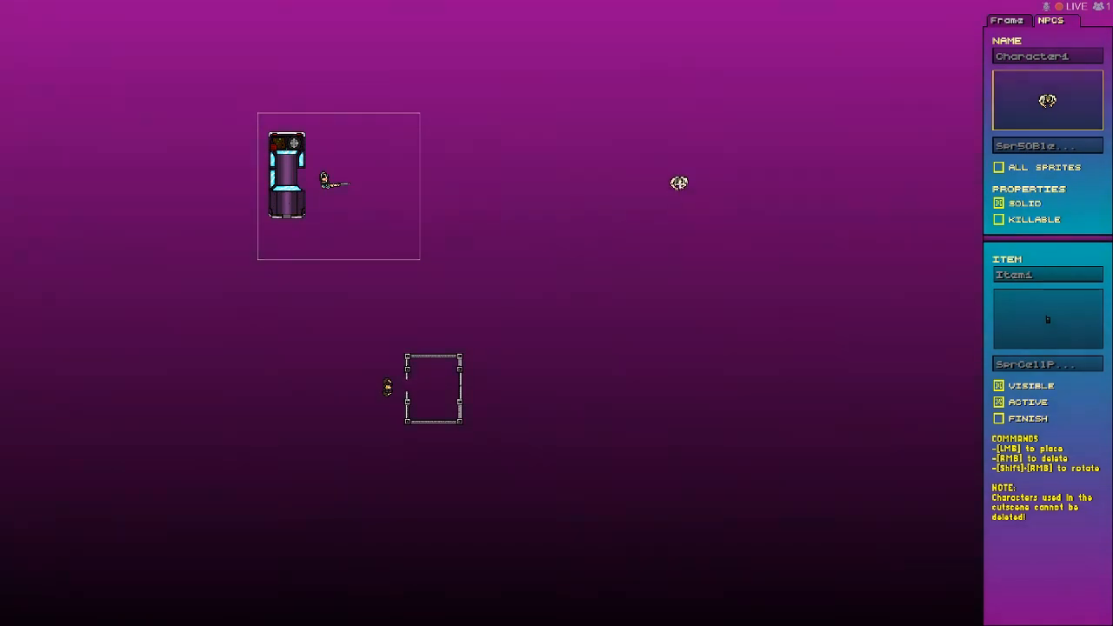
pyautogui.click(1007, 19)
pyautogui.click(1044, 86)
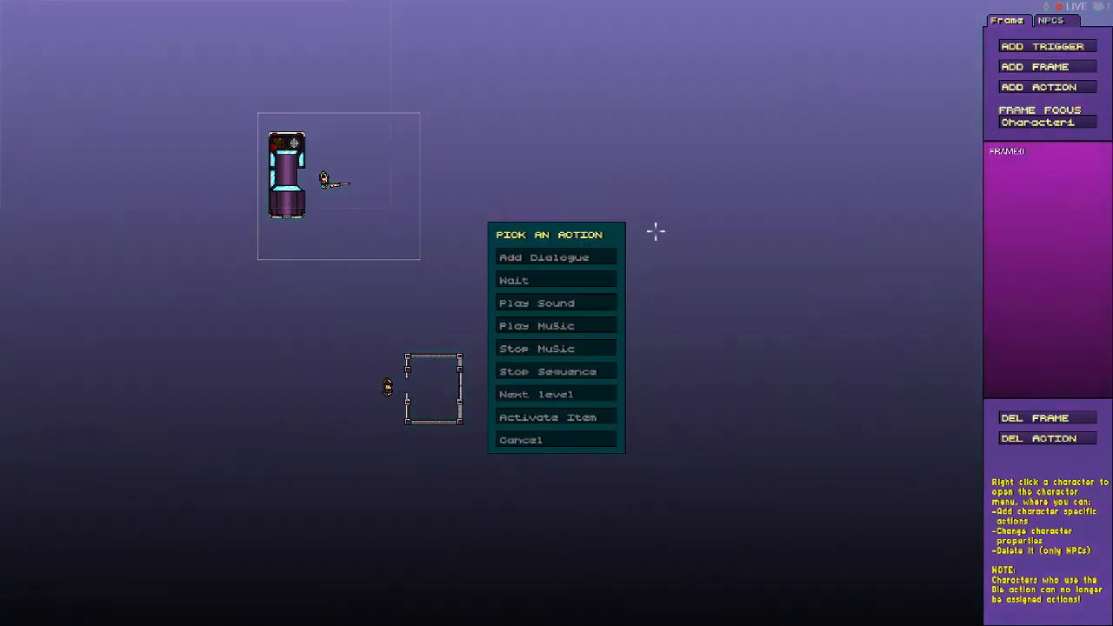
pyautogui.click(576, 258)
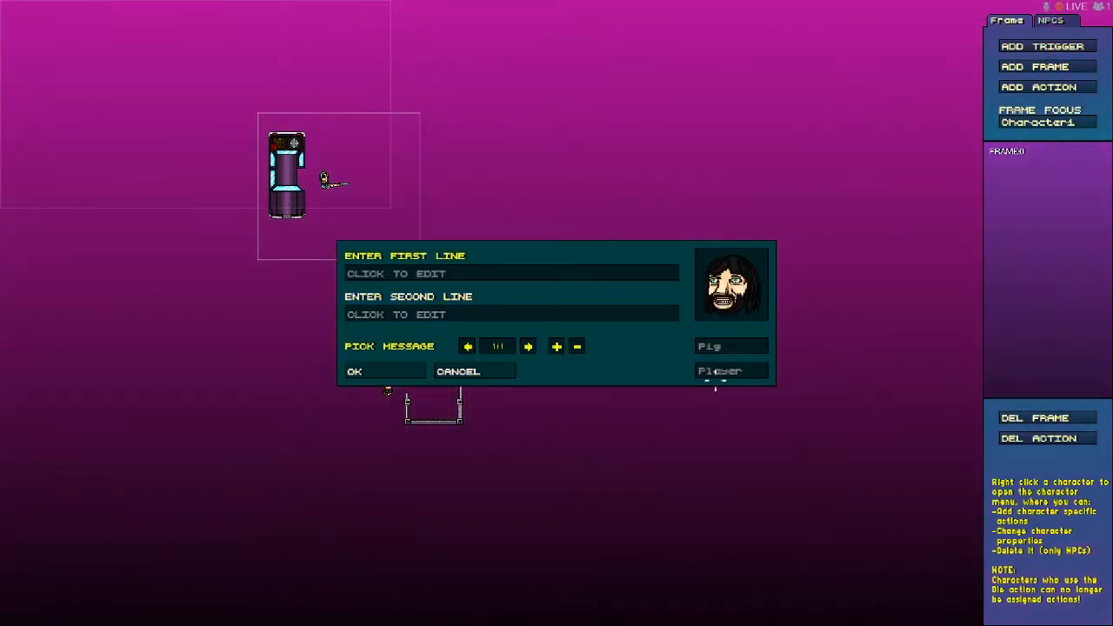
pyautogui.click(731, 346)
pyautogui.click(735, 387)
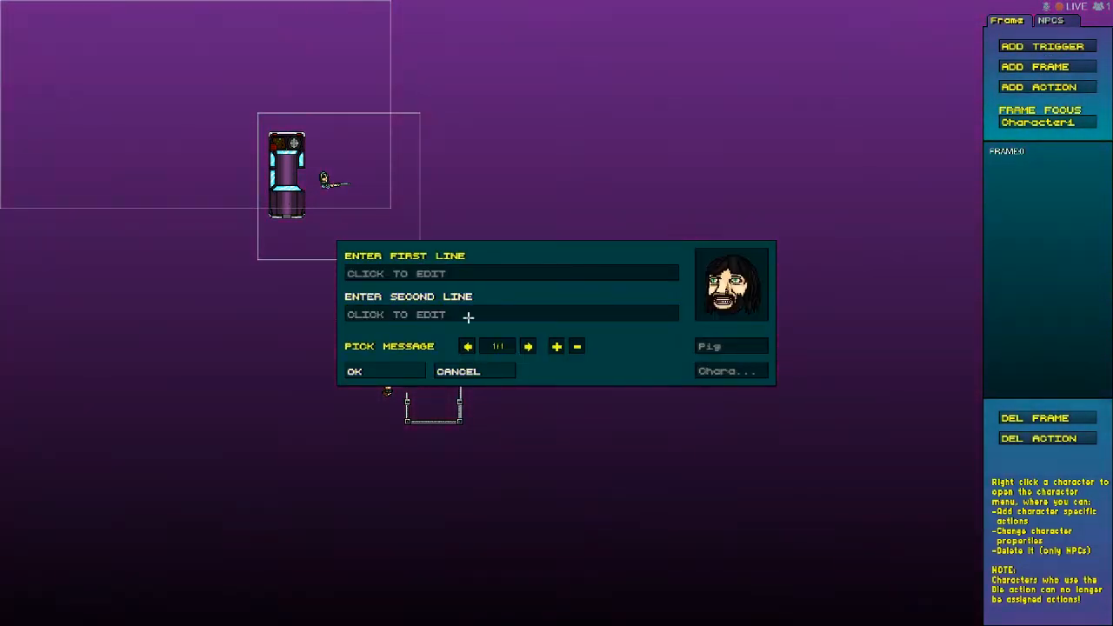
pyautogui.click(455, 270)
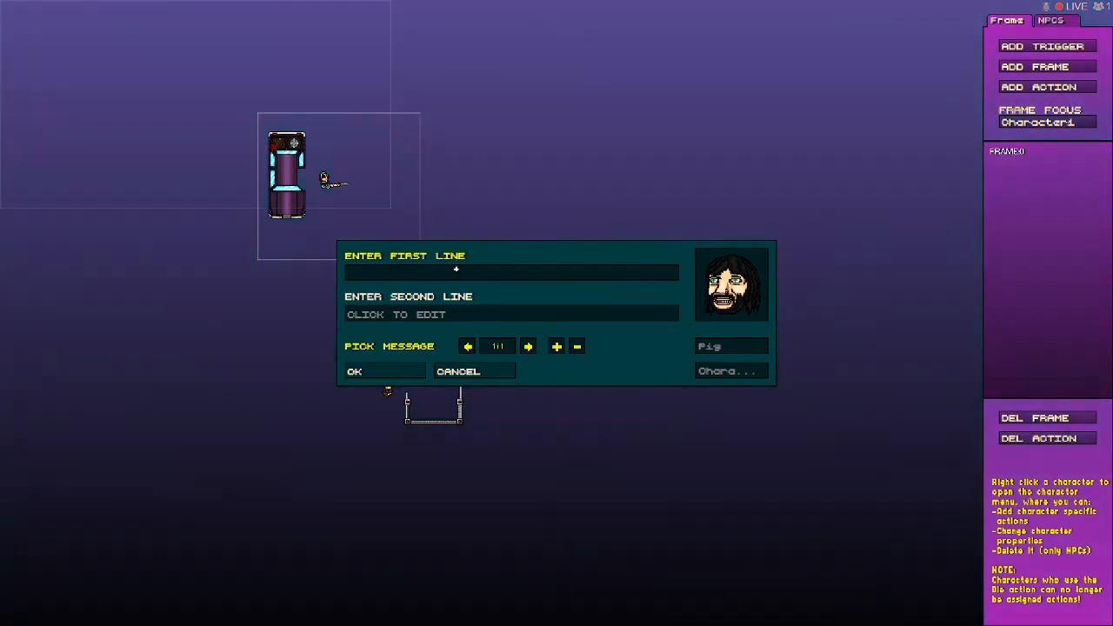
pyautogui.write('IT BE COOL')
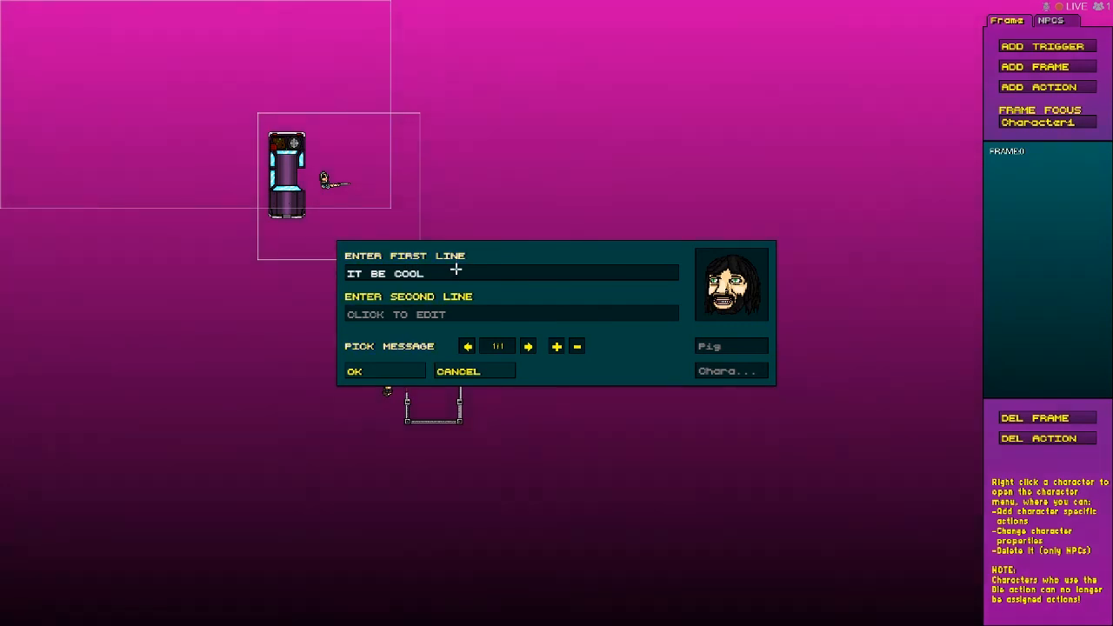
pyautogui.write(' IT I TEPEPORTED')
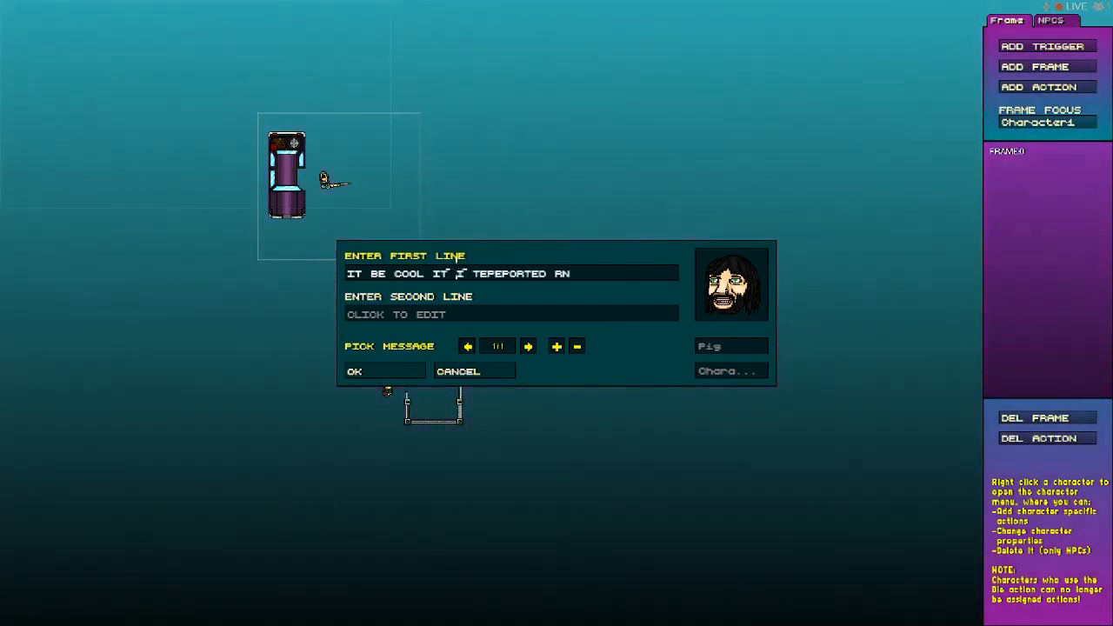
pyautogui.write(' AN')
pyautogui.click(357, 371)
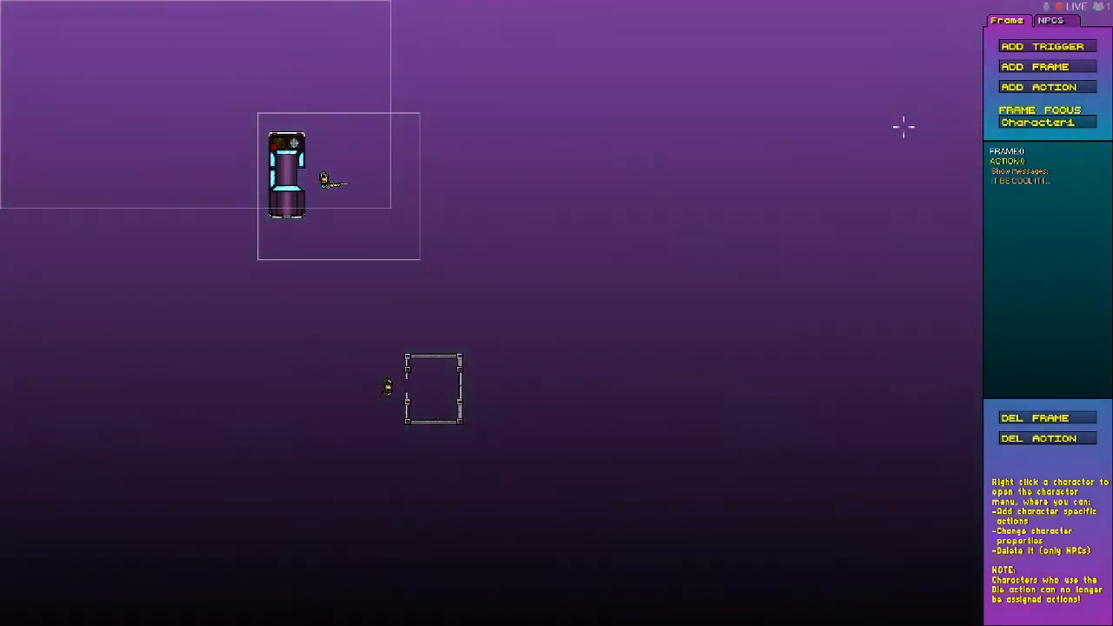
# Add a second cutscene frame in which the player walks from the start point into the elevator
pyautogui.click(1020, 64)
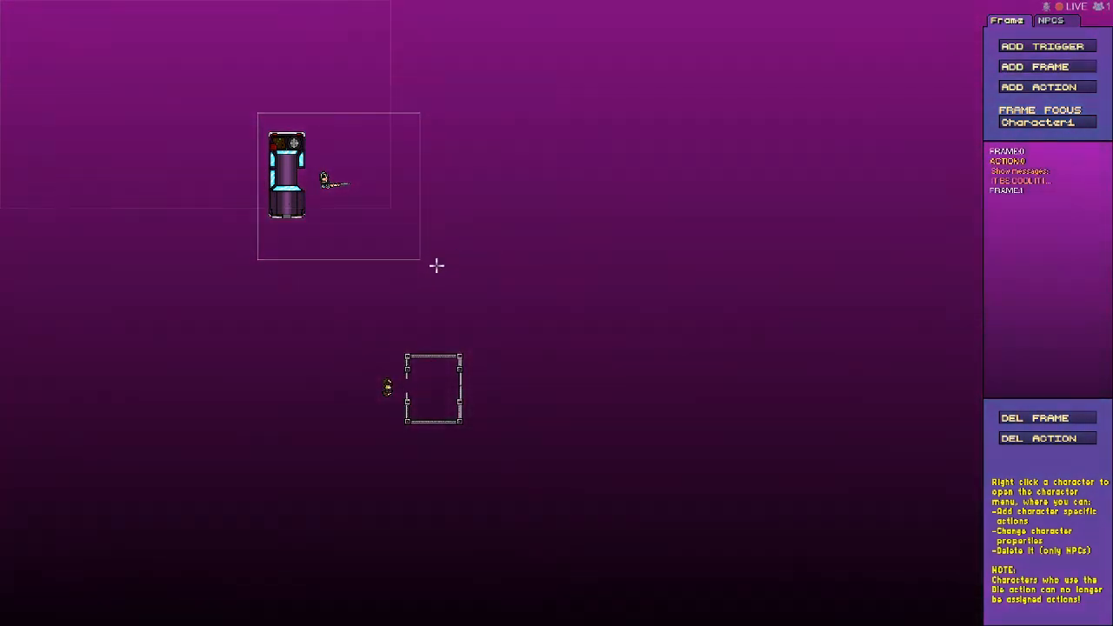
pyautogui.rightClick(387, 386)
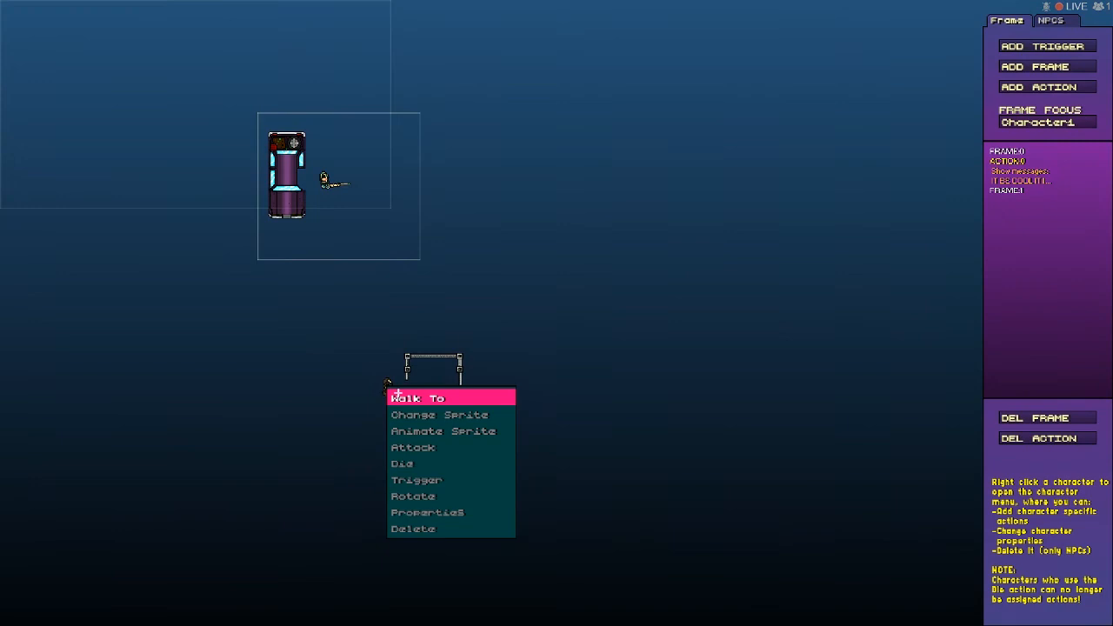
pyautogui.click(393, 395)
pyautogui.click(437, 387)
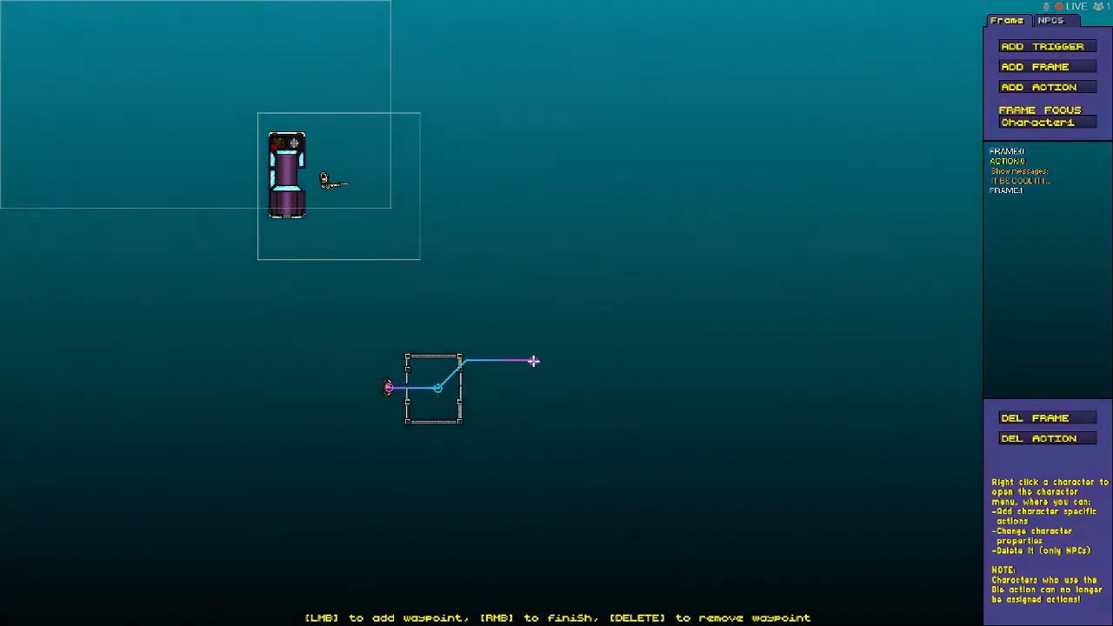
pyautogui.rightClick(529, 361)
pyautogui.click(481, 321)
pyautogui.click(479, 337)
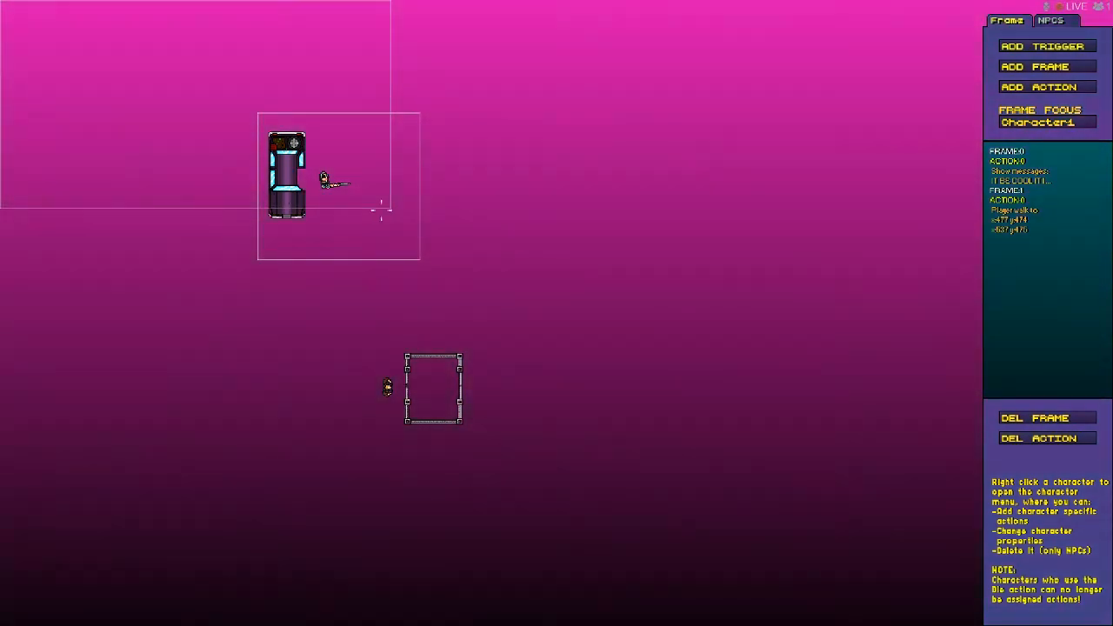
# Switch to the second floor's cutscene and add a large rectangular trigger around the player in the lower part of the tiled area
pyautogui.press('Escape')
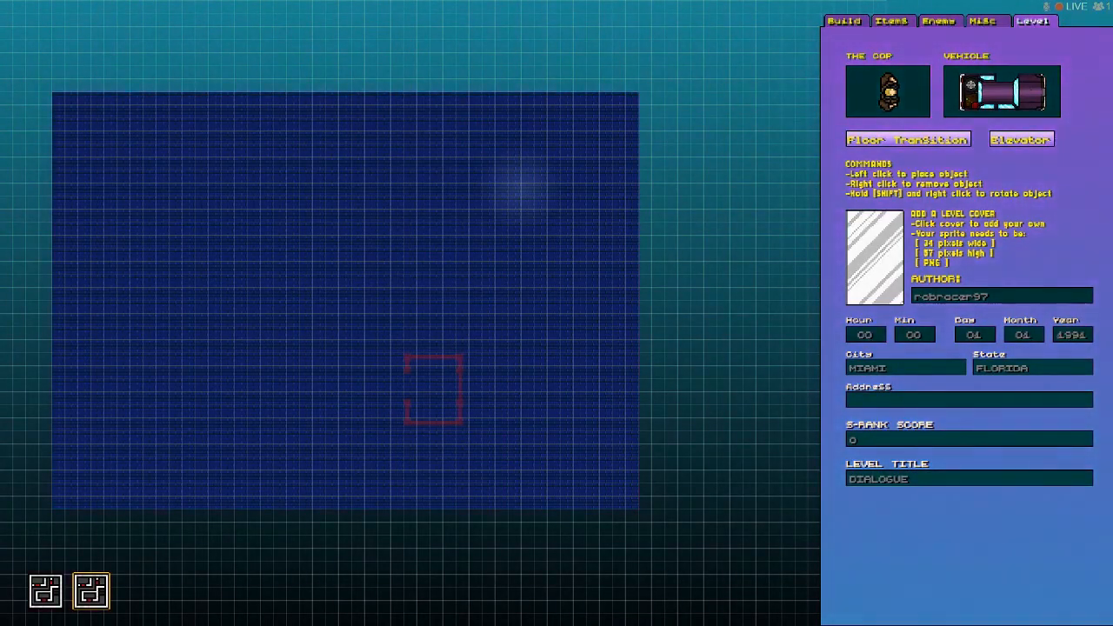
pyautogui.press('F2')
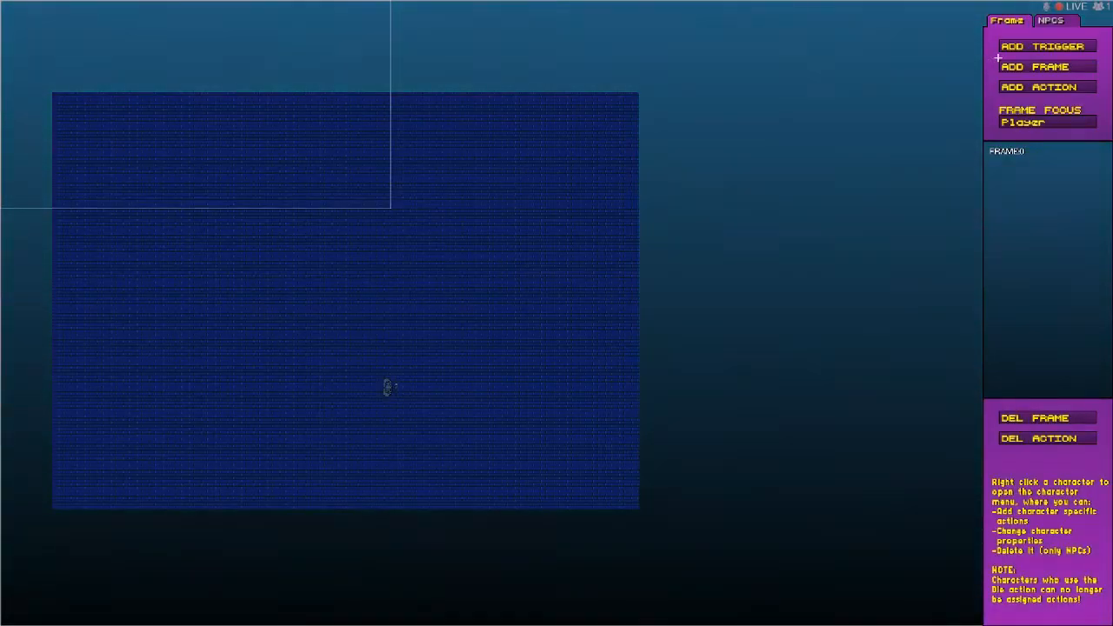
pyautogui.click(1042, 46)
pyautogui.moveTo(269, 326); pyautogui.dragTo(570, 507)
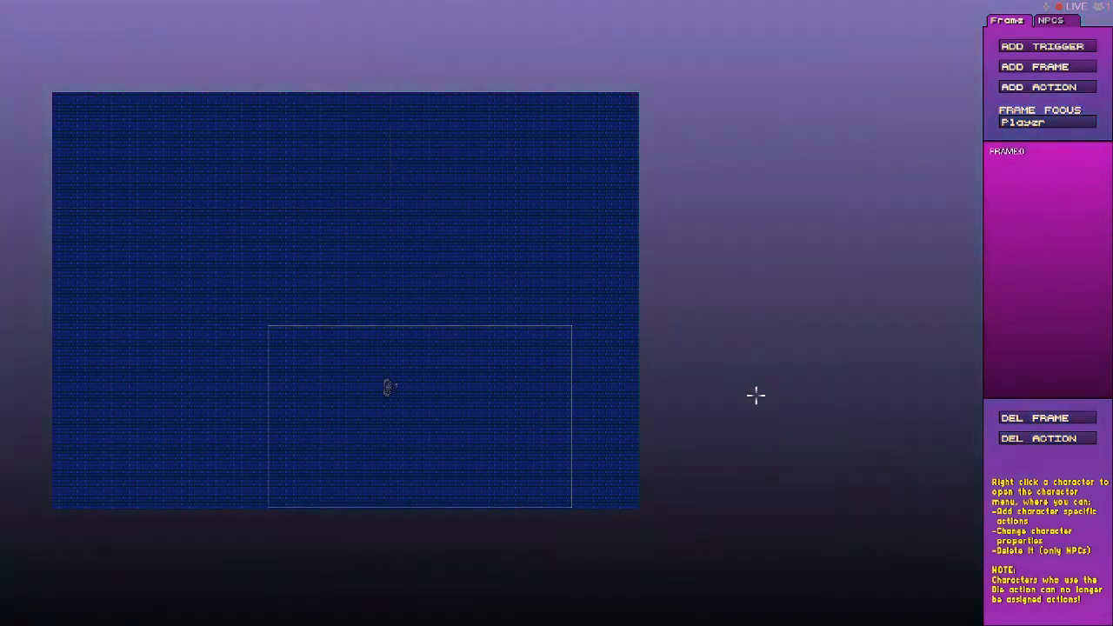
# Place an NPC with the sprHarry sprite near the upper-left corner of the second floor's tiled area
pyautogui.click(1050, 20)
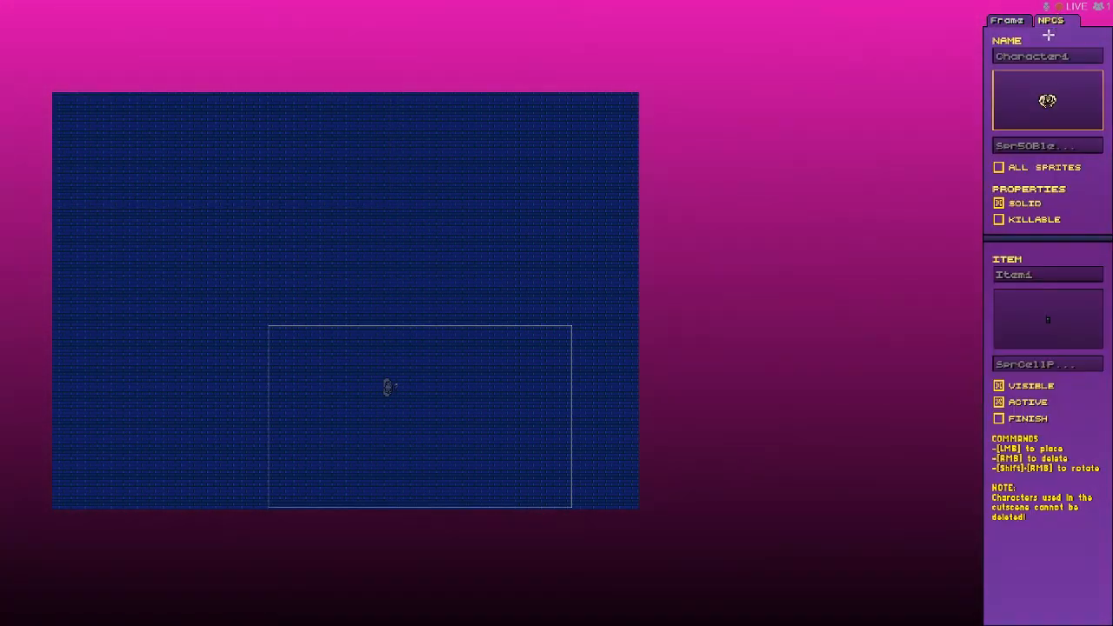
pyautogui.click(1043, 145)
pyautogui.scroll(-10, 995, 309)
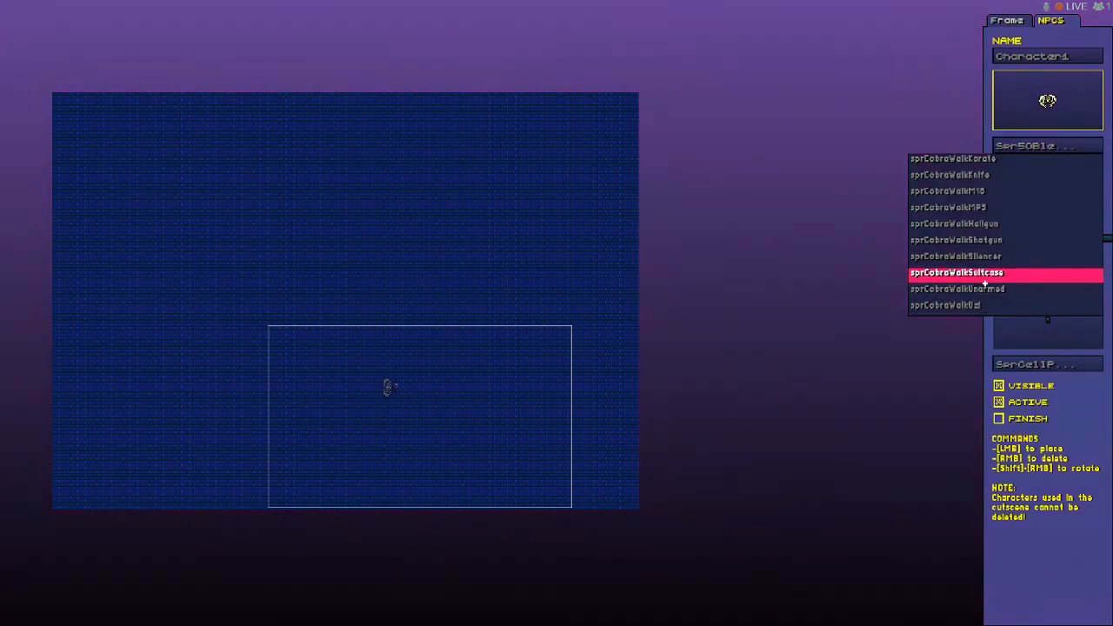
pyautogui.scroll(-10, 997, 284)
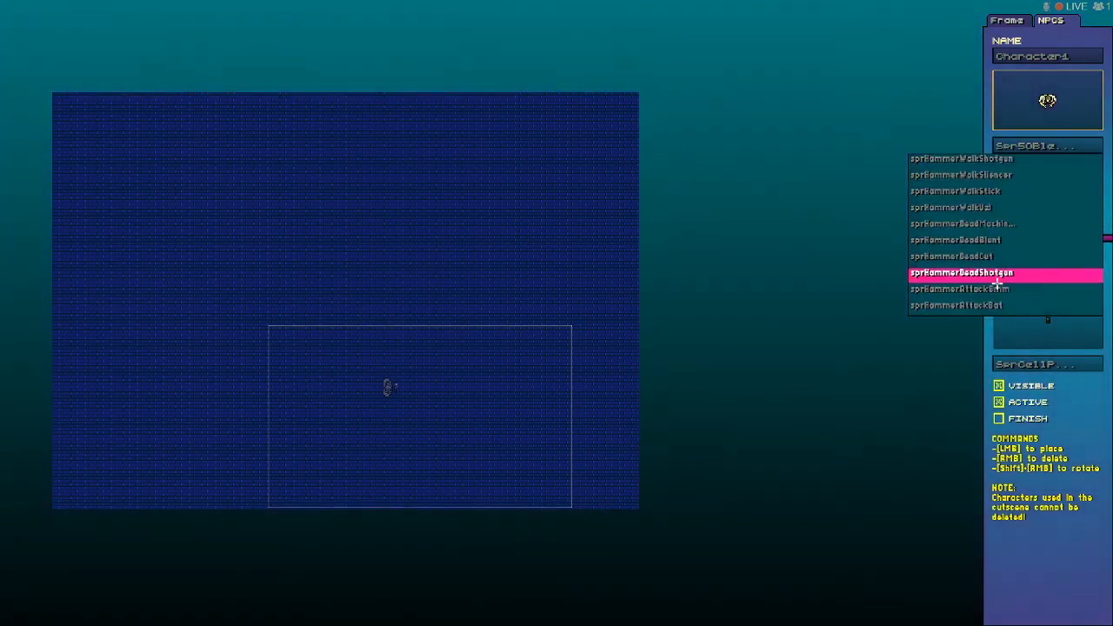
pyautogui.scroll(-10, 997, 280)
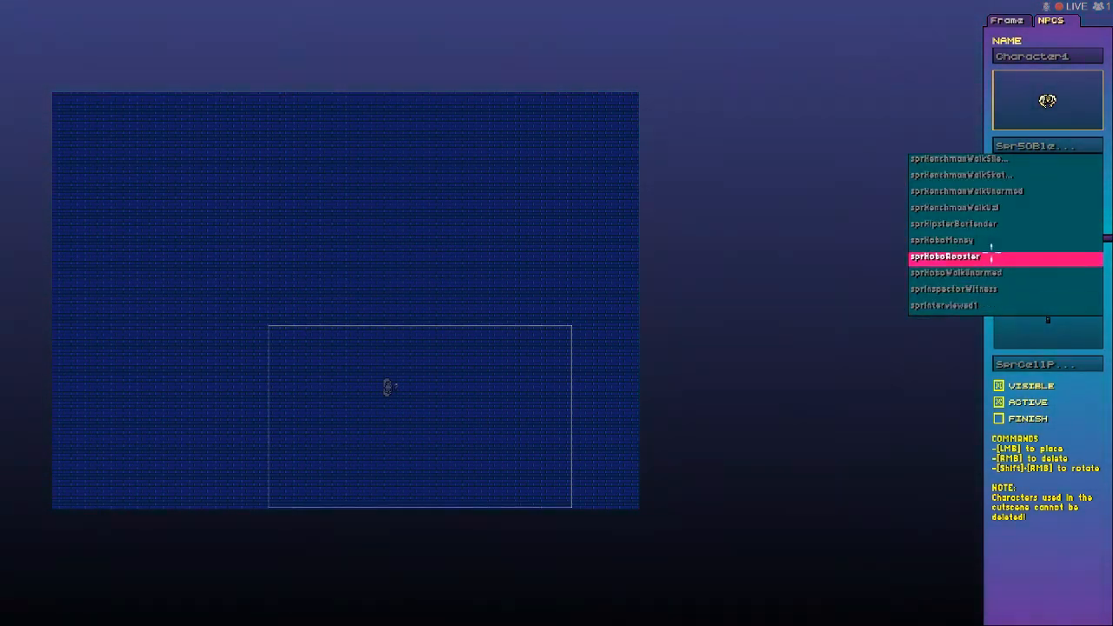
pyautogui.scroll(5, 988, 240)
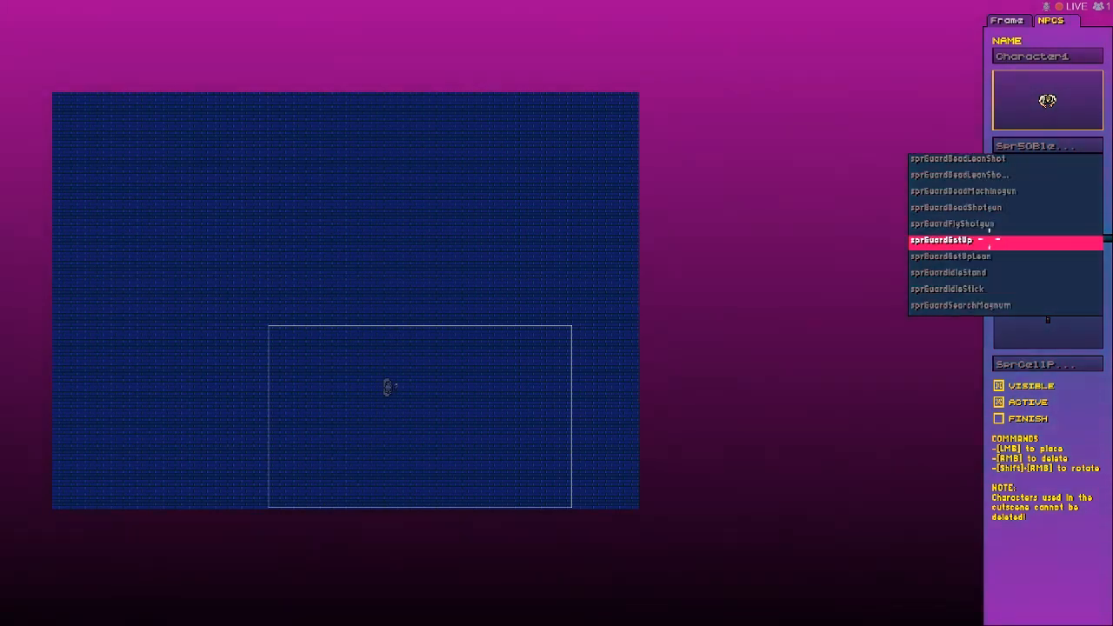
pyautogui.scroll(-10, 987, 255)
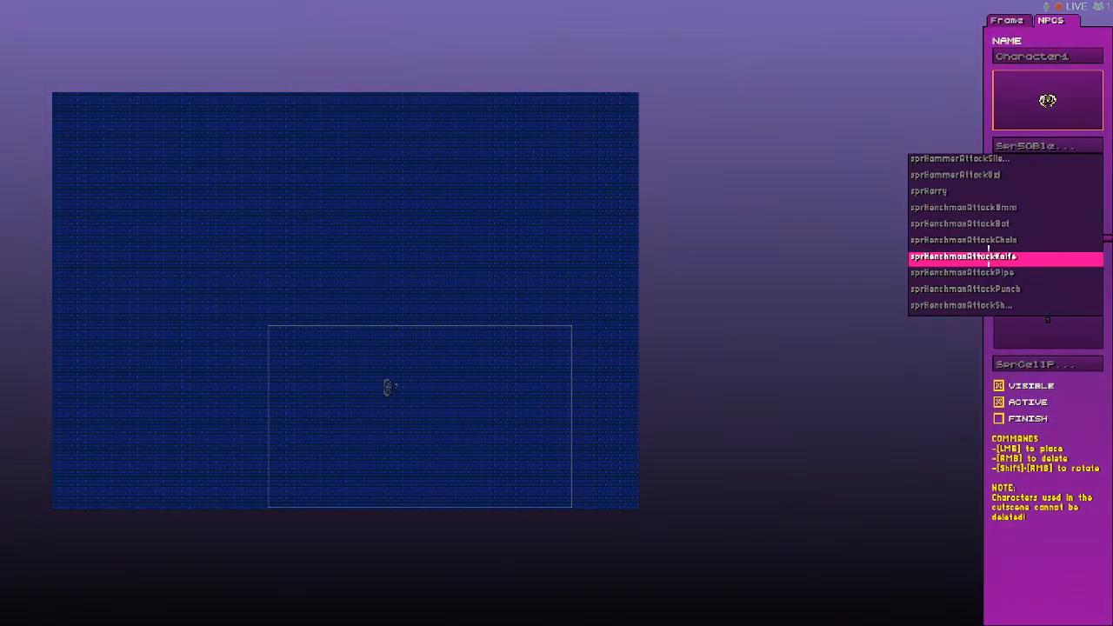
pyautogui.scroll(15, 988, 252)
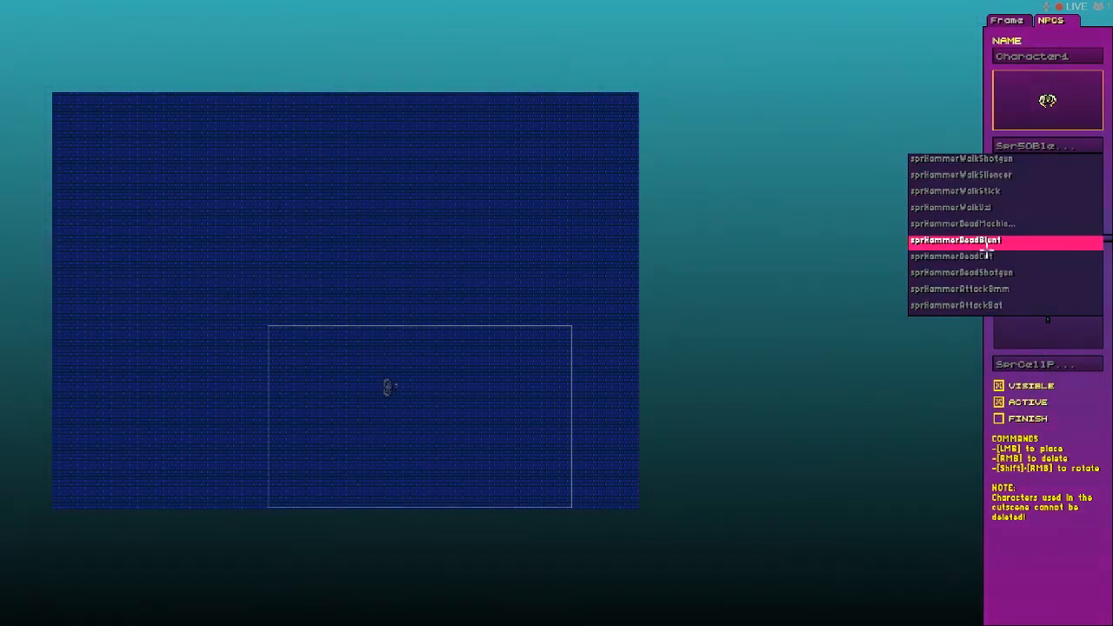
pyautogui.scroll(-6, 987, 256)
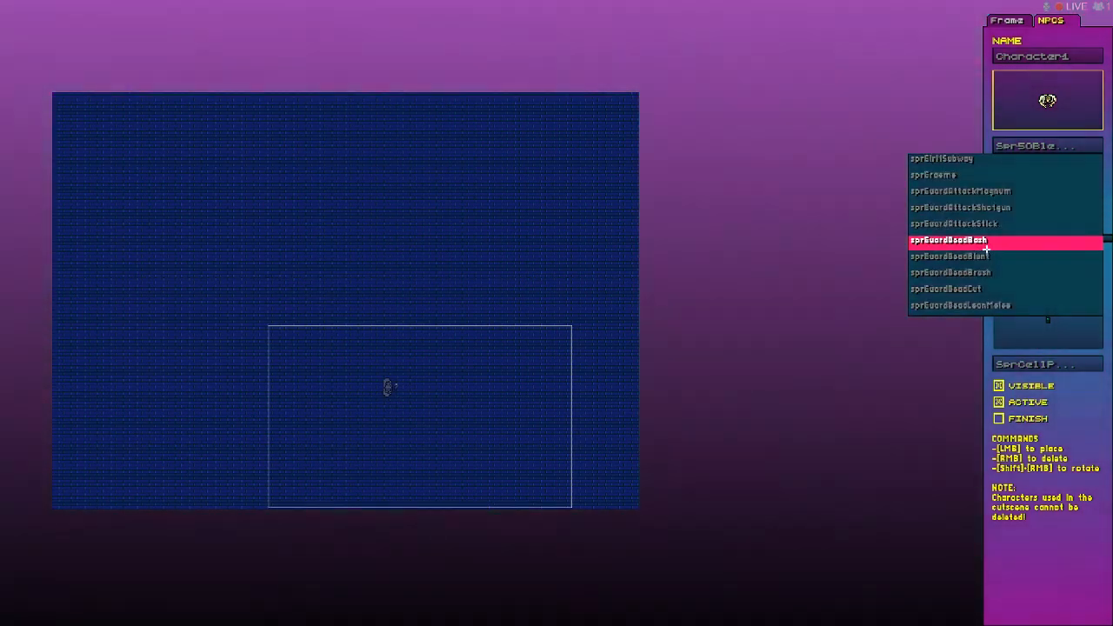
pyautogui.scroll(3, 1003, 234)
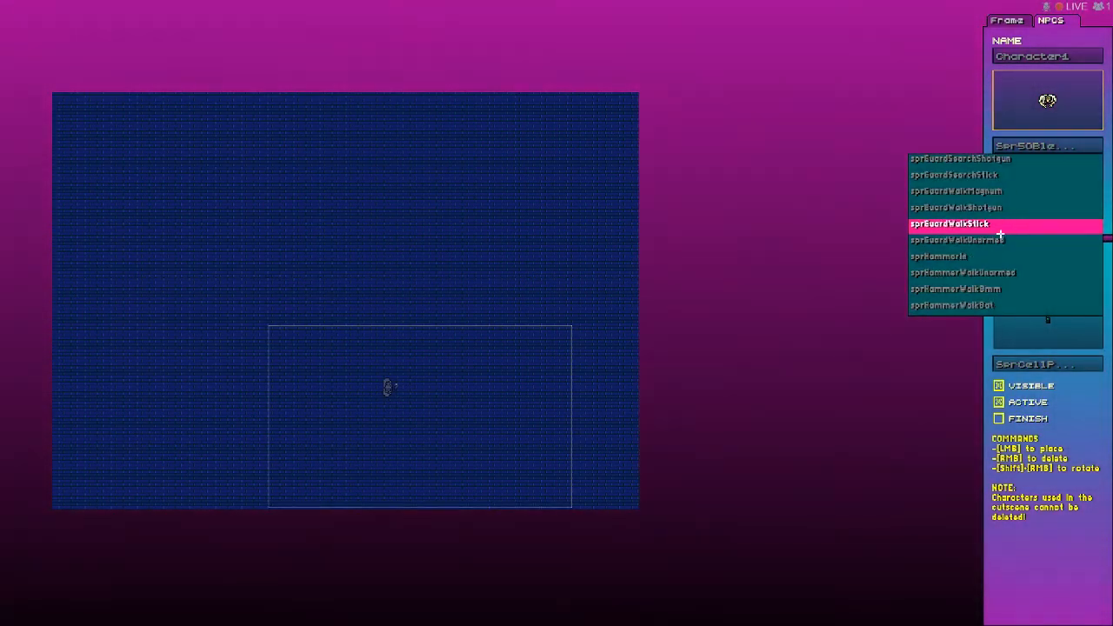
pyautogui.scroll(-5, 999, 257)
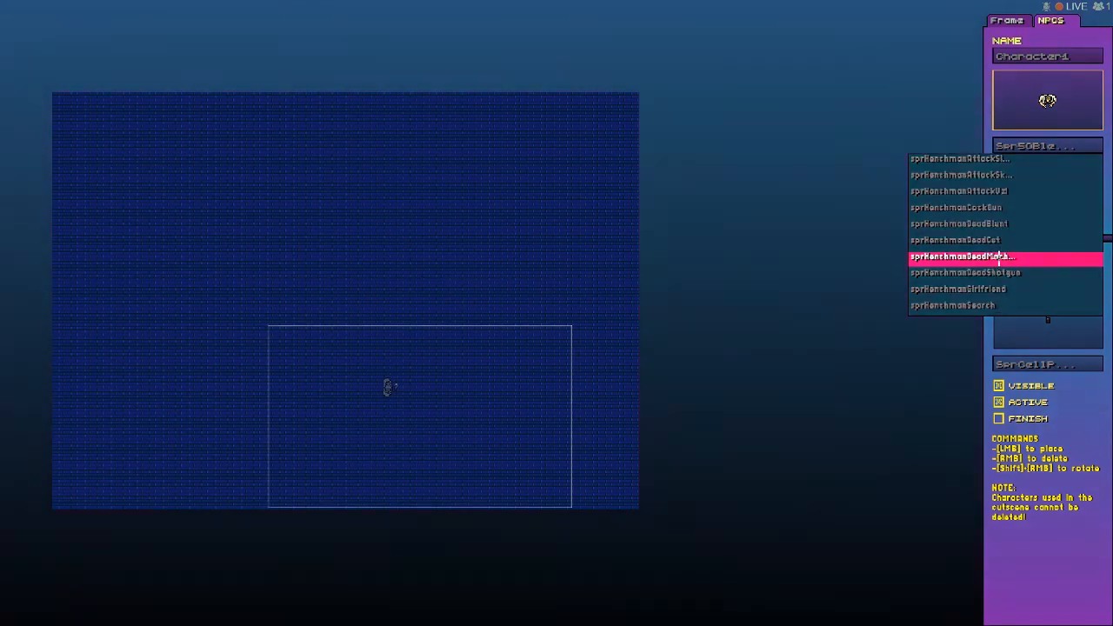
pyautogui.scroll(-6, 1000, 256)
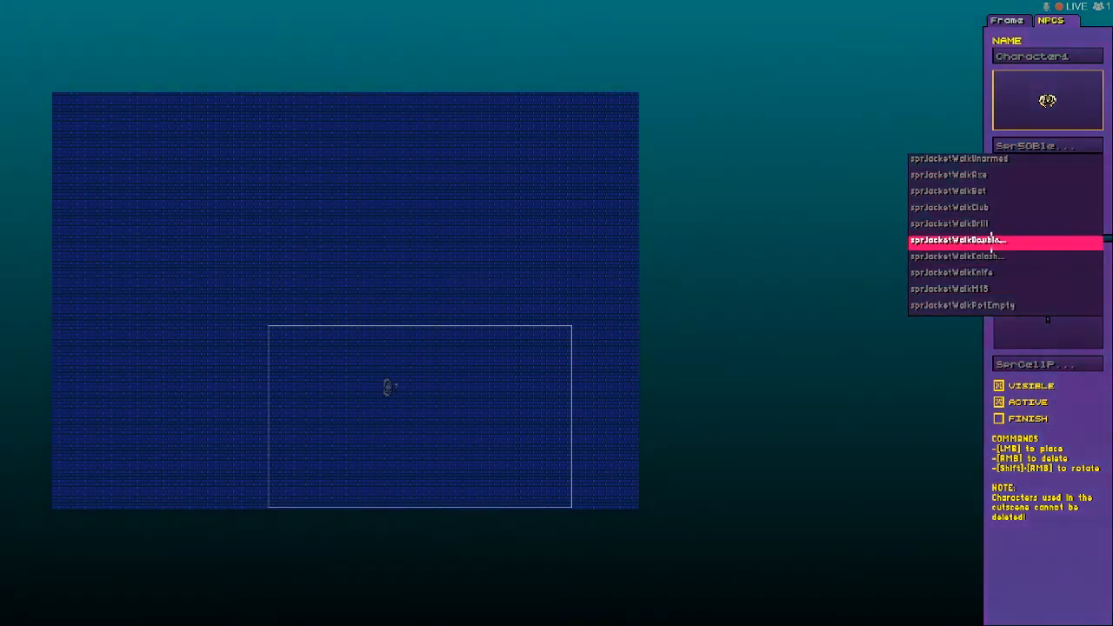
pyautogui.scroll(10, 988, 231)
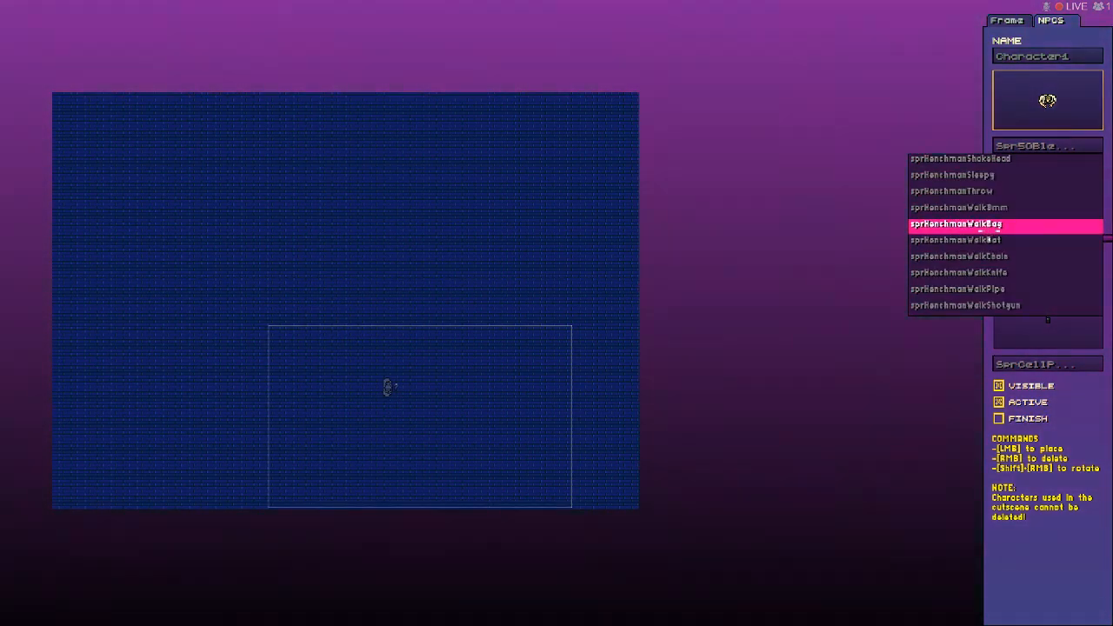
pyautogui.scroll(2, 988, 230)
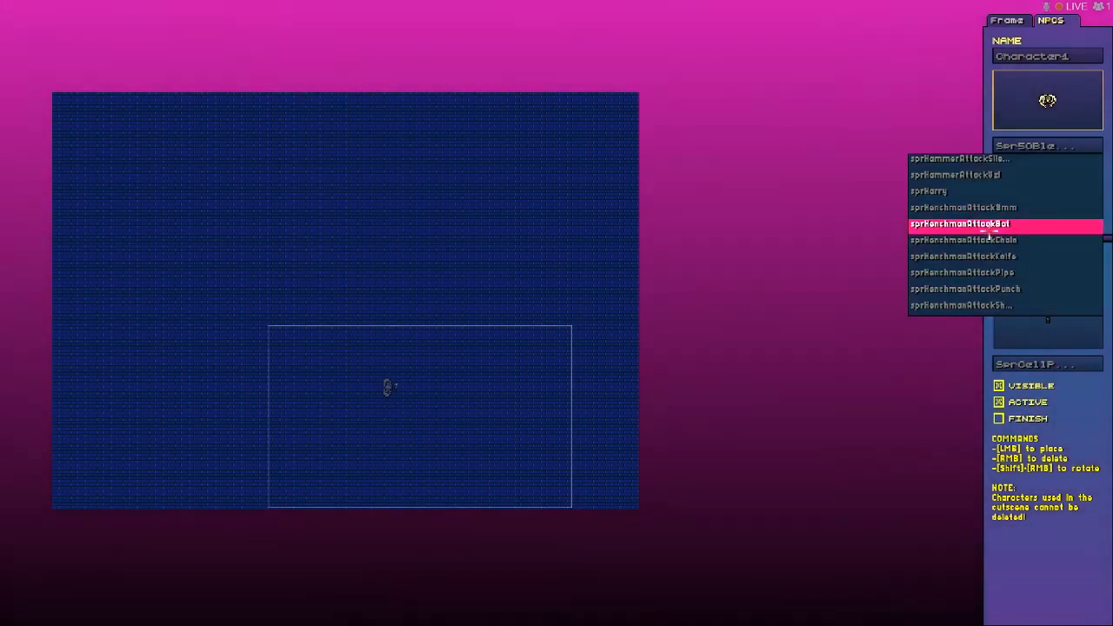
pyautogui.click(982, 191)
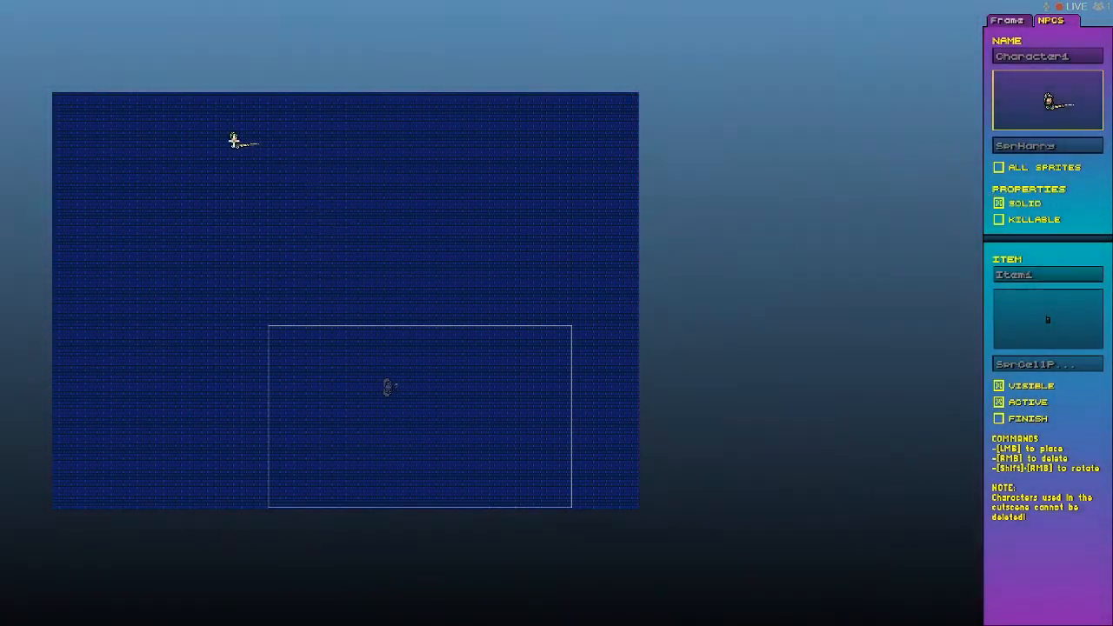
pyautogui.click(180, 141)
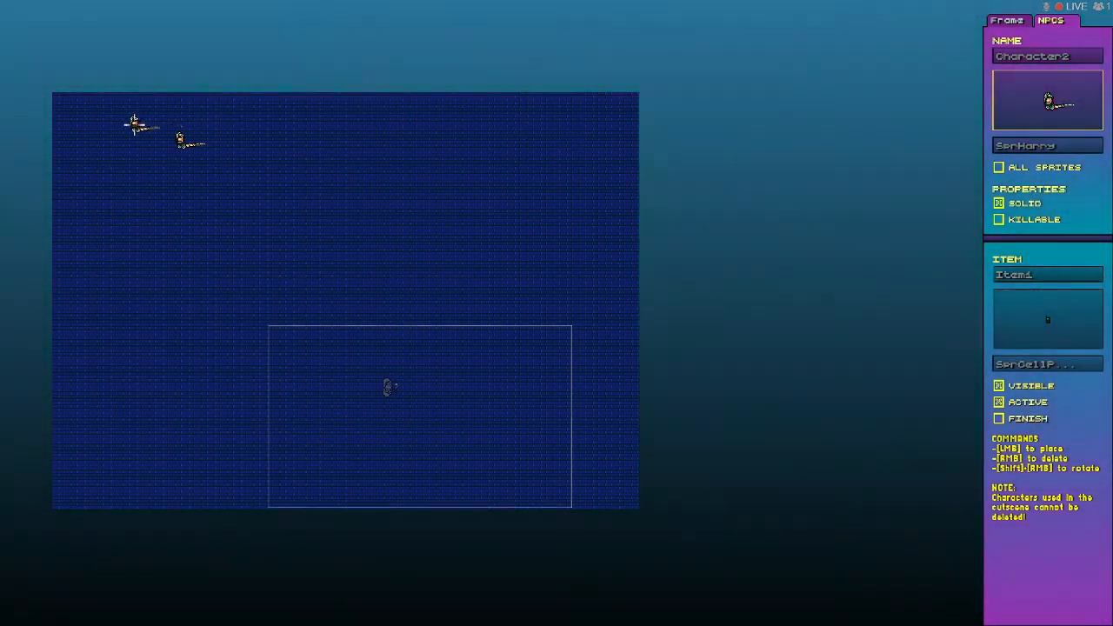
# Set the frame focus of frame 0 in the second floor's cutscene to Character1
pyautogui.click(1006, 20)
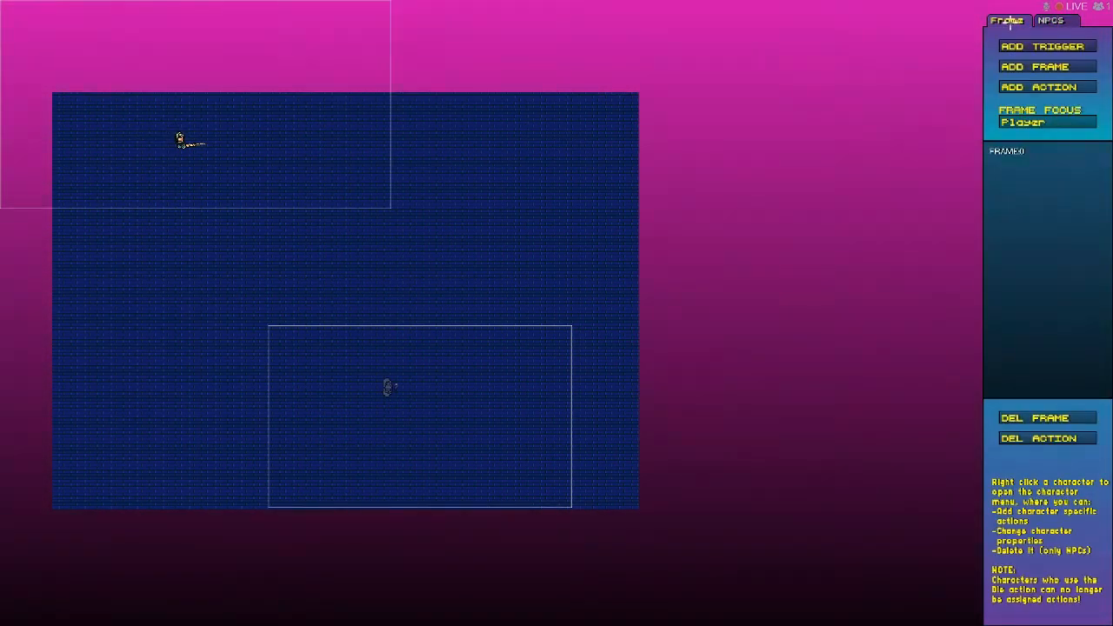
pyautogui.click(1017, 127)
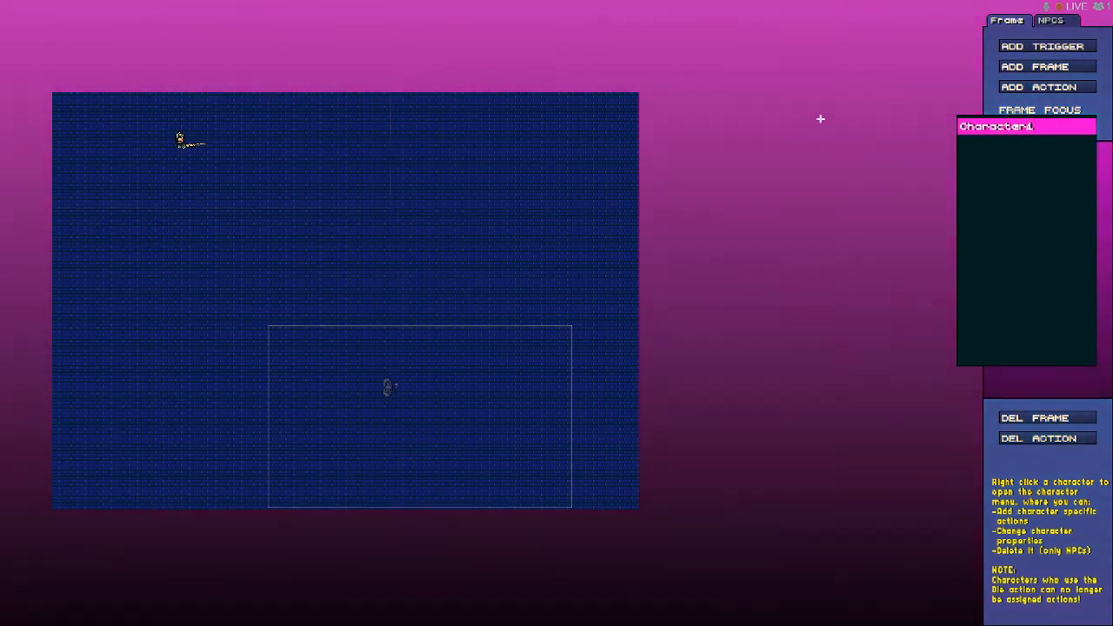
pyautogui.click(1009, 130)
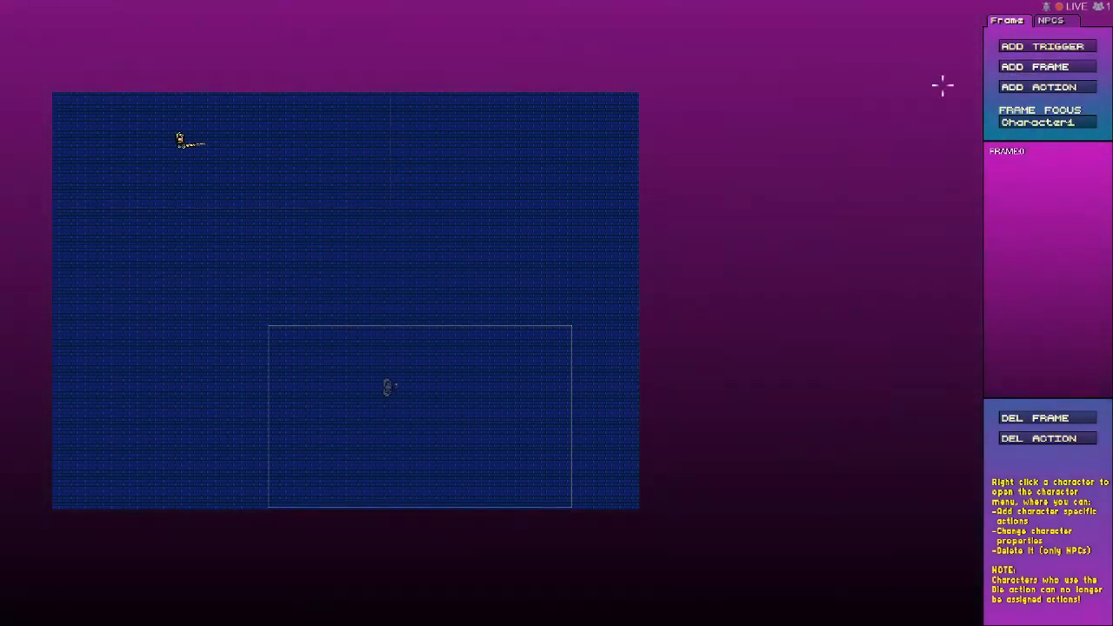
pyautogui.rightClick(178, 136)
pyautogui.click(226, 144)
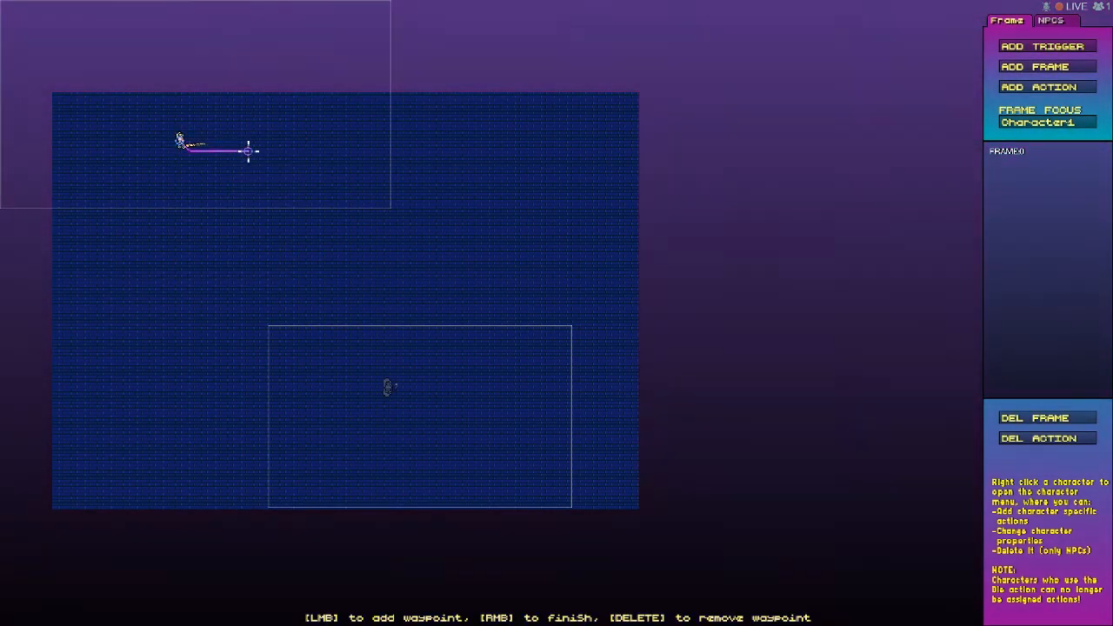
pyautogui.rightClick(415, 168)
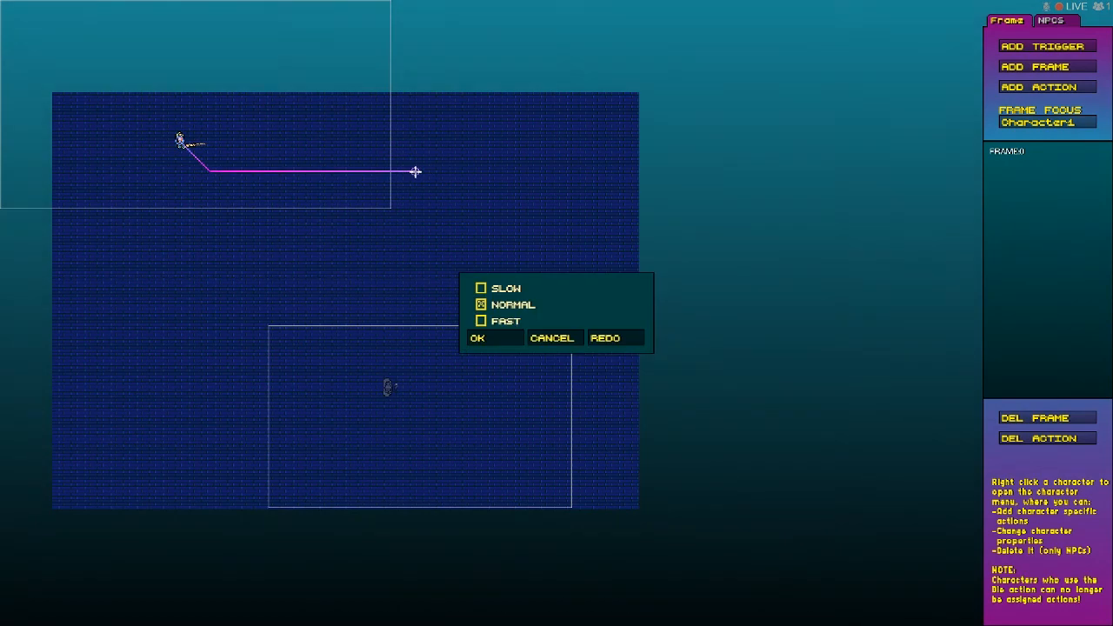
pyautogui.click(561, 339)
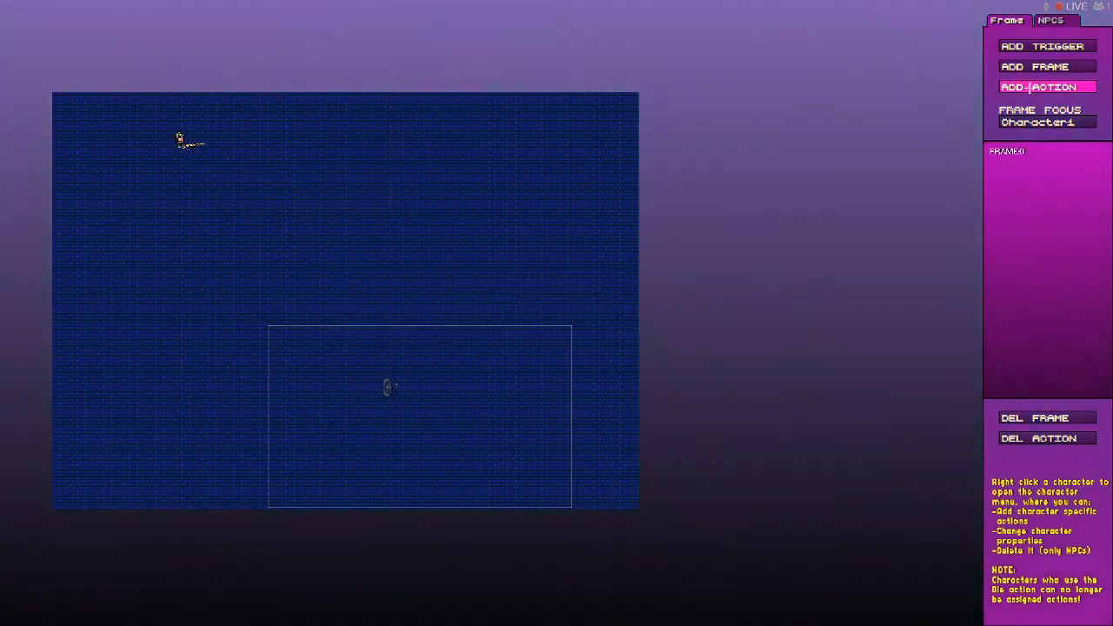
# Add a wait action to frame 0 of the second floor's cutscene
pyautogui.click(1031, 87)
pyautogui.click(567, 280)
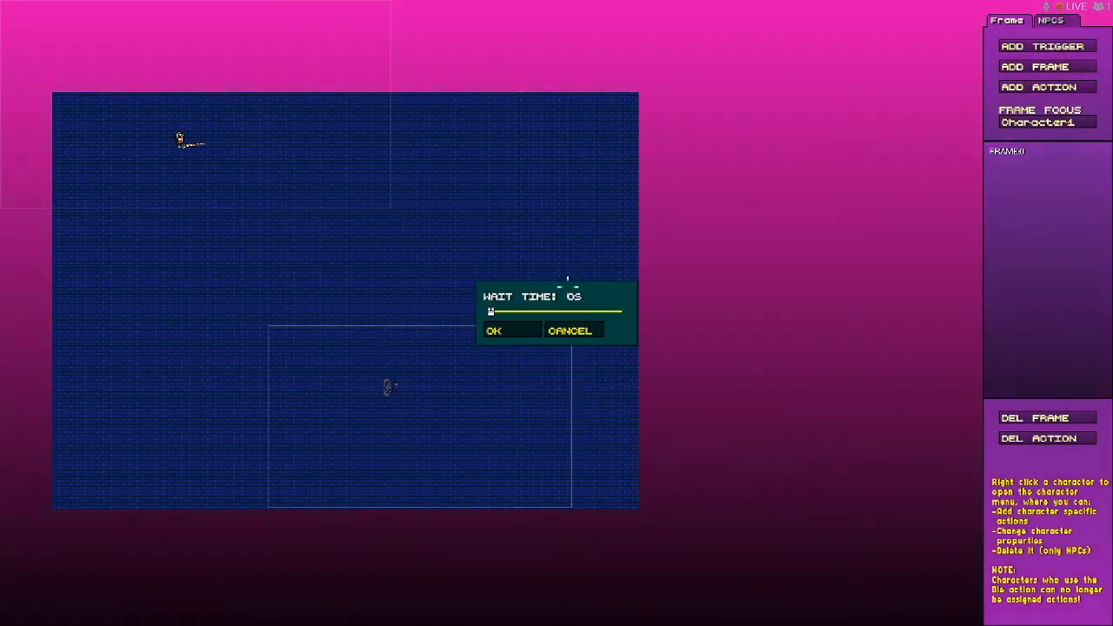
# Add a 41-frame wait to the first frame, and a new frame with the dialogue line "COOL!" followed by an empty frame
pyautogui.click(511, 328)
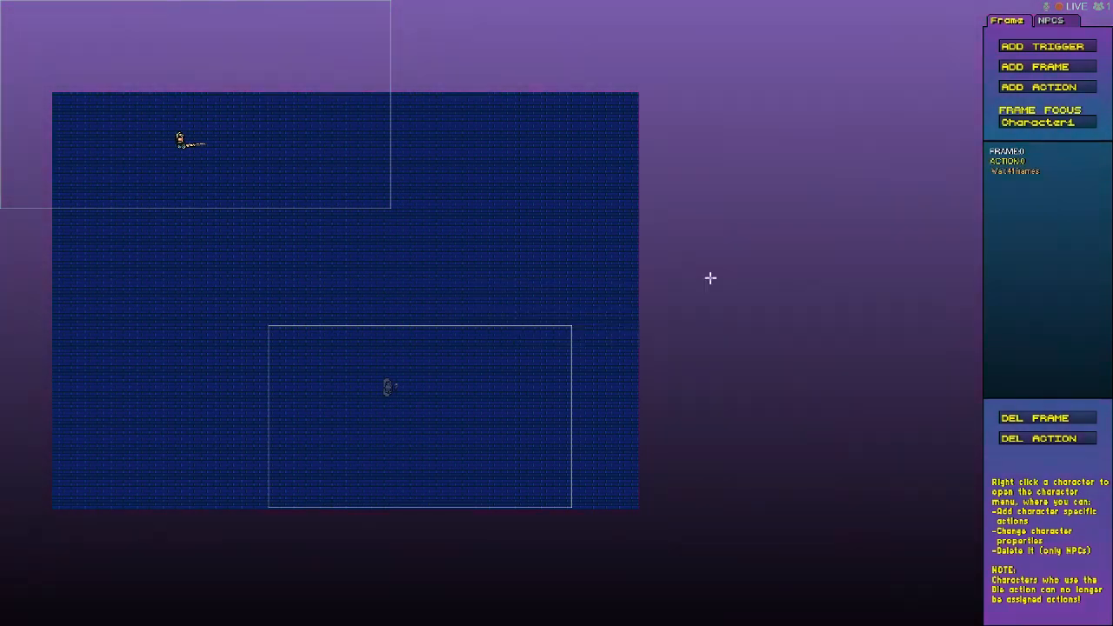
pyautogui.click(1022, 67)
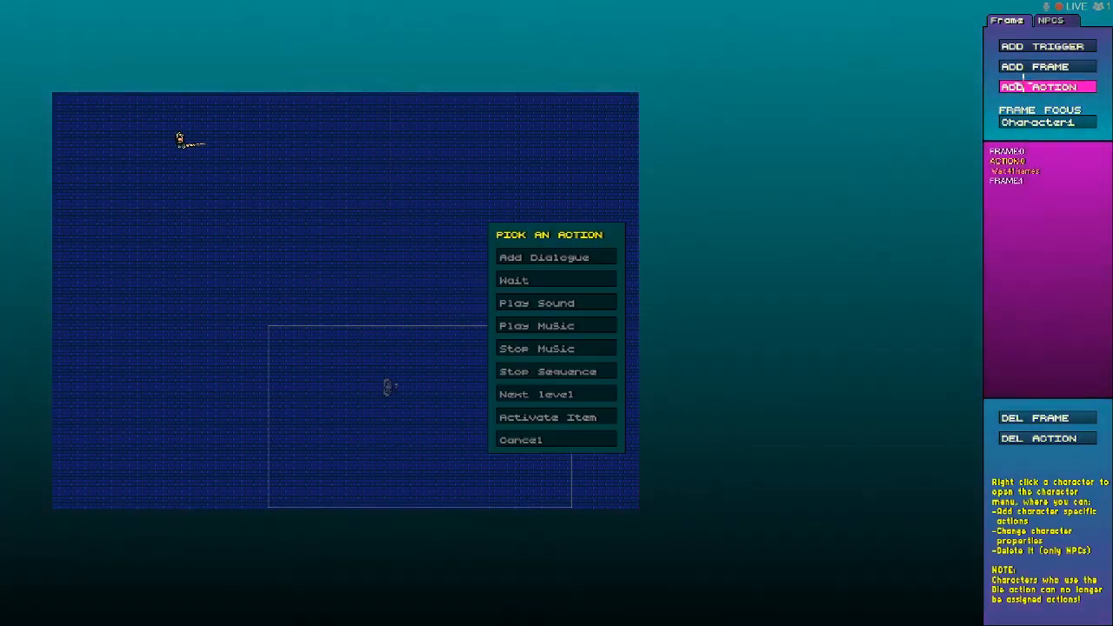
pyautogui.click(1022, 80)
pyautogui.click(588, 261)
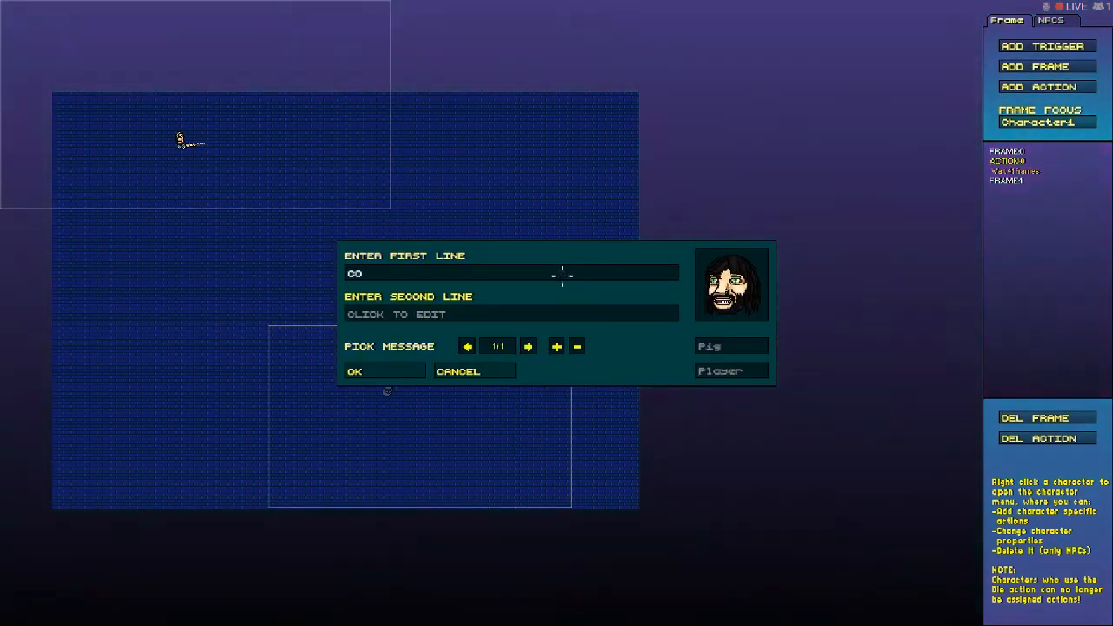
pyautogui.click(395, 367)
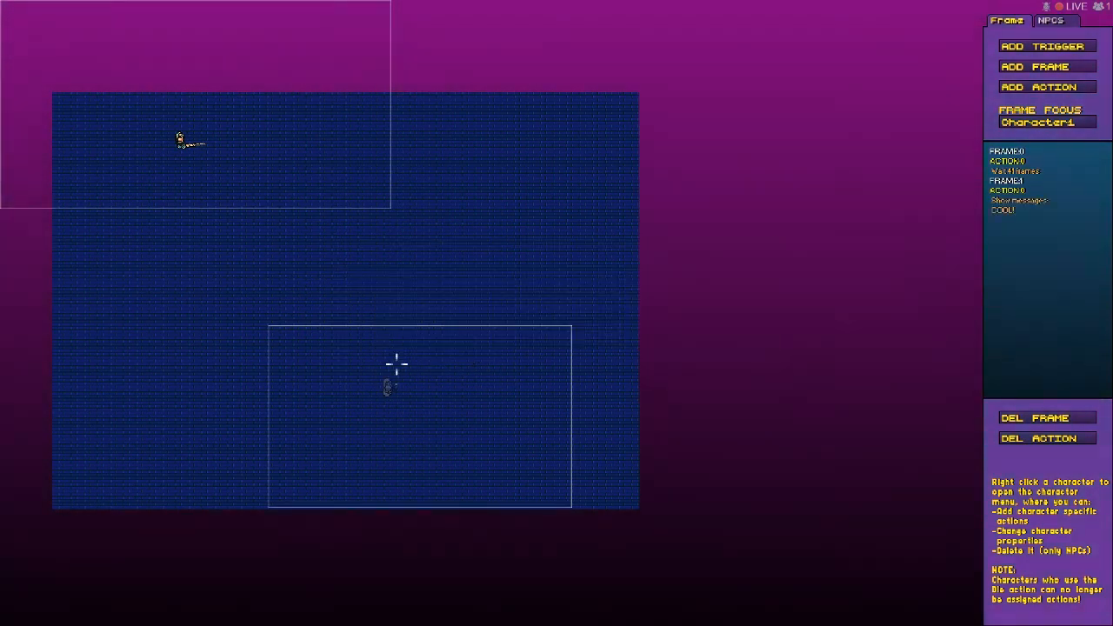
pyautogui.click(1013, 69)
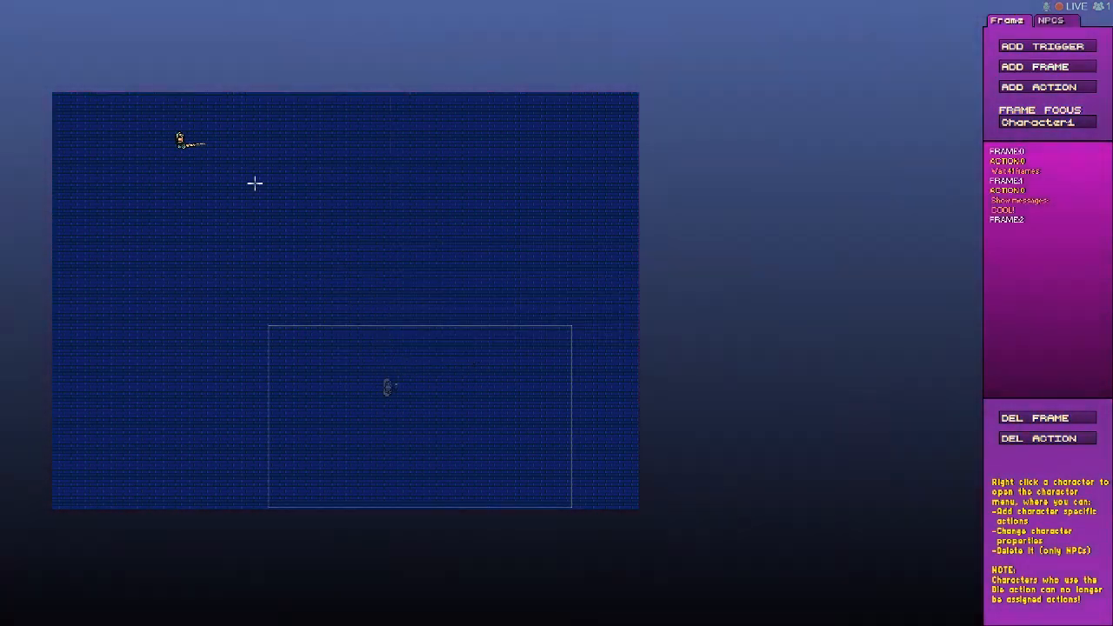
# Playtest the level to check the cutscene, and return to the cutscene editor
pyautogui.click(26, 7)
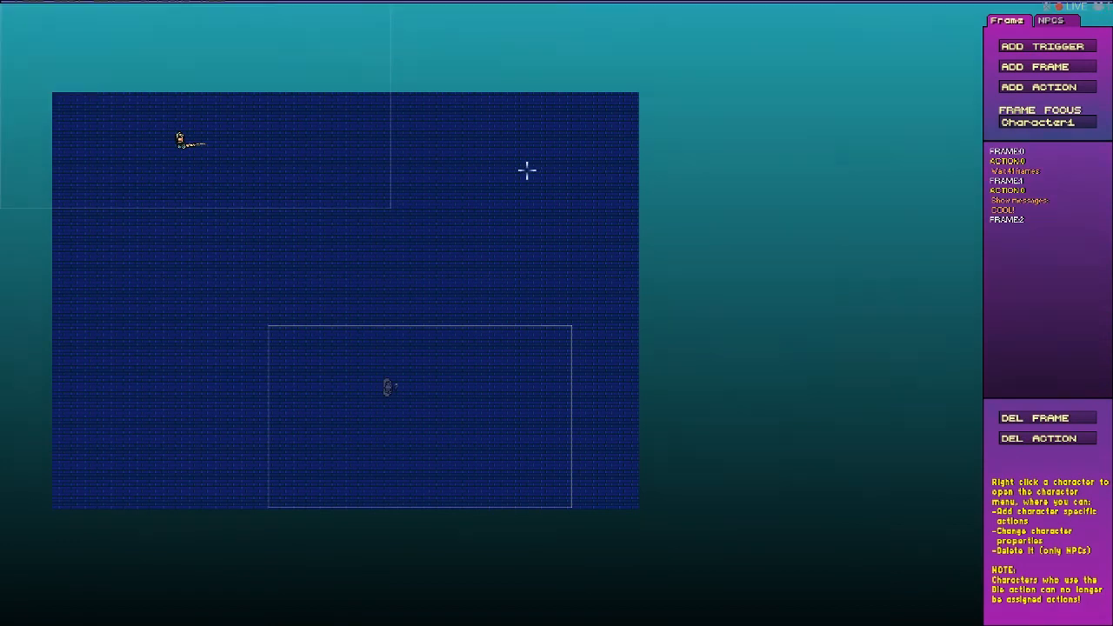
pyautogui.press('Return')
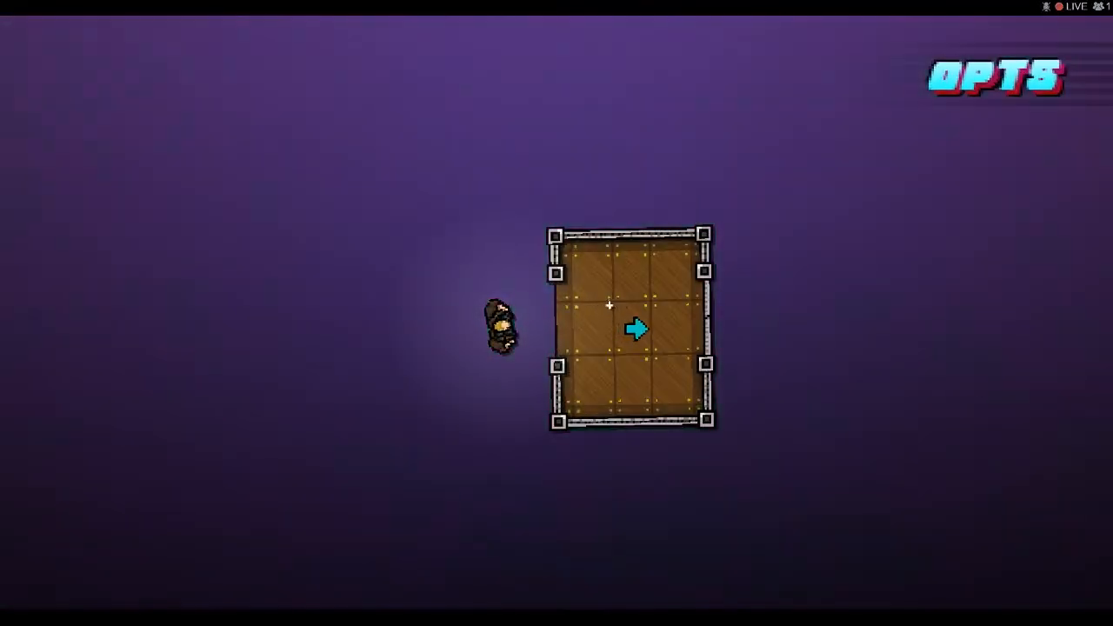
pyautogui.press('Escape')
pyautogui.press('Up')
pyautogui.press('Return')
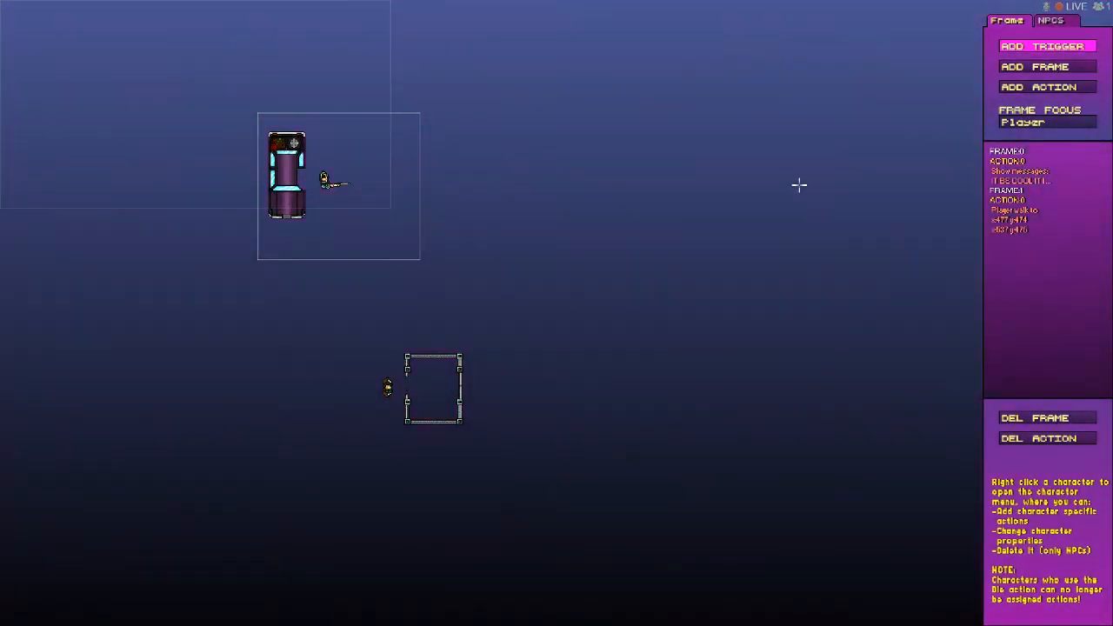
# Redraw the first floor's trigger area around the player and the elevator, and playtest the level
pyautogui.moveTo(332, 325); pyautogui.dragTo(538, 493)
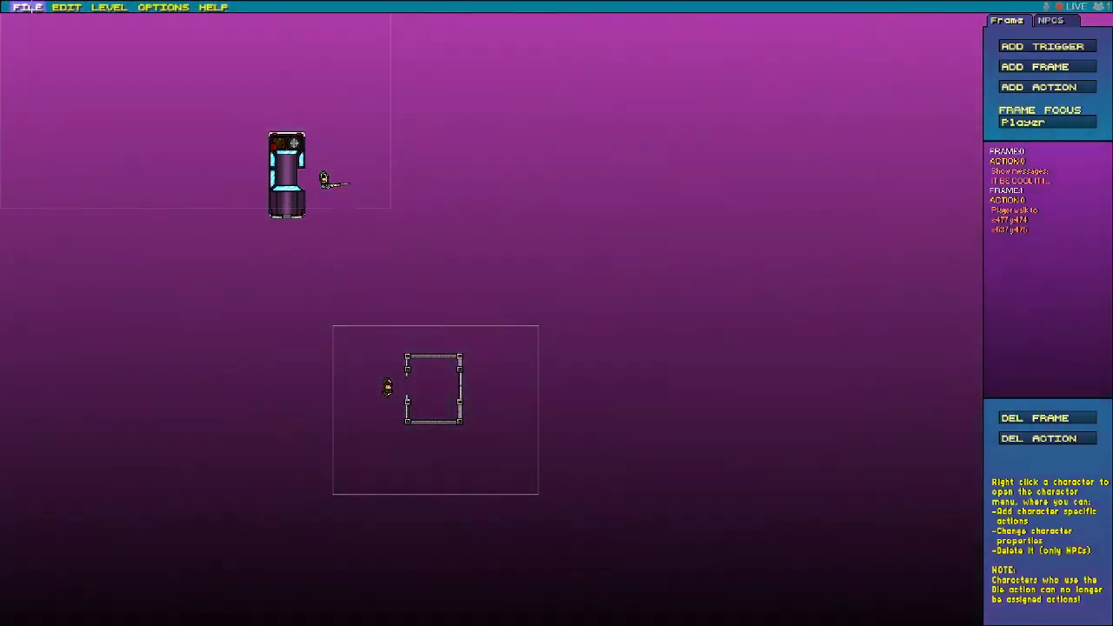
pyautogui.click(26, 7)
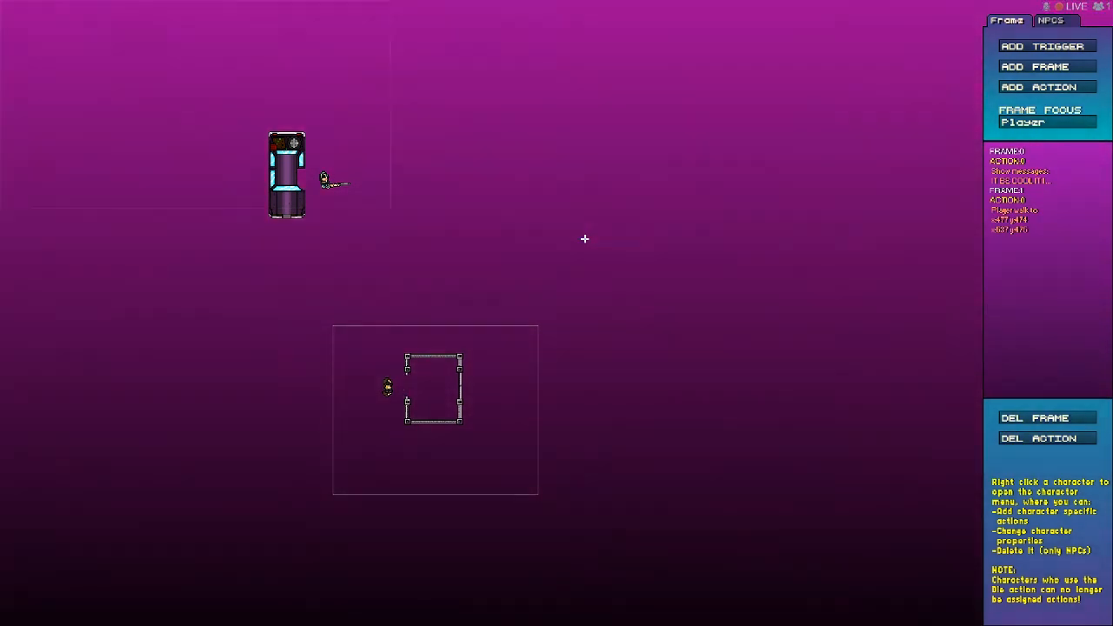
pyautogui.press('F5')
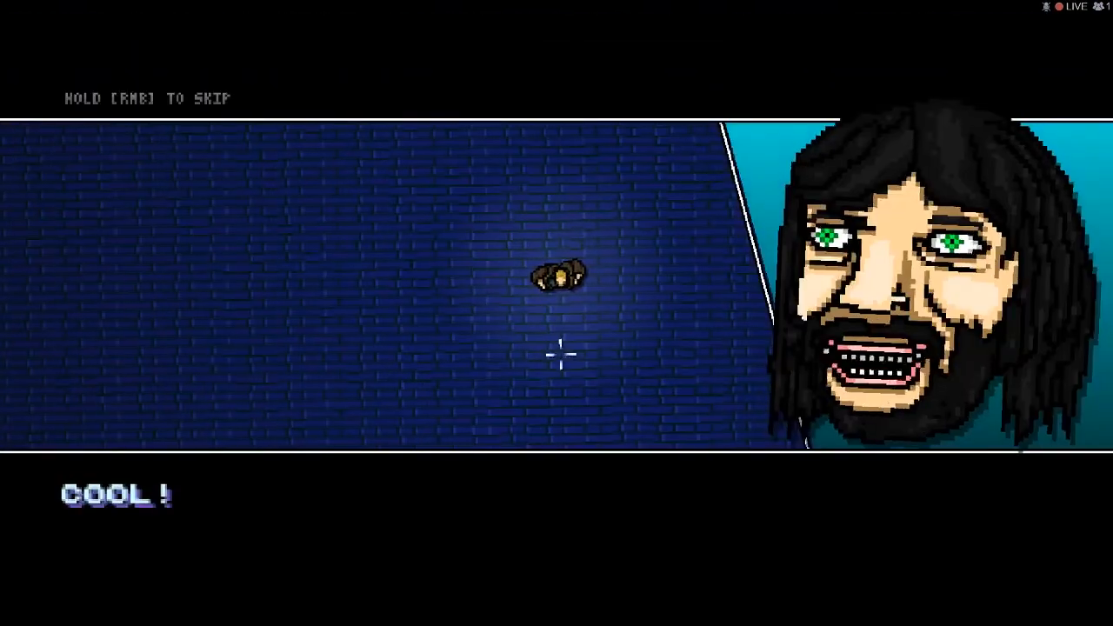
pyautogui.press('Escape')
pyautogui.press('Up')
pyautogui.press('Return')
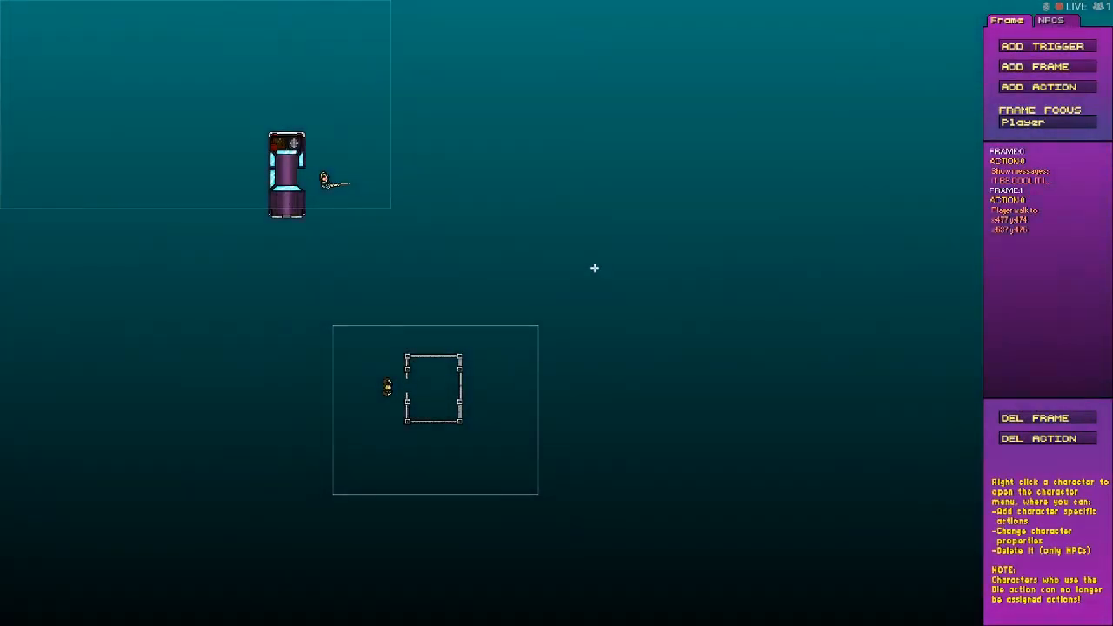
# In the second floor's cutscene, delete the empty last frame and the "COOL!" dialogue action
pyautogui.press('Escape')
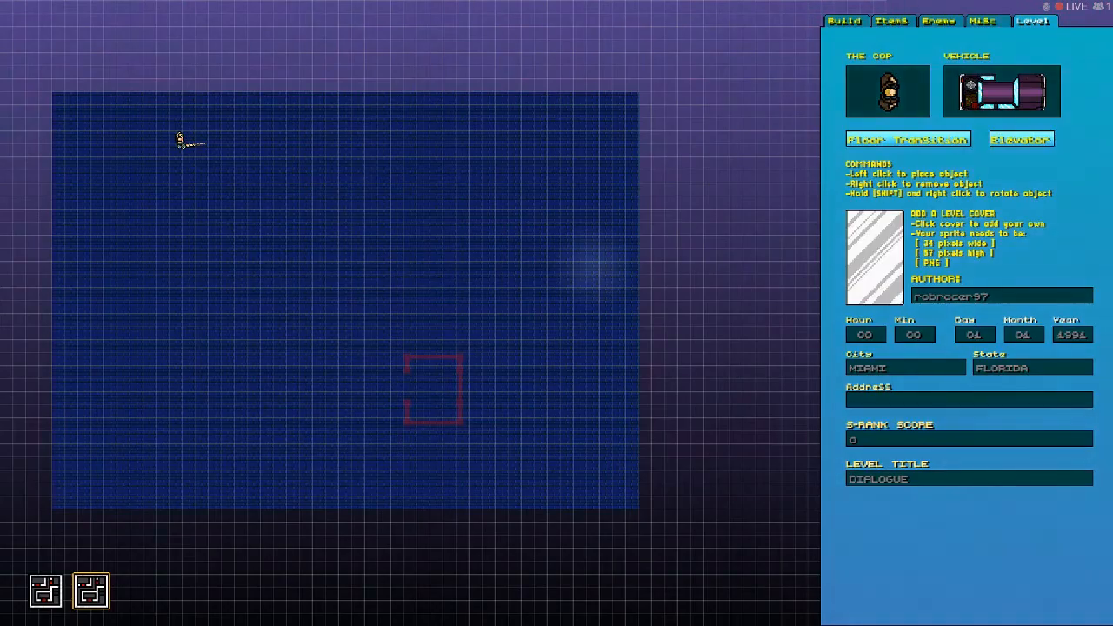
pyautogui.press('Tab')
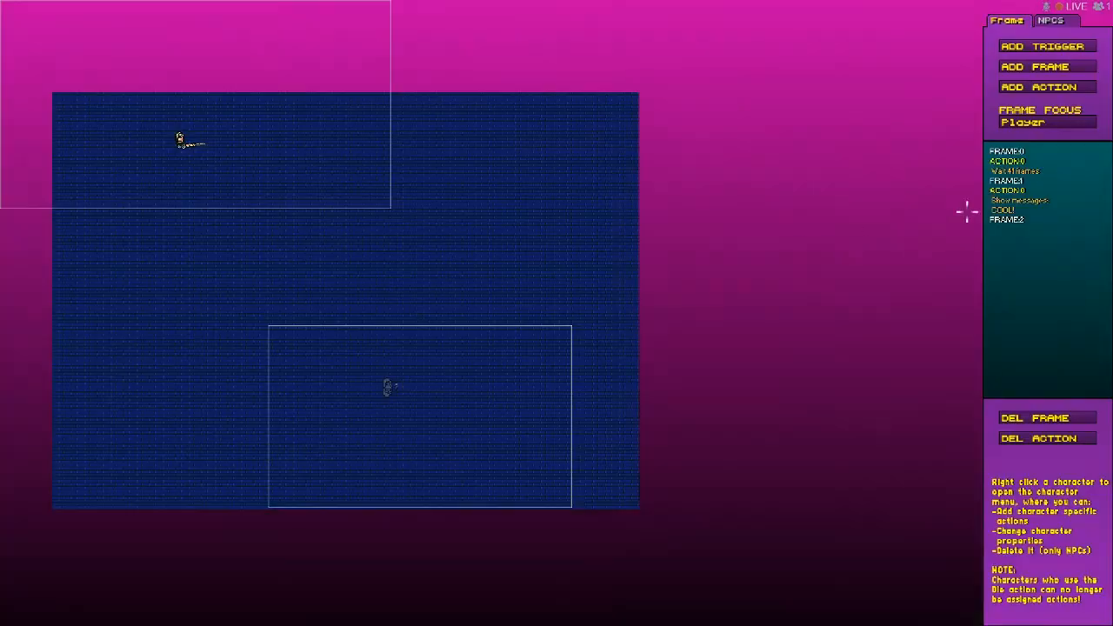
pyautogui.click(1044, 419)
pyautogui.click(1048, 440)
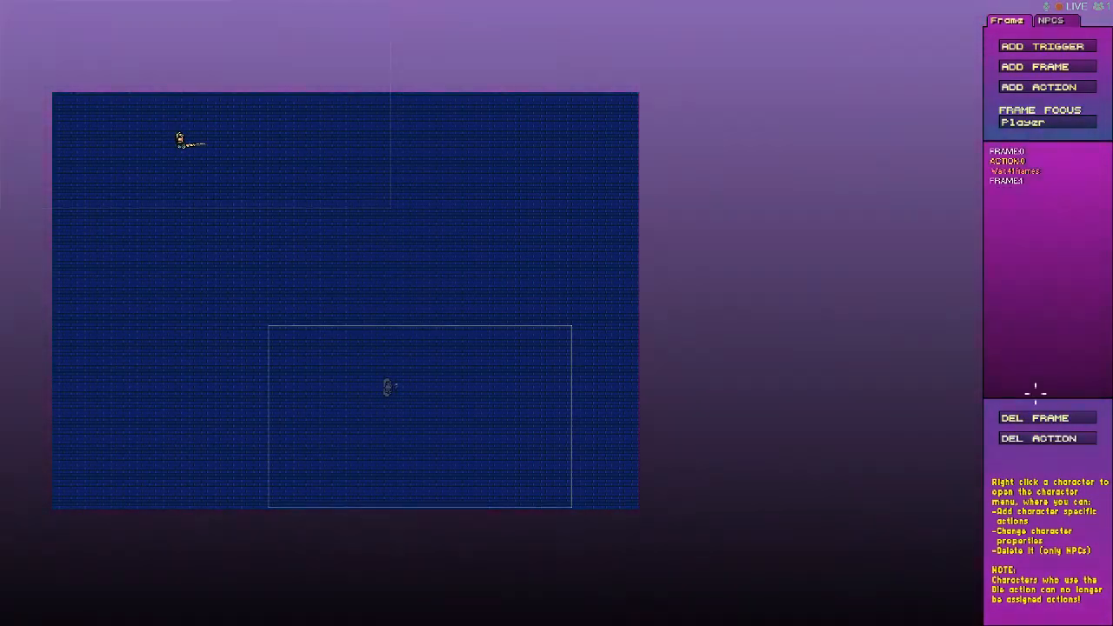
# Set the frame focus of the second floor's last frame to Character1
pyautogui.click(1021, 123)
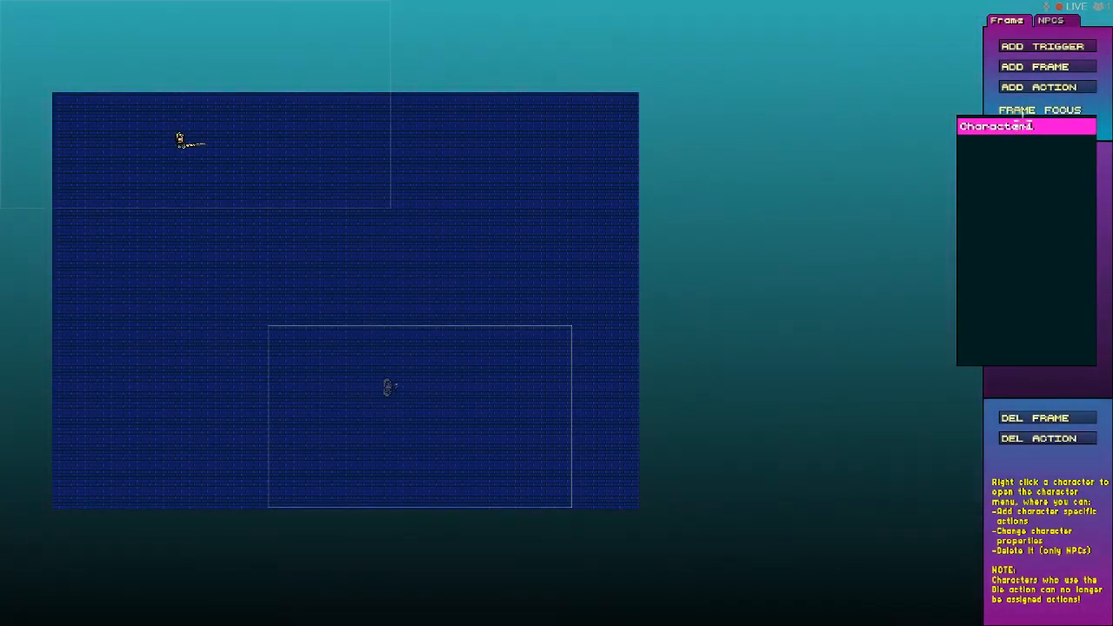
pyautogui.click(918, 100)
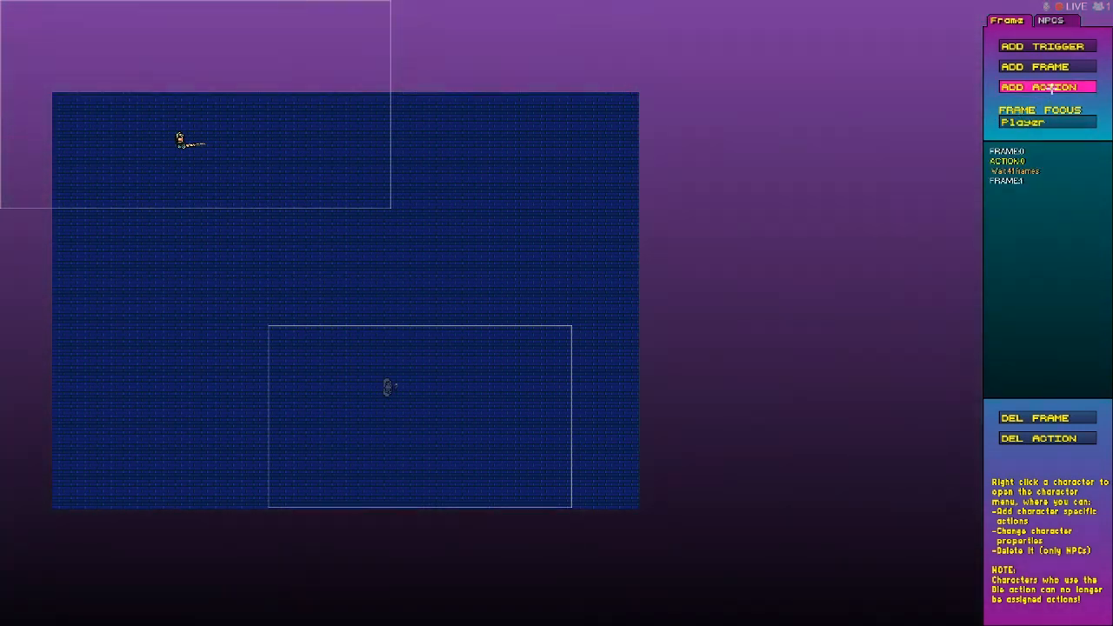
pyautogui.click(1039, 122)
pyautogui.click(994, 133)
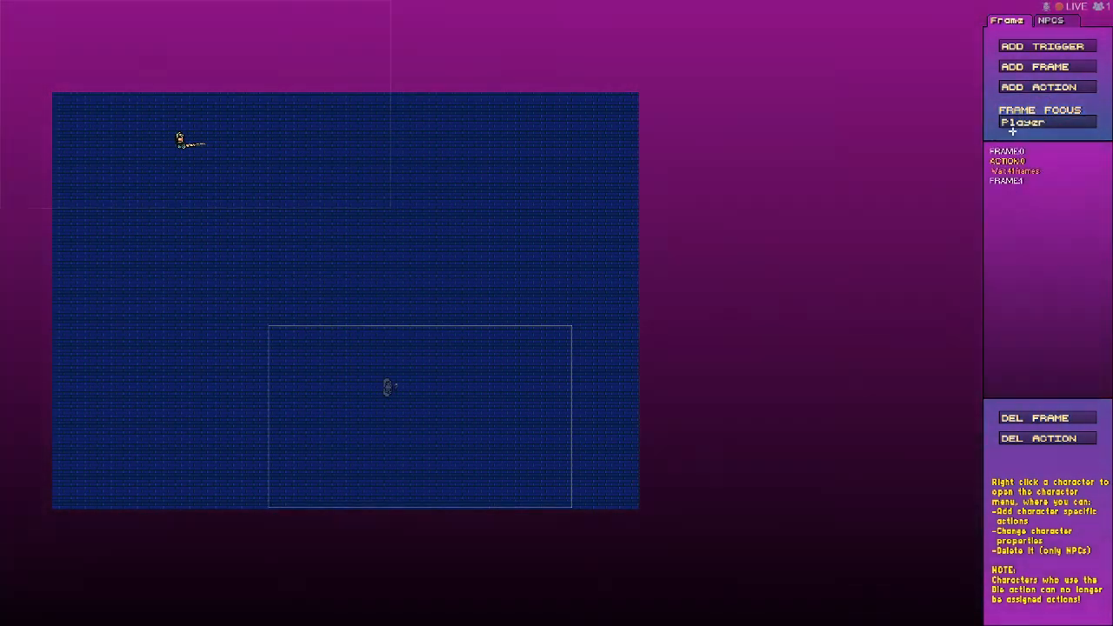
pyautogui.click(1022, 124)
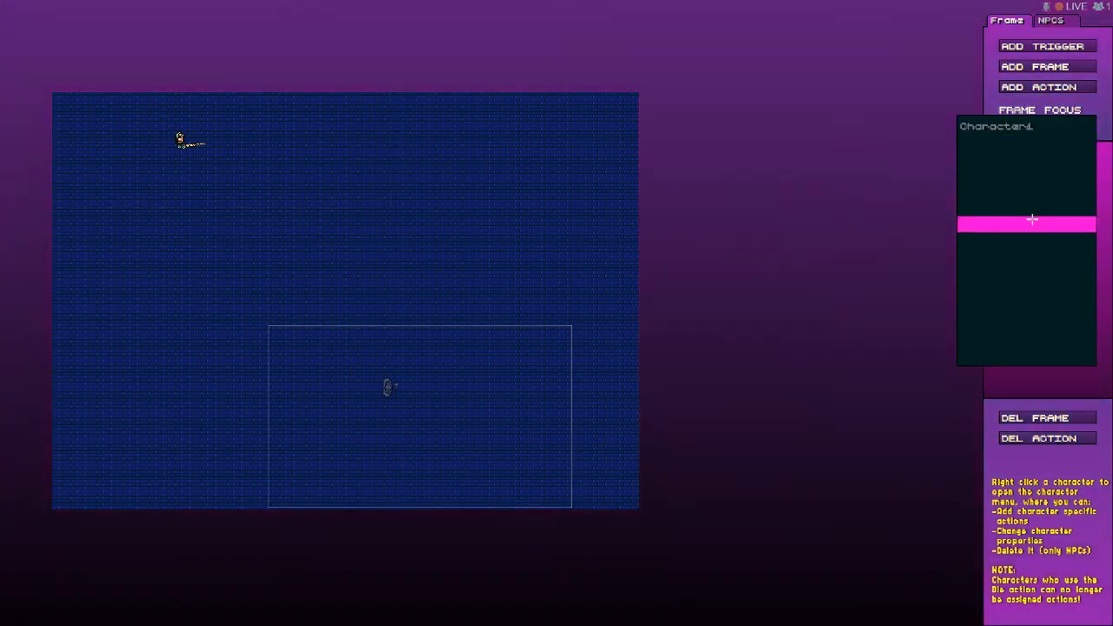
pyautogui.click(1031, 126)
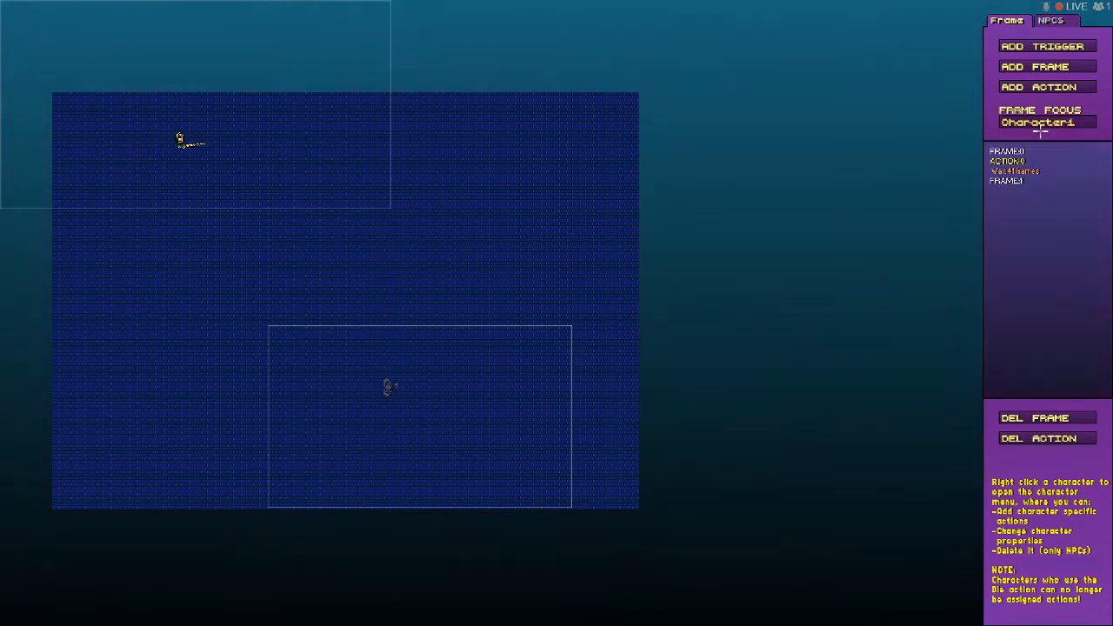
# Add a dialogue action with the first line "COOL!" spoken by Character1, keeping the Pig portrait
pyautogui.click(1034, 86)
pyautogui.click(586, 261)
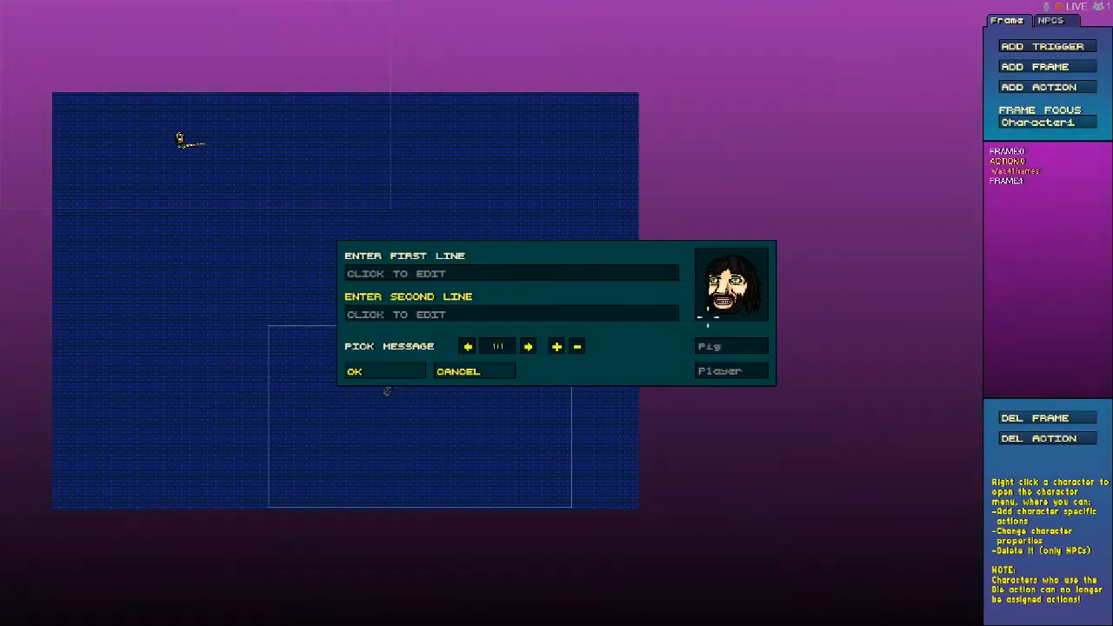
pyautogui.click(722, 370)
pyautogui.click(735, 387)
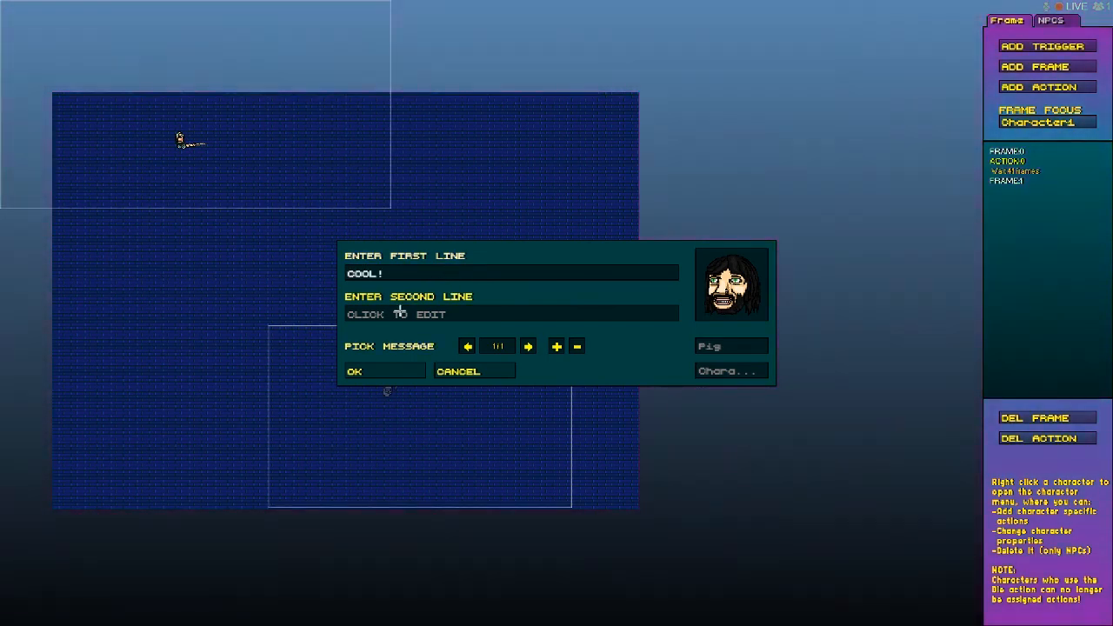
pyautogui.click(387, 374)
# Save the level and playtest the second floor's dialogue cutscene, returning to the level editor
pyautogui.click(23, 7)
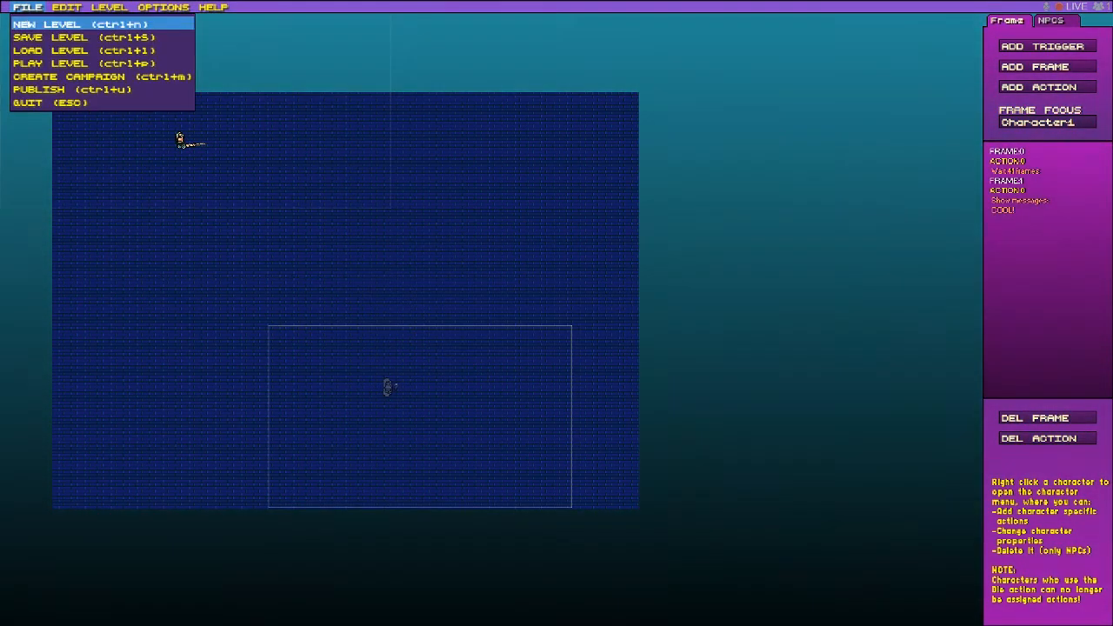
pyautogui.click(43, 35)
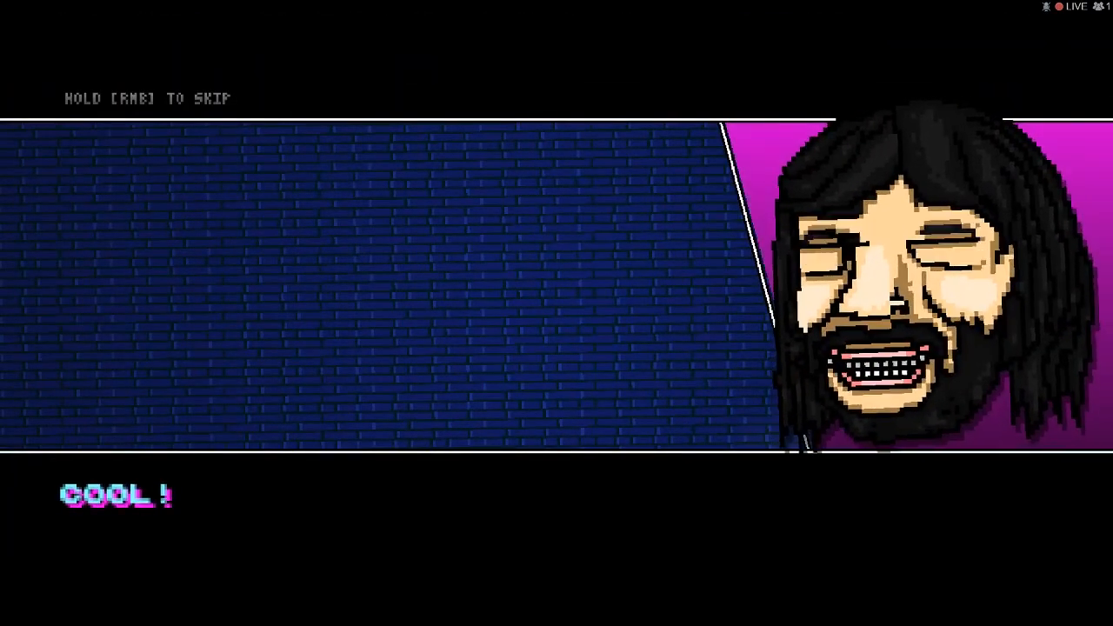
pyautogui.press('Escape')
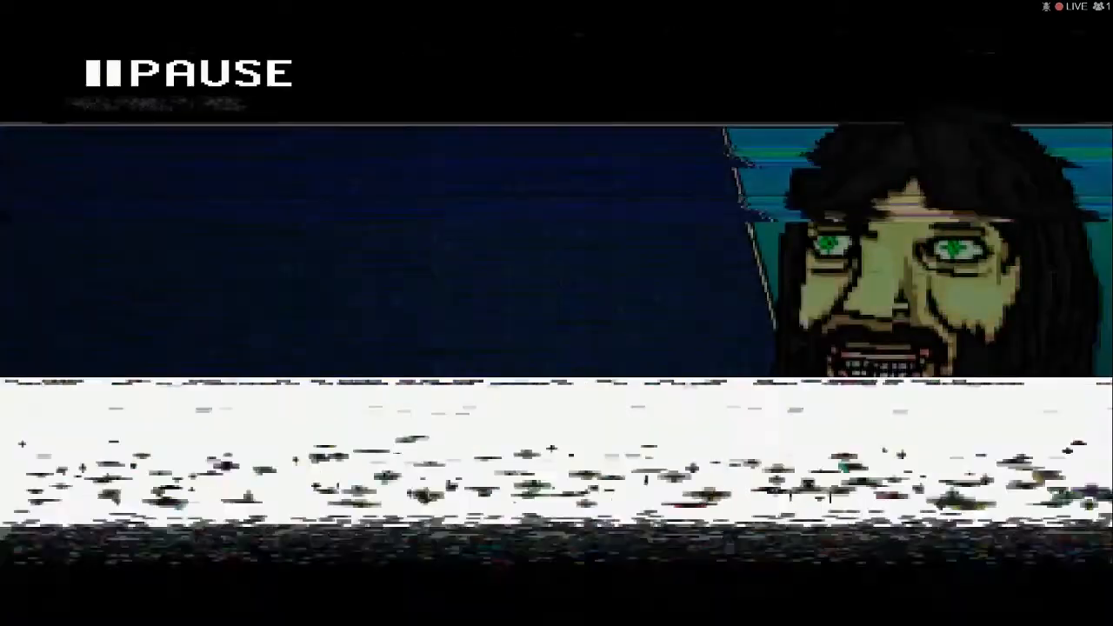
pyautogui.press('Escape')
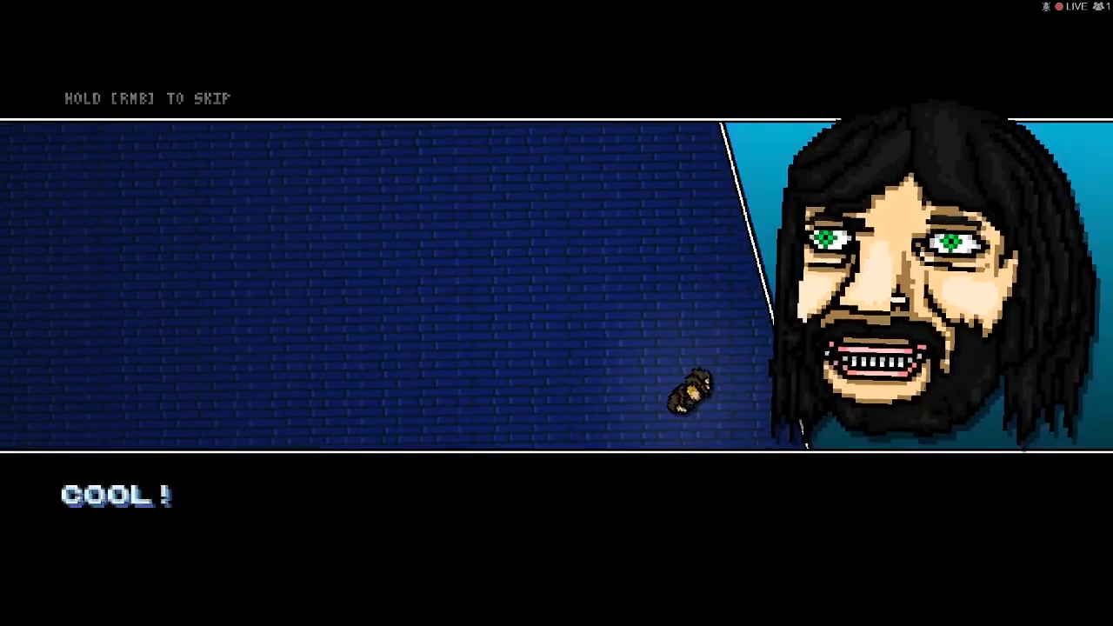
pyautogui.press('Escape')
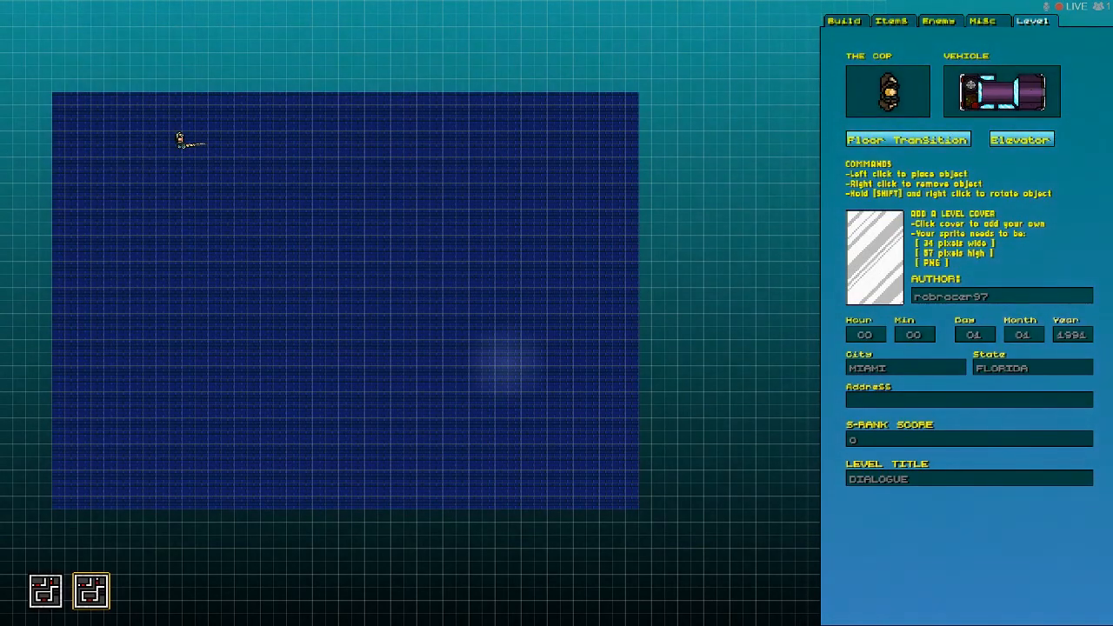
# Draw a cluster of crossing red wall lines over the elevator outline on the second floor
pyautogui.scroll(1, 508, 361)
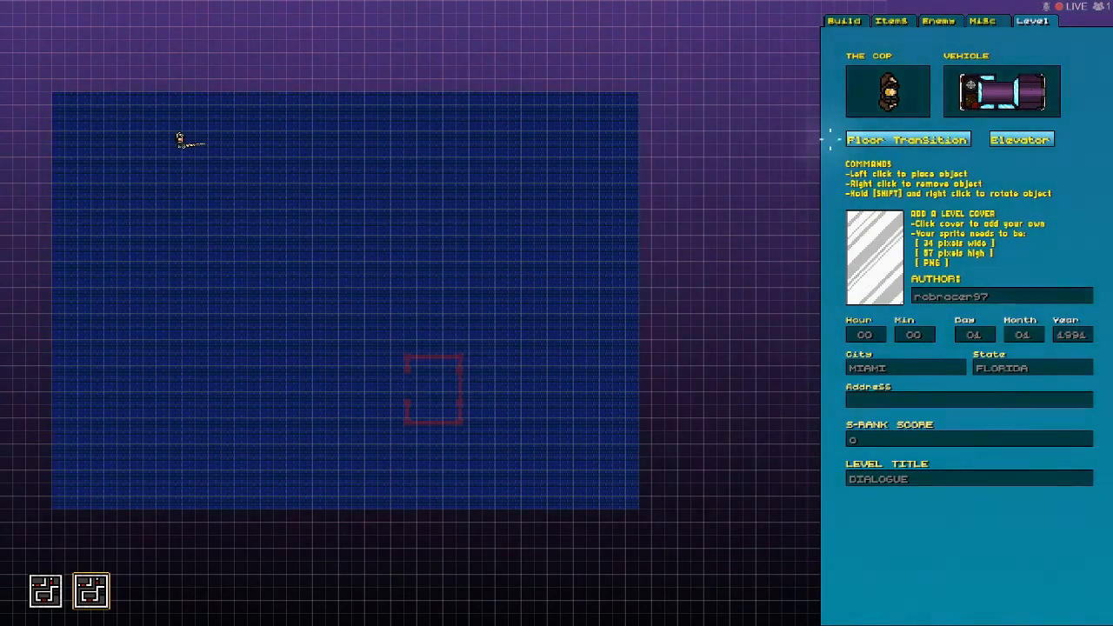
pyautogui.click(859, 20)
pyautogui.click(880, 411)
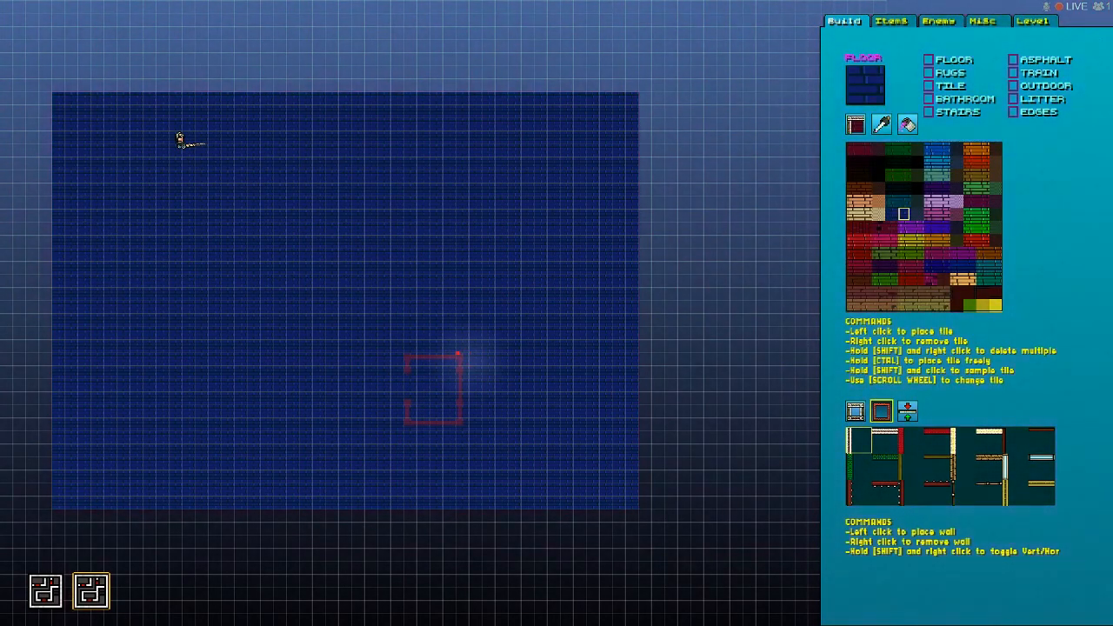
pyautogui.moveTo(457, 355); pyautogui.dragTo(457, 429)
pyautogui.click(457, 429)
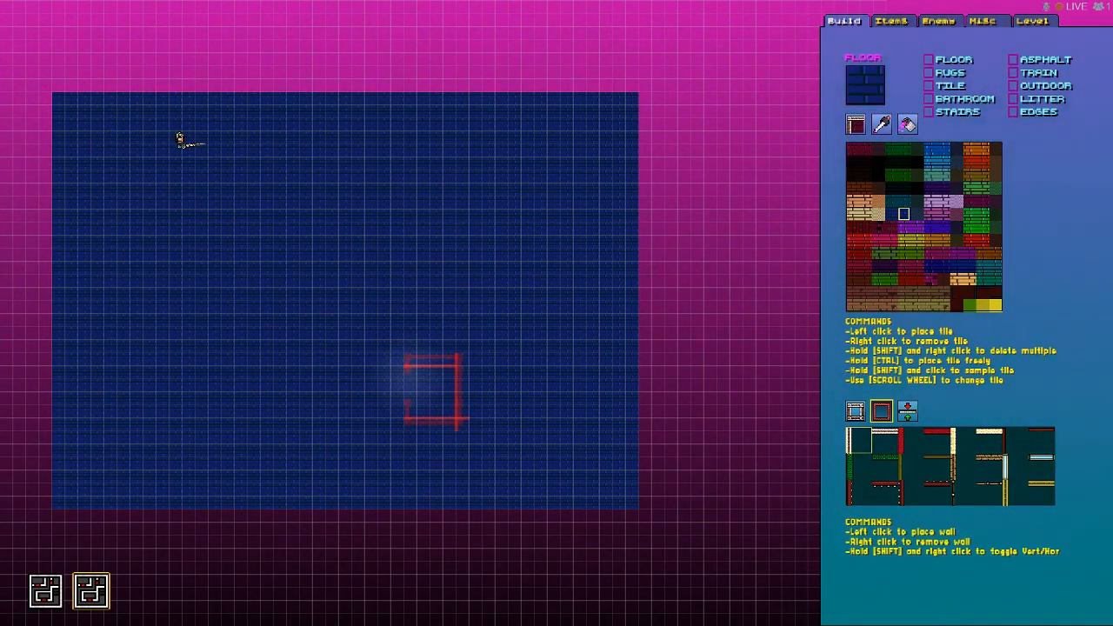
pyautogui.moveTo(405, 366); pyautogui.dragTo(406, 420)
pyautogui.moveTo(416, 366); pyautogui.dragTo(463, 415)
pyautogui.moveTo(456, 365); pyautogui.dragTo(394, 428)
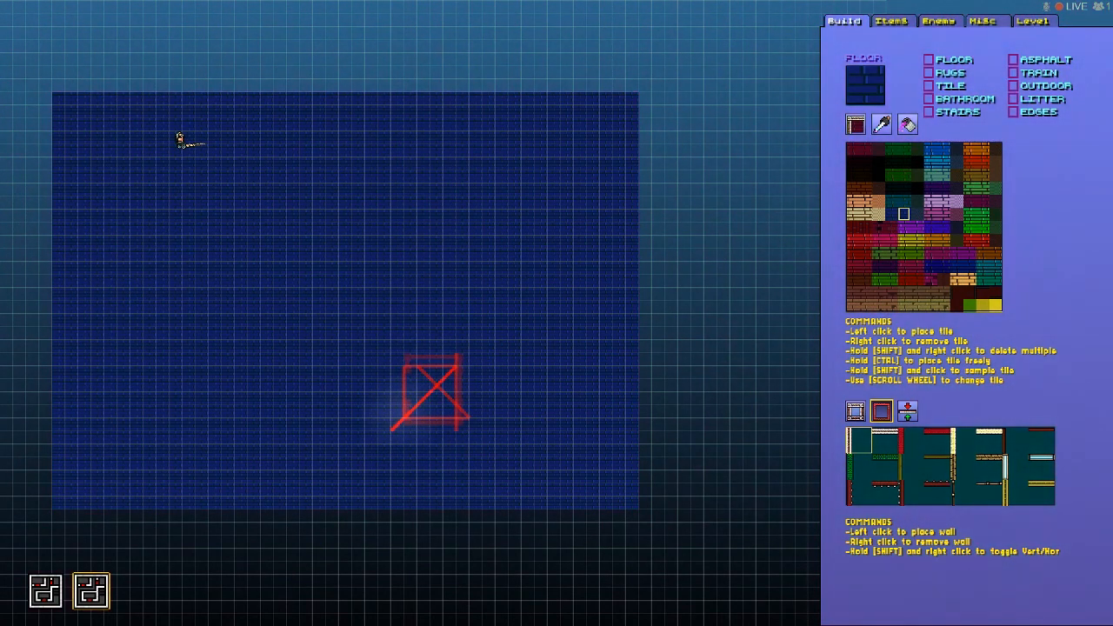
pyautogui.moveTo(431, 355); pyautogui.dragTo(432, 428)
pyautogui.moveTo(405, 377); pyautogui.dragTo(392, 418)
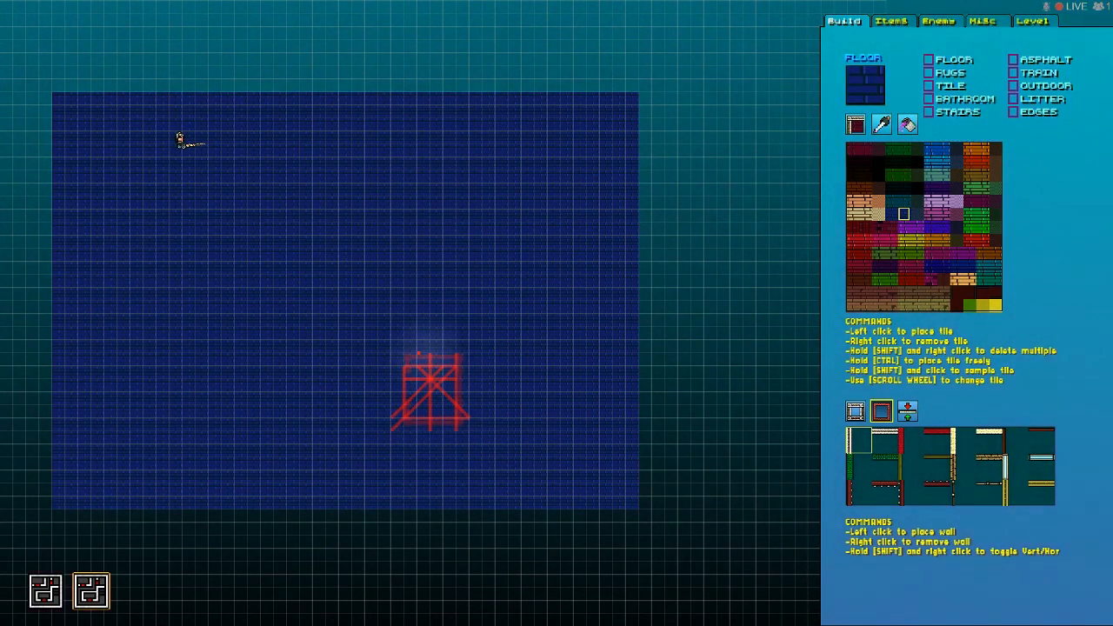
pyautogui.moveTo(418, 354); pyautogui.dragTo(418, 442)
pyautogui.moveTo(457, 365); pyautogui.dragTo(380, 443)
pyautogui.moveTo(365, 366); pyautogui.dragTo(499, 425)
pyautogui.moveTo(469, 379); pyautogui.dragTo(392, 456)
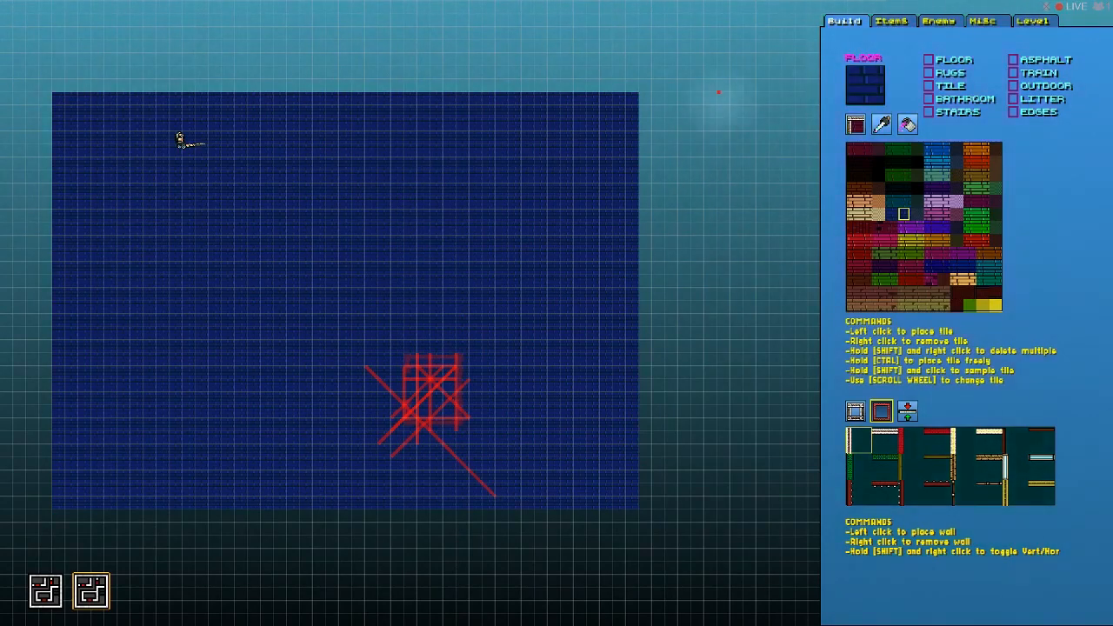
# Delete the second floor's cutscene frames with their actions, and remove the character placed away from the trigger area
pyautogui.press('Tab')
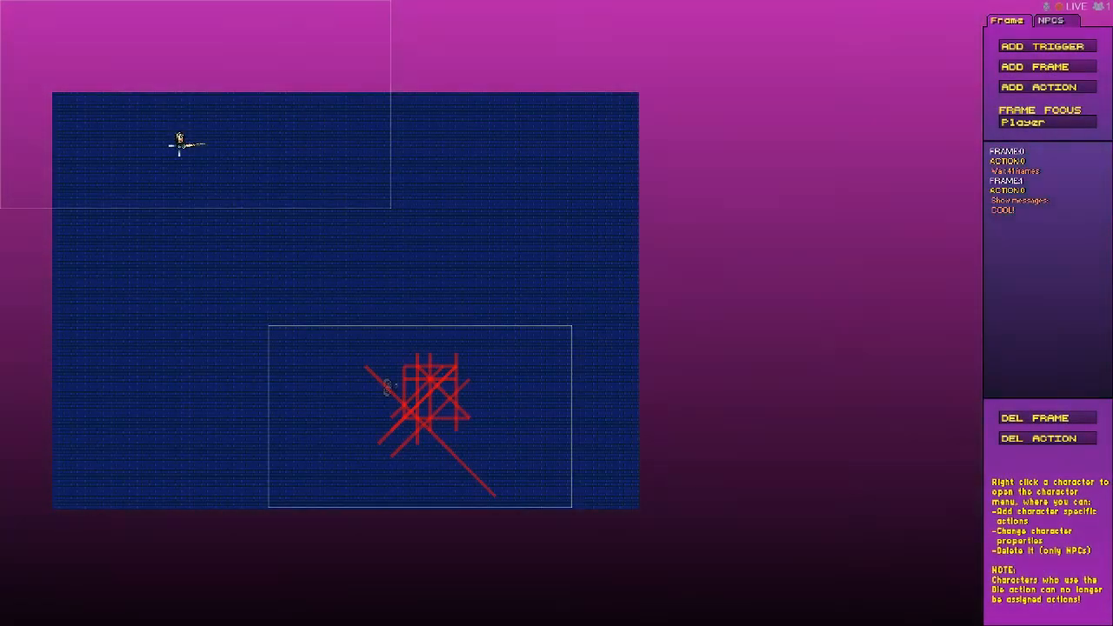
pyautogui.rightClick(176, 137)
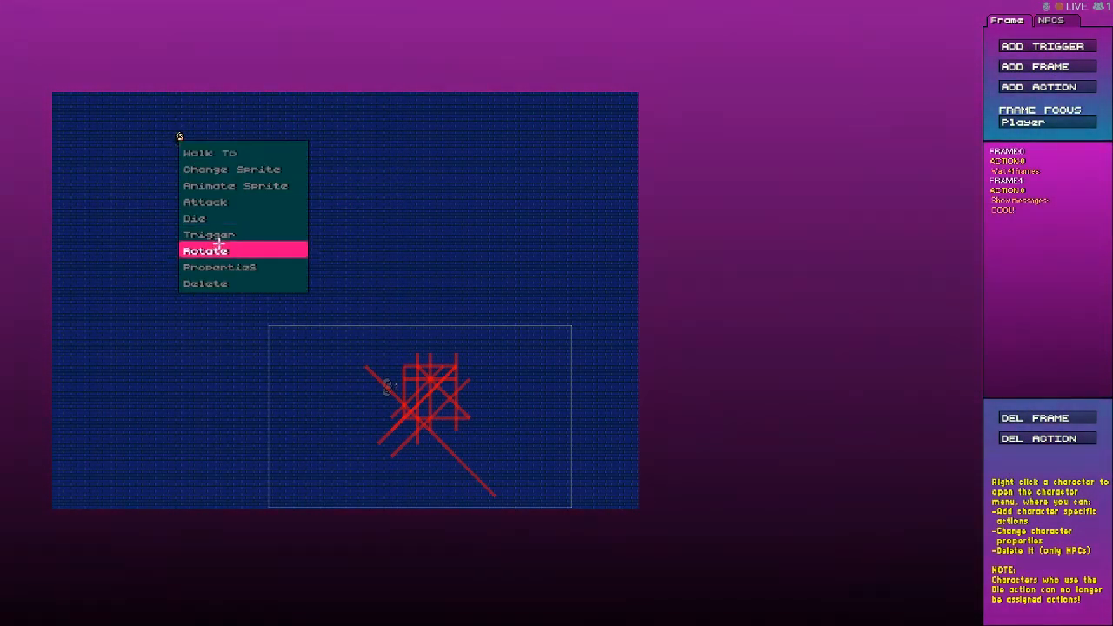
pyautogui.click(738, 313)
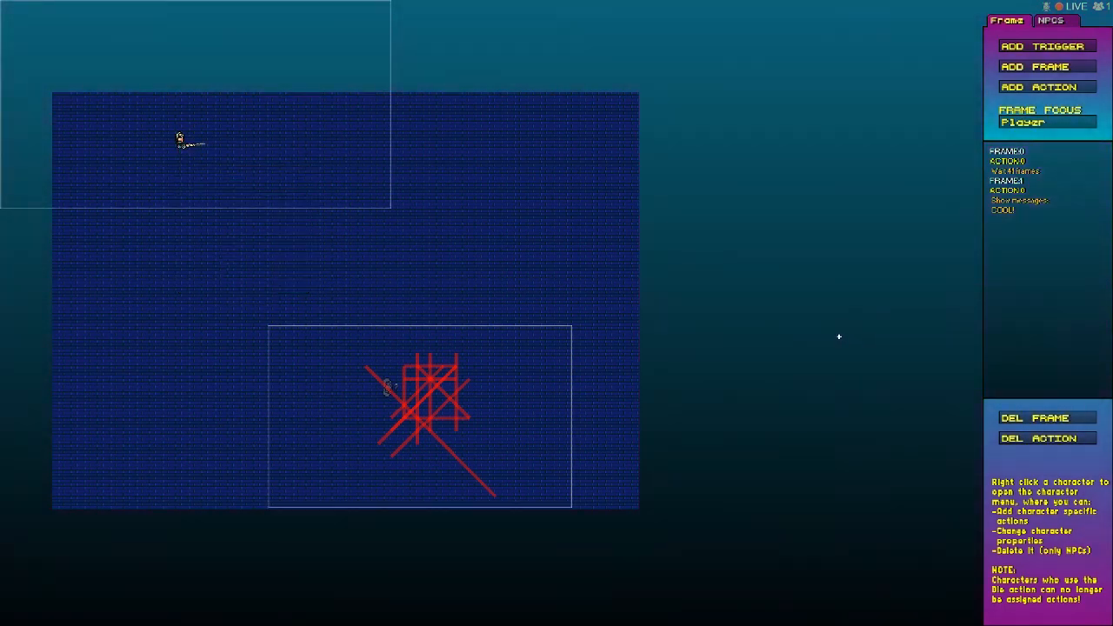
pyautogui.click(1047, 420)
pyautogui.click(1047, 420)
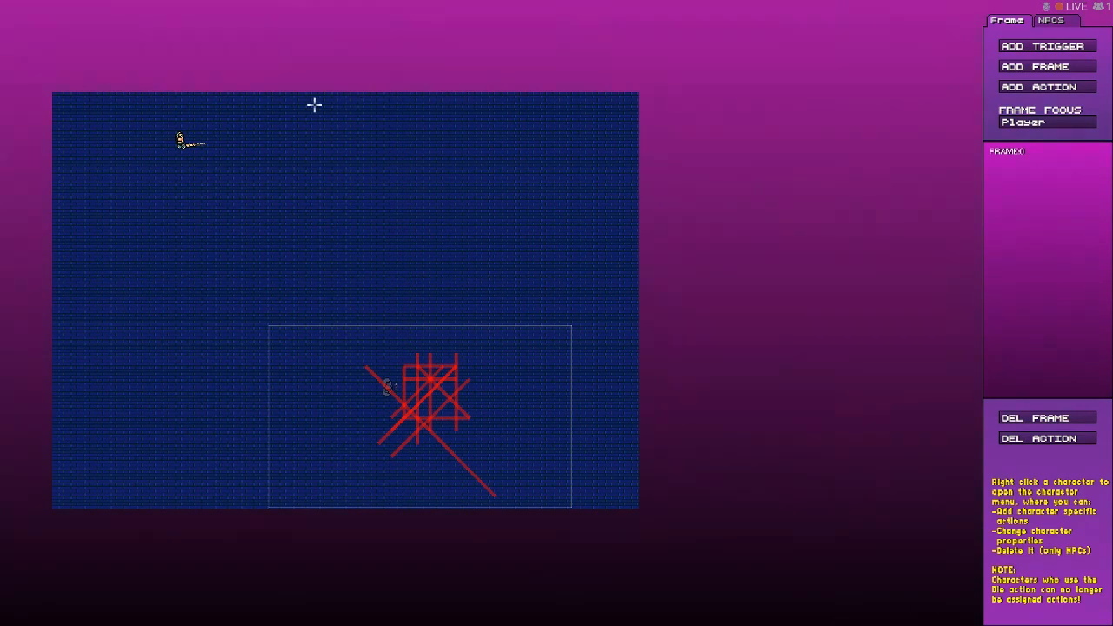
pyautogui.rightClick(182, 138)
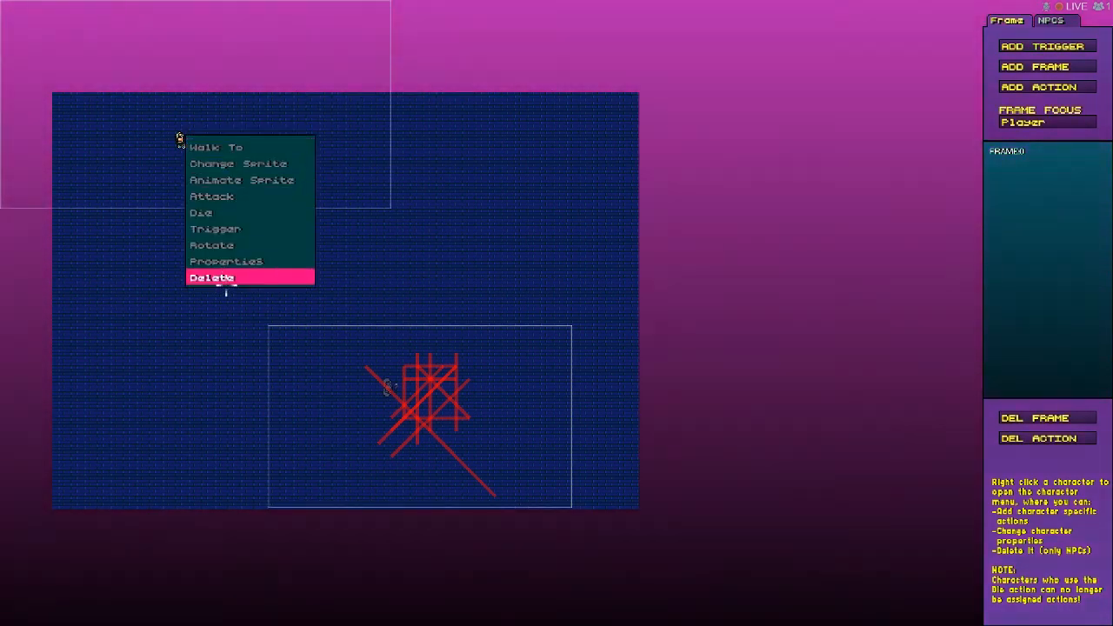
pyautogui.click(223, 280)
# Place a new NPC with the sprHarry sprite just inside the upper-left corner of the second floor's trigger area
pyautogui.click(1054, 21)
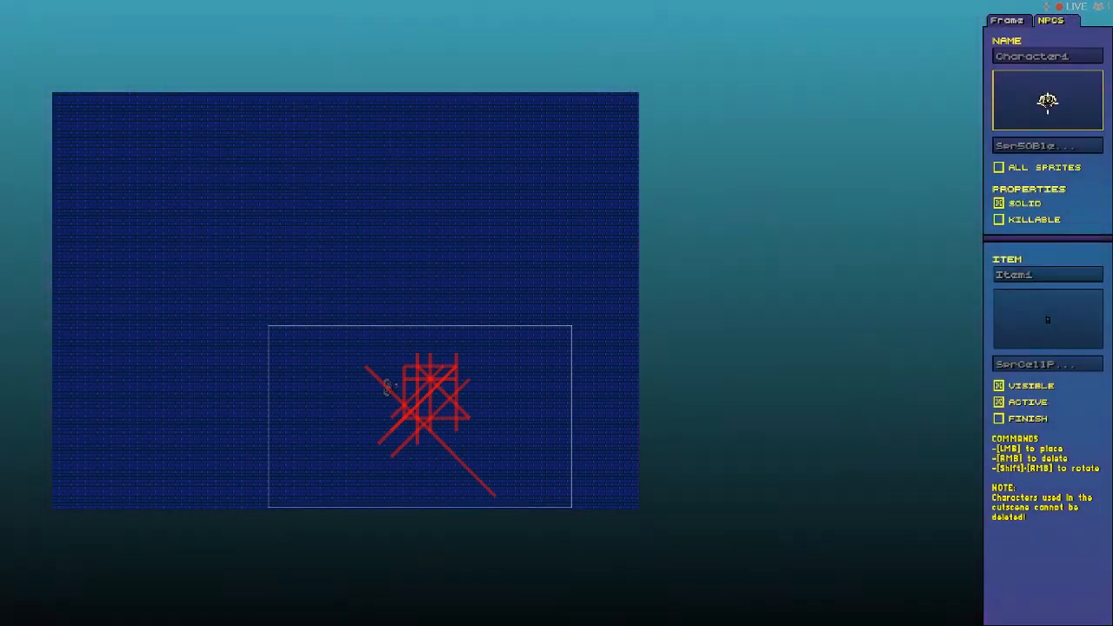
pyautogui.click(1035, 145)
pyautogui.scroll(-1, 1014, 244)
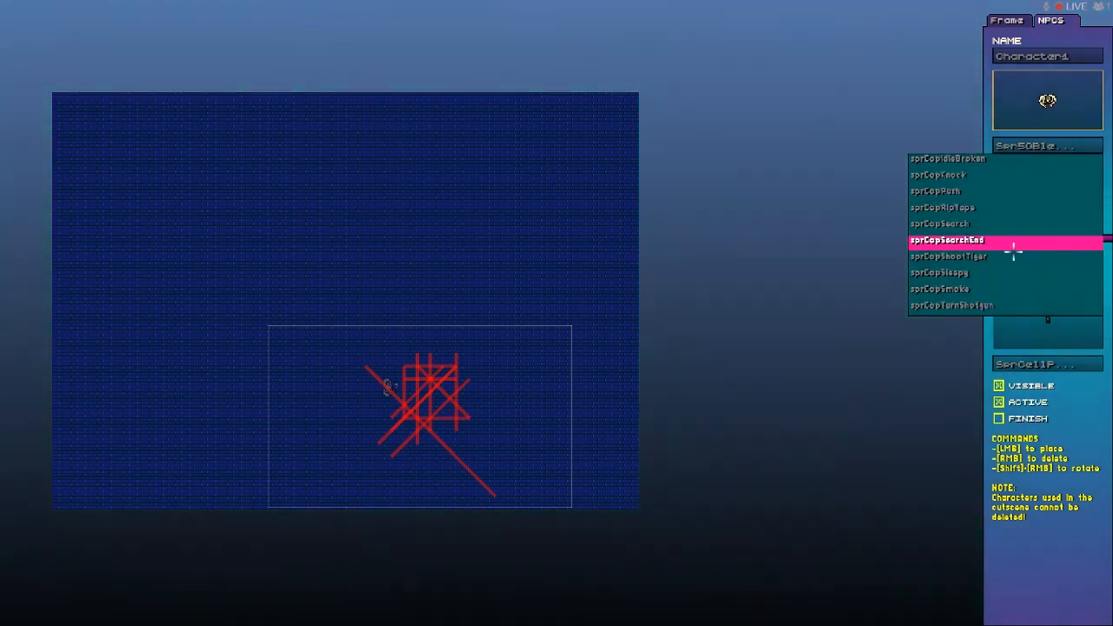
pyautogui.scroll(-8, 1013, 251)
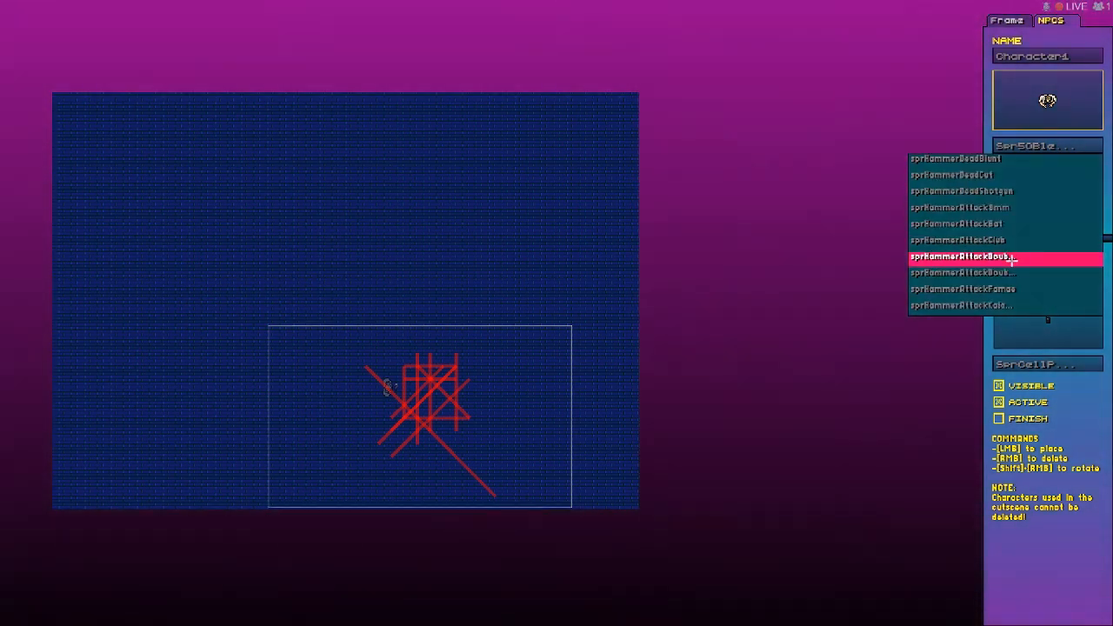
pyautogui.scroll(-3, 1011, 259)
pyautogui.click(973, 271)
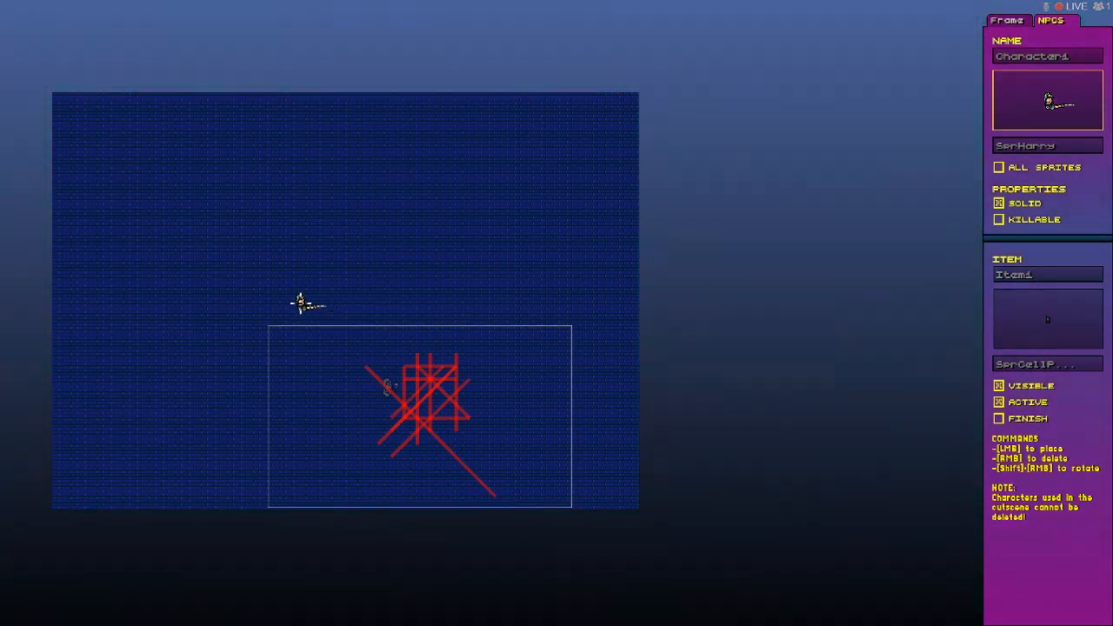
pyautogui.click(282, 335)
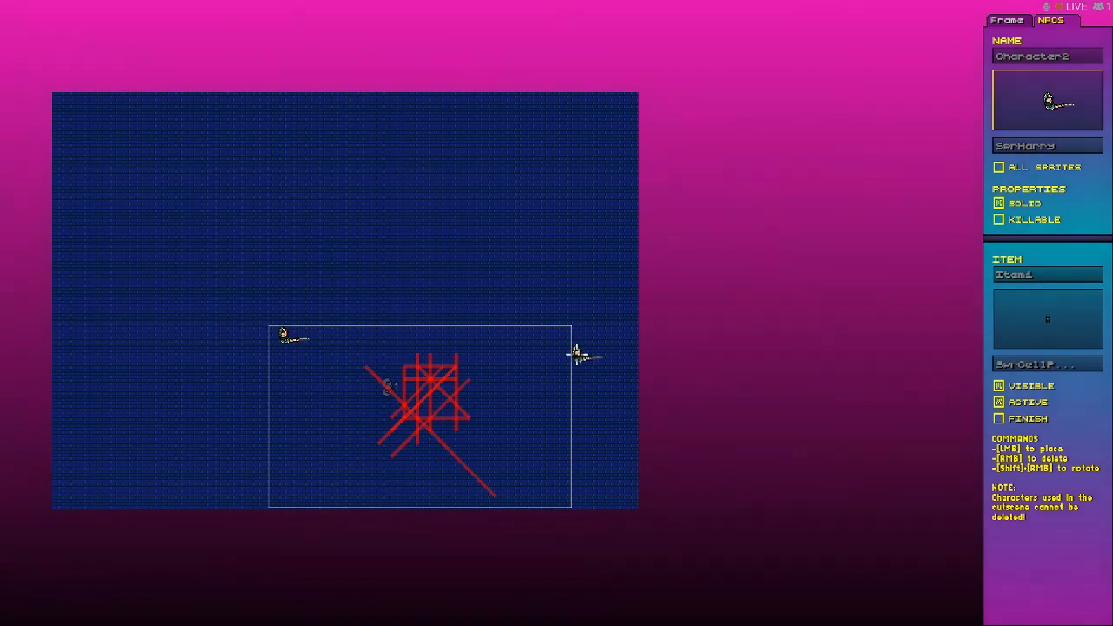
# Add a Wait action of about 0.375 s to the second floor's first cutscene frame
pyautogui.click(1013, 21)
pyautogui.click(1041, 87)
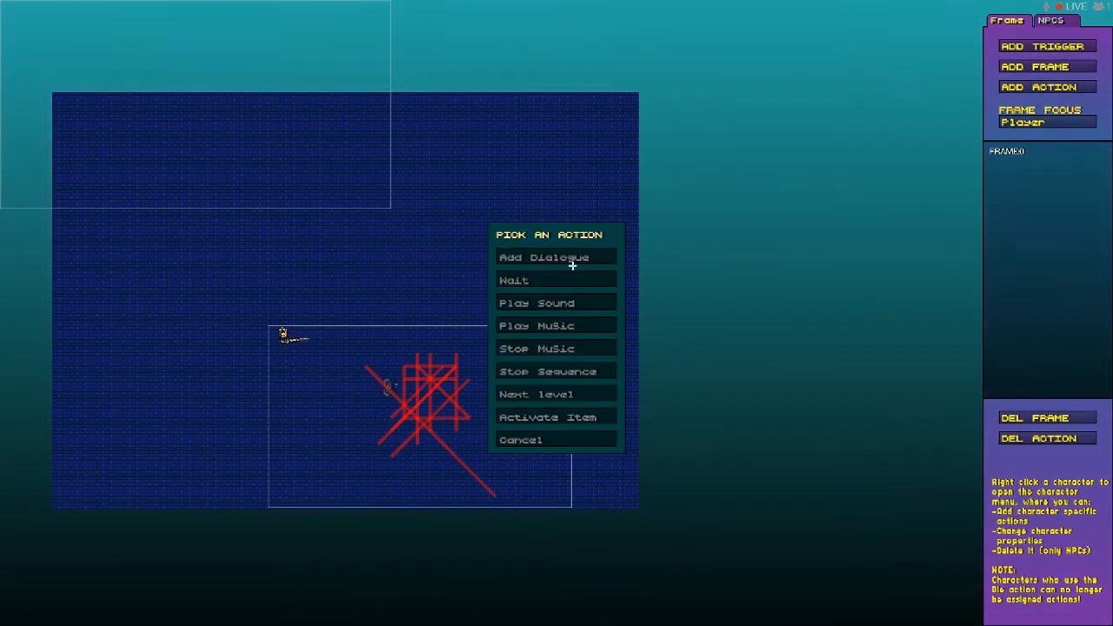
pyautogui.click(554, 279)
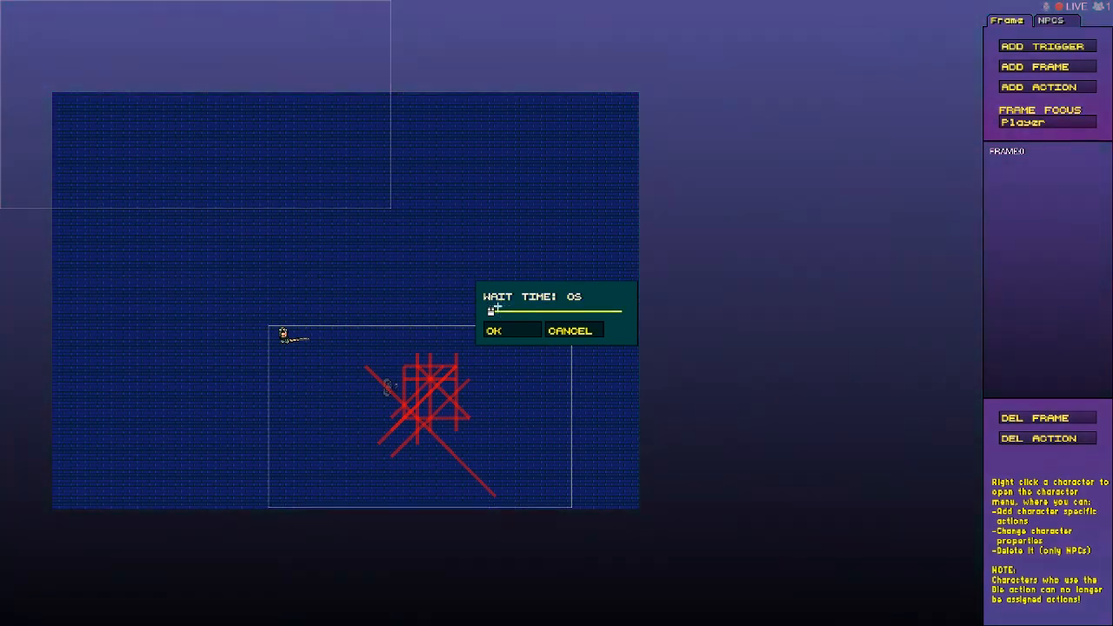
pyautogui.moveTo(491, 311); pyautogui.dragTo(494, 310)
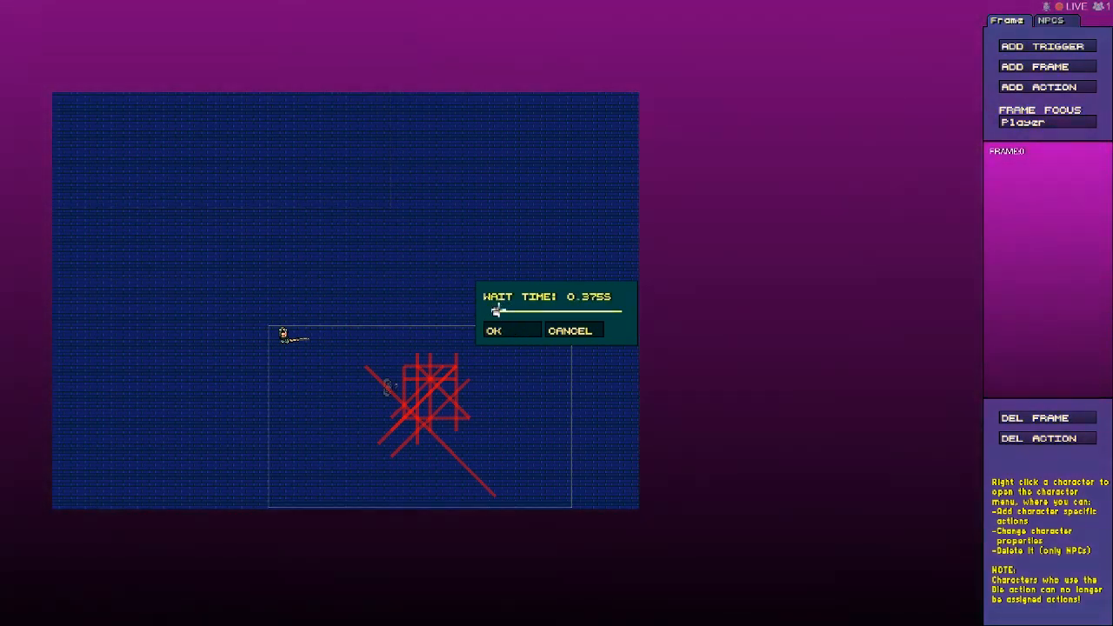
pyautogui.click(511, 330)
# Add another cutscene frame on the second floor with its frame focus set to Character1
pyautogui.click(1034, 66)
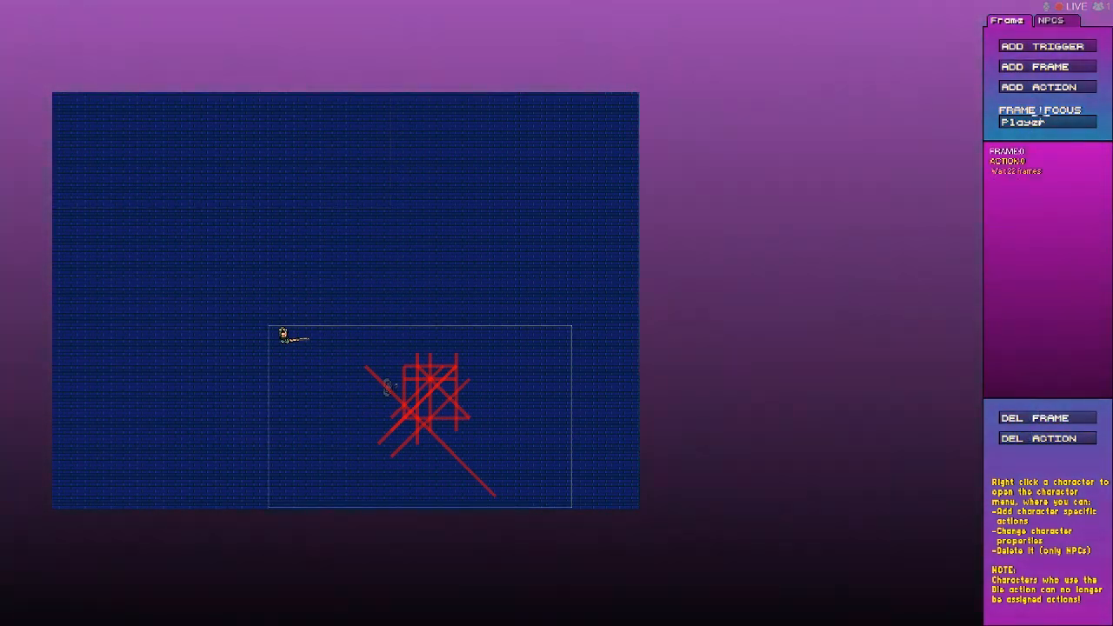
pyautogui.click(1031, 122)
pyautogui.click(1026, 128)
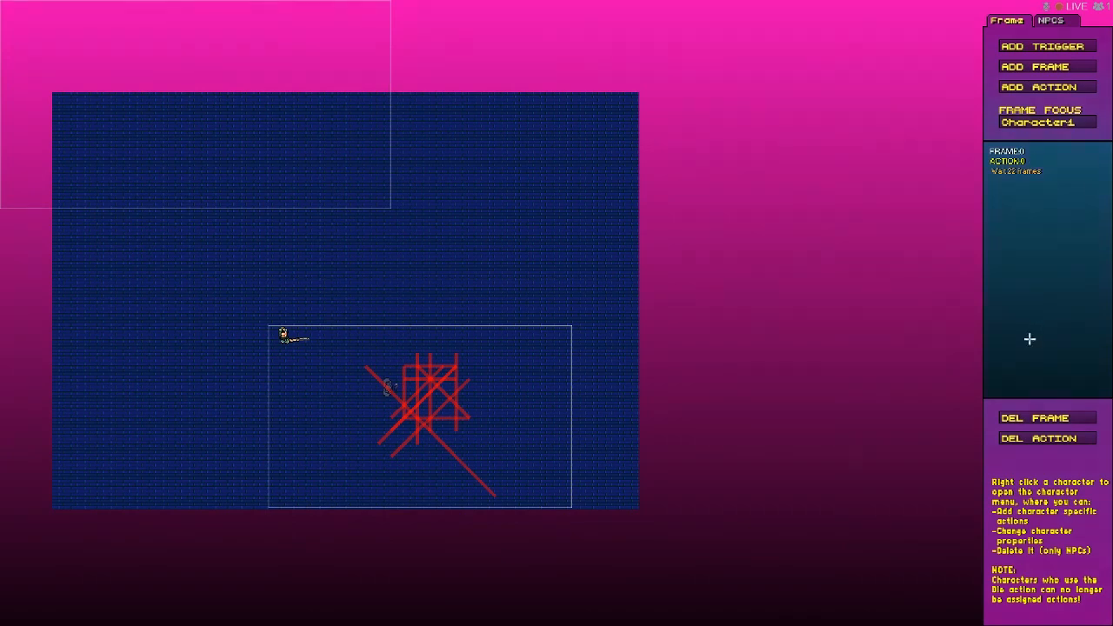
# Add a dialogue action to the new frame with the first line "COOL!" spoken by Character1, keeping the Pig portrait
pyautogui.click(1043, 87)
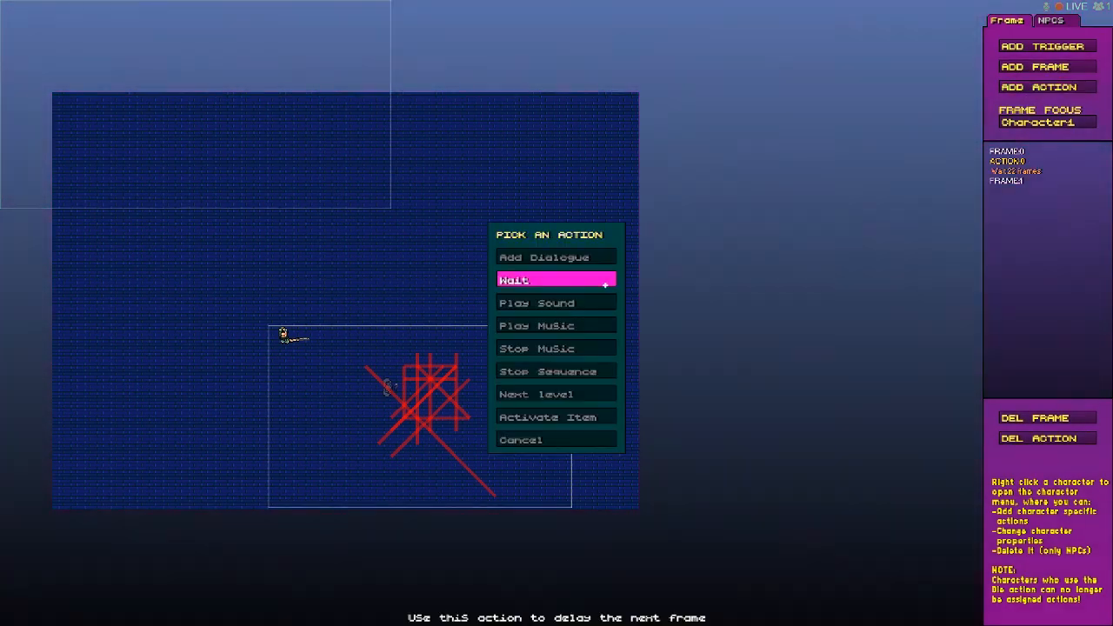
pyautogui.click(588, 252)
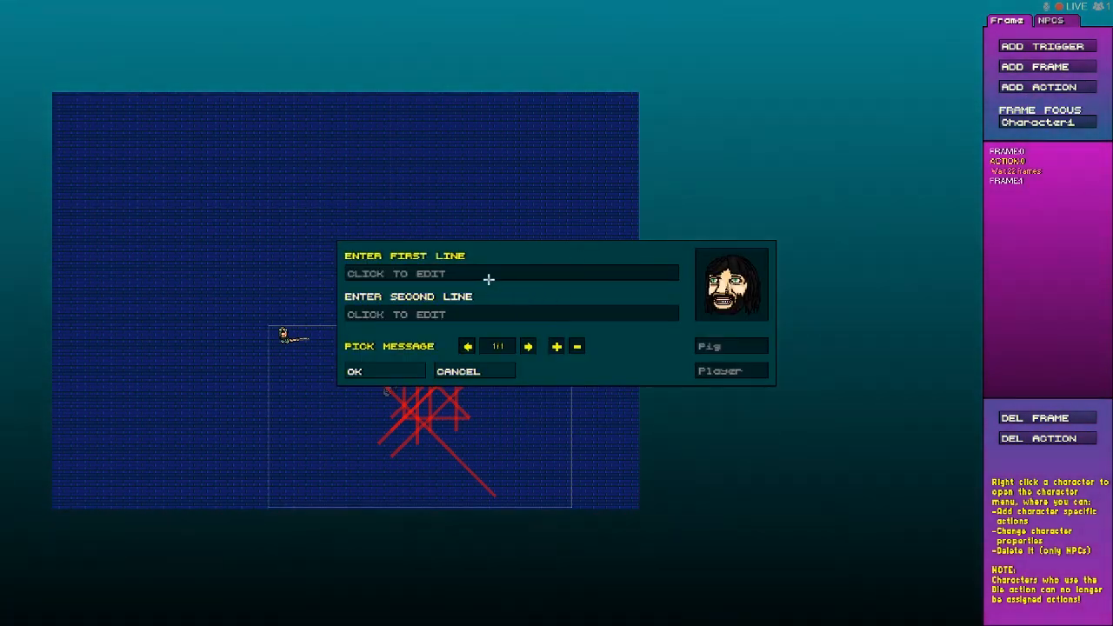
pyautogui.write('coo')
pyautogui.click(736, 372)
pyautogui.click(736, 385)
pyautogui.click(364, 374)
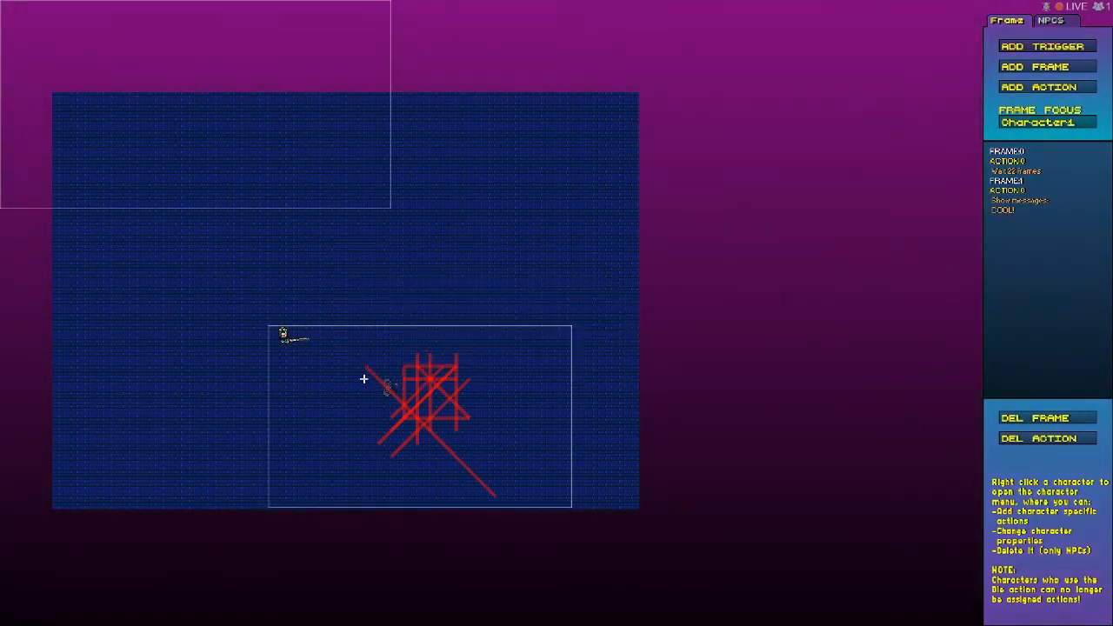
# Save the level and playtest it through the second floor's "COOL!" dialogue, then leave the playtest
pyautogui.click(26, 6)
pyautogui.click(32, 37)
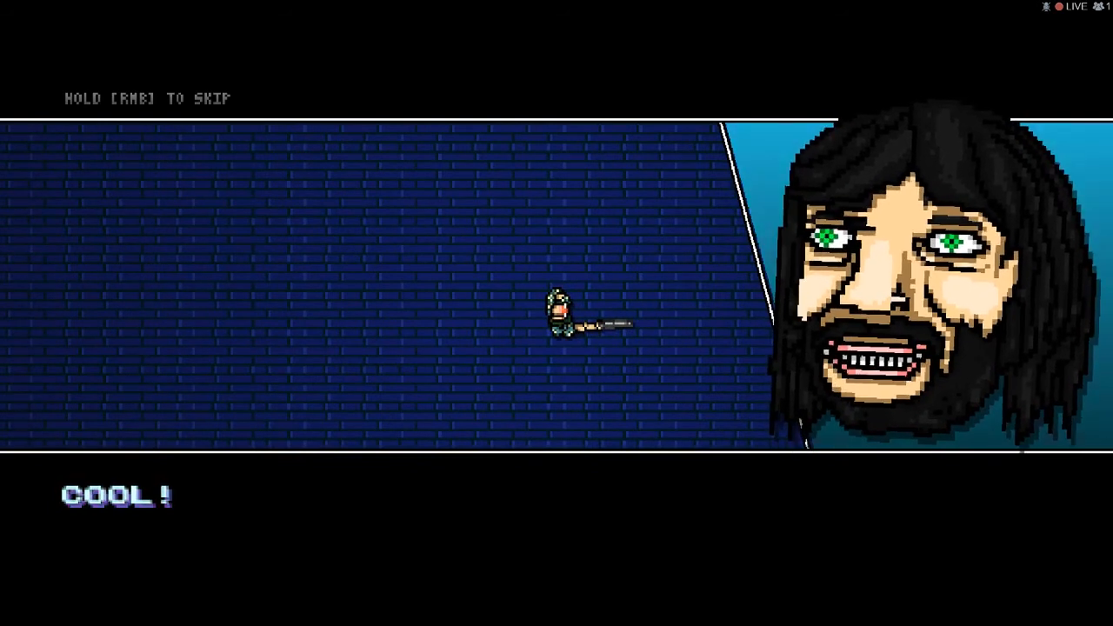
pyautogui.press('Escape')
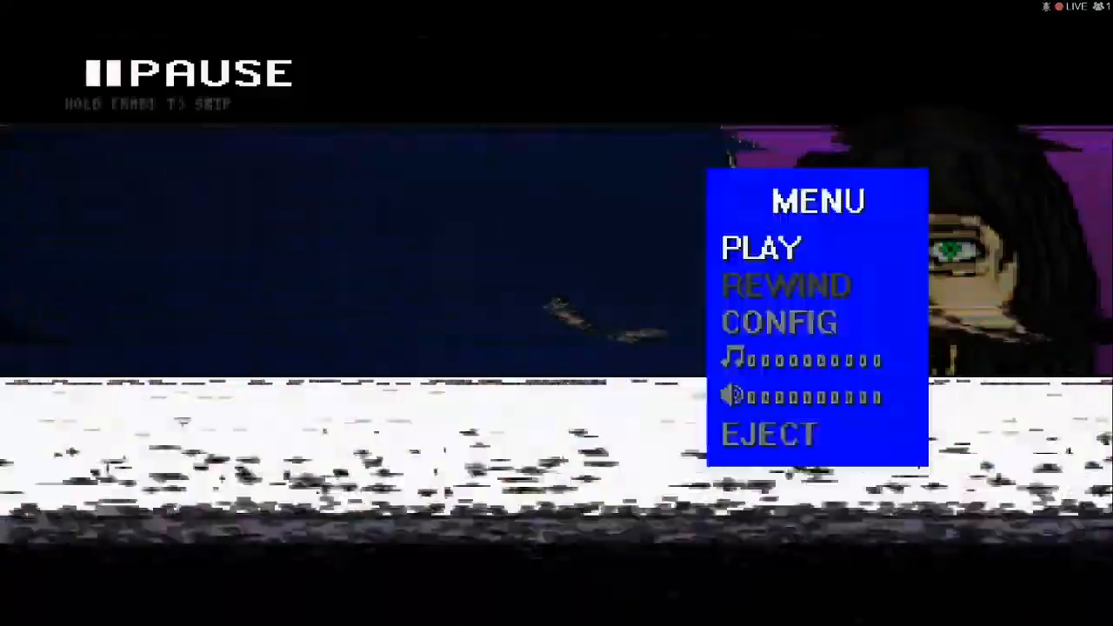
pyautogui.press('Escape')
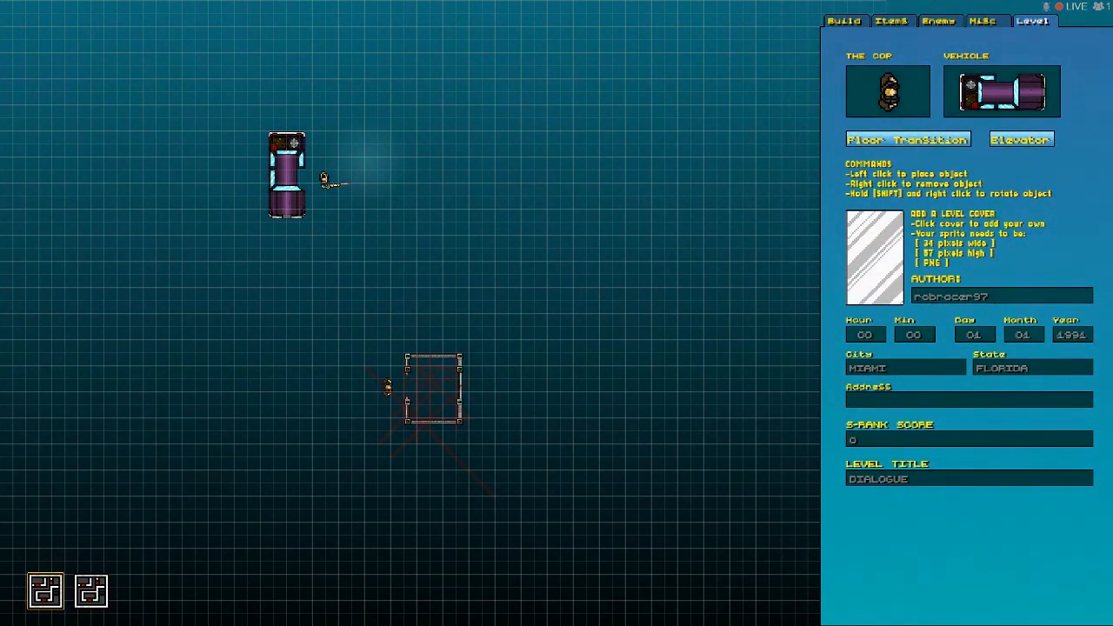
# Assign a Change Sprite action to the character beside the elevator in the first floor's cutscene
pyautogui.click(92, 592)
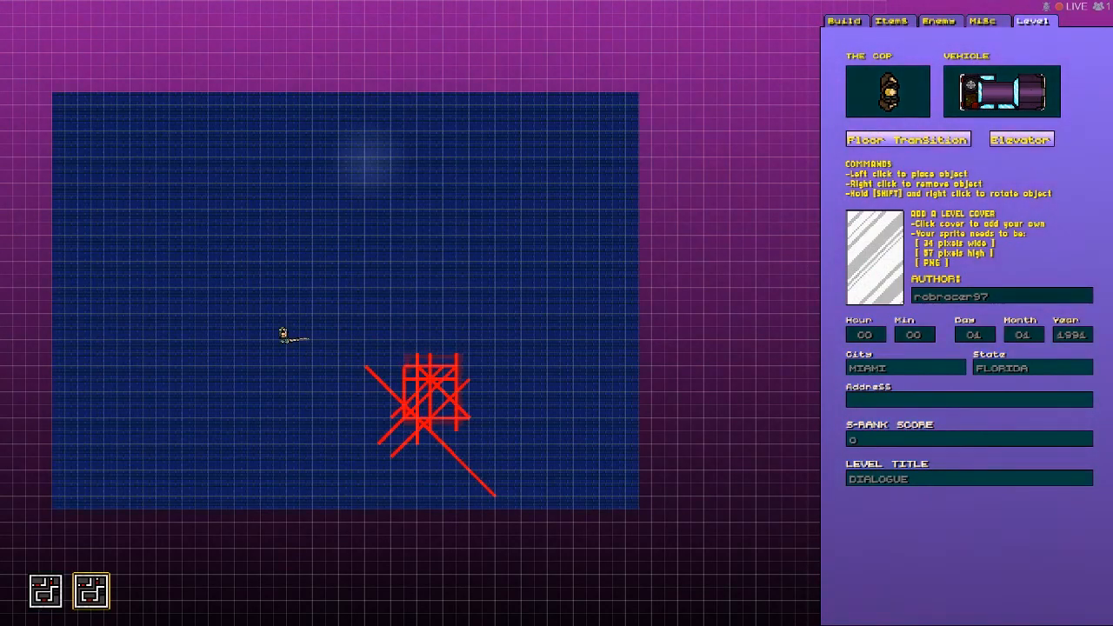
pyautogui.press('pagedown')
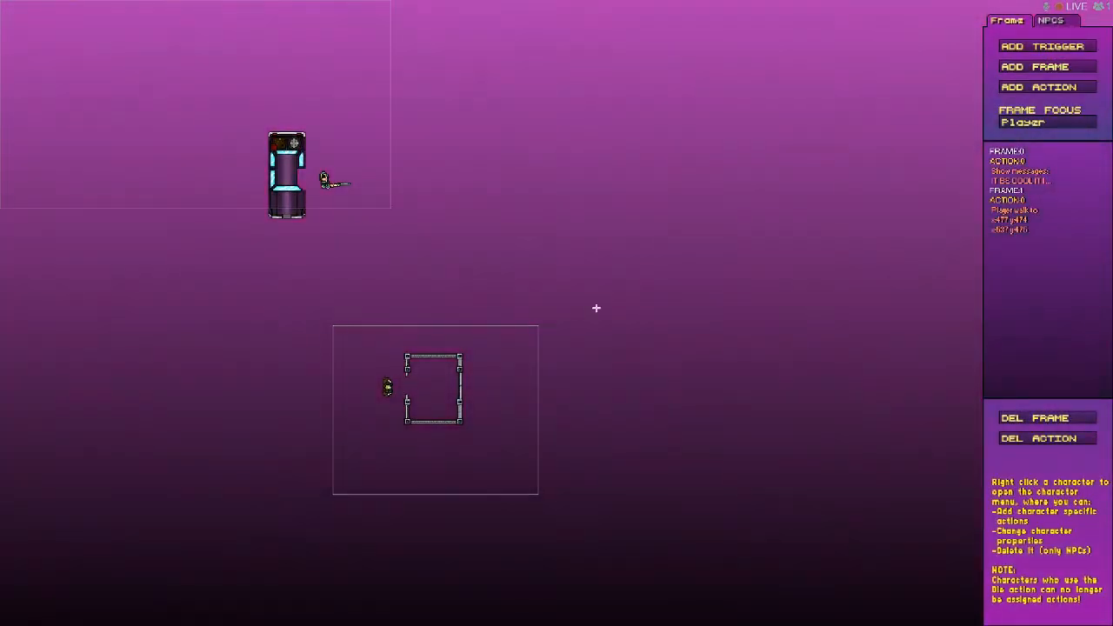
pyautogui.rightClick(388, 385)
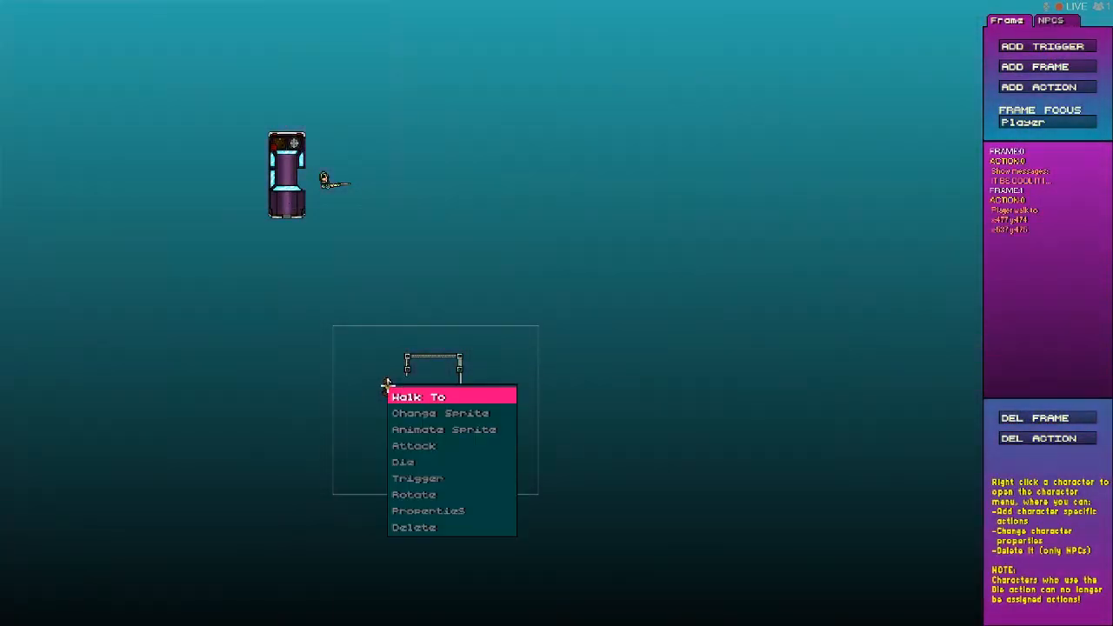
pyautogui.click(439, 411)
pyautogui.click(560, 309)
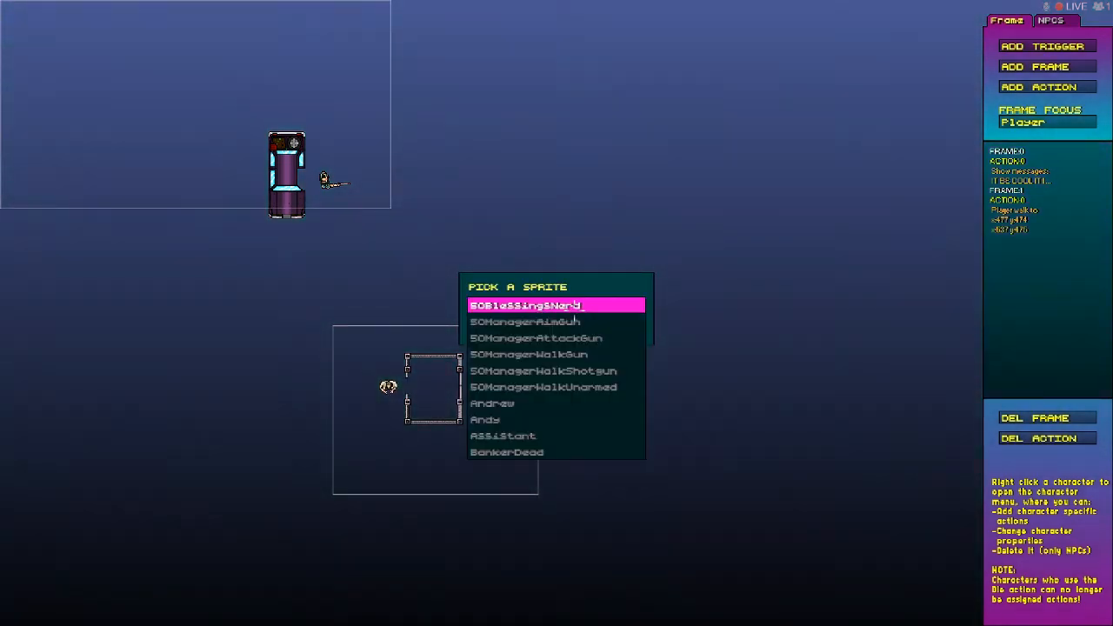
pyautogui.click(585, 346)
pyautogui.click(502, 328)
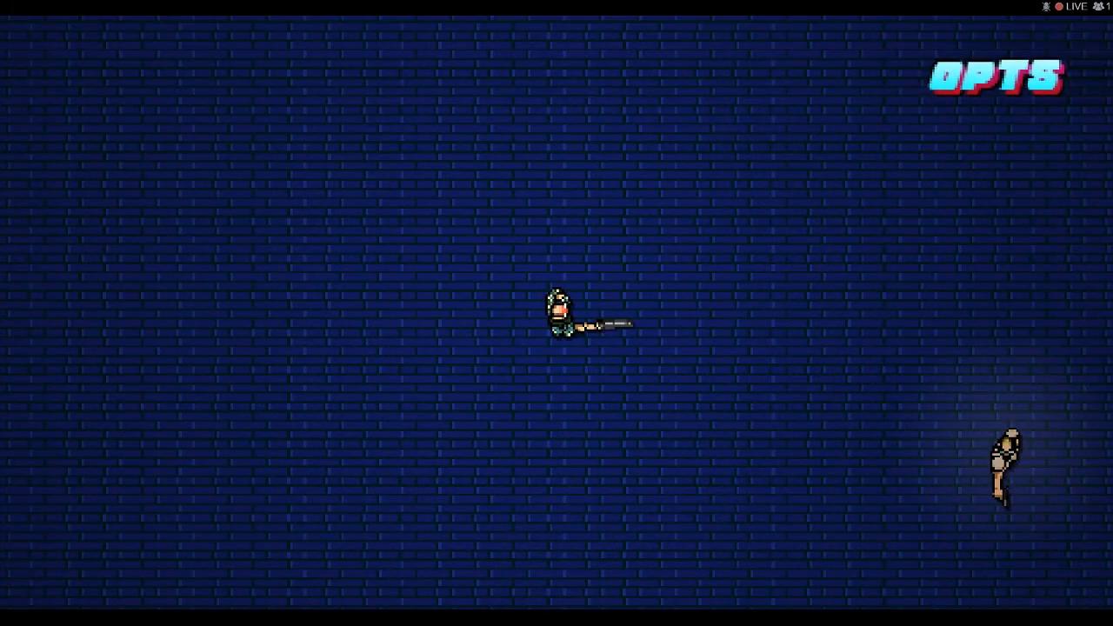
# End the playtest and return to the level editor
pyautogui.press('Escape')
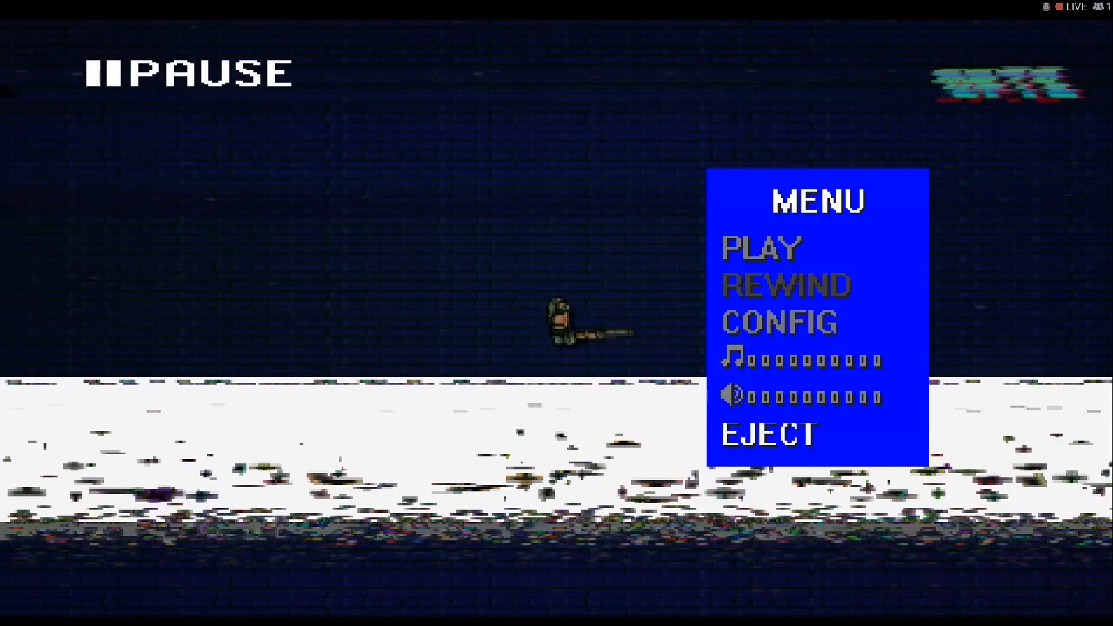
pyautogui.press('Return')
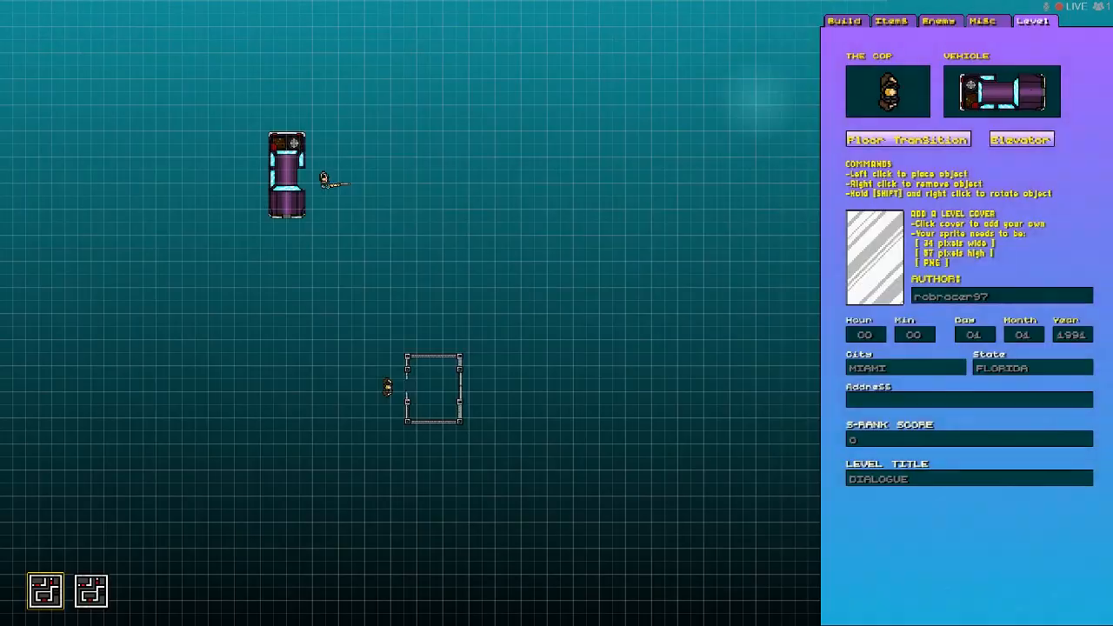
# Browse the first floor's NPC sprites and choose spr50BlessingsNerd for a new character
pyautogui.press('Tab')
pyautogui.click(1035, 20)
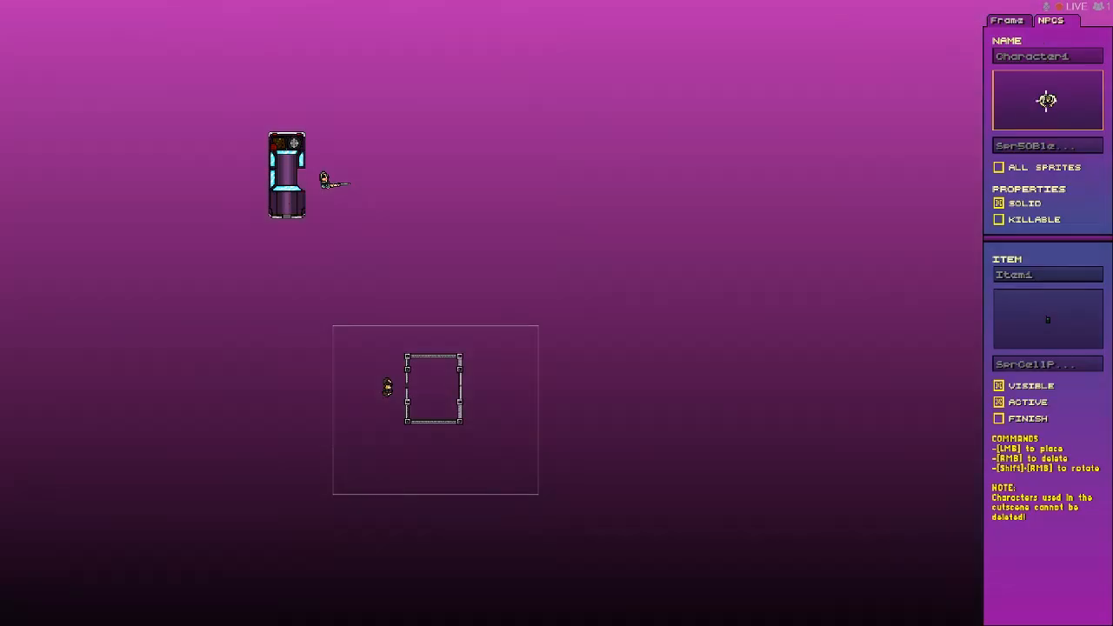
pyautogui.click(1043, 149)
pyautogui.scroll(-5, 992, 213)
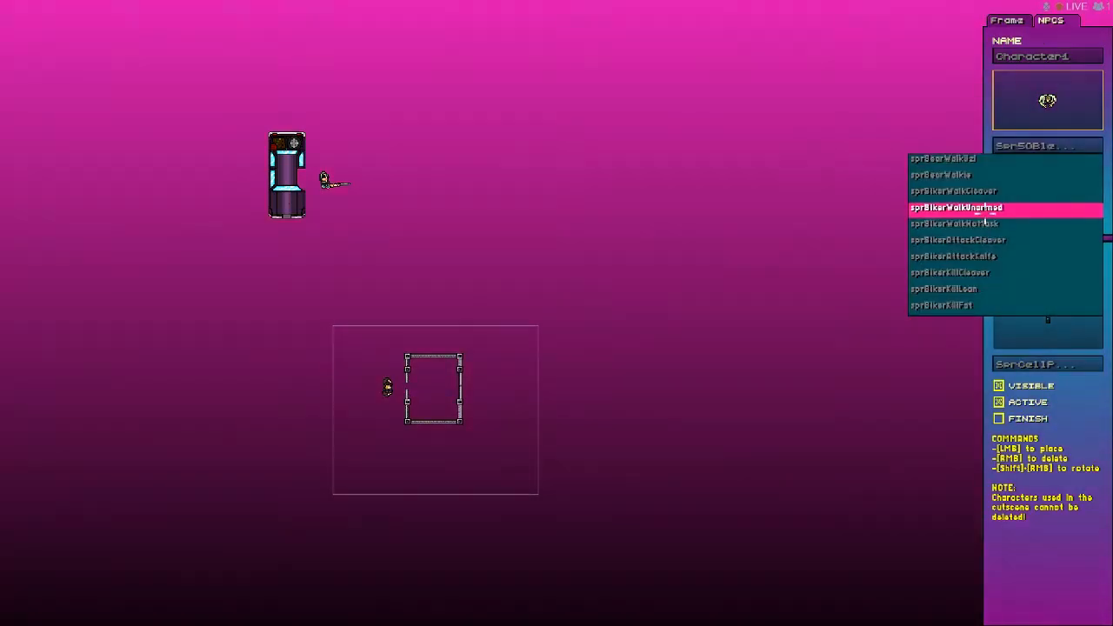
pyautogui.scroll(6, 991, 212)
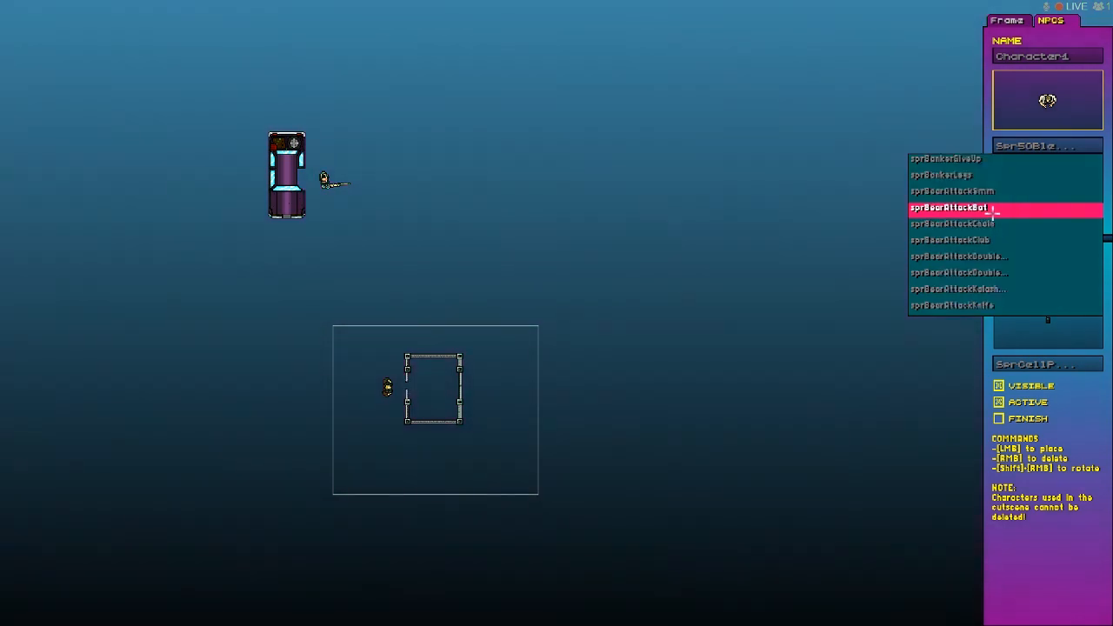
pyautogui.scroll(2, 994, 201)
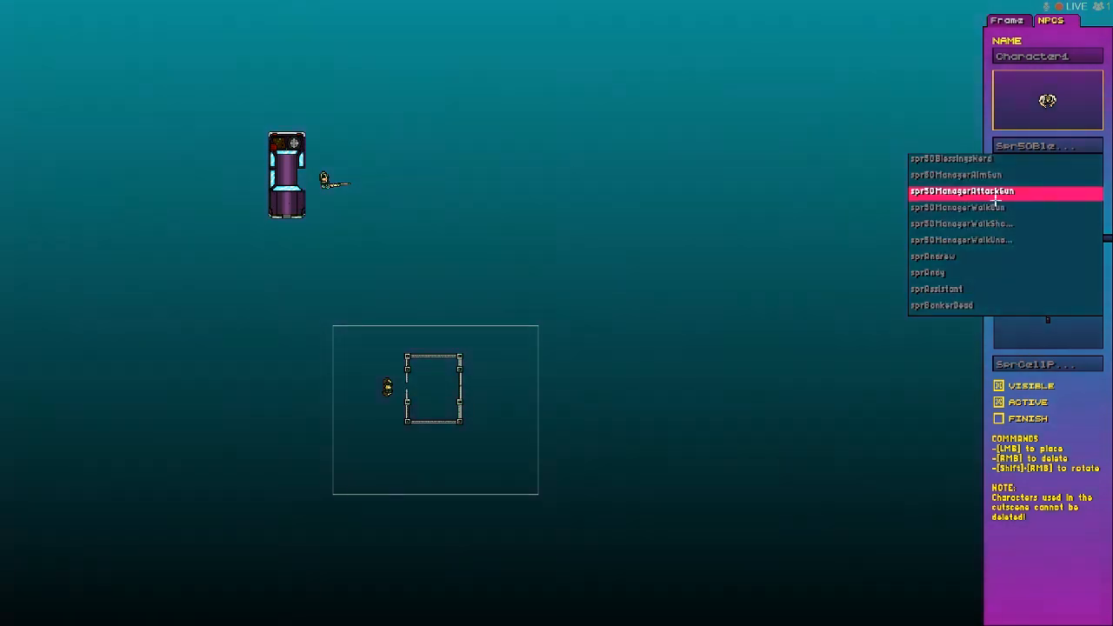
pyautogui.click(994, 167)
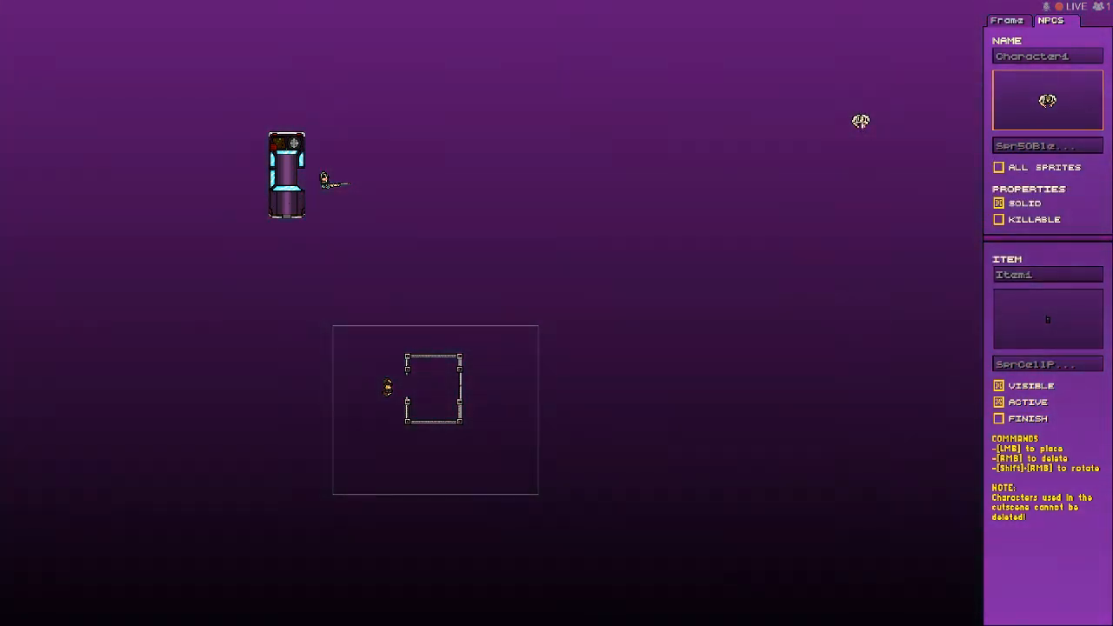
pyautogui.click(1031, 145)
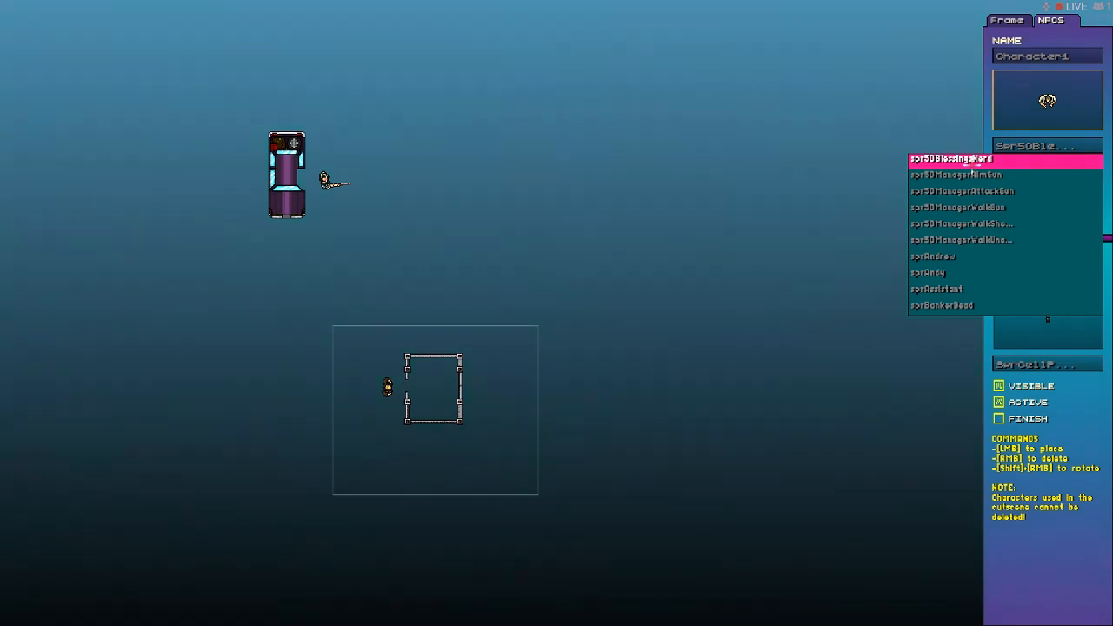
pyautogui.click(972, 159)
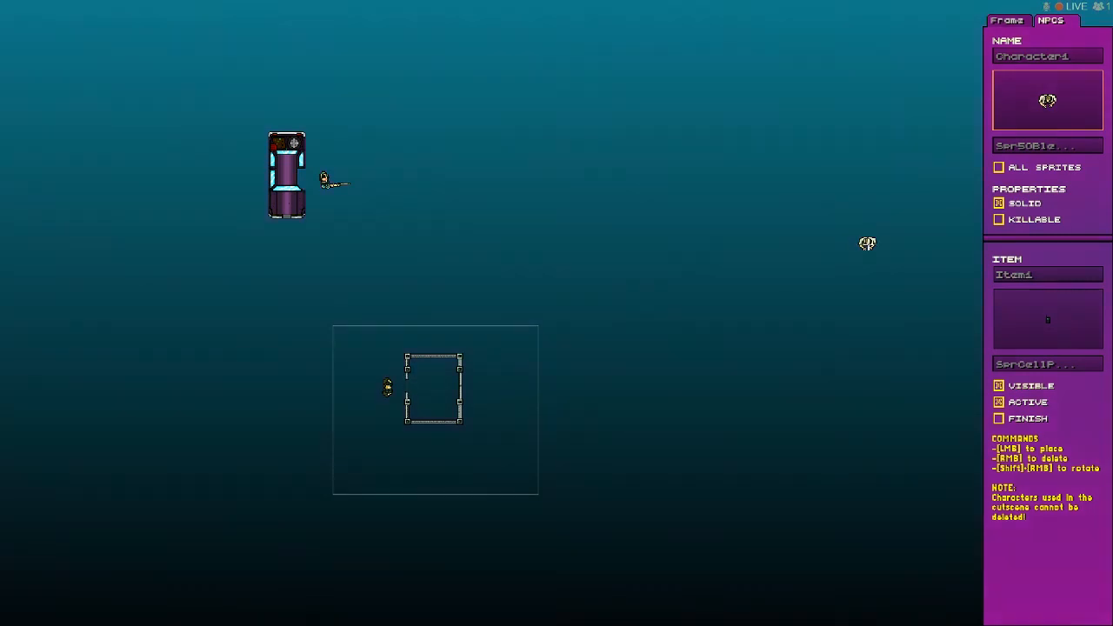
# Leave the level editor, discarding the unsaved changes, and quit the game
pyautogui.press('Escape')
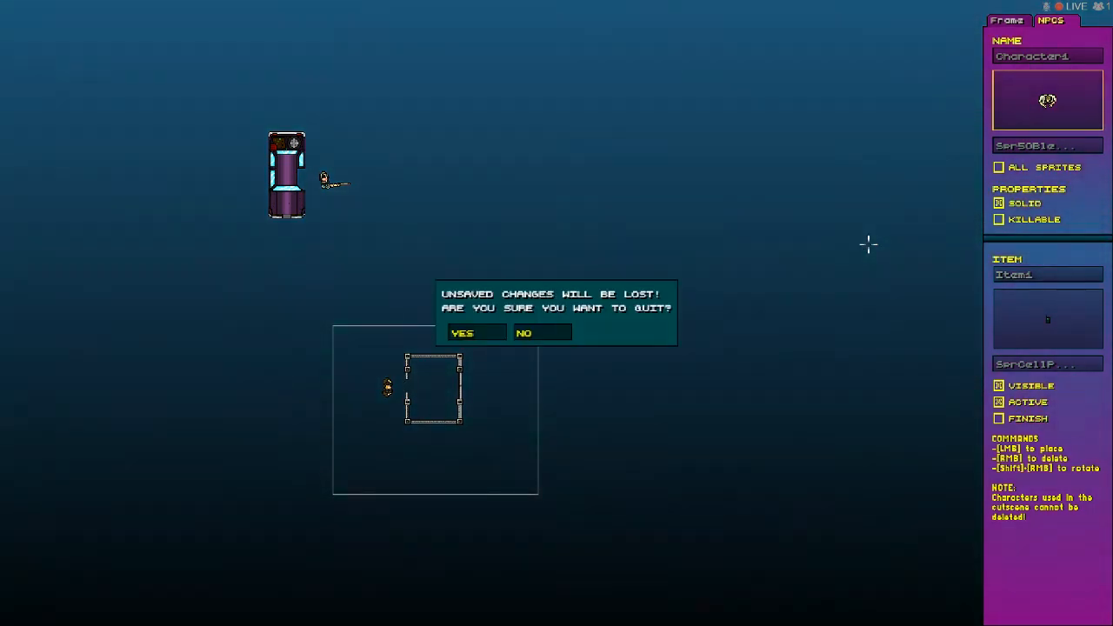
pyautogui.click(488, 333)
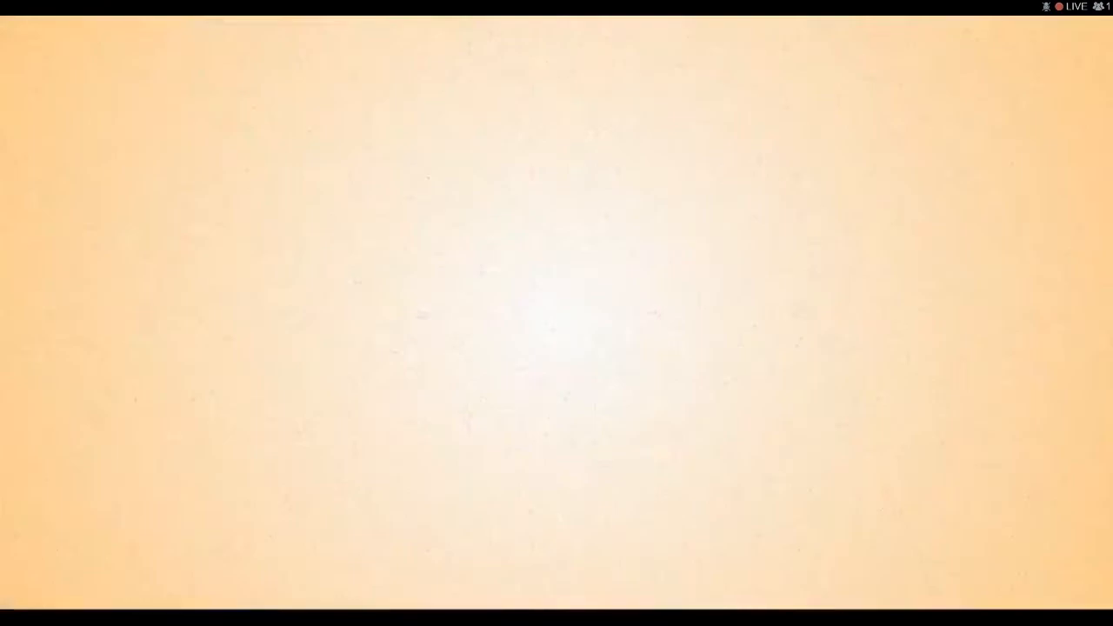
pyautogui.press('Down')
pyautogui.press('Down')
pyautogui.press('Down')
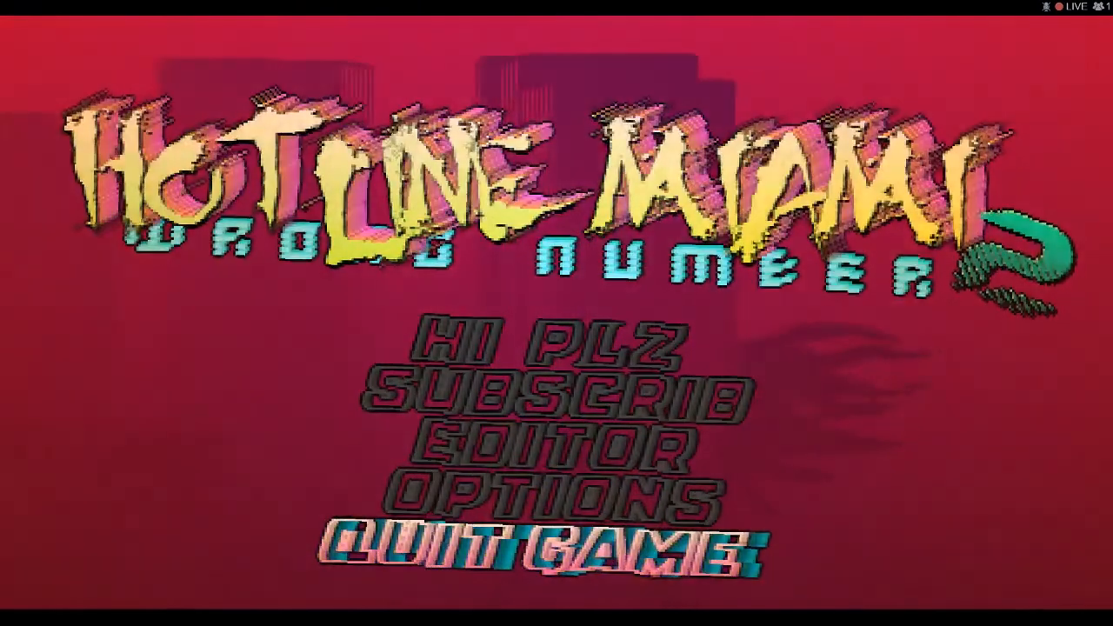
pyautogui.press('Return')
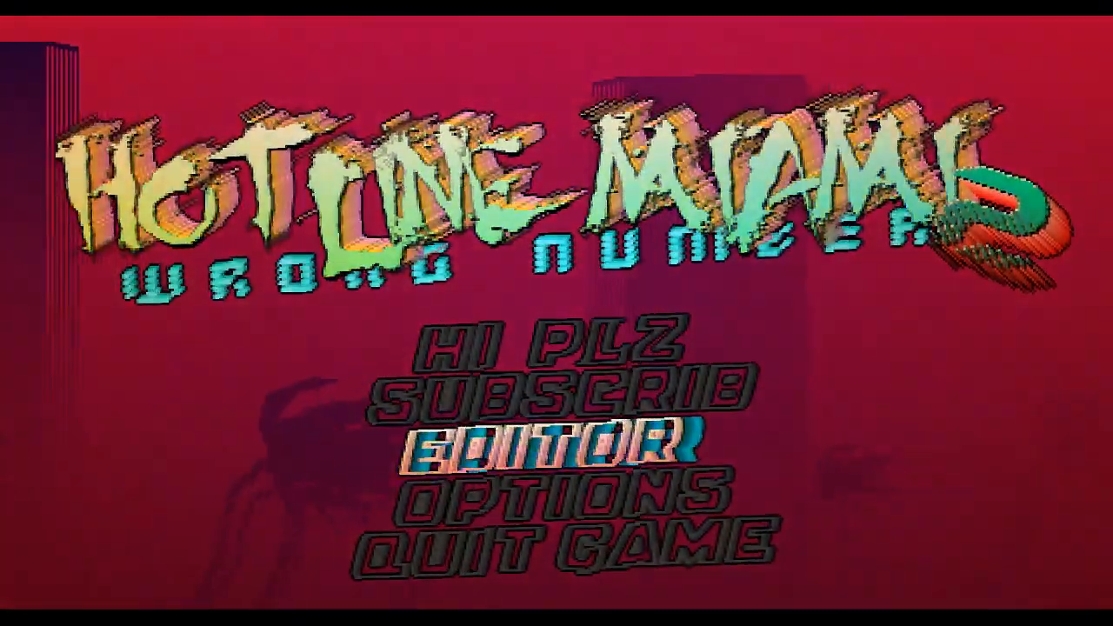
# Reopen the editor's single levels and load the local DIALOGUE level for editing
pyautogui.press('Return')
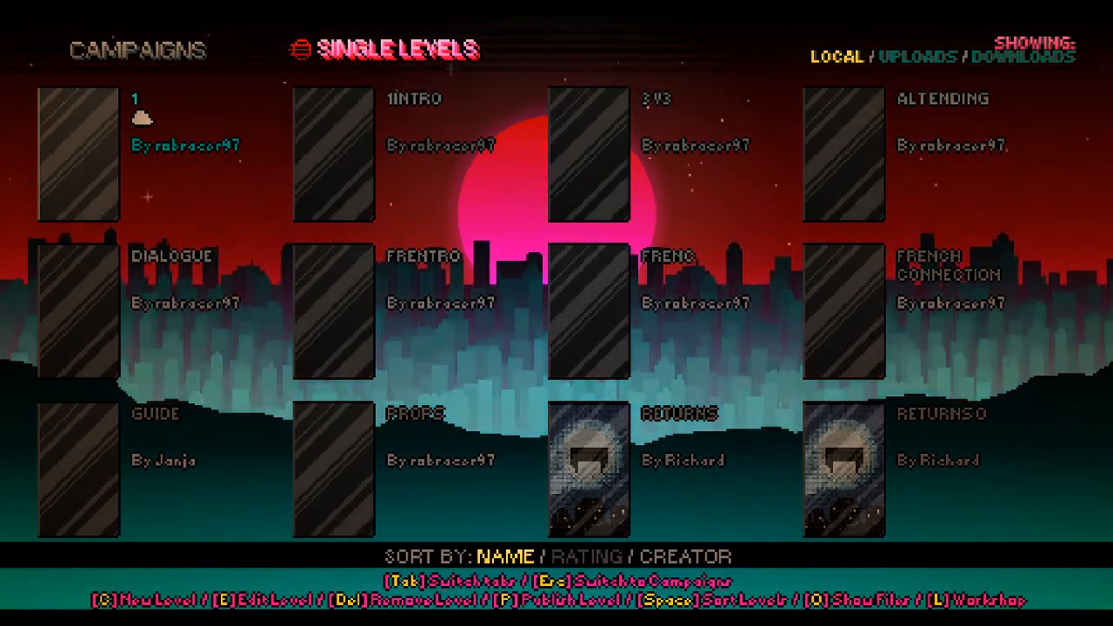
pyautogui.press('Down')
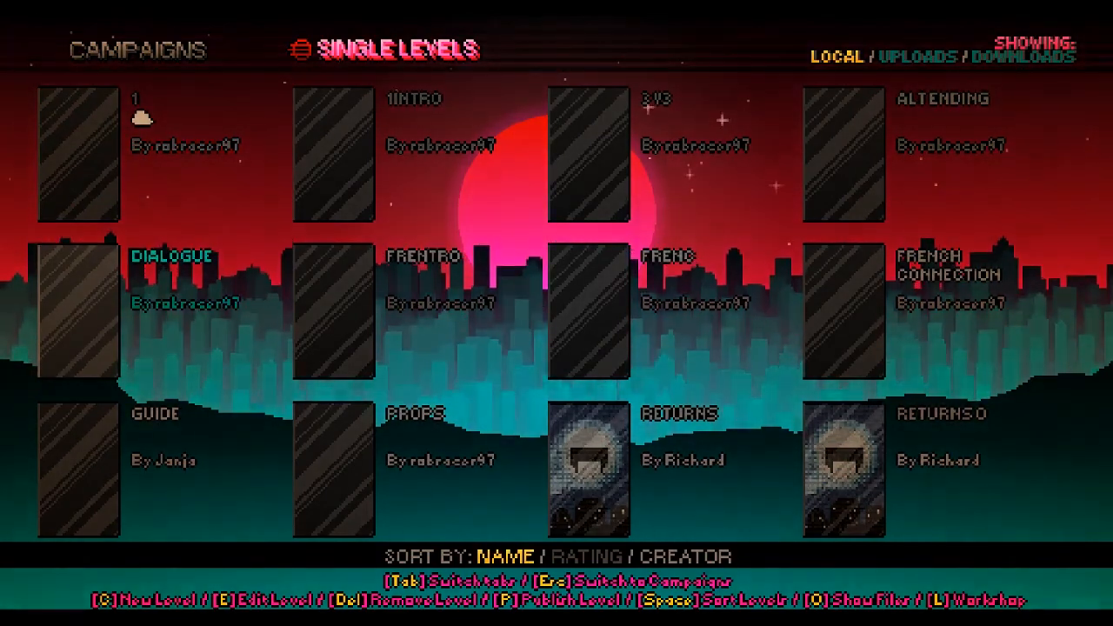
pyautogui.press('e')
pyautogui.press('Return')
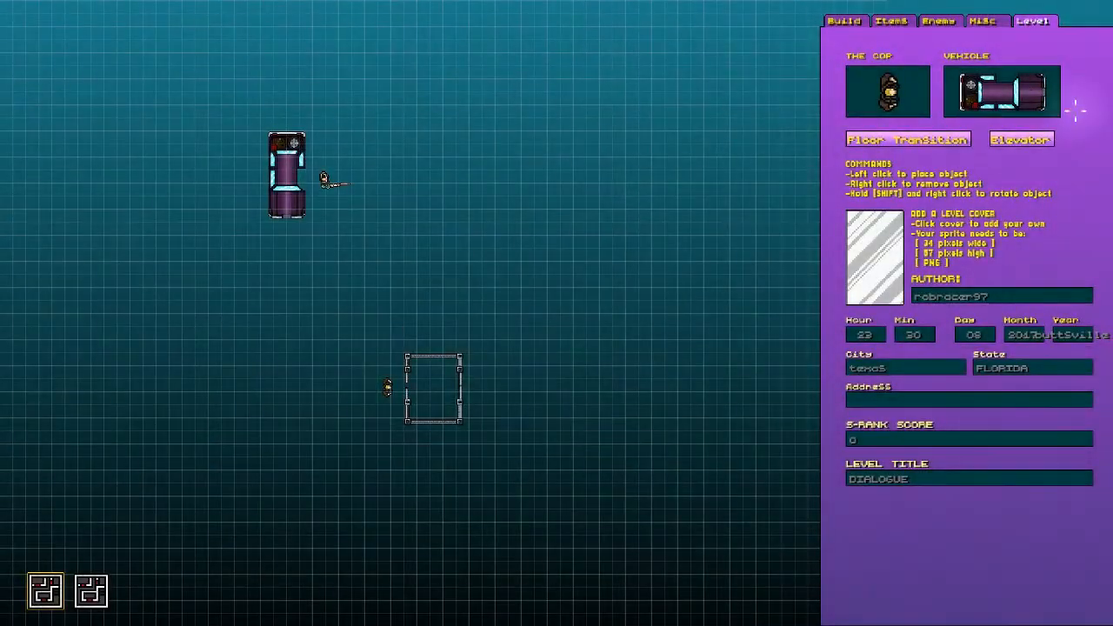
# Clear the first floor's existing cutscene frame and remove the elevator from the floor
pyautogui.press('Tab')
pyautogui.click(1048, 418)
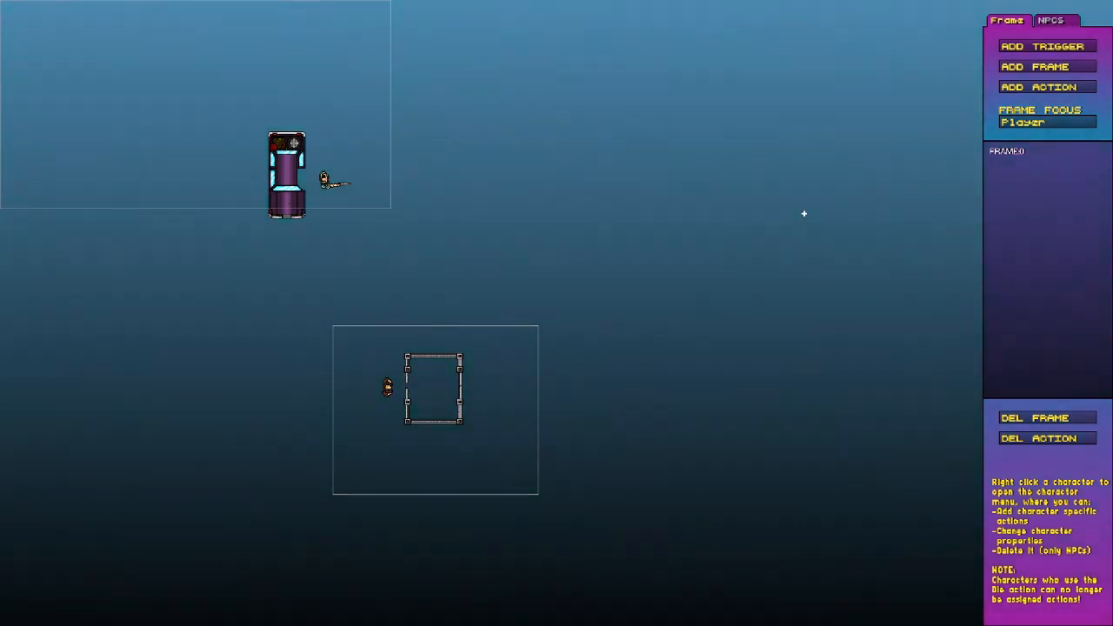
pyautogui.press('Tab')
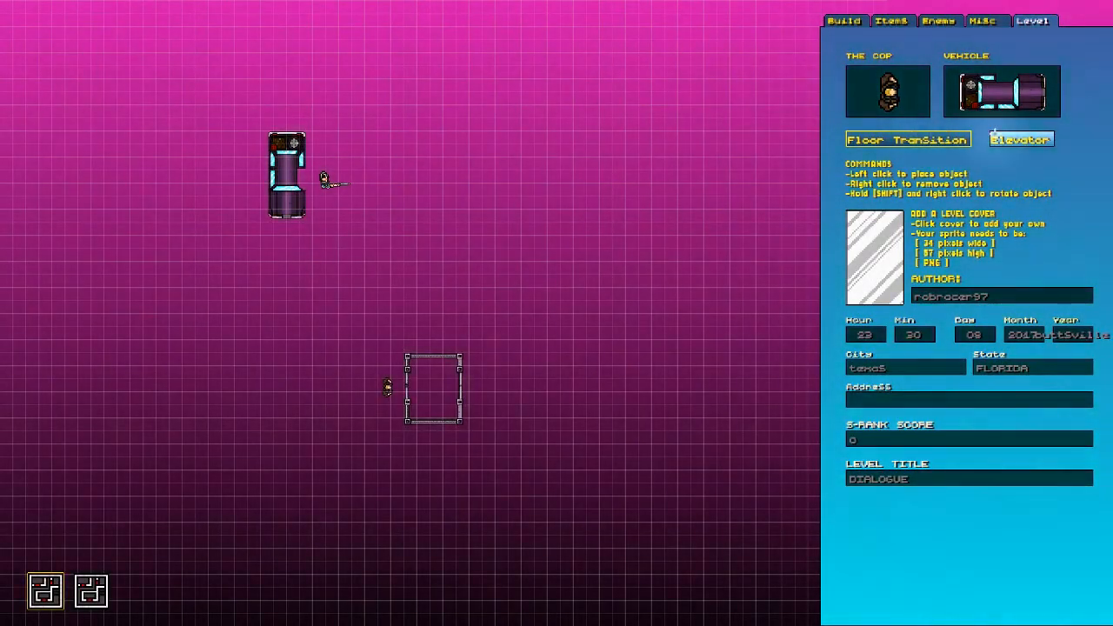
pyautogui.click(907, 139)
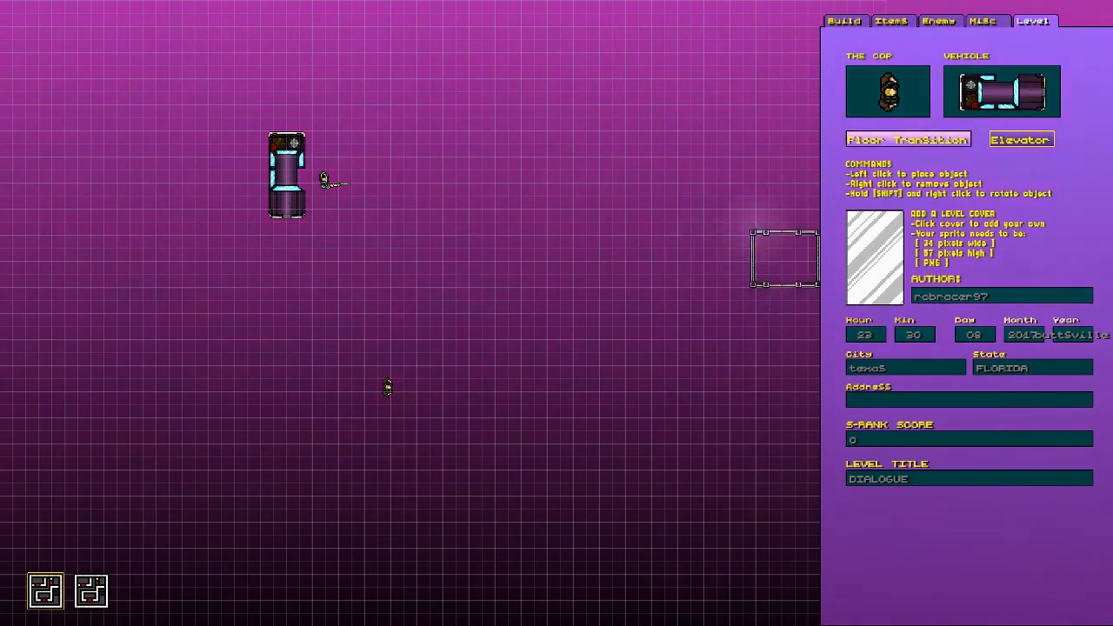
# Redraw the cutscene trigger as a wide rectangle starting around the standing character
pyautogui.press('Tab')
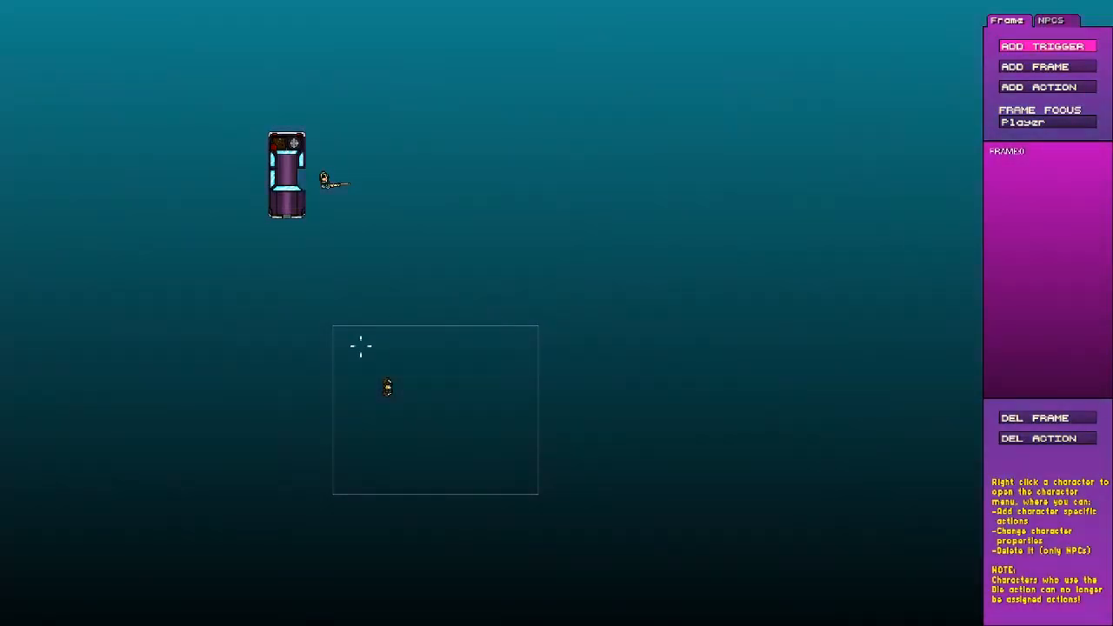
pyautogui.moveTo(361, 342); pyautogui.dragTo(344, 353)
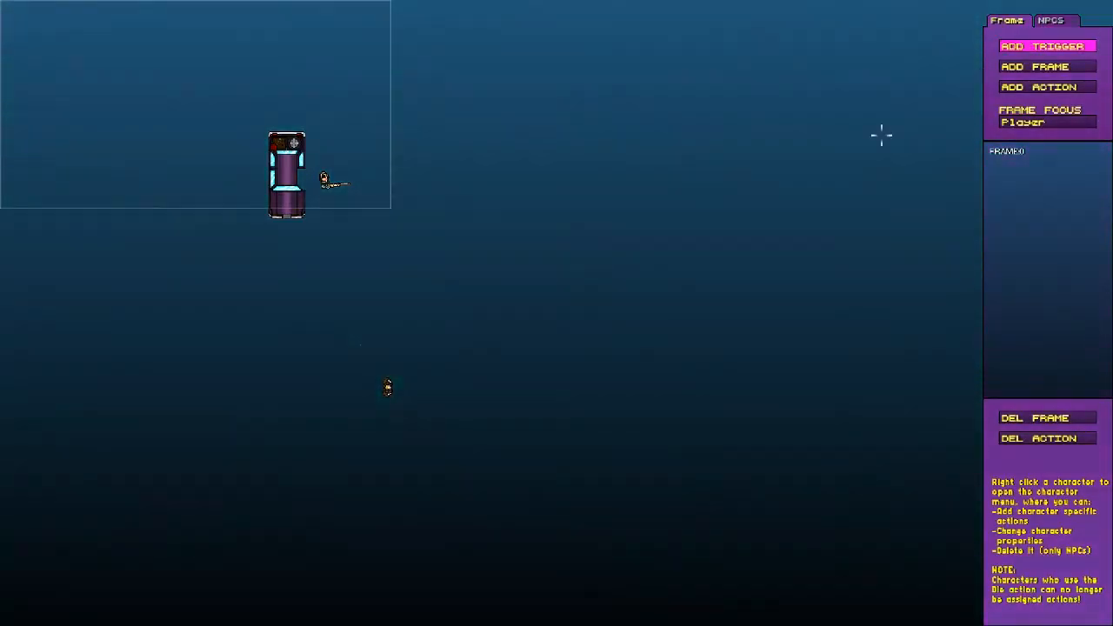
pyautogui.moveTo(569, 450); pyautogui.dragTo(706, 461)
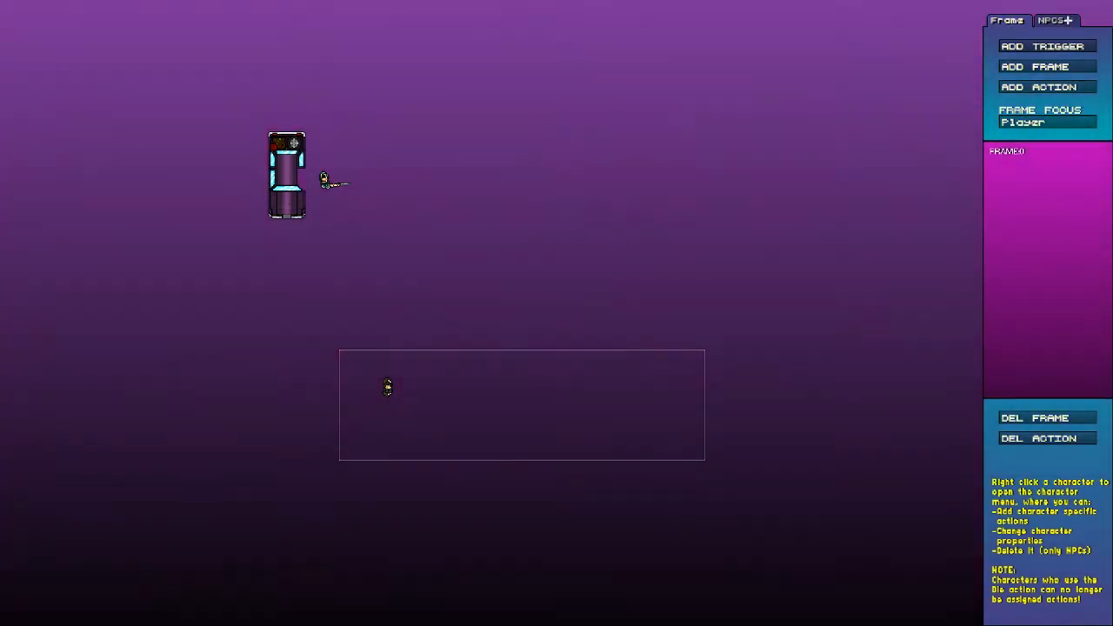
# Place an NPC named CARBOY with the spr50BlessingsNerd sprite in the open area between the car and the lower part of the floor
pyautogui.click(1066, 19)
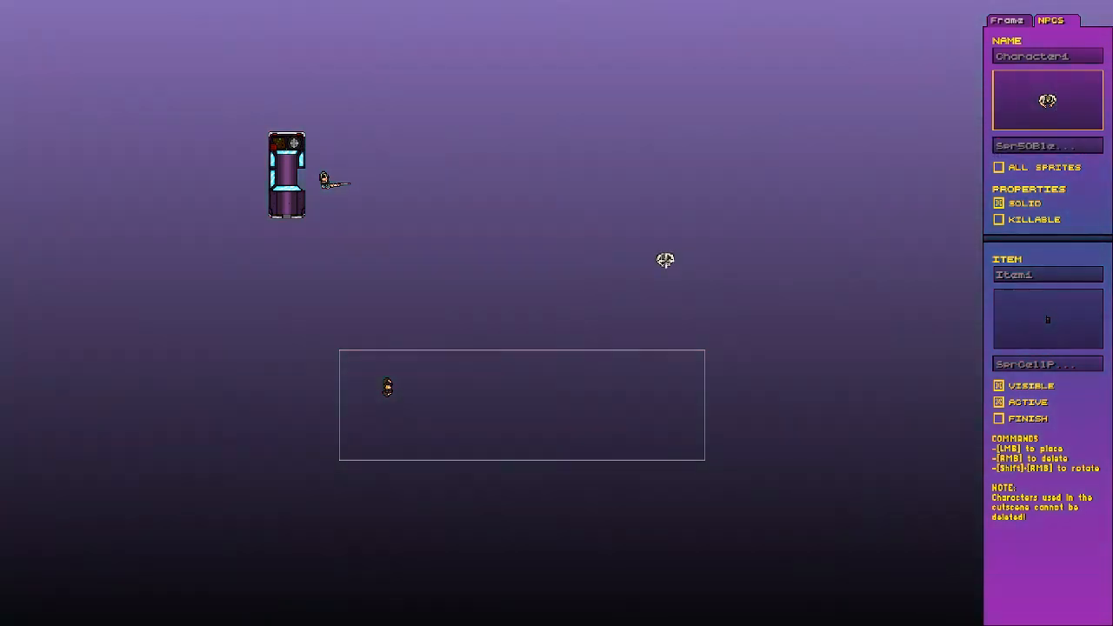
pyautogui.click(601, 303)
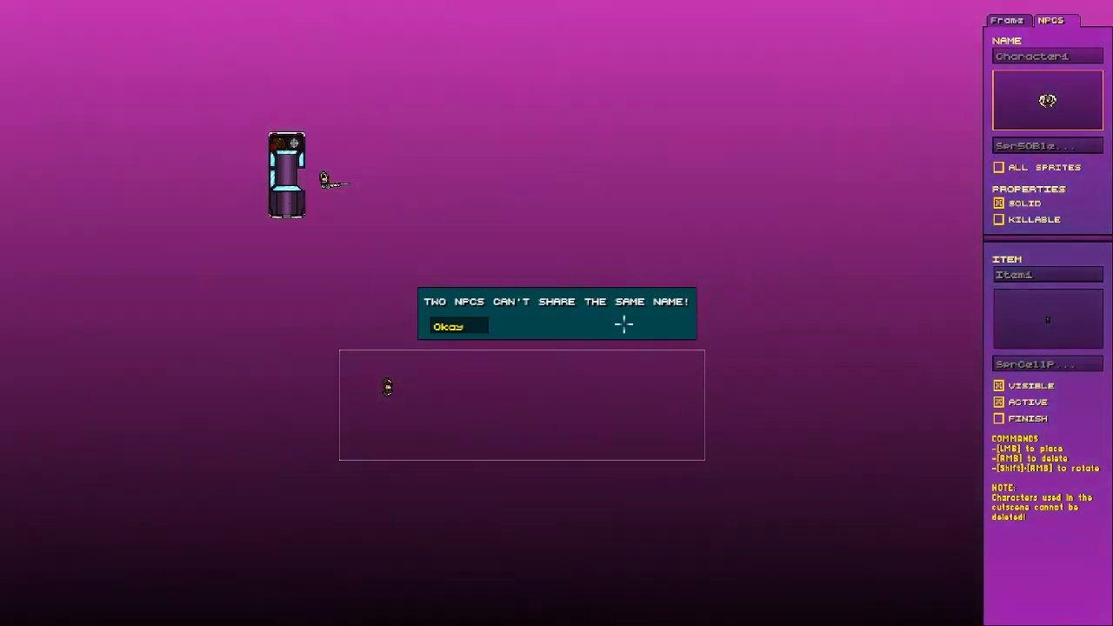
pyautogui.click(477, 332)
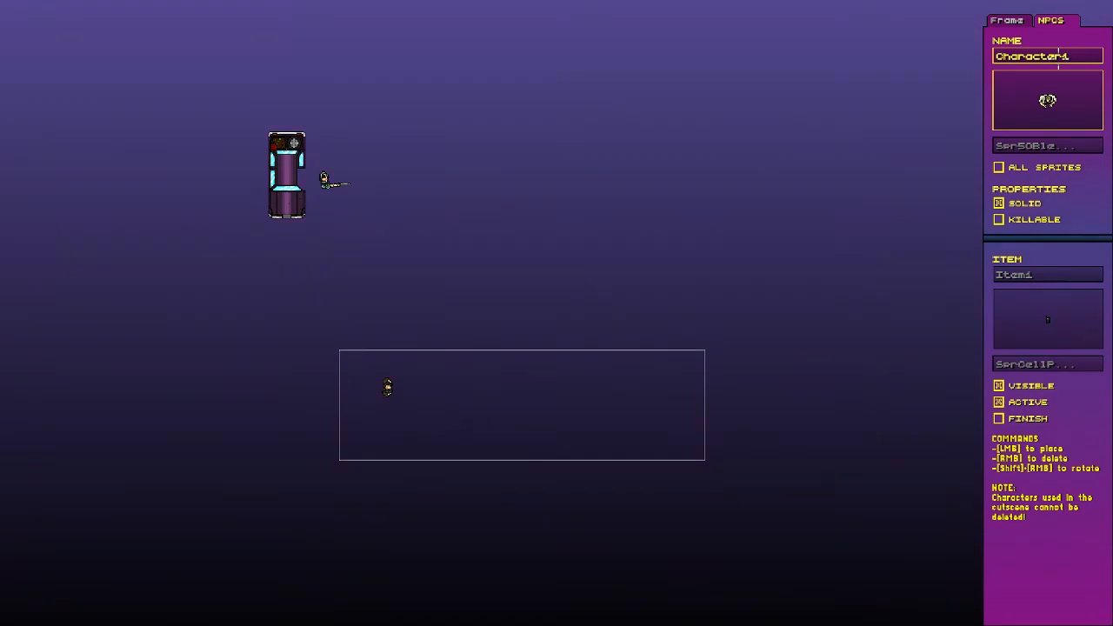
pyautogui.write('CAR')
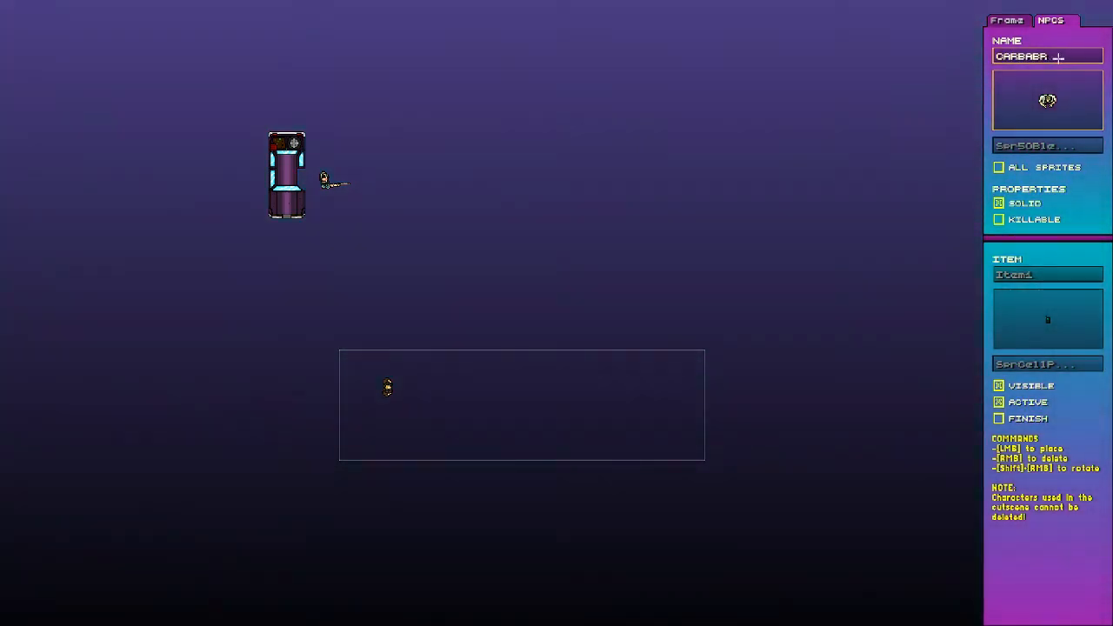
pyautogui.write('BOY')
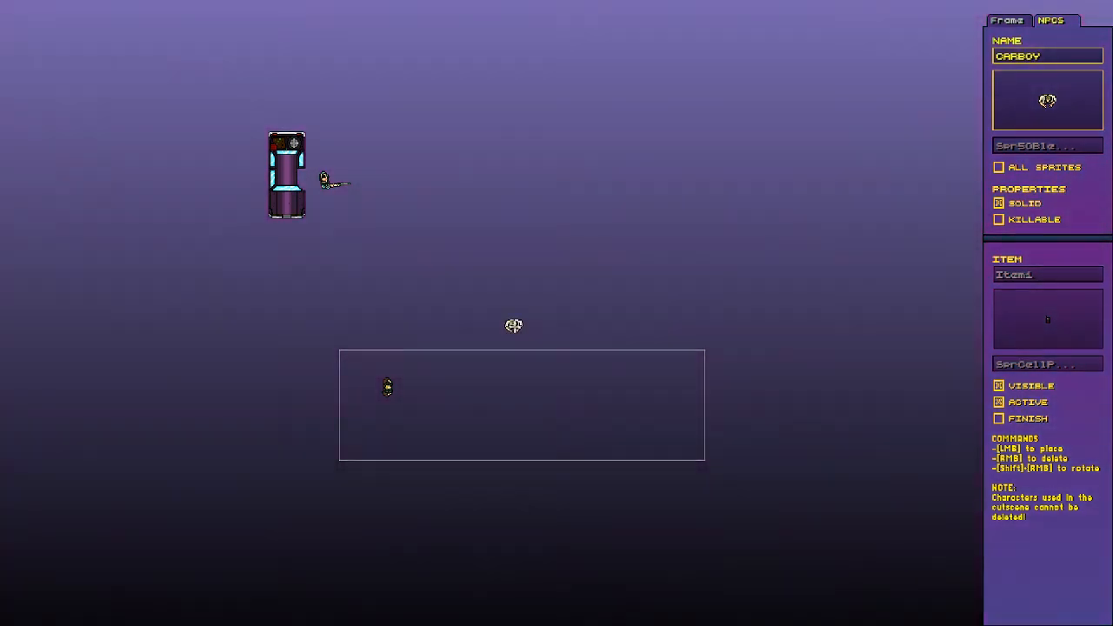
pyautogui.press('Return')
pyautogui.click(548, 290)
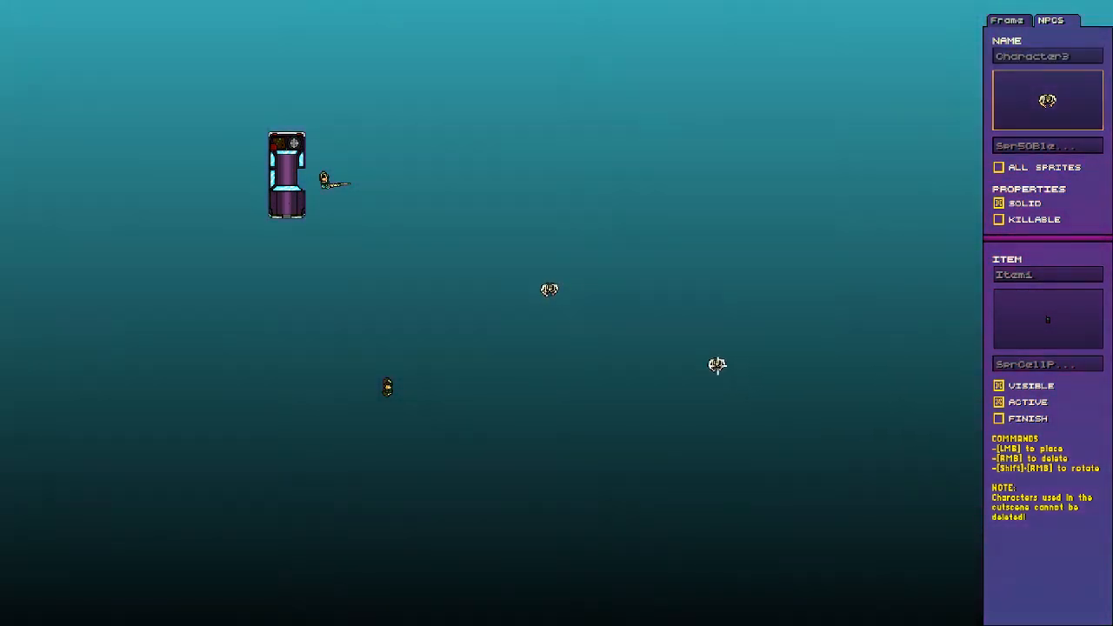
# Redraw the trigger as a tall rectangle around the standing character and give CARBOY a slow Walk To action straight down
pyautogui.click(1006, 20)
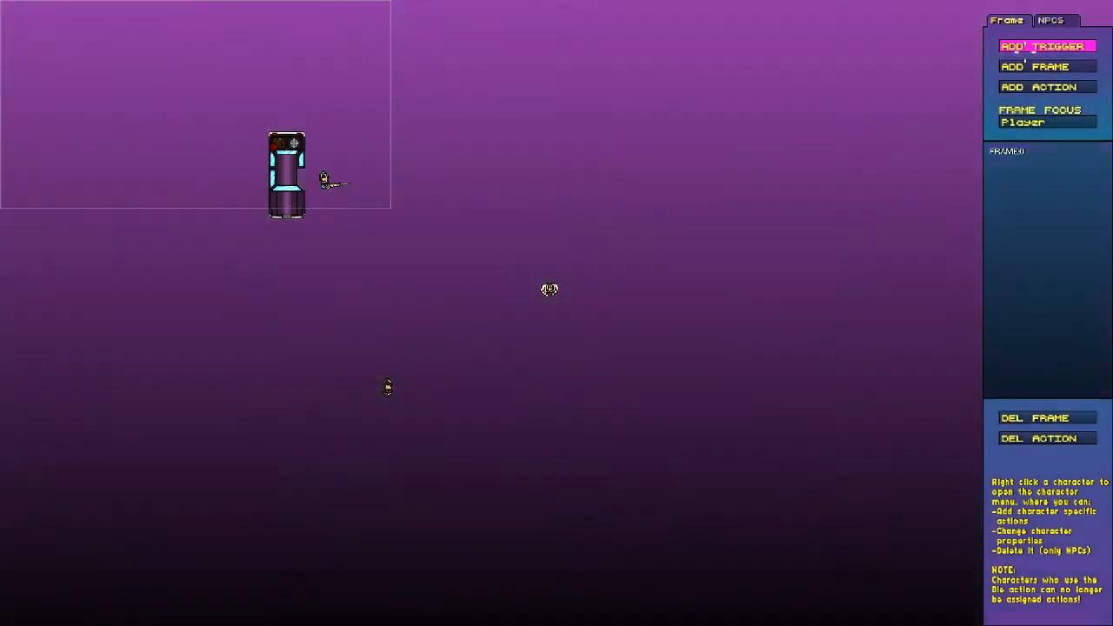
pyautogui.moveTo(280, 290); pyautogui.dragTo(423, 485)
pyautogui.rightClick(546, 289)
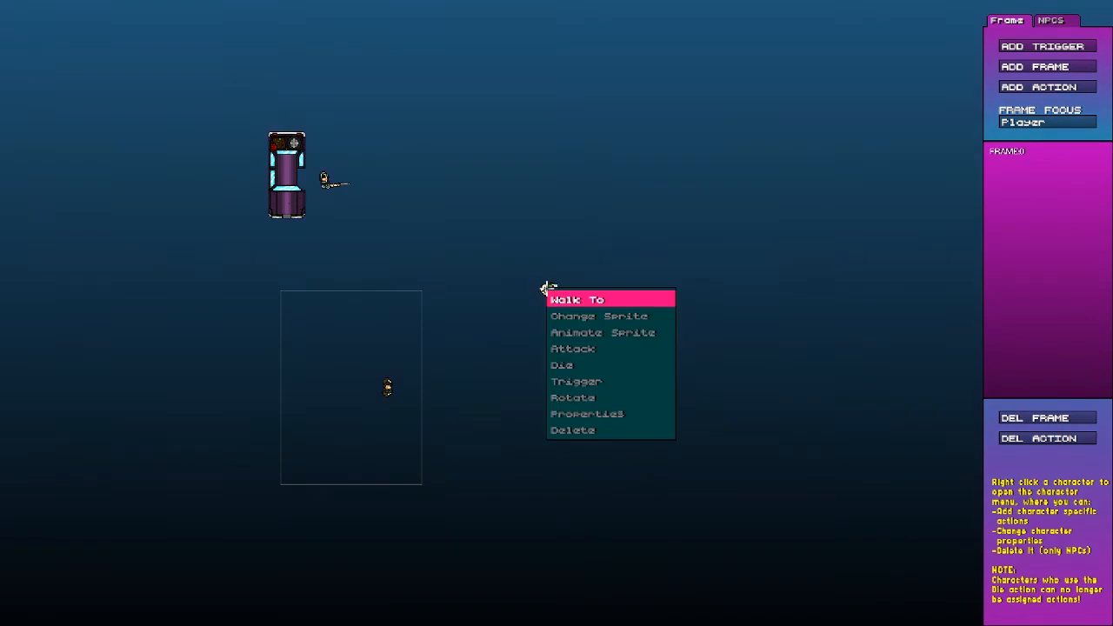
pyautogui.click(560, 299)
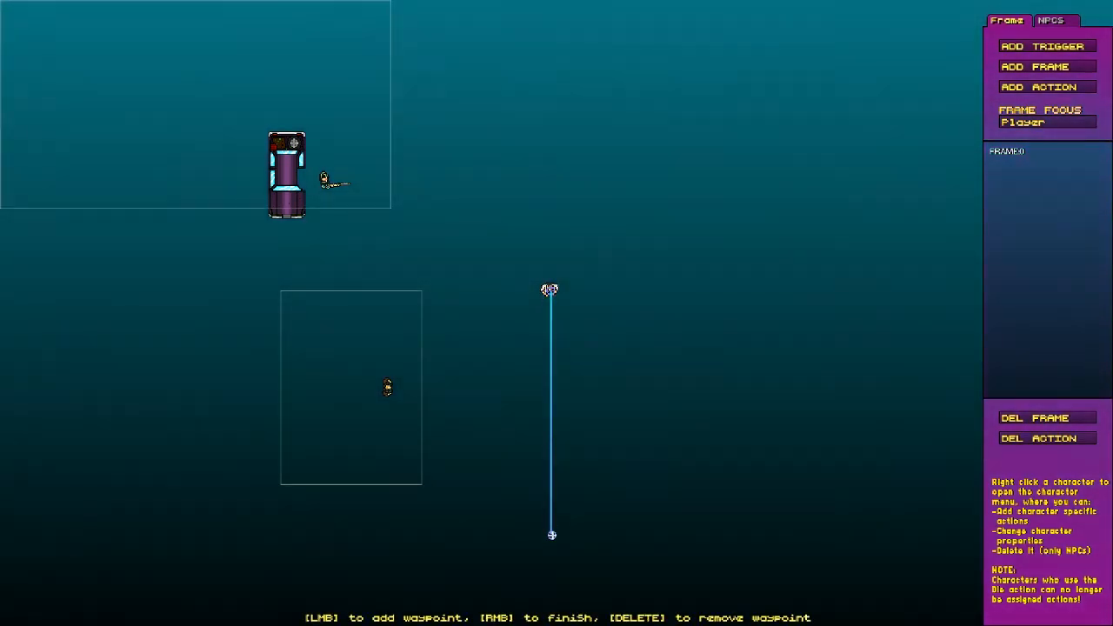
pyautogui.rightClick(586, 456)
pyautogui.click(481, 288)
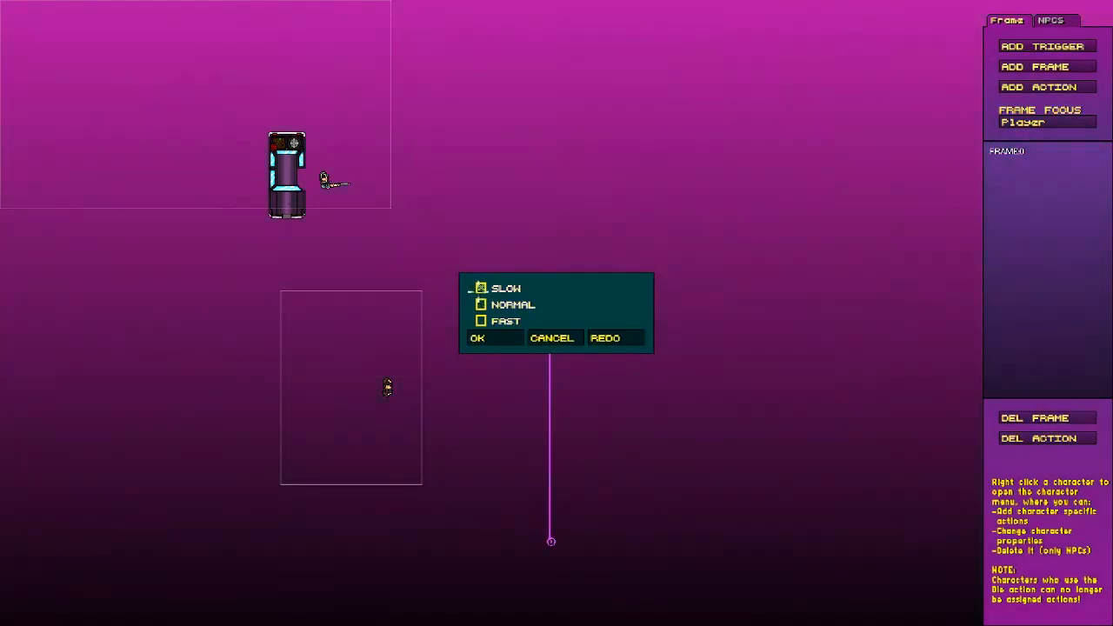
pyautogui.click(503, 337)
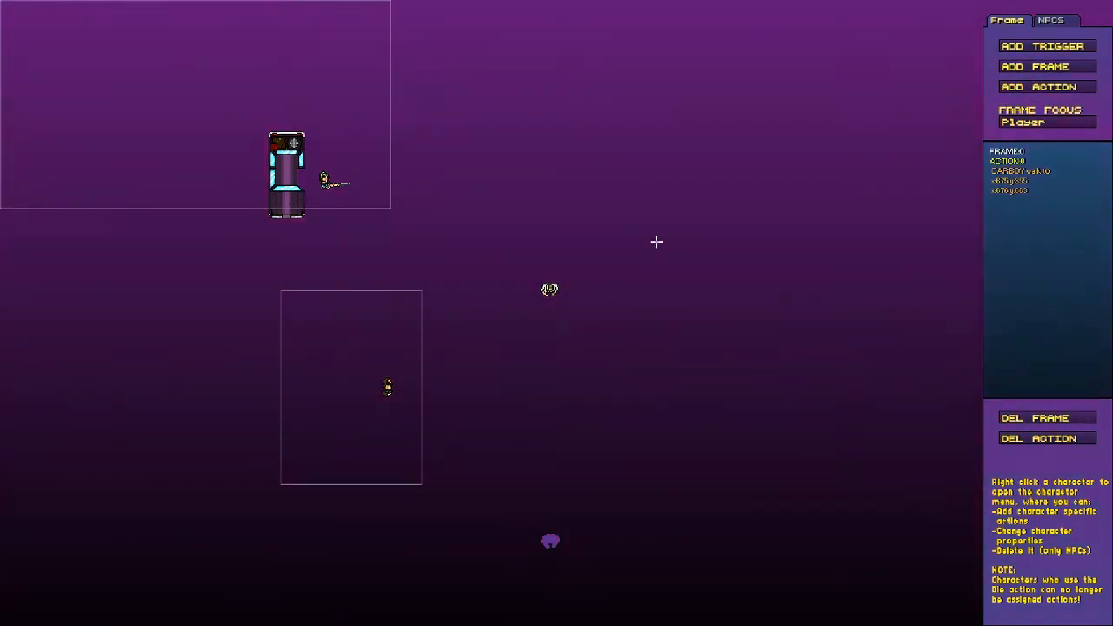
# Save the level over the existing DIALOGUE file, playtest it, and return to the editor
pyautogui.click(26, 6)
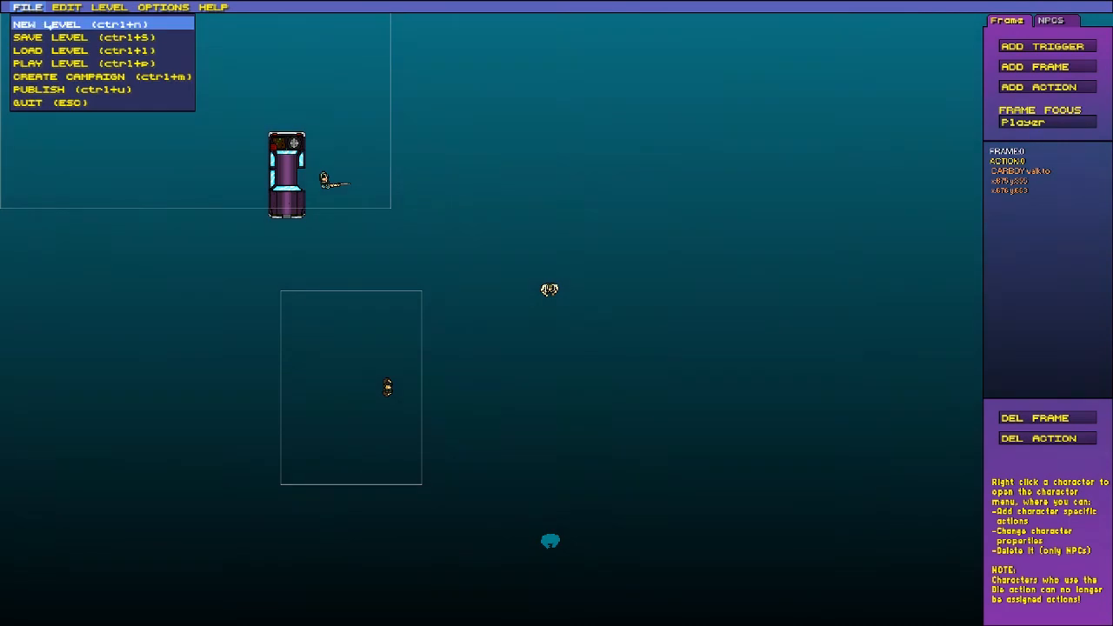
pyautogui.click(52, 35)
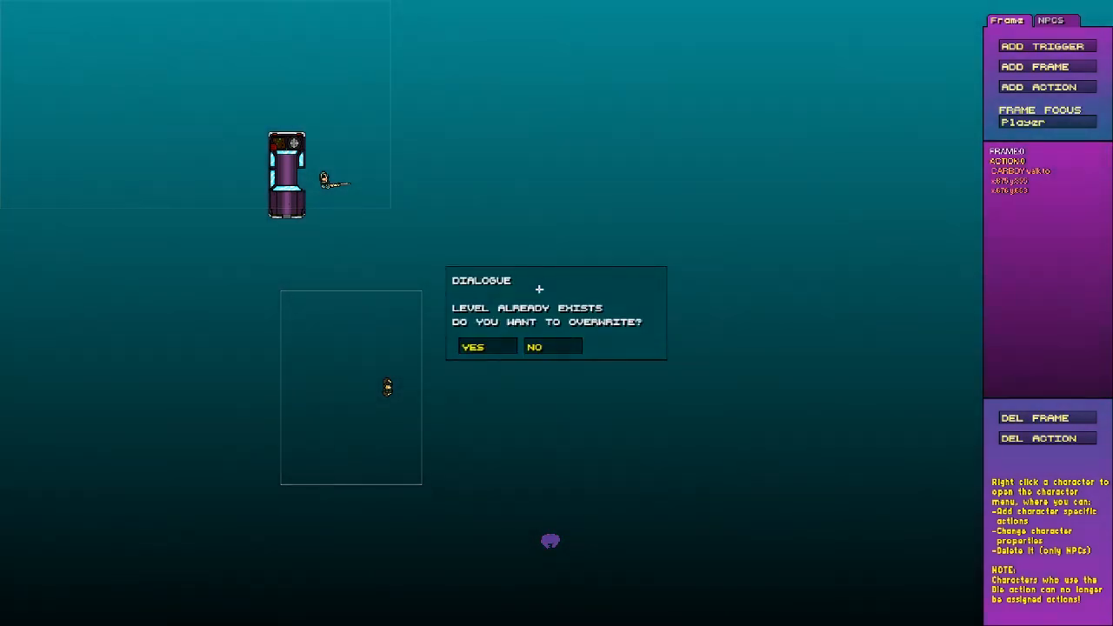
pyautogui.click(472, 347)
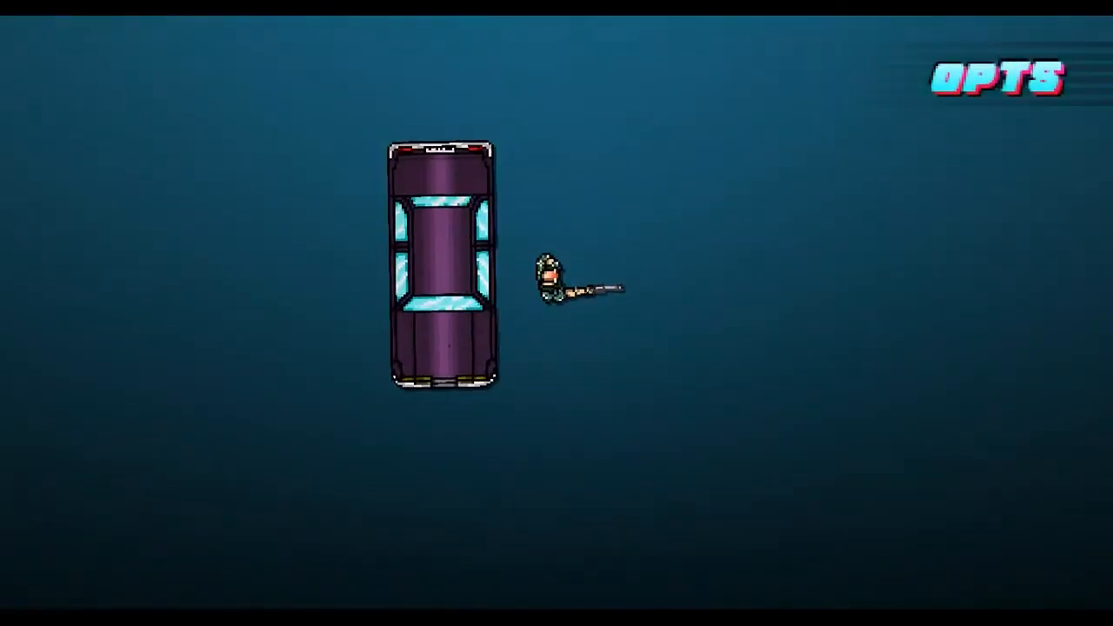
pyautogui.press('Escape')
pyautogui.press('Up')
pyautogui.press('Return')
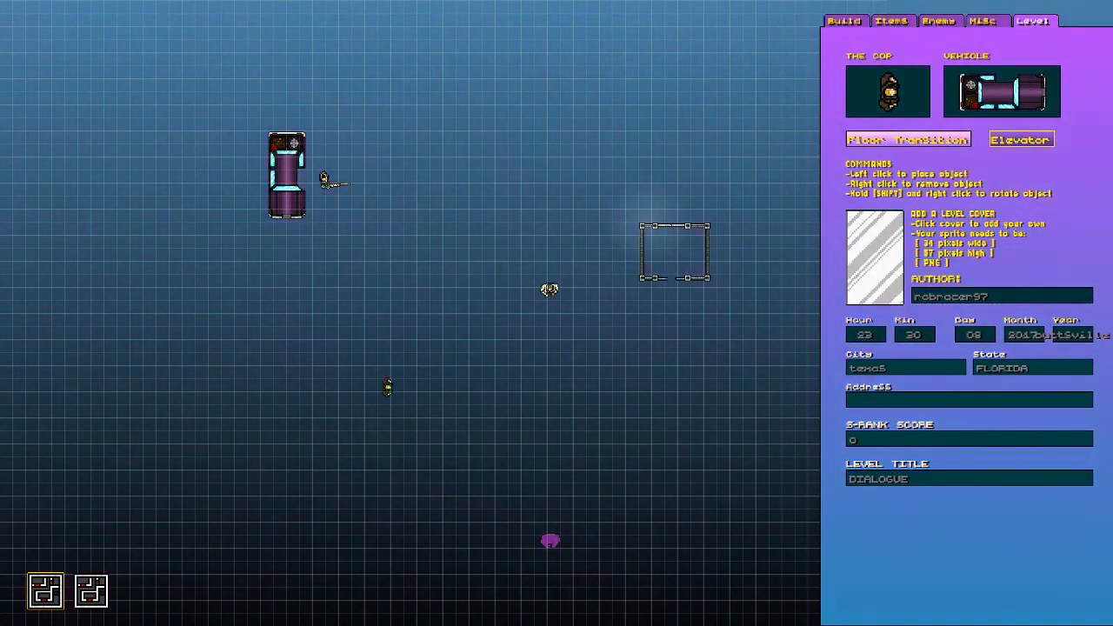
pyautogui.press('Escape')
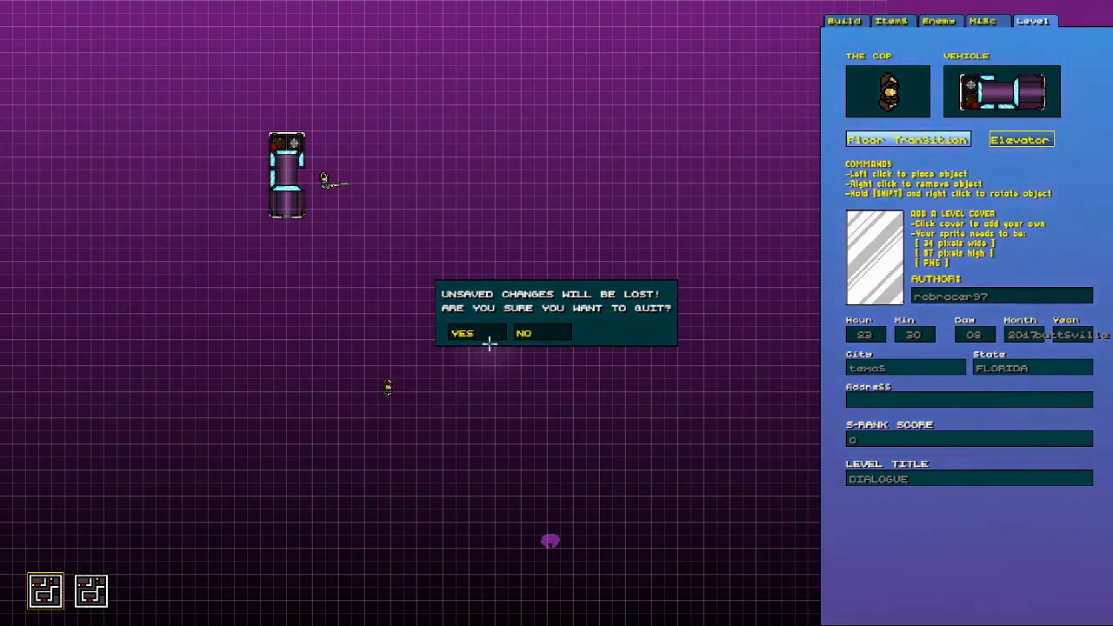
pyautogui.click(539, 333)
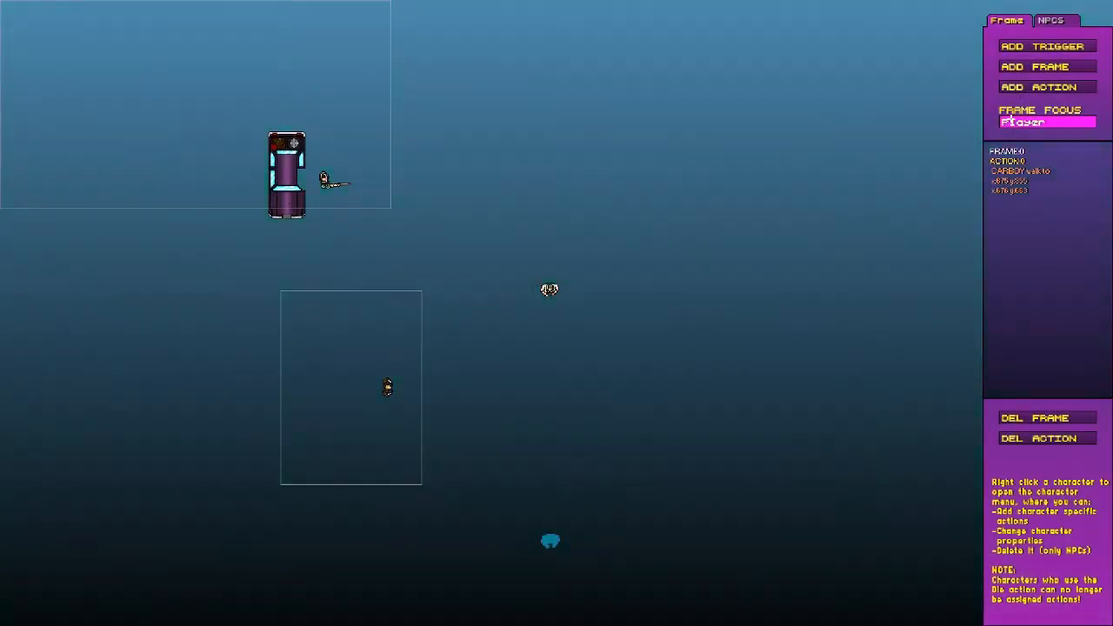
pyautogui.click(1041, 121)
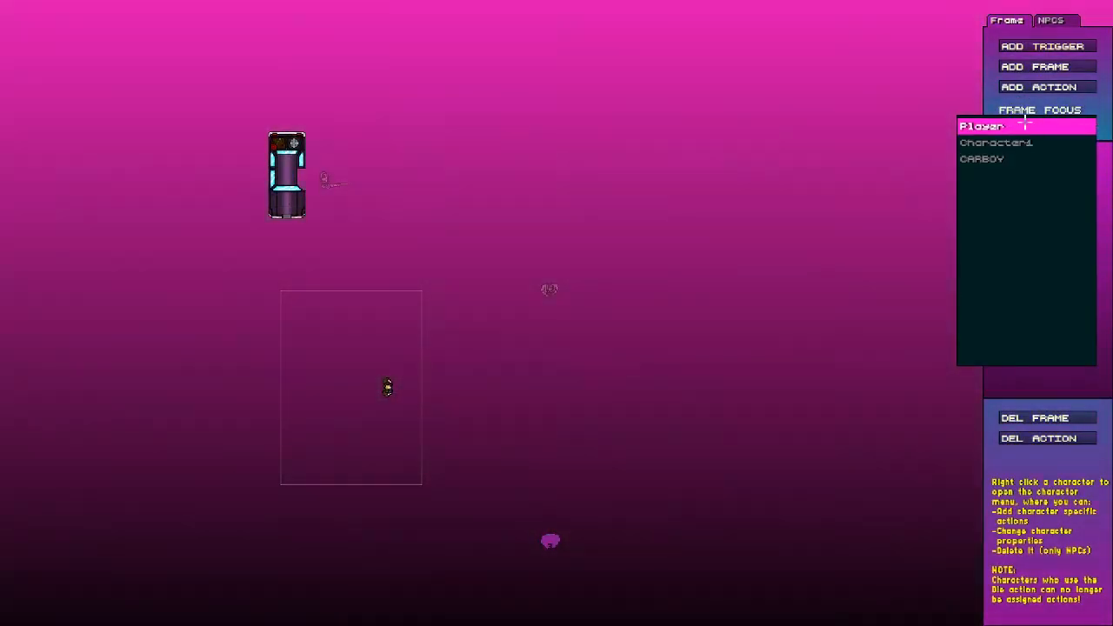
pyautogui.click(838, 182)
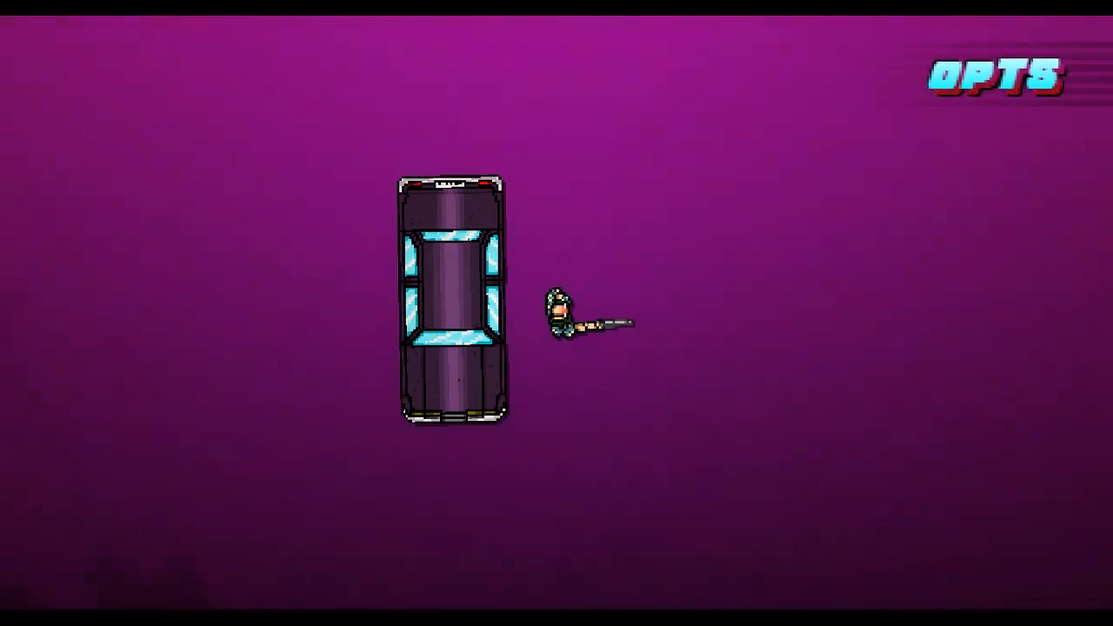
# End the second playtest, keep the editor open, and go back to the first floor's cutscene
pyautogui.press('Escape')
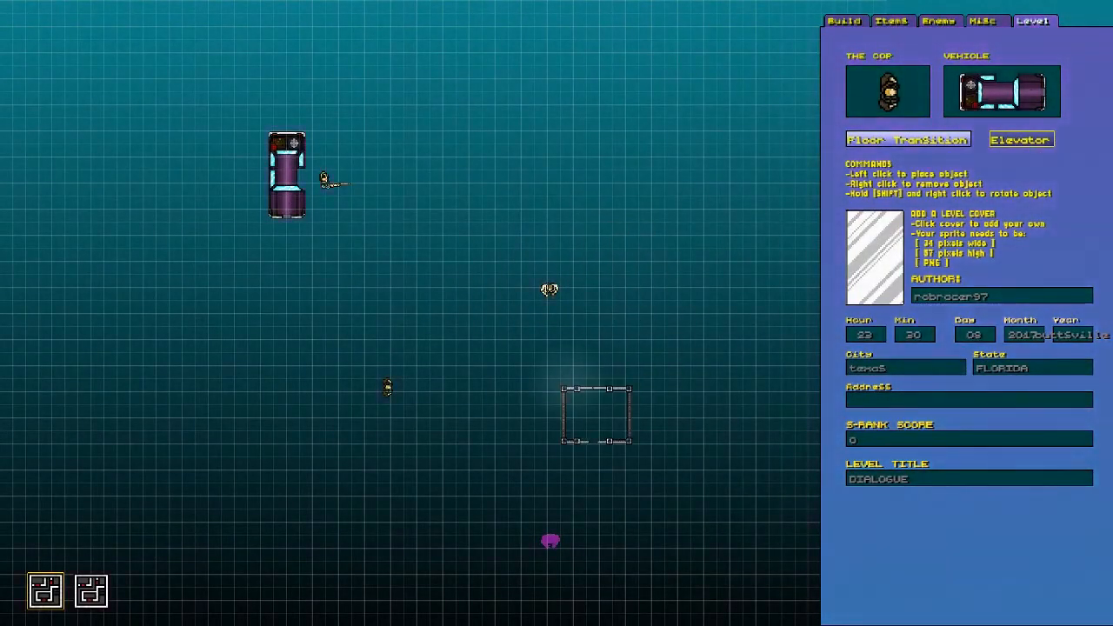
pyautogui.press('Escape')
pyautogui.click(547, 333)
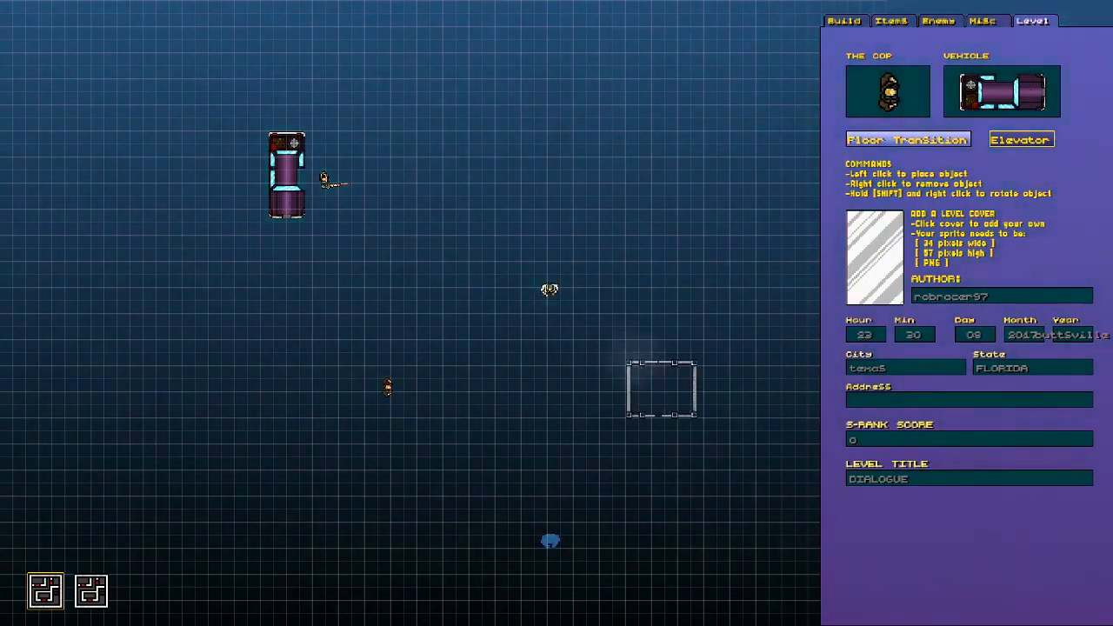
pyautogui.press('Tab')
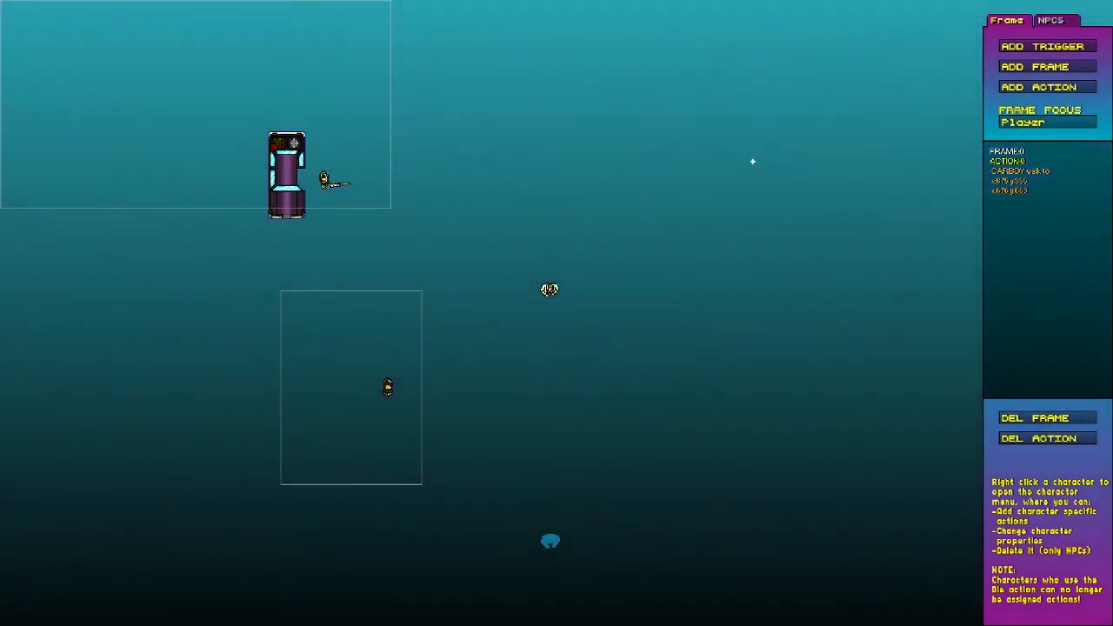
# Leave the open level's editor and start a new single level
pyautogui.press('Escape')
pyautogui.click(462, 333)
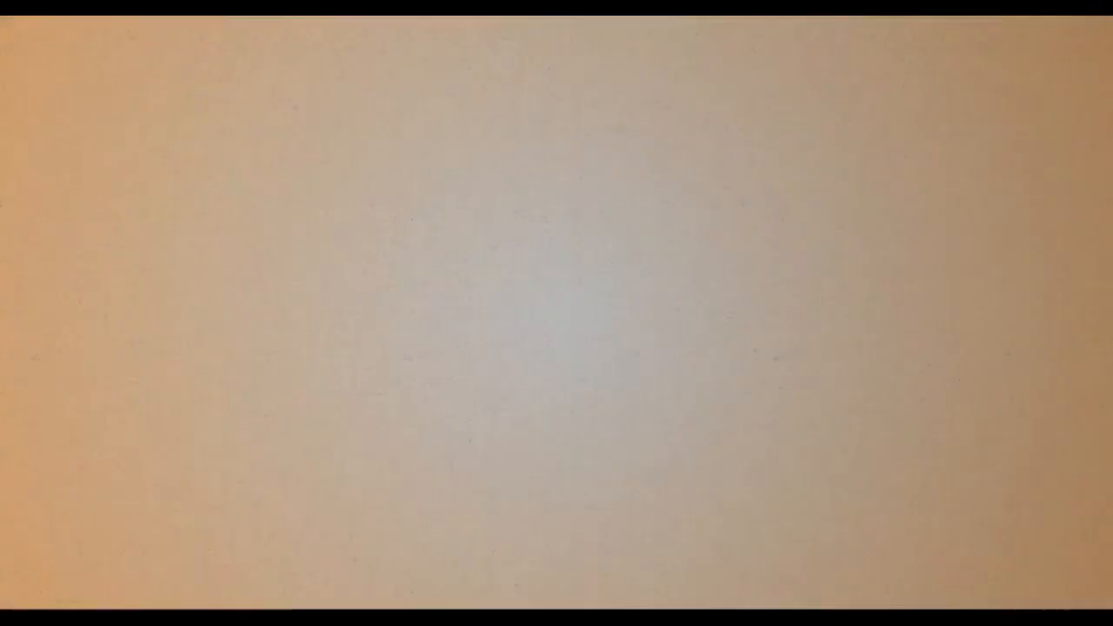
pyautogui.press('Return')
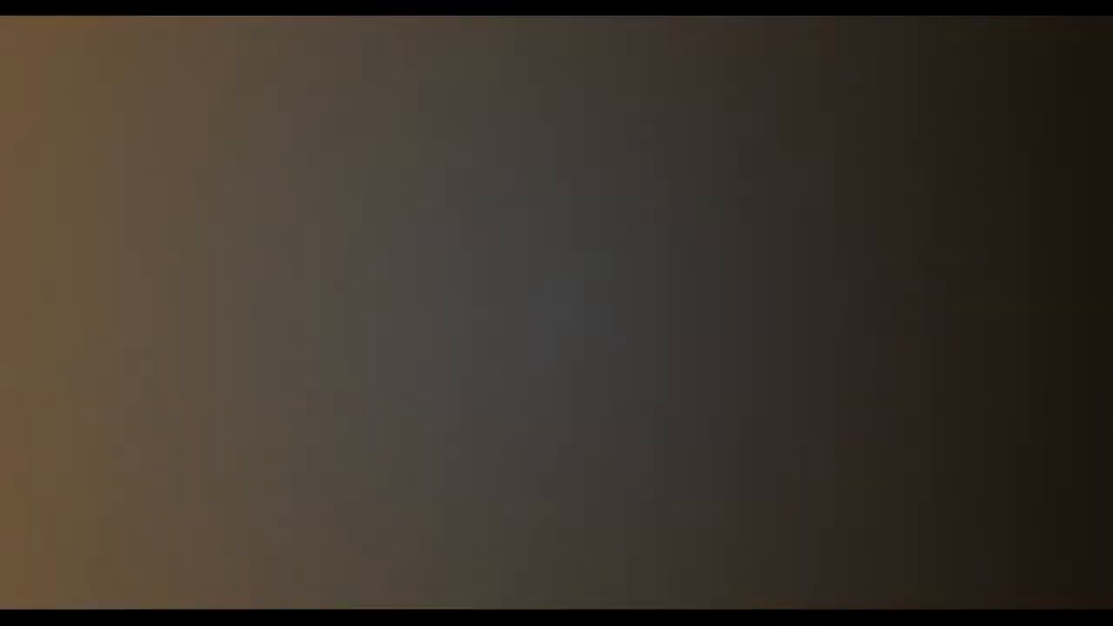
pyautogui.press('c')
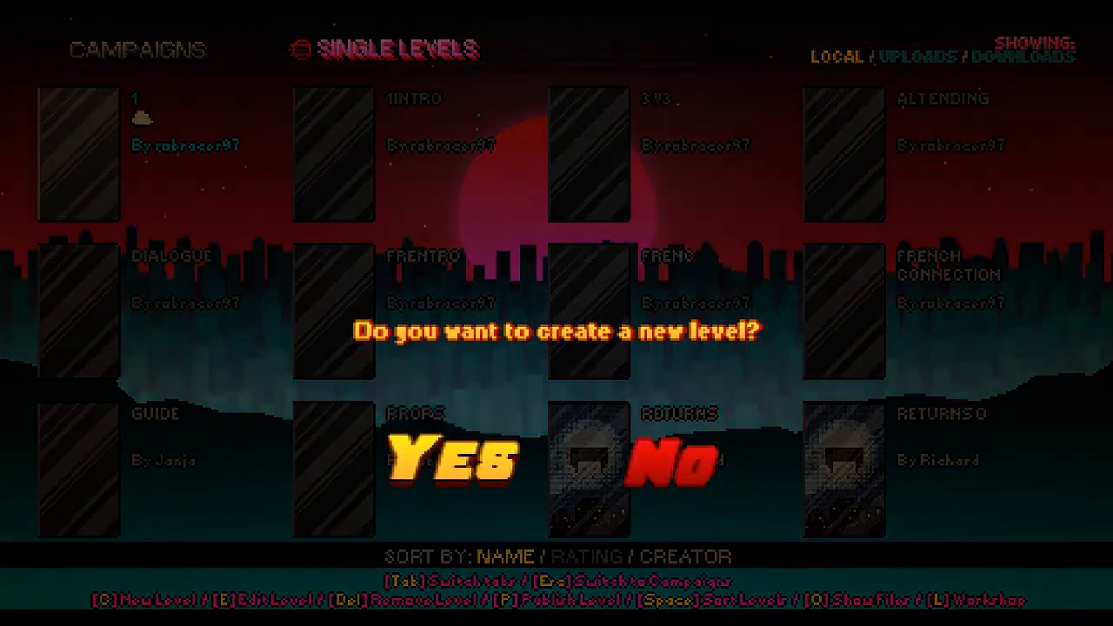
pyautogui.press('Return')
# Name the new level CAR TIME and choose The Hammer as its character
pyautogui.click(537, 222)
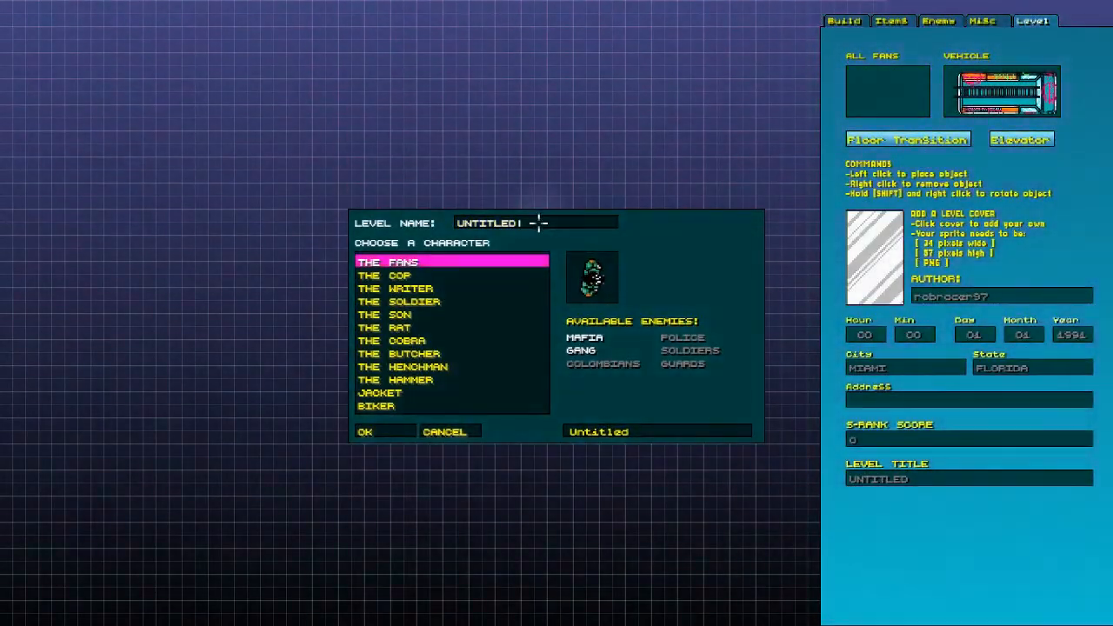
pyautogui.press('BackSpace')
pyautogui.press('BackSpace')
pyautogui.press('BackSpace')
pyautogui.press('BackSpace')
pyautogui.press('BackSpace')
pyautogui.press('BackSpace')
pyautogui.press('BackSpace')
pyautogui.press('BackSpace')
pyautogui.write('CAR TIME!')
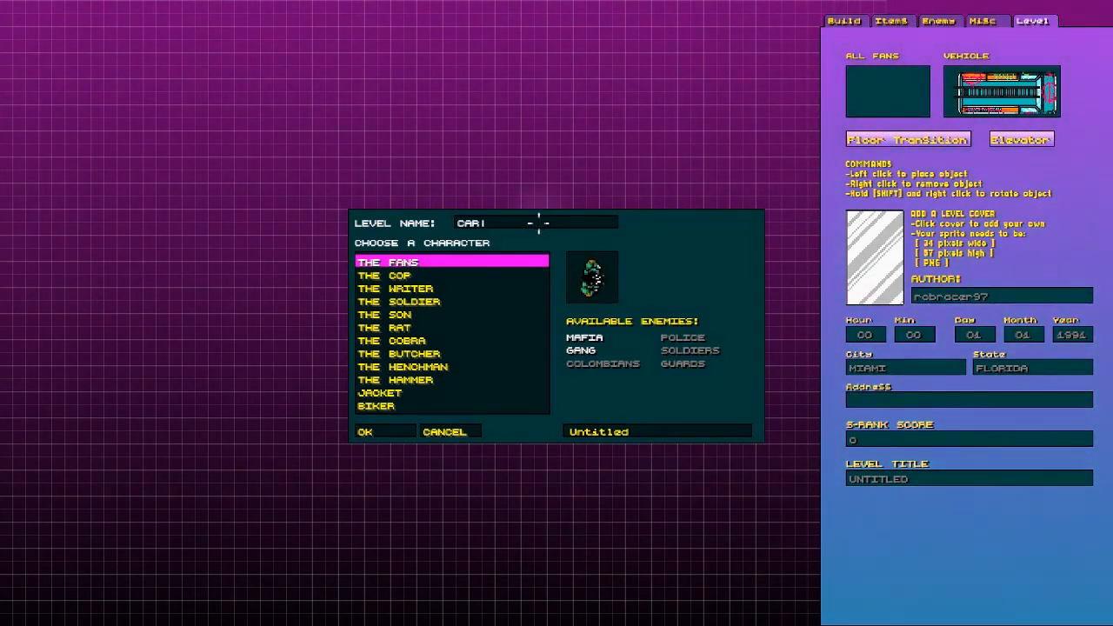
pyautogui.press('BackSpace')
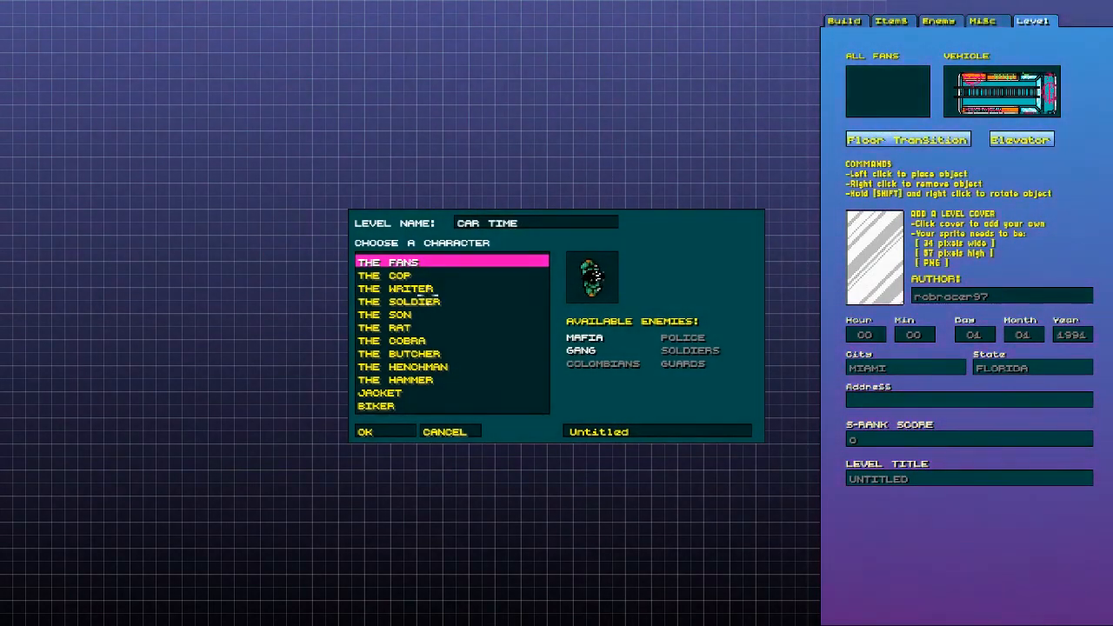
pyautogui.click(415, 274)
pyautogui.click(429, 381)
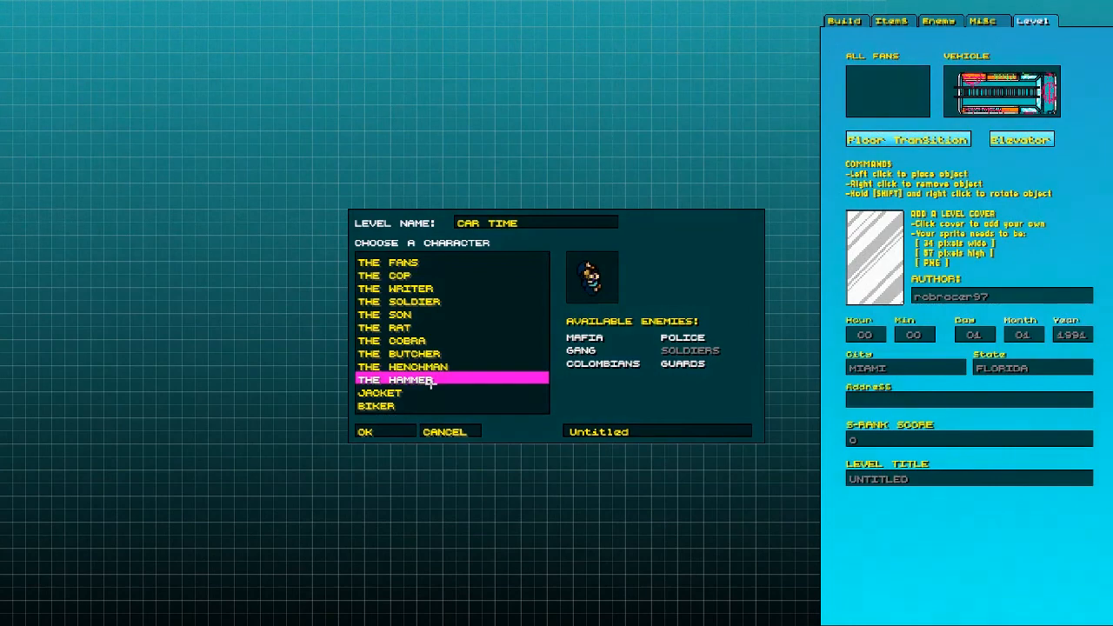
pyautogui.click(386, 431)
# Place a cream pickup upright in the upper part of the floor and The Hammer a short distance to its right
pyautogui.click(867, 103)
pyautogui.click(568, 150)
pyautogui.click(980, 102)
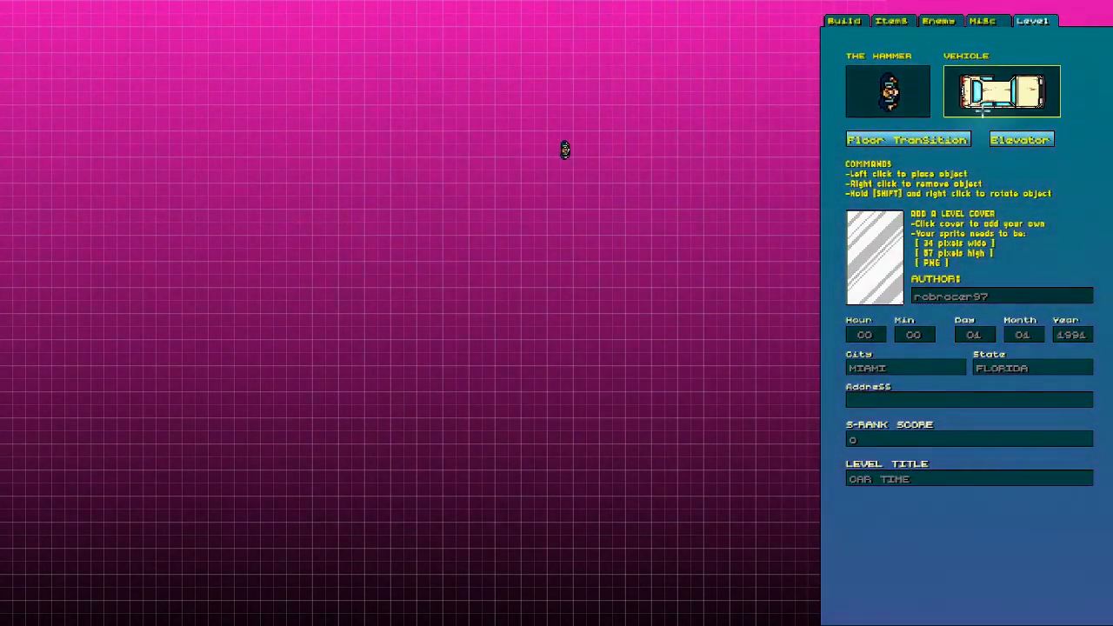
pyautogui.keyDown('shift'); pyautogui.rightClick(298, 192); pyautogui.keyUp('shift')
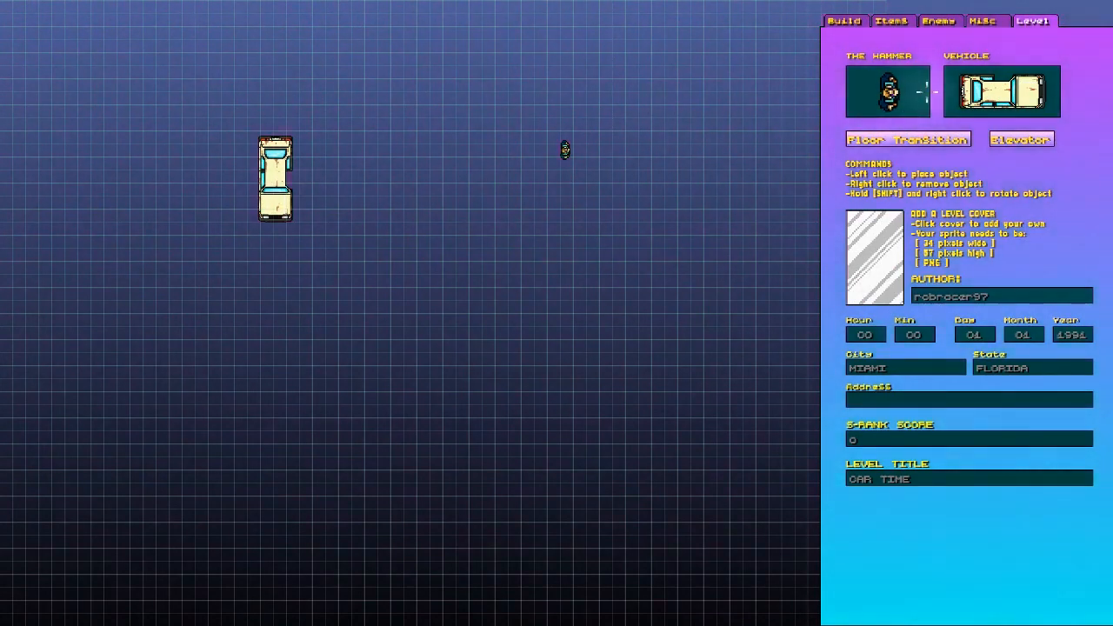
pyautogui.rightClick(566, 145)
pyautogui.keyDown('shift'); pyautogui.rightClick(370, 153); pyautogui.keyUp('shift')
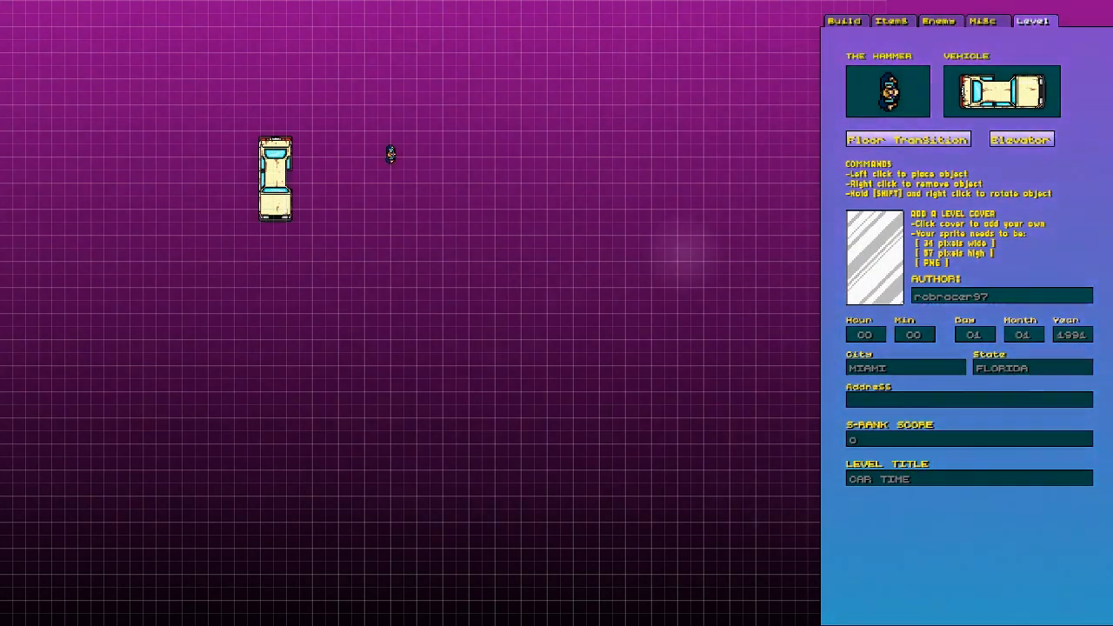
# Invite the friend in the open Steam chat to watch the game and return to the level editor
pyautogui.hotkey('shift', 'Tab')
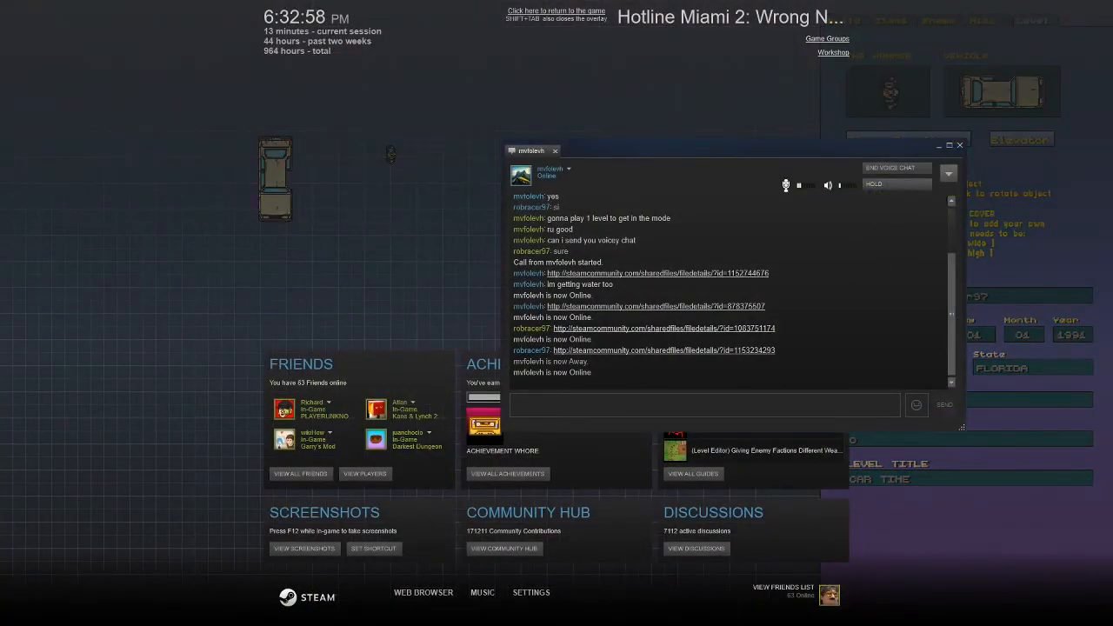
pyautogui.click(948, 174)
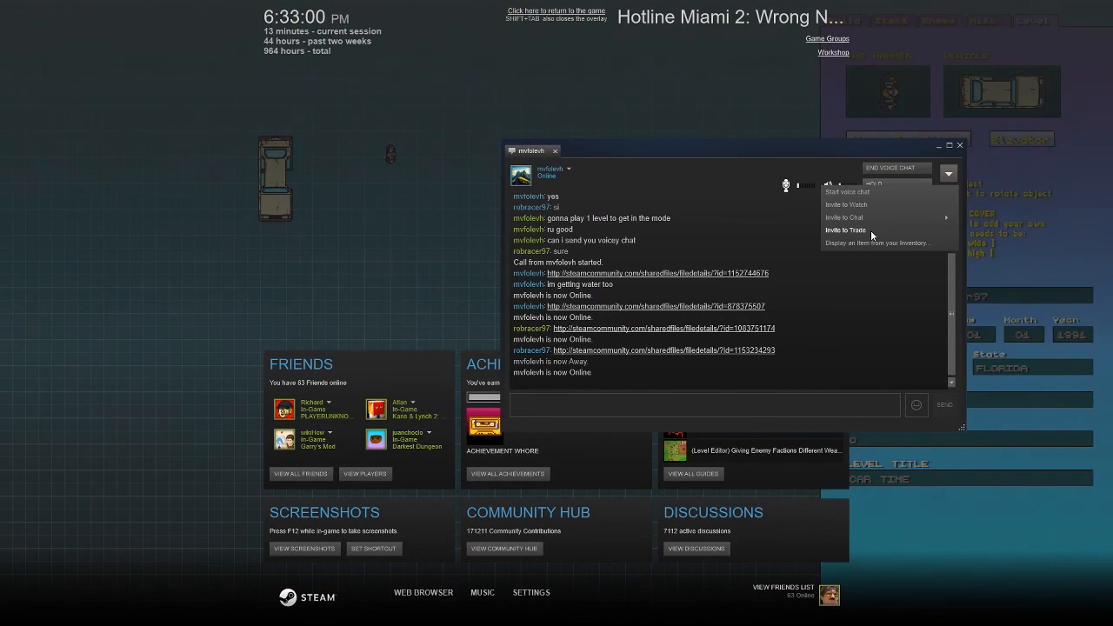
pyautogui.click(868, 205)
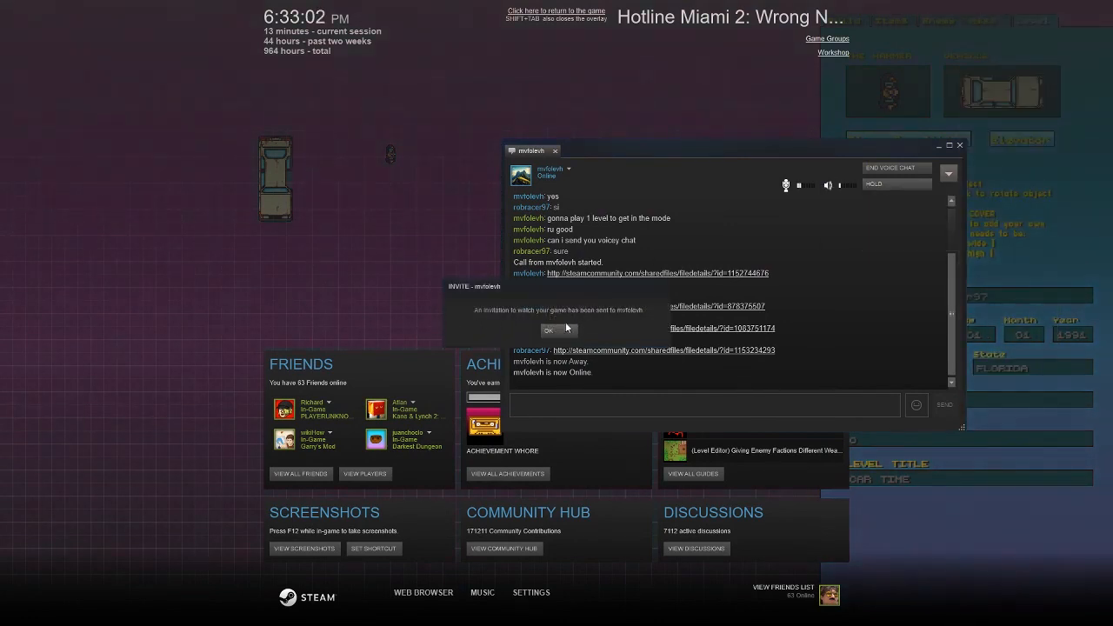
pyautogui.click(565, 329)
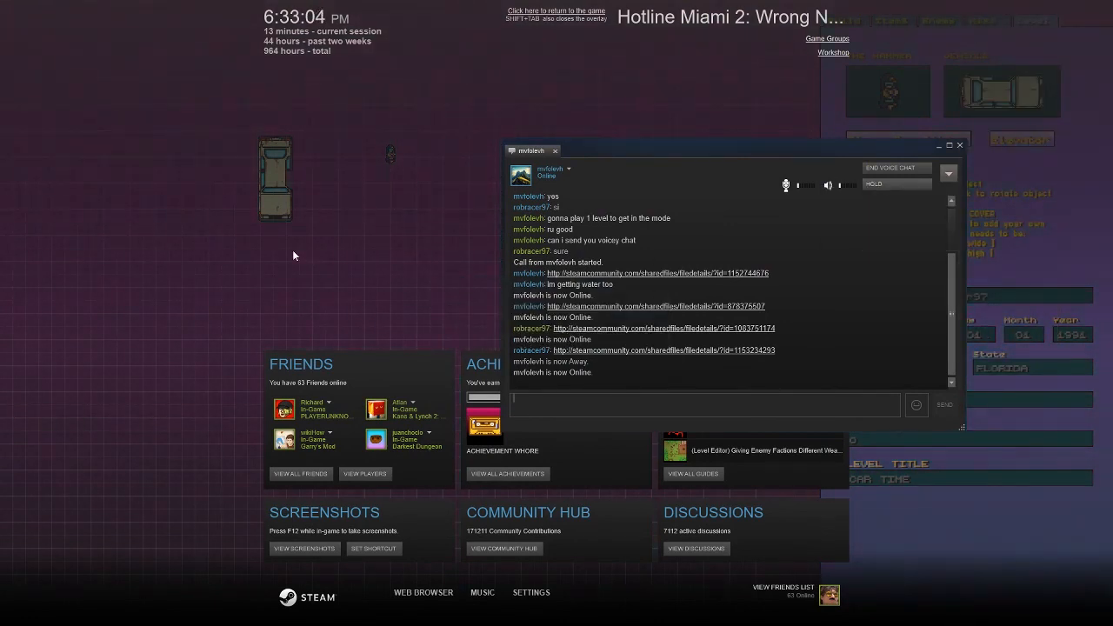
pyautogui.hotkey('shift', 'Tab')
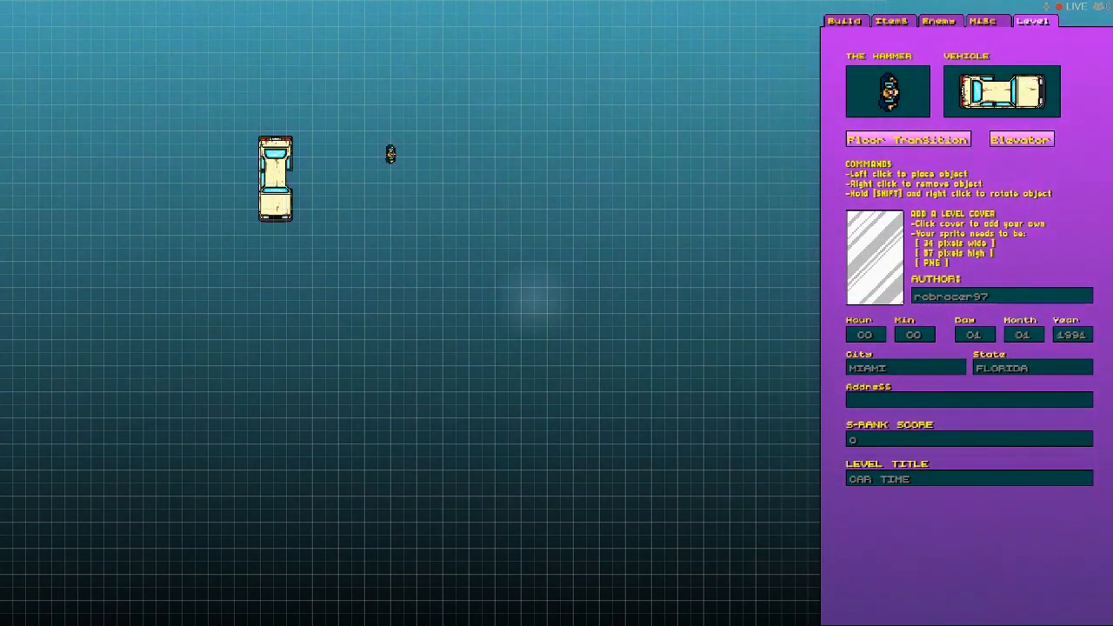
pyautogui.hotkey('shift', 'Tab')
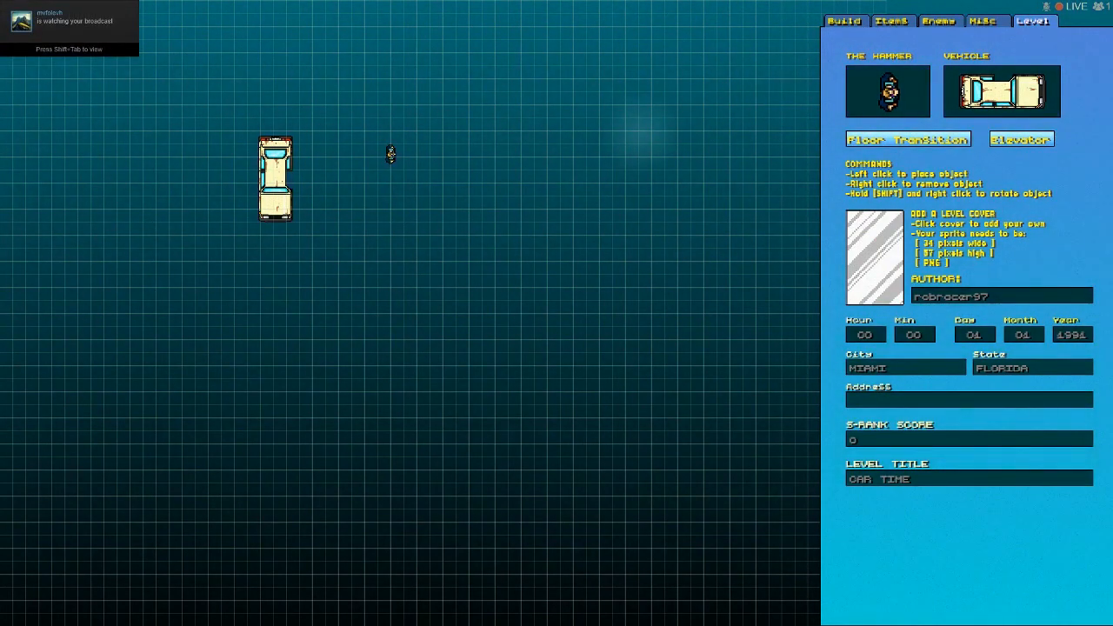
# Open the cutscene editor and place a spr50BlessingsNerd NPC to the right of the player character
pyautogui.press('Tab')
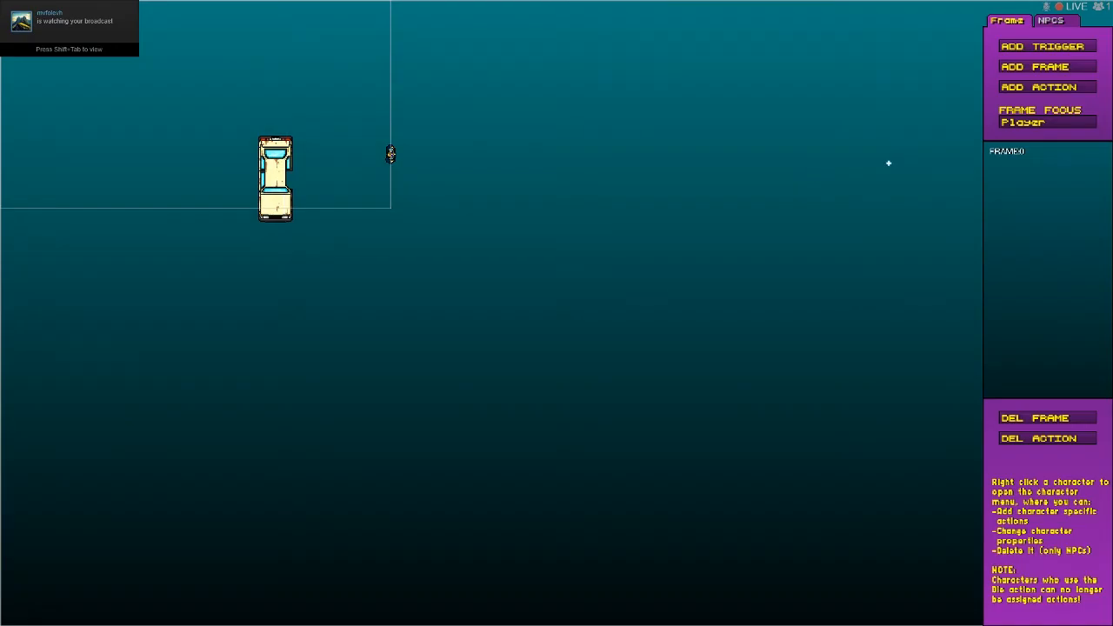
pyautogui.click(1057, 23)
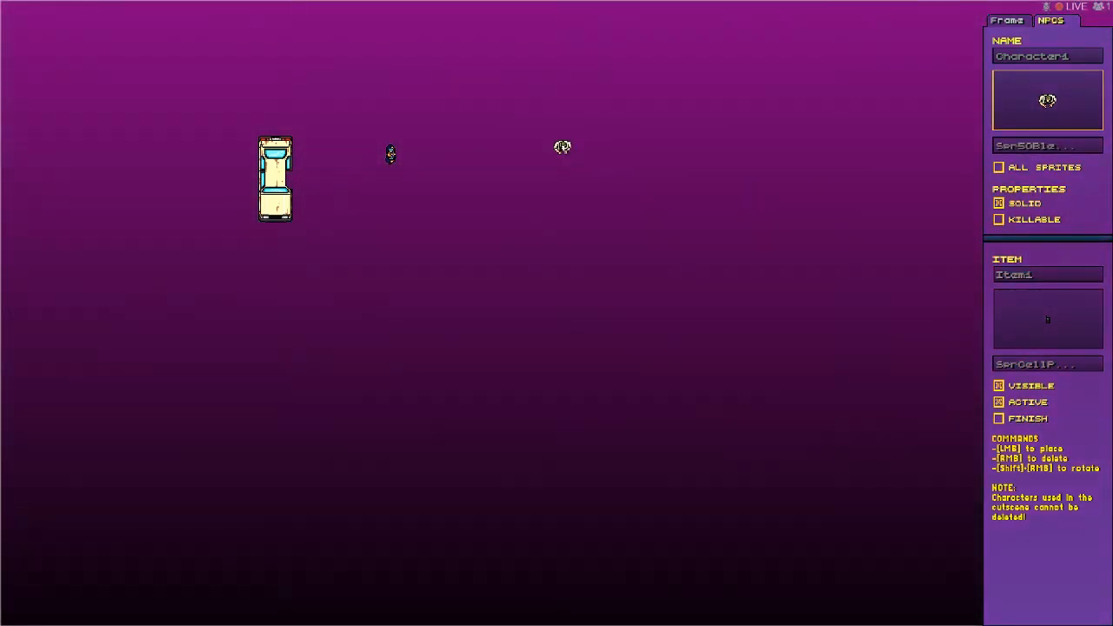
# Try a second NPC with a different spr50 sprite right beside the first one and delete it again
pyautogui.click(1024, 143)
pyautogui.click(956, 174)
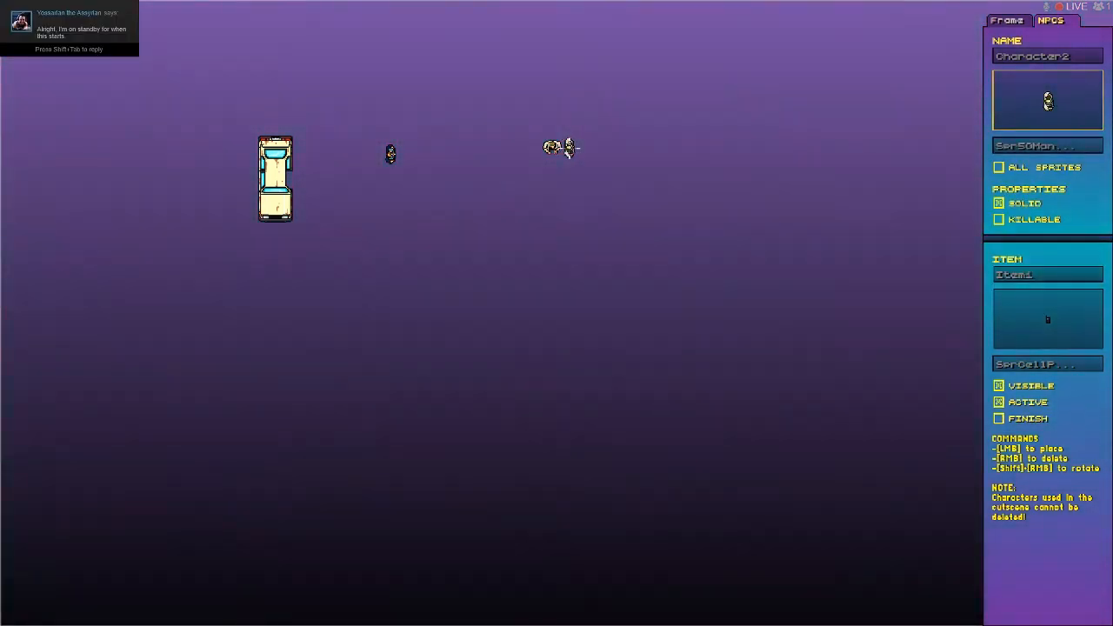
pyautogui.click(572, 148)
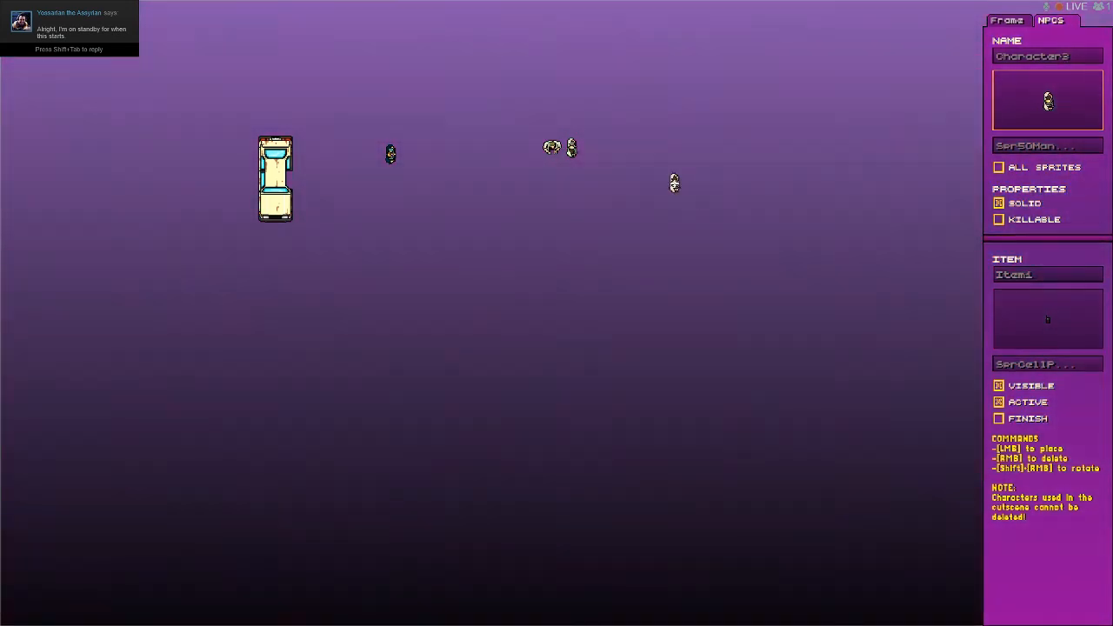
pyautogui.click(572, 147)
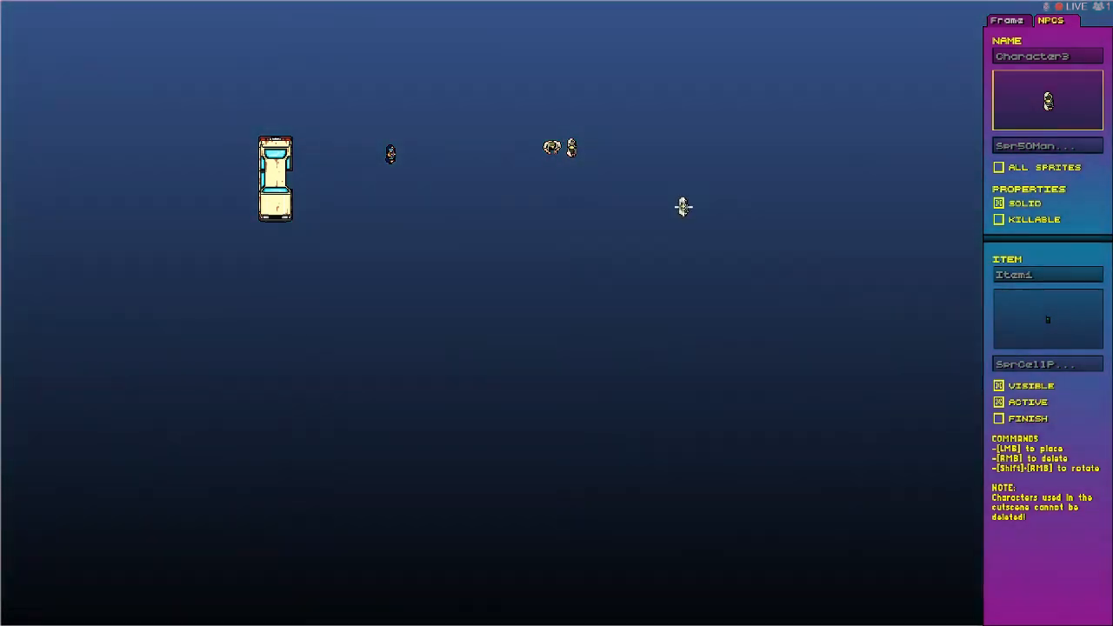
pyautogui.click(570, 143)
pyautogui.click(603, 286)
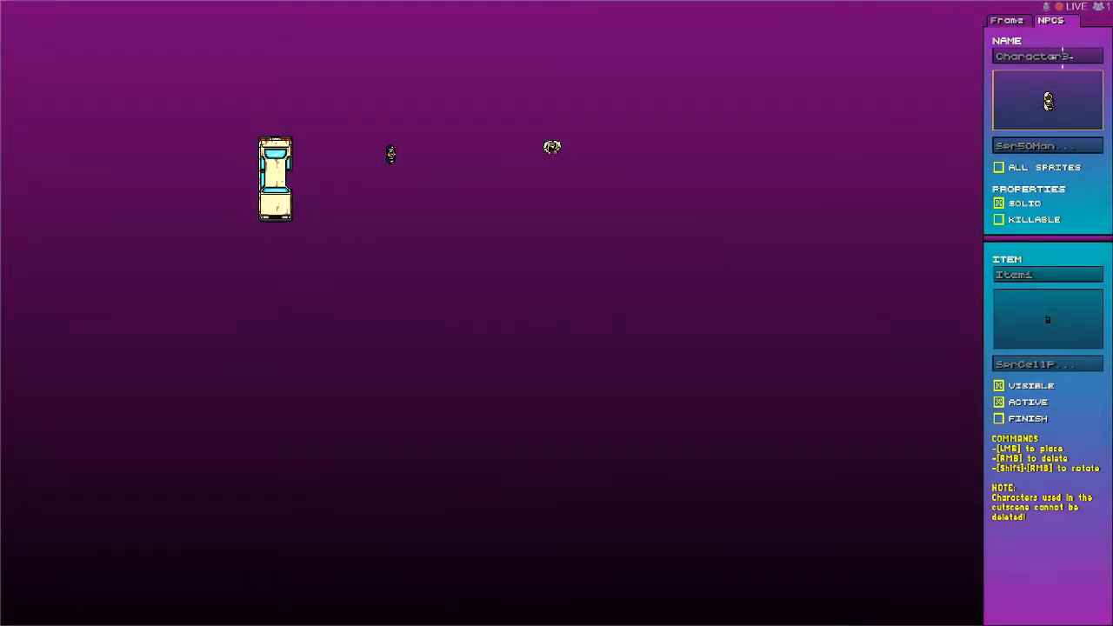
# Name the new NPC FOOD and place it directly on top of the existing nerd NPC
pyautogui.click(1052, 58)
pyautogui.press('BackSpace')
pyautogui.press('BackSpace')
pyautogui.press('BackSpace')
pyautogui.press('BackSpace')
pyautogui.press('BackSpace')
pyautogui.press('BackSpace')
pyautogui.press('BackSpace')
pyautogui.press('BackSpace')
pyautogui.press('BackSpace')
pyautogui.press('BackSpace')
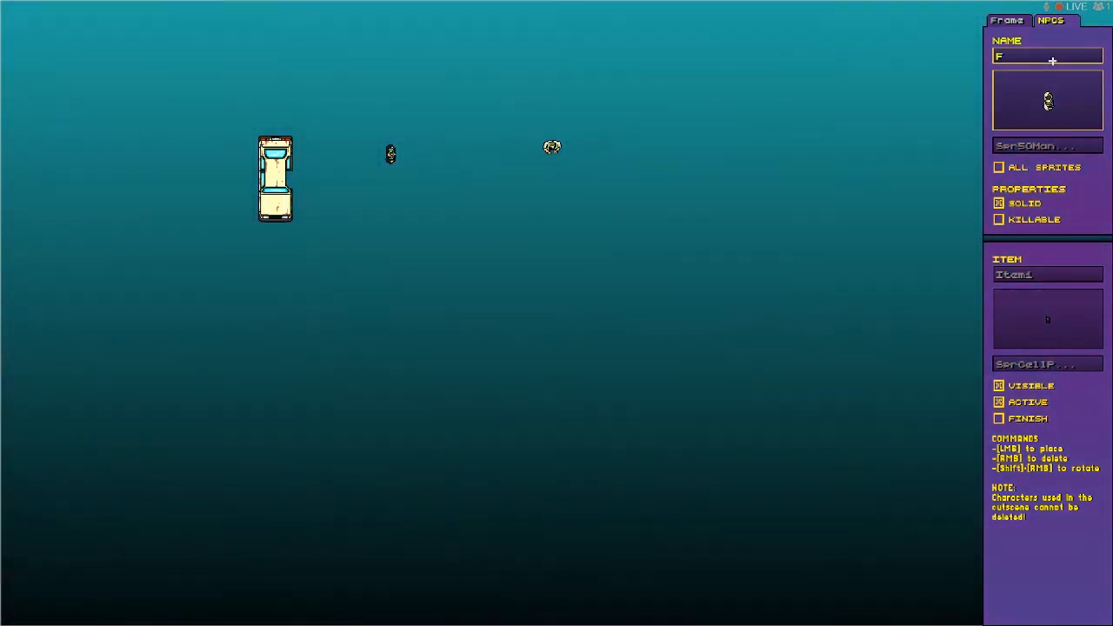
pyautogui.click(552, 137)
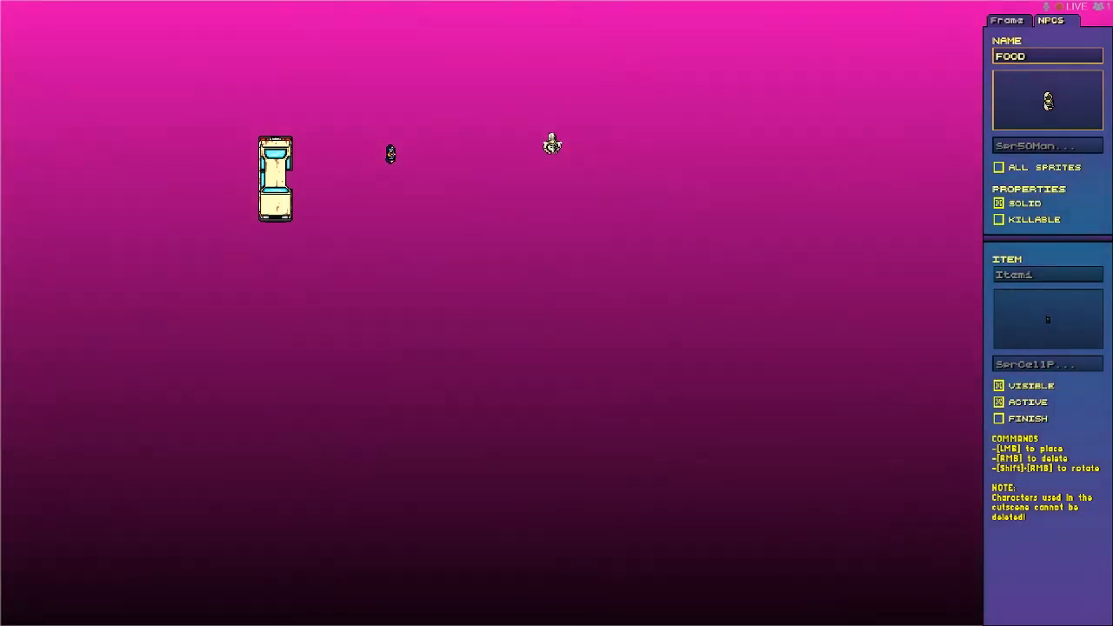
pyautogui.click(552, 144)
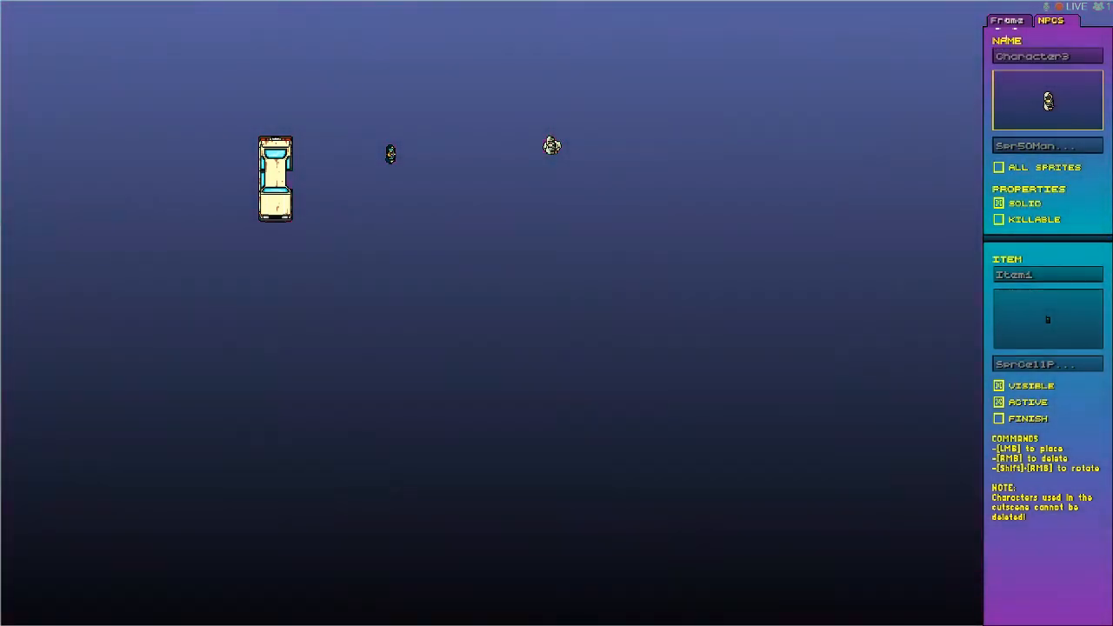
# Rename the spr50BlessingsNerd NPC to CAR in its properties
pyautogui.click(1007, 21)
pyautogui.rightClick(563, 145)
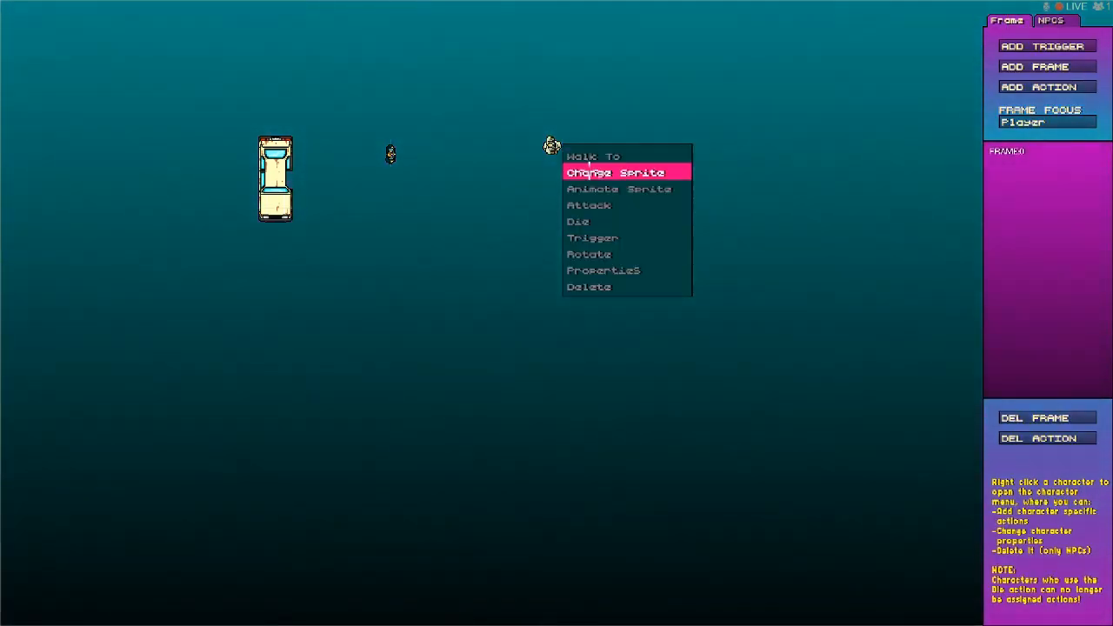
pyautogui.click(597, 261)
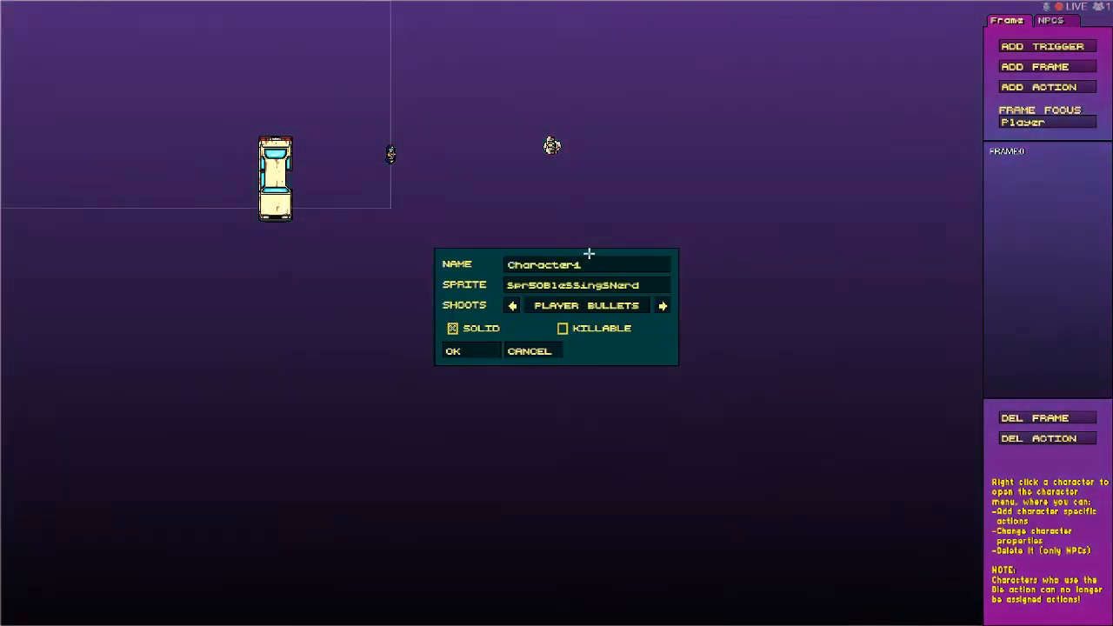
pyautogui.write('car')
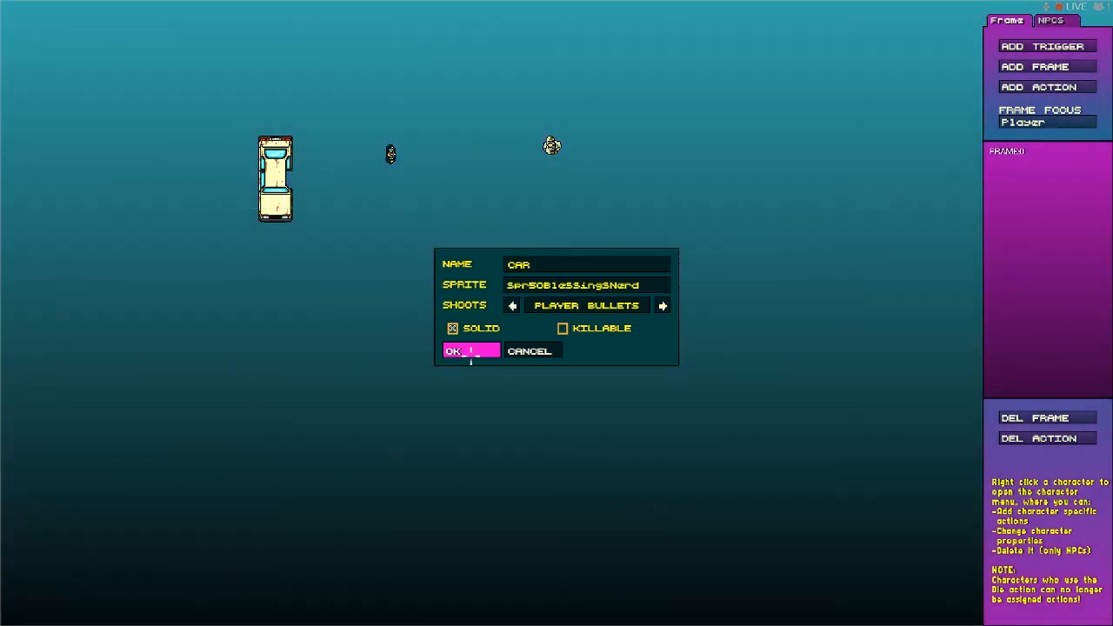
pyautogui.click(471, 351)
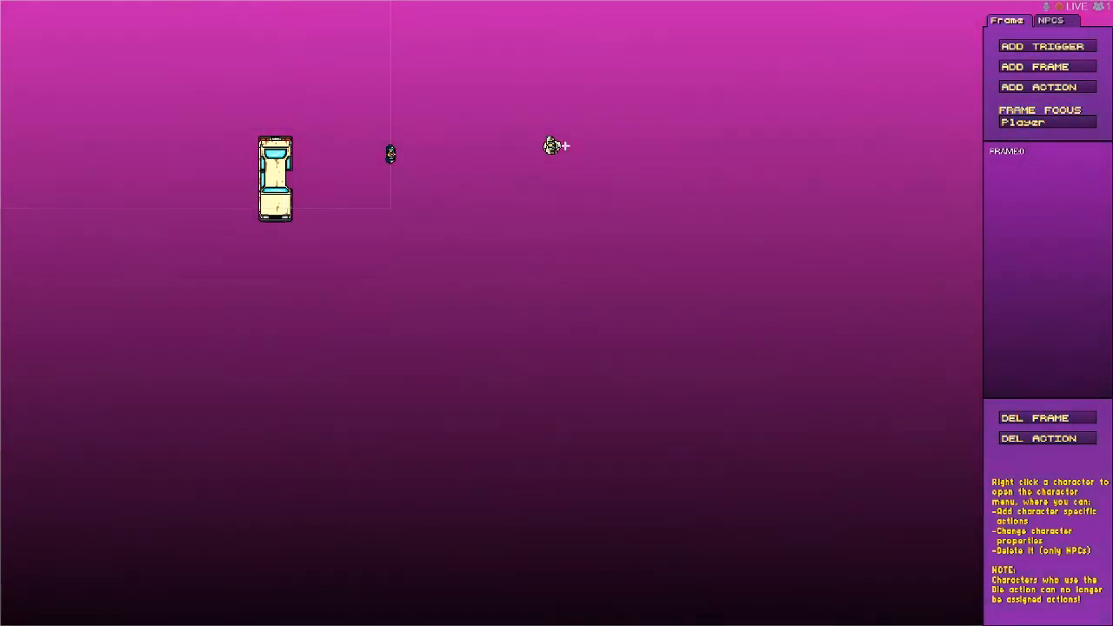
# Delete the FOOD NPC that overlaps CAR
pyautogui.rightClick(555, 142)
pyautogui.click(601, 284)
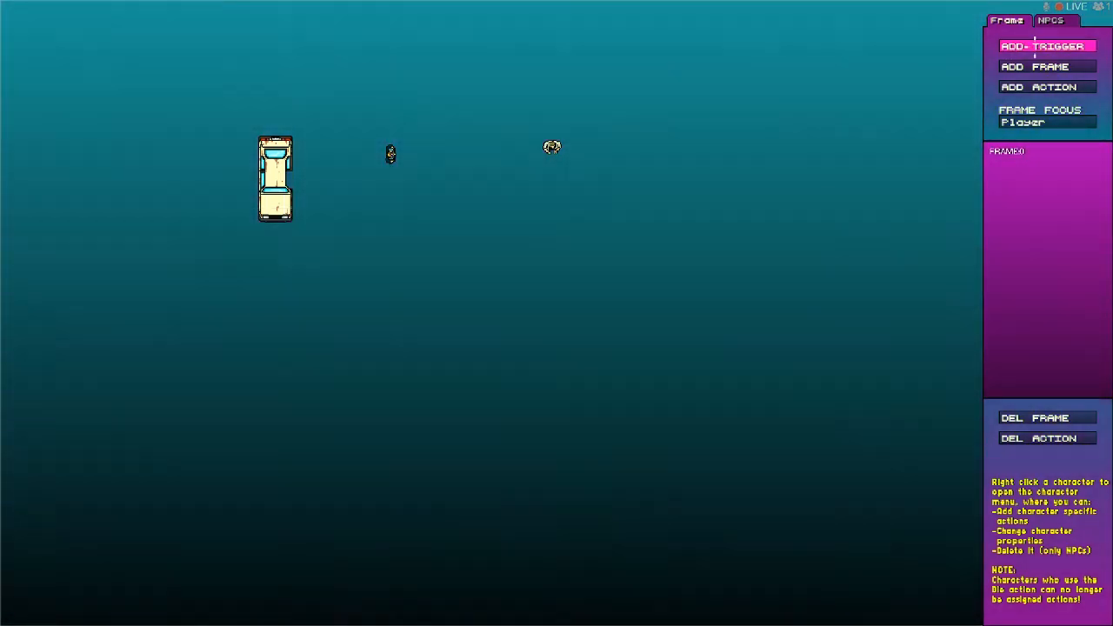
# Draw a small square trigger around the CAR NPC and add a Change Sprite action for the player to the first frame
pyautogui.click(1035, 47)
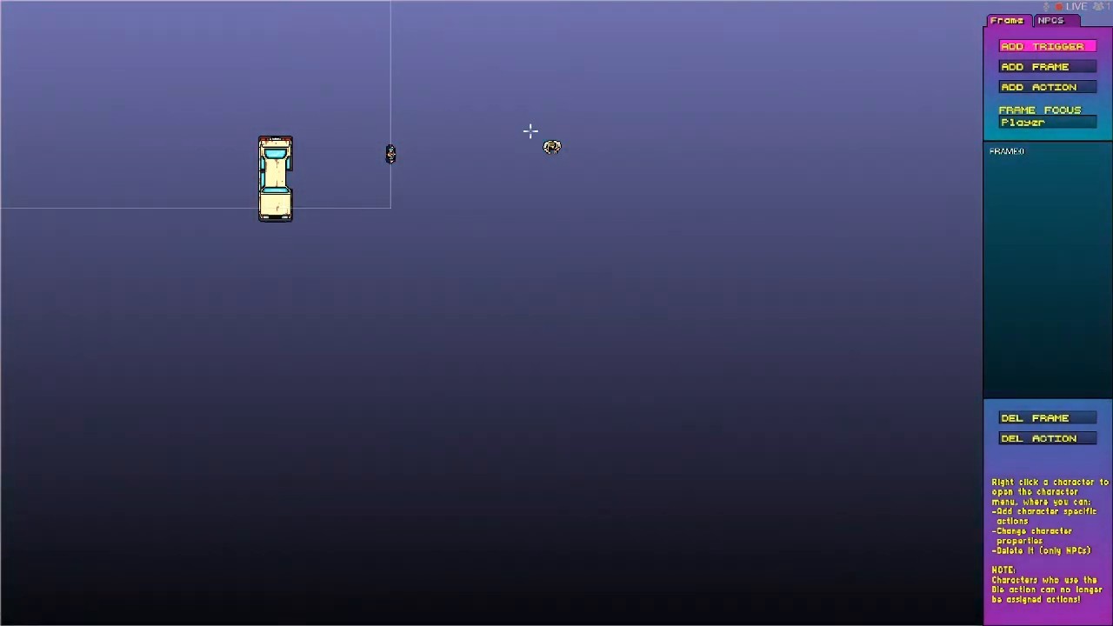
pyautogui.moveTo(535, 131); pyautogui.dragTo(567, 163)
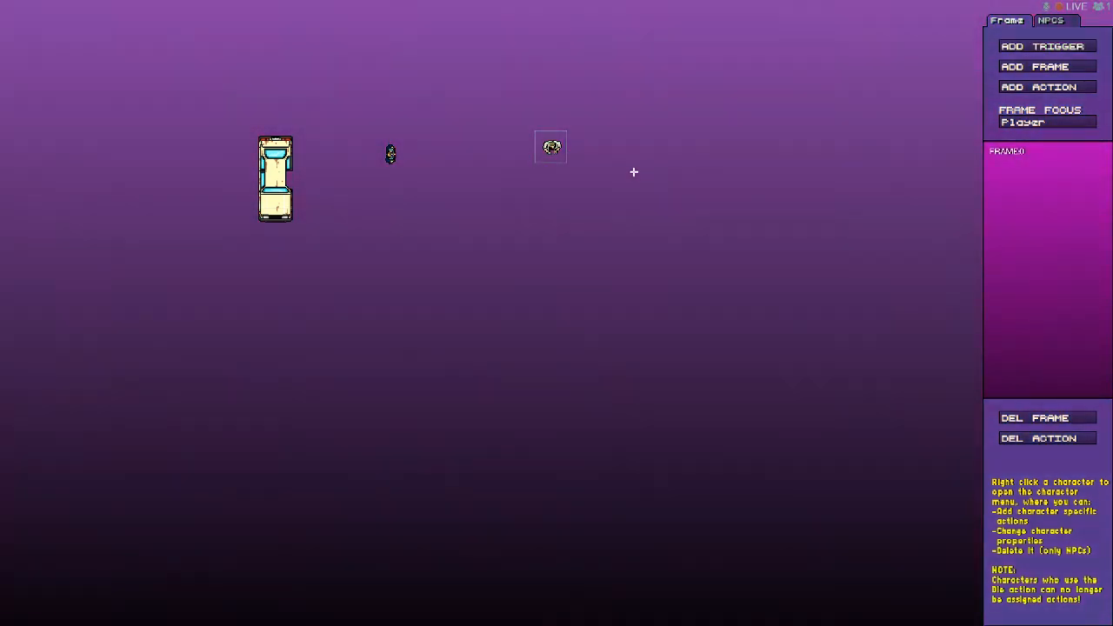
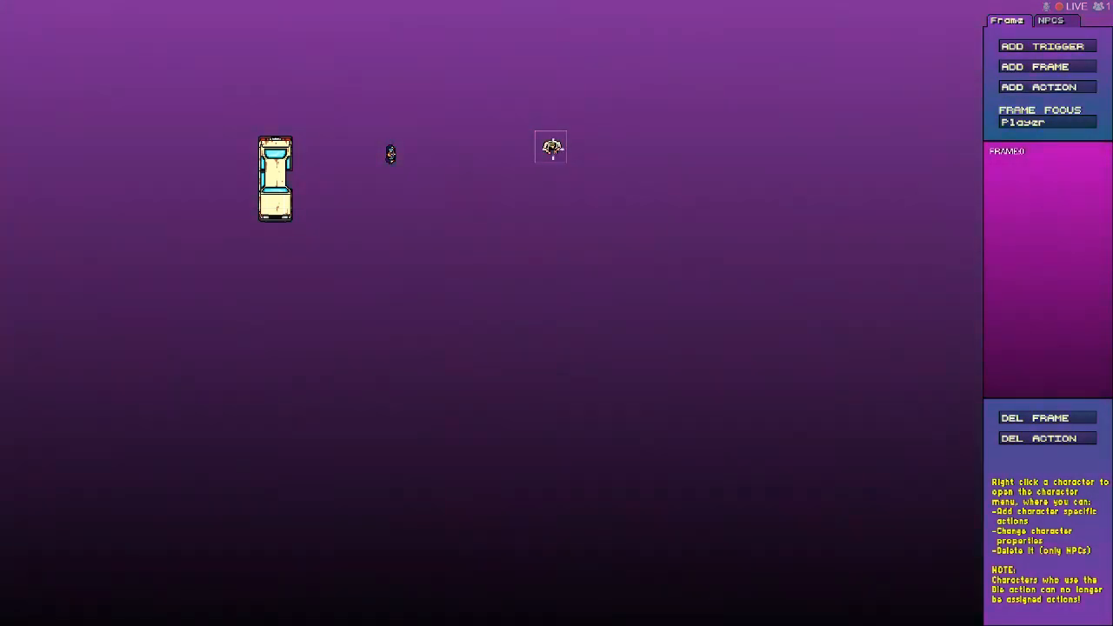
pyautogui.rightClick(389, 155)
pyautogui.click(404, 185)
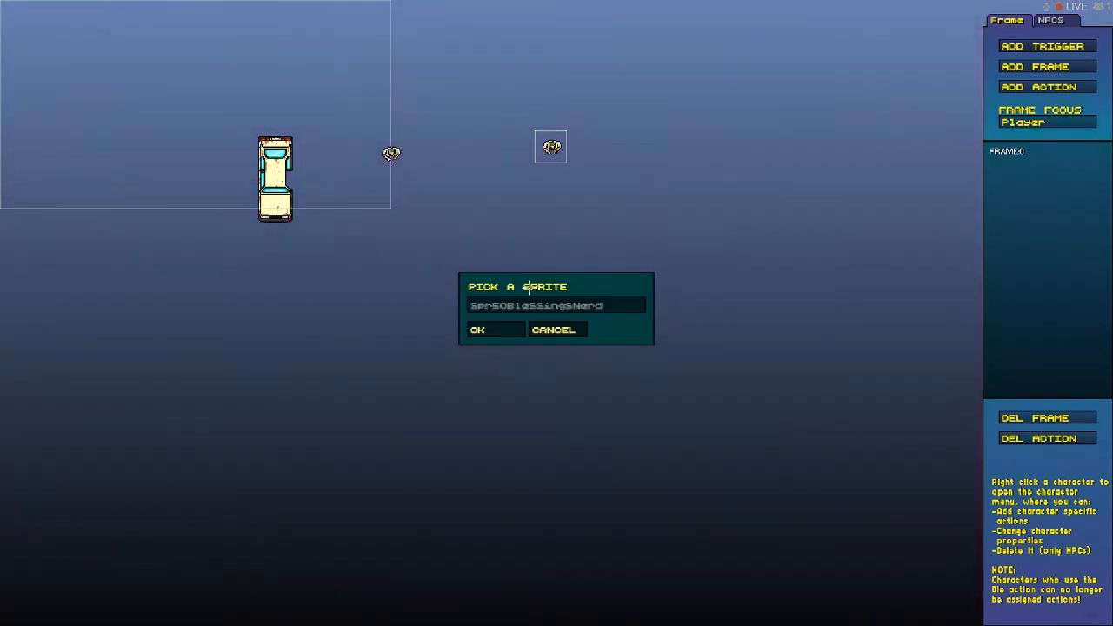
pyautogui.click(489, 331)
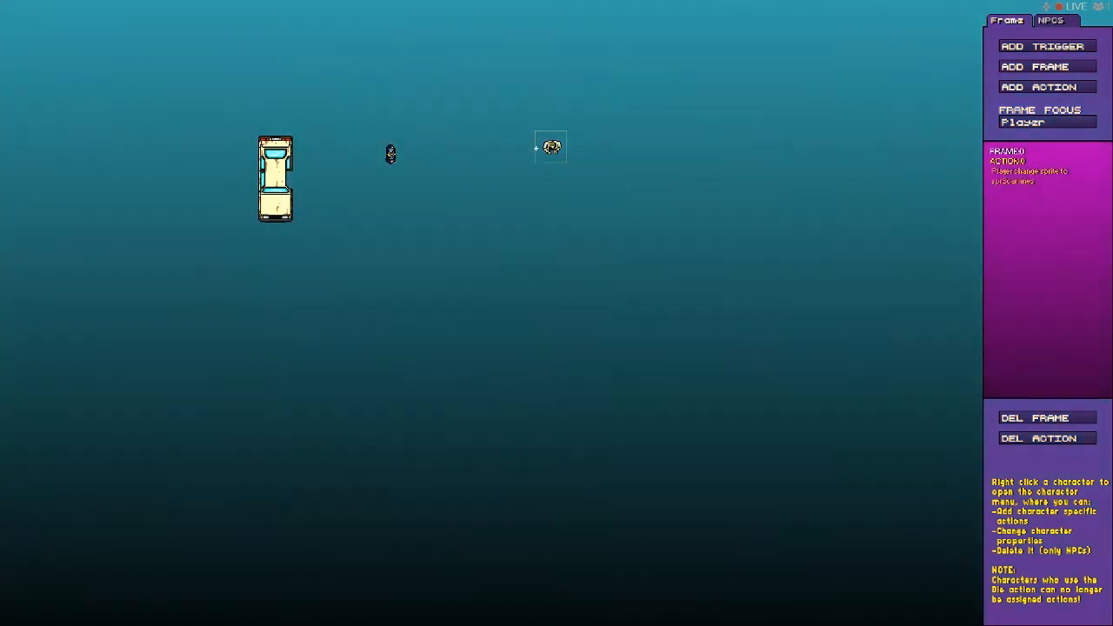
# Add a Change Sprite action for the CAR NPC using the Andy sprite to the first frame
pyautogui.rightClick(552, 147)
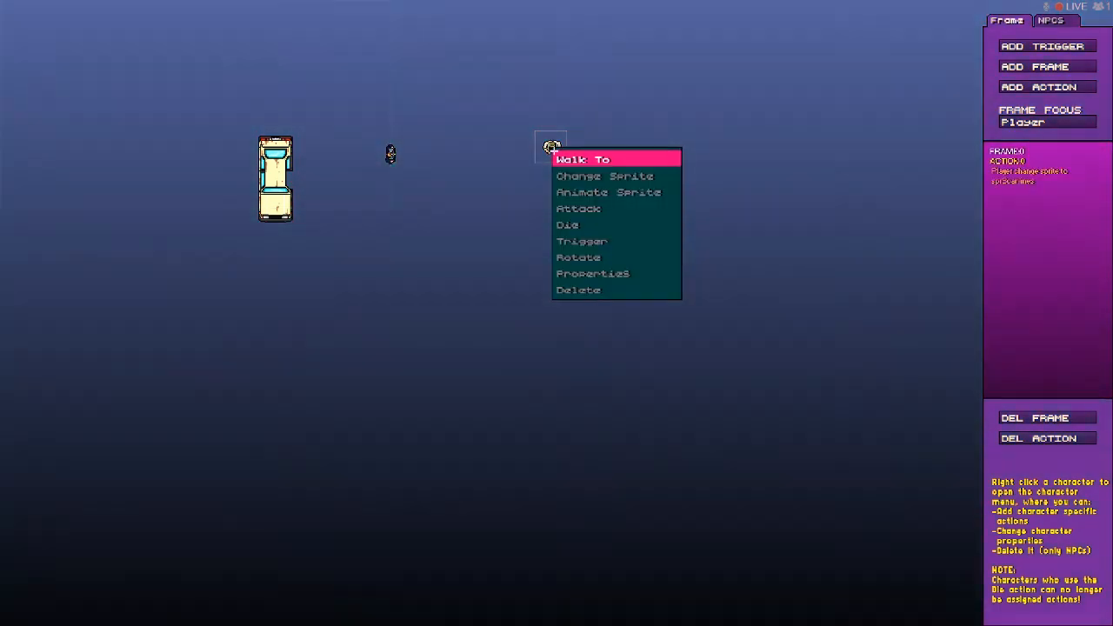
pyautogui.click(604, 176)
pyautogui.click(567, 304)
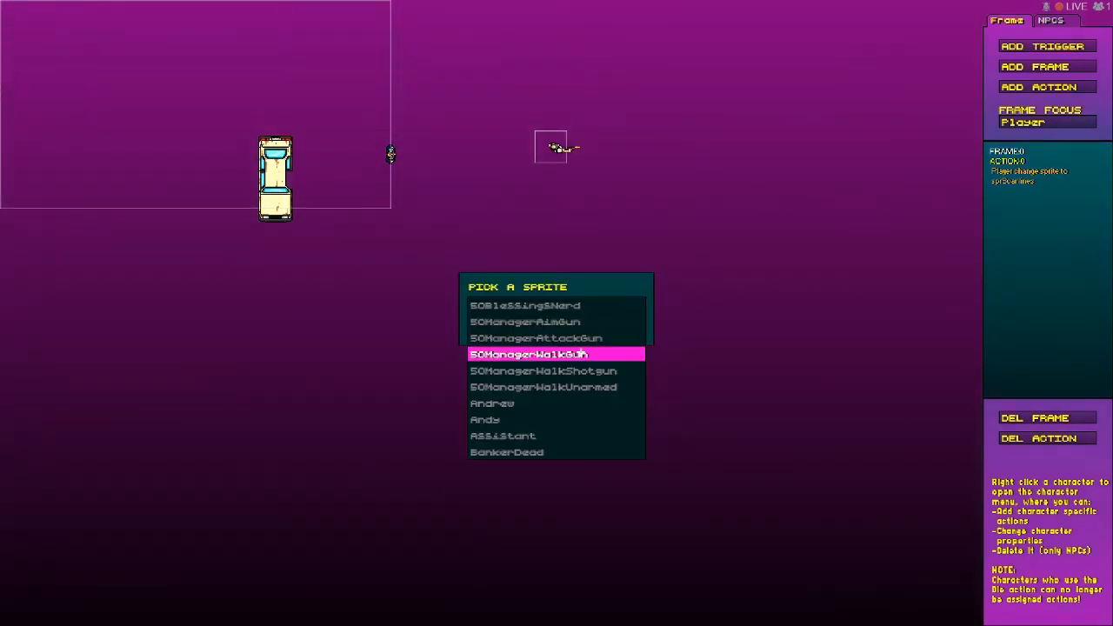
pyautogui.click(580, 421)
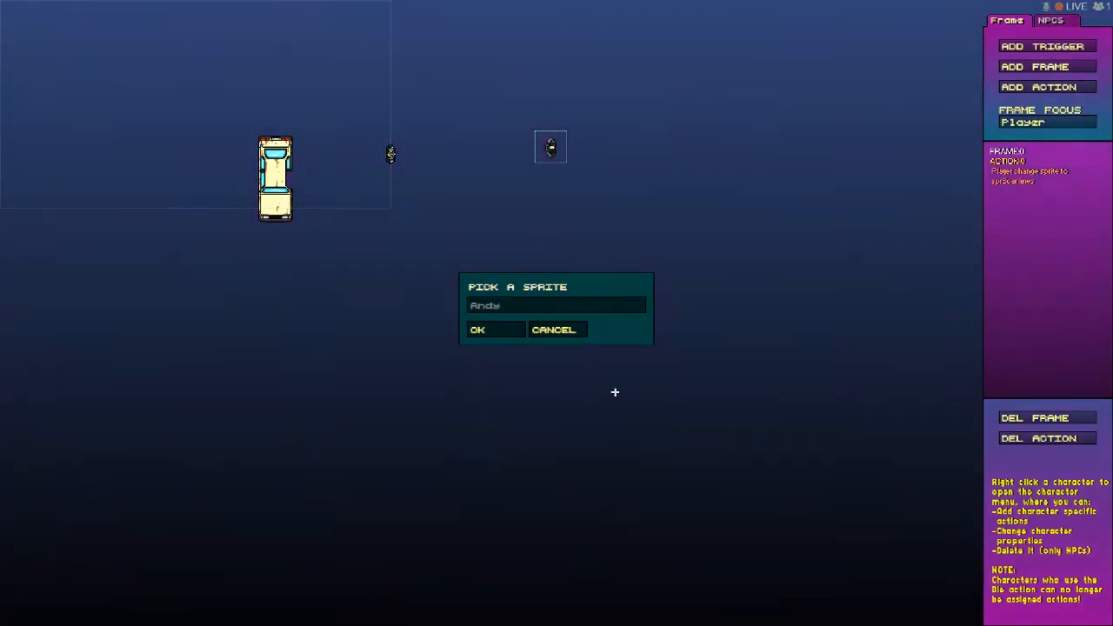
pyautogui.click(489, 331)
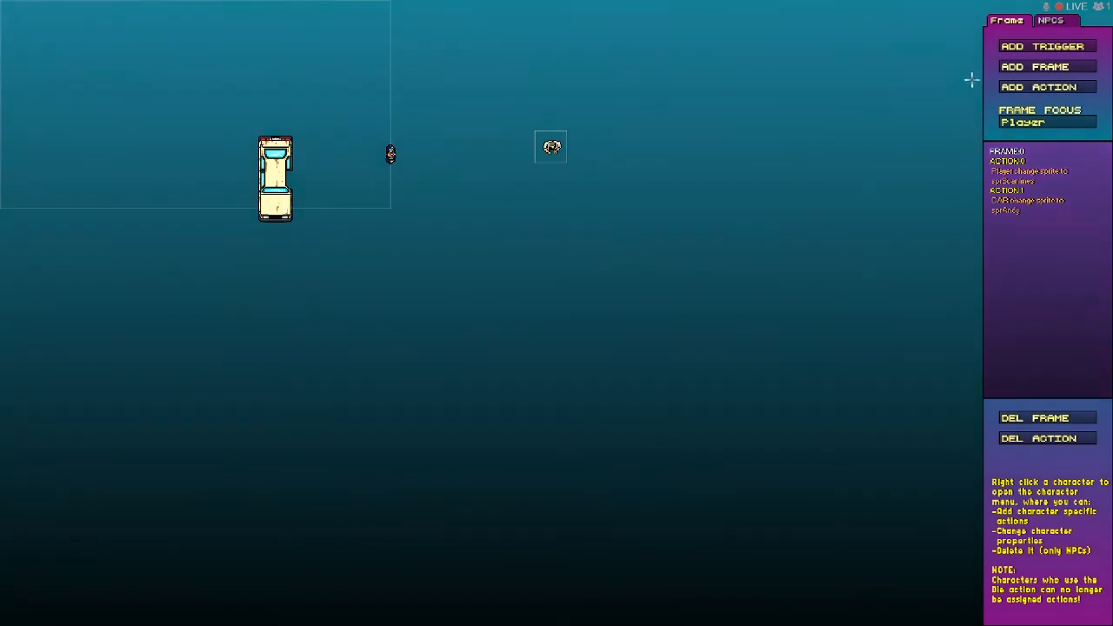
# Add a second frame with a Stop Sequence action to end the cutscene and save the level
pyautogui.click(1035, 66)
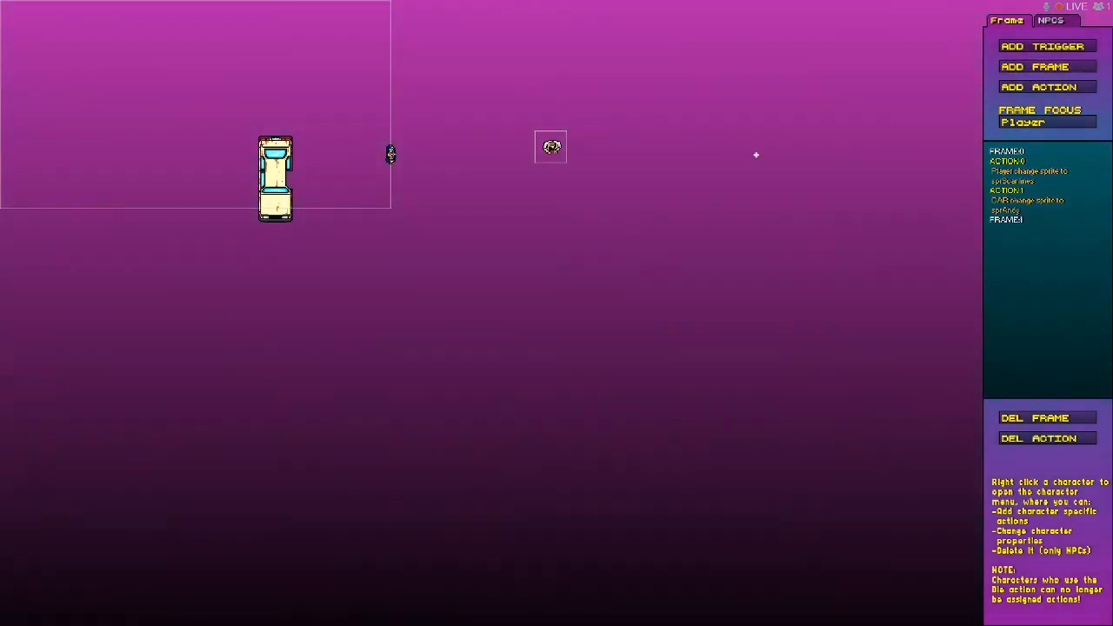
pyautogui.click(1038, 87)
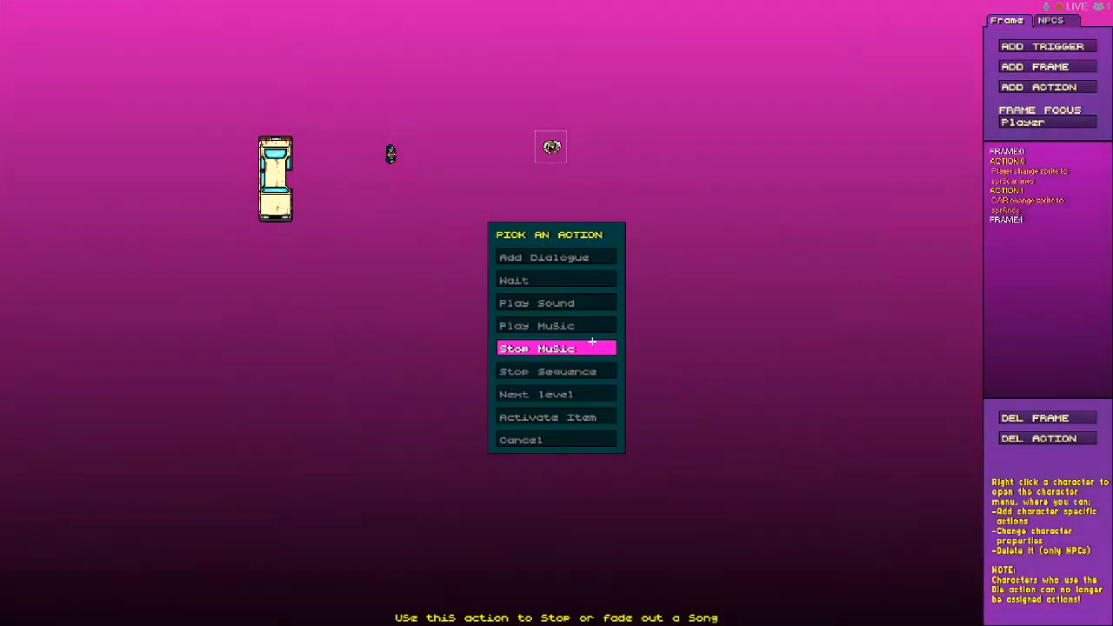
pyautogui.click(548, 371)
pyautogui.click(500, 326)
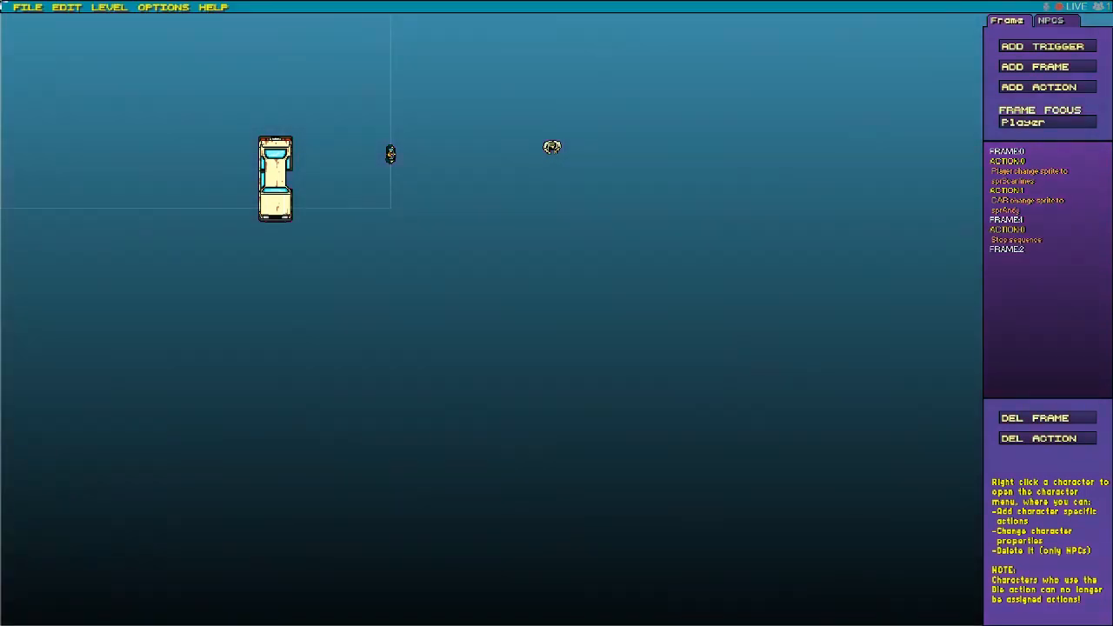
pyautogui.click(25, 6)
pyautogui.click(43, 36)
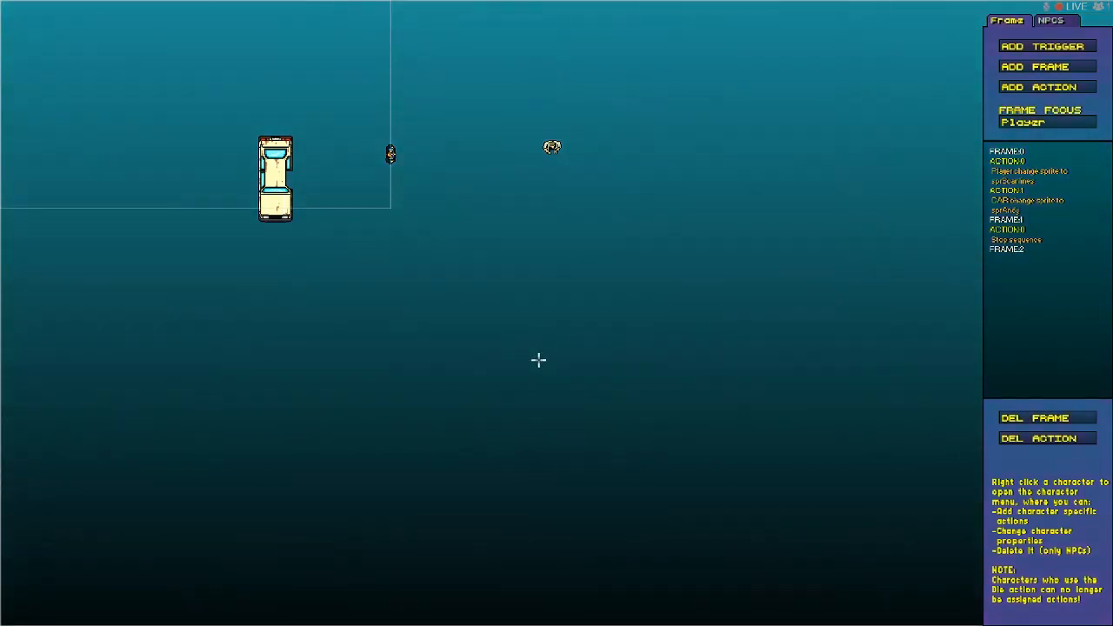
# Play-test the level by walking the player into the CAR trigger and moving around after the sprite swap, and return to the editor
pyautogui.press('F5')
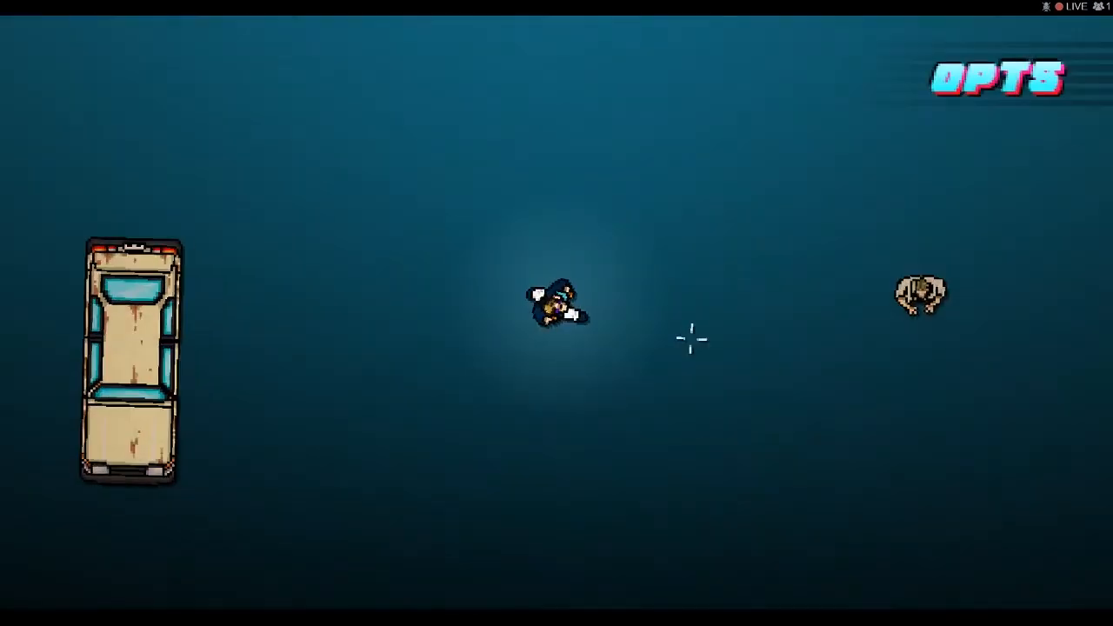
pyautogui.press('d')
pyautogui.press('s')
pyautogui.click(618, 336)
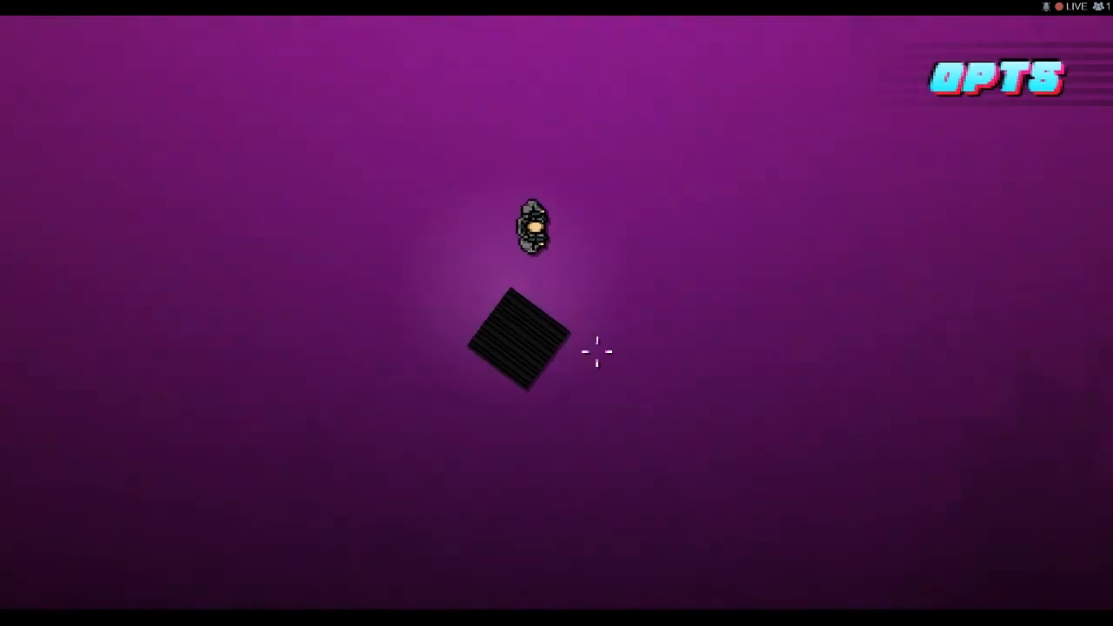
pyautogui.press('s')
pyautogui.press('d')
pyautogui.press('w')
pyautogui.press('a')
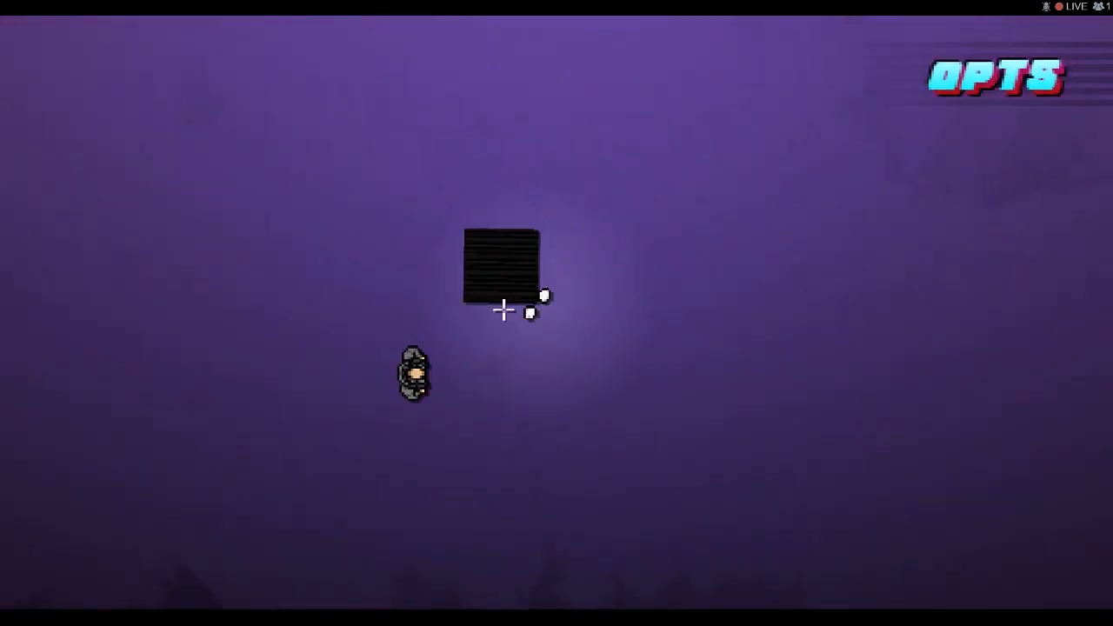
pyautogui.press('s')
pyautogui.press('d')
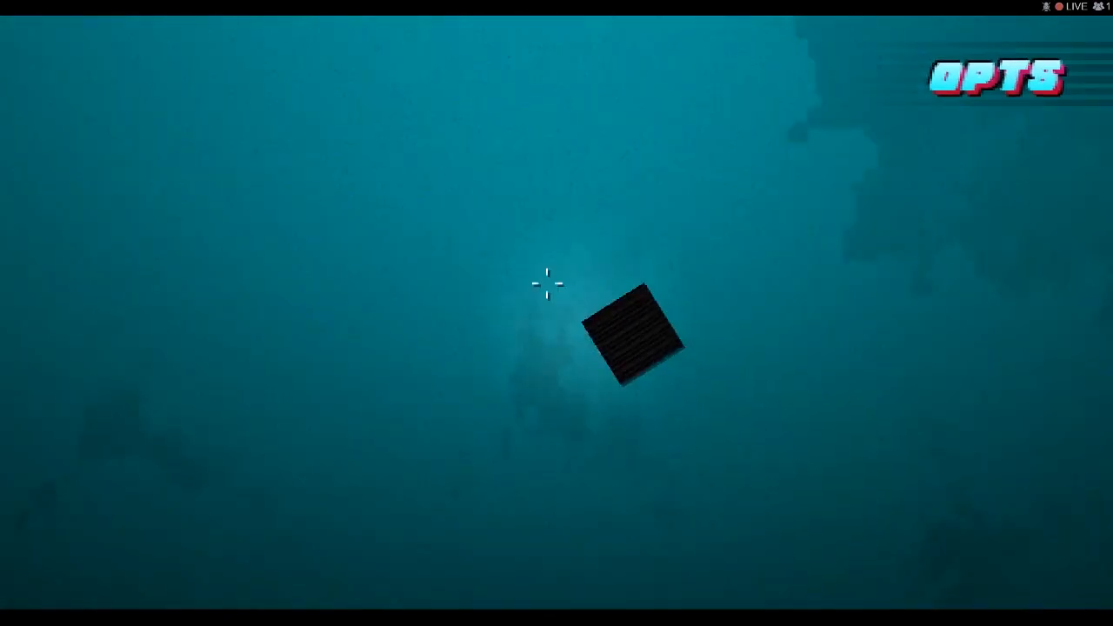
pyautogui.press('w')
pyautogui.press('Escape')
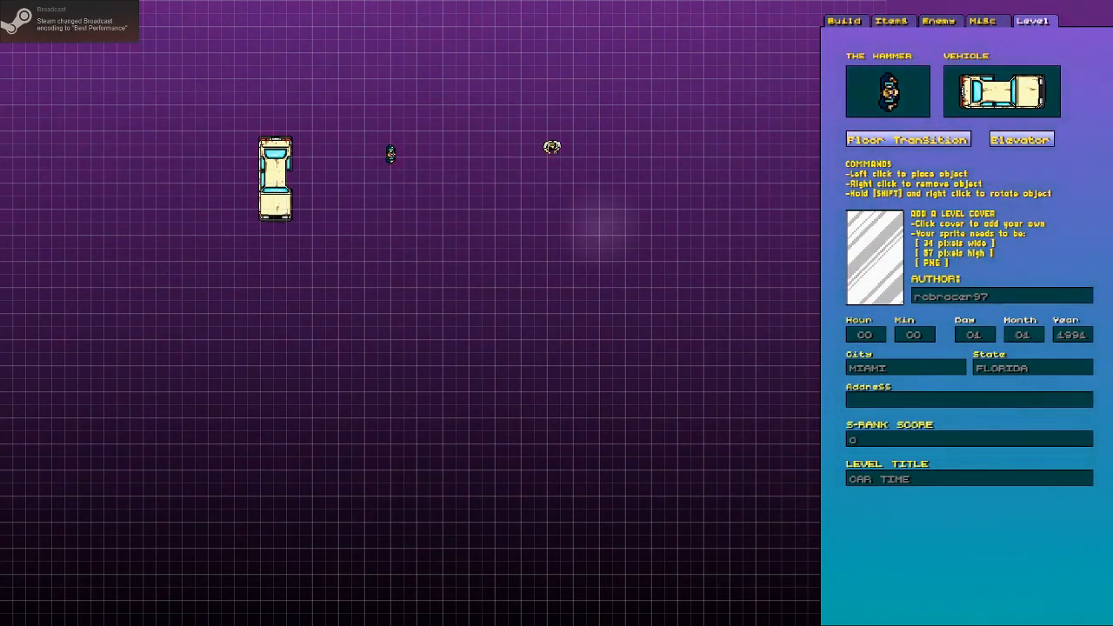
# Delete the trigger's extra frames and all its actions in the cutscene editor, leaving only the empty first frame
pyautogui.press('Tab')
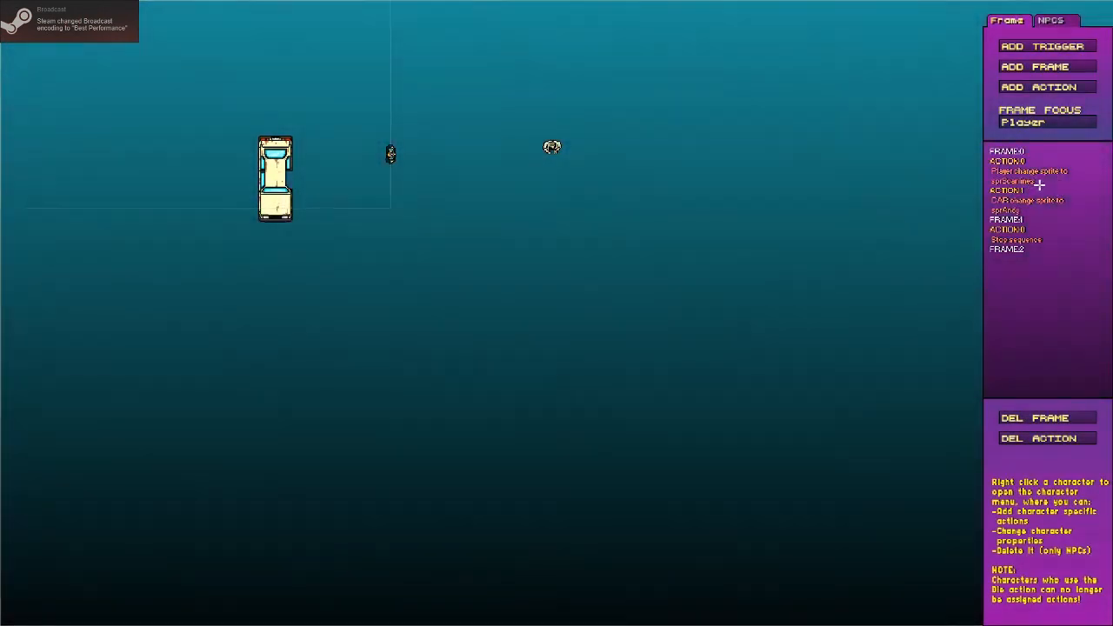
pyautogui.click(1056, 418)
pyautogui.click(1055, 439)
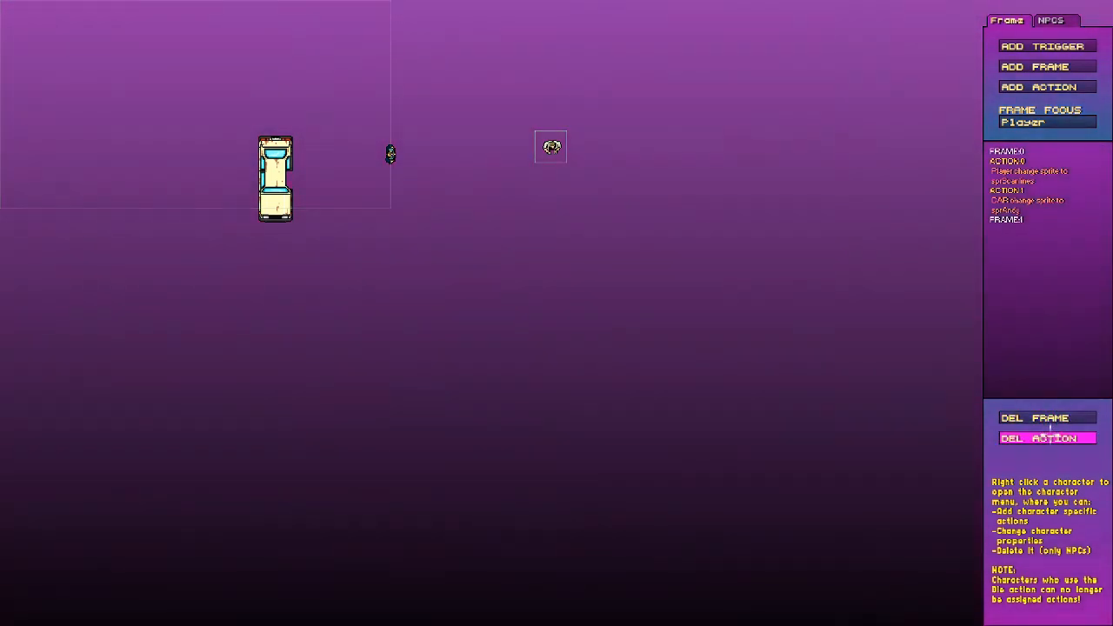
pyautogui.click(1047, 419)
pyautogui.click(1047, 438)
pyautogui.click(1047, 438)
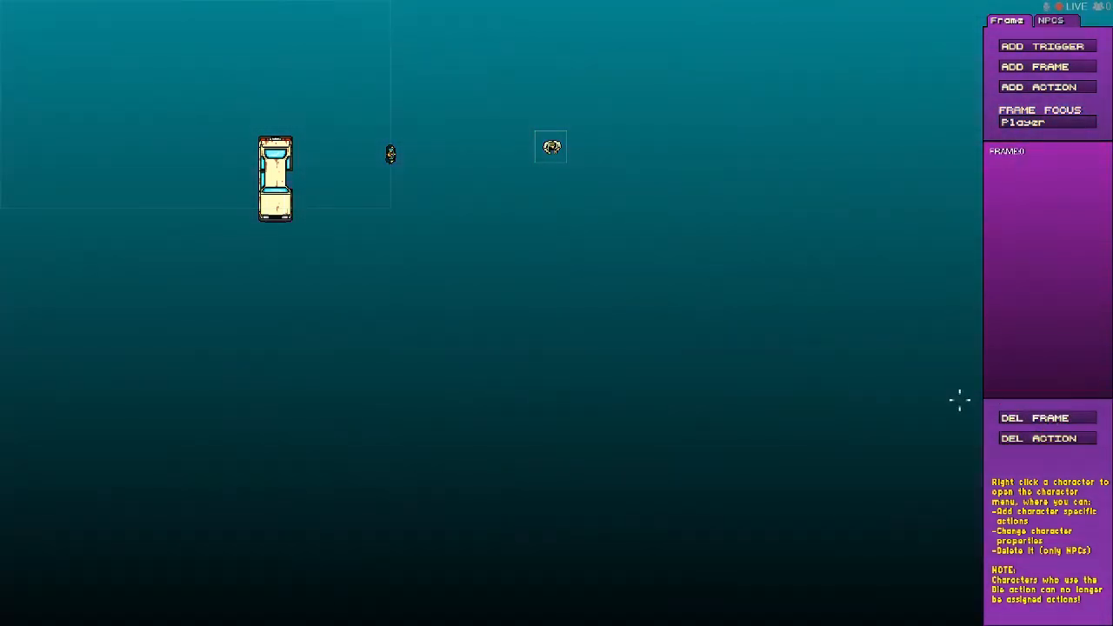
# Add a Change Sprite action for the player using the 50BlessingsNerd sprite to the first frame
pyautogui.rightClick(387, 153)
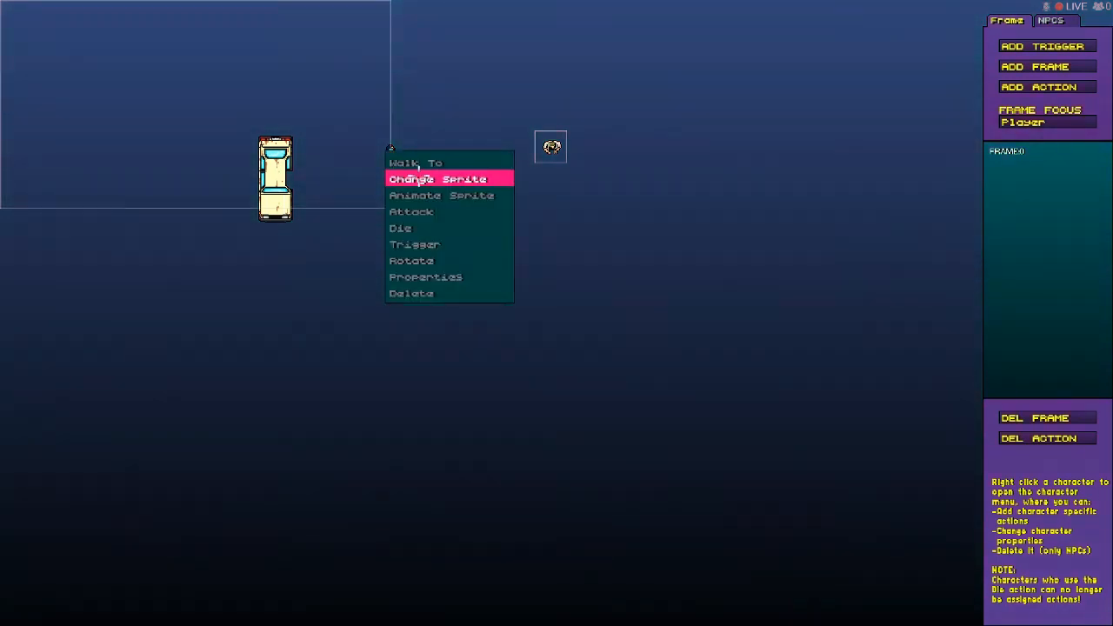
pyautogui.click(426, 176)
pyautogui.click(537, 304)
pyautogui.click(531, 306)
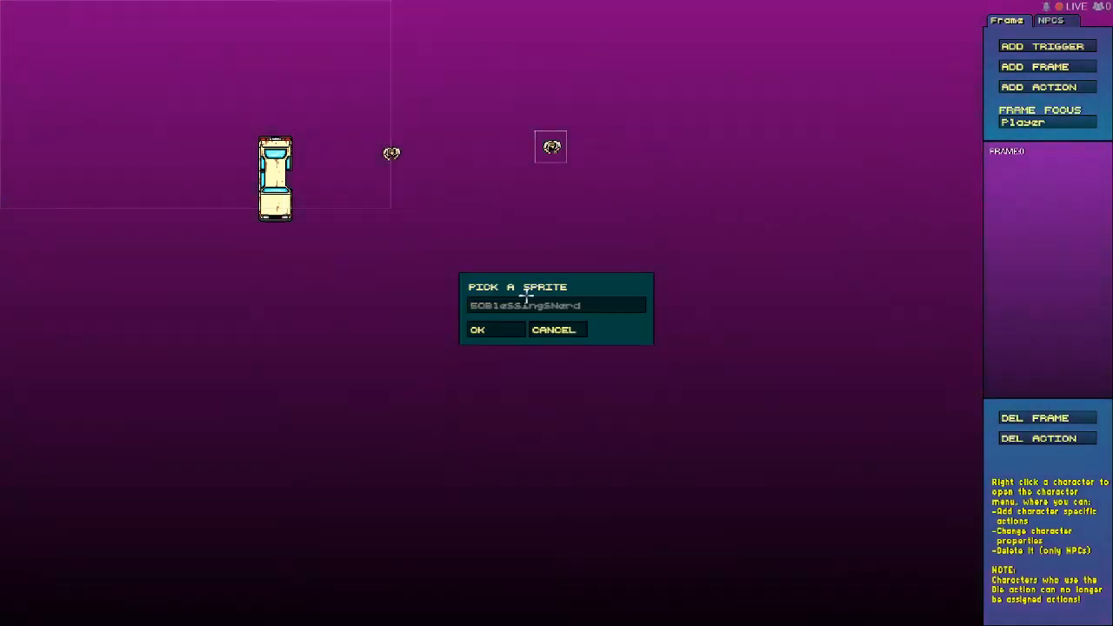
pyautogui.click(507, 330)
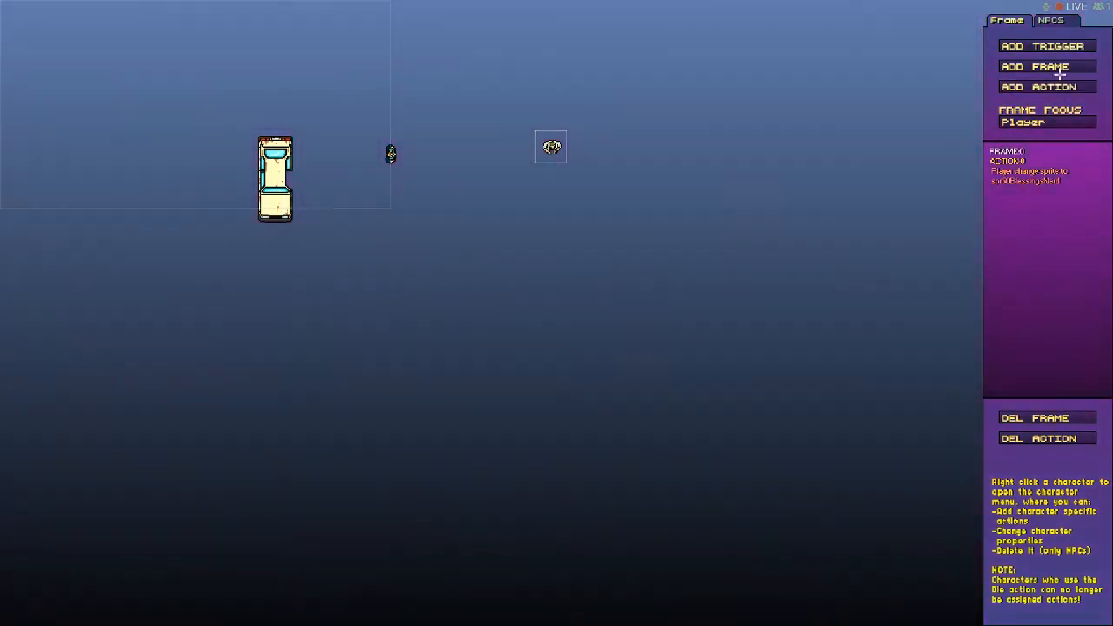
# Add a Change Sprite action switching the CAR NPC to the Andy sprite after the player's sprite change
pyautogui.rightClick(551, 145)
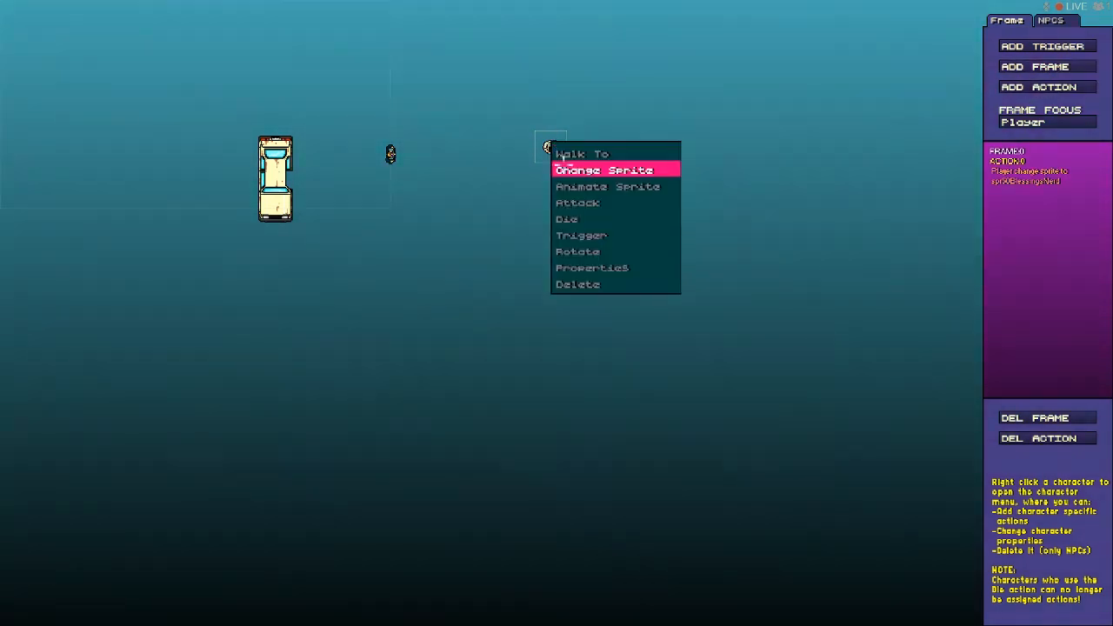
pyautogui.click(575, 165)
pyautogui.click(539, 304)
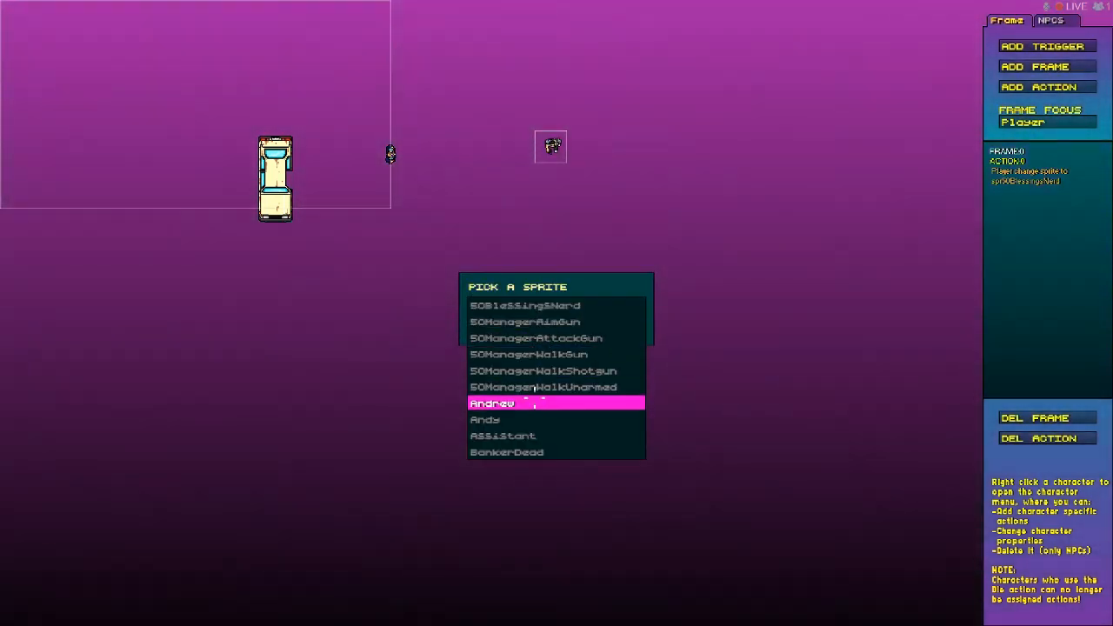
pyautogui.click(537, 419)
pyautogui.click(508, 333)
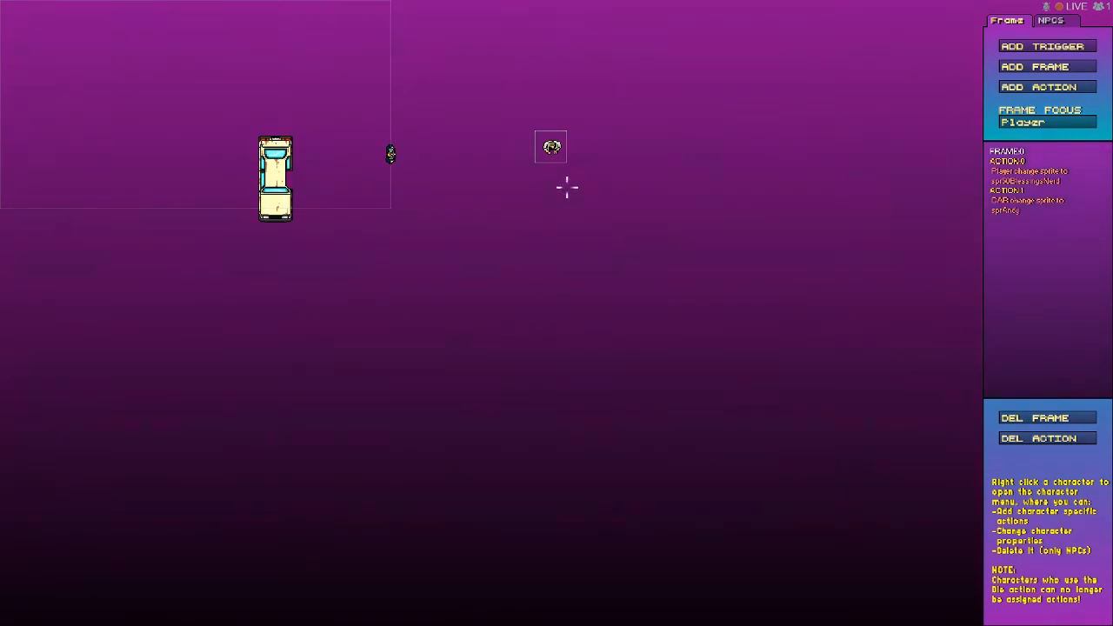
# Add a second frame containing a Stop Sequence action to close the cutscene
pyautogui.click(1035, 66)
pyautogui.click(1038, 87)
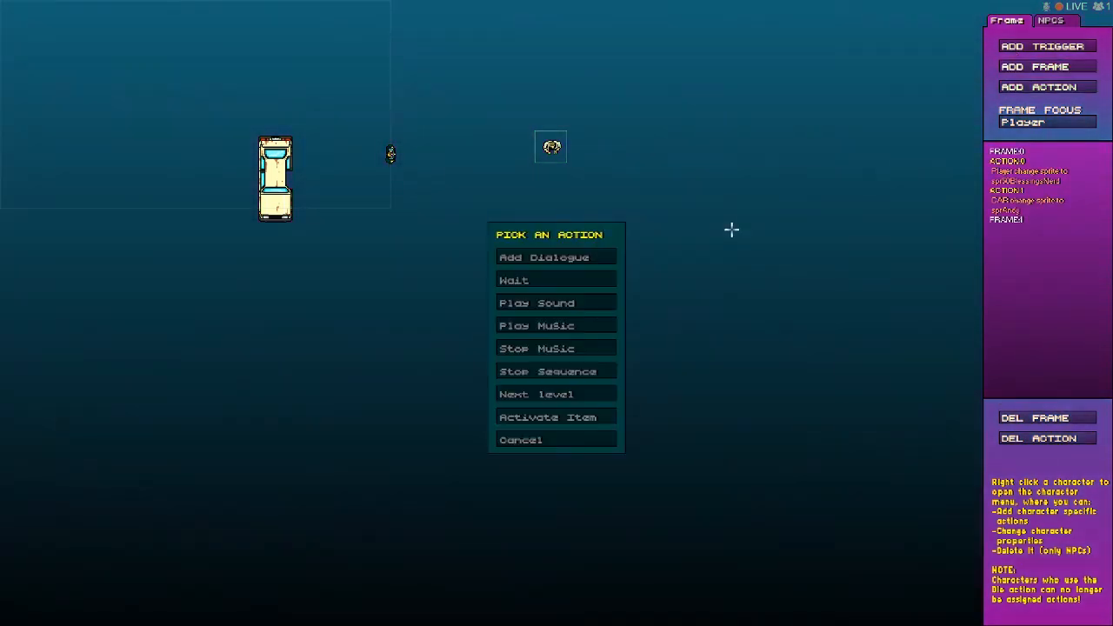
pyautogui.click(569, 367)
pyautogui.click(503, 323)
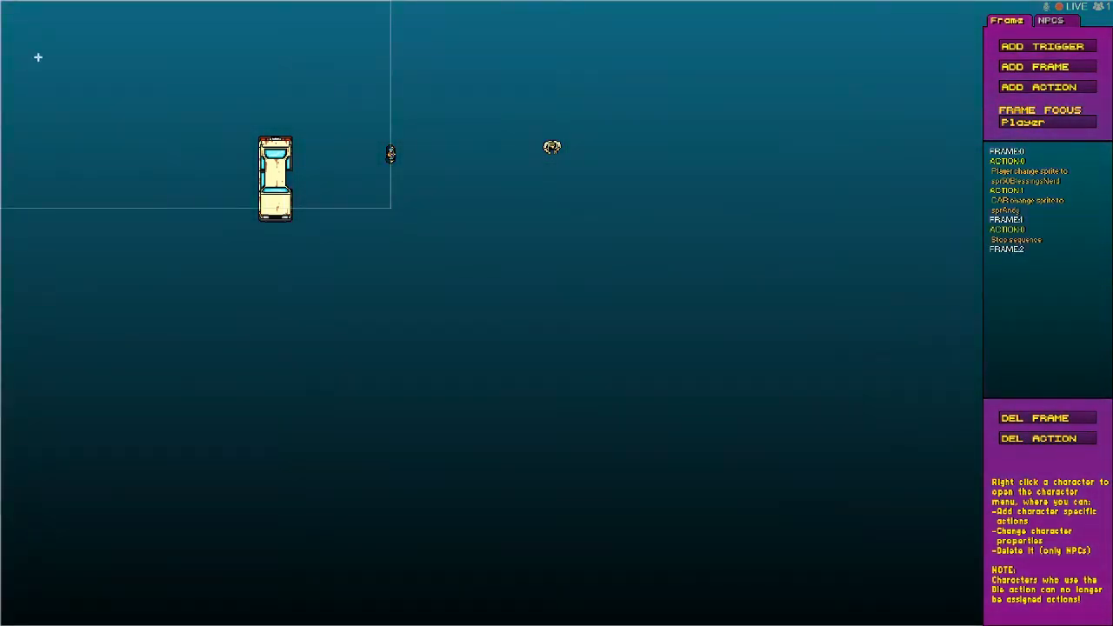
# Save the level over the existing CAR TIME and quit the level editor
pyautogui.click(26, 7)
pyautogui.click(52, 36)
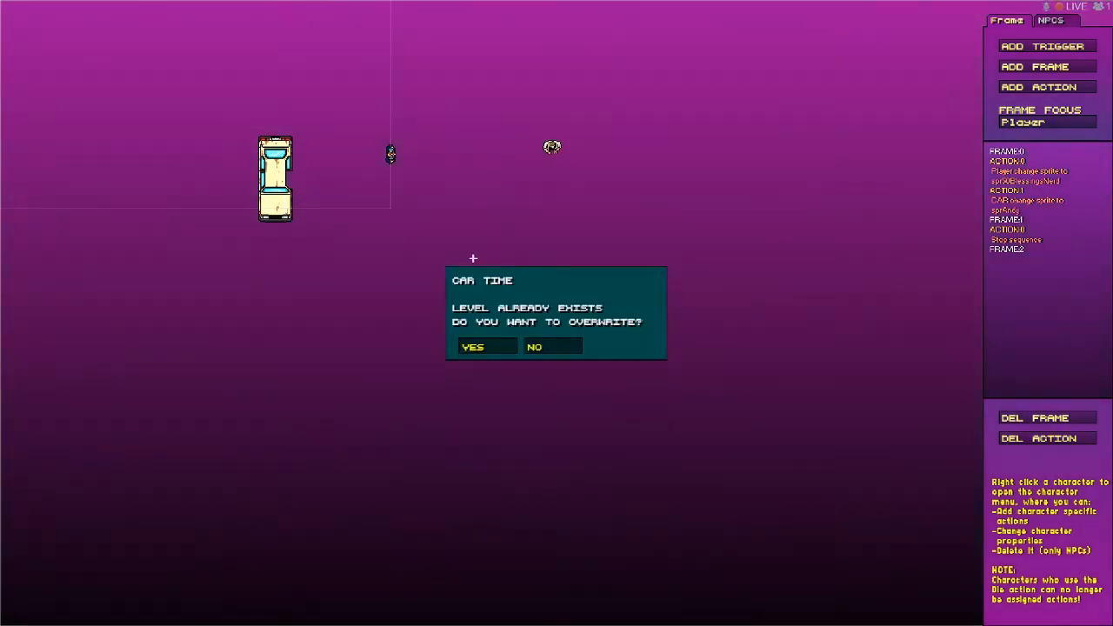
pyautogui.click(474, 347)
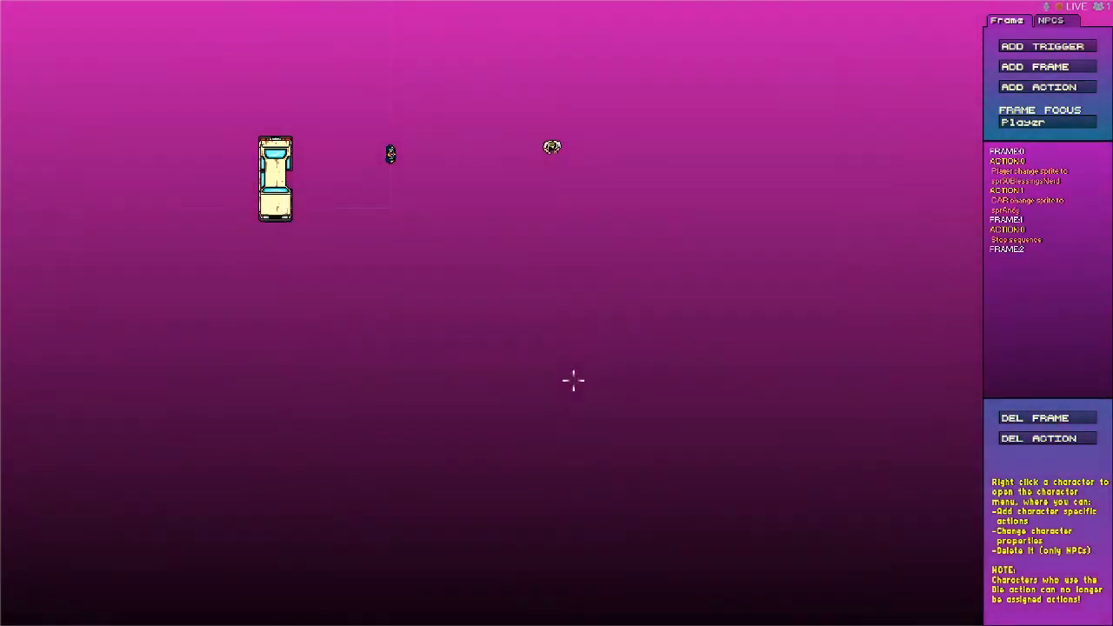
pyautogui.press('Escape')
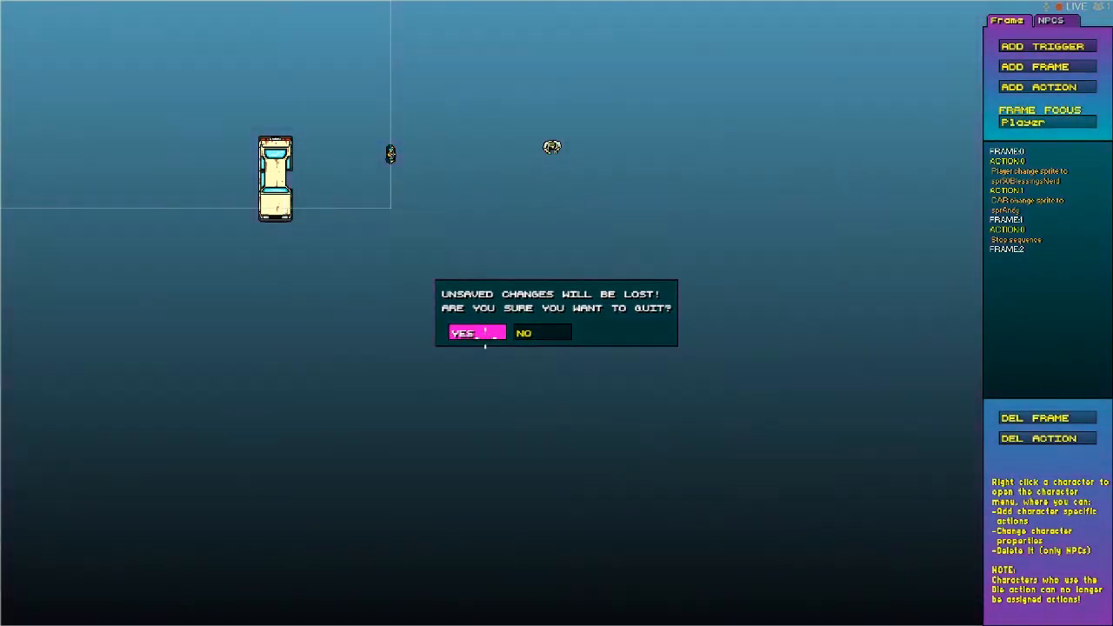
pyautogui.click(485, 342)
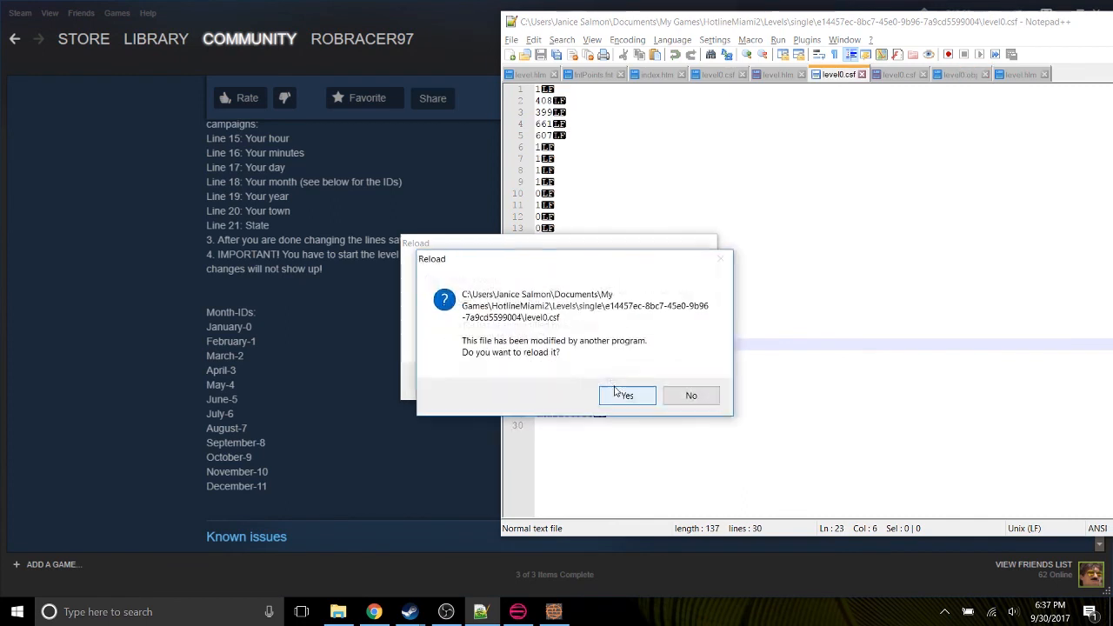
# Reload the modified level0.csf in Notepad++ and close every file without saving changes, except the level.hlm titled DIALOGUE
pyautogui.click(609, 382)
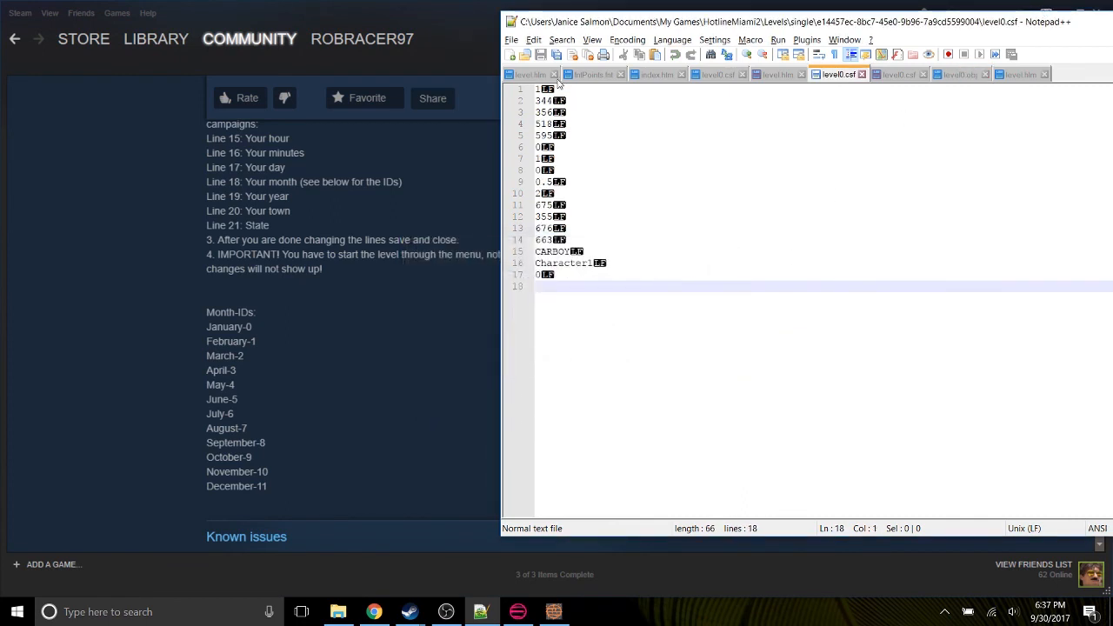
pyautogui.click(555, 75)
pyautogui.click(555, 75)
pyautogui.click(555, 75)
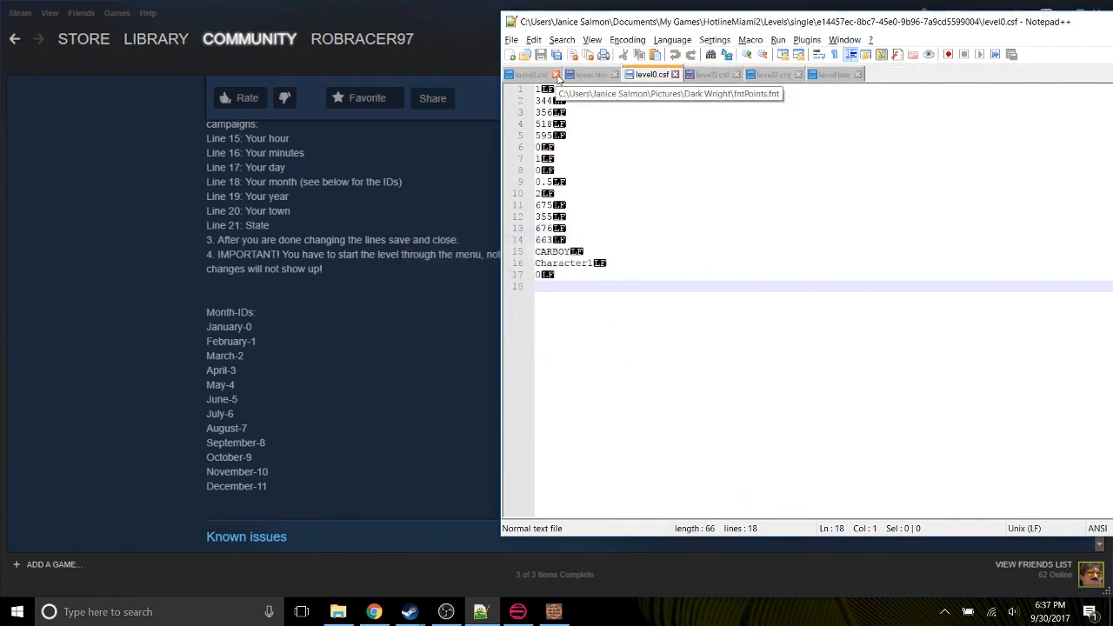
pyautogui.click(555, 75)
pyautogui.click(555, 75)
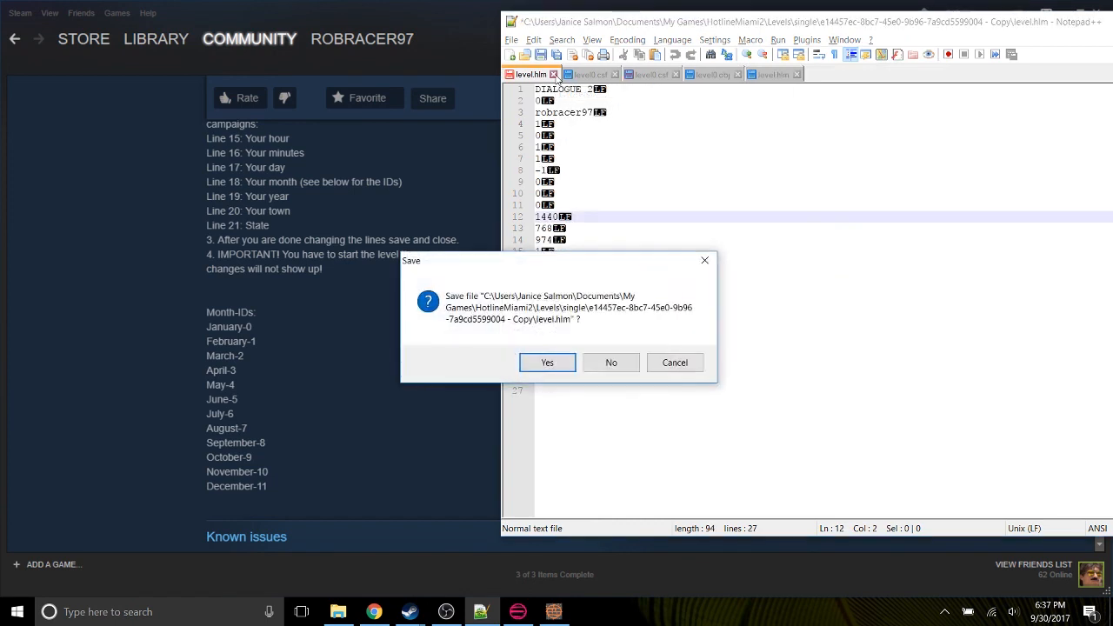
pyautogui.click(611, 363)
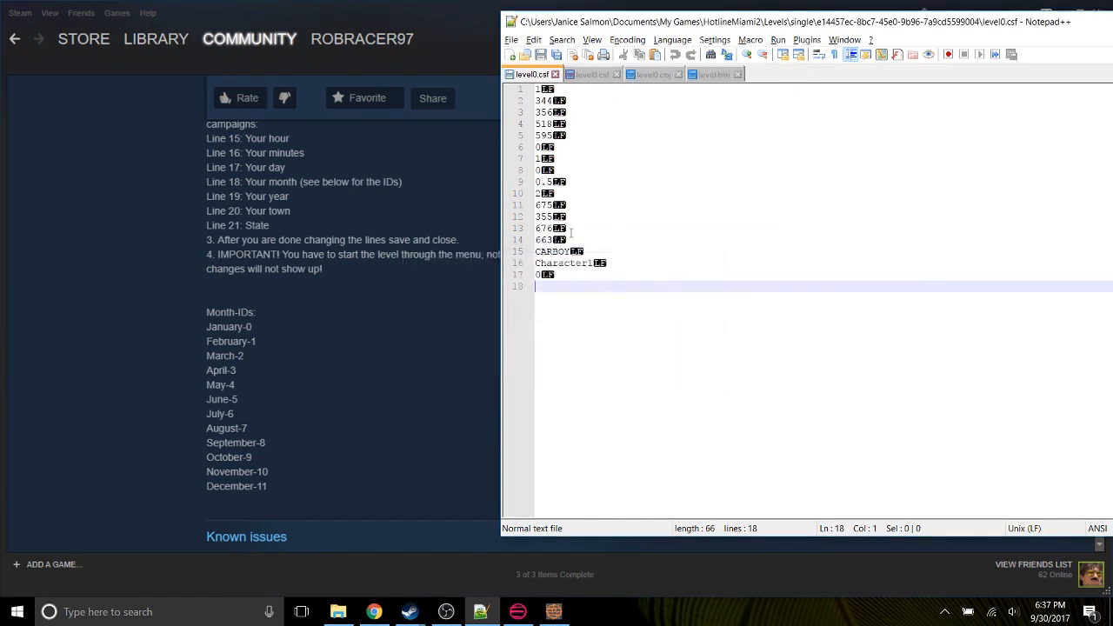
pyautogui.click(555, 75)
pyautogui.click(555, 74)
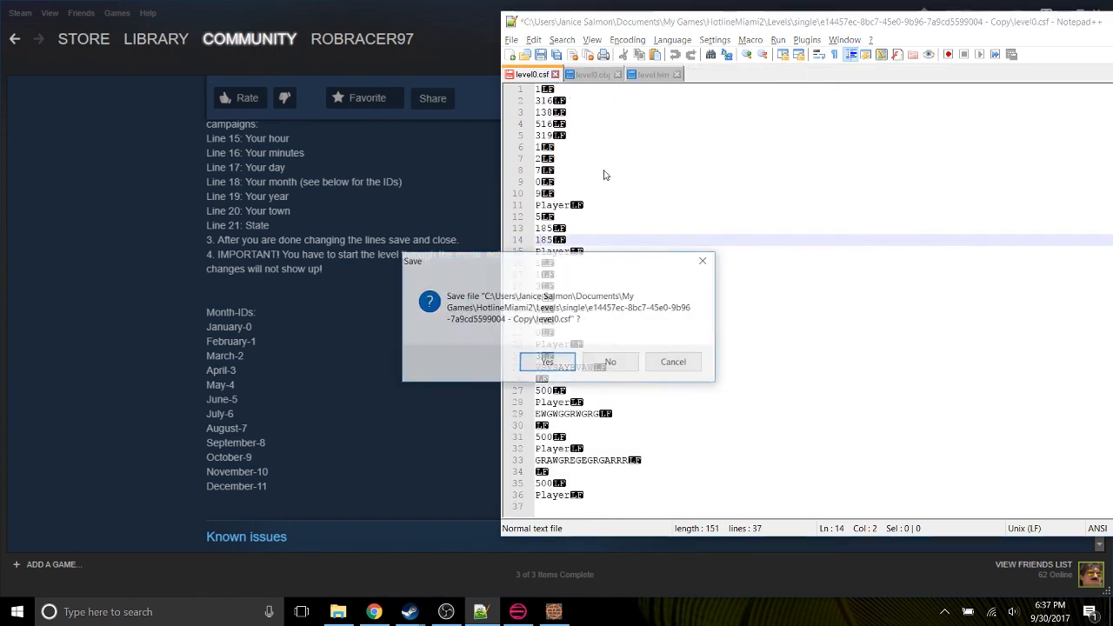
pyautogui.click(611, 363)
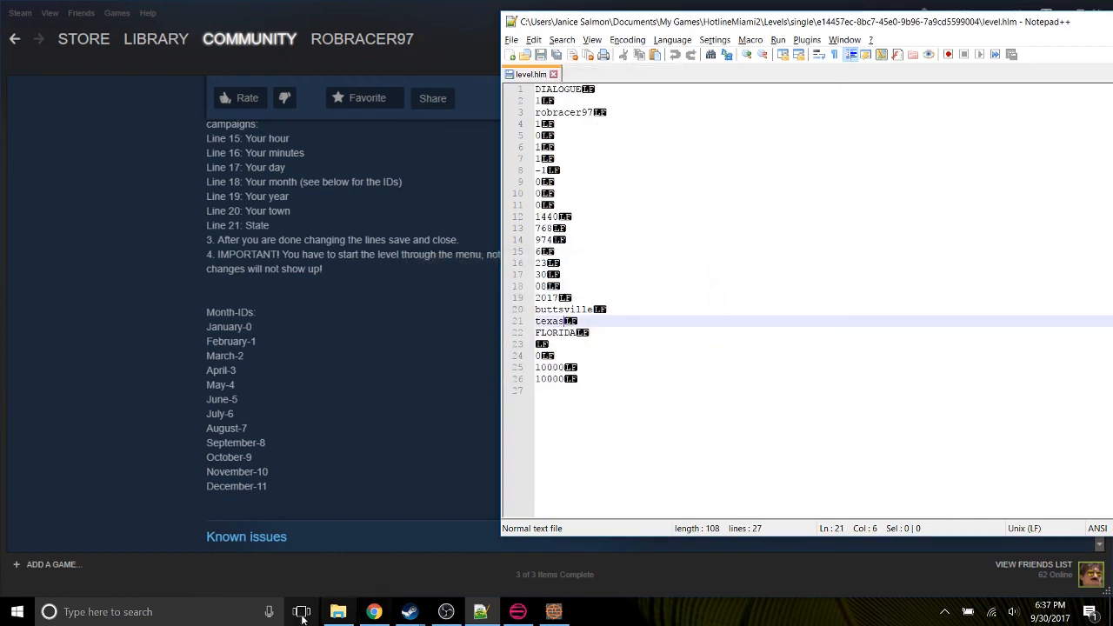
# Switch to File Explorer and open the level folder 25e7a8c5-8920-40f9-9b03-4d11e502da02 inside HotlineMiami2\Levels\single
pyautogui.click(338, 611)
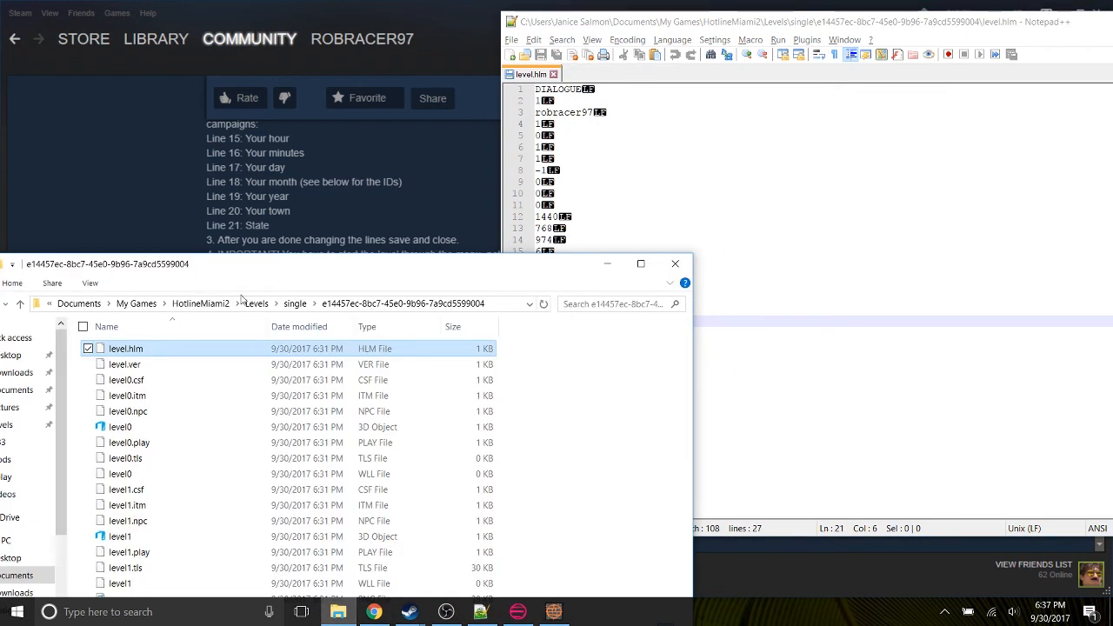
pyautogui.click(257, 304)
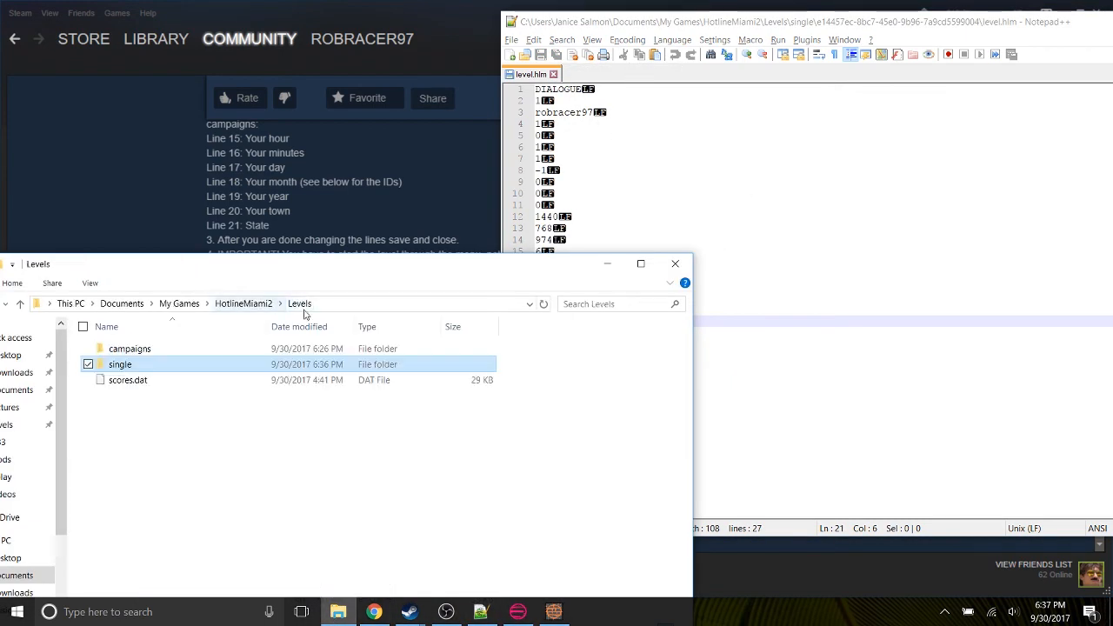
pyautogui.doubleClick(117, 365)
pyautogui.click(448, 612)
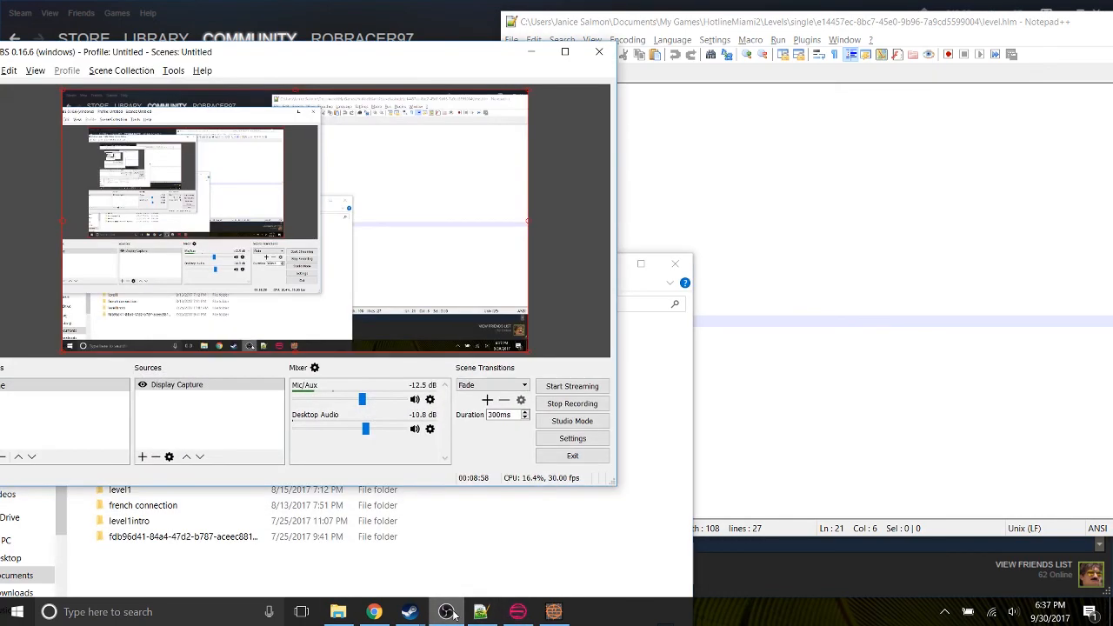
pyautogui.click(447, 613)
pyautogui.moveTo(301, 236); pyautogui.dragTo(236, 83)
pyautogui.doubleClick(191, 157)
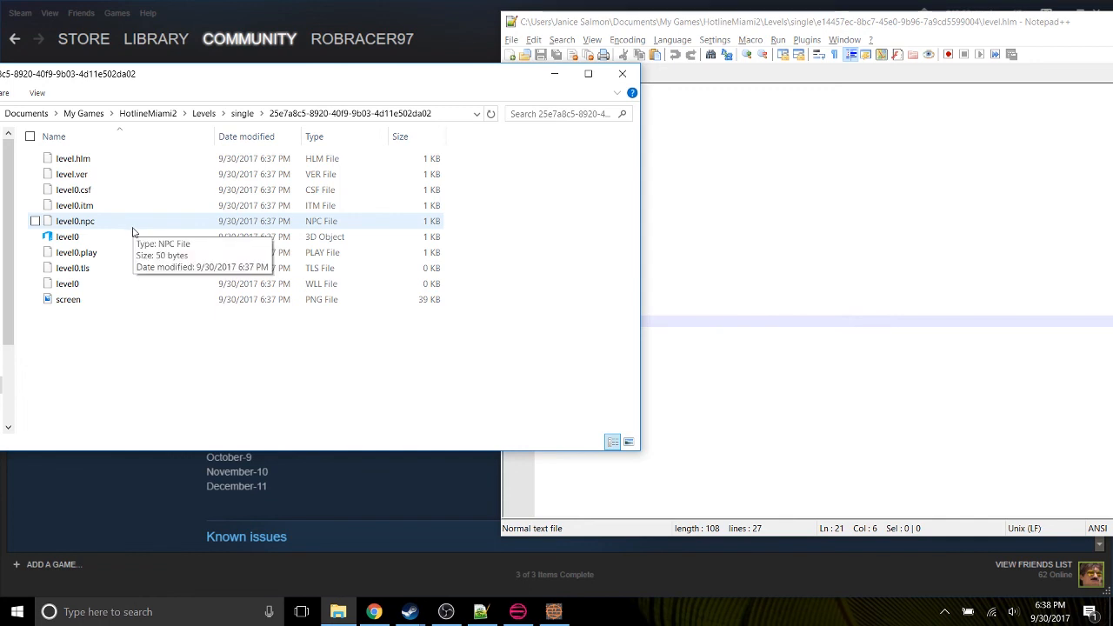
# Open the level's level0.npc file in Notepad++
pyautogui.rightClick(163, 228)
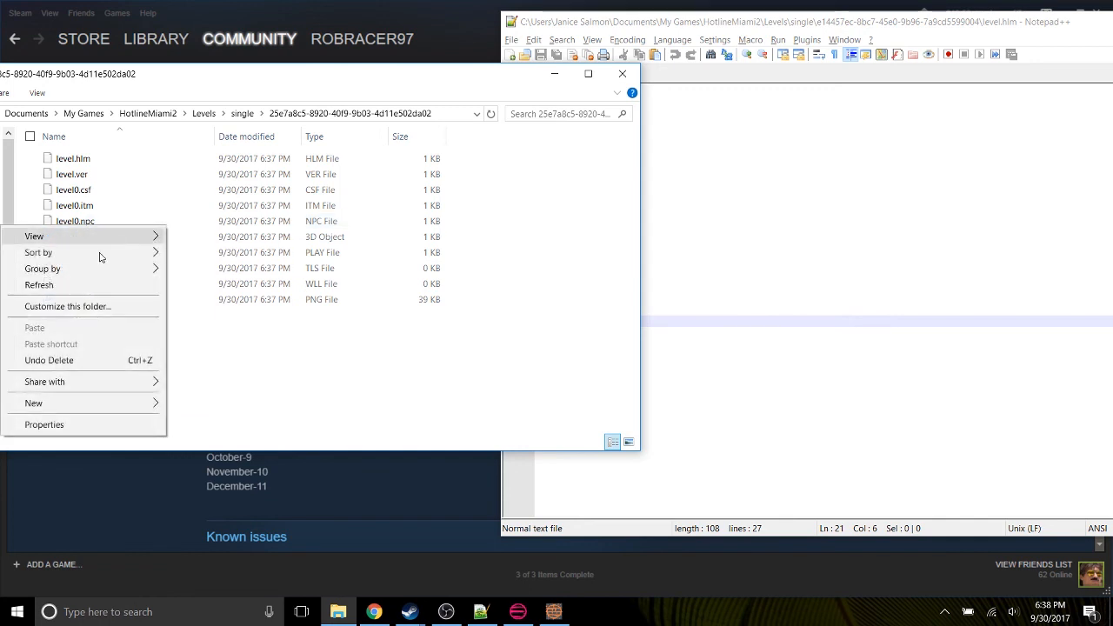
pyautogui.click(187, 221)
pyautogui.rightClick(185, 228)
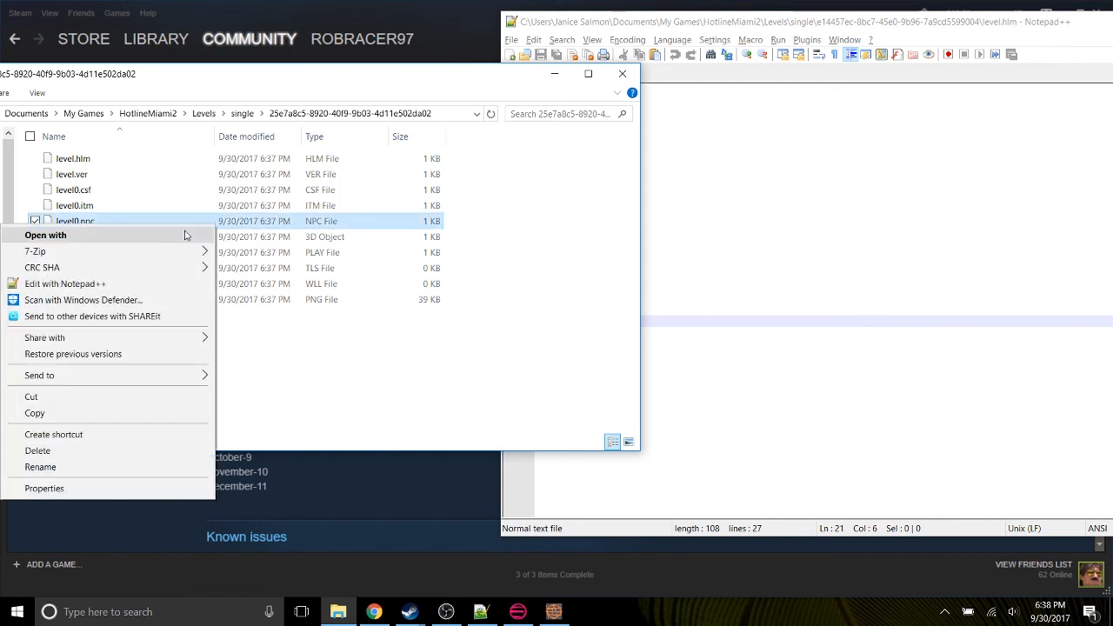
pyautogui.click(127, 284)
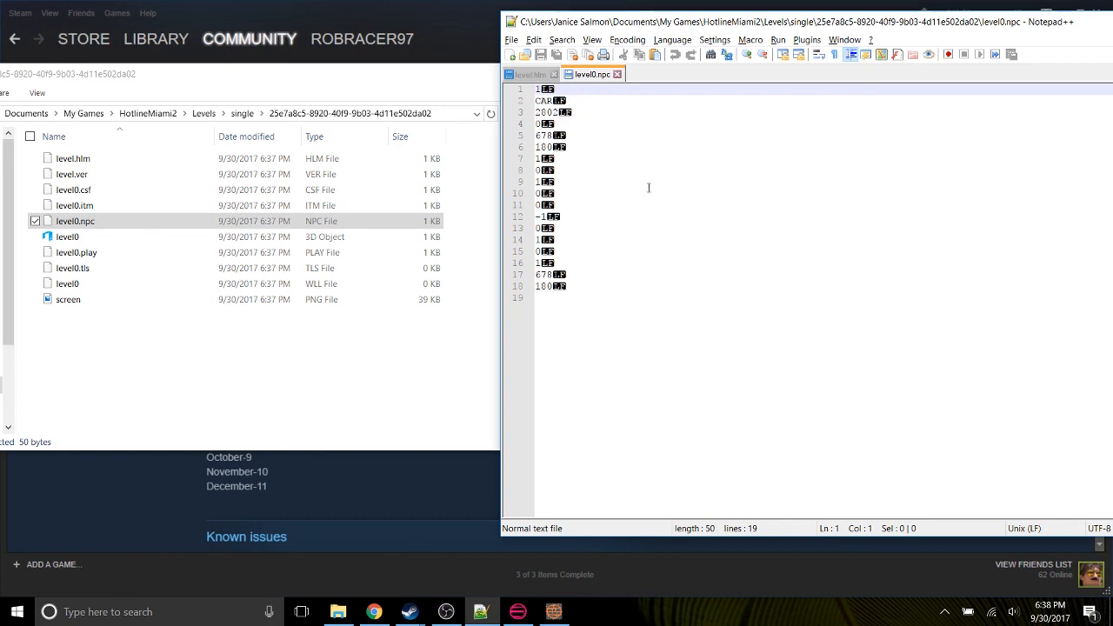
# Search the Downloads folder for "sprites" and open the sprites (1) HTML list in Chrome
pyautogui.moveTo(232, 85); pyautogui.dragTo(372, 90)
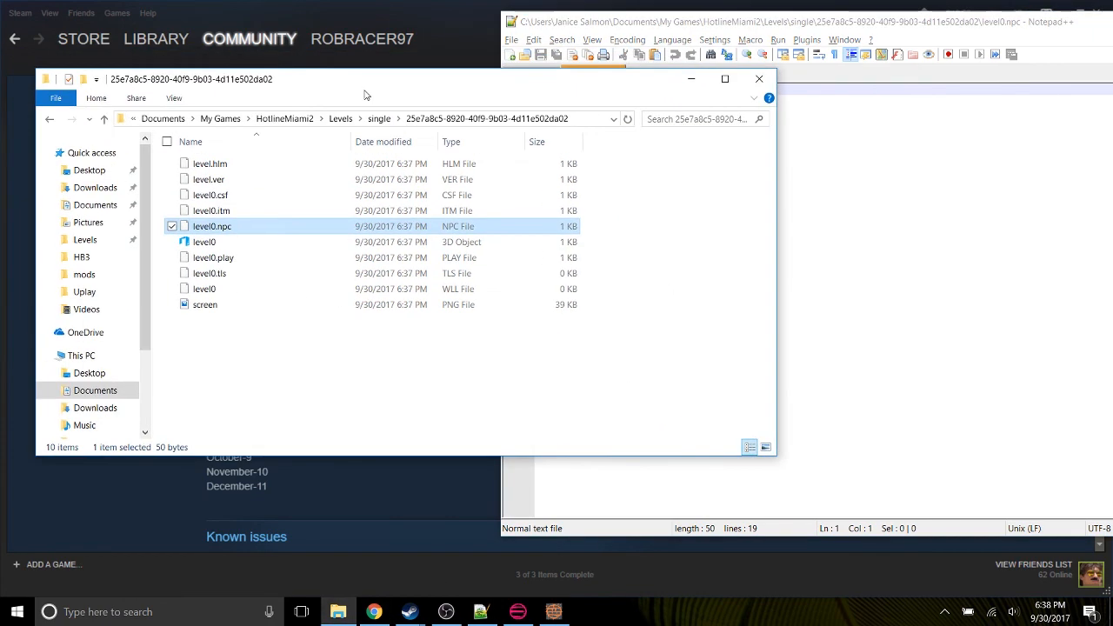
pyautogui.click(95, 188)
pyautogui.click(662, 120)
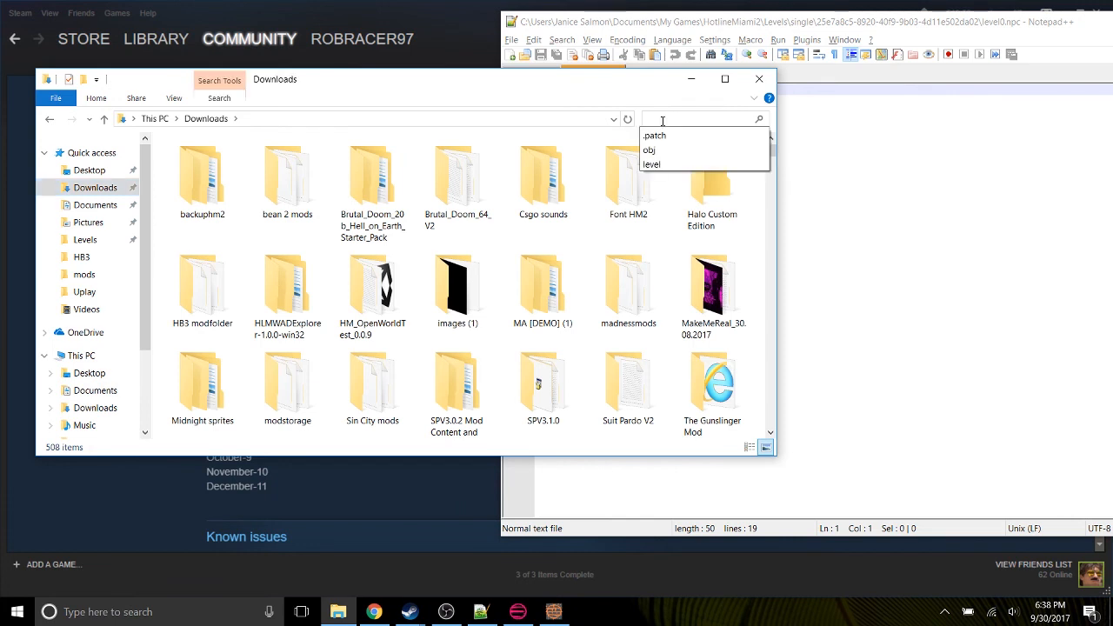
pyautogui.write('sprite')
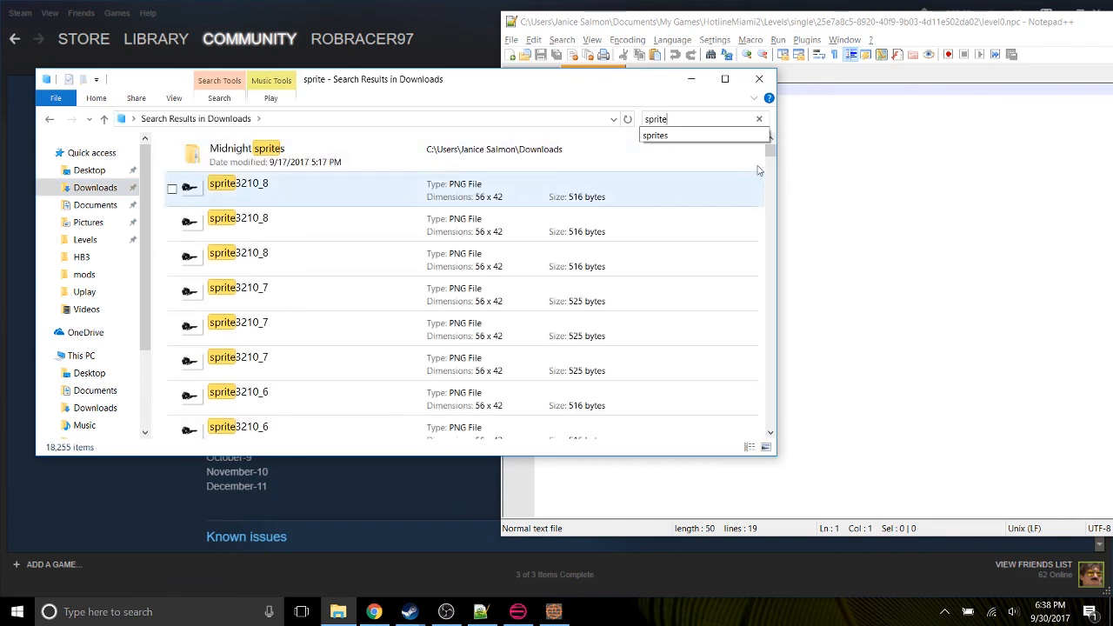
pyautogui.write('s')
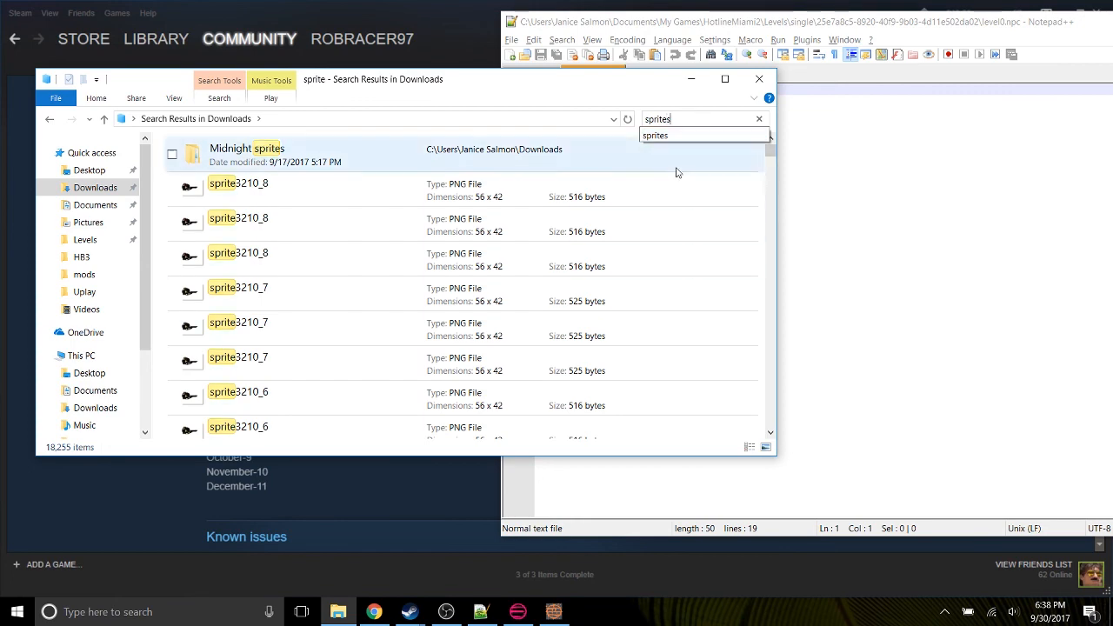
pyautogui.press('Return')
pyautogui.click(470, 189)
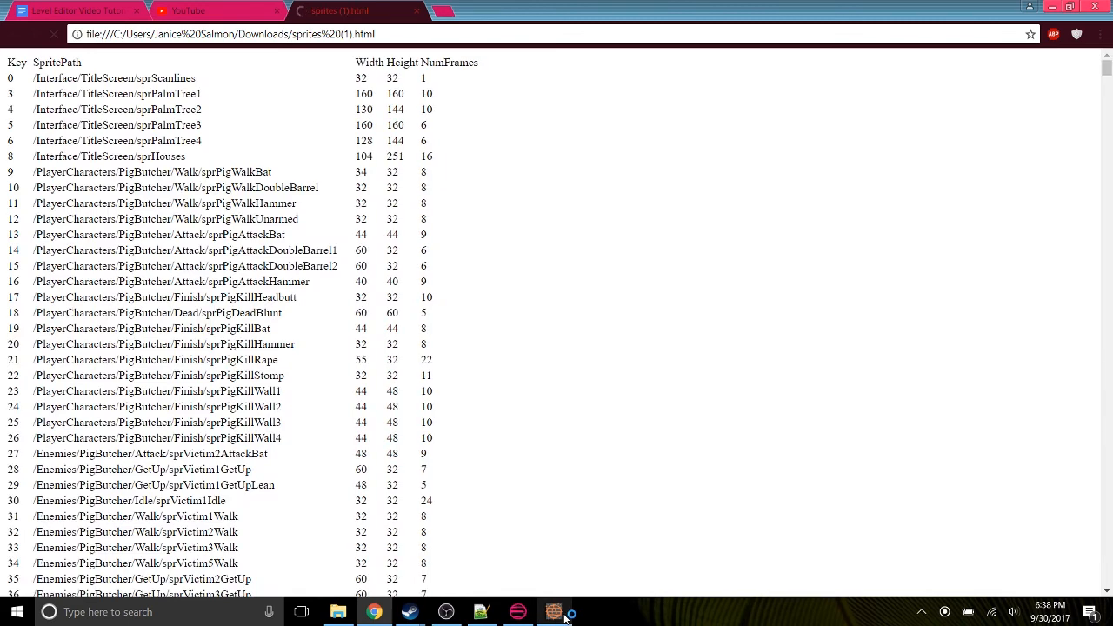
# Find "nerd" in the sprite list and compare its key with line 3 of level0.npc
pyautogui.click(480, 611)
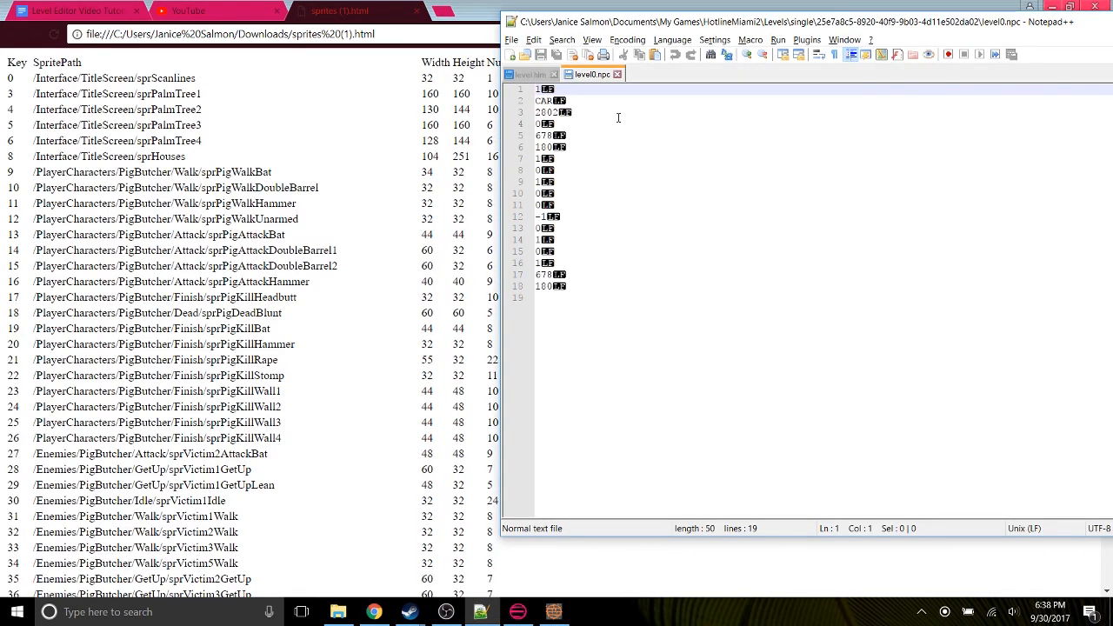
pyautogui.moveTo(675, 20); pyautogui.dragTo(630, 97)
pyautogui.click(286, 120)
pyautogui.hotkey('ctrl', 'f')
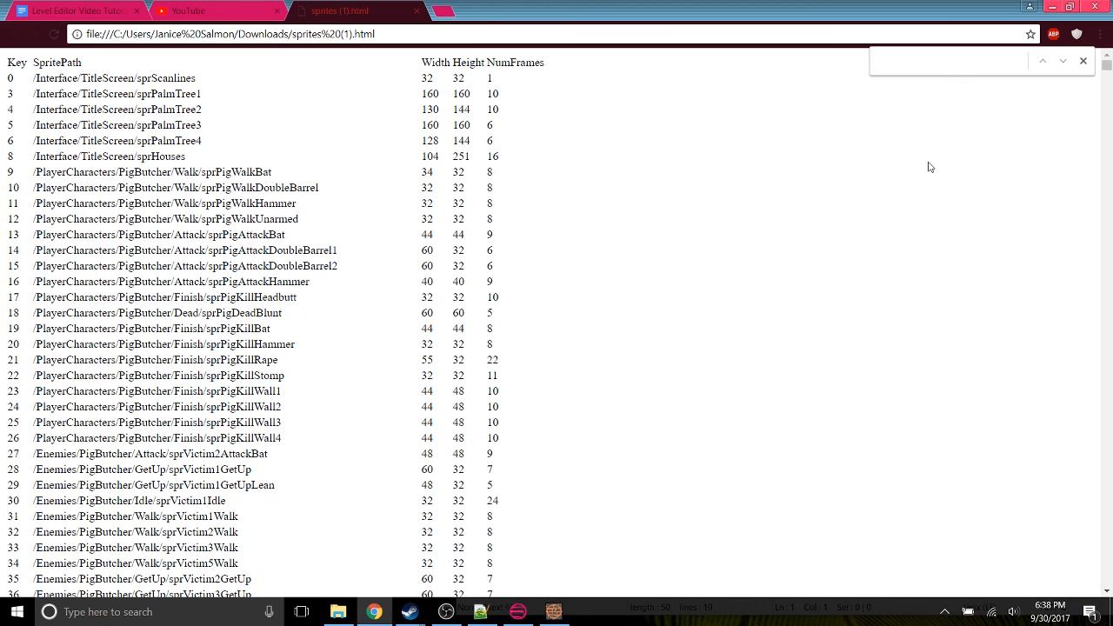
pyautogui.write('nerd')
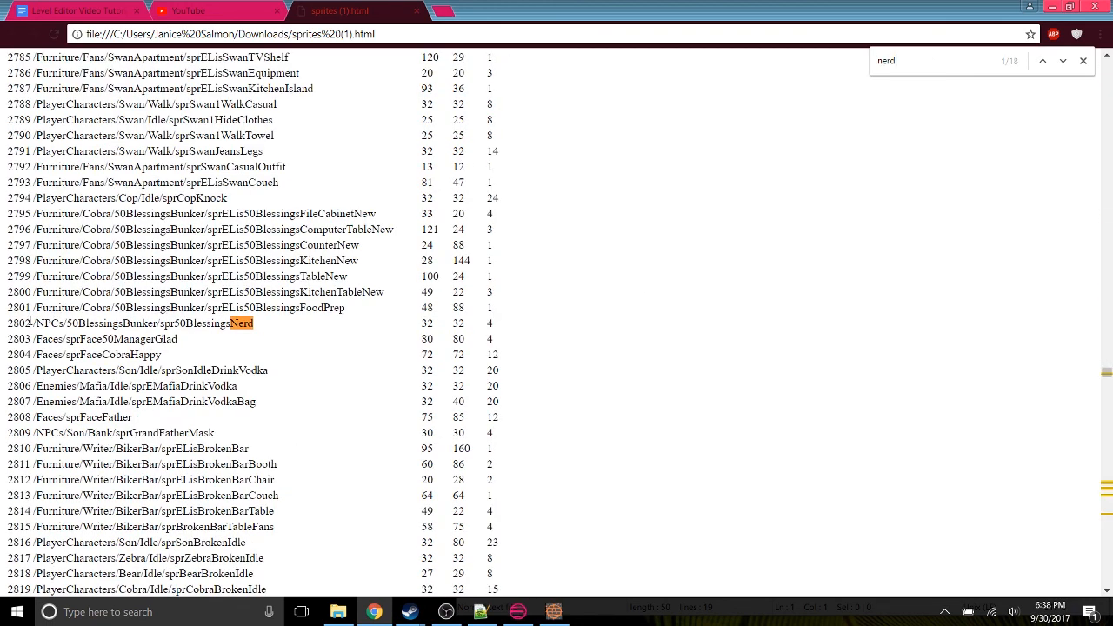
pyautogui.click(480, 611)
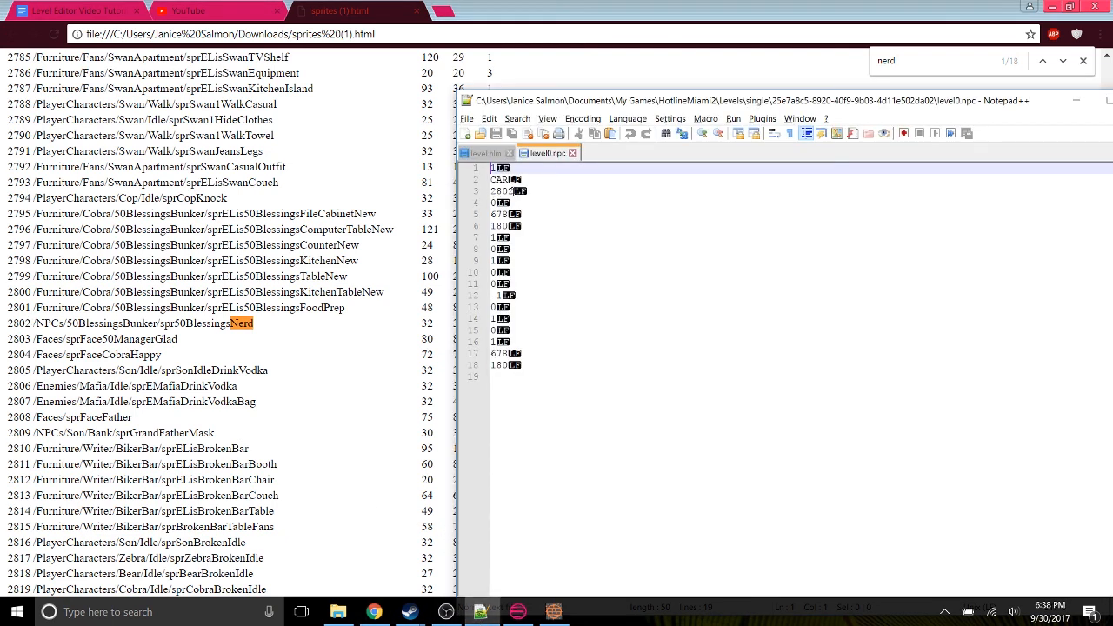
# Find "acadogt" in the sprite list to look up the car sprite's key
pyautogui.click(903, 61)
pyautogui.moveTo(905, 61); pyautogui.dragTo(789, 77)
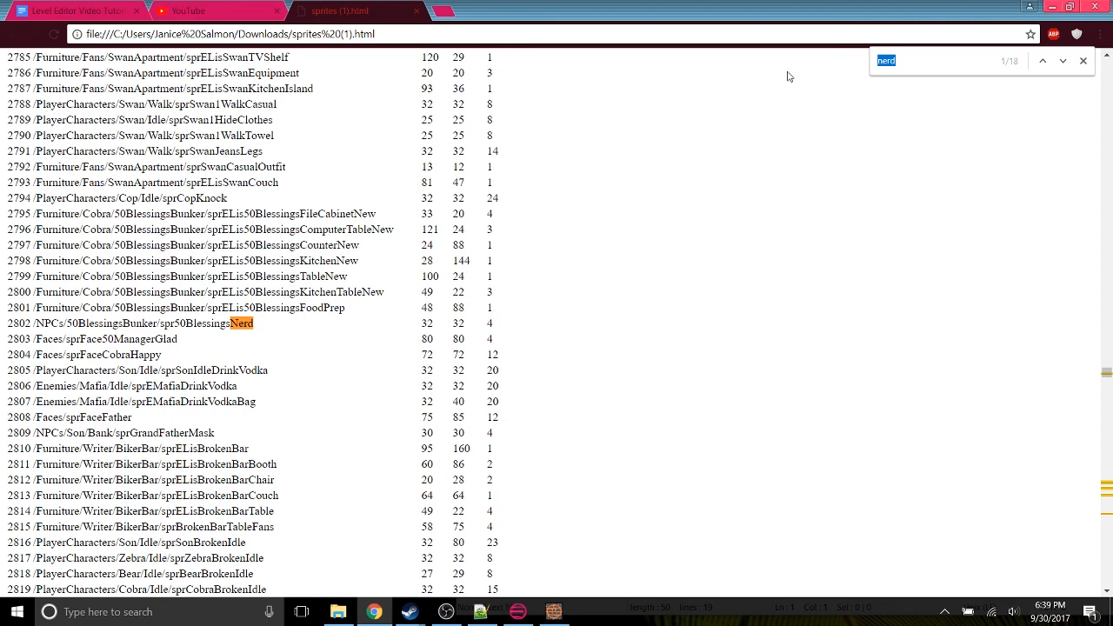
pyautogui.write('acadogt')
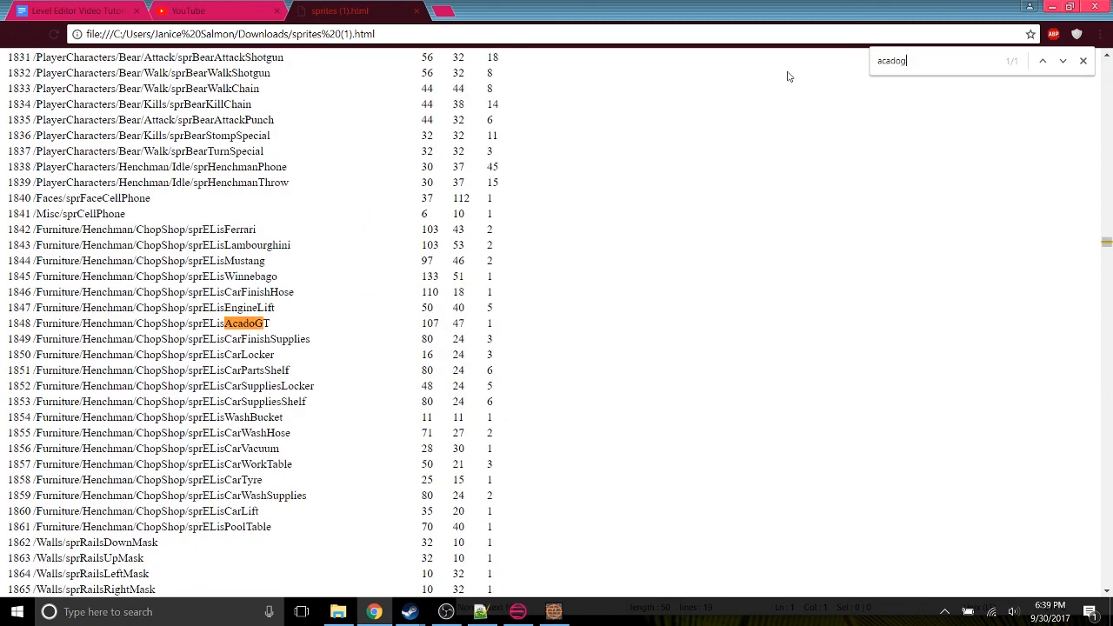
# Replace the CAR NPC's sprite ID on line 3 of level0.npc with 1848 and save the file
pyautogui.click(480, 611)
pyautogui.moveTo(517, 192); pyautogui.dragTo(492, 192)
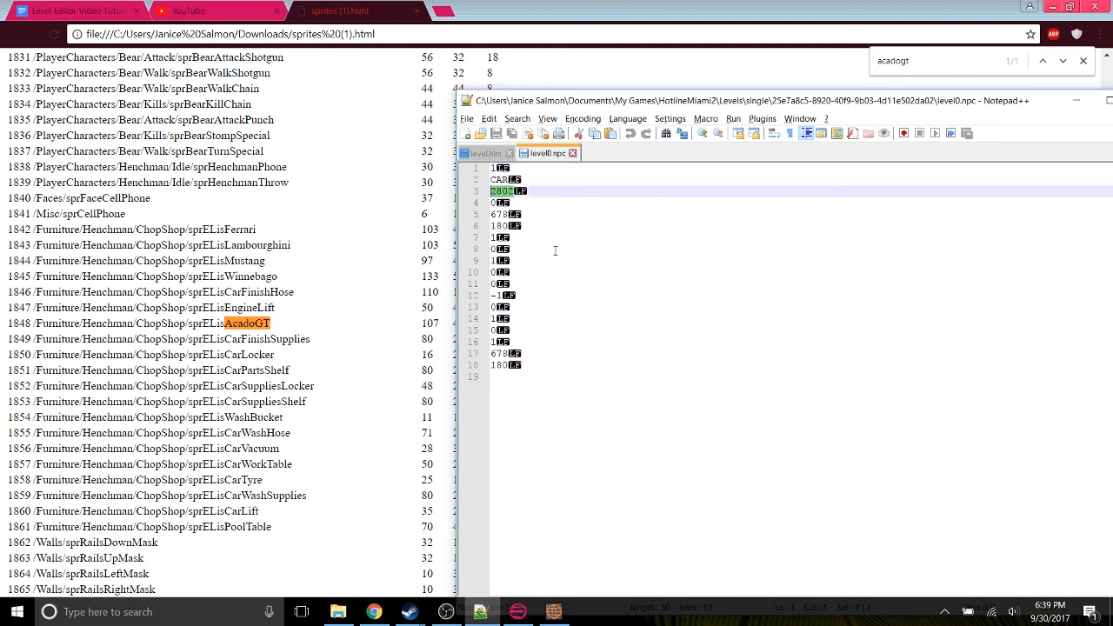
pyautogui.write('18')
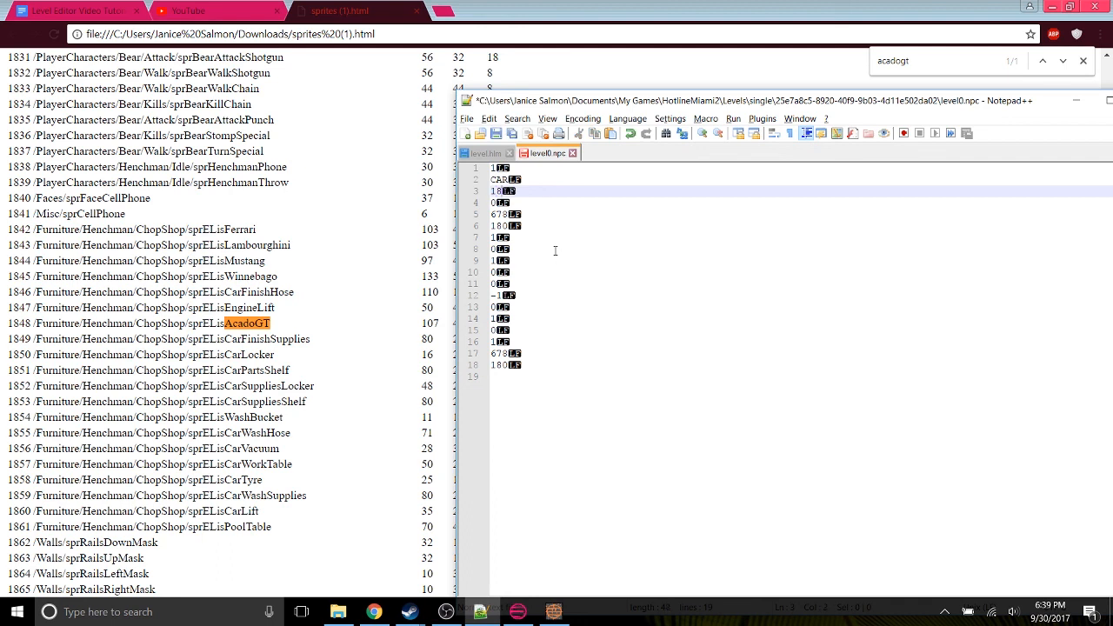
pyautogui.write('48')
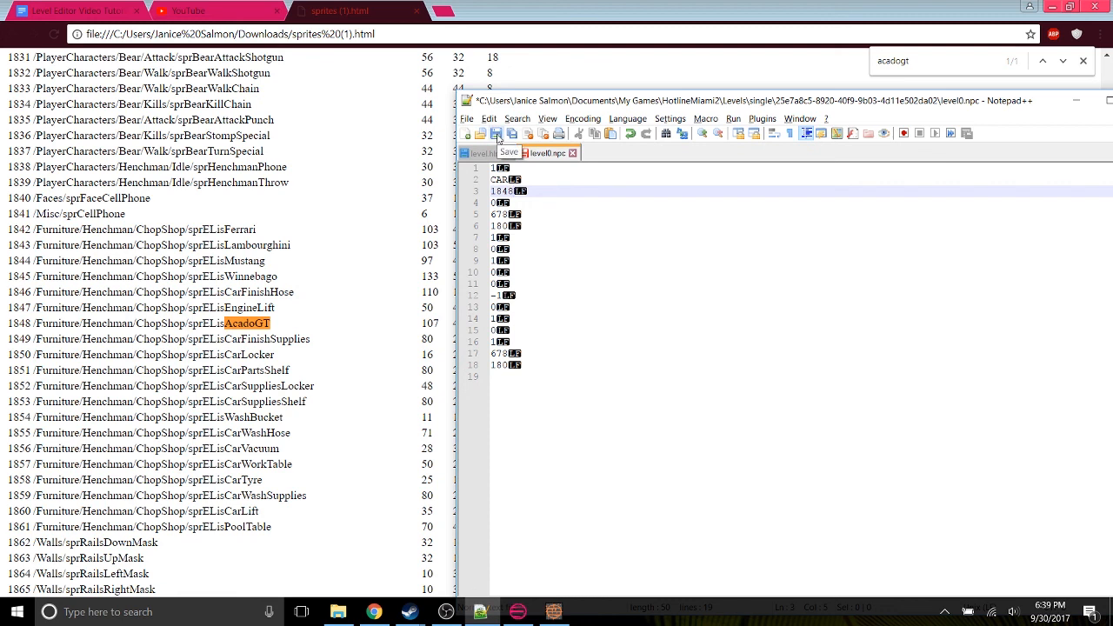
pyautogui.click(496, 133)
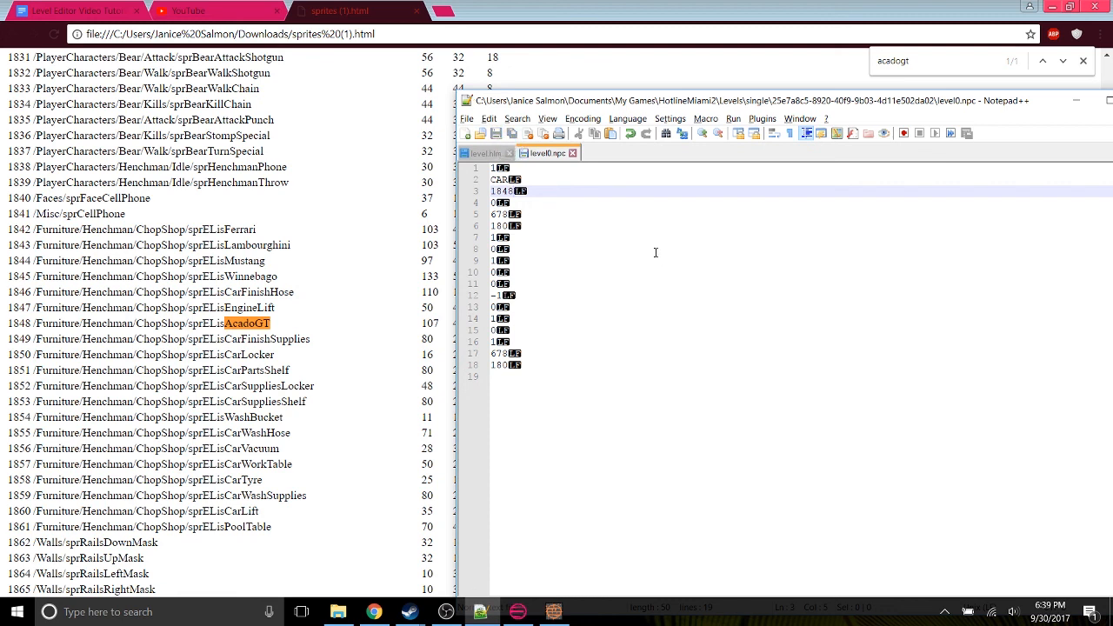
# Return to the same level folder through Levels and single, and open level0.csf in Notepad++
pyautogui.click(338, 611)
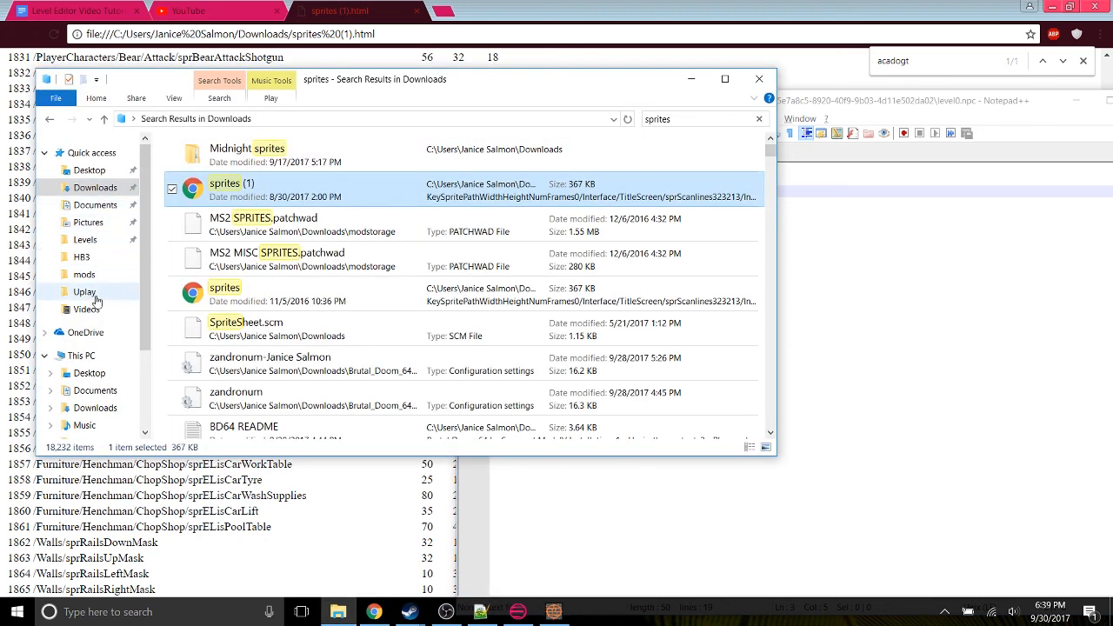
pyautogui.click(99, 245)
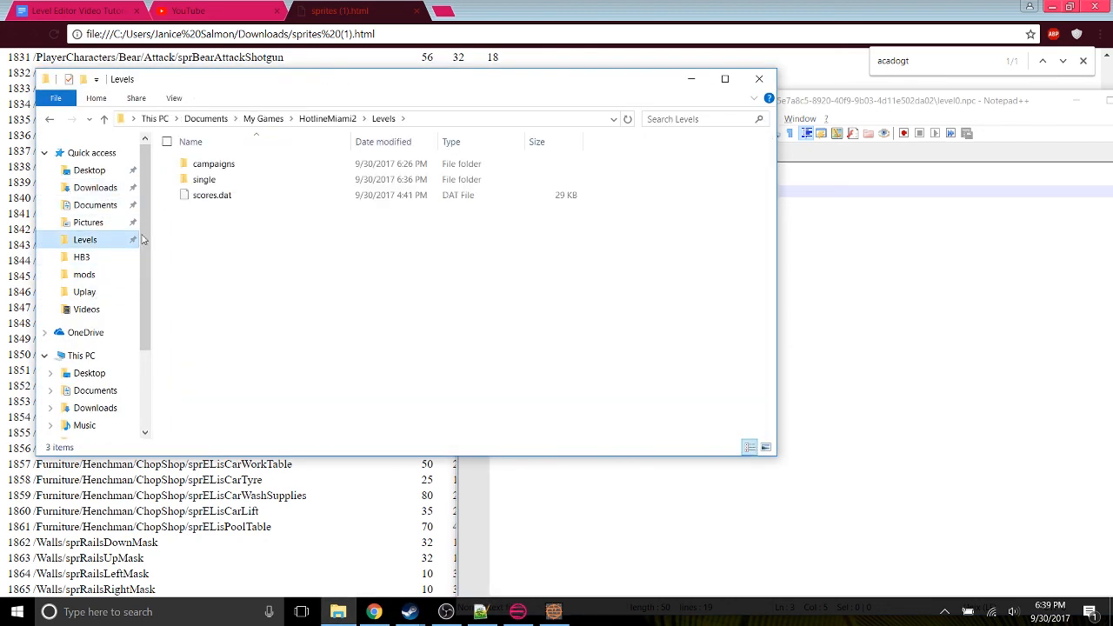
pyautogui.doubleClick(242, 182)
pyautogui.doubleClick(272, 165)
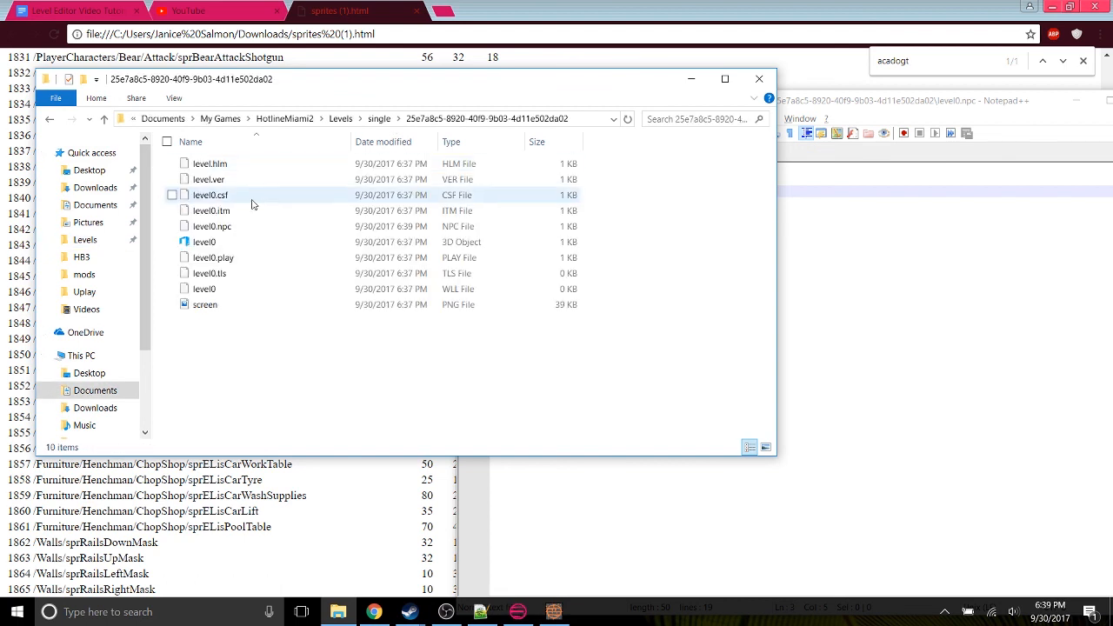
pyautogui.click(248, 195)
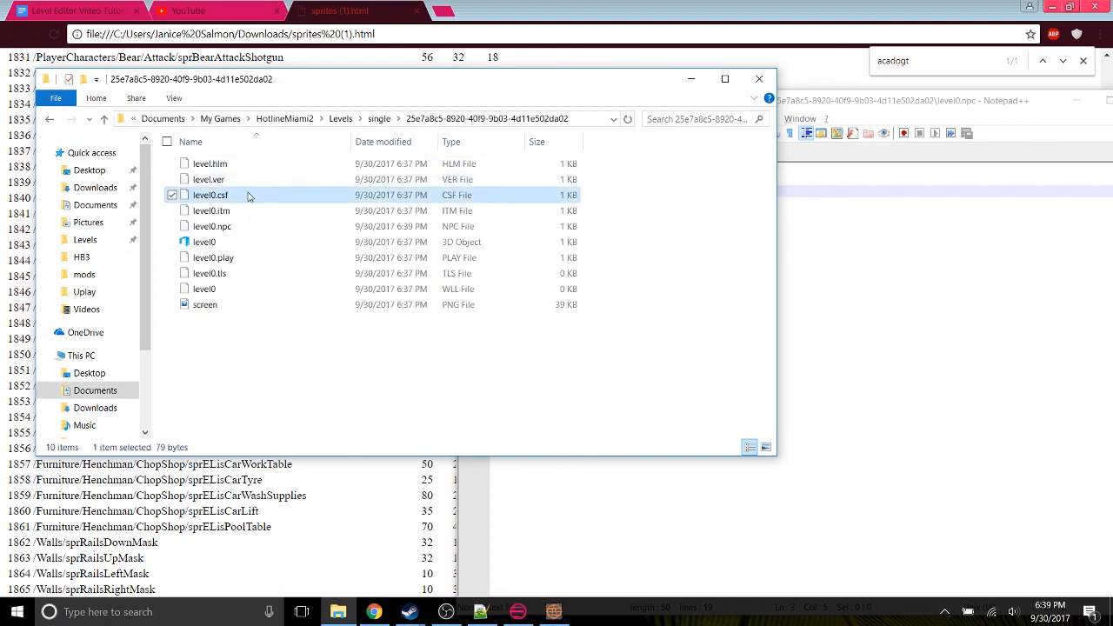
pyautogui.rightClick(244, 194)
pyautogui.click(90, 253)
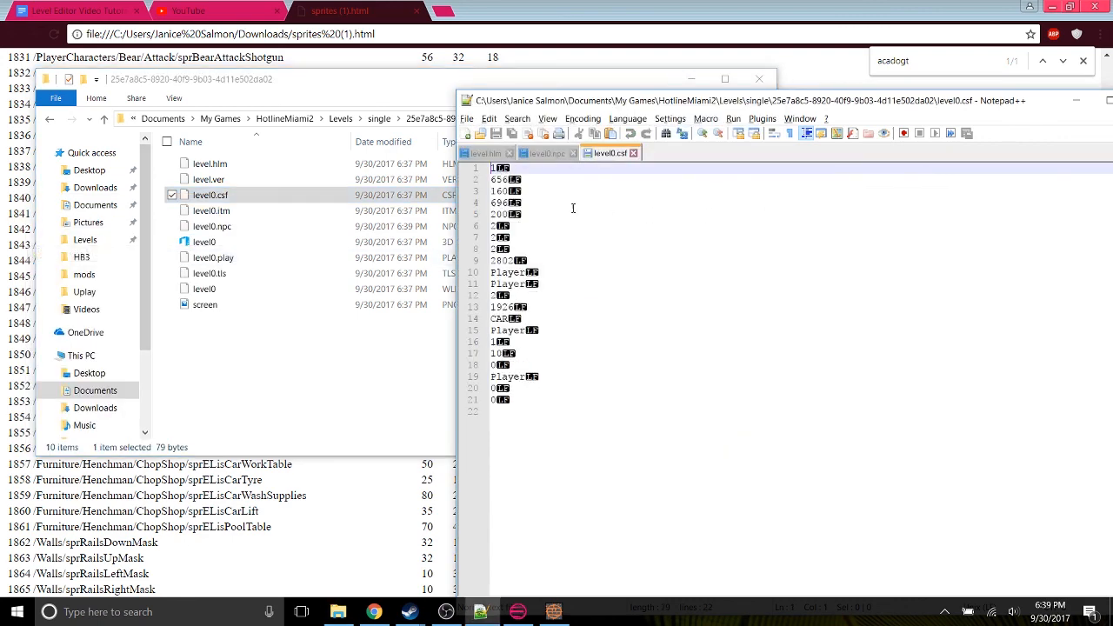
# Replace the player's sprite ID on line 9 of level0.csf with 1848
pyautogui.moveTo(655, 87); pyautogui.dragTo(470, 194)
pyautogui.click(506, 185)
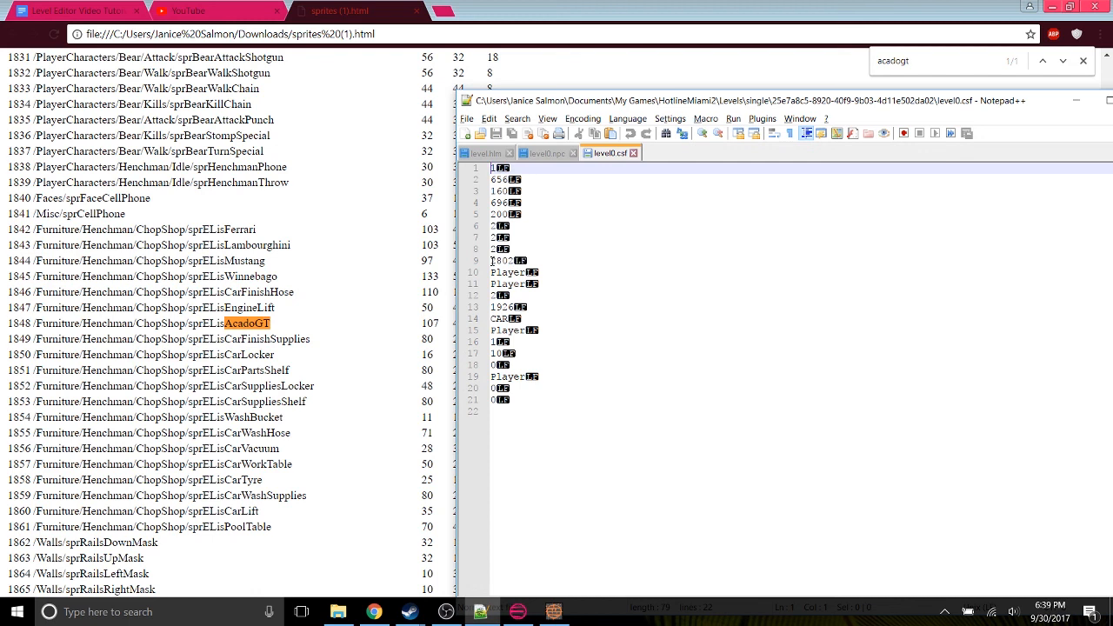
pyautogui.moveTo(492, 261); pyautogui.dragTo(516, 265)
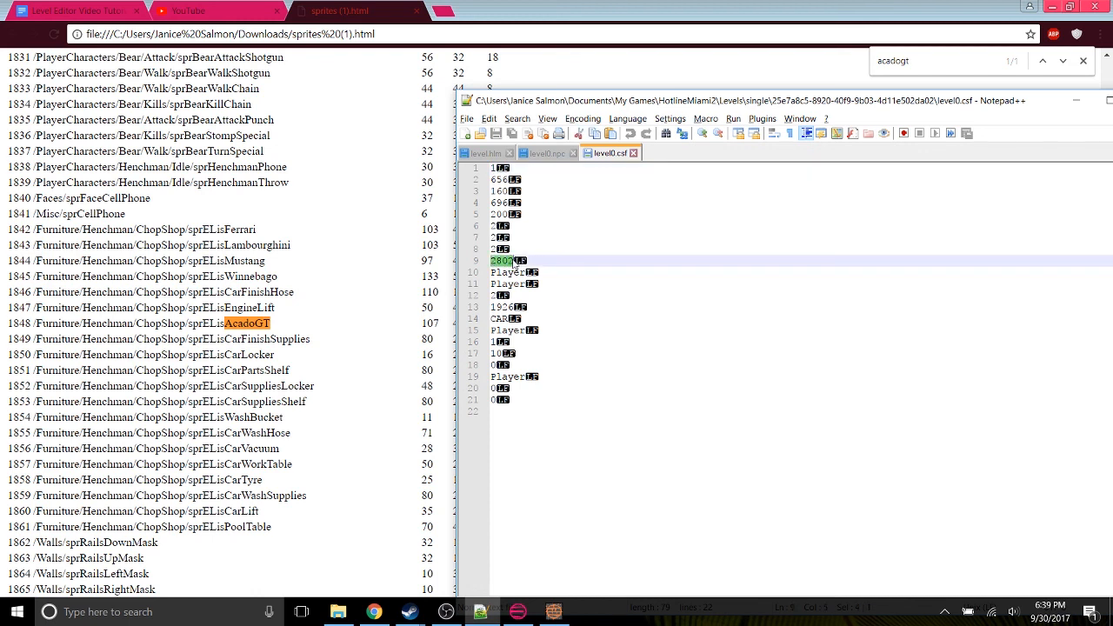
pyautogui.write('18')
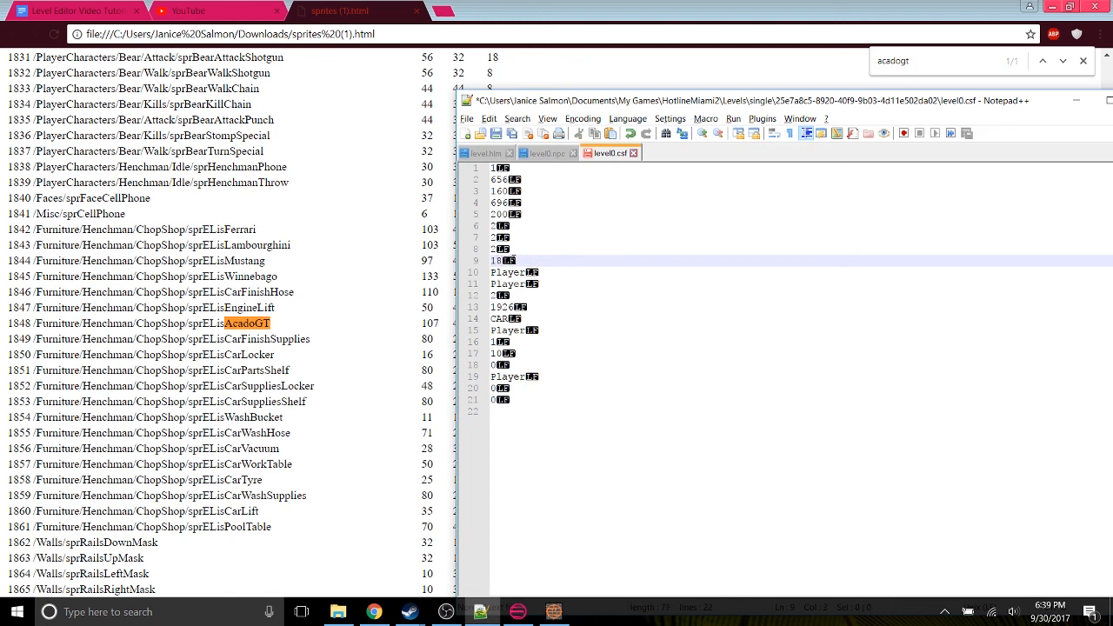
pyautogui.write('48')
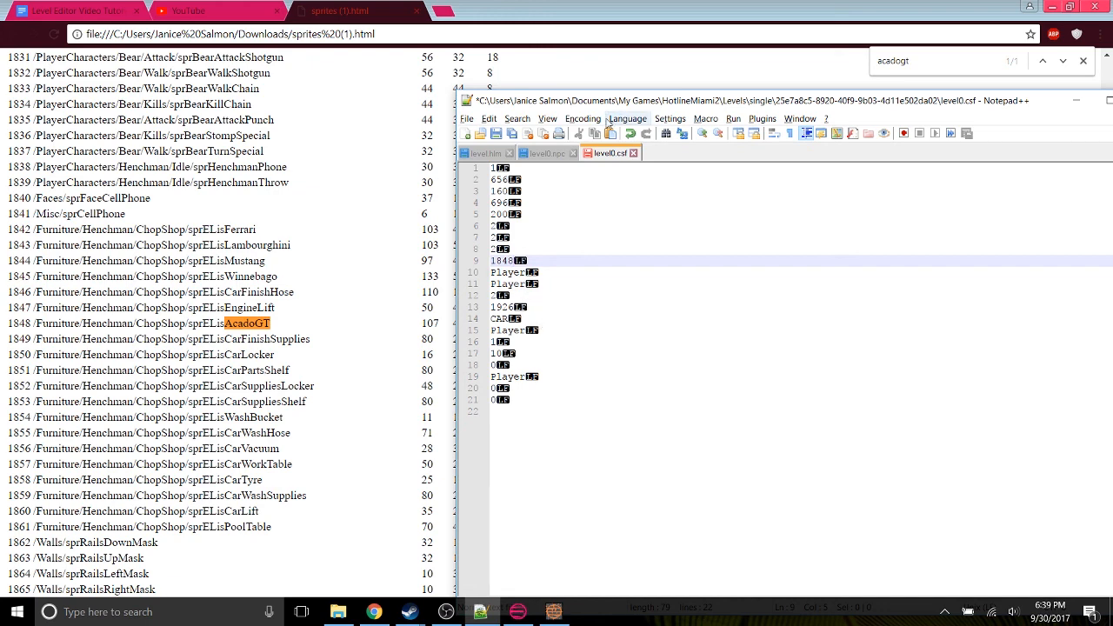
# Find "andy" in the sprite list and compare its key with the CAR sprite ID on line 13 of level0.csf
pyautogui.click(785, 85)
pyautogui.hotkey('ctrl', 'f')
pyautogui.write('andy')
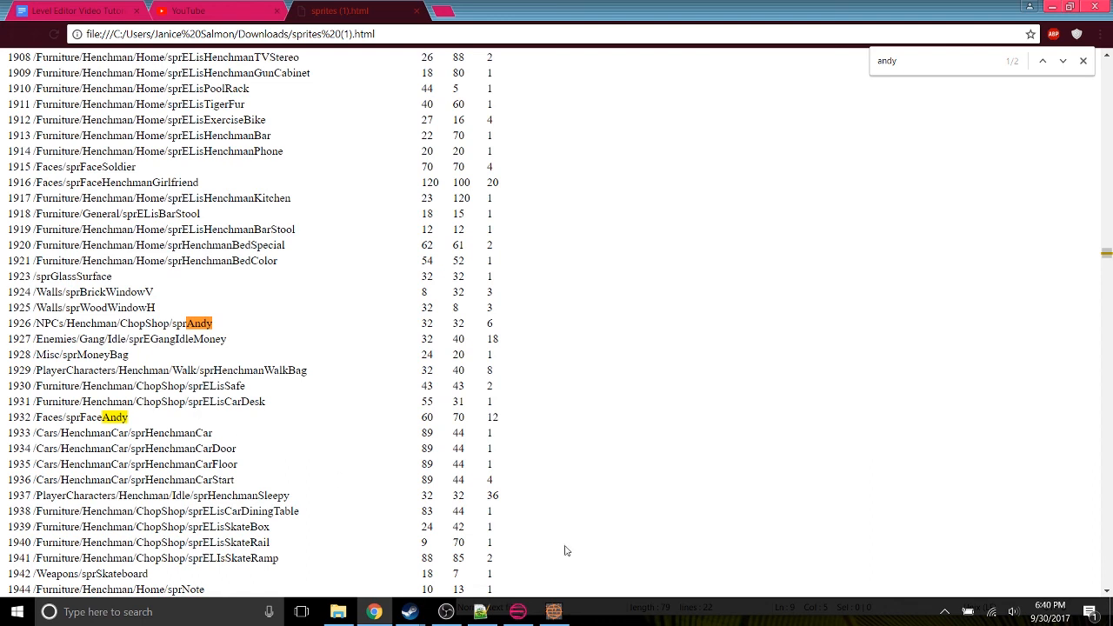
pyautogui.click(480, 612)
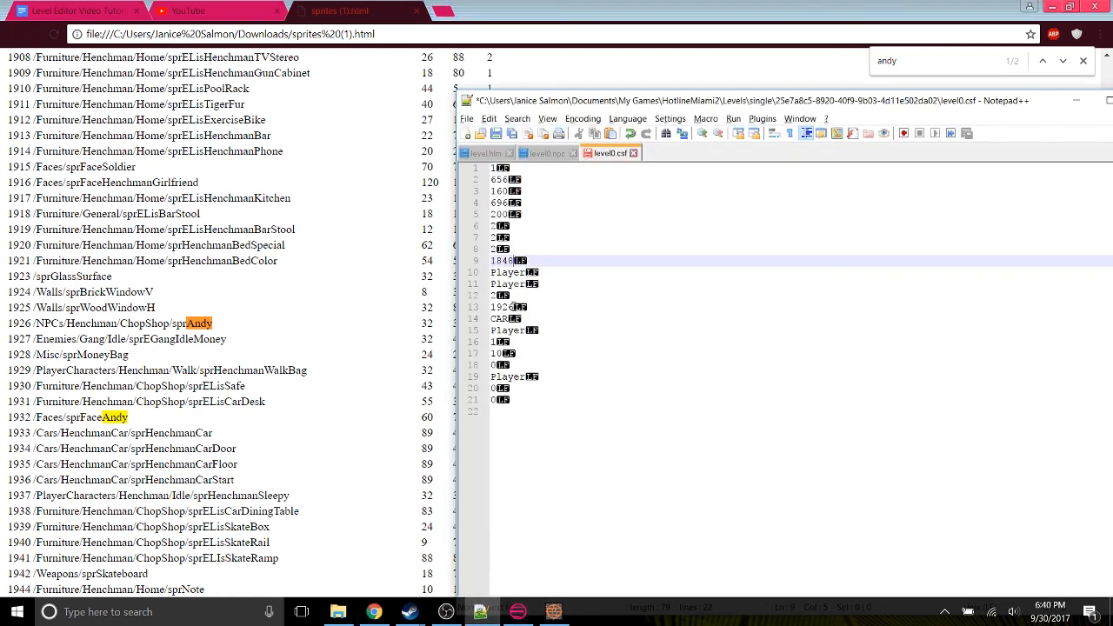
pyautogui.doubleClick(513, 307)
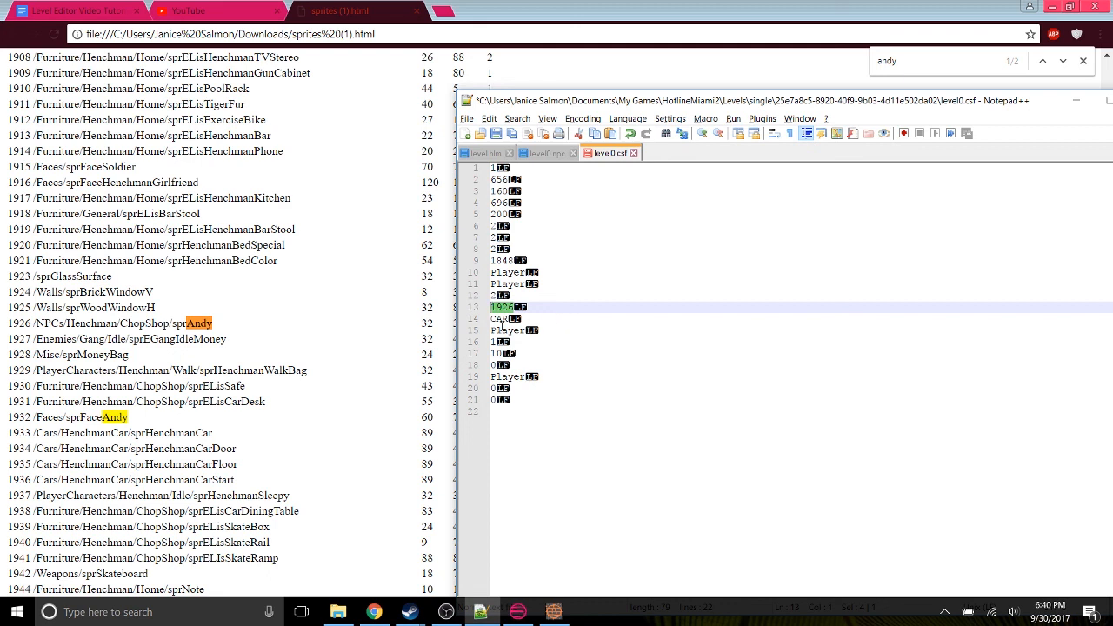
pyautogui.click(352, 330)
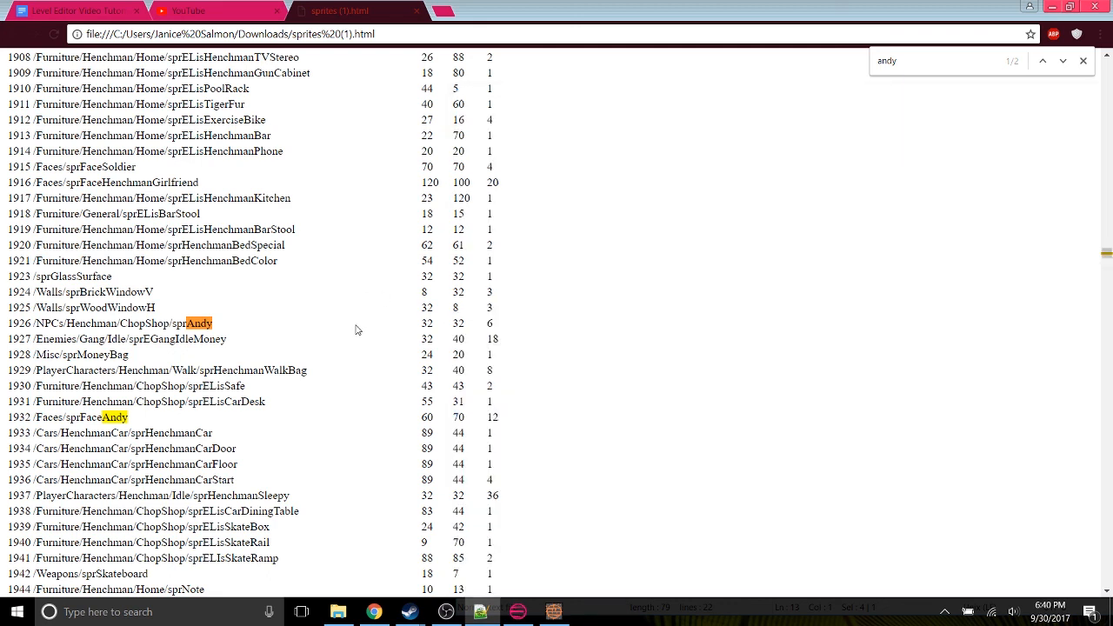
# Look up "trashf" in the sprite list, set the CAR sprite ID on line 13 of level0.csf to 370, and save the file
pyautogui.doubleClick(903, 63)
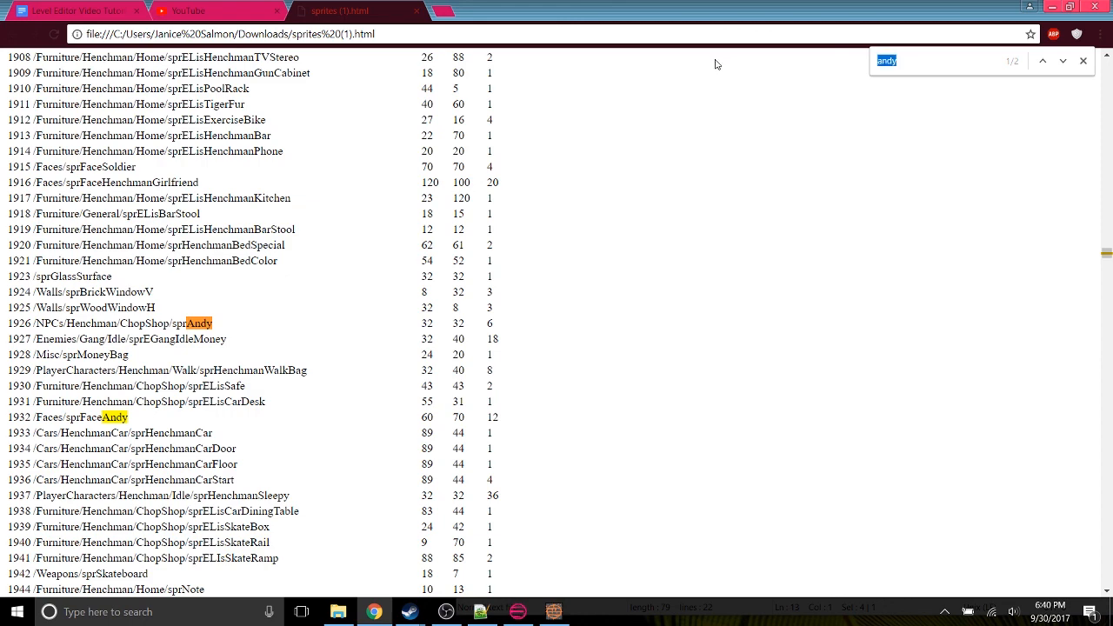
pyautogui.write('trashf')
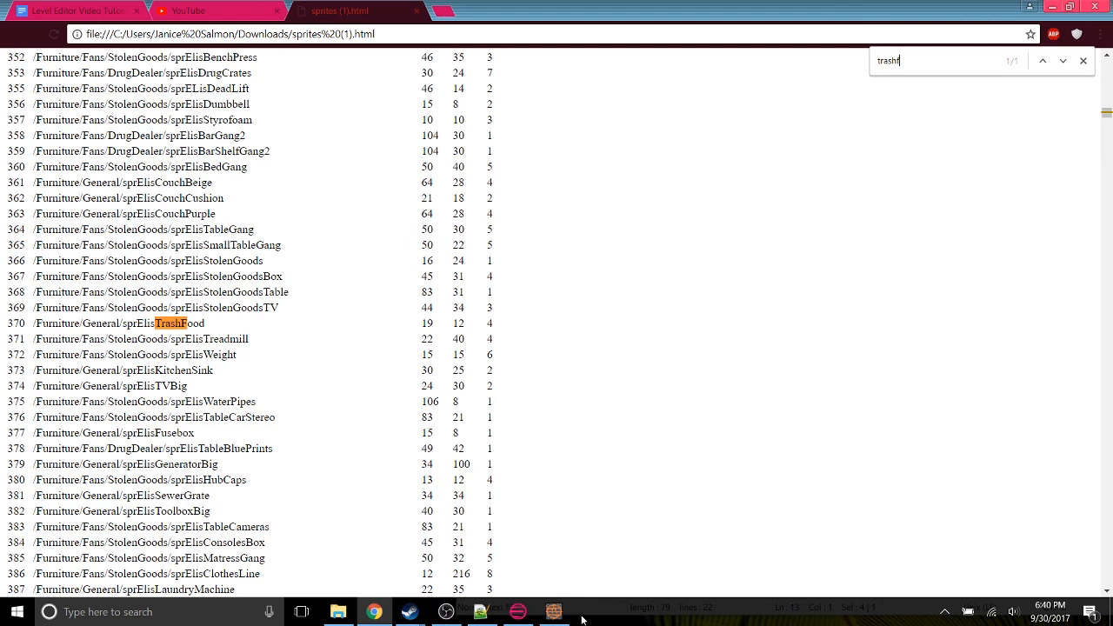
pyautogui.click(480, 611)
pyautogui.write('370')
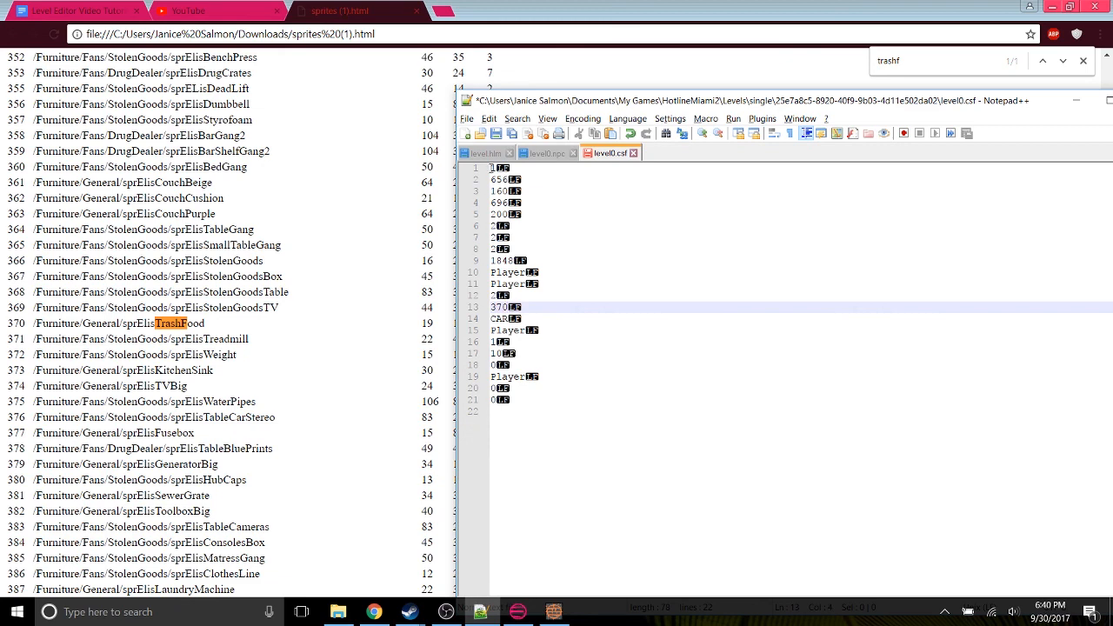
pyautogui.click(495, 133)
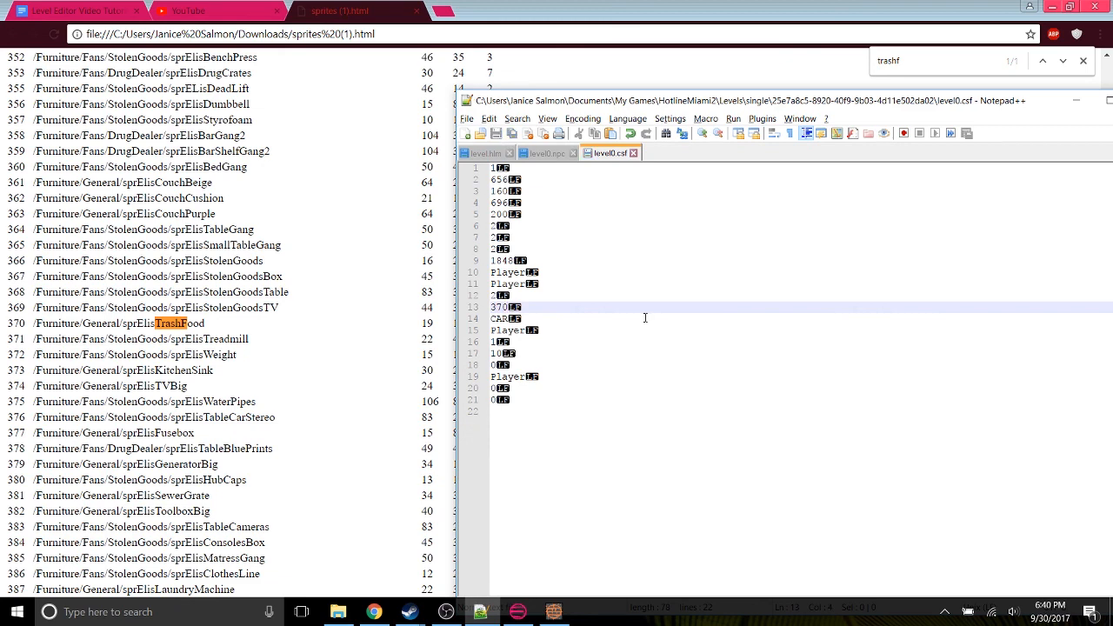
# Switch to Hotline Miami 2, open the CAR TIME single level in the level editor, and save it
pyautogui.click(561, 620)
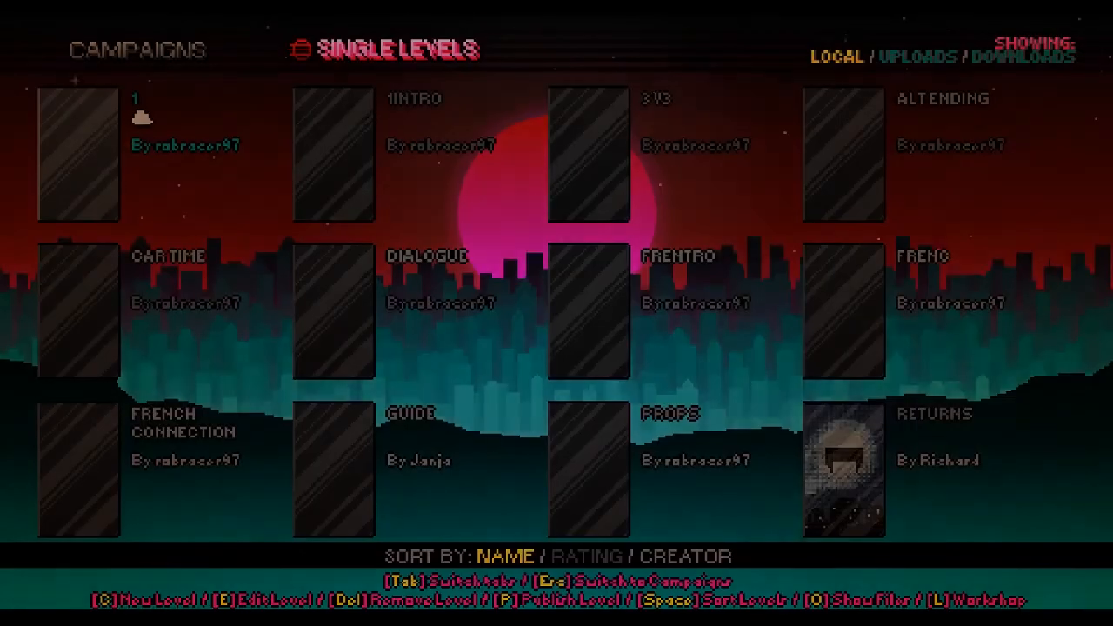
pyautogui.press('Left')
pyautogui.press('Return')
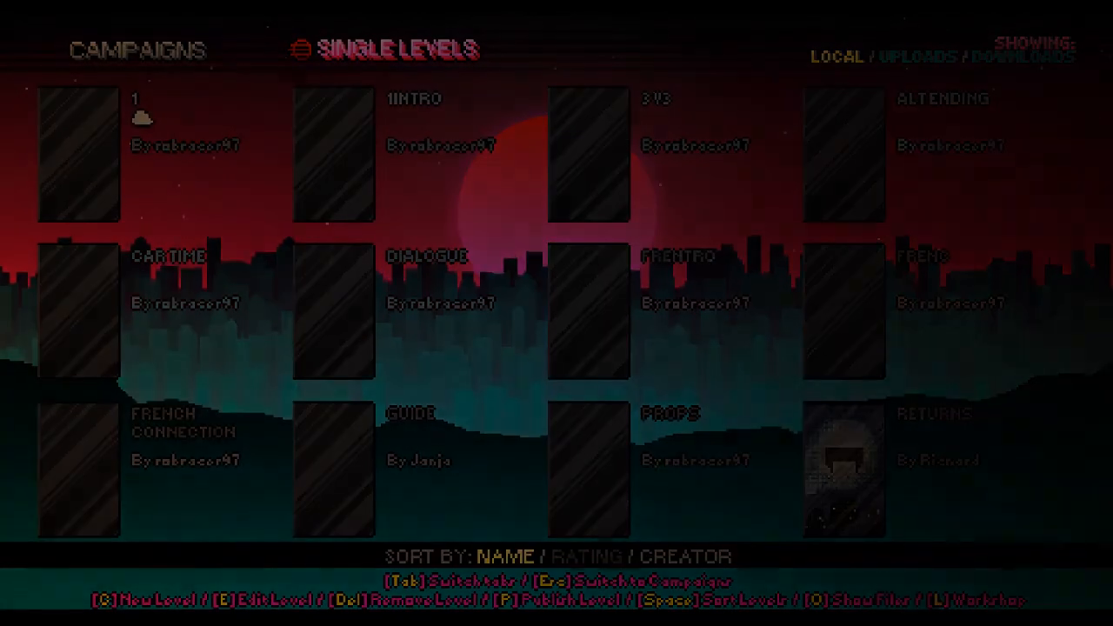
pyautogui.press('Escape')
pyautogui.press('e')
pyautogui.press('Return')
pyautogui.click(38, 6)
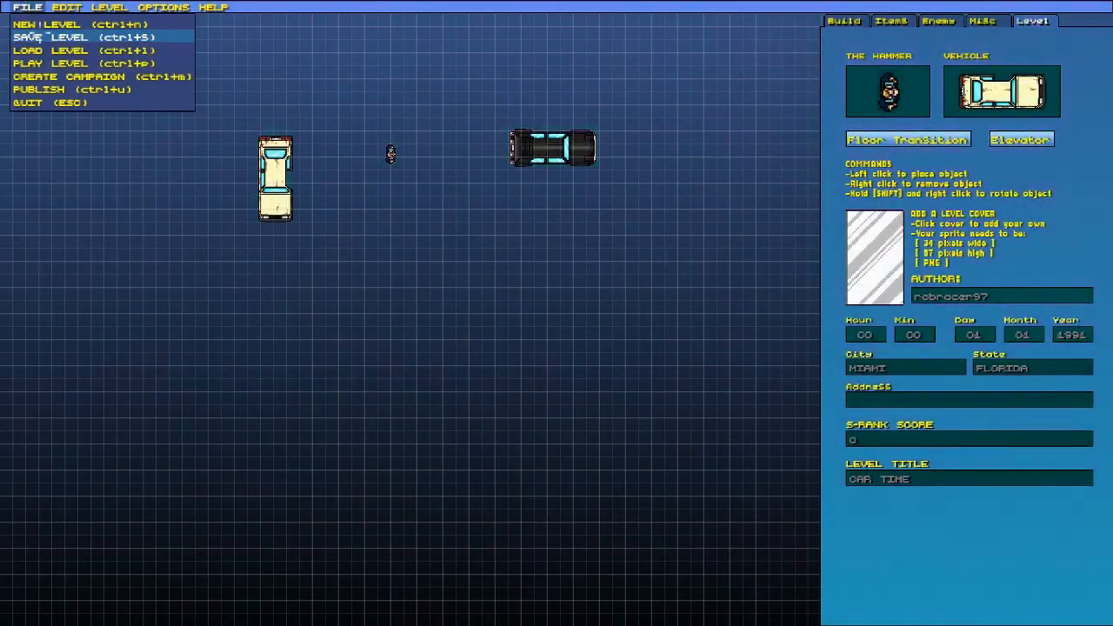
pyautogui.click(40, 37)
pyautogui.click(469, 347)
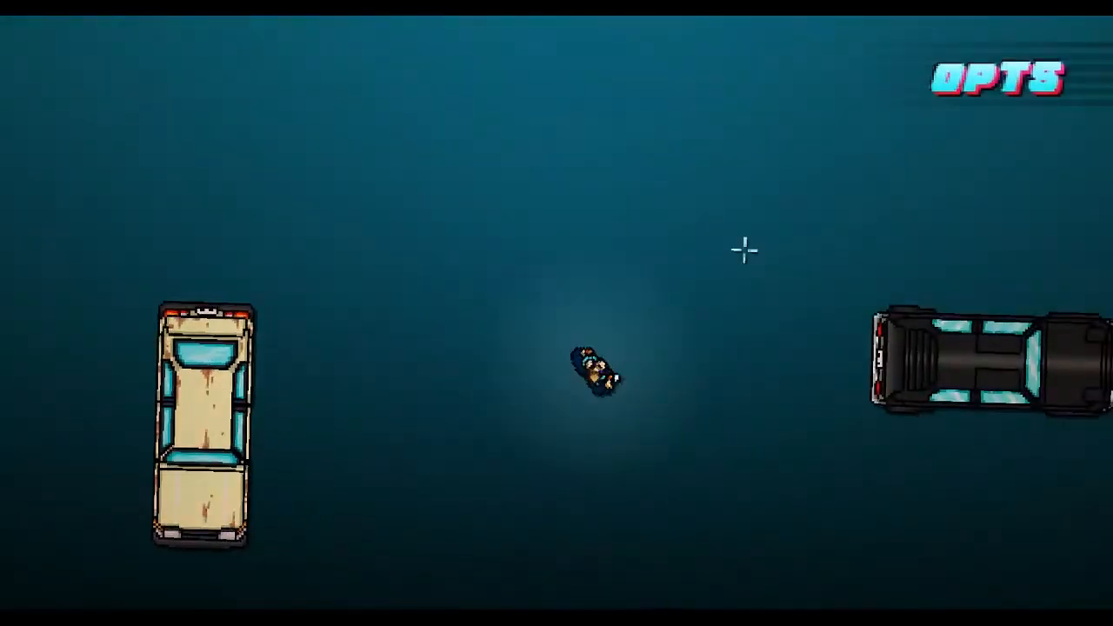
# Play-test the level by walking the player around the black car, and eject back to the level editor
pyautogui.press('d')
pyautogui.press('s')
pyautogui.press('w')
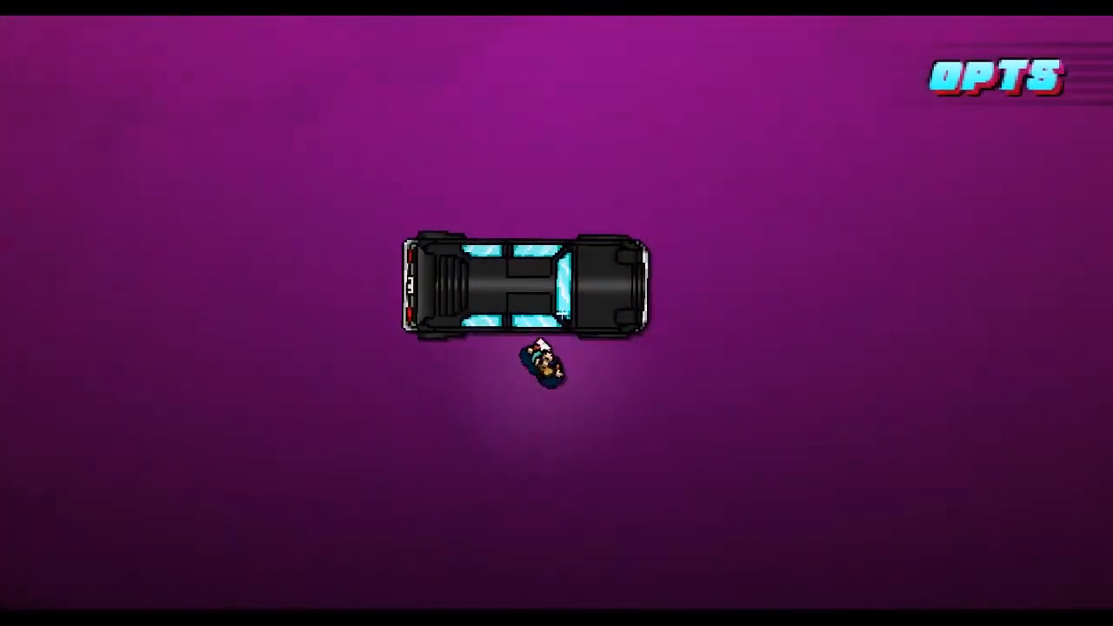
pyautogui.press('a')
pyautogui.press('w')
pyautogui.press('d')
pyautogui.press('a')
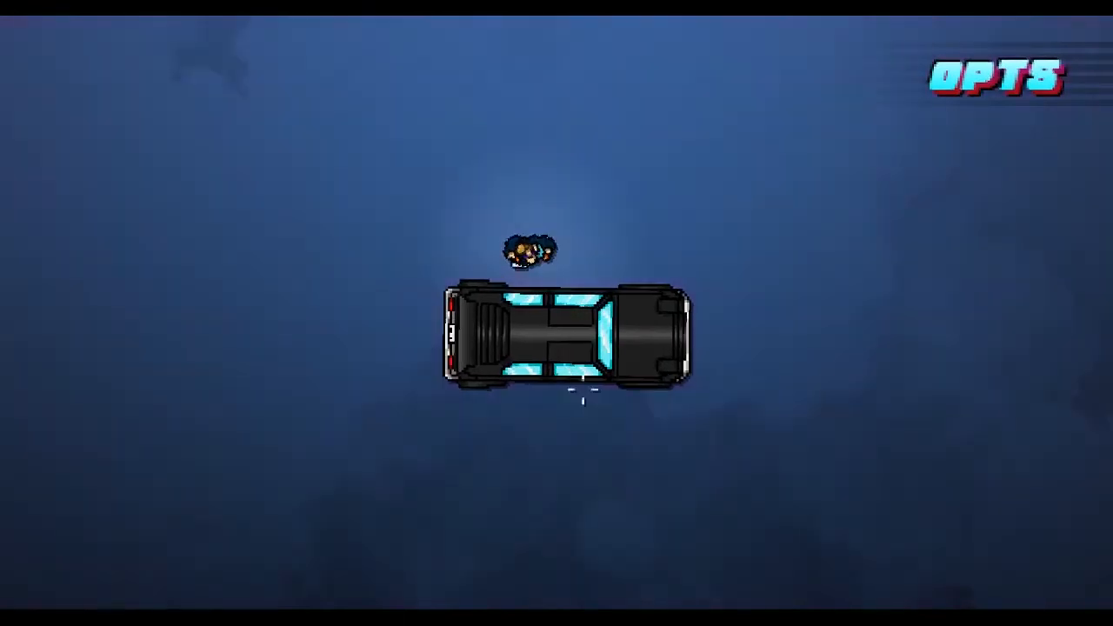
pyautogui.press('a')
pyautogui.press('s')
pyautogui.press('Escape')
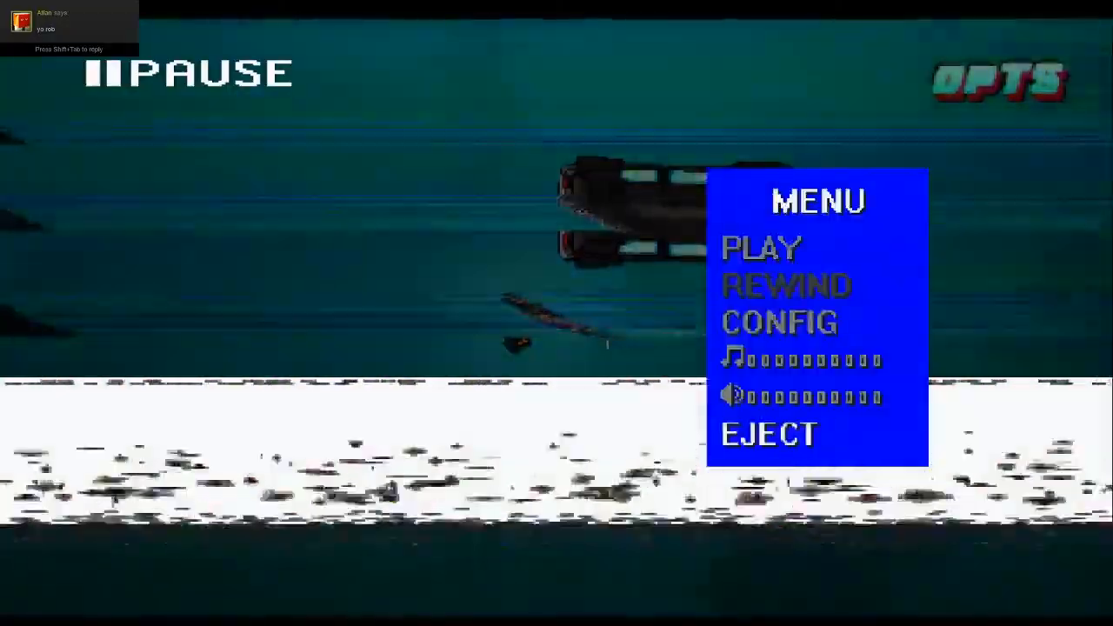
pyautogui.press('Return')
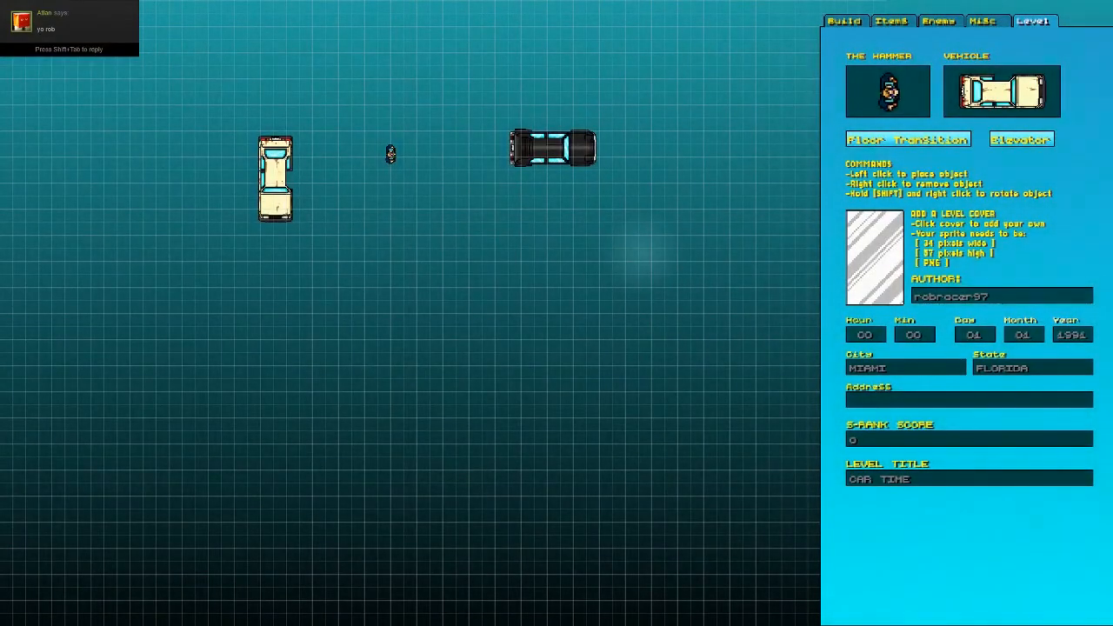
# In the cutscene editor, delete frame 2, the Stop sequence action and frame 1, keeping frame 0 with its two sprite changes
pyautogui.press('Tab')
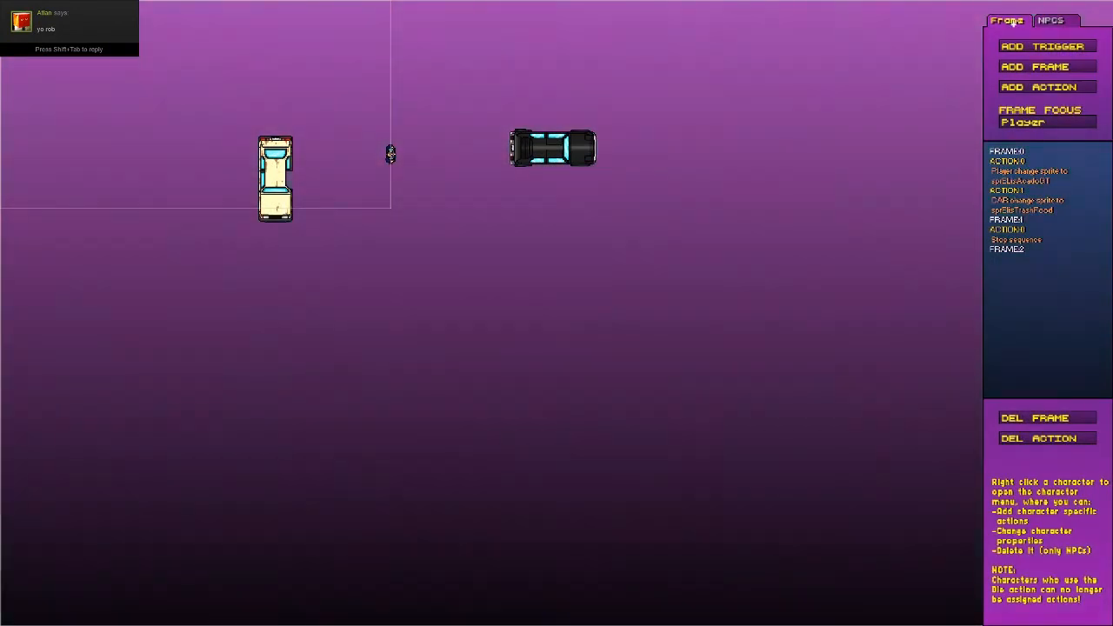
pyautogui.click(1017, 46)
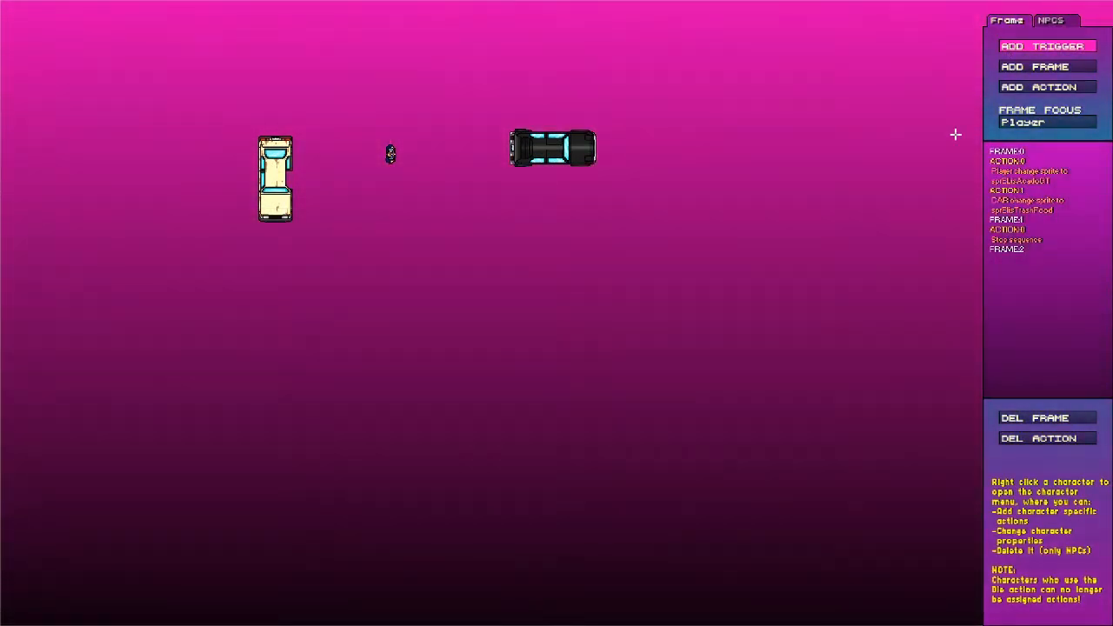
pyautogui.moveTo(472, 86); pyautogui.dragTo(661, 186)
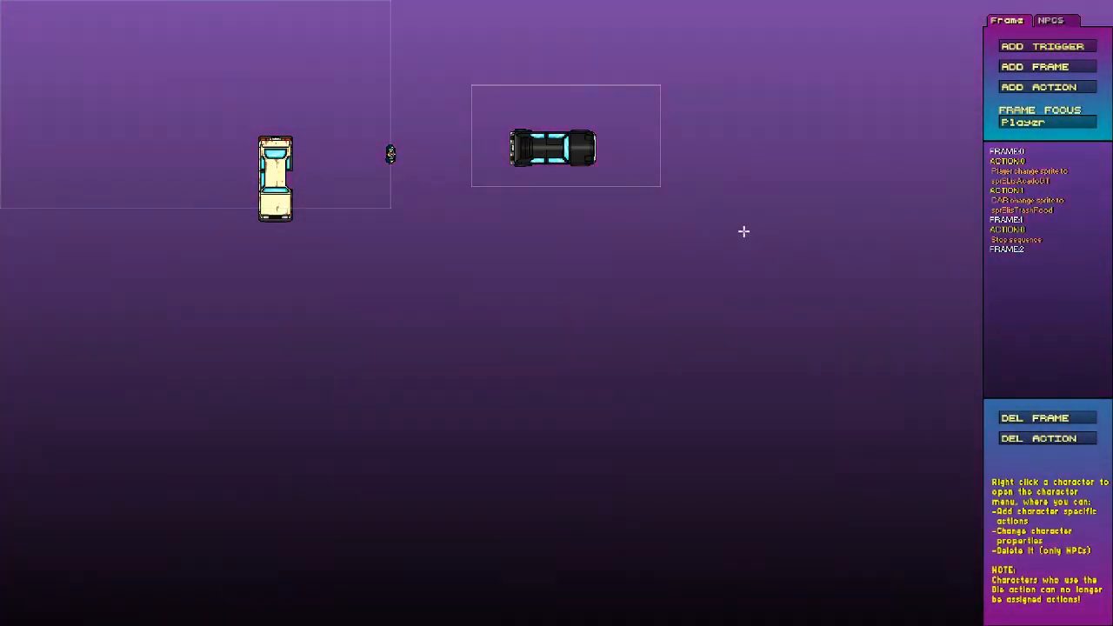
pyautogui.click(1038, 415)
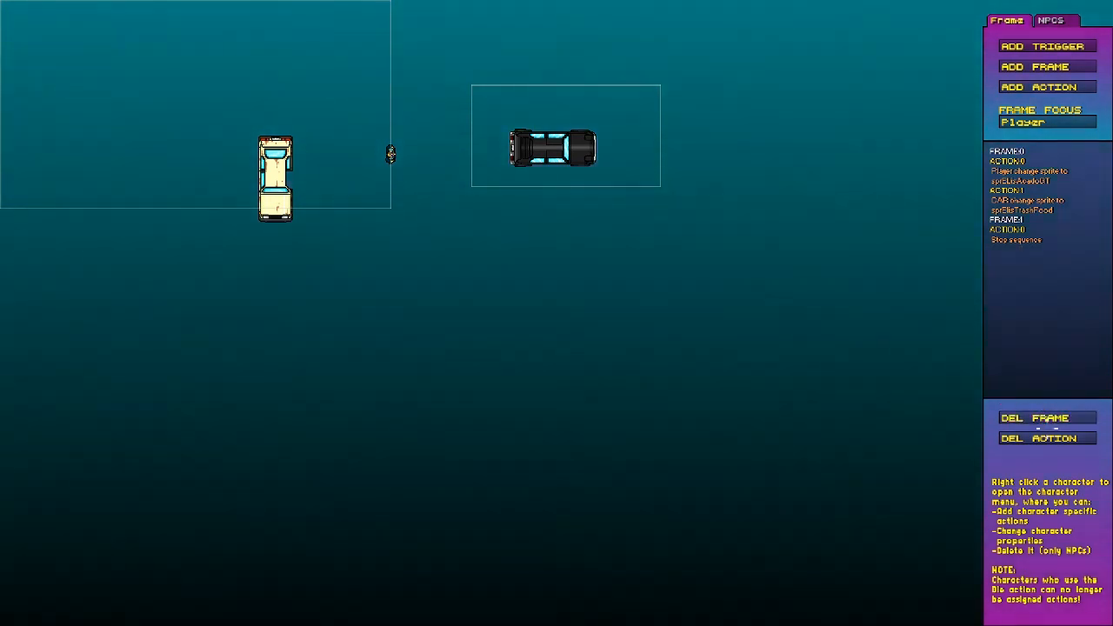
pyautogui.click(1043, 441)
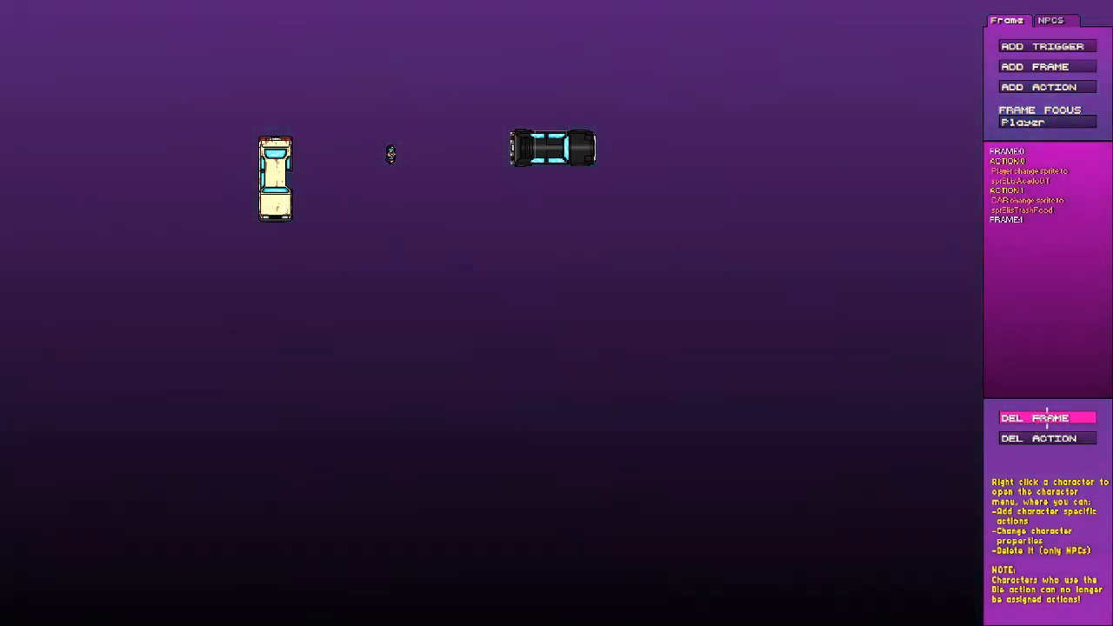
pyautogui.click(1038, 419)
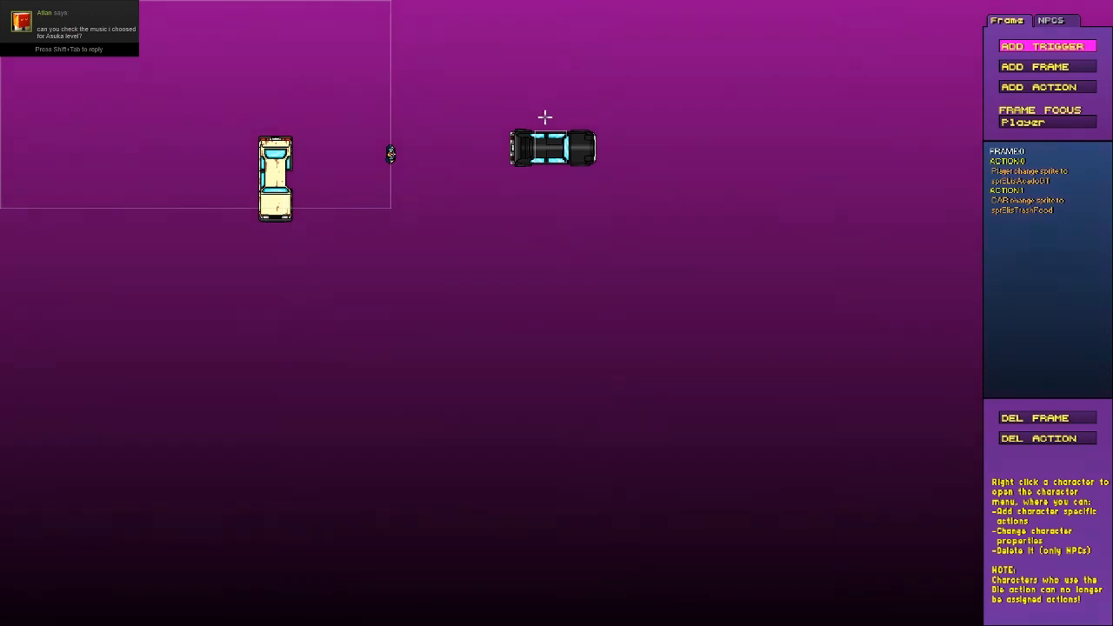
# Draw a narrow cutscene trigger across the rear end of the black car for frame 0
pyautogui.moveTo(480, 95); pyautogui.dragTo(628, 188)
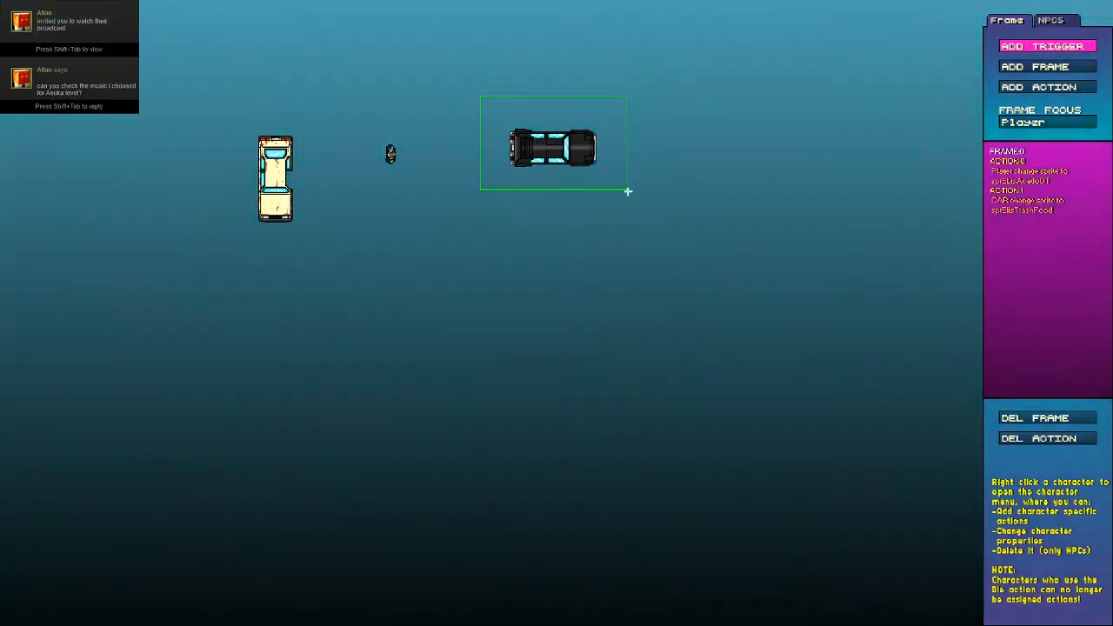
pyautogui.click(627, 190)
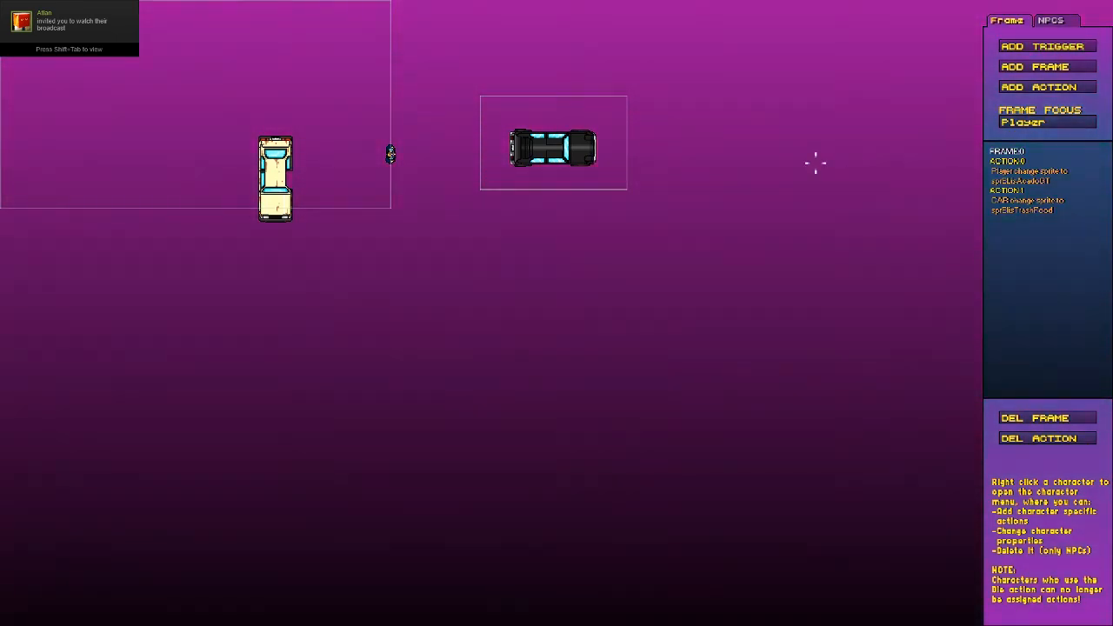
pyautogui.click(1042, 46)
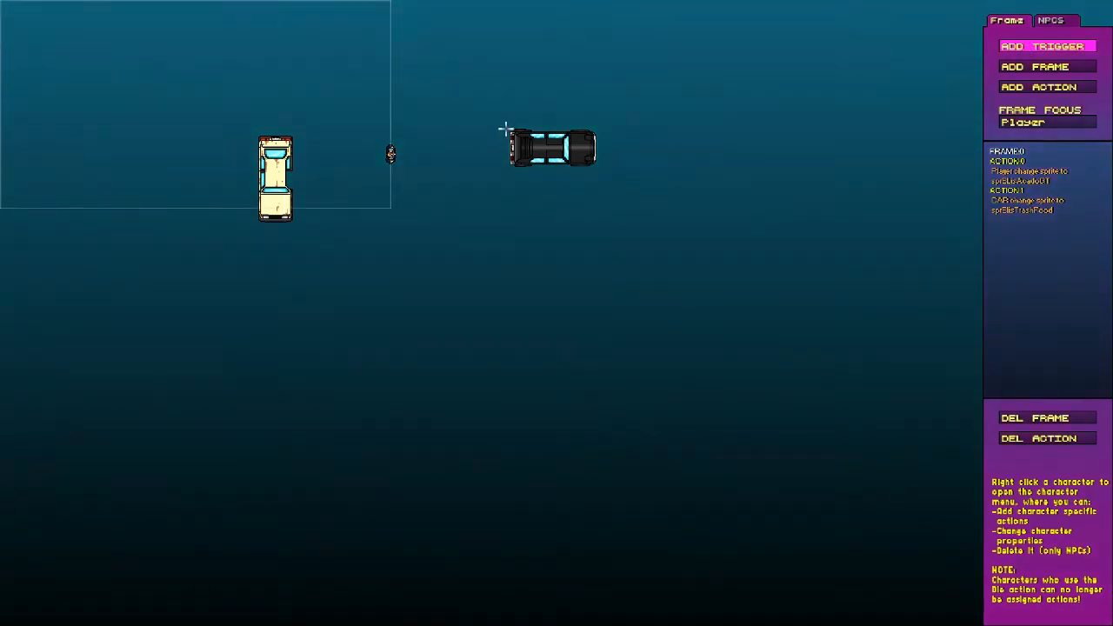
pyautogui.click(515, 176)
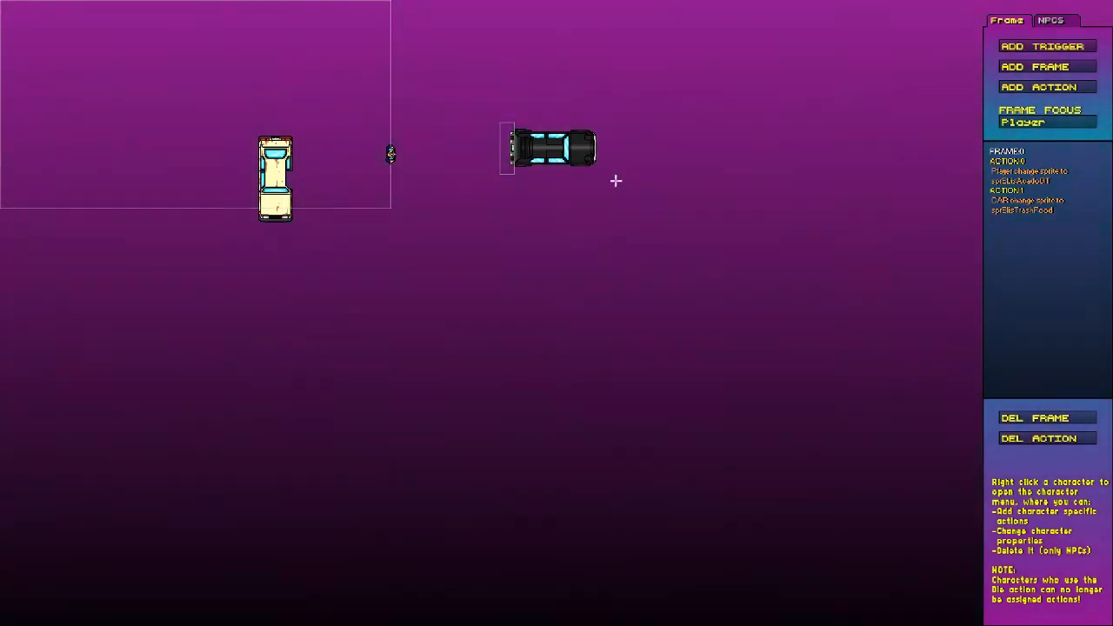
# Add frame 1 with a Stop sequence action, leaving Scene complete unchecked, and save the level
pyautogui.click(1035, 66)
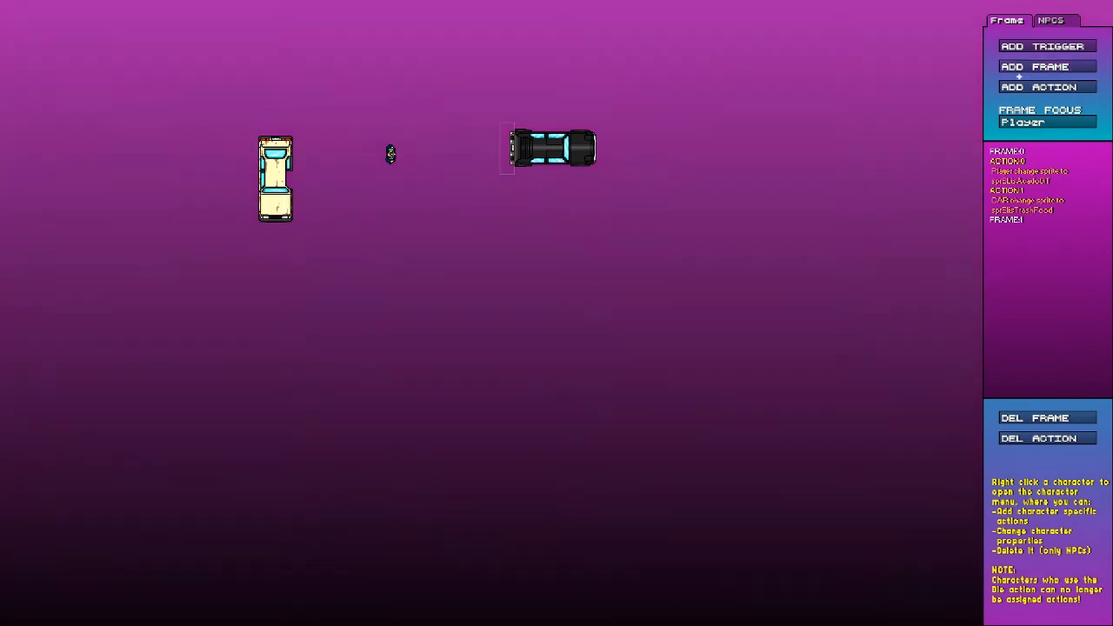
pyautogui.click(1038, 87)
pyautogui.click(574, 371)
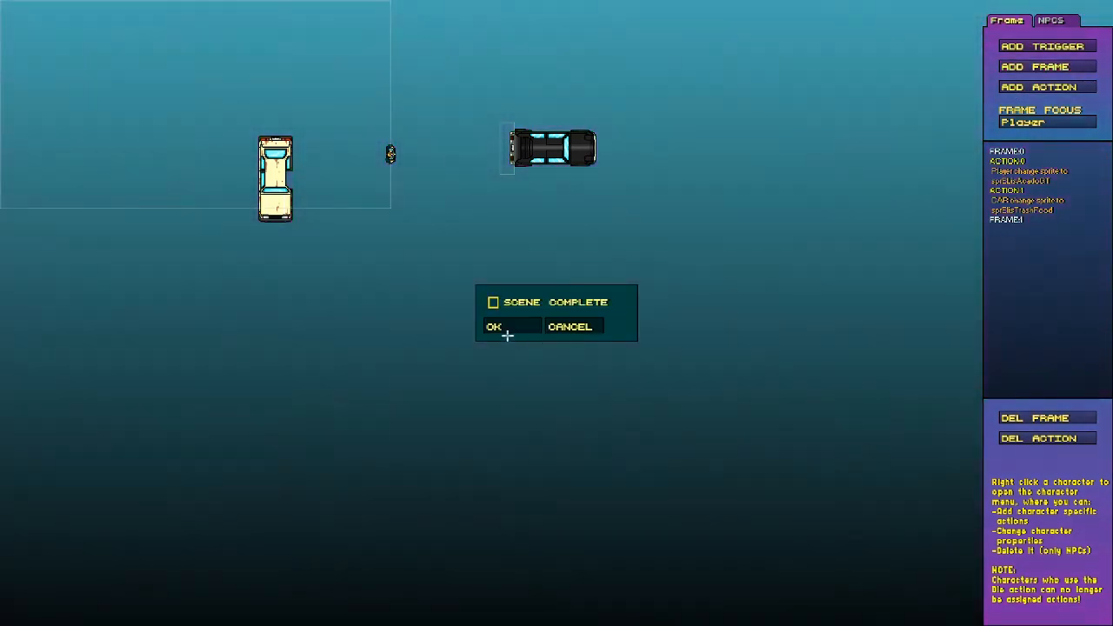
pyautogui.click(503, 331)
pyautogui.click(27, 7)
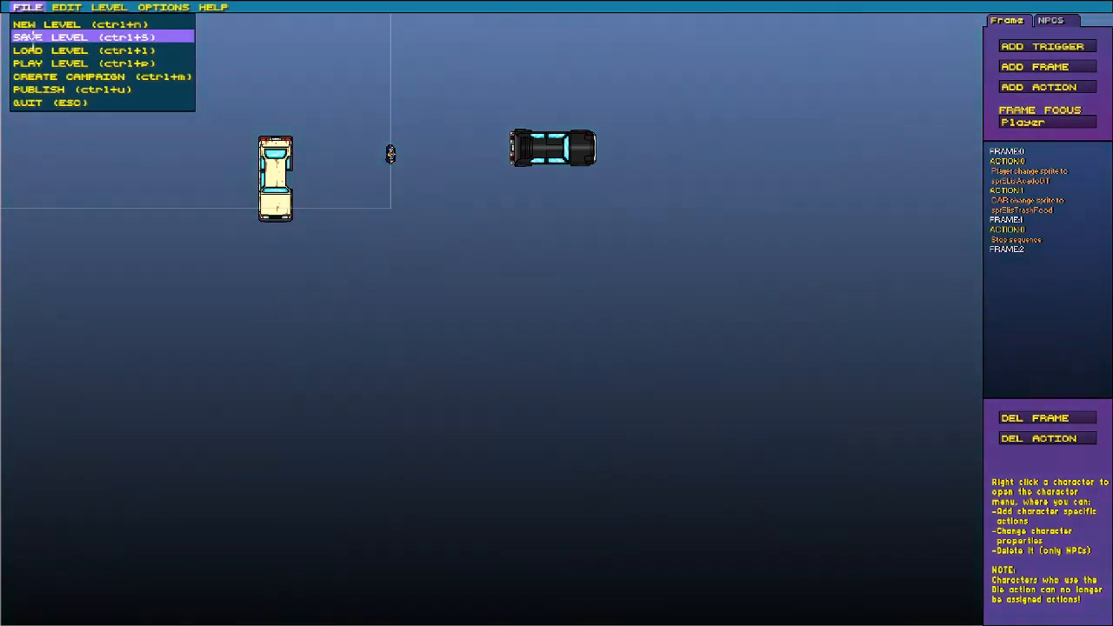
pyautogui.click(34, 37)
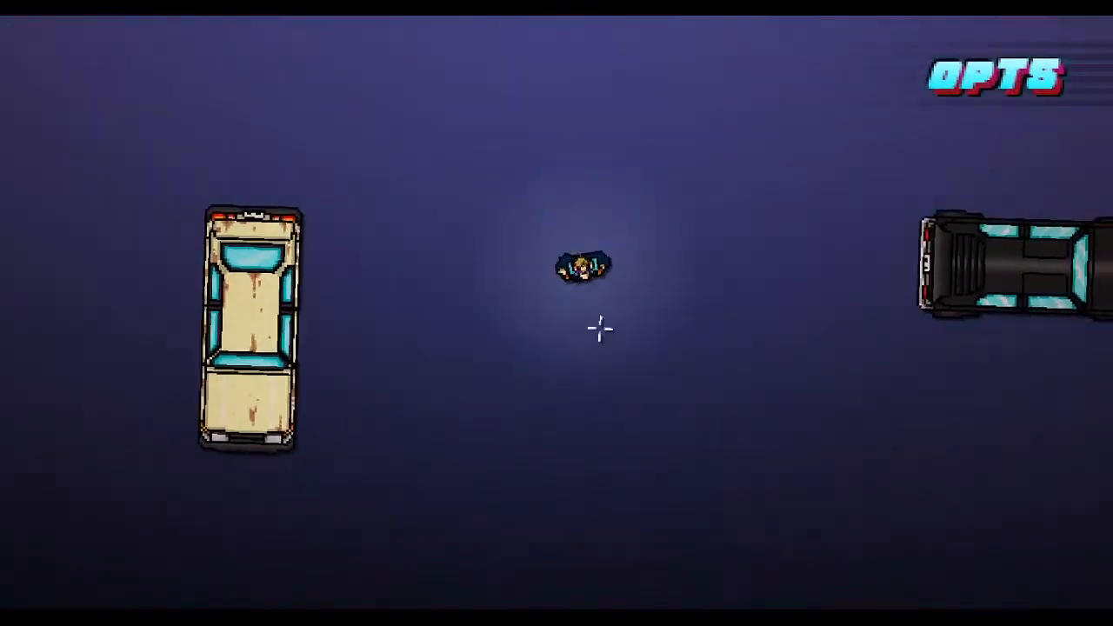
# Play-test the cutscene by walking the player between the black car's position and the beige car, and return to the level editor
pyautogui.press('d')
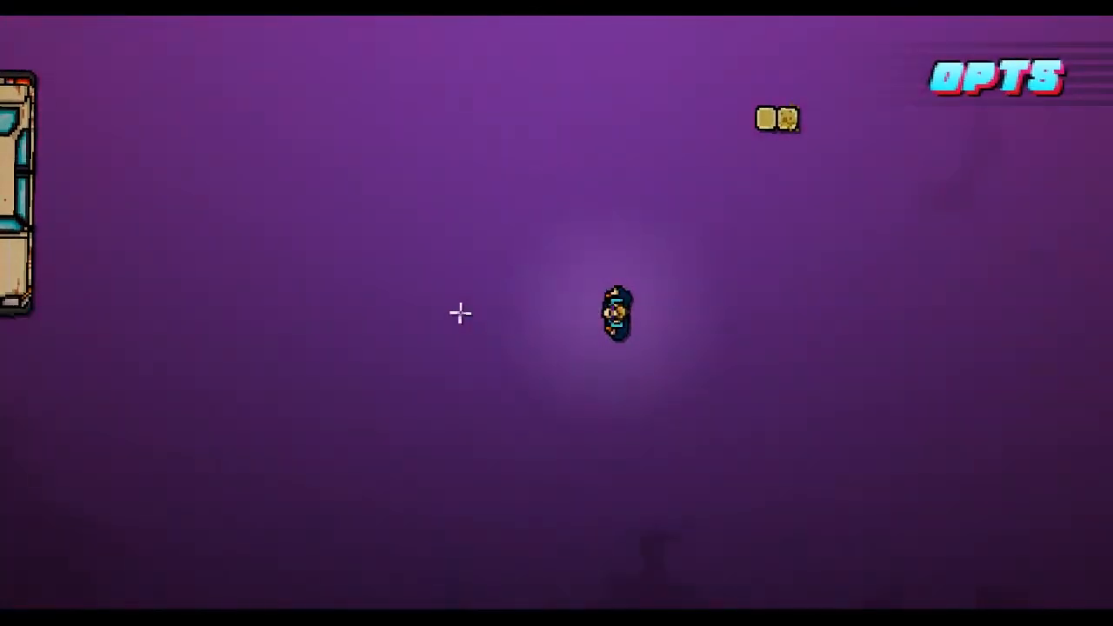
pyautogui.press('a')
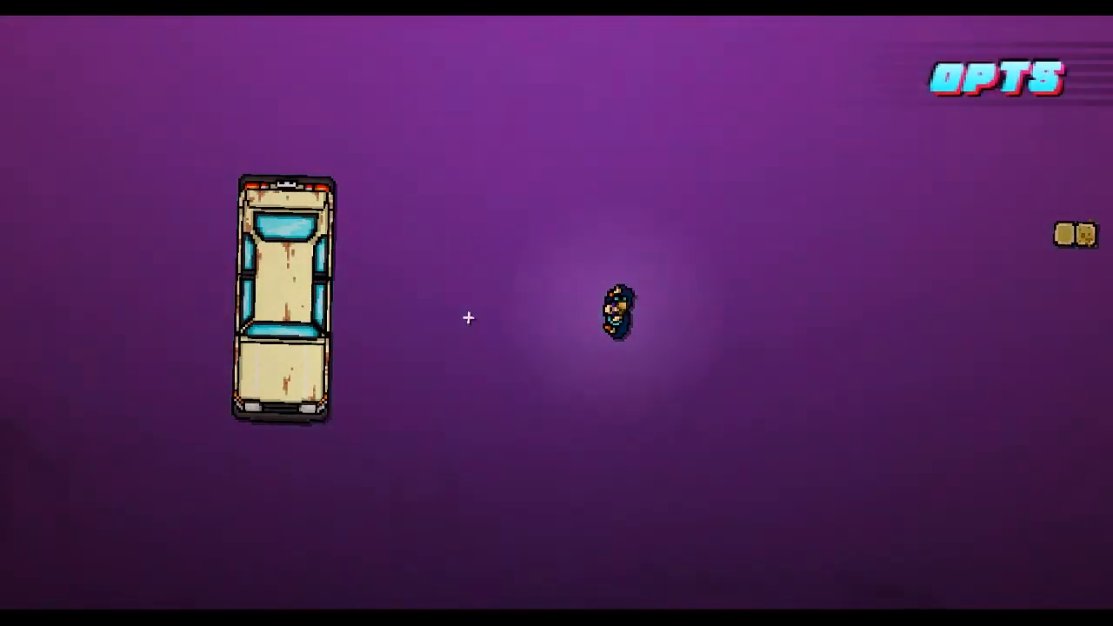
pyautogui.press('s')
pyautogui.press('d')
pyautogui.press('w')
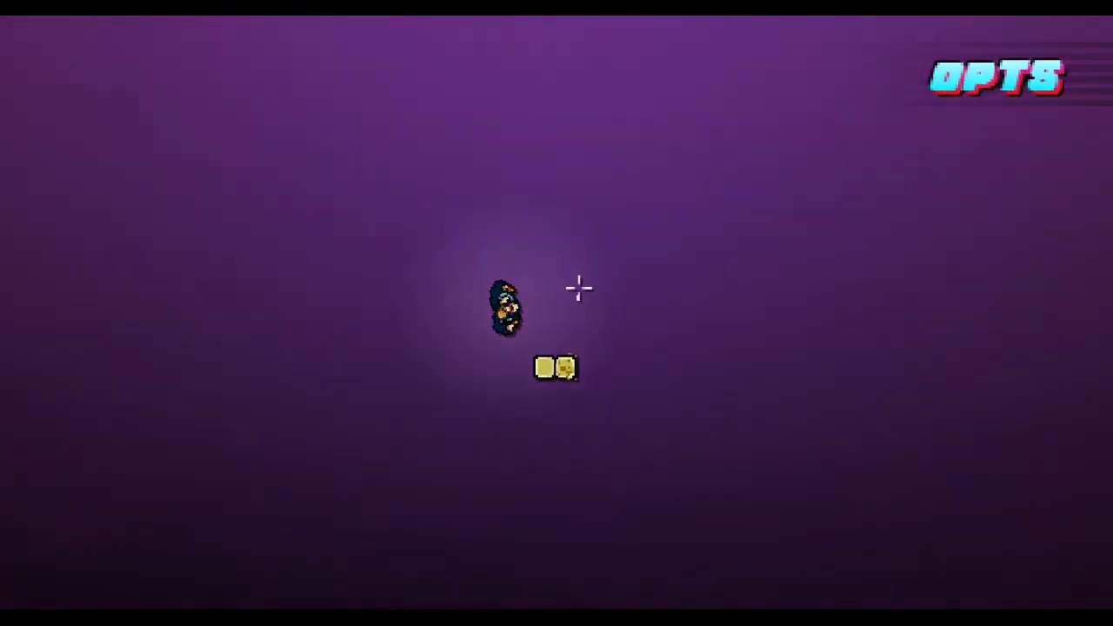
pyautogui.press('a')
pyautogui.press('s')
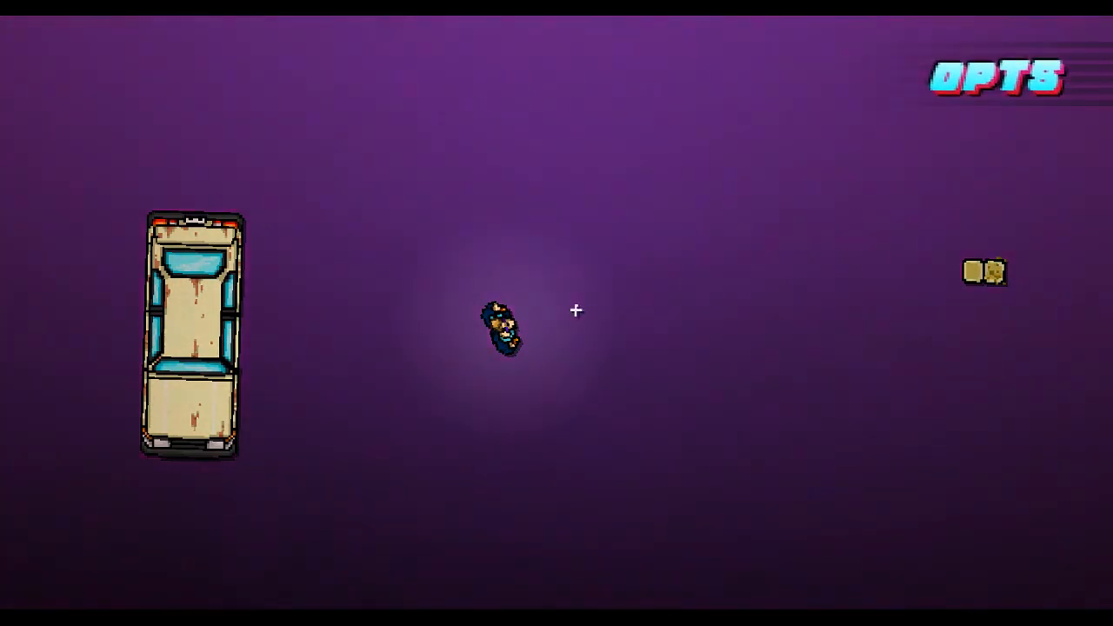
pyautogui.press('Escape')
pyautogui.press('Up')
pyautogui.press('Return')
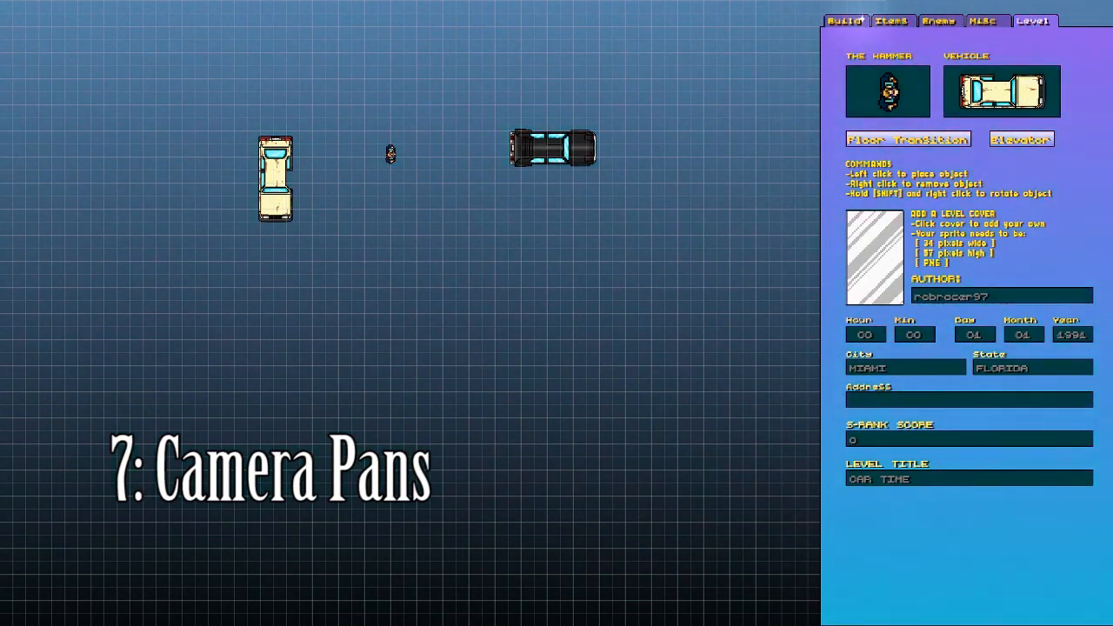
# Place a new NPC above and to the left of the beige car, and return to the cutscene's frame list
pyautogui.click(847, 20)
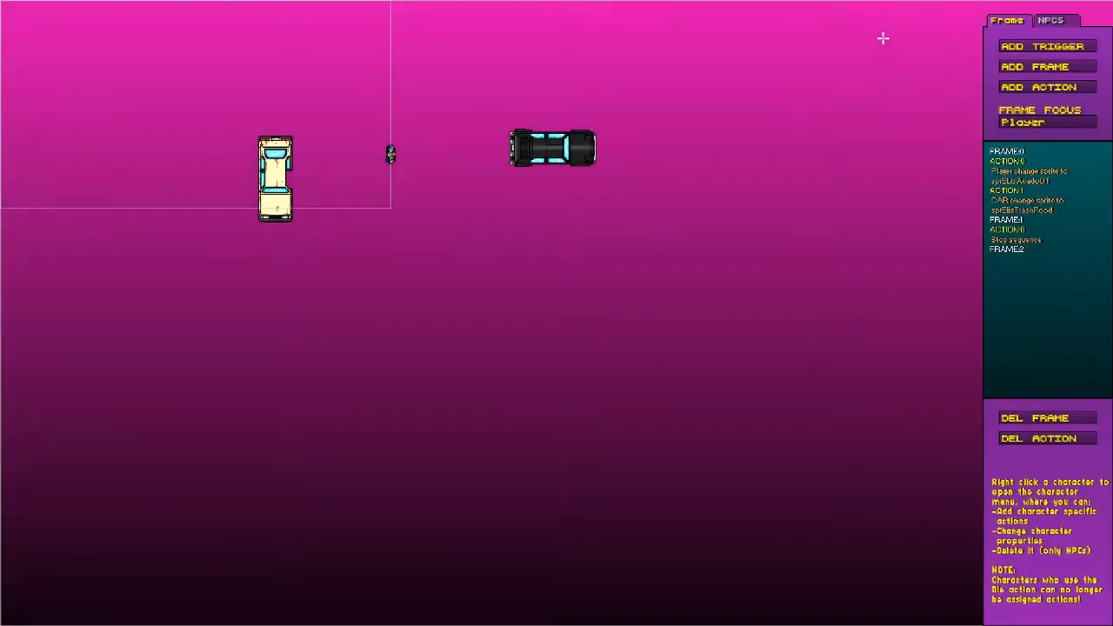
pyautogui.click(1050, 20)
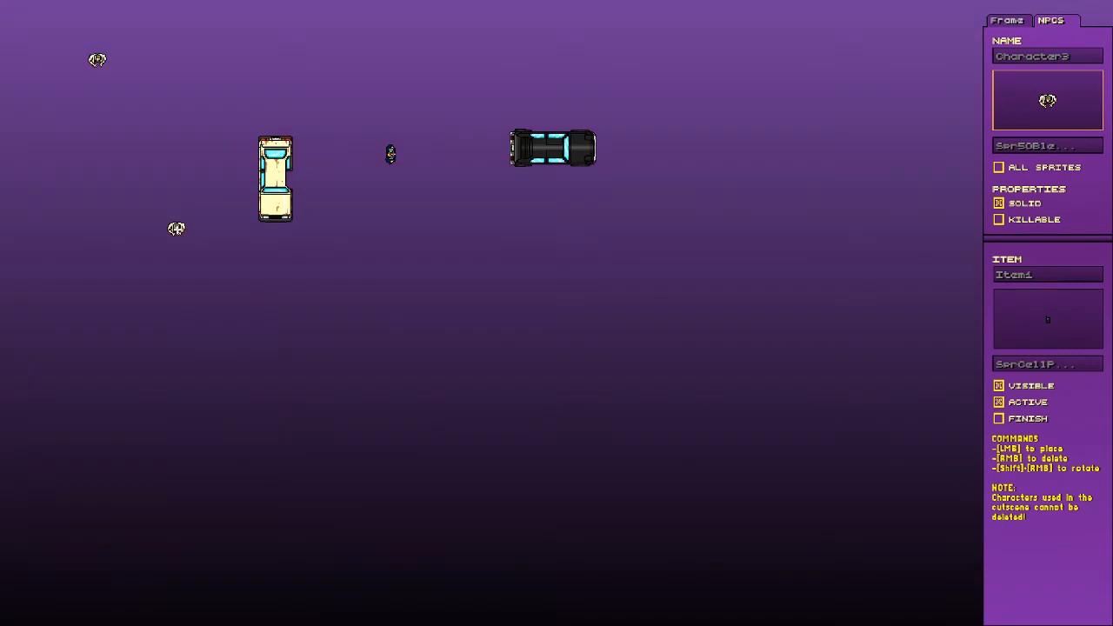
pyautogui.press('Tab')
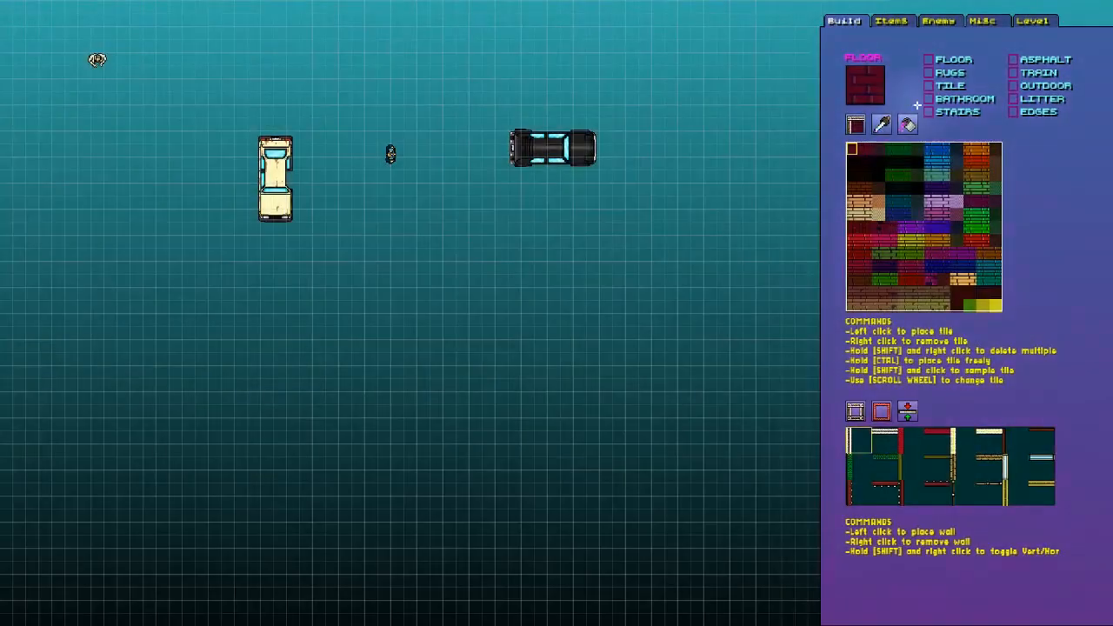
pyautogui.press('Tab')
pyautogui.click(1005, 21)
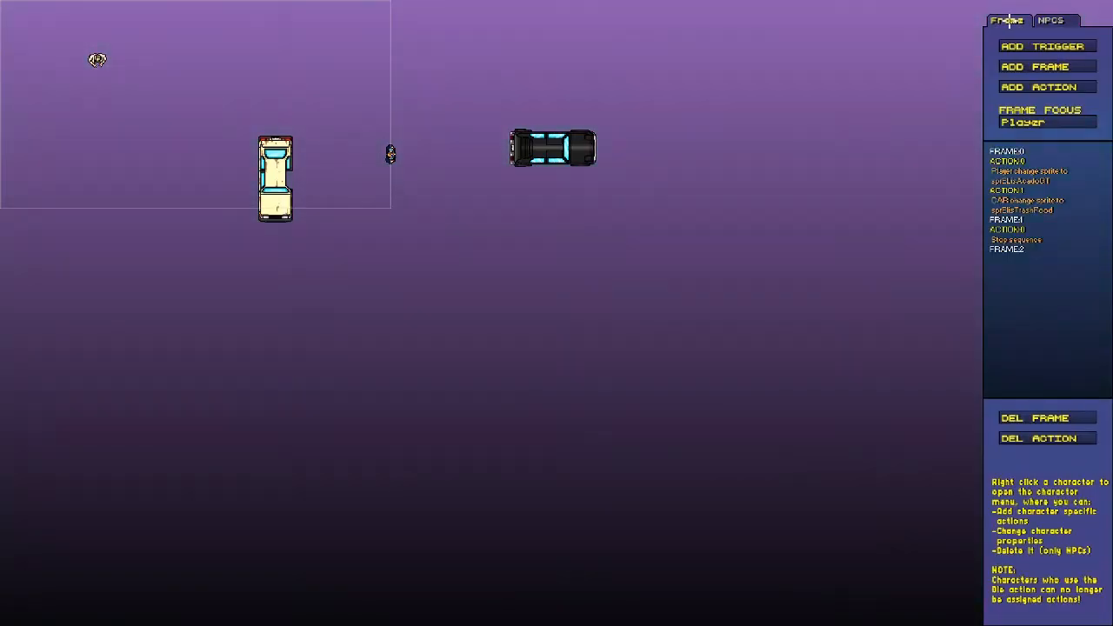
# Delete the cutscene's existing frames and actions, and set frame 0's focus to Character1
pyautogui.click(1059, 416)
pyautogui.click(1059, 415)
pyautogui.click(1059, 415)
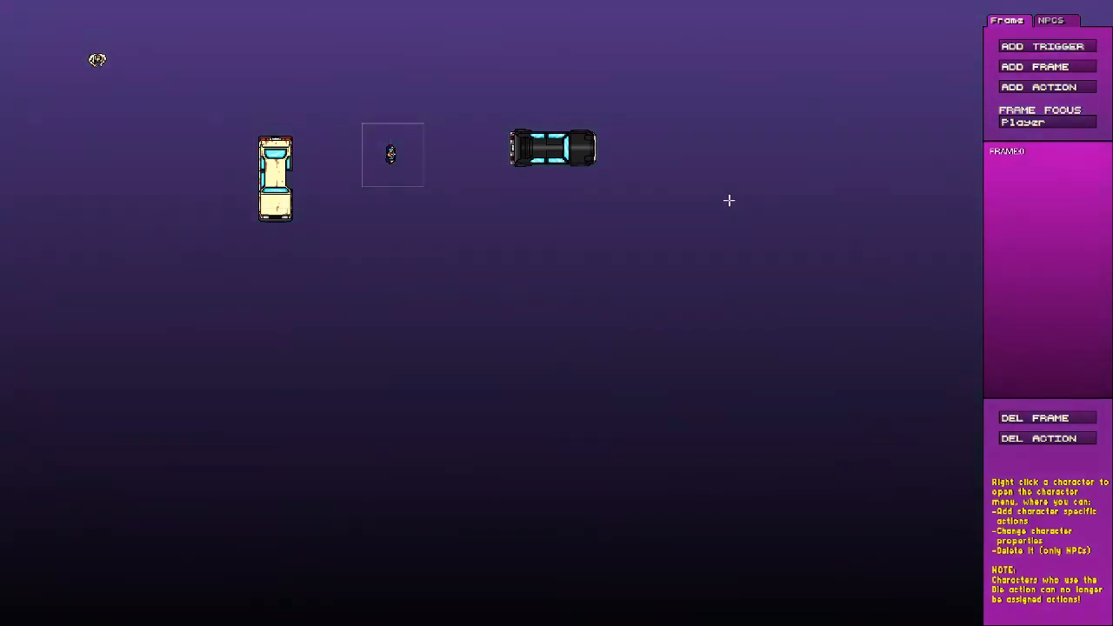
pyautogui.click(1043, 121)
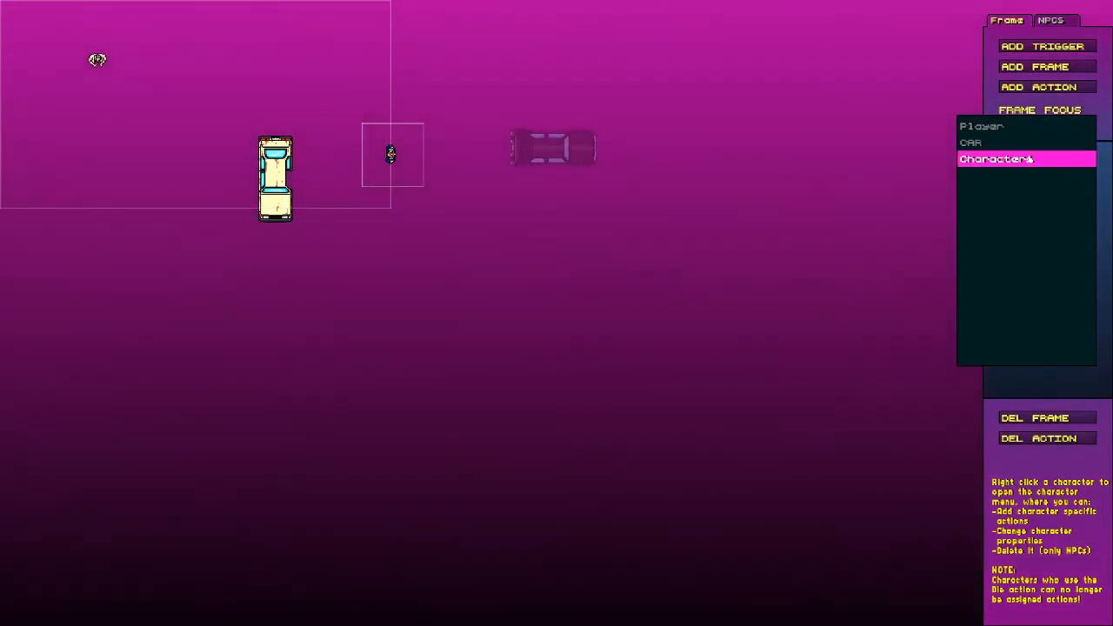
pyautogui.click(1028, 159)
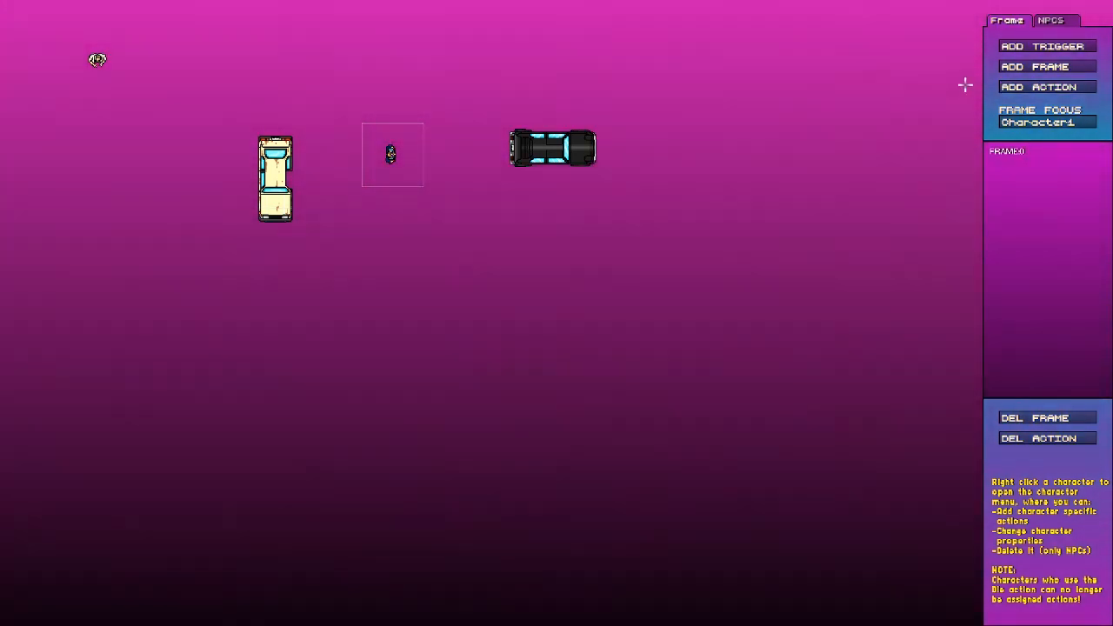
# Add a Wait action of 37 frames to frame 0, and add frame 1
pyautogui.click(1038, 87)
pyautogui.click(520, 276)
pyautogui.moveTo(490, 312); pyautogui.dragTo(495, 312)
pyautogui.click(493, 331)
pyautogui.click(1035, 66)
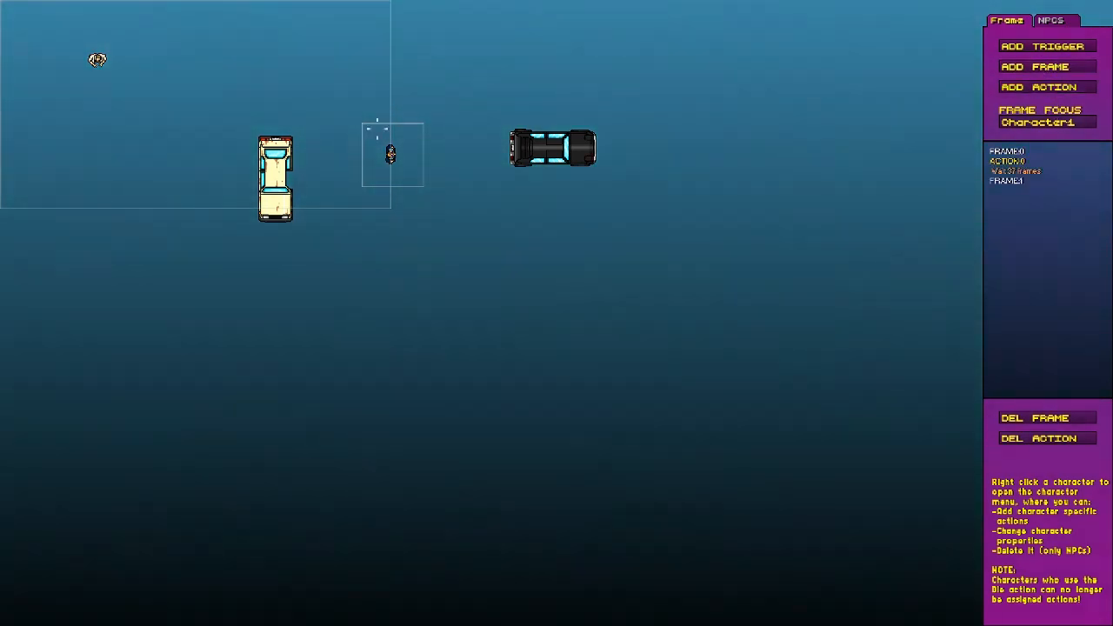
# Add a slow Walk To action sending Character1 straight across to a waypoint above and beyond the black car
pyautogui.rightClick(96, 59)
pyautogui.click(103, 64)
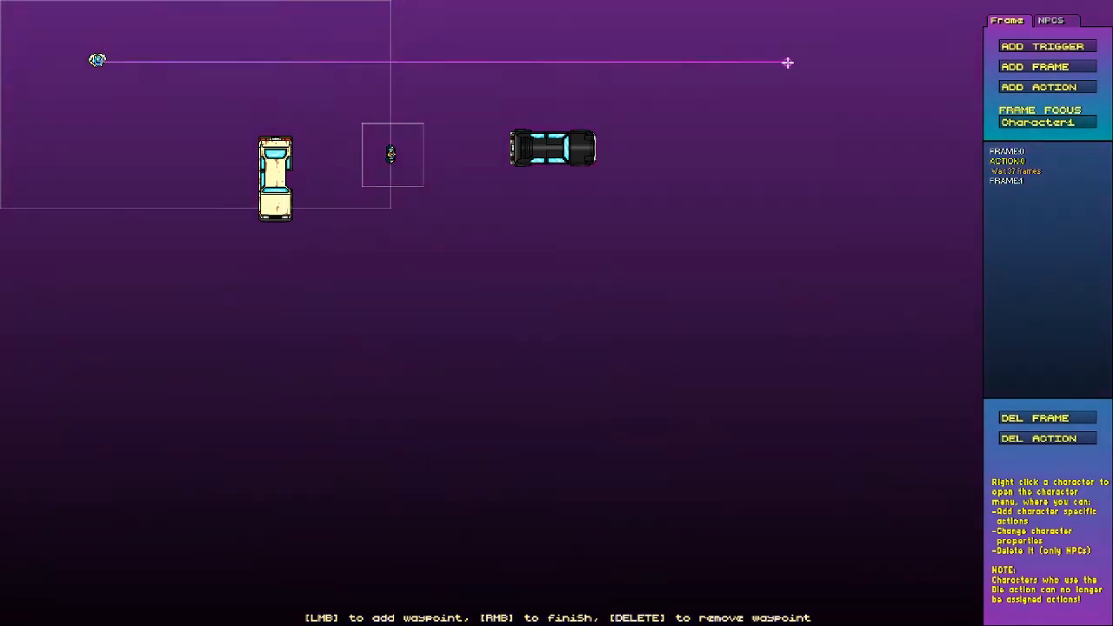
pyautogui.click(837, 57)
pyautogui.rightClick(733, 218)
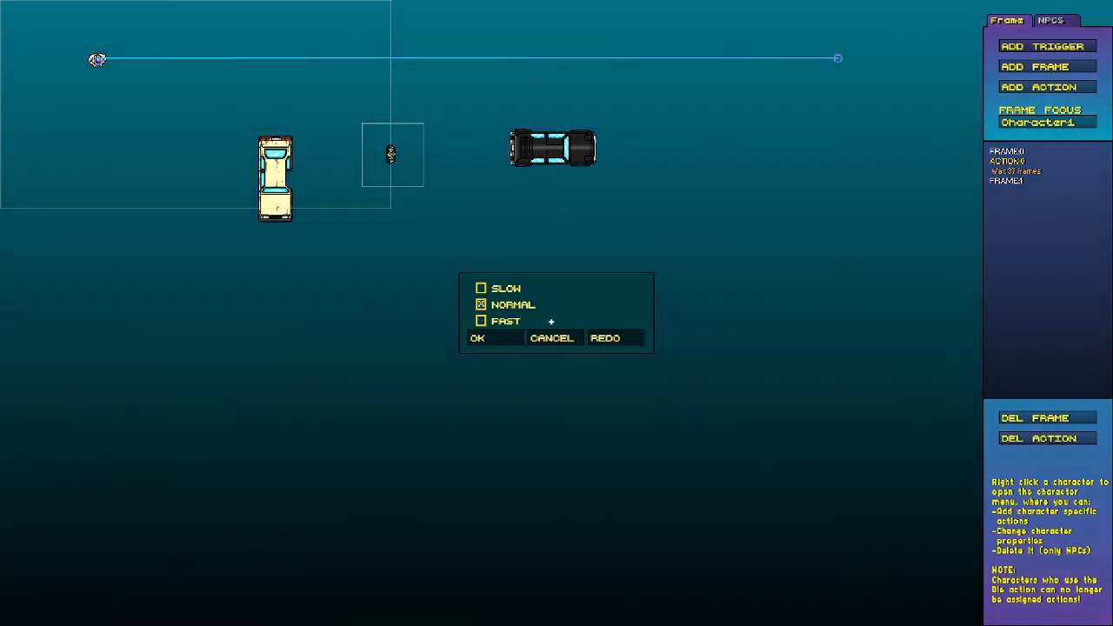
pyautogui.click(481, 288)
pyautogui.click(487, 339)
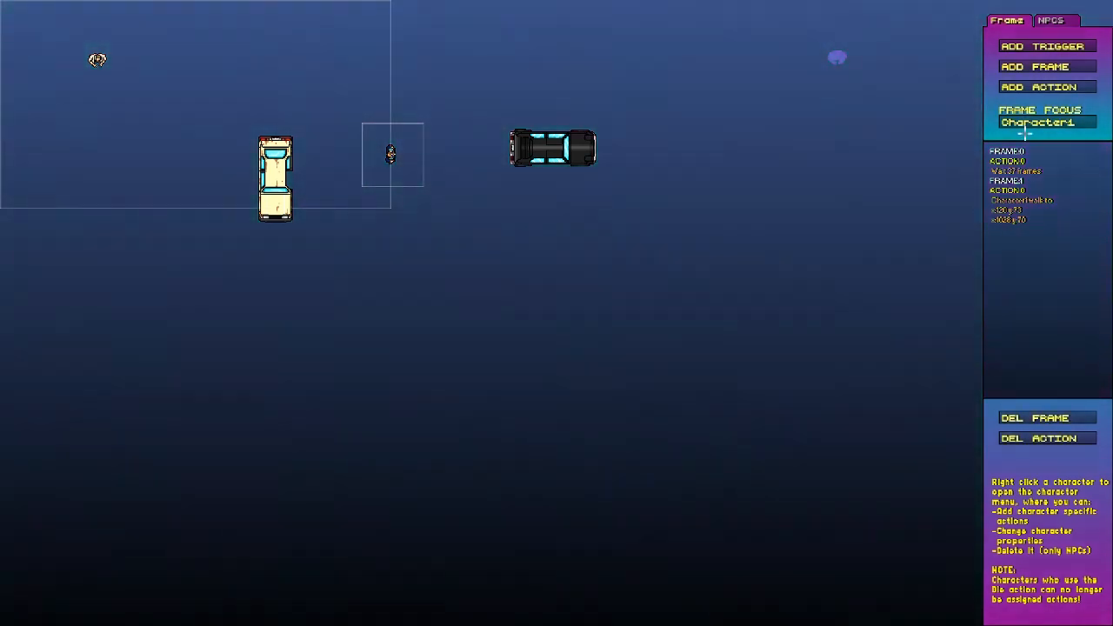
# Delete Character1's walk action from frame 1
pyautogui.rightClick(97, 60)
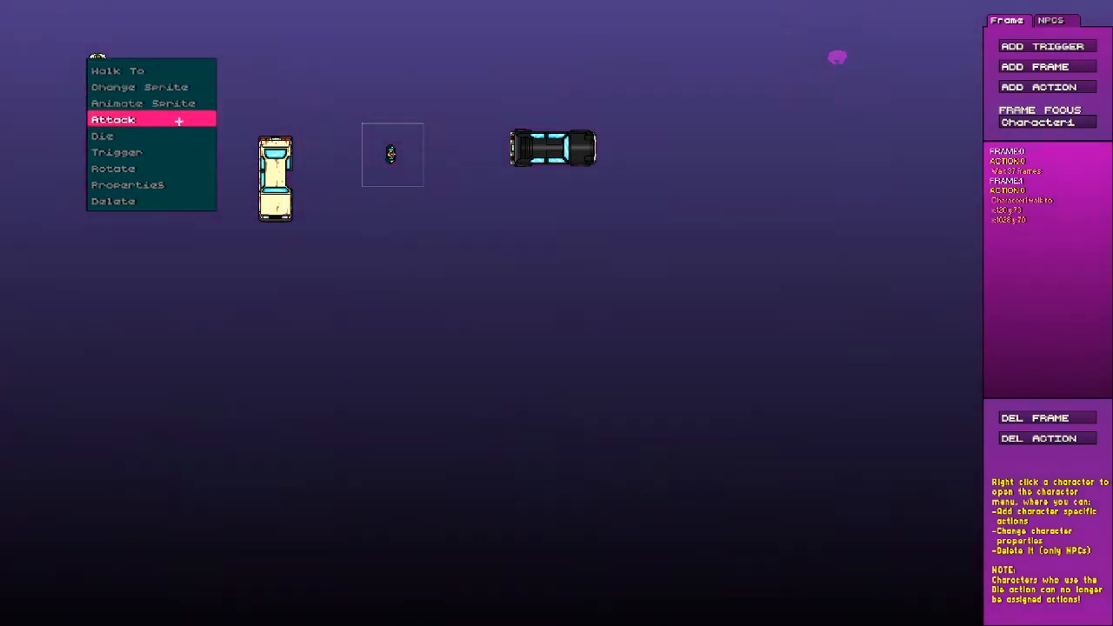
pyautogui.click(1038, 438)
pyautogui.click(1039, 439)
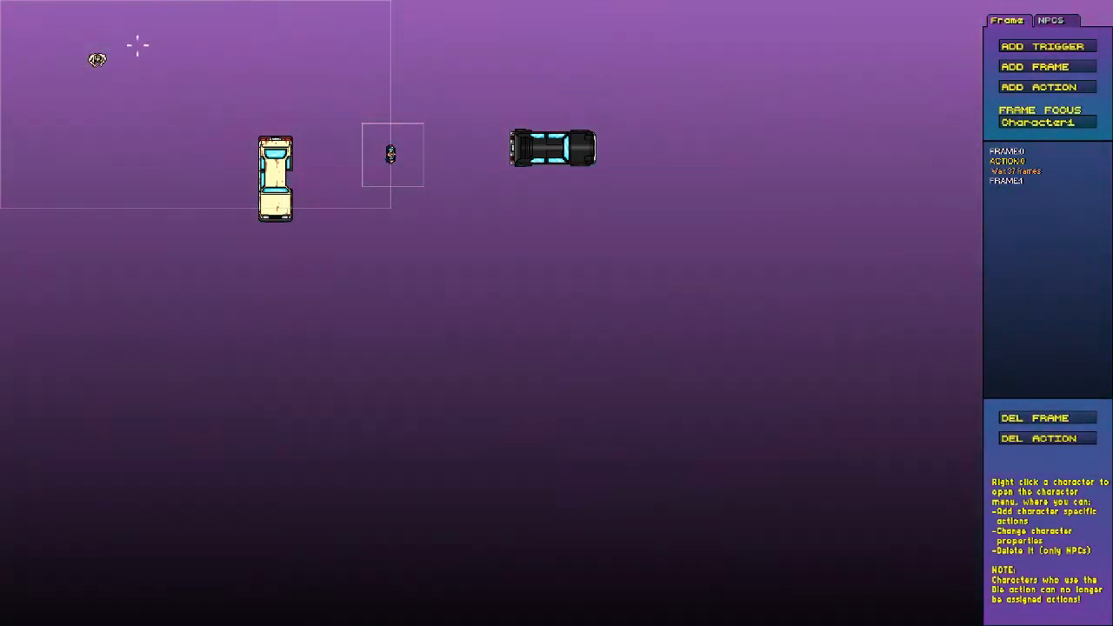
# Add a normal-speed Walk To action in frame 1 taking Character1 around the black car's front to just below the player
pyautogui.rightClick(96, 59)
pyautogui.click(144, 66)
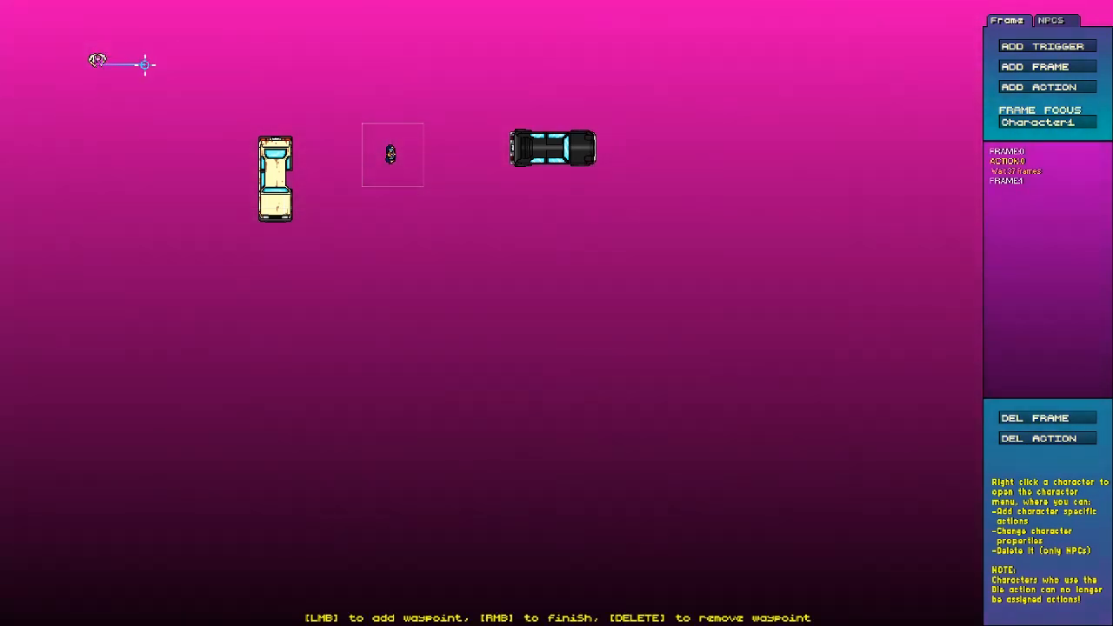
pyautogui.click(716, 60)
pyautogui.click(691, 207)
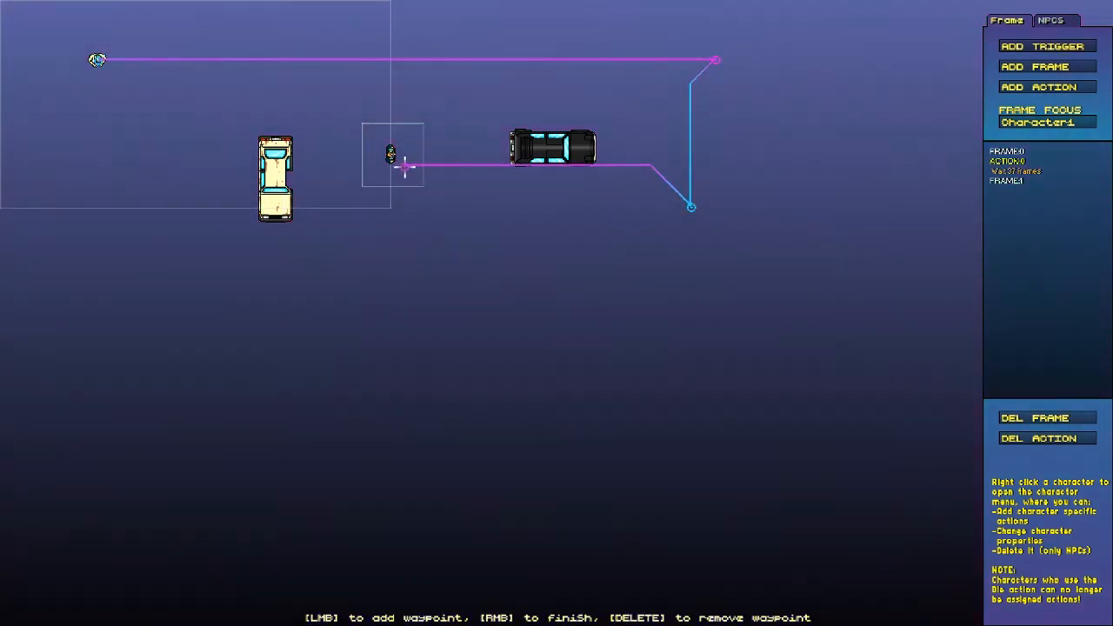
pyautogui.rightClick(394, 172)
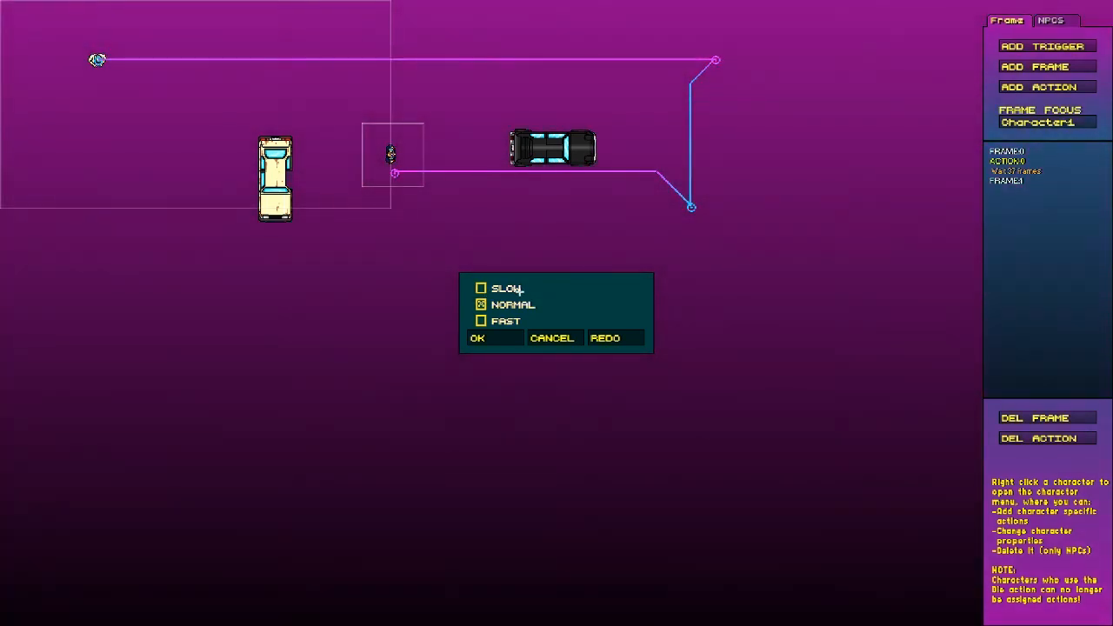
pyautogui.click(479, 336)
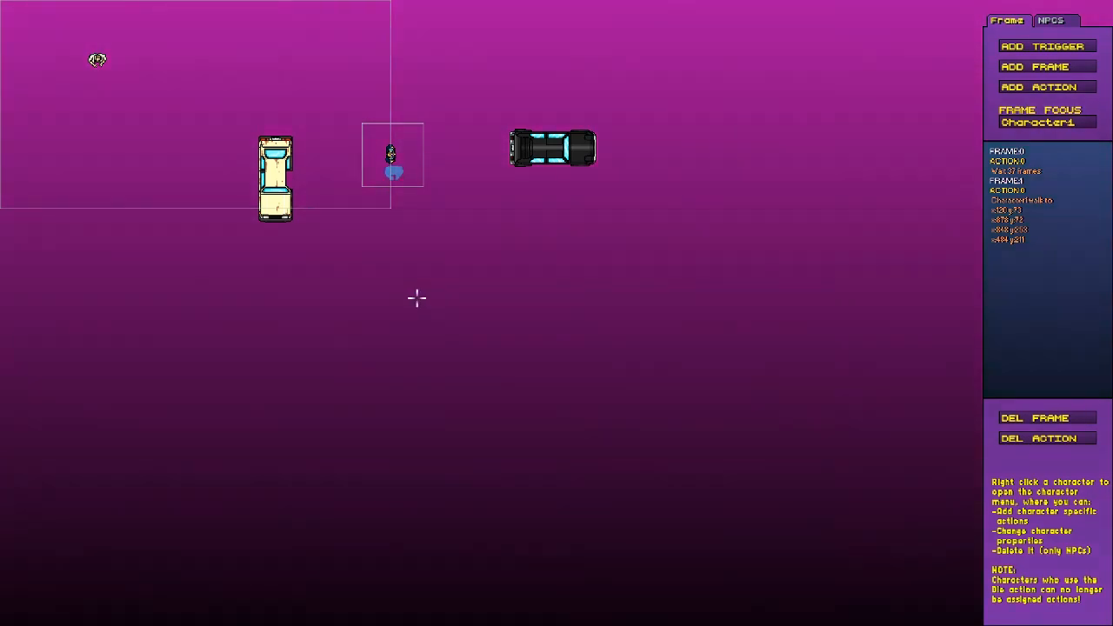
# Play-test the CAR TIME cutscene to watch the camera follow Character1, and leave the play-test
pyautogui.click(19, 5)
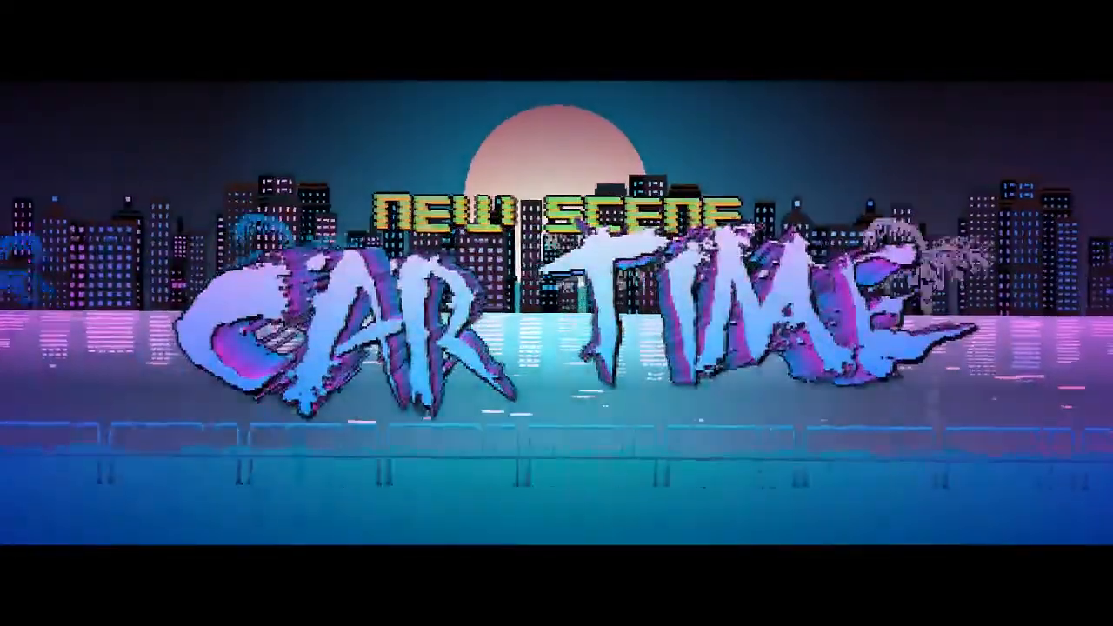
pyautogui.press('d')
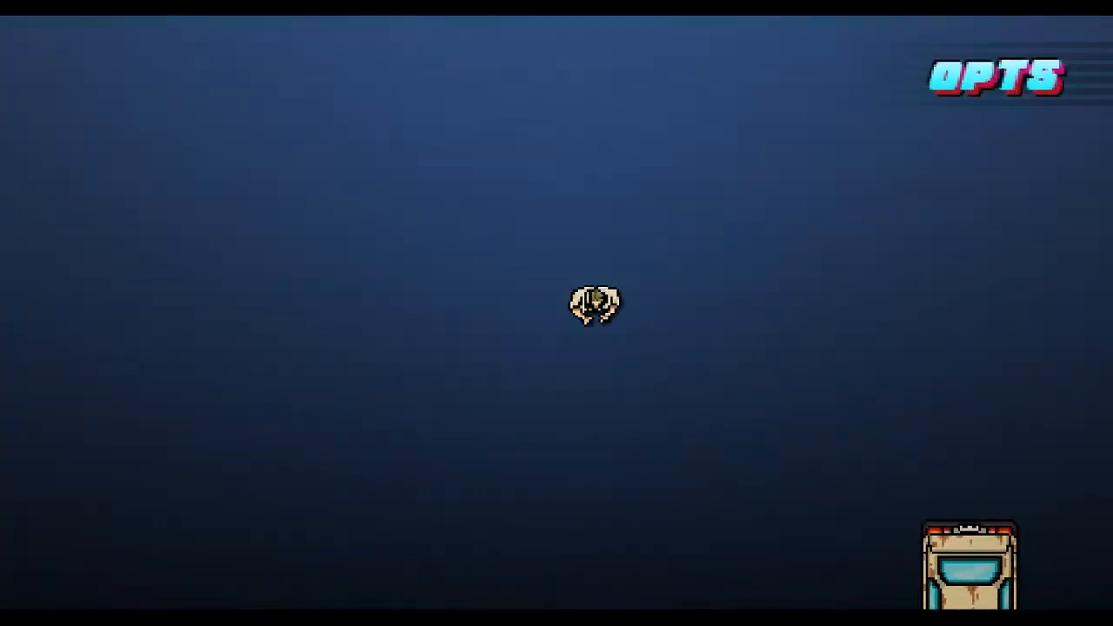
pyautogui.press('Escape')
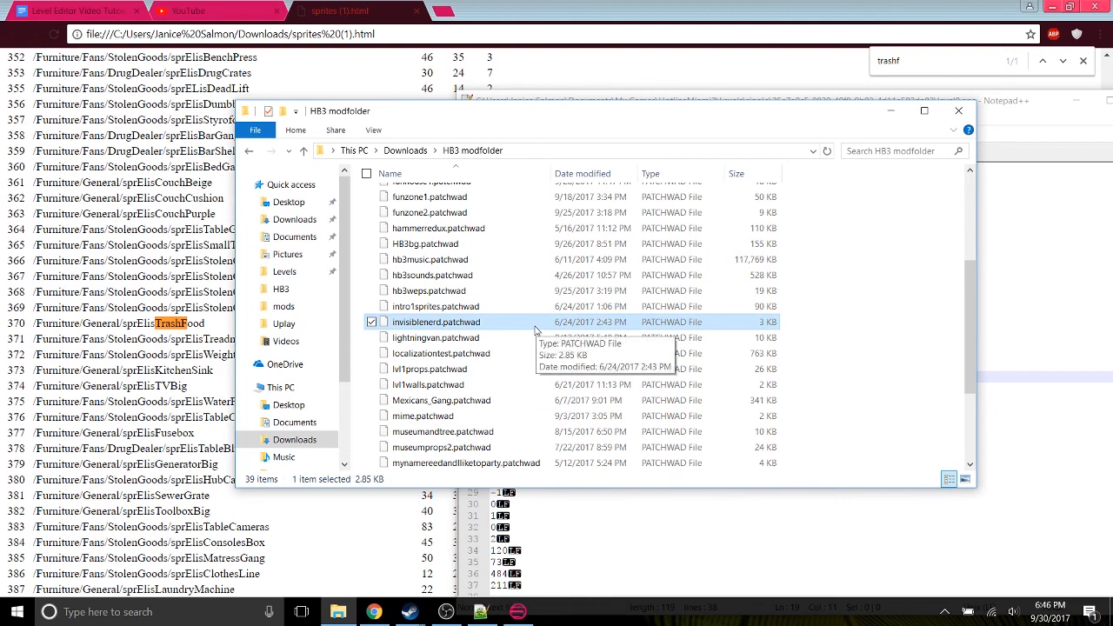
# Paste the copied invisiblenerd.patchwad into the mods folder under My Games\HotlineMiami2
pyautogui.click(303, 277)
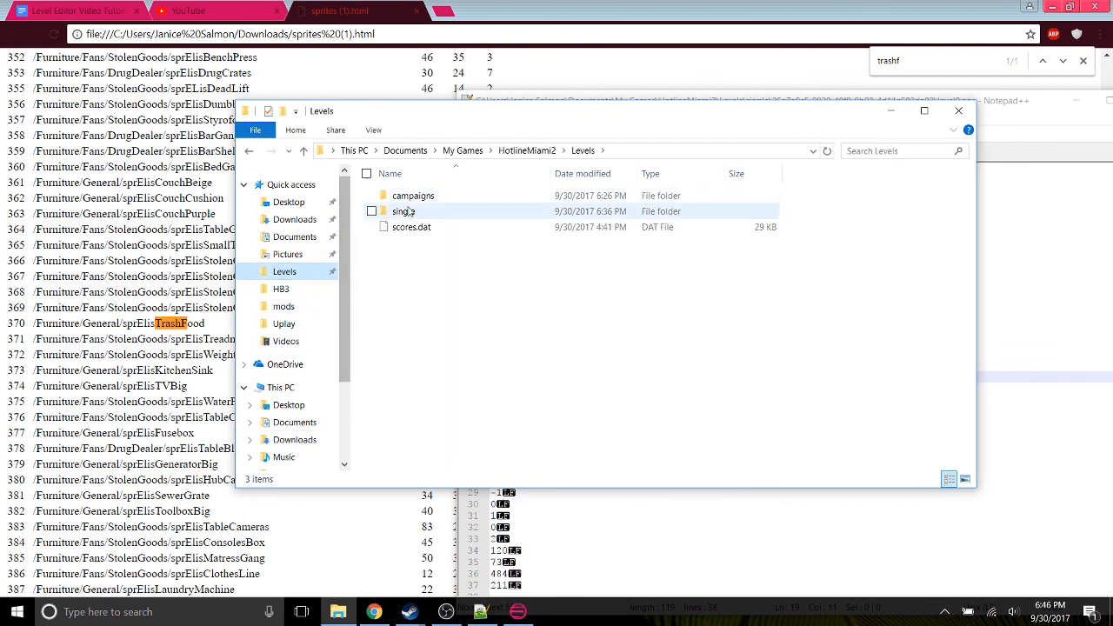
pyautogui.click(525, 149)
pyautogui.doubleClick(403, 227)
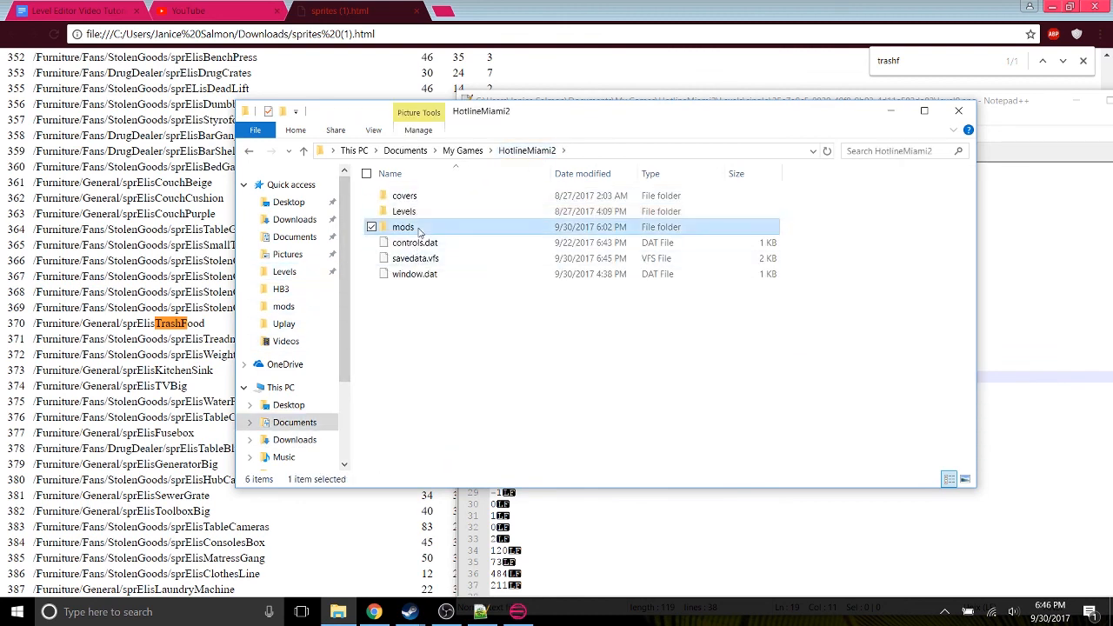
pyautogui.hotkey('ctrl', 'v')
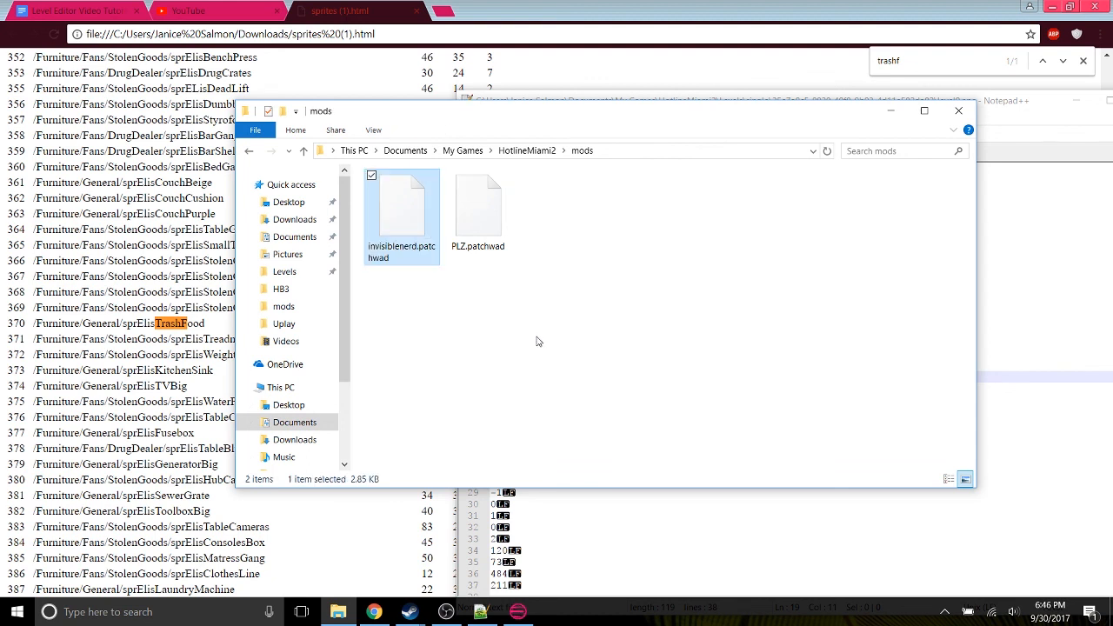
# Delete PLZ.patchwad from the mods folder and minimize the file window
pyautogui.click(489, 225)
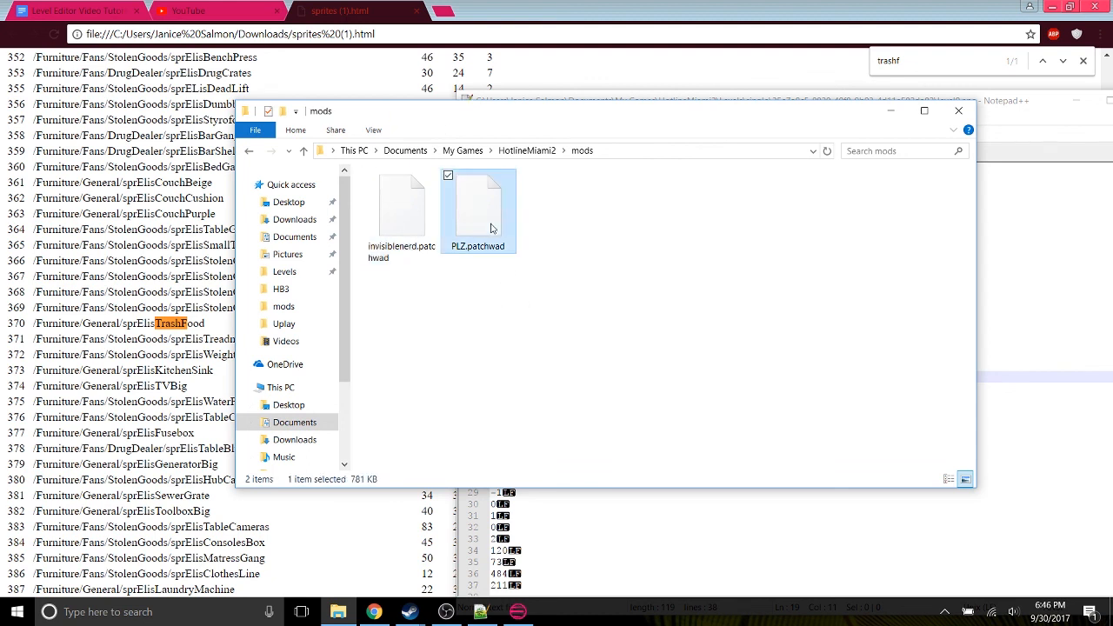
pyautogui.press('Delete')
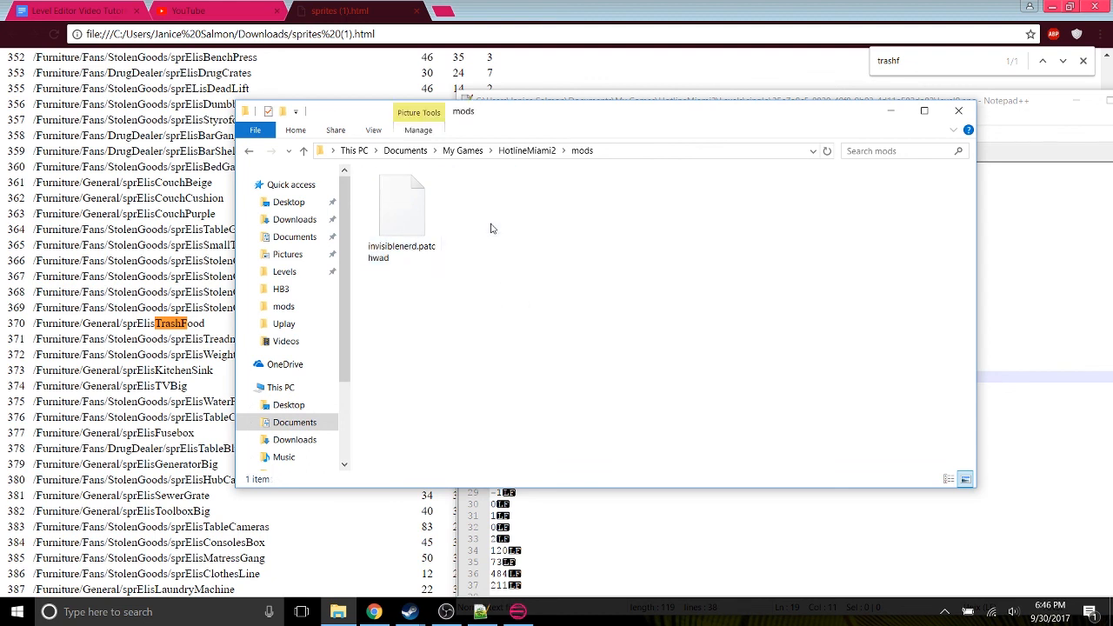
pyautogui.click(889, 113)
# Switch to Steam and open the games library
pyautogui.moveTo(410, 611)
pyautogui.click(333, 558)
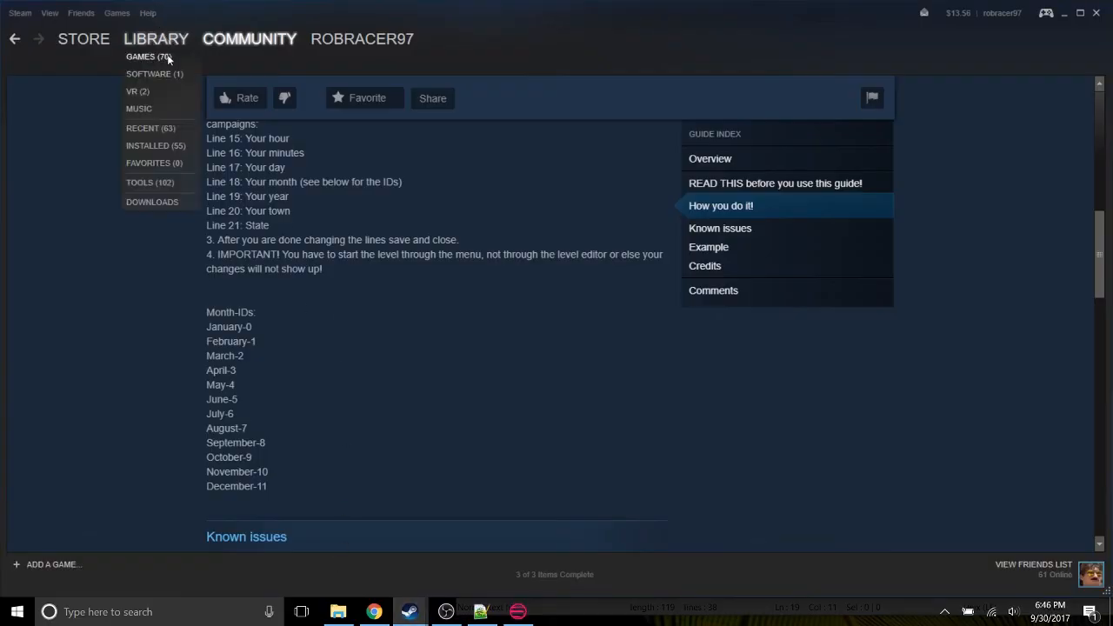
pyautogui.click(156, 38)
pyautogui.click(250, 149)
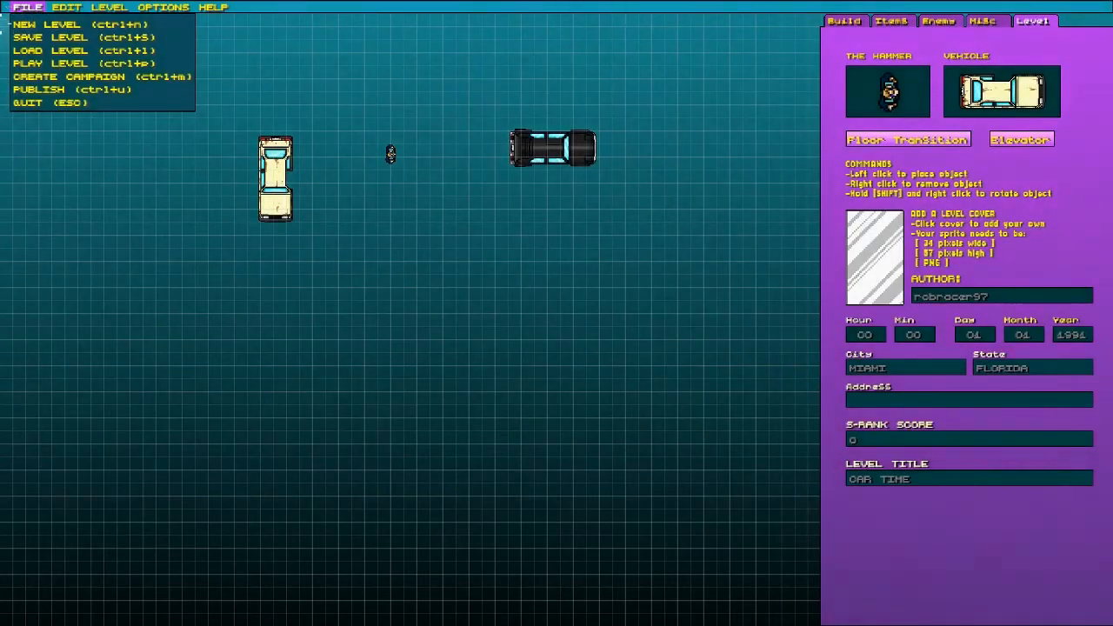
# Save the CAR TIME level in the level editor, overwriting the existing version
pyautogui.click(52, 37)
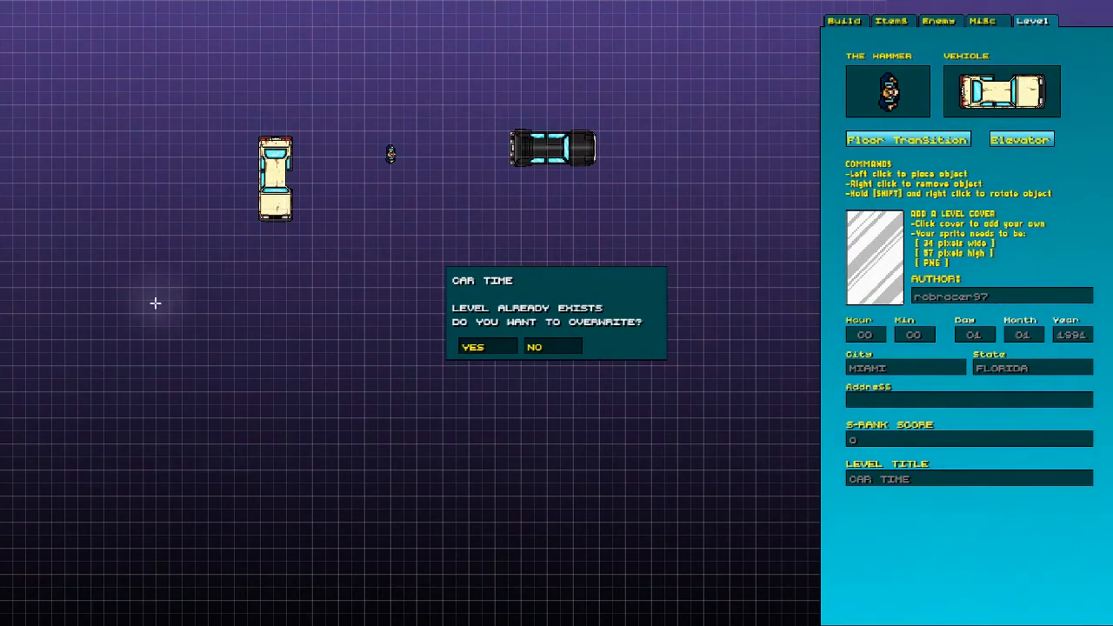
pyautogui.click(474, 347)
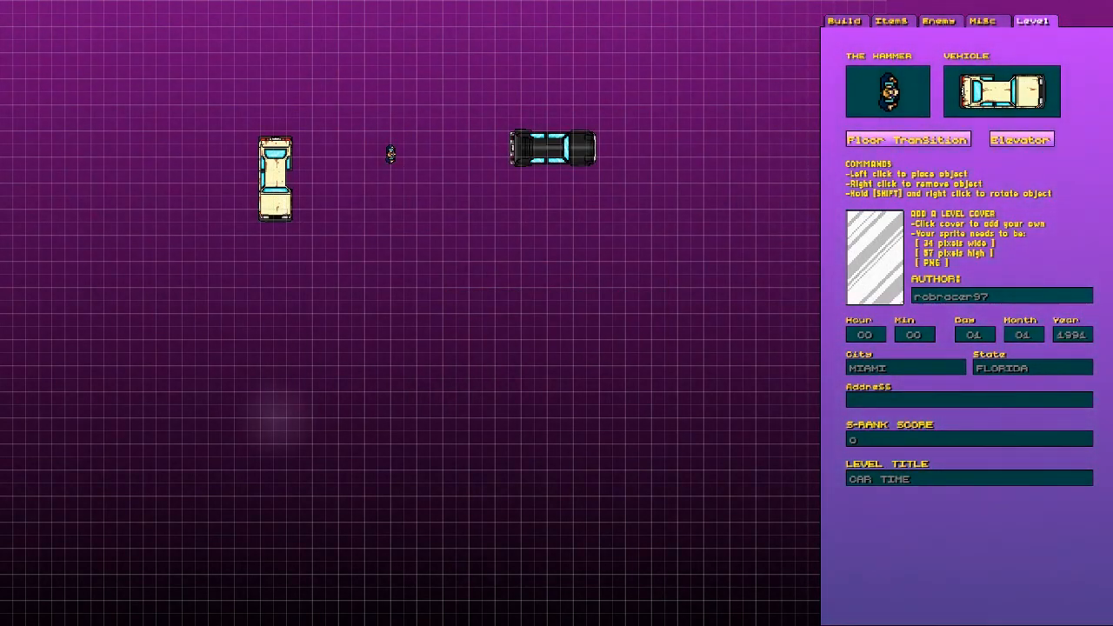
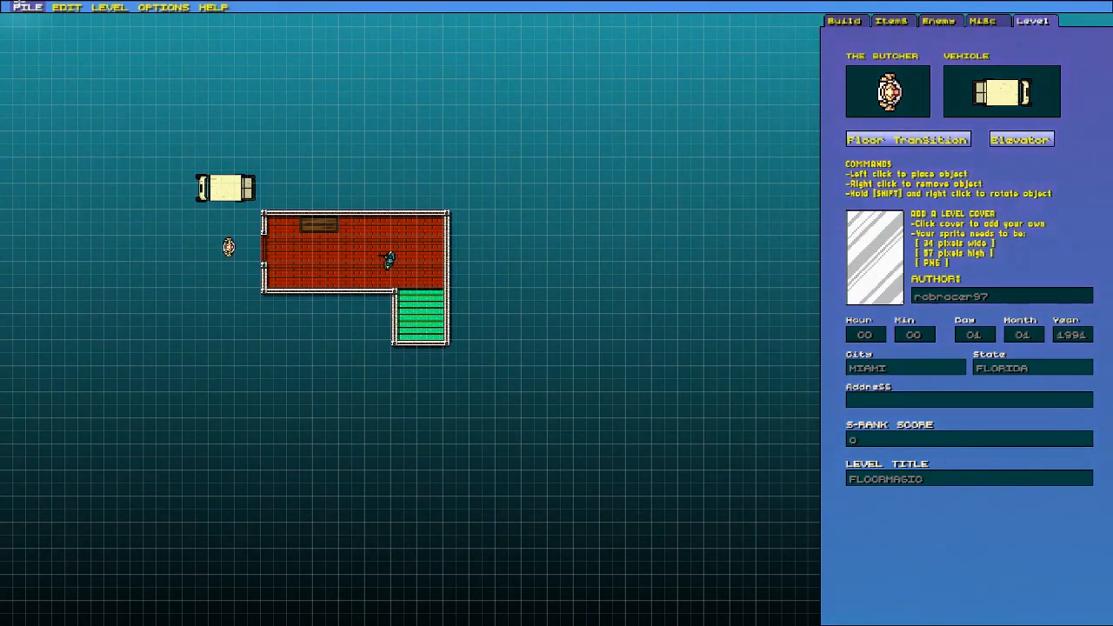
# Quit the editor from the floor magic level, discarding unsaved changes
pyautogui.click(16, 6)
pyautogui.press('Escape')
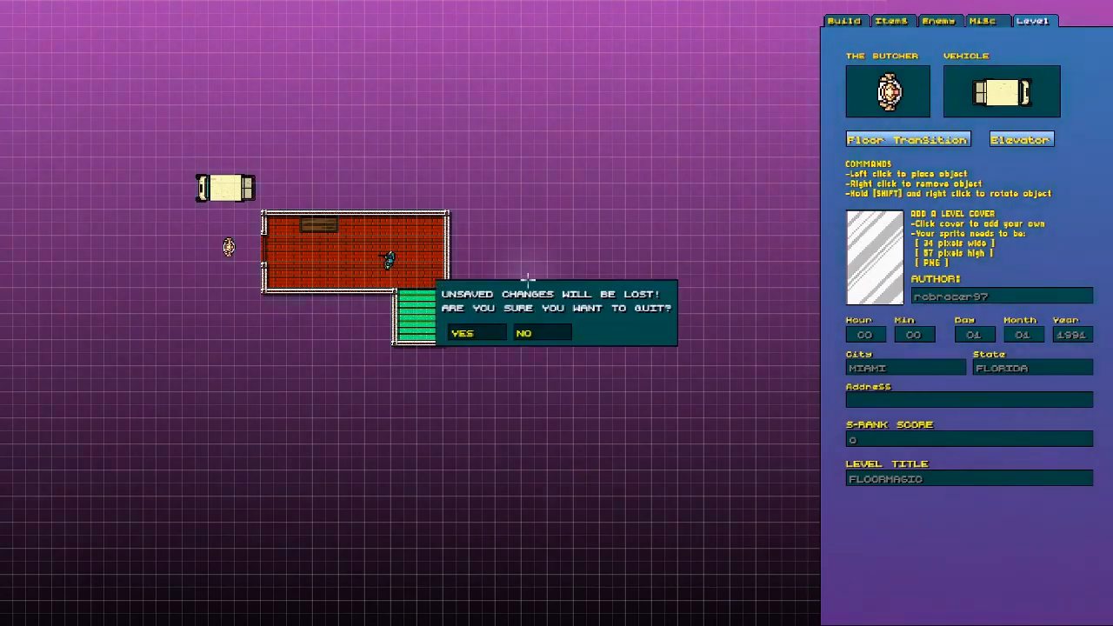
pyautogui.click(467, 329)
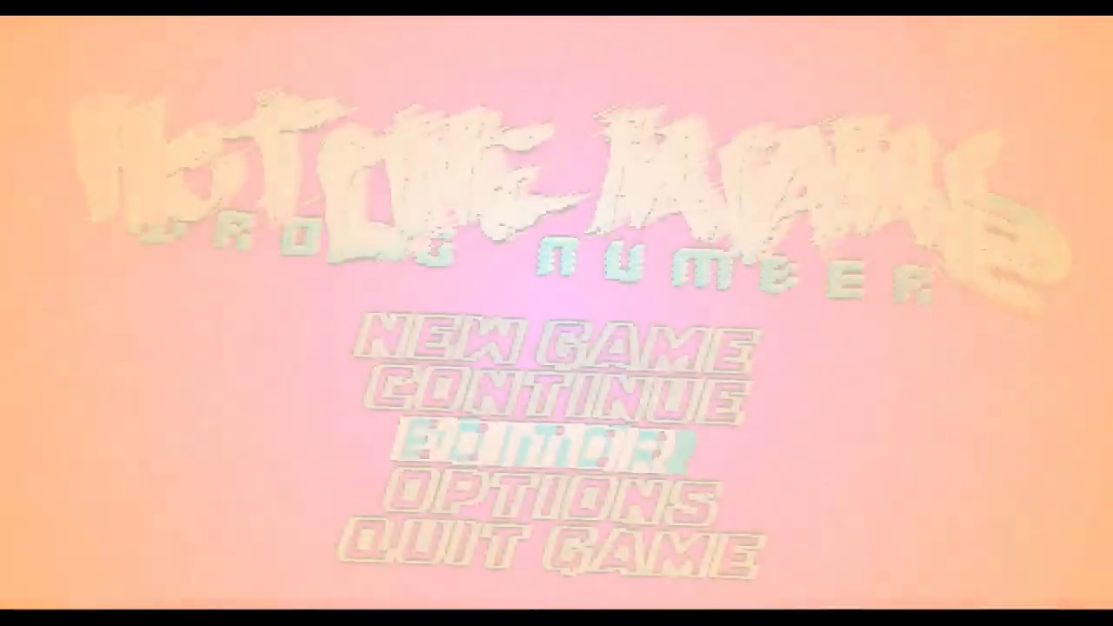
# Create a new single level named FLOOR 2 with The Butcher as the character
pyautogui.press('c')
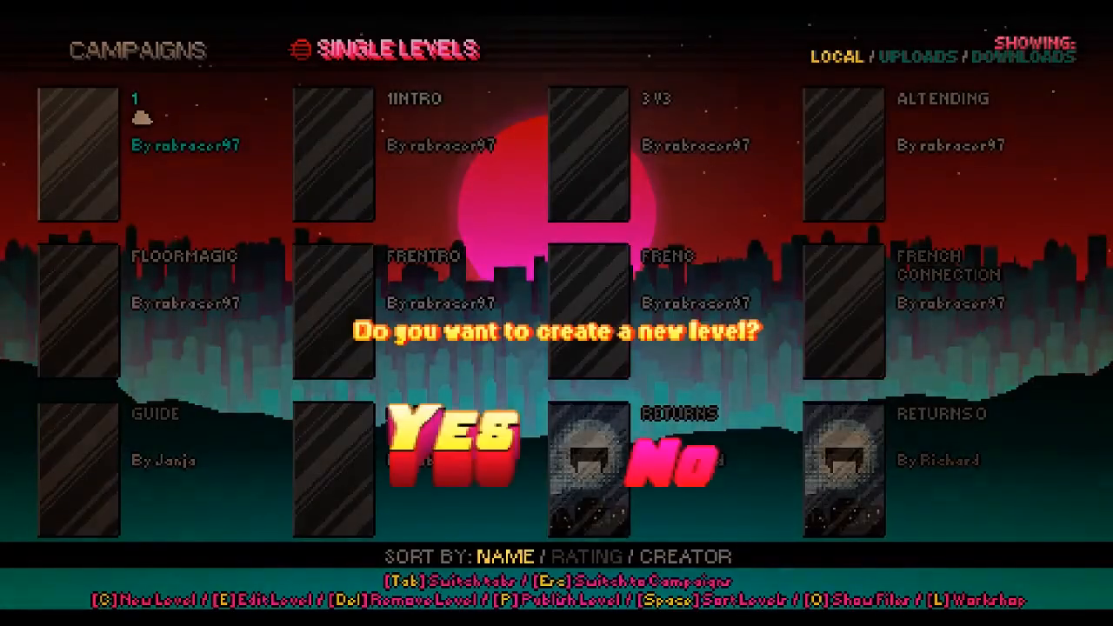
pyautogui.press('Return')
pyautogui.click(543, 224)
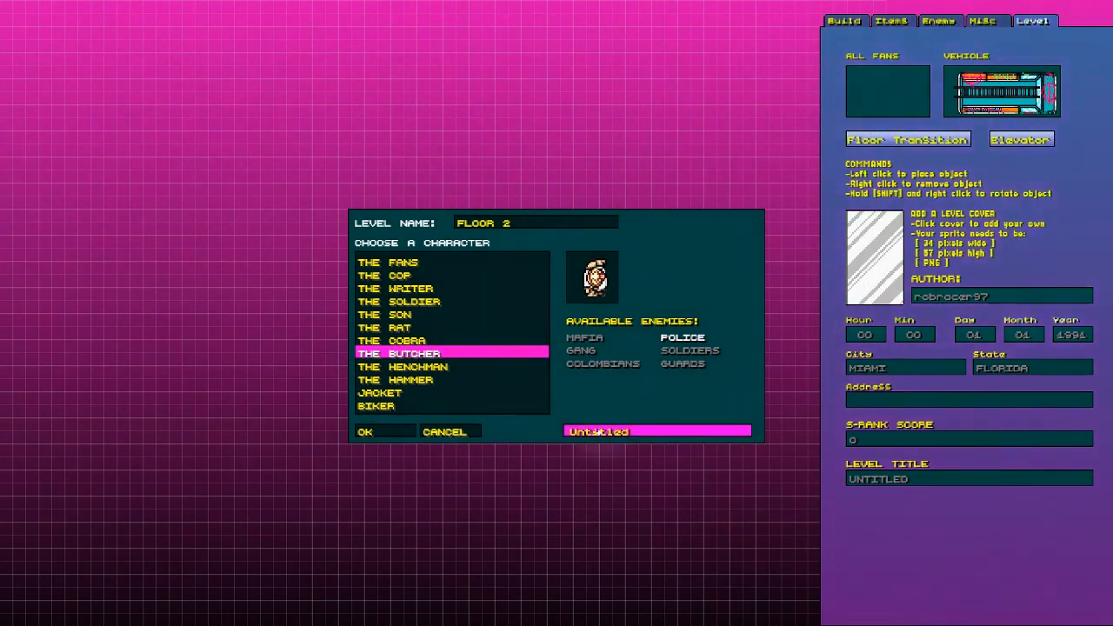
# Create the level Floor 2 with The Butcher, placing the character and an upright vehicle near the map's upper-left corner
pyautogui.click(382, 431)
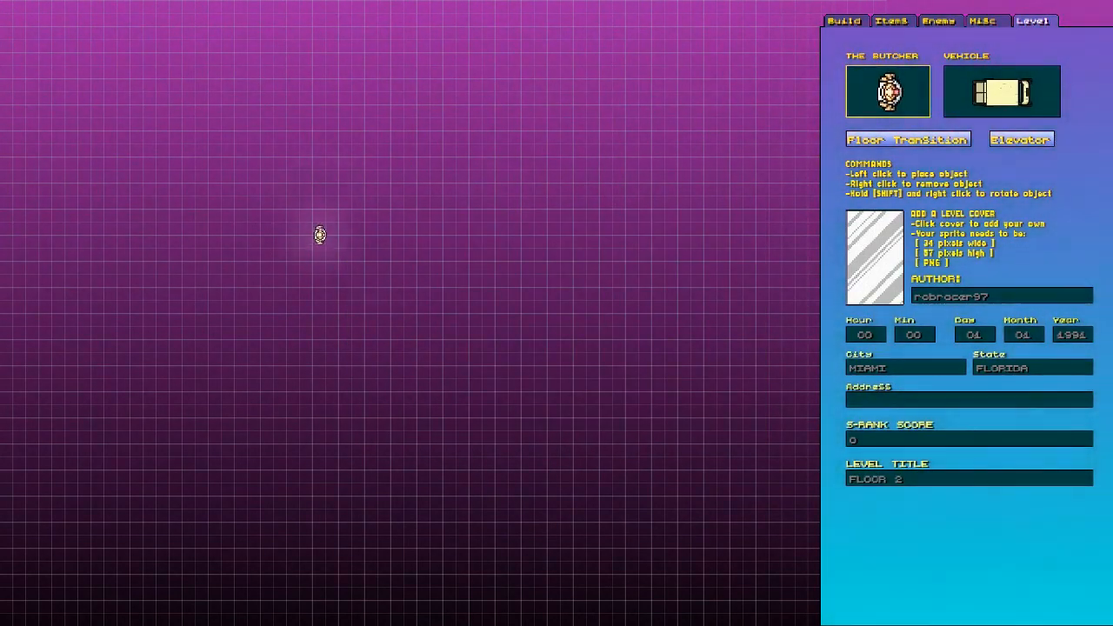
pyautogui.click(187, 180)
pyautogui.click(979, 94)
pyautogui.keyDown('shift'); pyautogui.rightClick(178, 170); pyautogui.keyUp('shift')
pyautogui.click(39, 91)
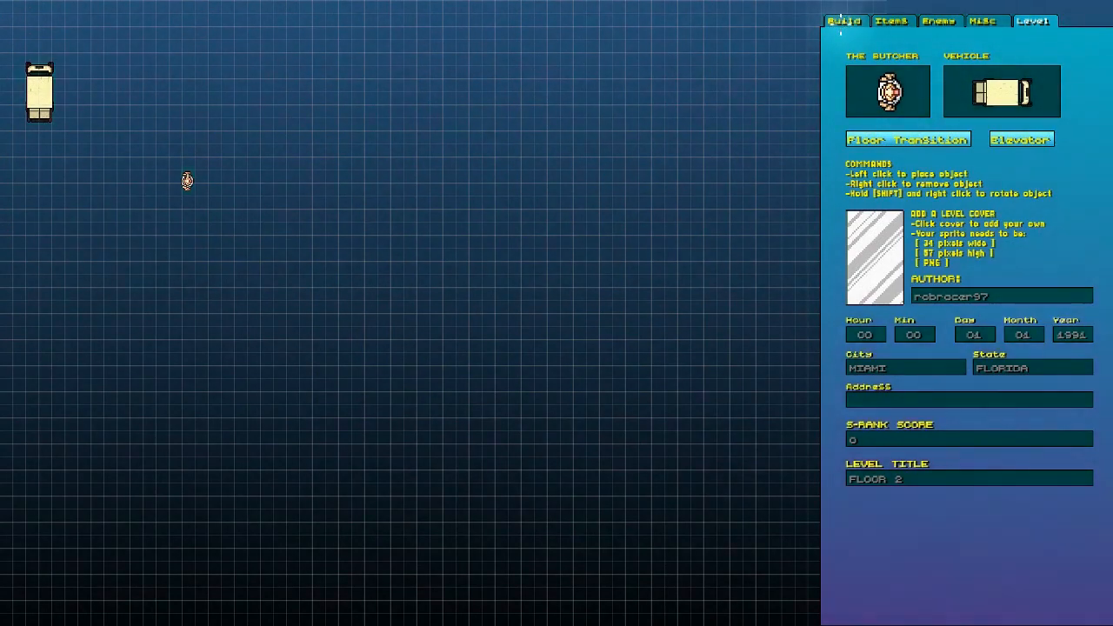
pyautogui.click(844, 20)
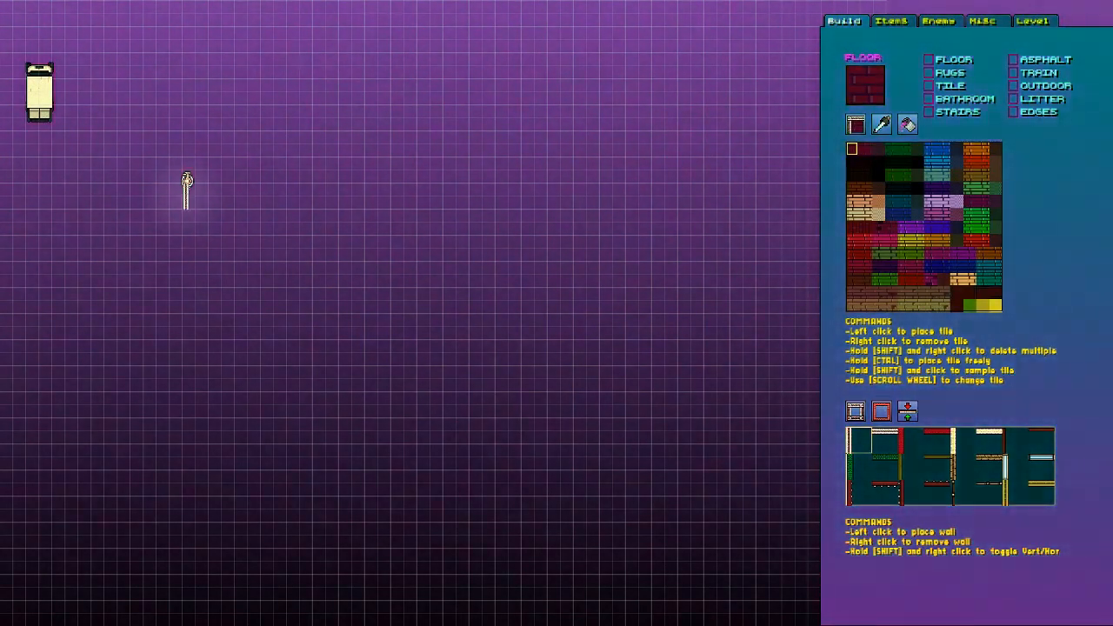
pyautogui.scroll(-1, 195, 161)
pyautogui.moveTo(222, 160); pyautogui.dragTo(326, 160)
pyautogui.moveTo(222, 211); pyautogui.dragTo(353, 212)
pyautogui.moveTo(252, 172)
pyautogui.mouseDown(button='right')
pyautogui.moveTo(231, 171)
pyautogui.moveTo(365, 174)
pyautogui.moveTo(263, 247)
pyautogui.moveTo(196, 180)
pyautogui.moveTo(341, 203)
pyautogui.moveTo(344, 248)
pyautogui.moveTo(293, 210)
pyautogui.mouseUp(button='right')
# Draw white walls forming a narrow entrance corridor, the room's long upper wall and its left wall
pyautogui.keyDown('shift'); pyautogui.rightClick(131, 117); pyautogui.keyUp('shift')
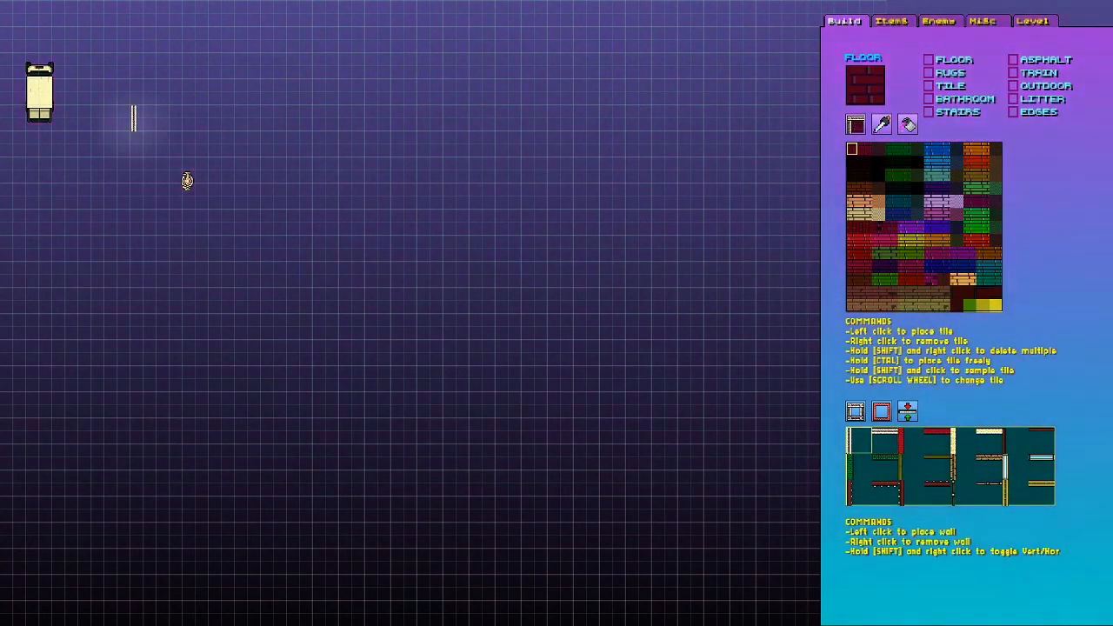
pyautogui.click(271, 116)
pyautogui.click(322, 117)
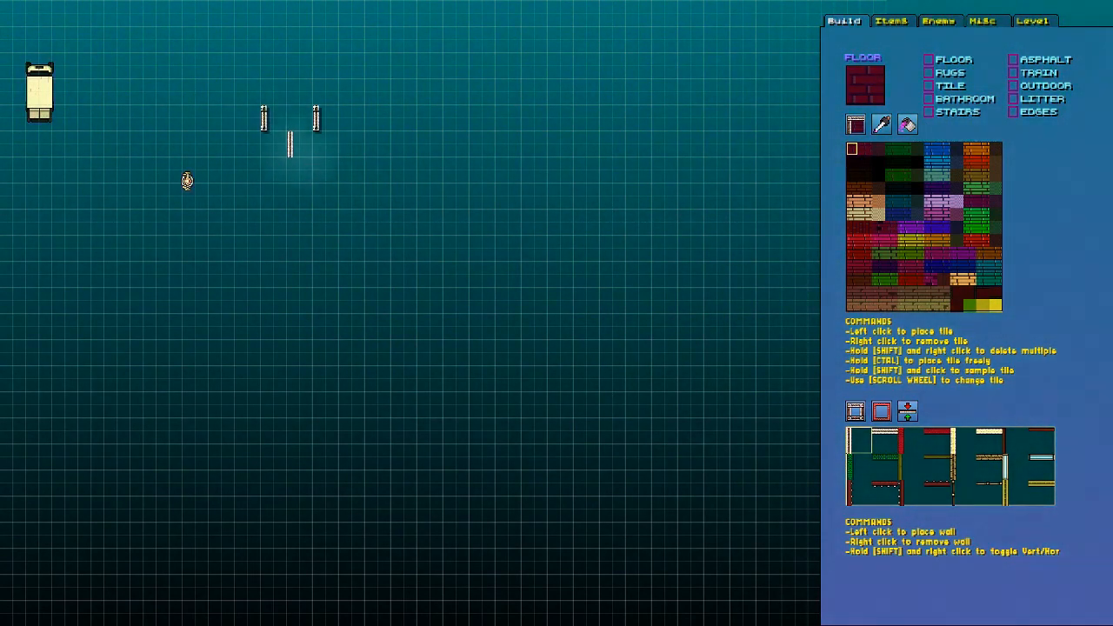
pyautogui.click(273, 144)
pyautogui.moveTo(318, 160); pyautogui.dragTo(569, 160)
pyautogui.keyDown('shift'); pyautogui.rightClick(237, 170); pyautogui.keyUp('shift')
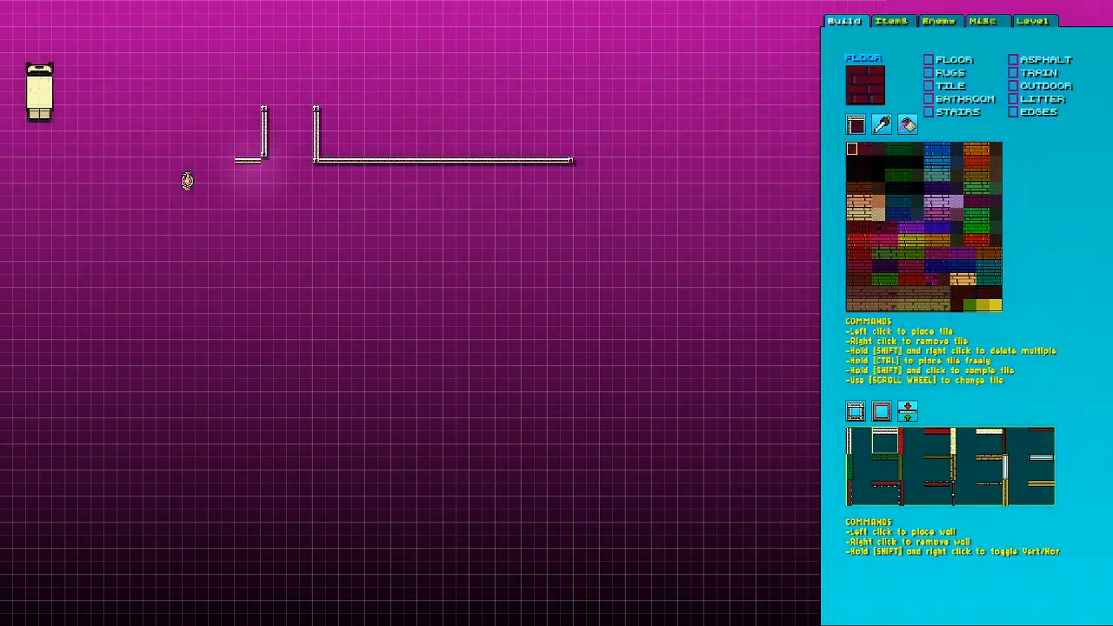
pyautogui.moveTo(238, 161); pyautogui.dragTo(237, 285)
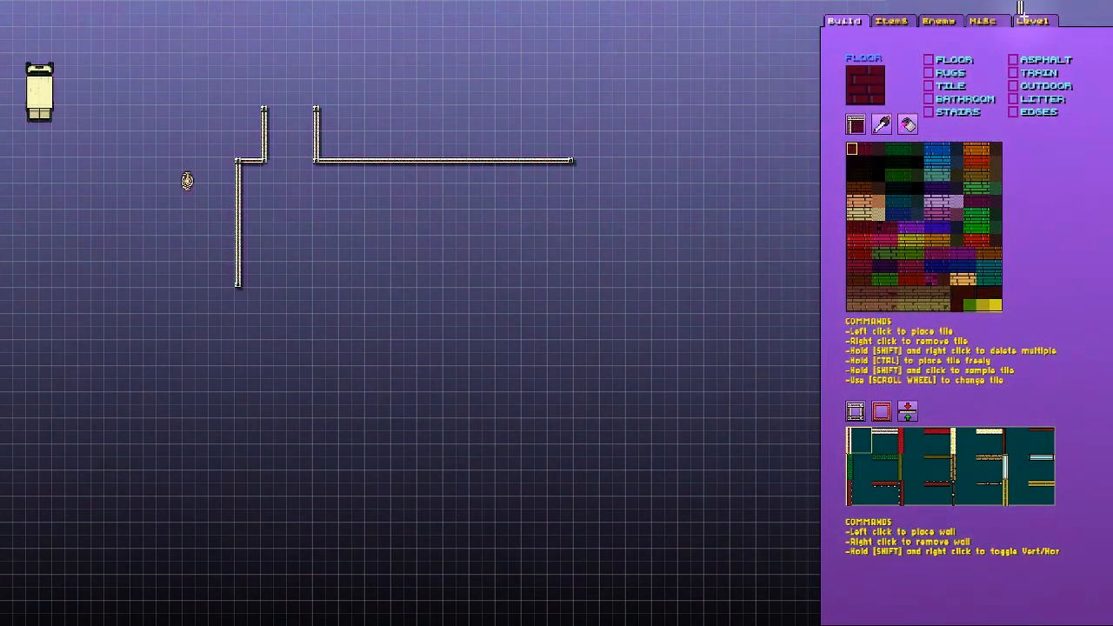
# Move The Butcher's start position into the entrance corridor between the two short vertical walls
pyautogui.click(1023, 18)
pyautogui.click(188, 158)
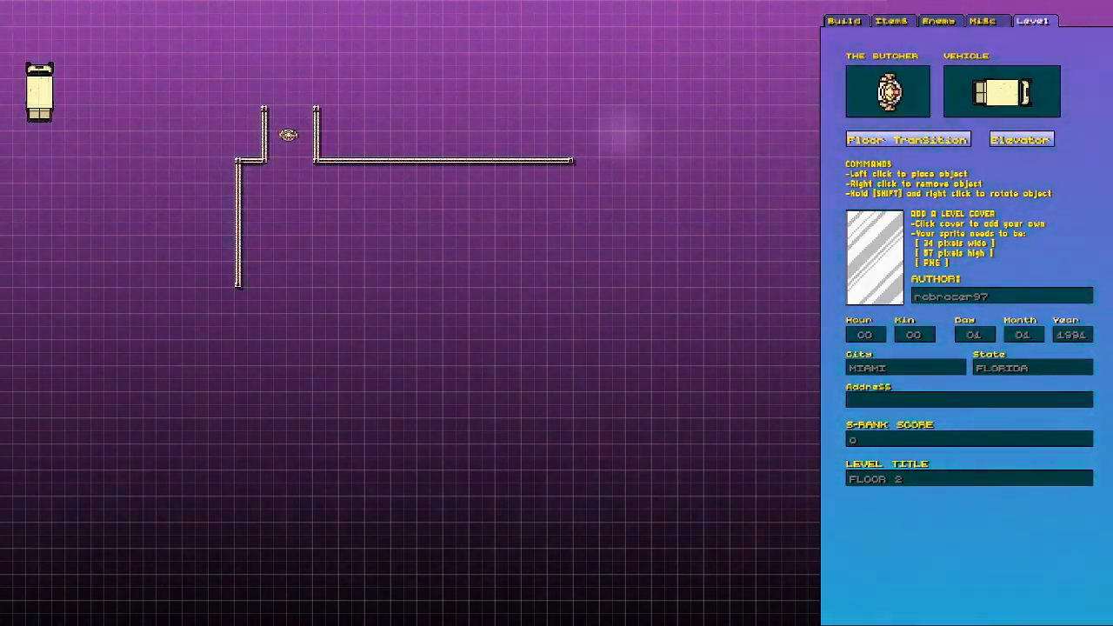
pyautogui.click(288, 135)
# Add a horizontal inner wall and close the room with a right wall and a long lower wall
pyautogui.click(833, 21)
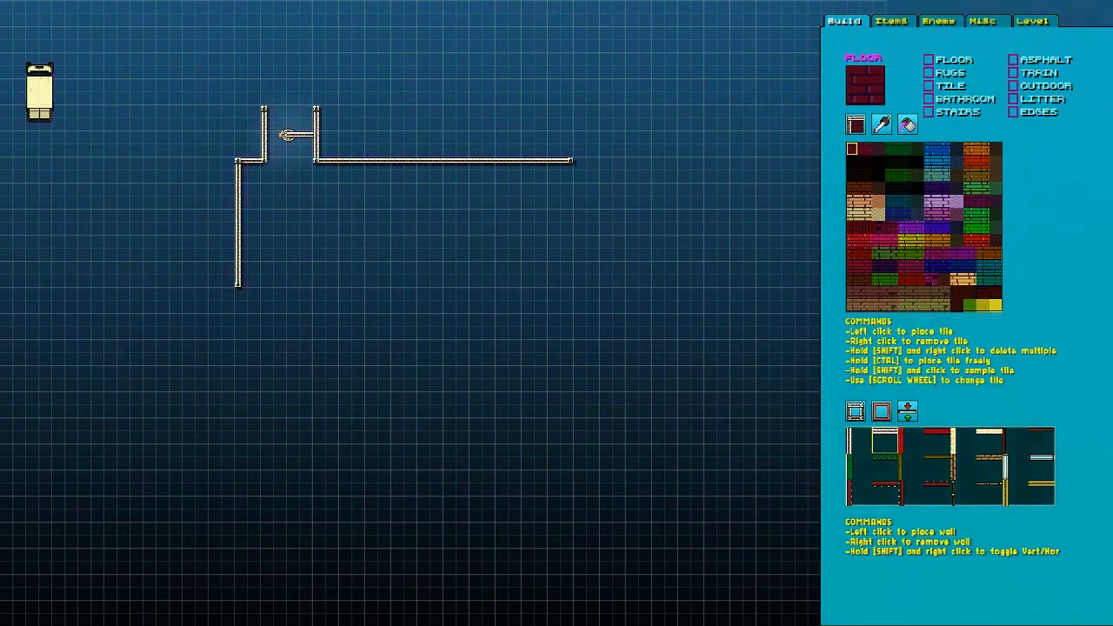
pyautogui.moveTo(313, 239); pyautogui.dragTo(484, 245)
pyautogui.keyDown('shift'); pyautogui.rightClick(578, 193); pyautogui.keyUp('shift')
pyautogui.moveTo(580, 167); pyautogui.dragTo(580, 268)
pyautogui.keyDown('shift'); pyautogui.rightClick(248, 276); pyautogui.keyUp('shift')
pyautogui.moveTo(248, 274); pyautogui.dragTo(596, 264)
# Place a Random police enemy with a baton at the room's right end and save the level
pyautogui.click(940, 21)
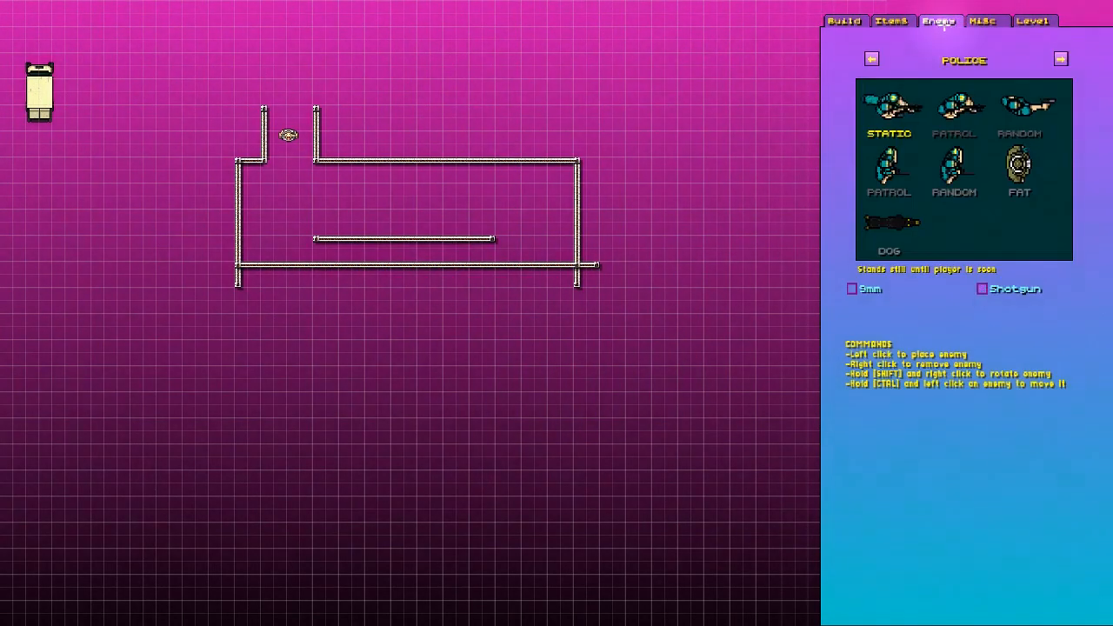
pyautogui.click(953, 167)
pyautogui.click(522, 209)
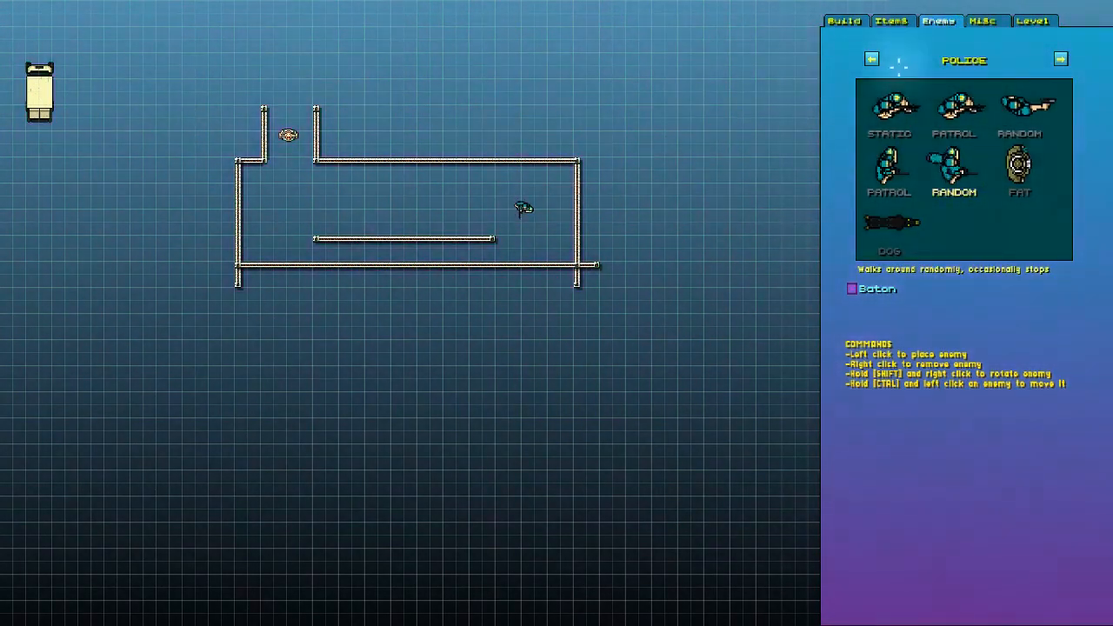
pyautogui.click(27, 7)
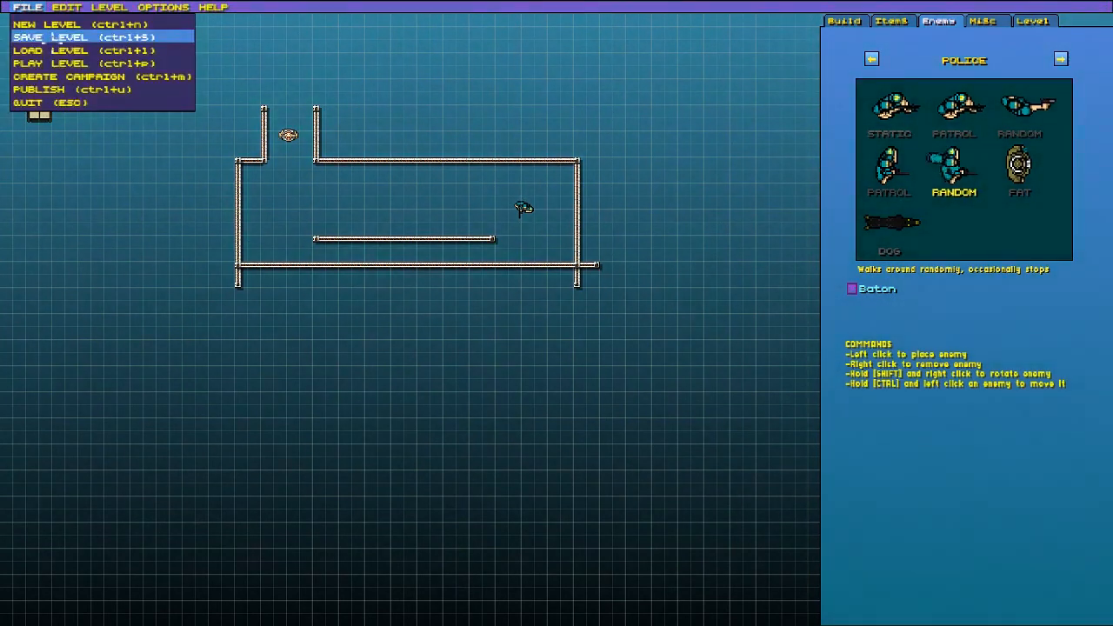
pyautogui.click(52, 37)
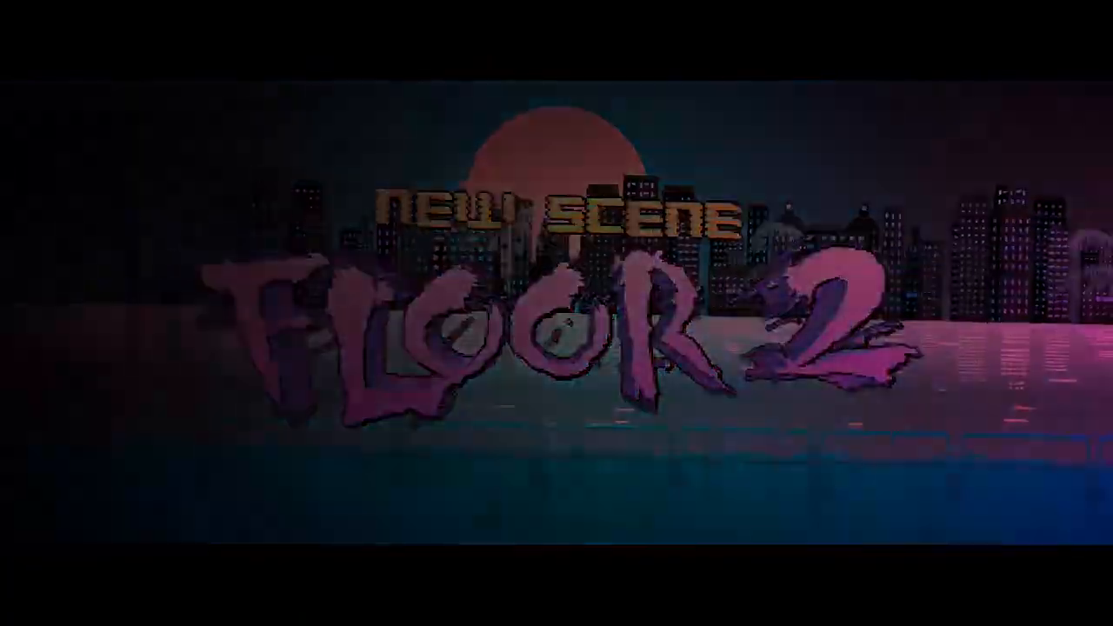
# Play-test Floor 2 by killing the police enemy and walking back towards the car, and exit the test
pyautogui.press('s')
pyautogui.press('d')
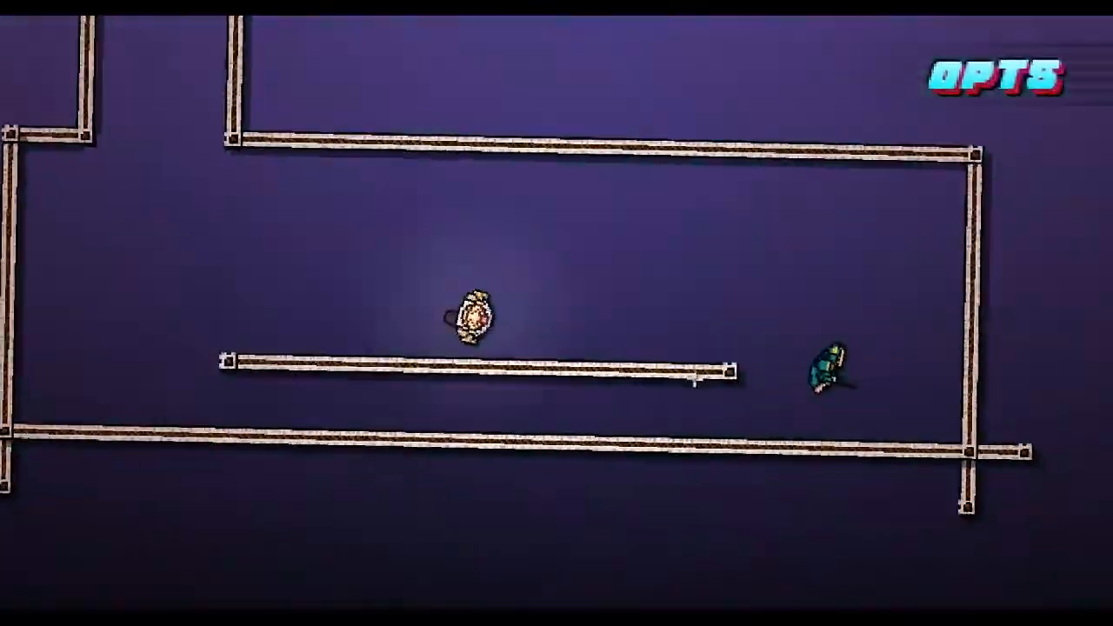
pyautogui.click(693, 359)
pyautogui.press('space')
pyautogui.press('a')
pyautogui.press('w')
pyautogui.press('a')
pyautogui.press('w')
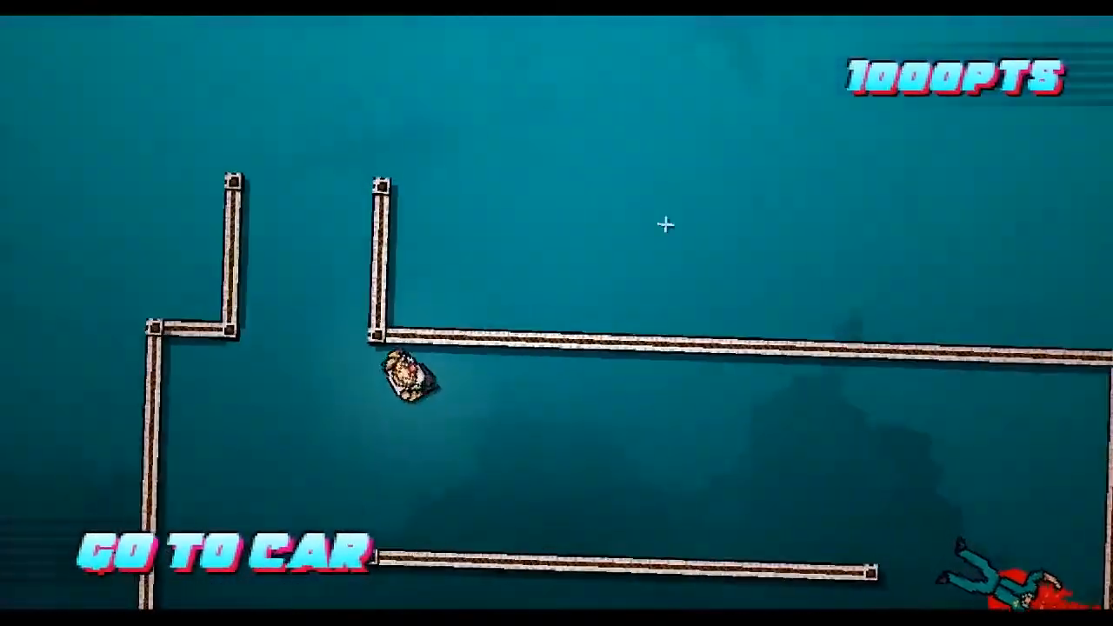
pyautogui.press('w')
pyautogui.press('a')
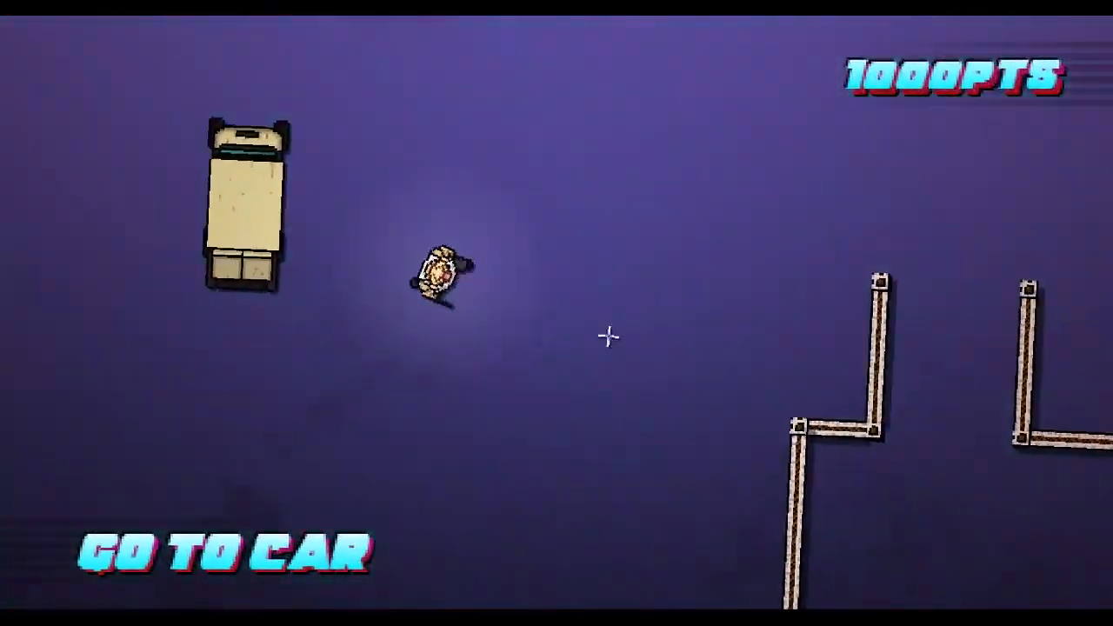
pyautogui.press('Escape')
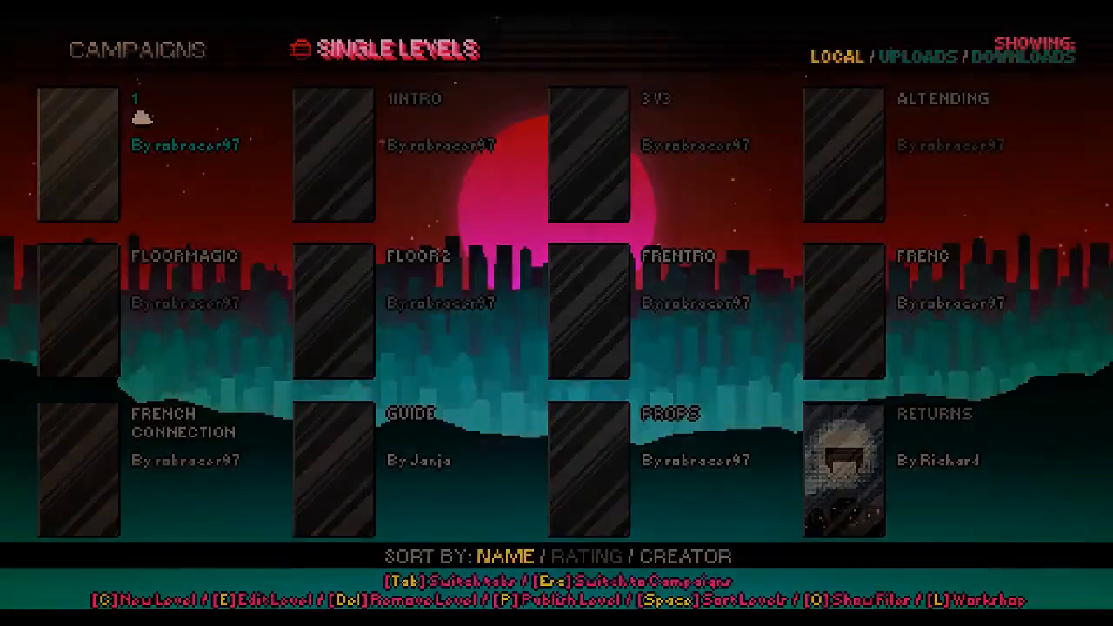
# Open the single level FLOORMAGIC for editing
pyautogui.press('Down')
pyautogui.press('Right')
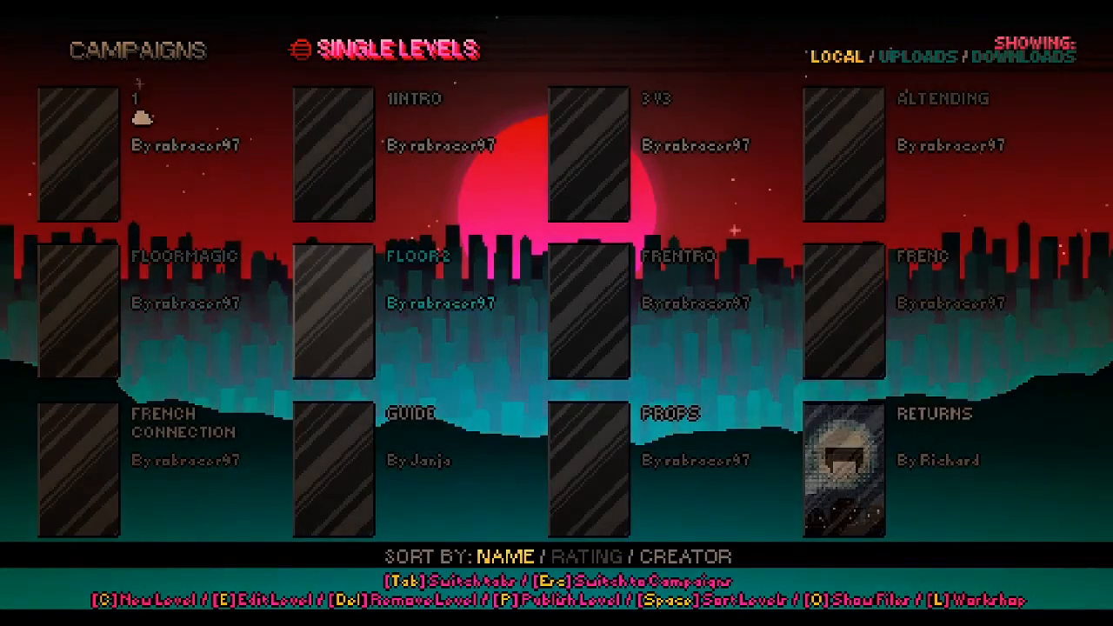
pyautogui.press('Left')
pyautogui.press('e')
pyautogui.press('Return')
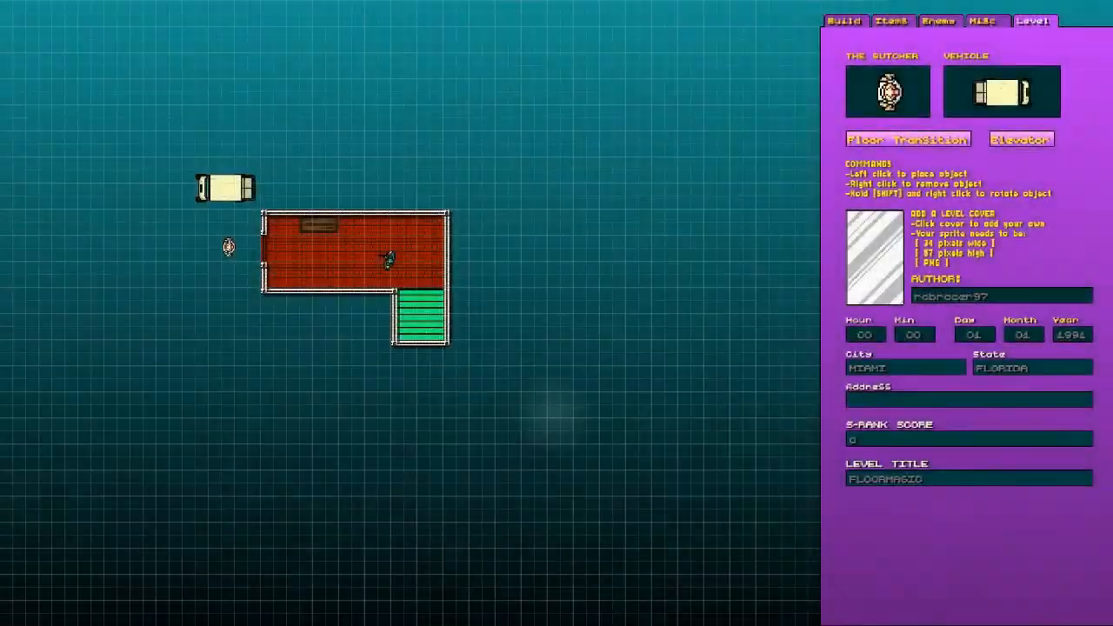
# Set the level title to FLOOR1 and save the level, overwriting the existing one
pyautogui.click(926, 476)
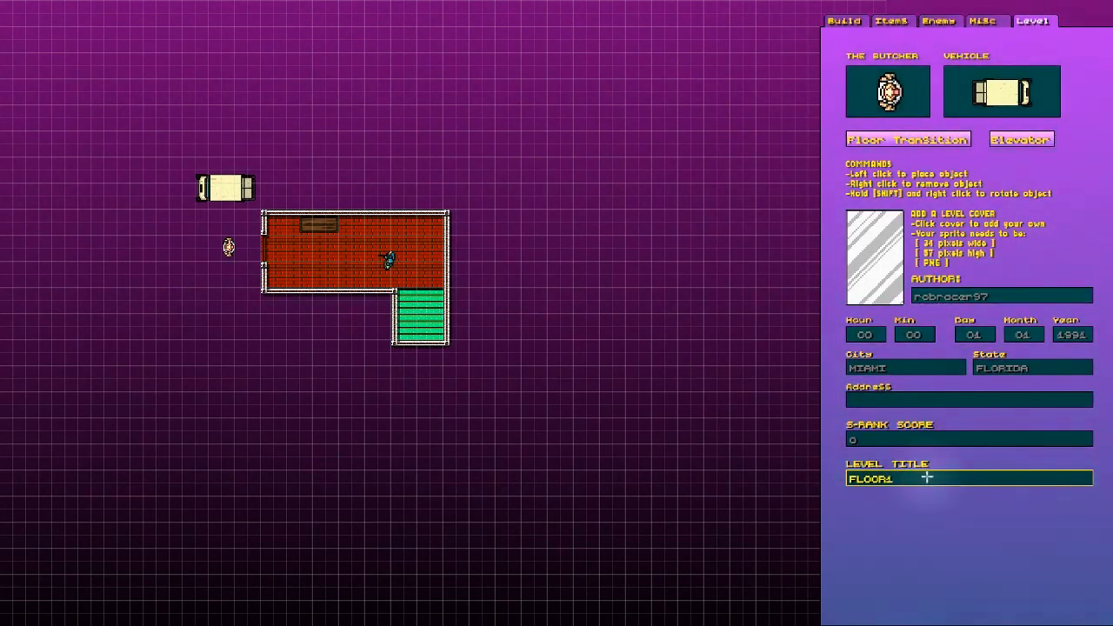
pyautogui.click(27, 7)
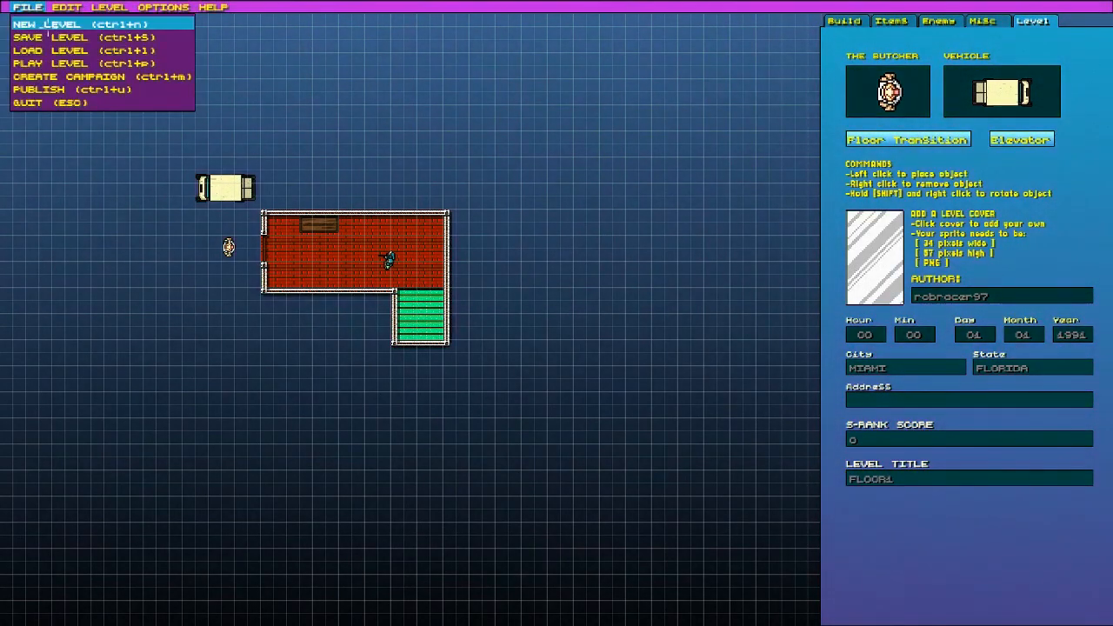
pyautogui.click(57, 37)
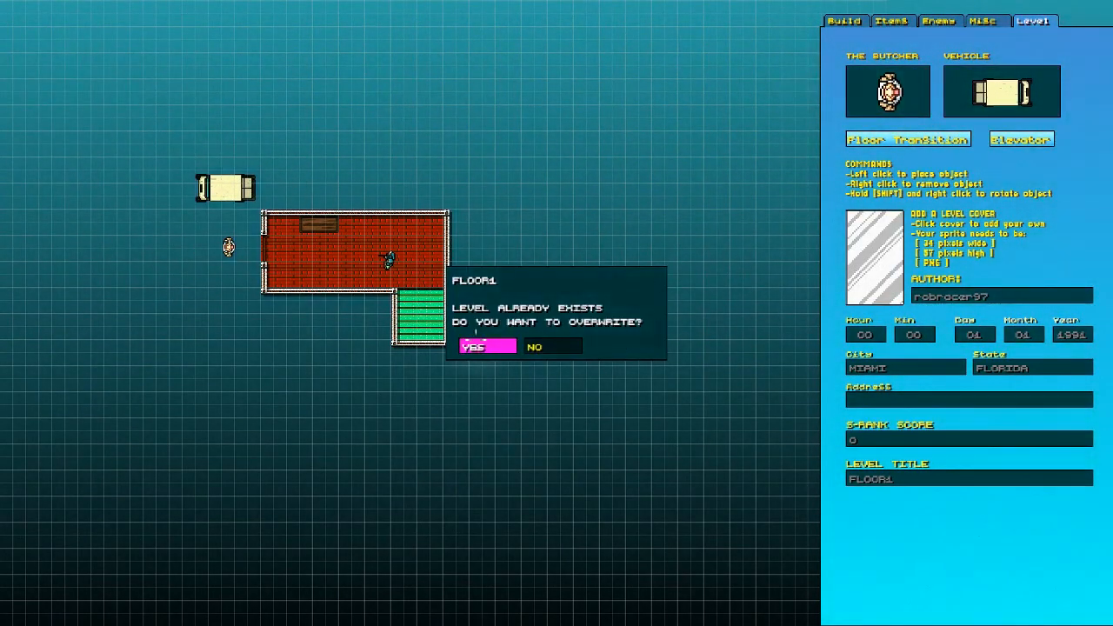
pyautogui.click(477, 345)
# Add a second floor to the FLOOR1 level and save it
pyautogui.click(110, 5)
pyautogui.click(111, 22)
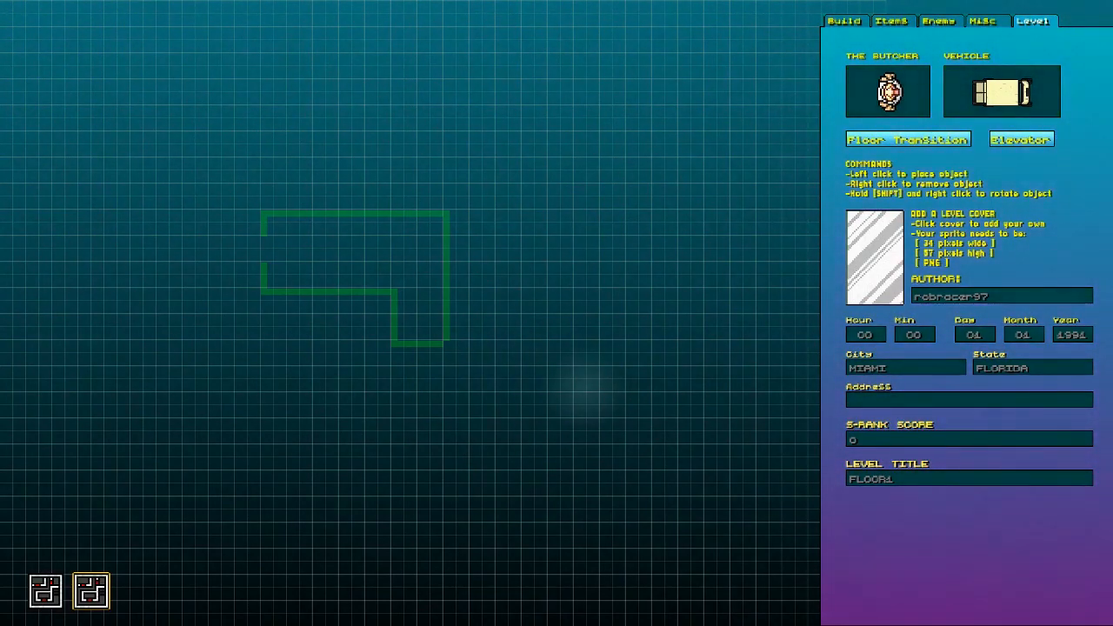
pyautogui.click(26, 7)
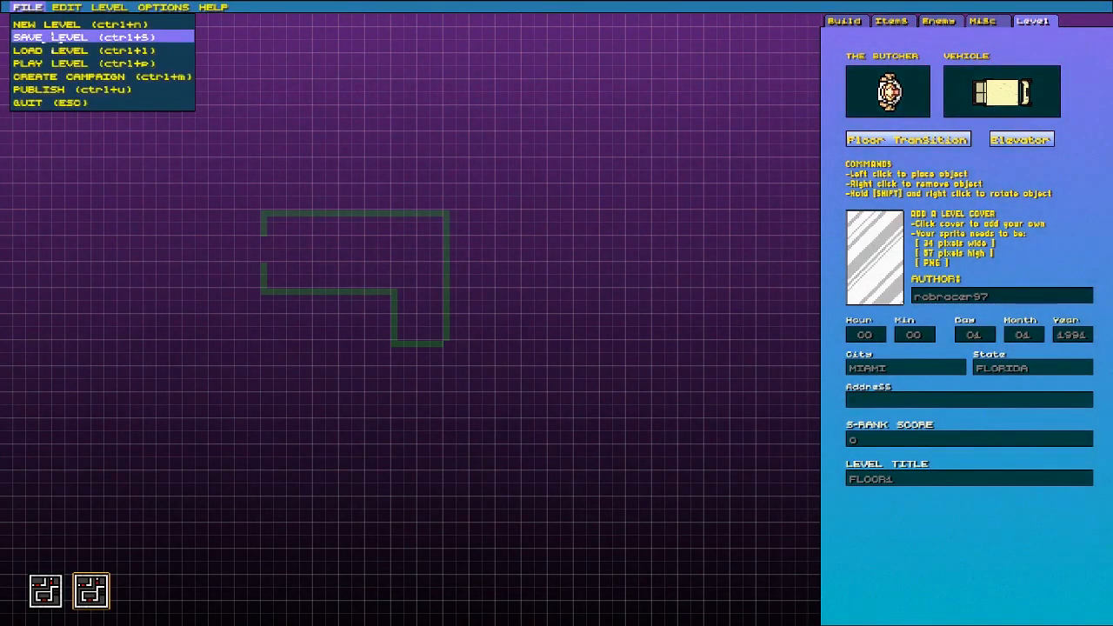
pyautogui.click(55, 36)
# Quit the level editor and exit the game to the desktop
pyautogui.press('Escape')
pyautogui.click(471, 331)
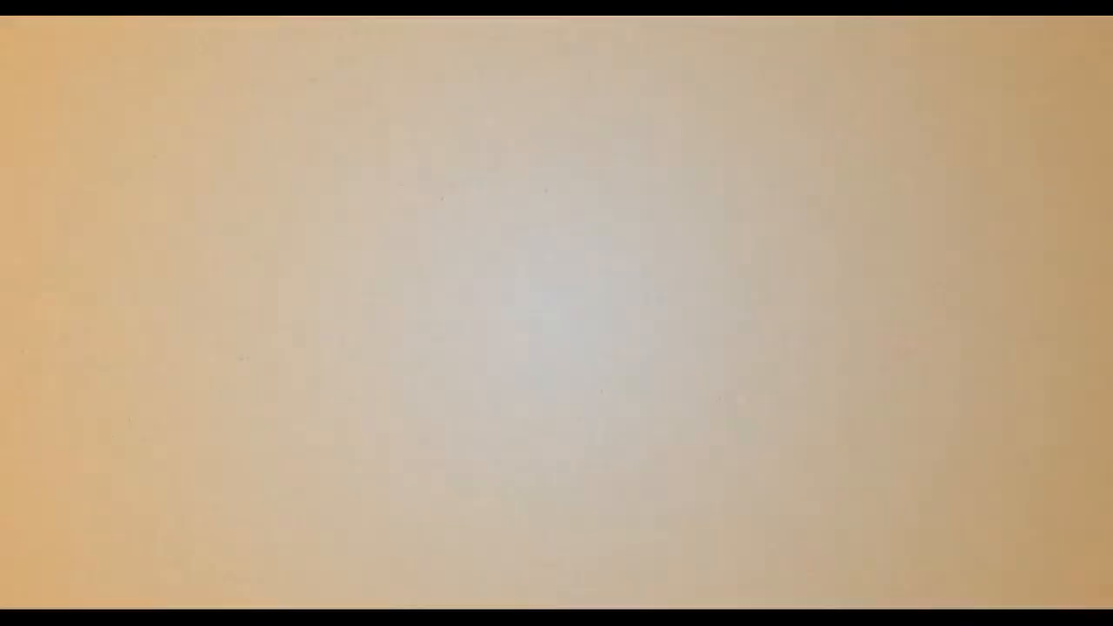
pyautogui.press('Return')
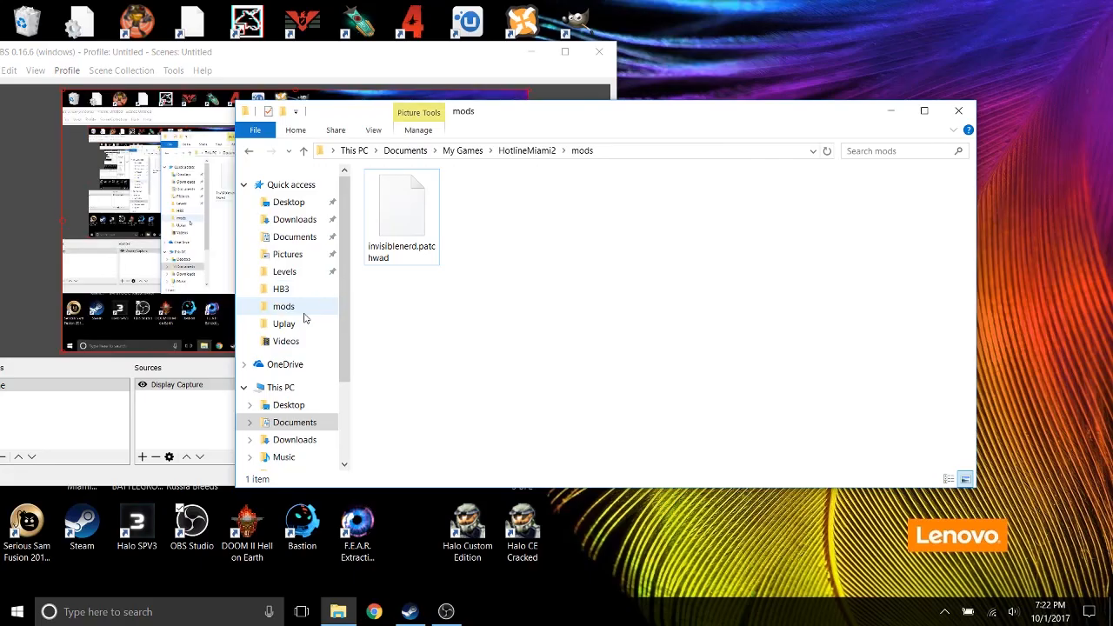
# In File Explorer, go to the single folder inside HotlineMiami2's Levels folder
pyautogui.click(284, 306)
pyautogui.click(527, 151)
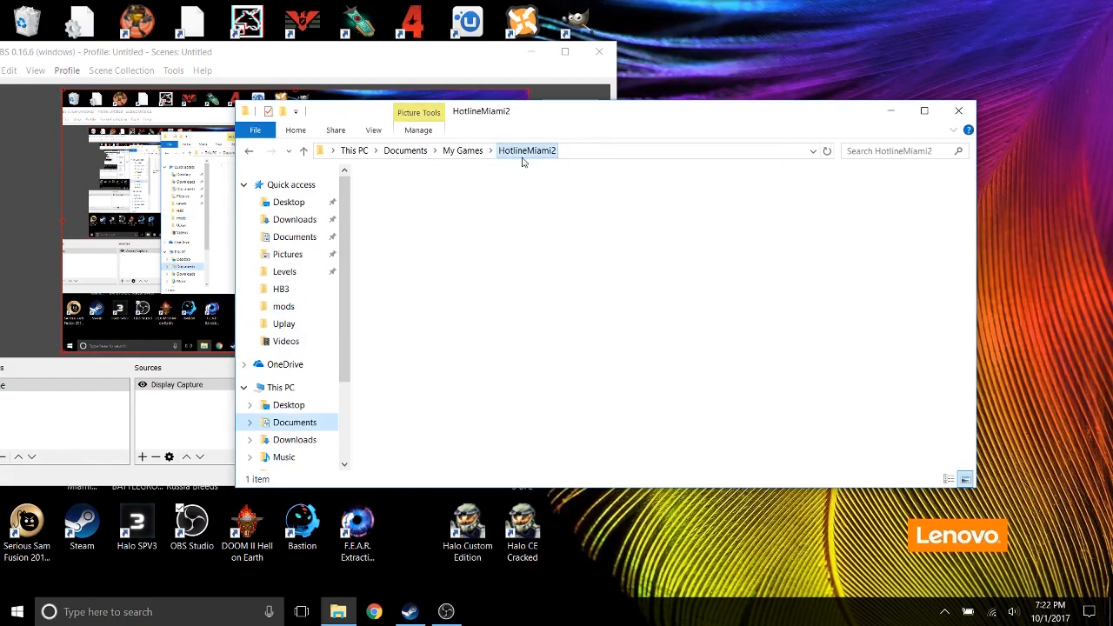
pyautogui.moveTo(614, 122); pyautogui.dragTo(713, 77)
pyautogui.click(531, 174)
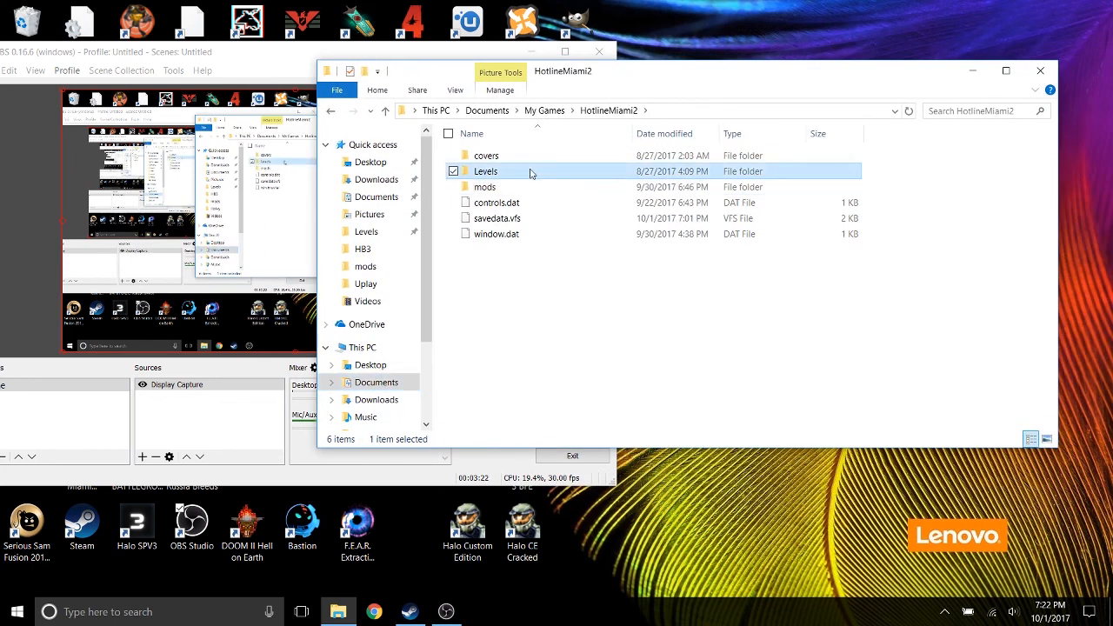
pyautogui.doubleClick(531, 172)
pyautogui.doubleClick(529, 172)
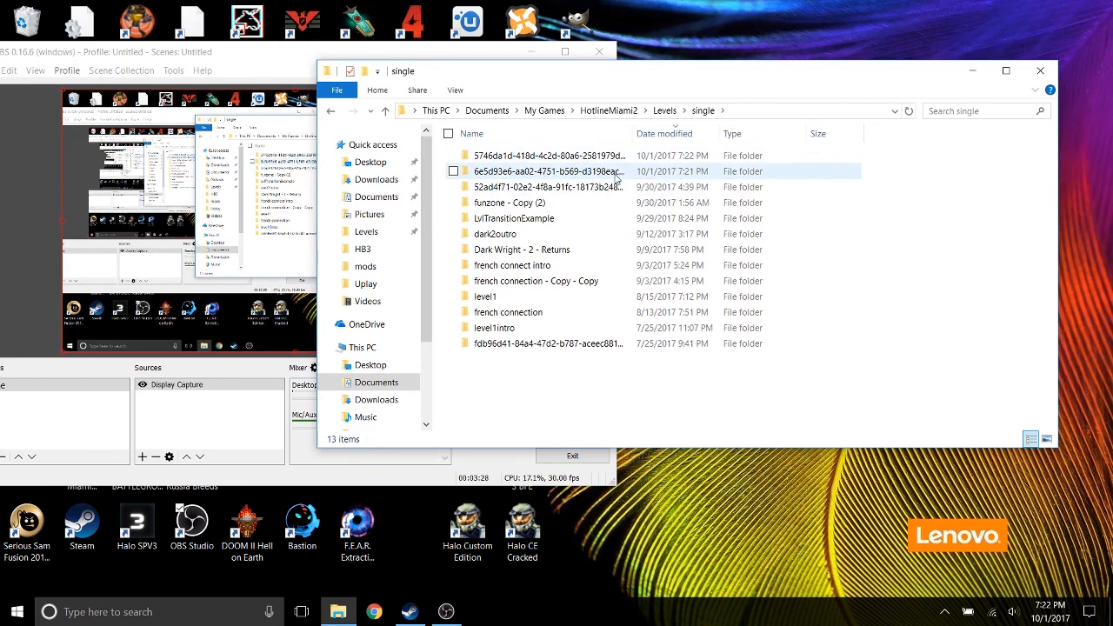
# Check which level the newest folder contains by viewing its level.hlm in Notepad++, and close the file
pyautogui.doubleClick(521, 156)
pyautogui.rightClick(546, 158)
pyautogui.press('Escape')
pyautogui.click(581, 155)
pyautogui.rightClick(580, 155)
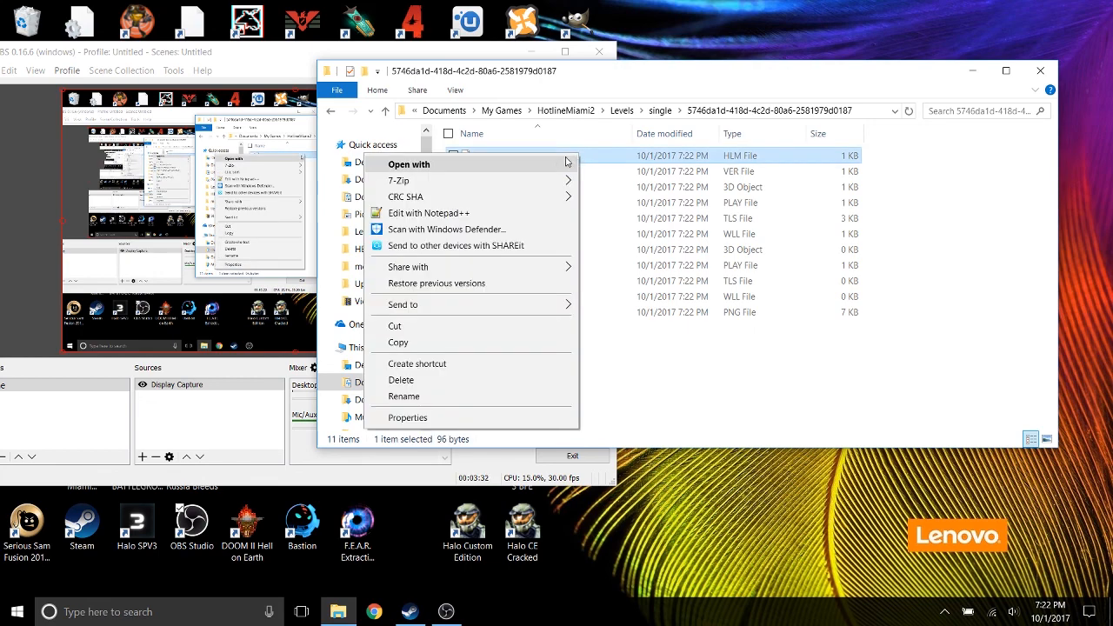
pyautogui.click(453, 214)
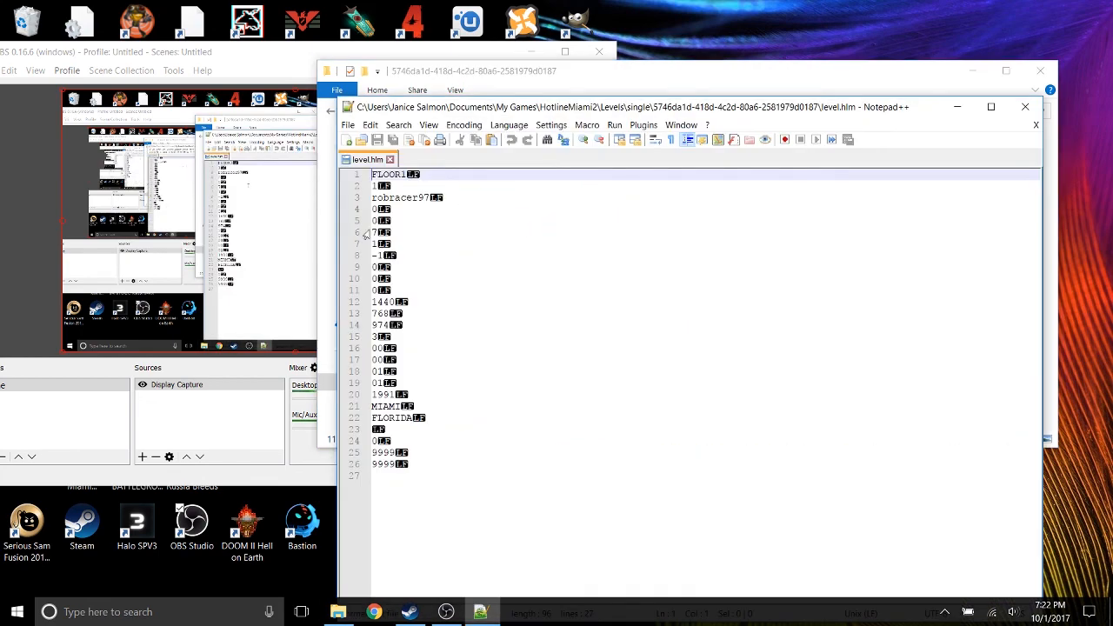
pyautogui.click(1025, 106)
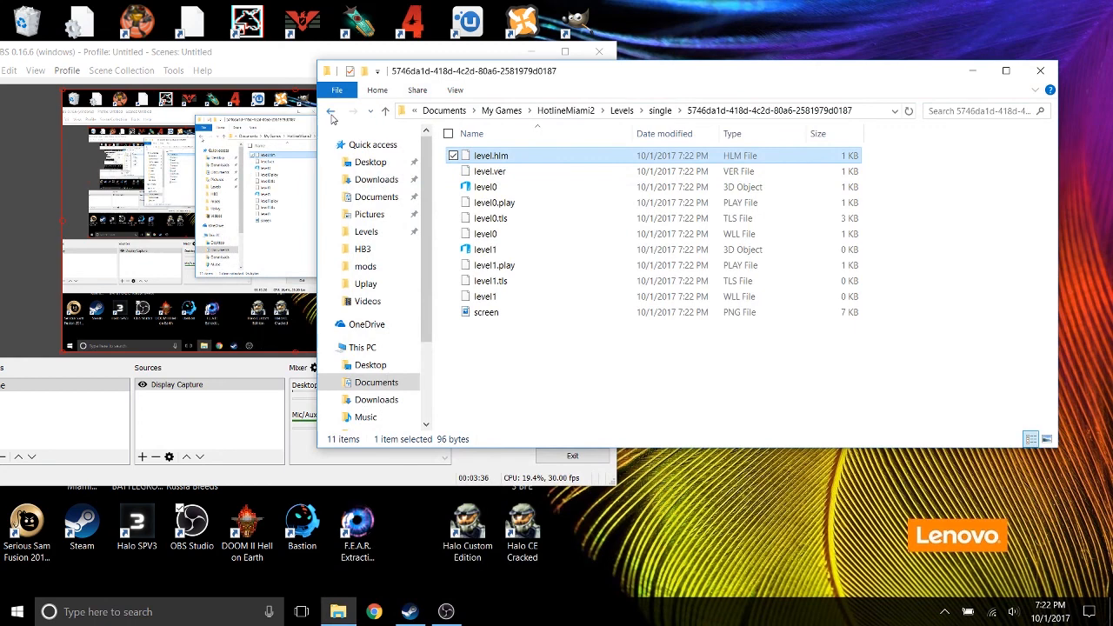
# Return to the single folder and rename the newest level folder to floor 1
pyautogui.click(330, 111)
pyautogui.rightClick(543, 160)
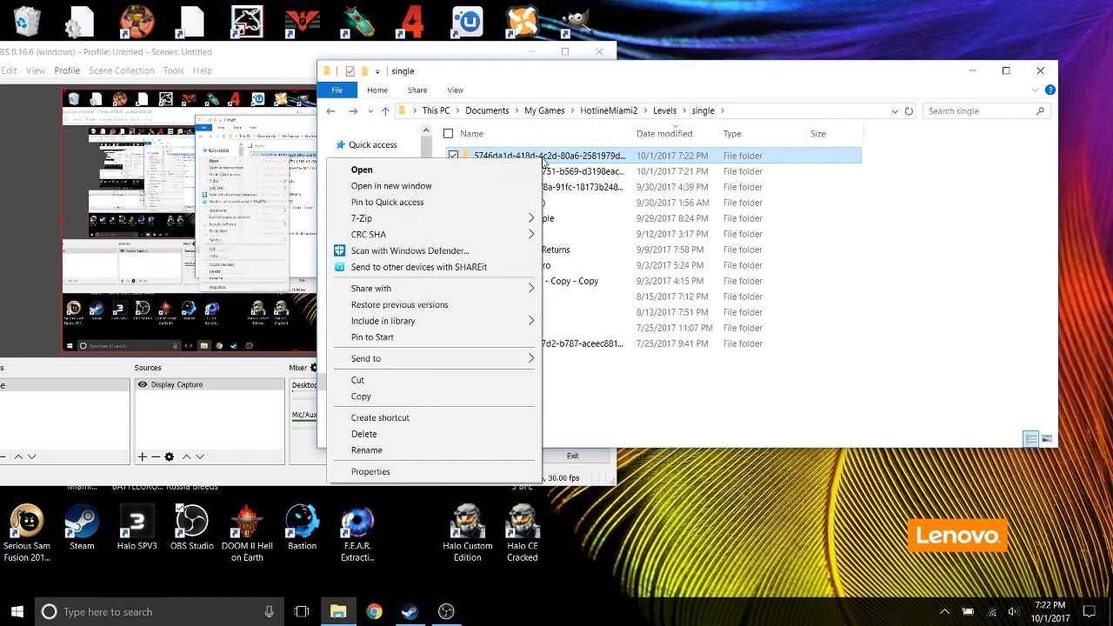
pyautogui.click(379, 452)
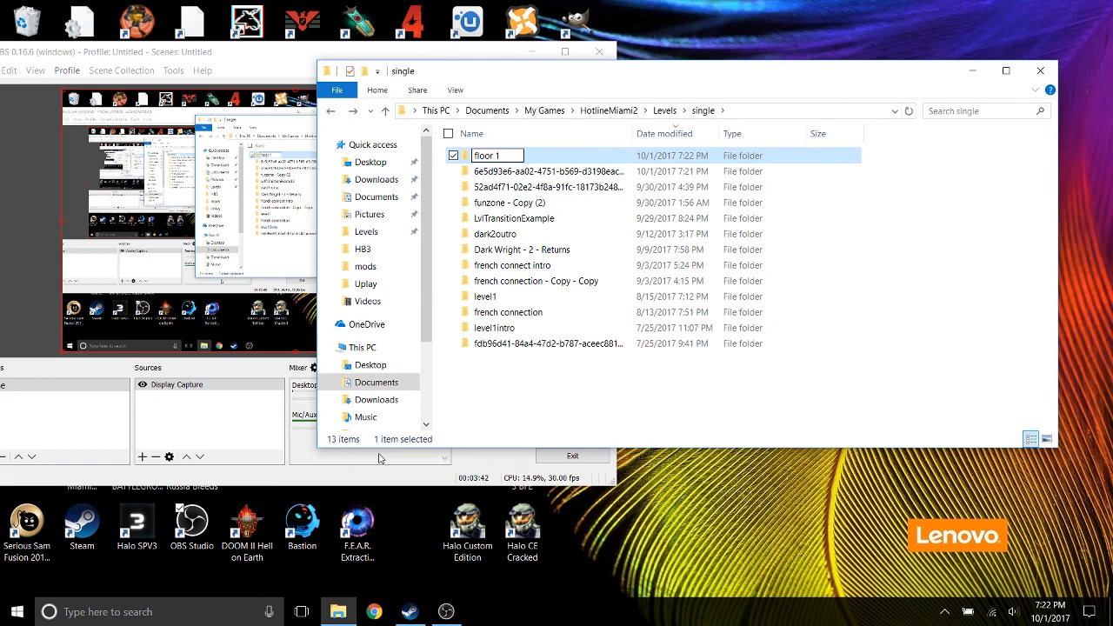
pyautogui.click(604, 171)
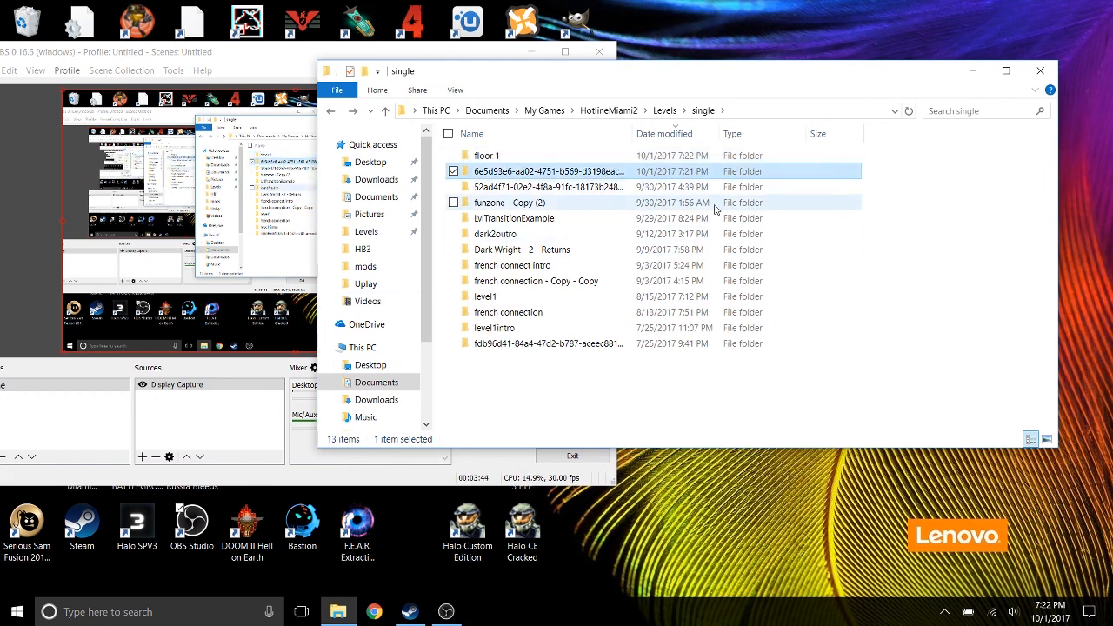
# Copy the four level0 files from the folder starting with 6e5d93e6 and return to the single folder
pyautogui.doubleClick(563, 174)
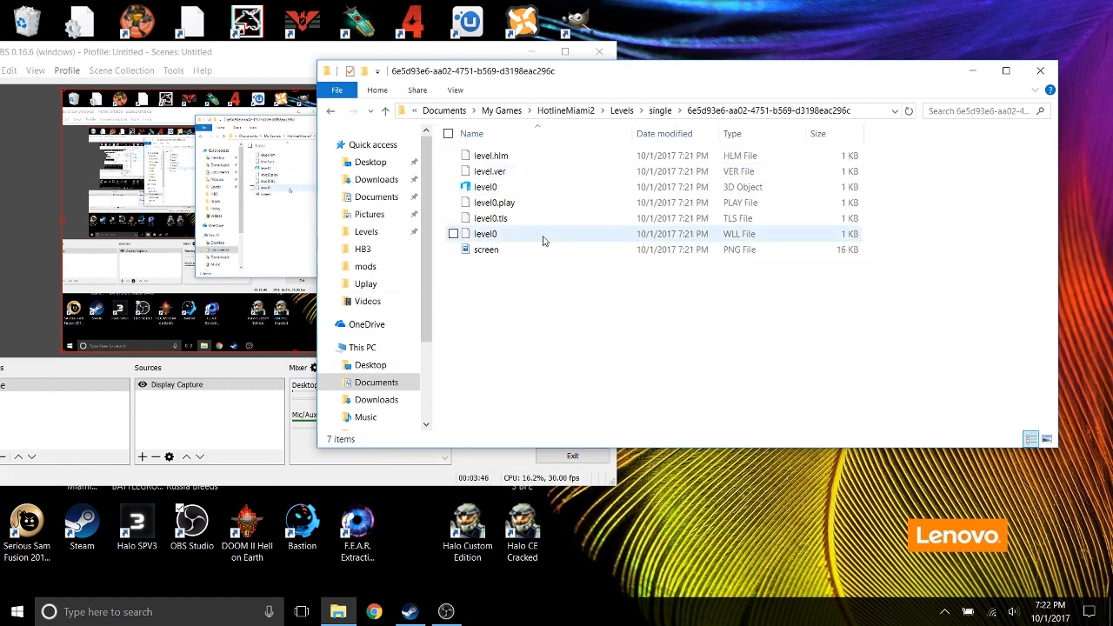
pyautogui.moveTo(551, 235); pyautogui.dragTo(527, 191)
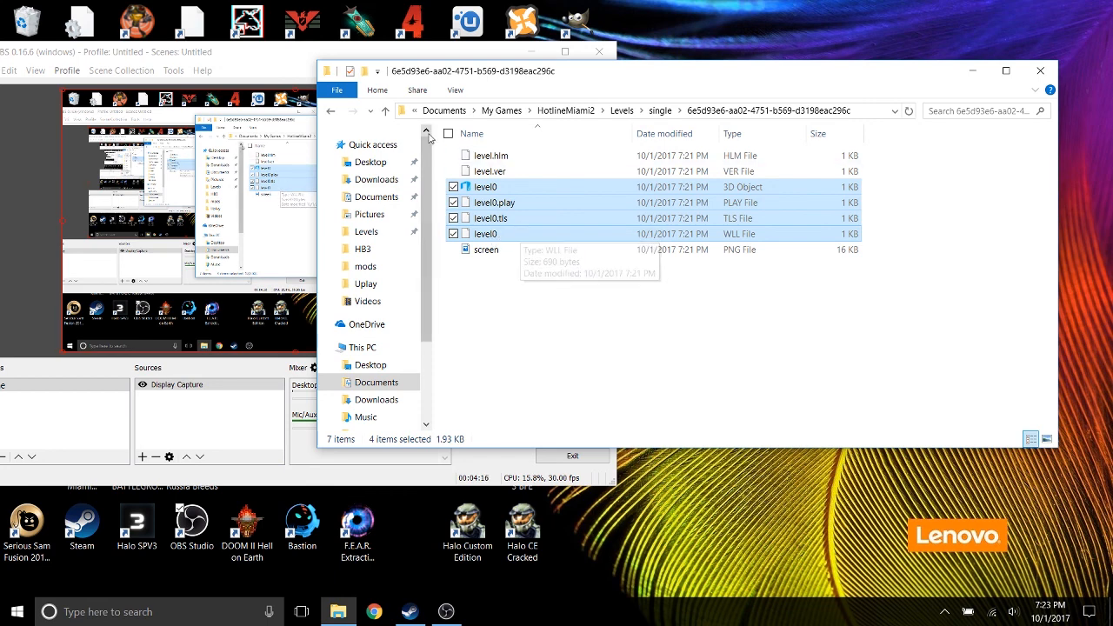
pyautogui.click(660, 110)
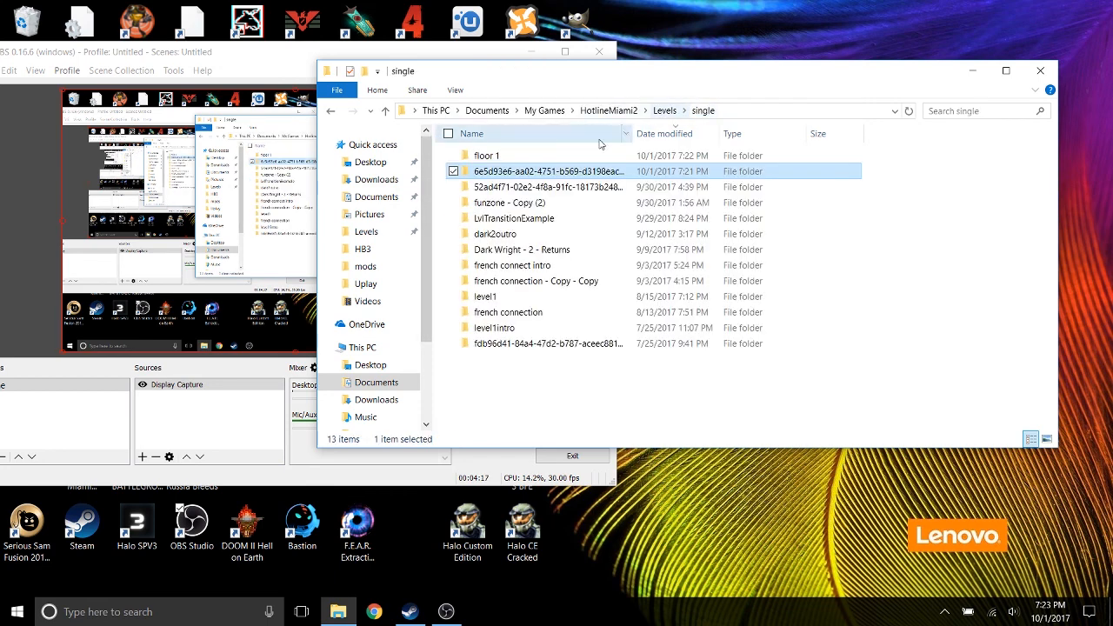
# Paste the copied level0 files into the floor 1 folder, keeping both versions of all four conflicting files
pyautogui.doubleClick(516, 156)
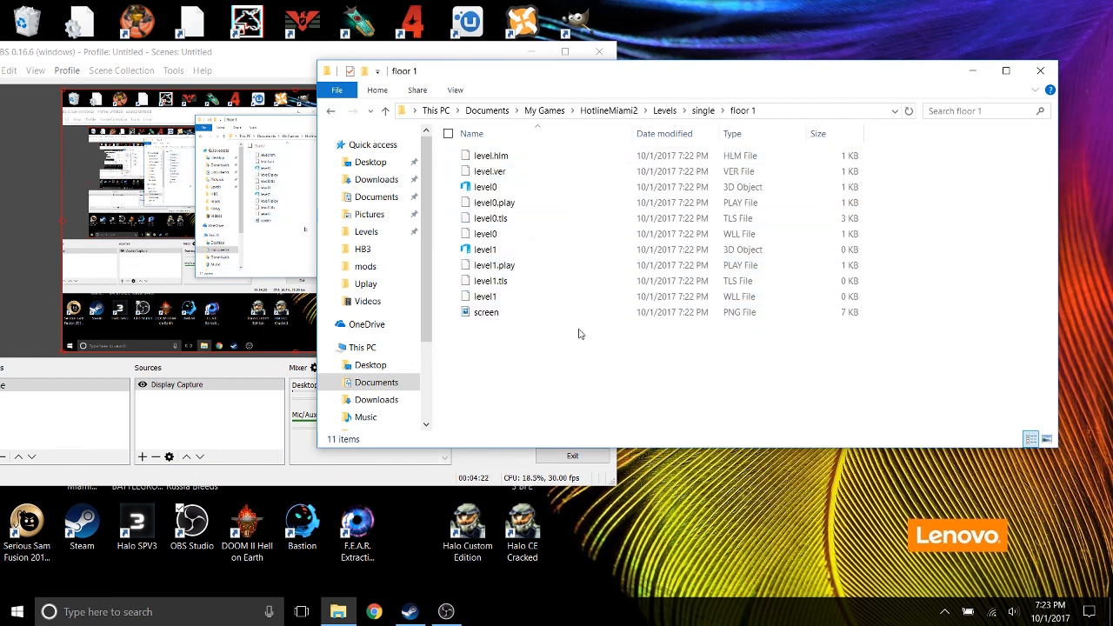
pyautogui.hotkey('ctrl', 'v')
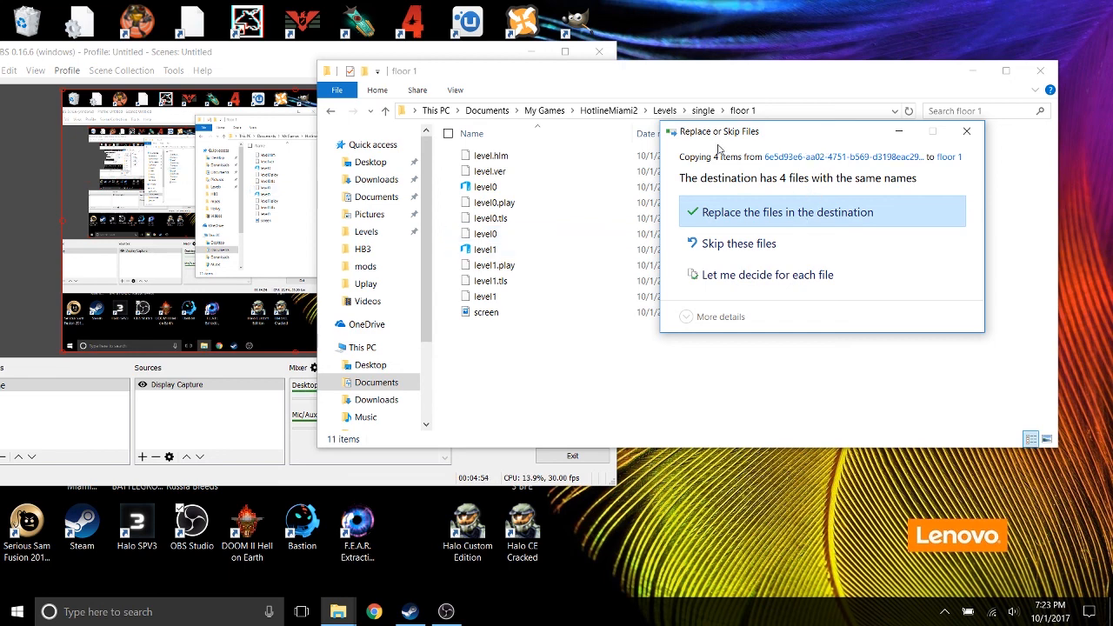
pyautogui.moveTo(744, 132); pyautogui.dragTo(480, 158)
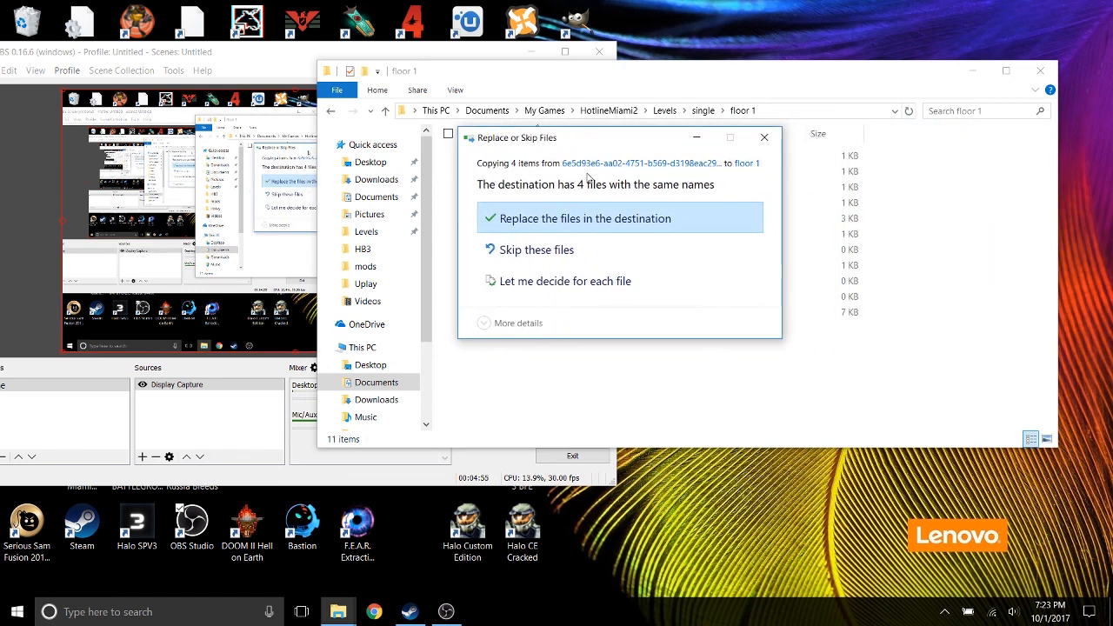
pyautogui.click(590, 276)
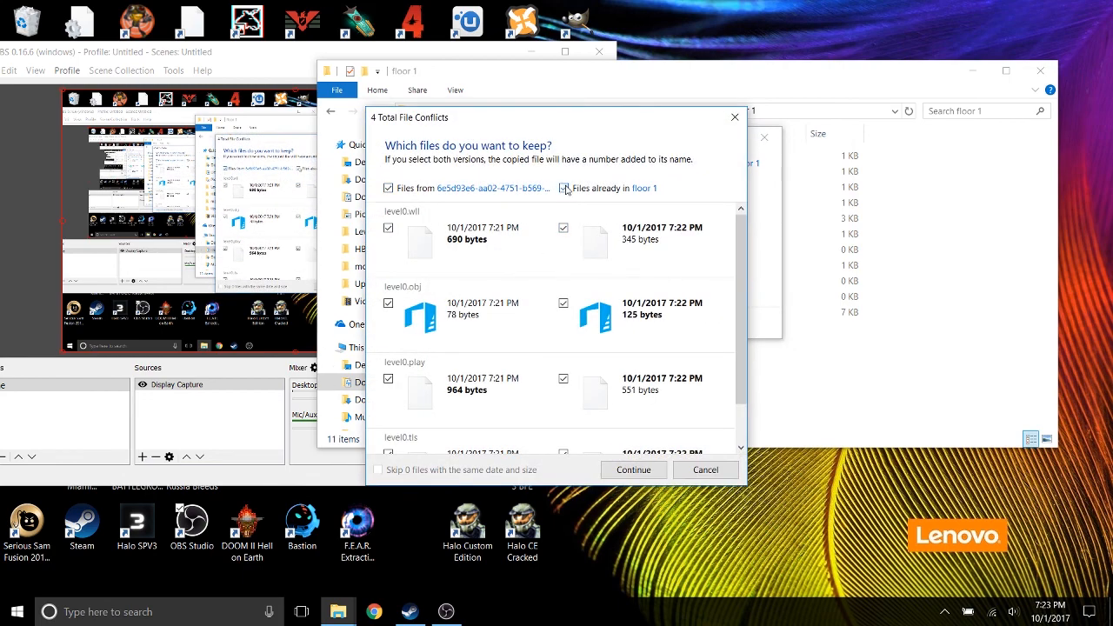
pyautogui.click(633, 470)
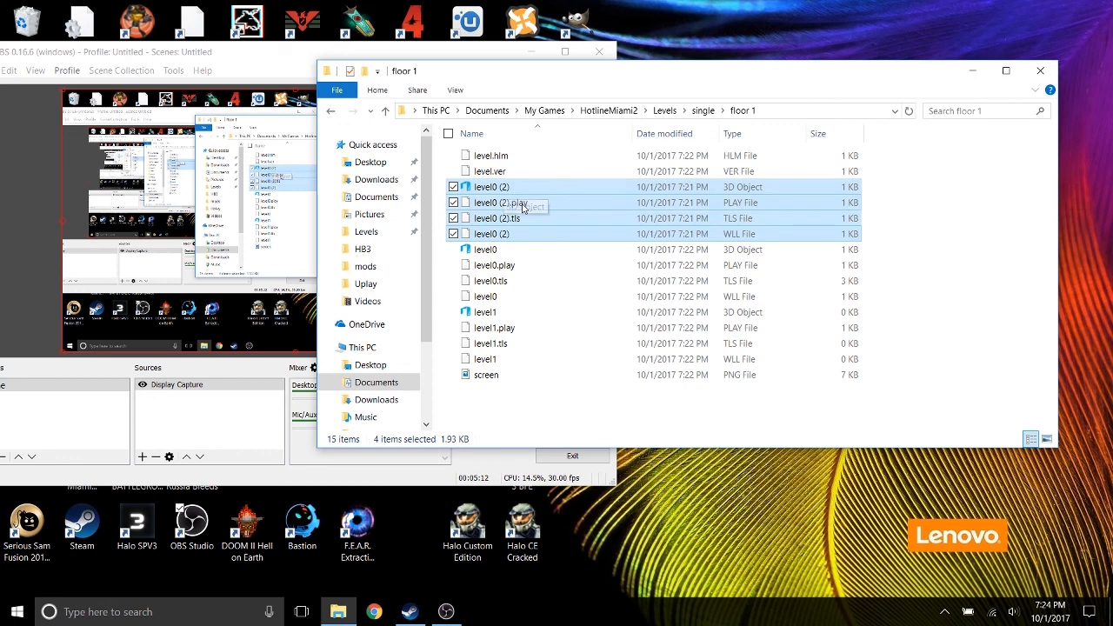
# Delete the four original level1 files in the floor 1 folder and rename the four level0 (2) copies to level1
pyautogui.moveTo(522, 311); pyautogui.dragTo(524, 361)
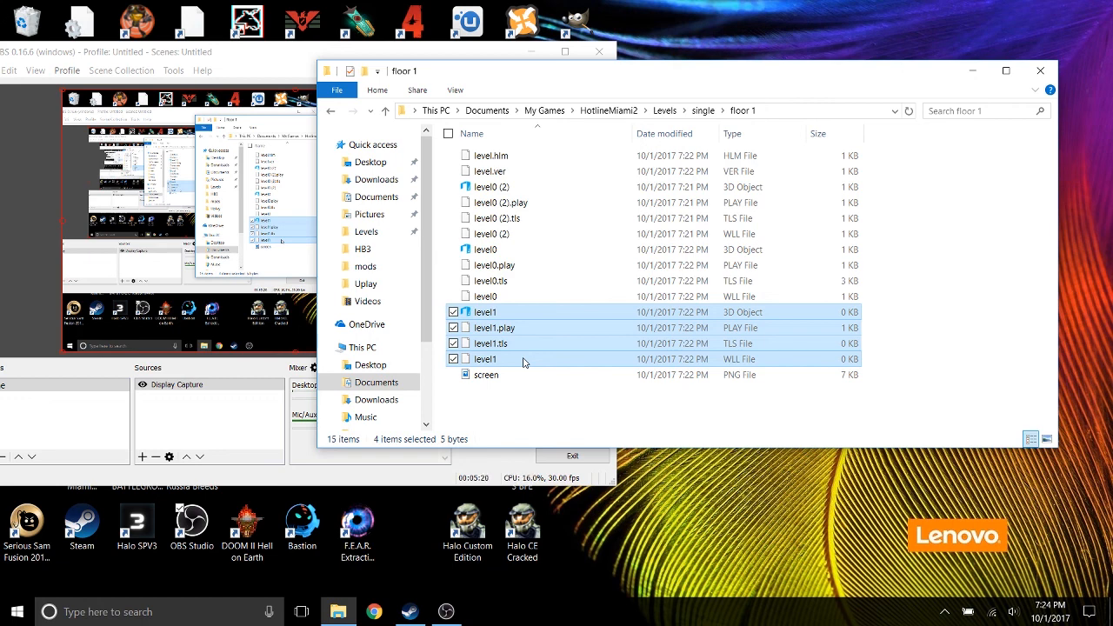
pyautogui.press('Delete')
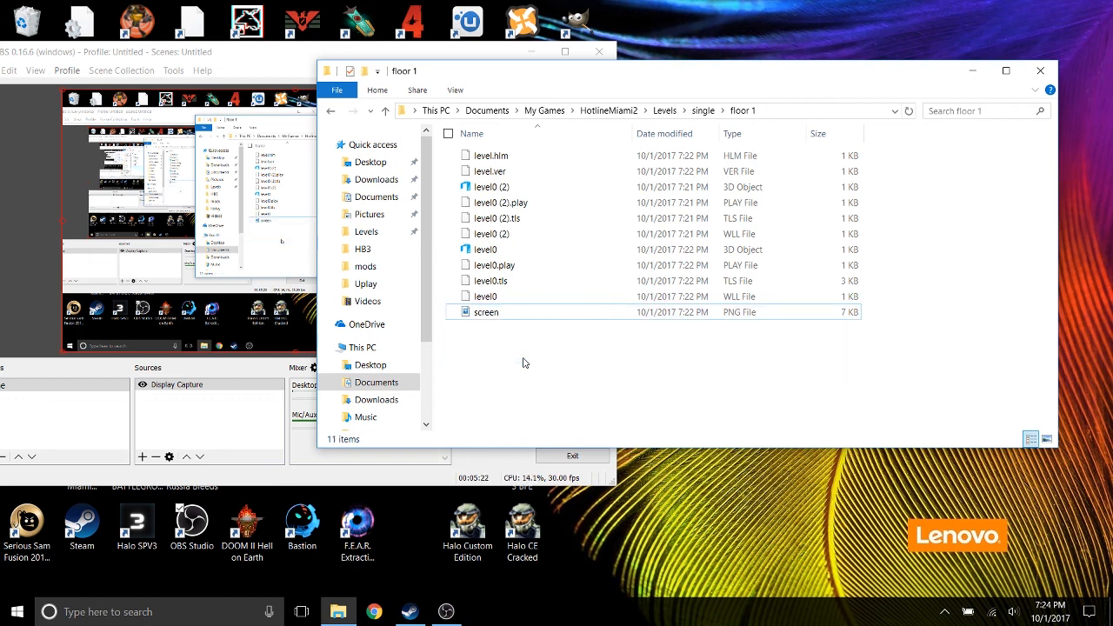
pyautogui.moveTo(532, 186); pyautogui.dragTo(538, 239)
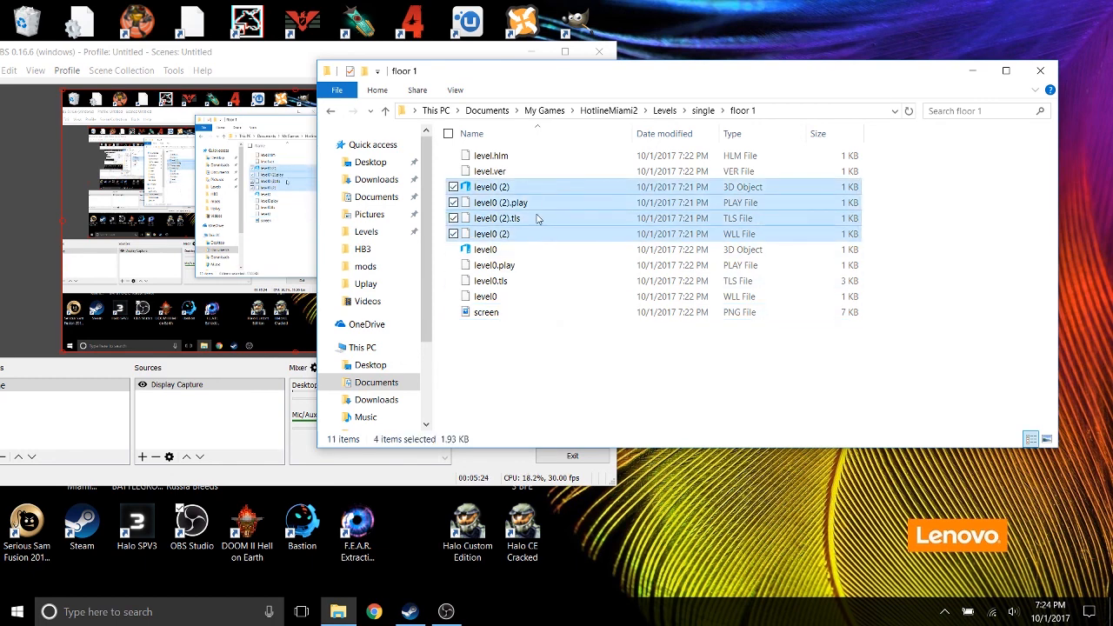
pyautogui.rightClick(536, 216)
pyautogui.click(361, 425)
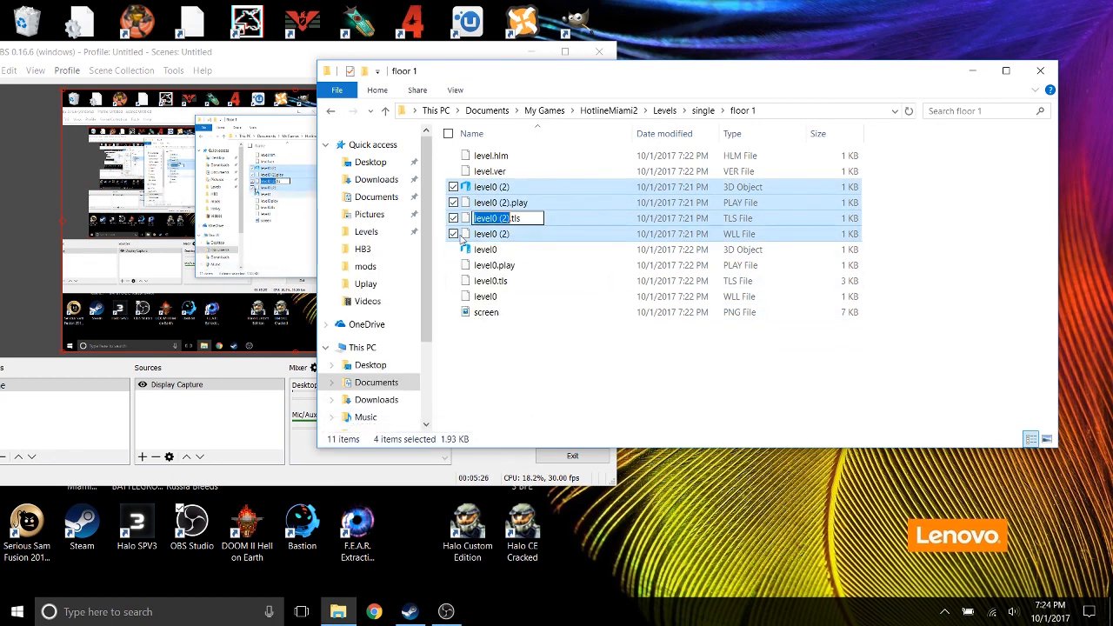
pyautogui.click(513, 218)
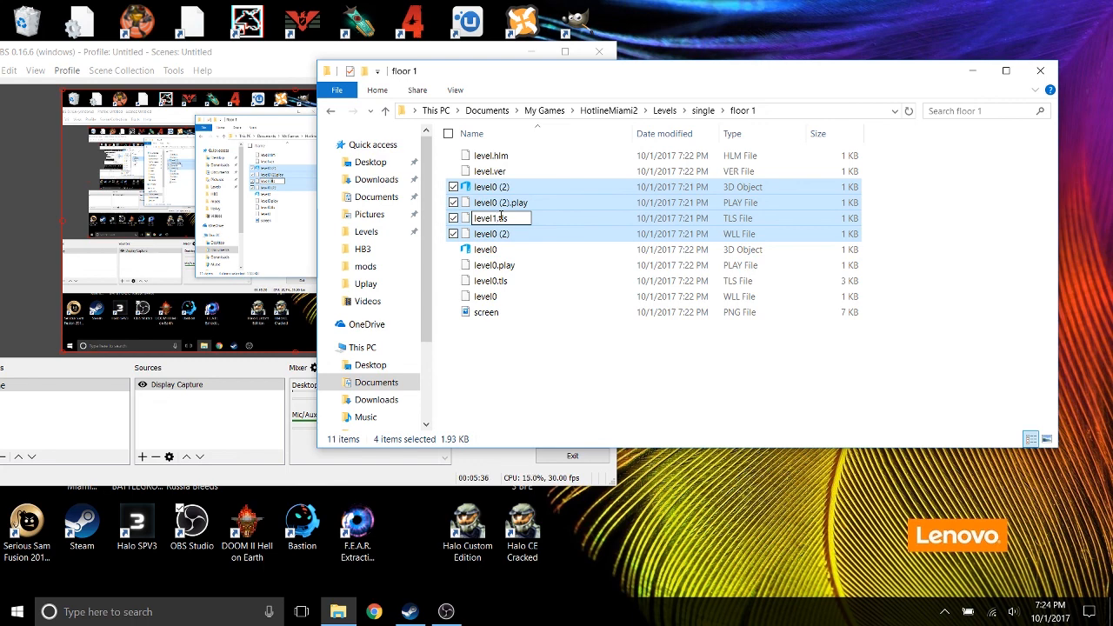
pyautogui.press('Return')
pyautogui.click(557, 372)
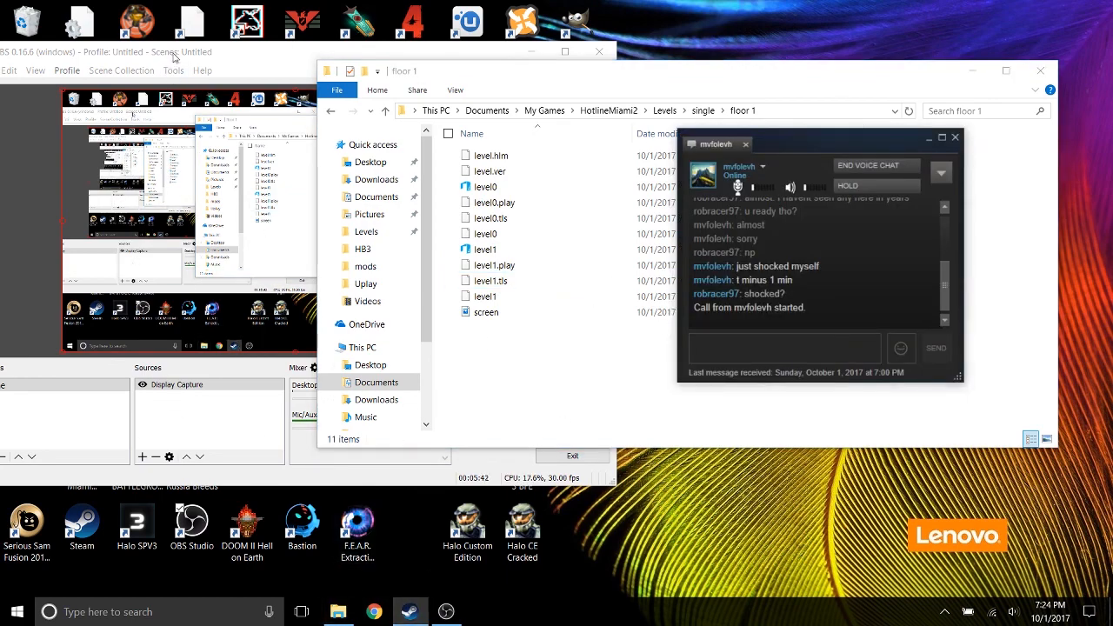
# Uncover the desktop shortcuts, launch Hotline Miami 2 Wrong Number and go to the editor's single levels list
pyautogui.moveTo(174, 57); pyautogui.dragTo(565, 74)
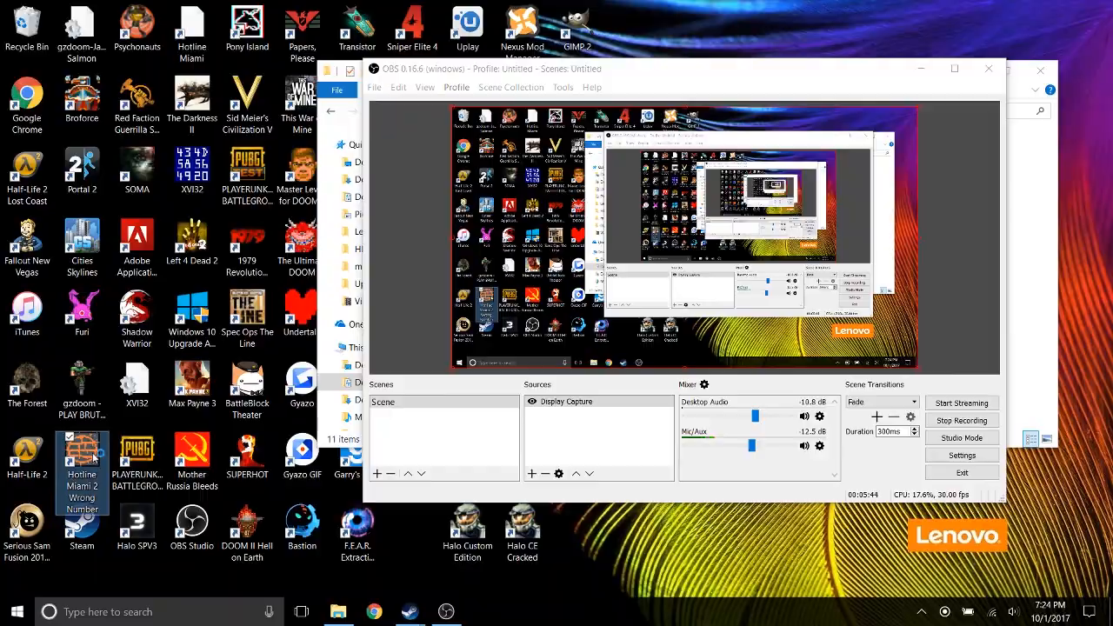
pyautogui.doubleClick(82, 461)
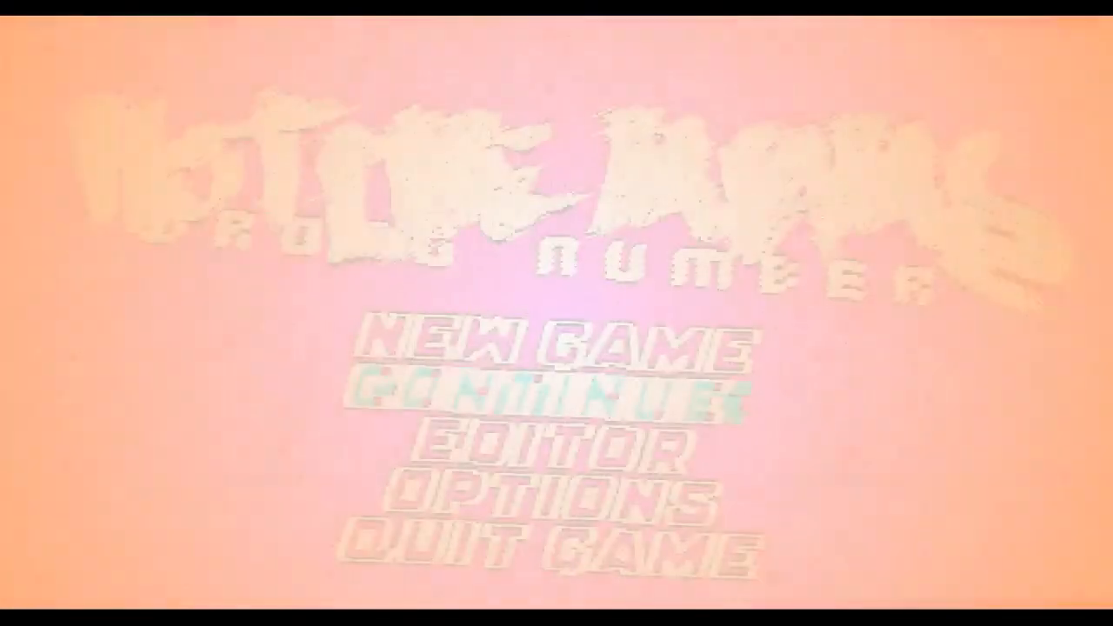
pyautogui.press('Down')
pyautogui.press('Return')
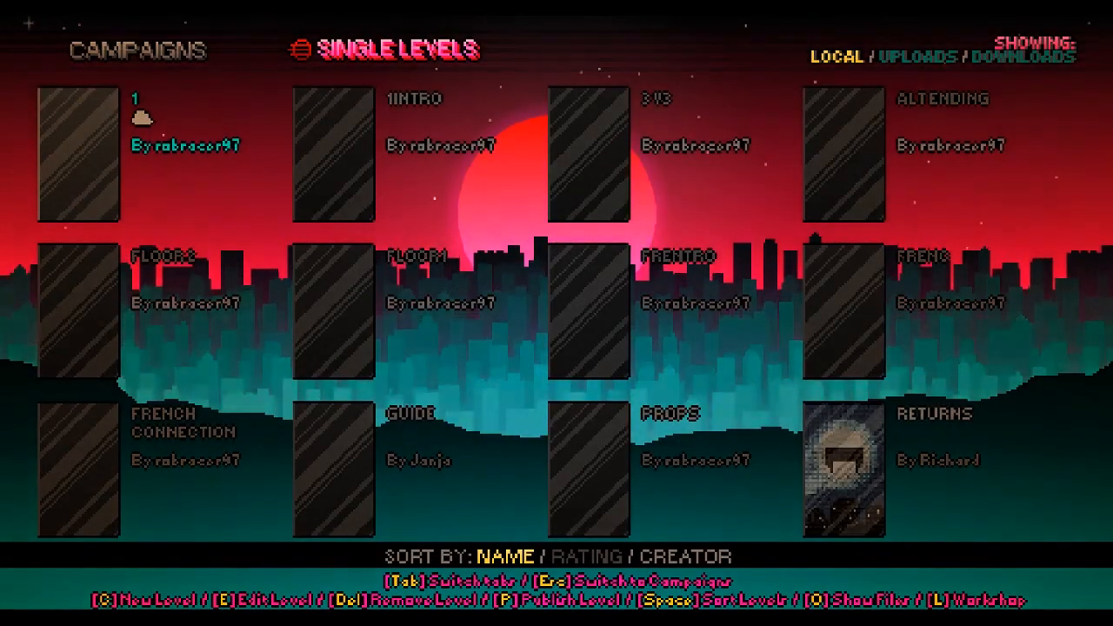
# Open the FLOOR1 level for editing and switch to its second floor
pyautogui.press('Right')
pyautogui.press('Down')
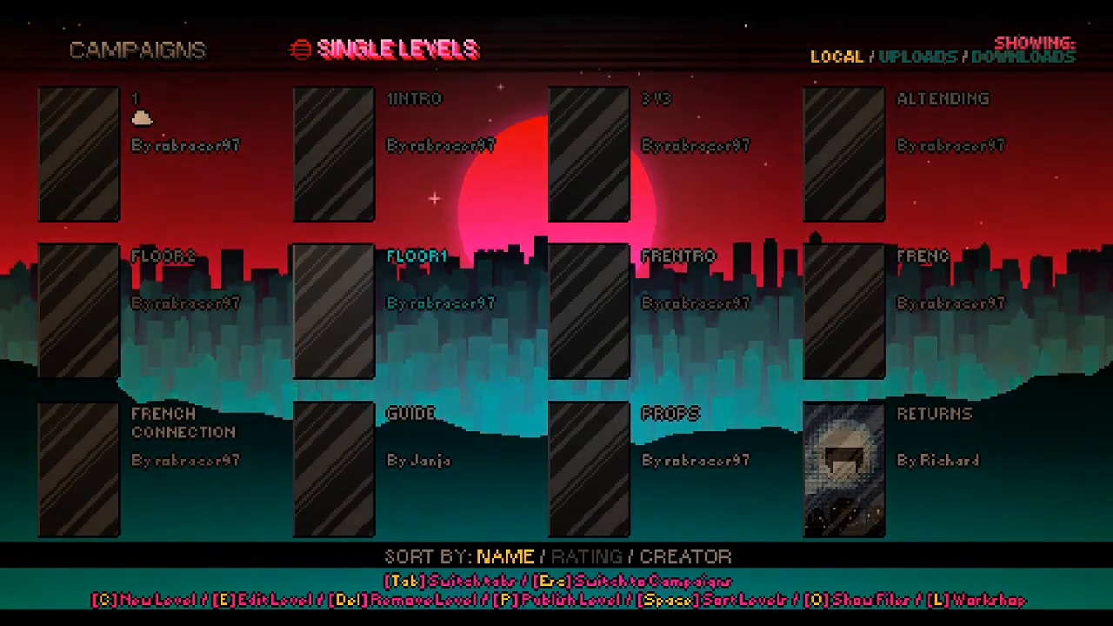
pyautogui.press('e')
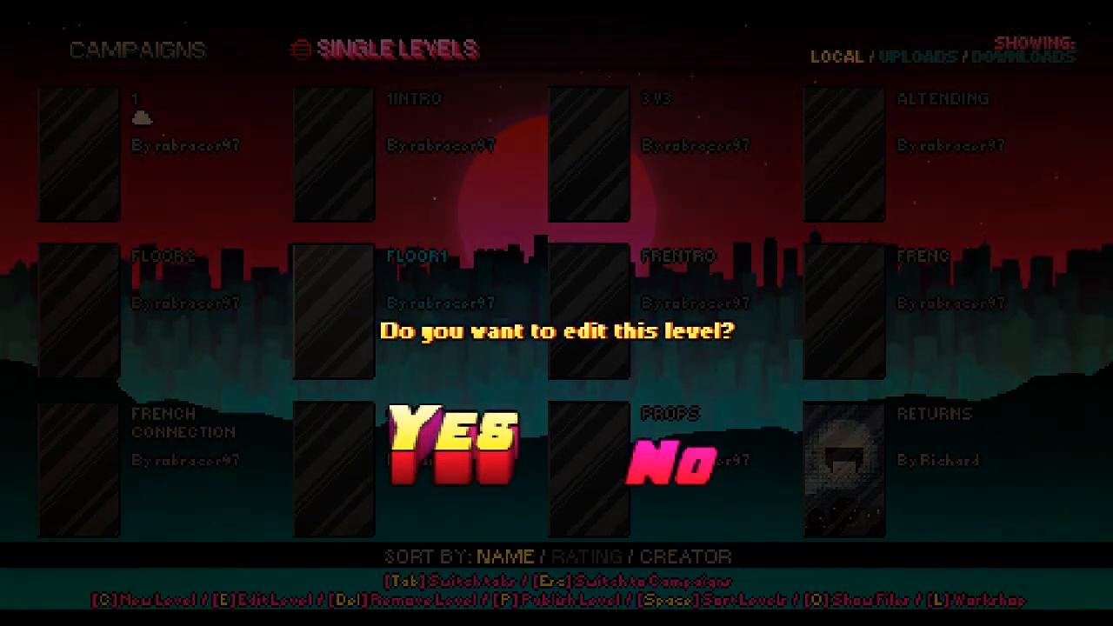
pyautogui.press('Return')
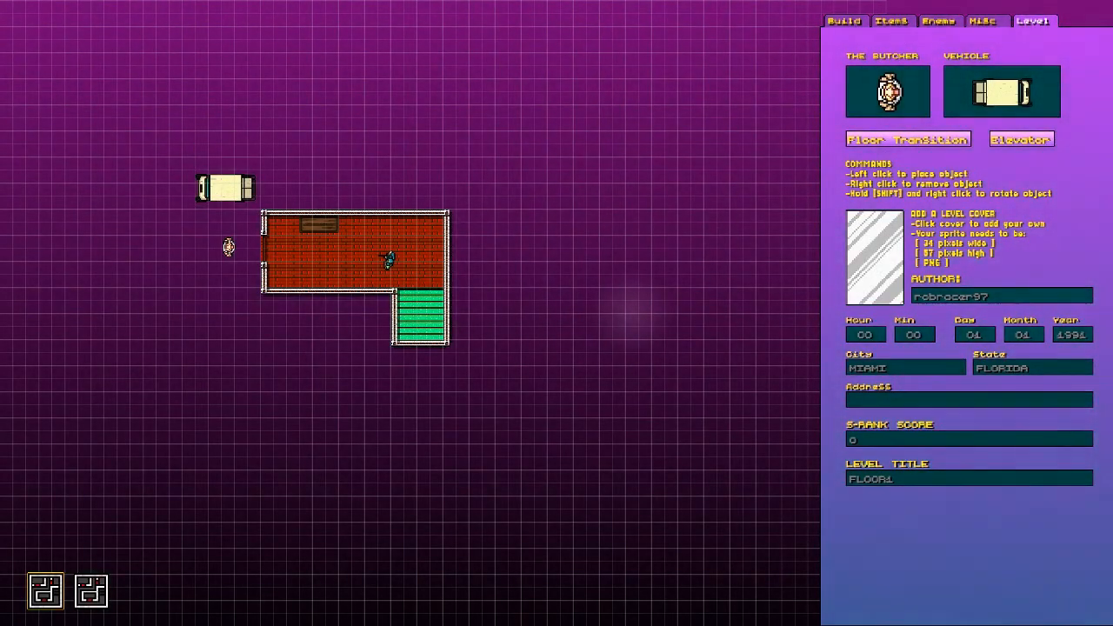
pyautogui.click(91, 591)
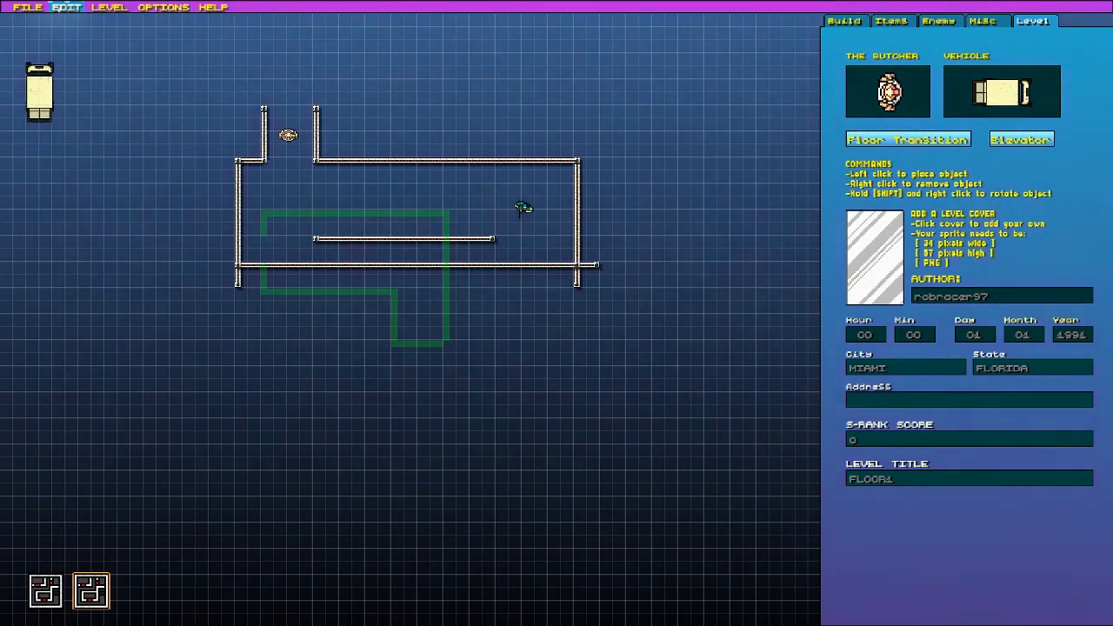
# Save the FLOOR1 level, overwriting the existing version
pyautogui.click(26, 7)
pyautogui.click(52, 37)
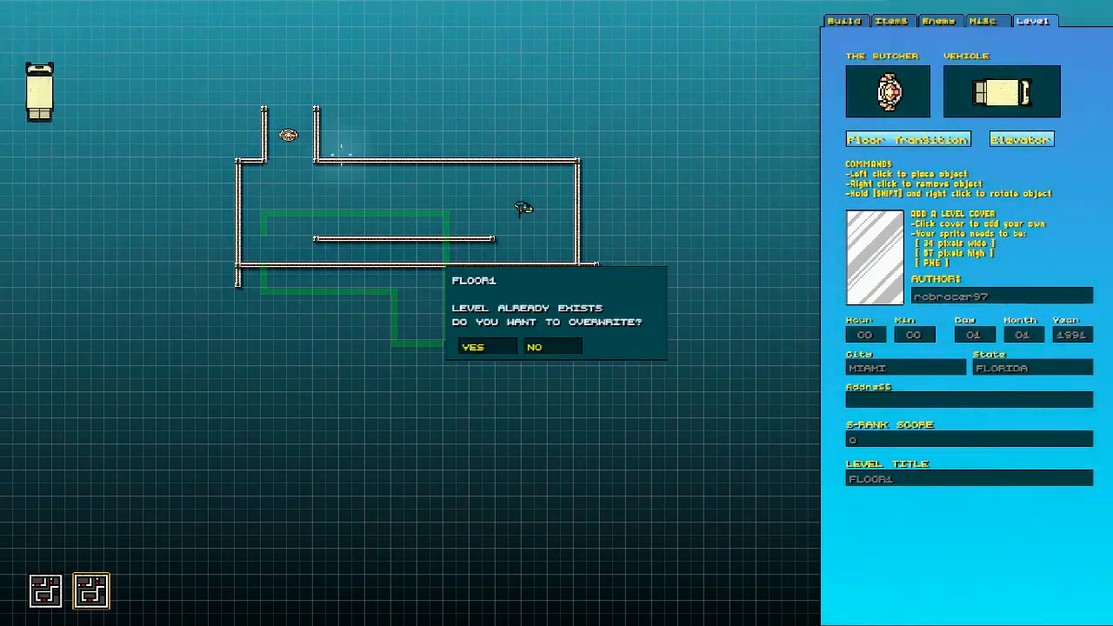
pyautogui.click(470, 345)
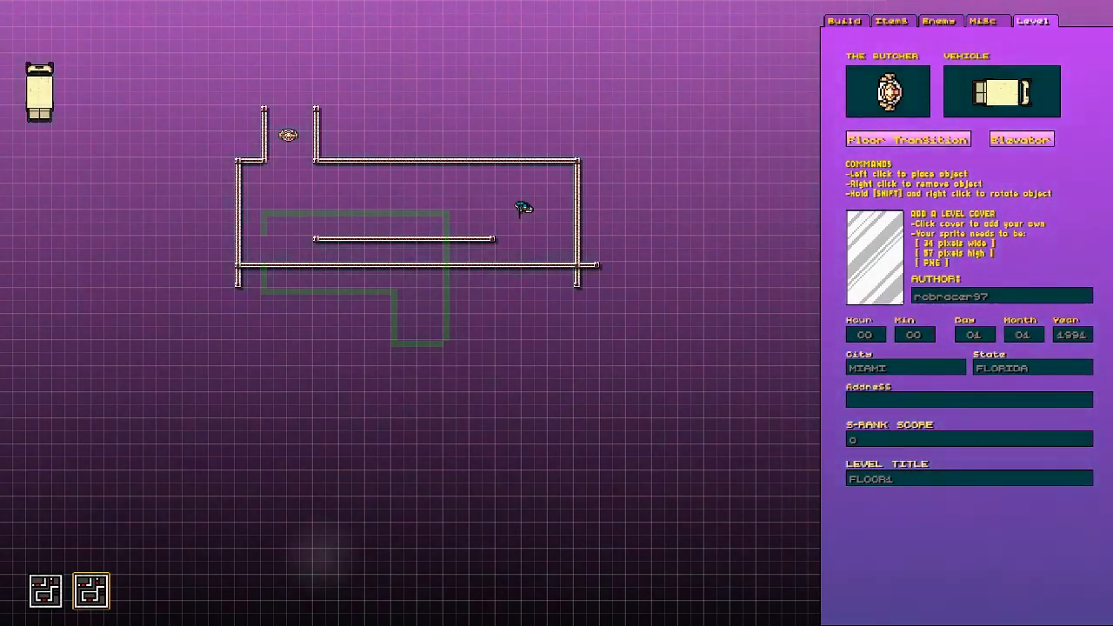
pyautogui.scroll(-1, 320, 557)
pyautogui.scroll(1, 432, 324)
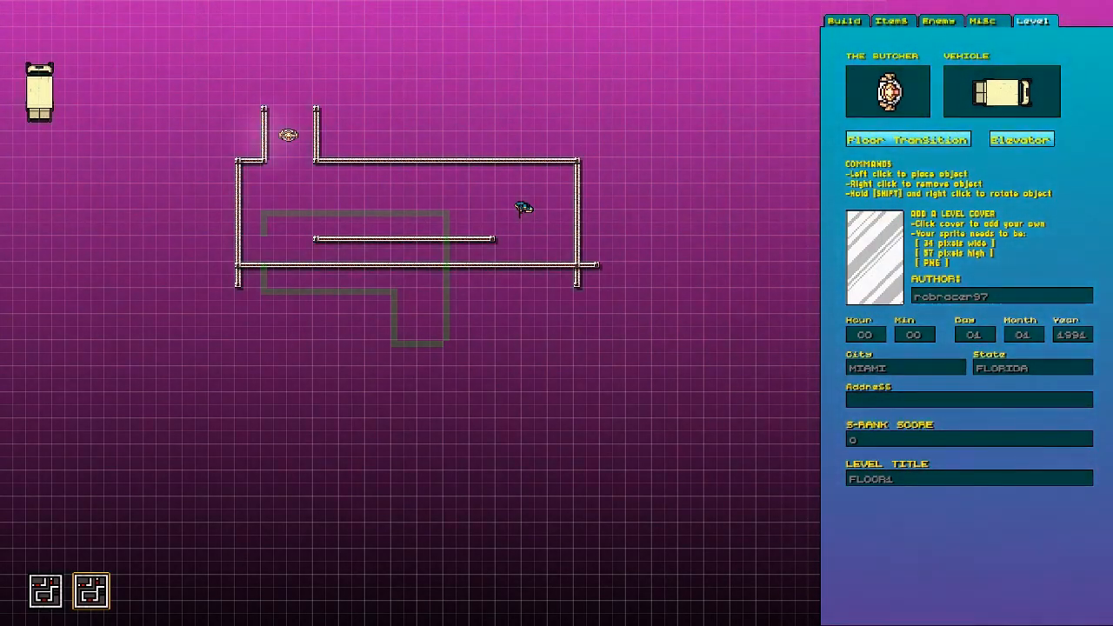
# Try placing a shotgun near the second floor's upper entrance, and remove it
pyautogui.click(983, 21)
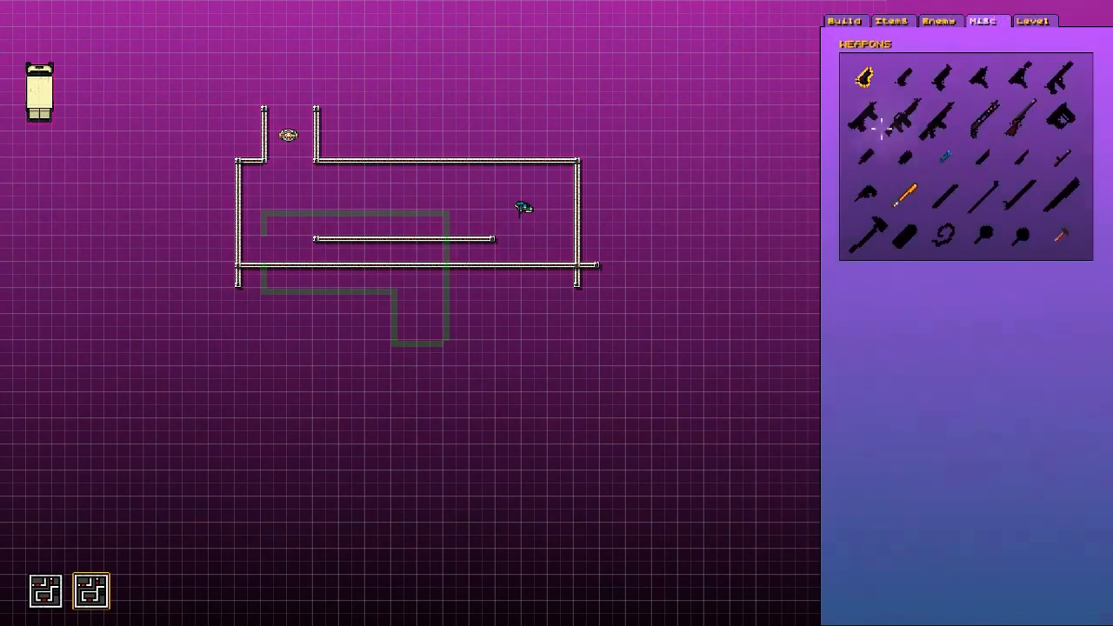
pyautogui.click(986, 116)
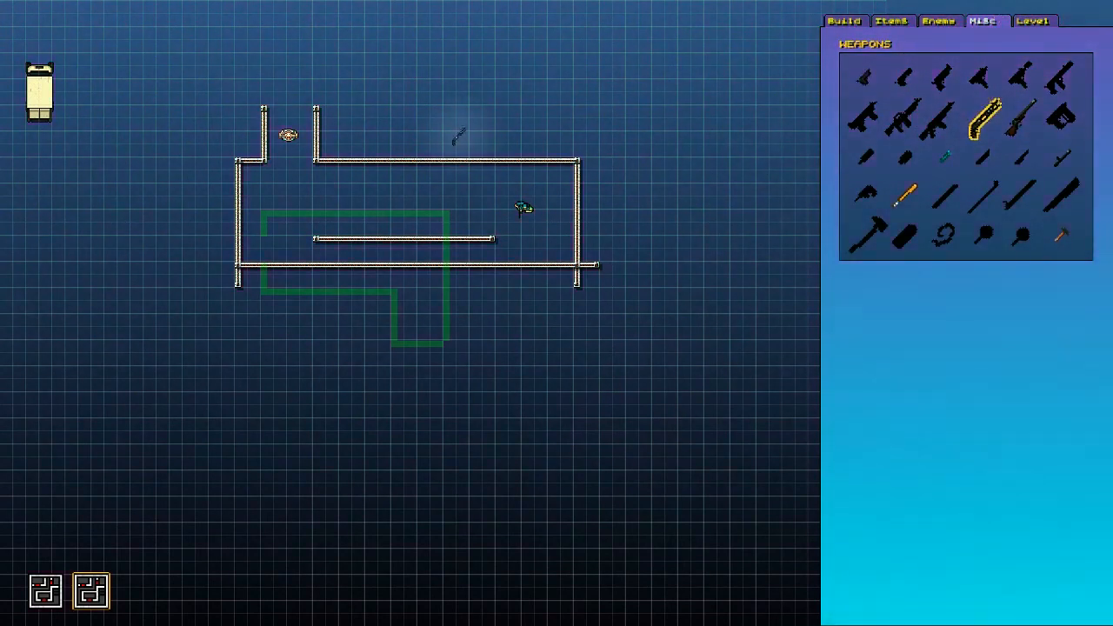
pyautogui.click(296, 165)
pyautogui.rightClick(294, 168)
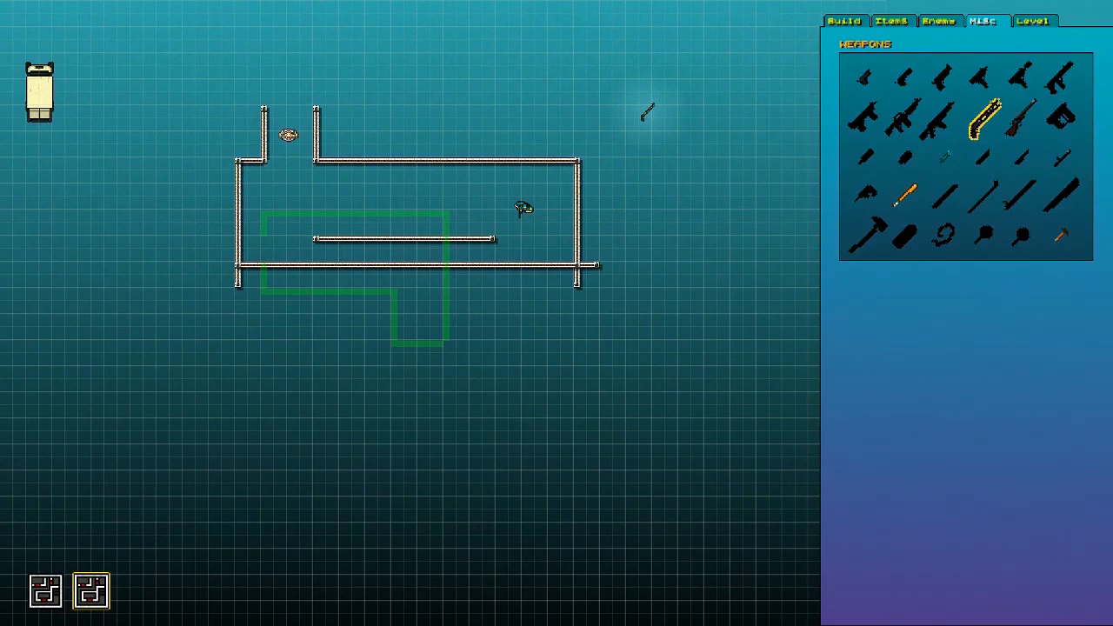
# Quit the level editor and return to the single levels list
pyautogui.press('Escape')
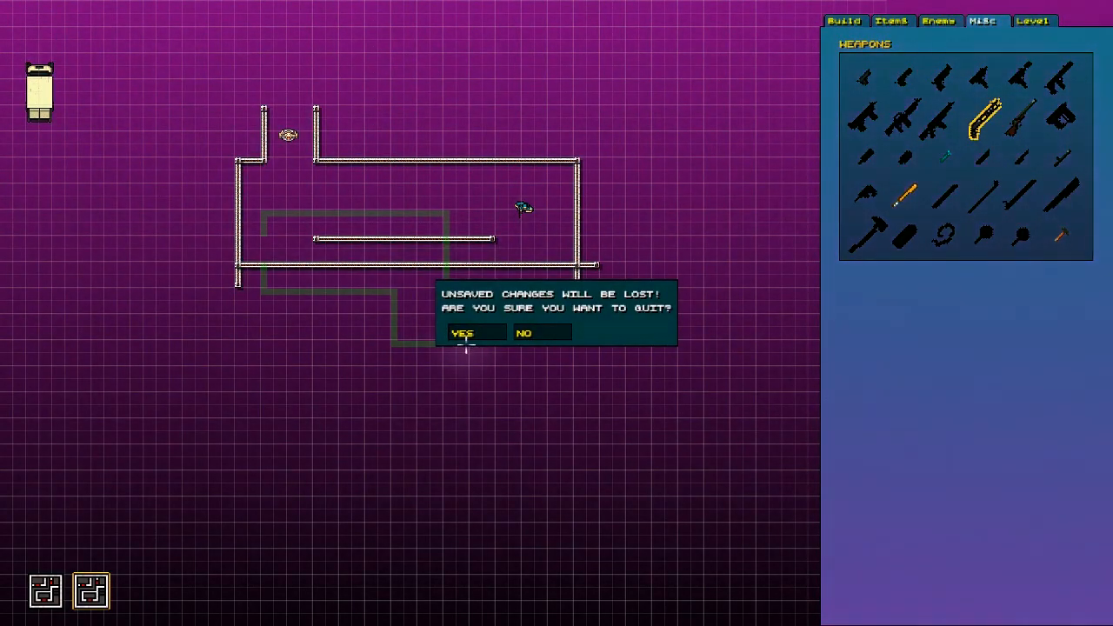
pyautogui.click(535, 333)
pyautogui.click(27, 7)
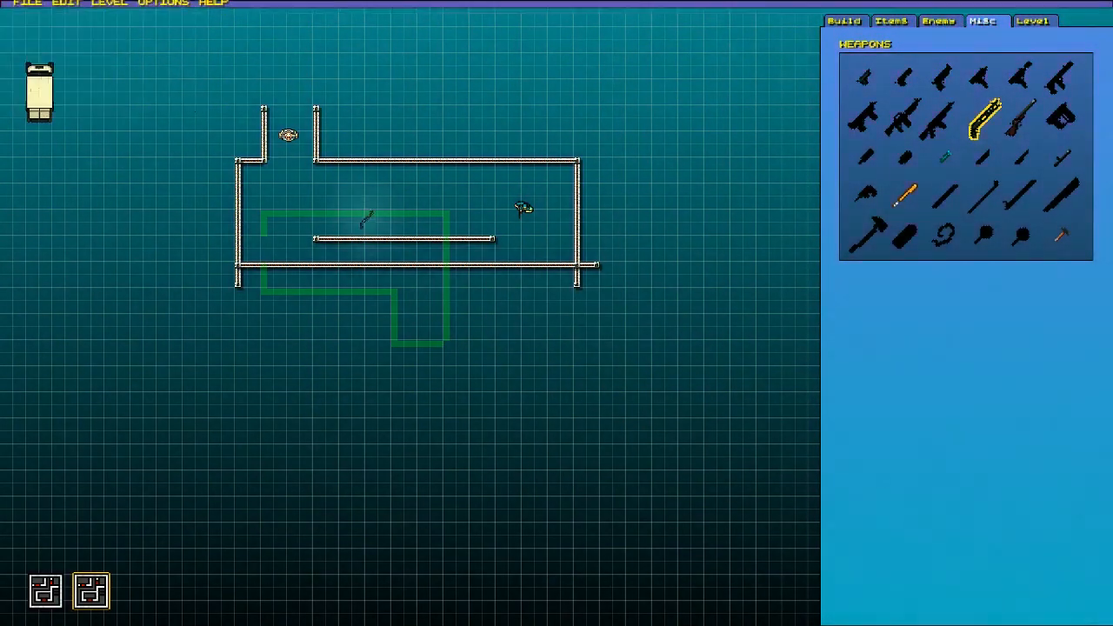
pyautogui.press('Escape')
pyautogui.click(459, 330)
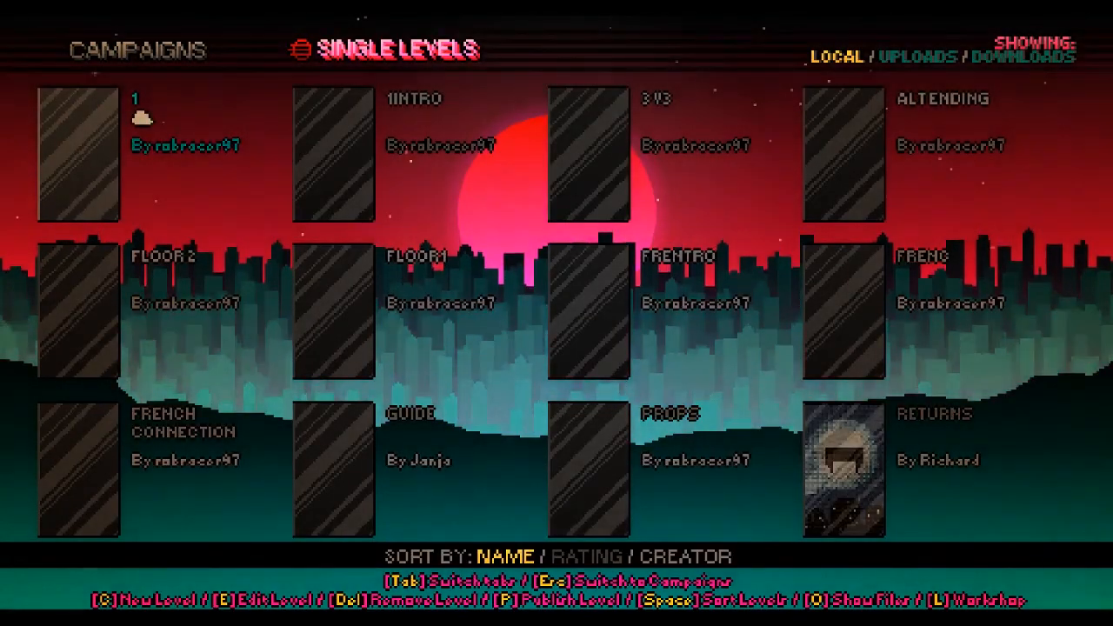
# Reopen the FLOOR1 level from the single levels list for editing
pyautogui.press('Down')
pyautogui.press('Right')
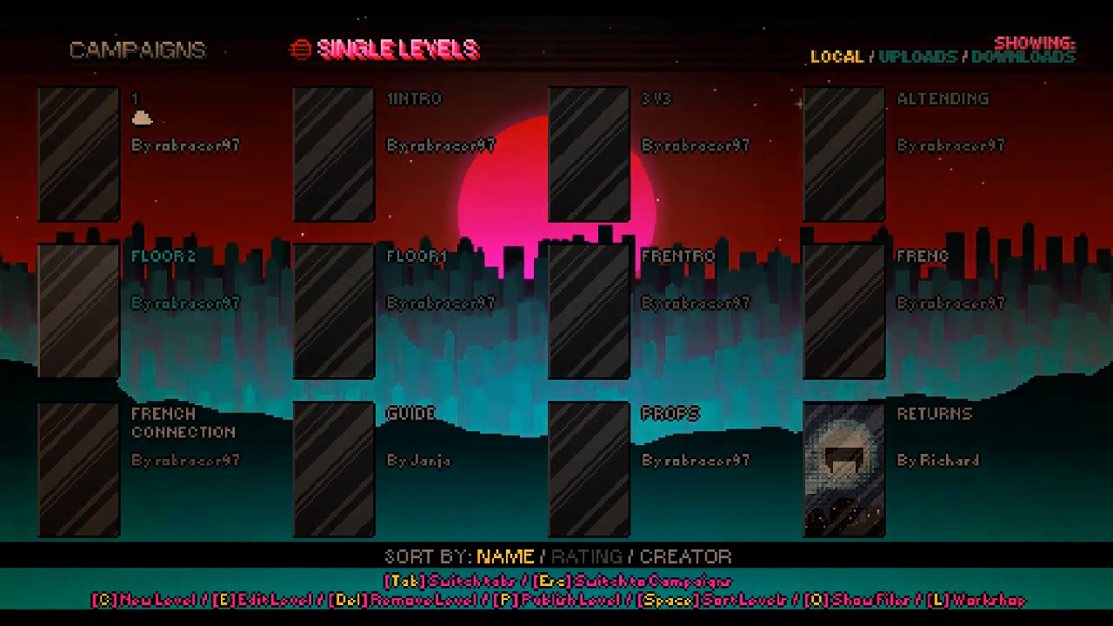
pyautogui.press('e')
pyautogui.press('Return')
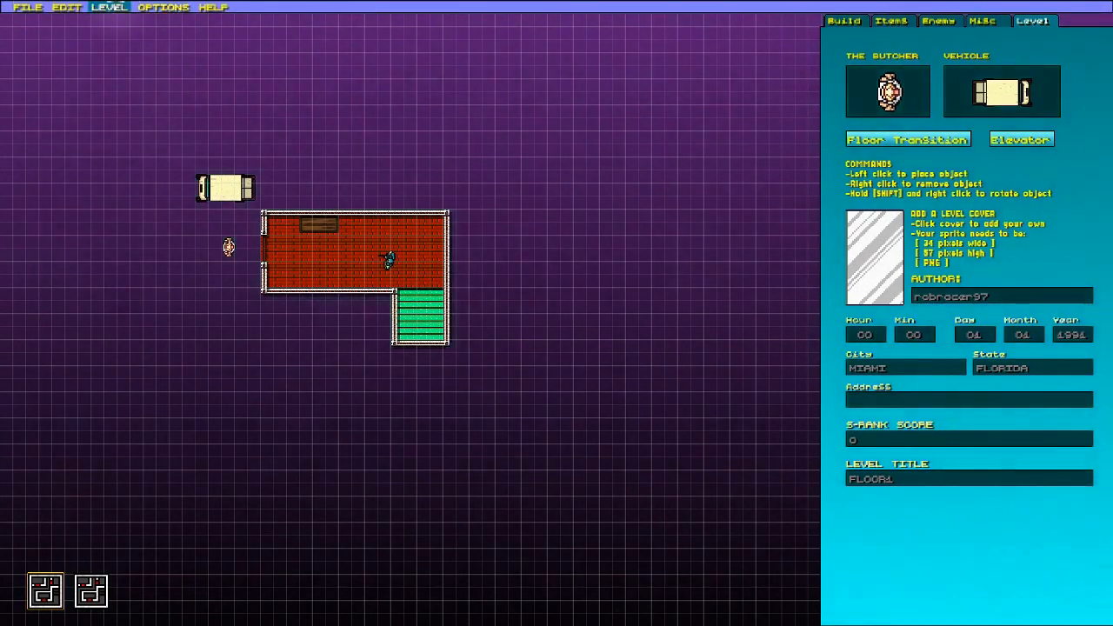
# Add a third floor to the level and draw a horizontal red wall above the ghosted first-floor outline
pyautogui.click(109, 5)
pyautogui.click(130, 23)
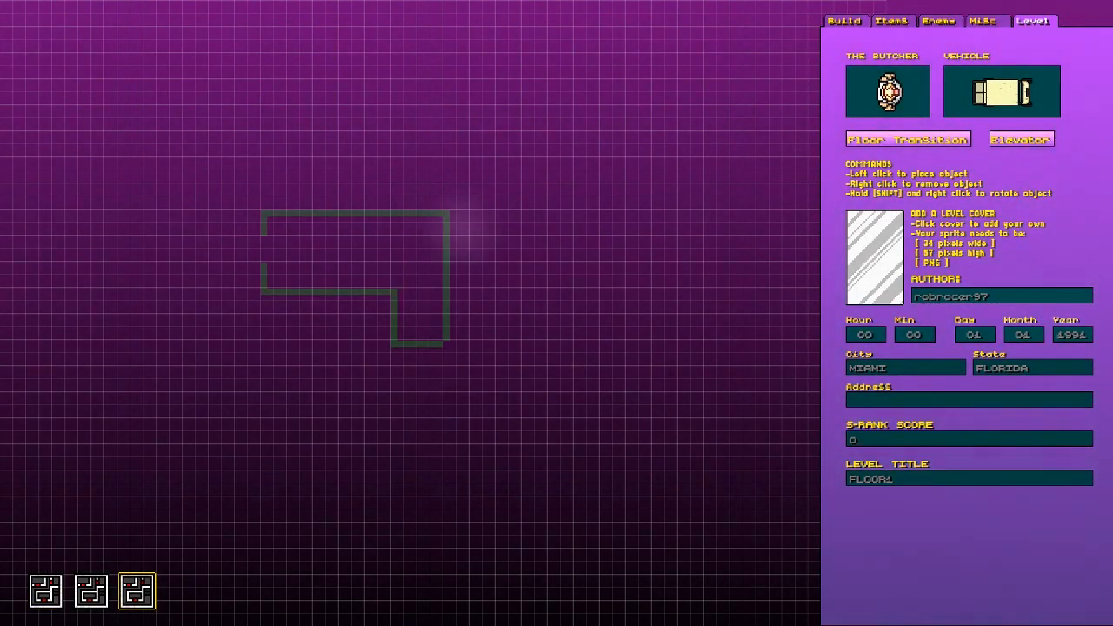
pyautogui.click(850, 20)
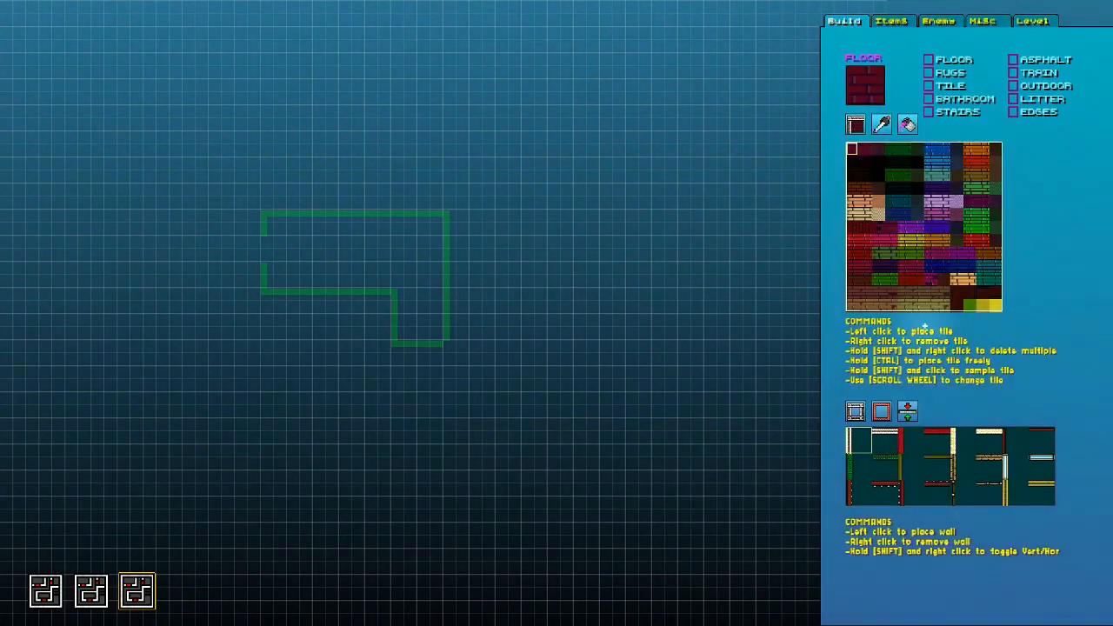
pyautogui.moveTo(391, 161); pyautogui.dragTo(496, 161)
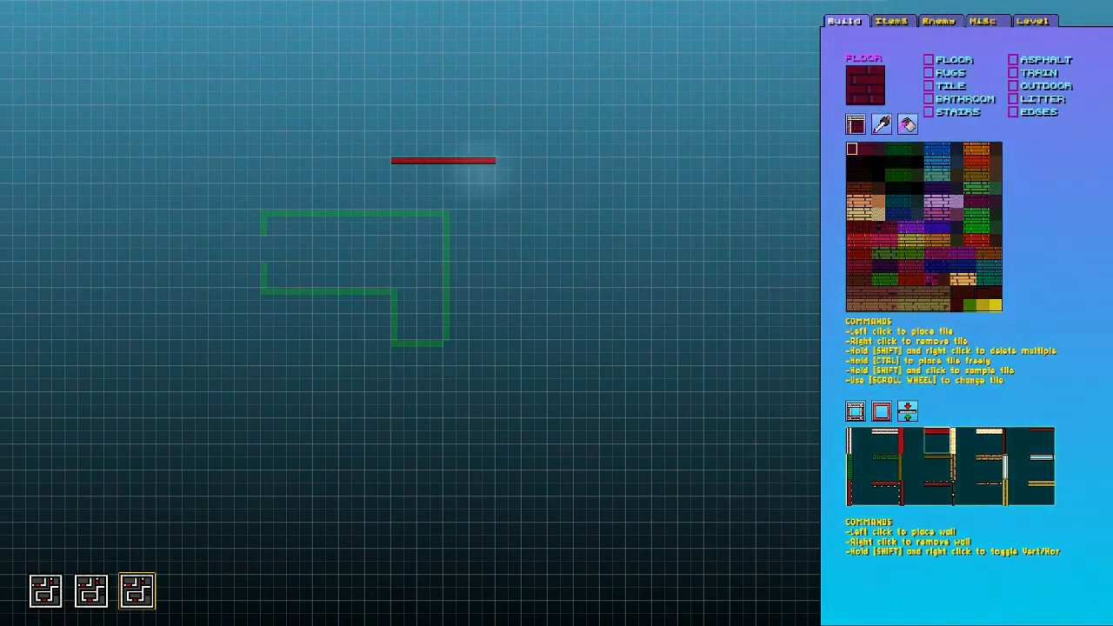
# Extend the third floor's red walls with a long vertical wall and two horizontal walls meeting it midway and at its lower end
pyautogui.keyDown('shift'); pyautogui.rightClick(507, 165); pyautogui.keyUp('shift')
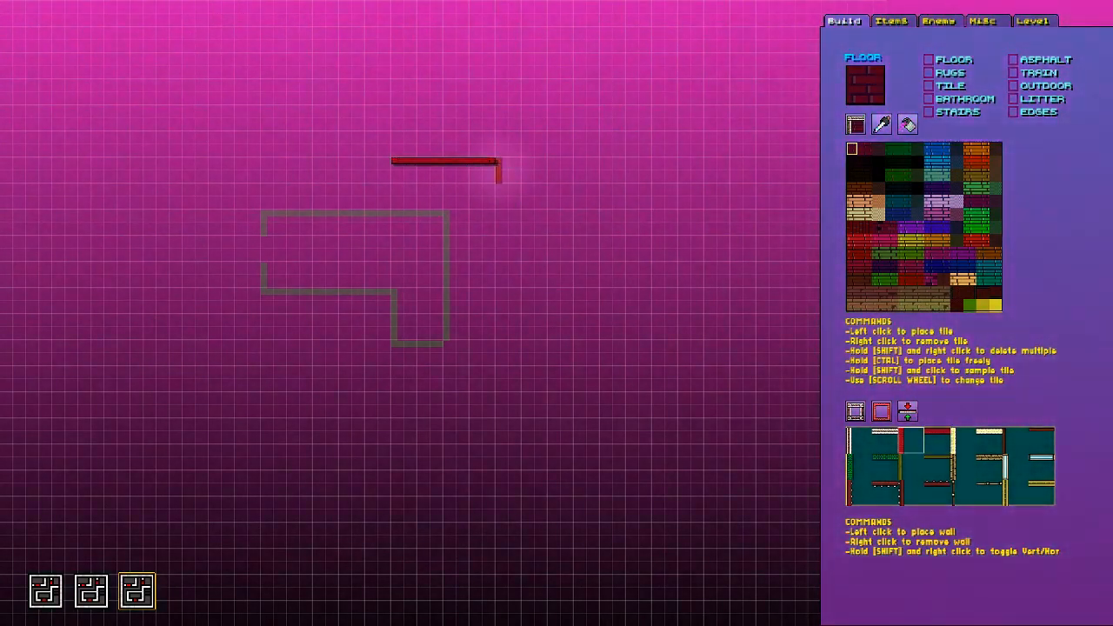
pyautogui.moveTo(505, 168); pyautogui.dragTo(500, 326)
pyautogui.keyDown('shift'); pyautogui.rightClick(449, 266); pyautogui.keyUp('shift')
pyautogui.moveTo(459, 266); pyautogui.dragTo(483, 266)
pyautogui.moveTo(405, 344); pyautogui.dragTo(489, 346)
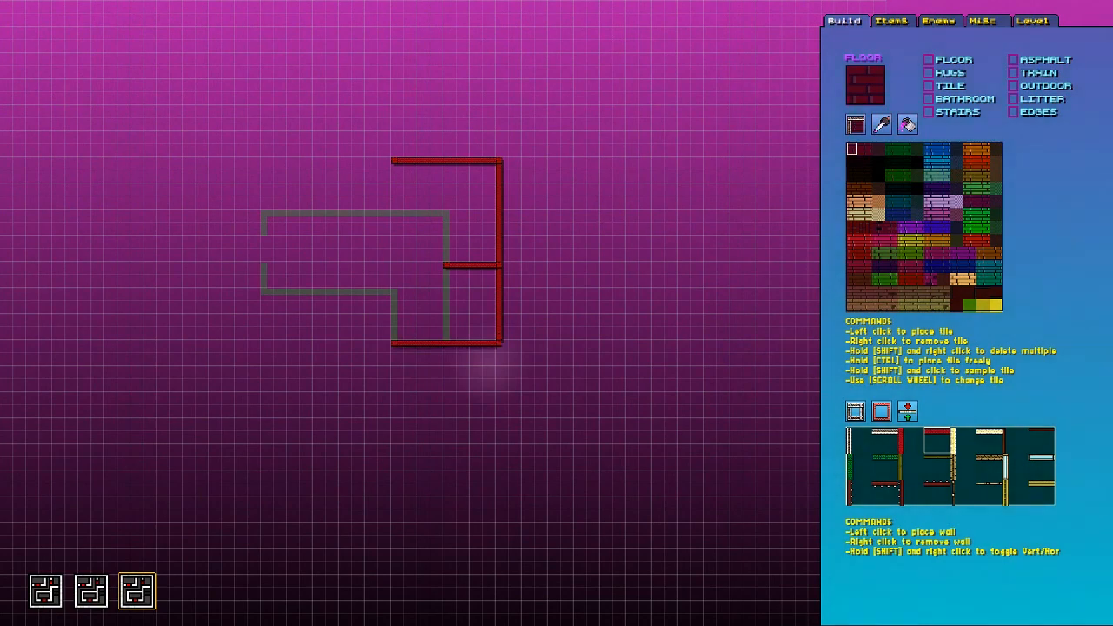
# Save the level over the existing FLOOR1 and leave the level editor
pyautogui.click(29, 6)
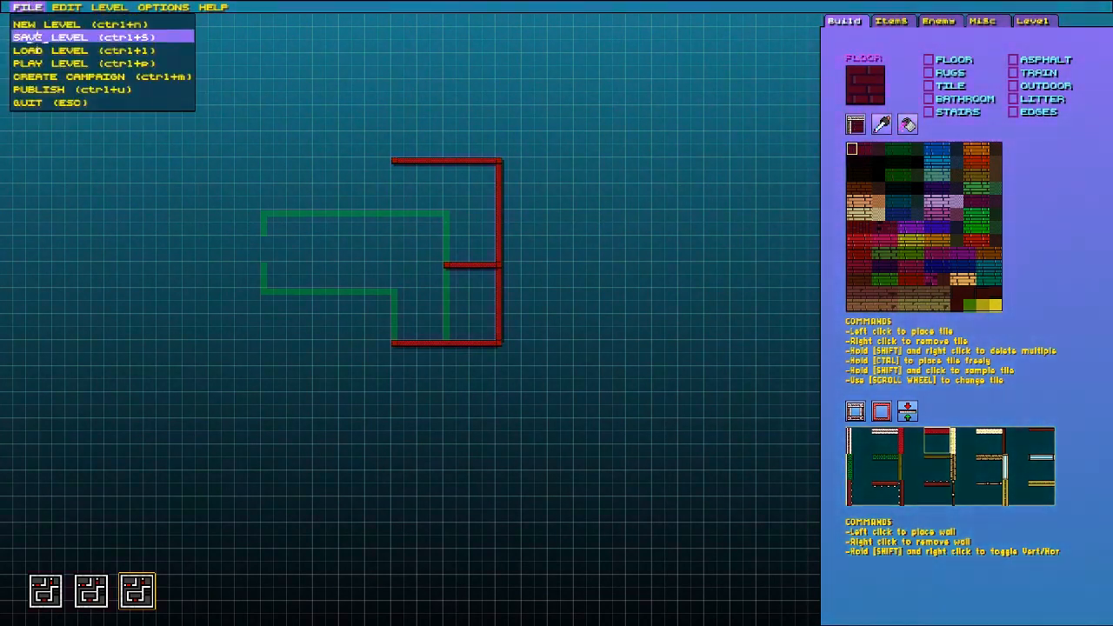
pyautogui.click(52, 35)
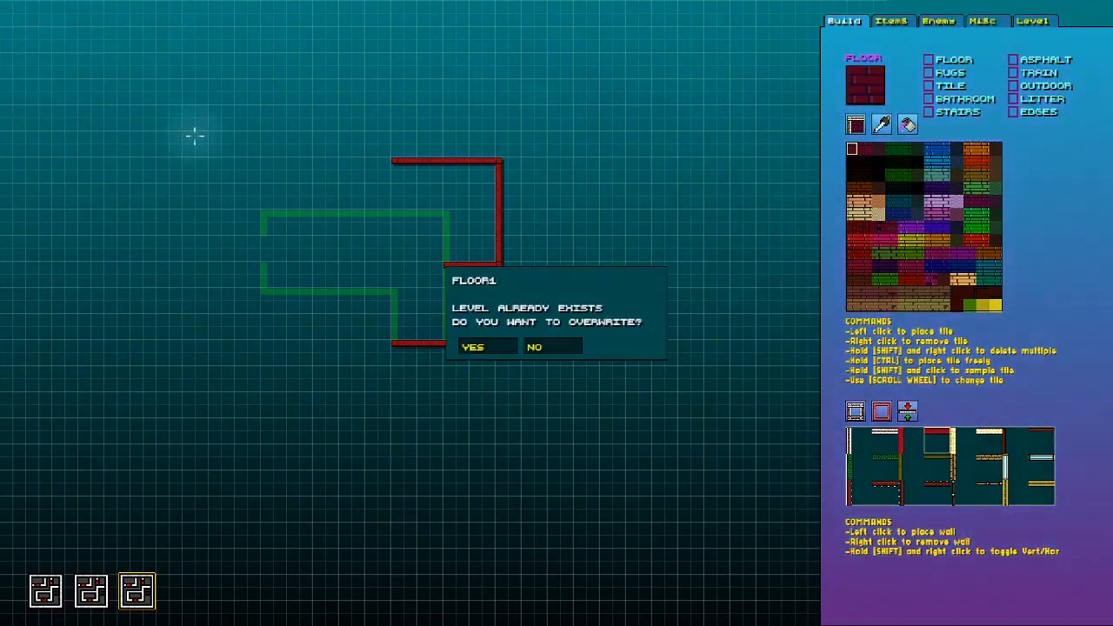
pyautogui.click(489, 346)
pyautogui.press('Escape')
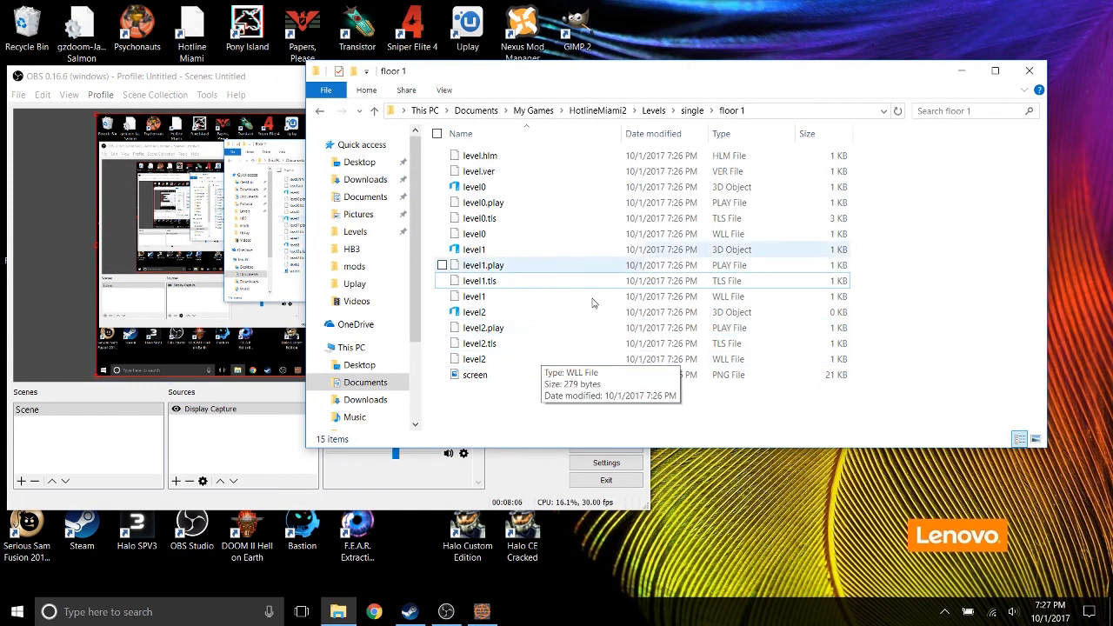
# Switch to File Explorer and rename the four level2 files in the floor 1 folder with the base name level1
pyautogui.moveTo(524, 312); pyautogui.dragTo(497, 362)
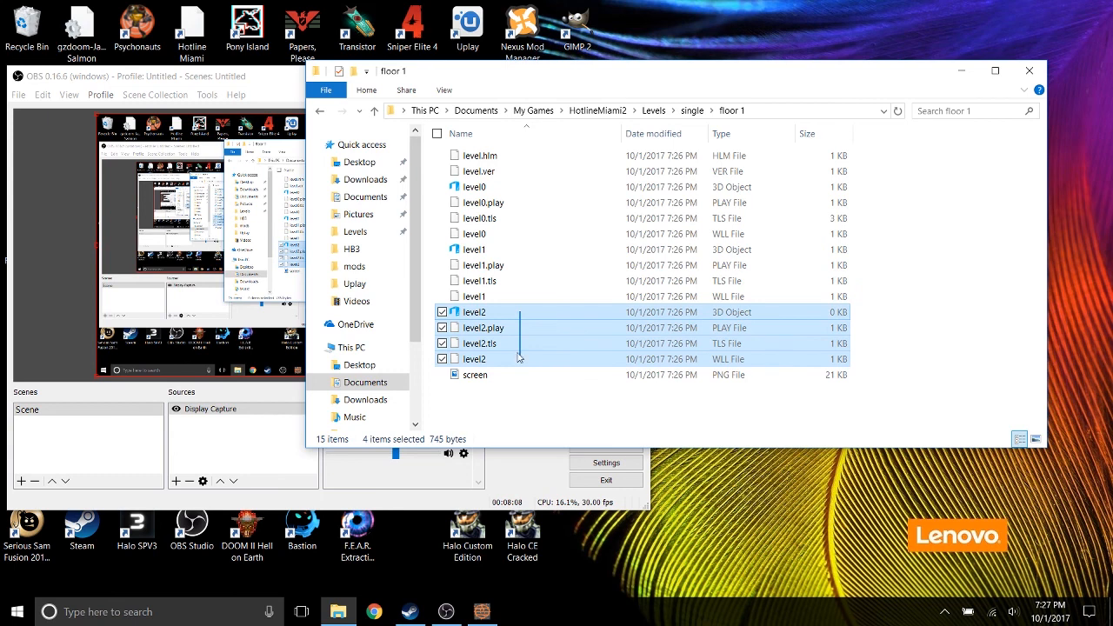
pyautogui.rightClick(500, 330)
pyautogui.click(350, 536)
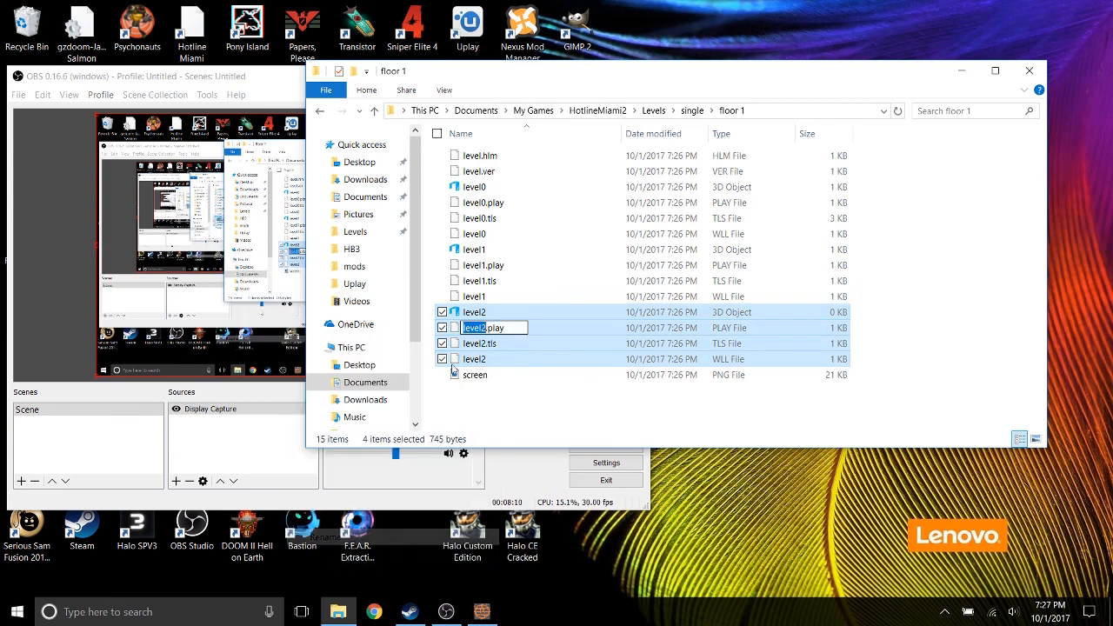
pyautogui.press('Right')
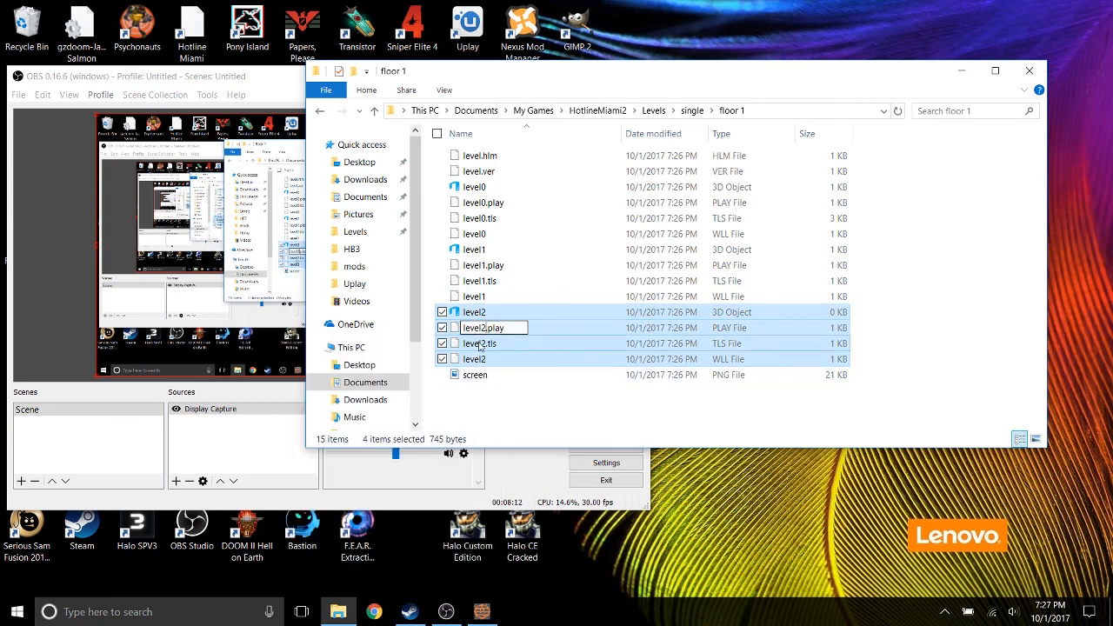
pyautogui.press('BackSpace')
pyautogui.write('1')
pyautogui.press('Return')
# Rename the four original level1 files, without the (2) suffix, as level2
pyautogui.keyDown('ctrl'); pyautogui.click(521, 327); pyautogui.keyUp('ctrl')
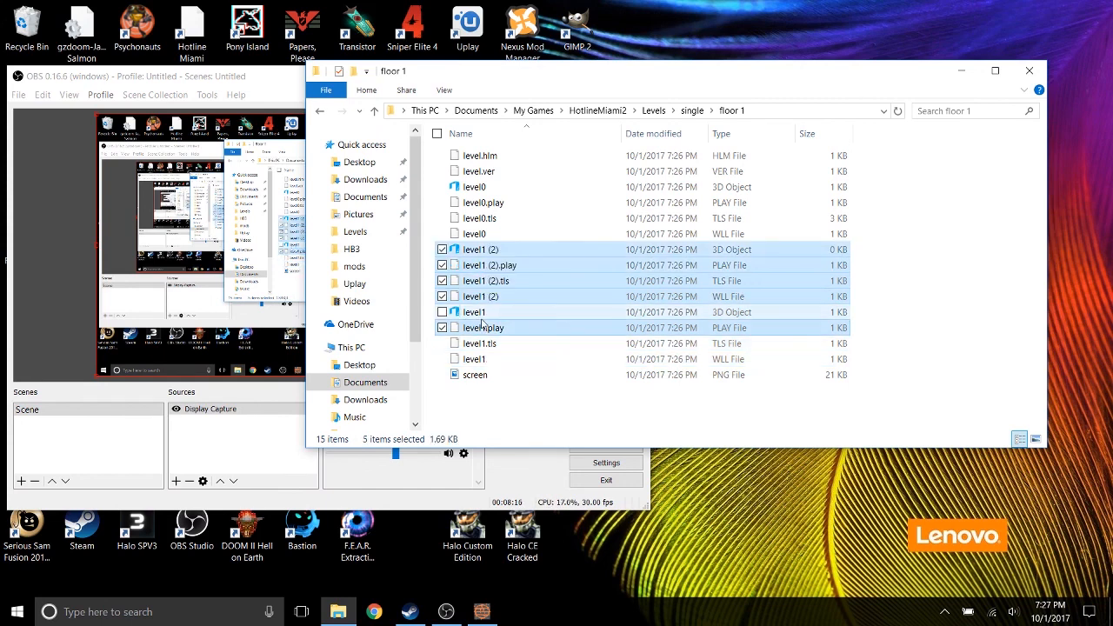
pyautogui.moveTo(541, 314); pyautogui.dragTo(522, 363)
pyautogui.rightClick(504, 340)
pyautogui.click(337, 550)
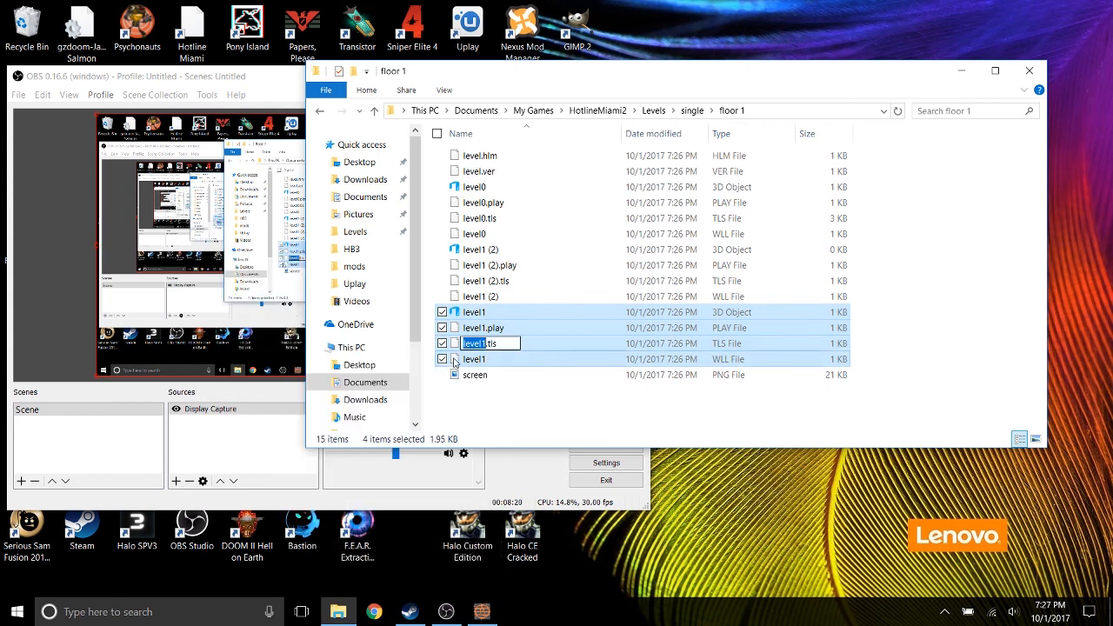
pyautogui.press('BackSpace')
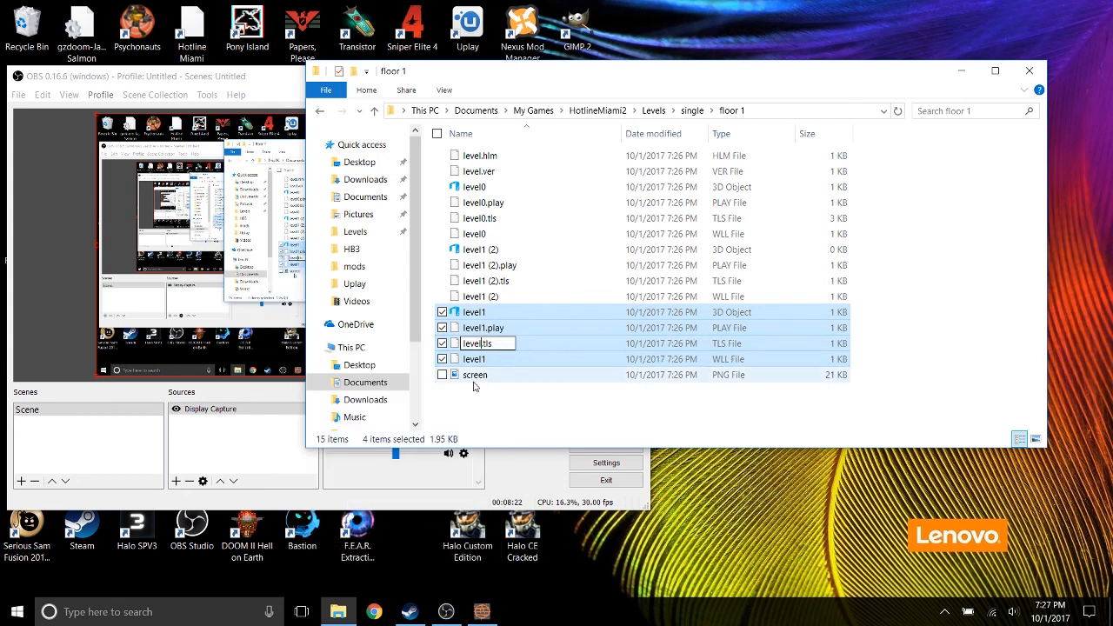
pyautogui.write('2')
pyautogui.press('Return')
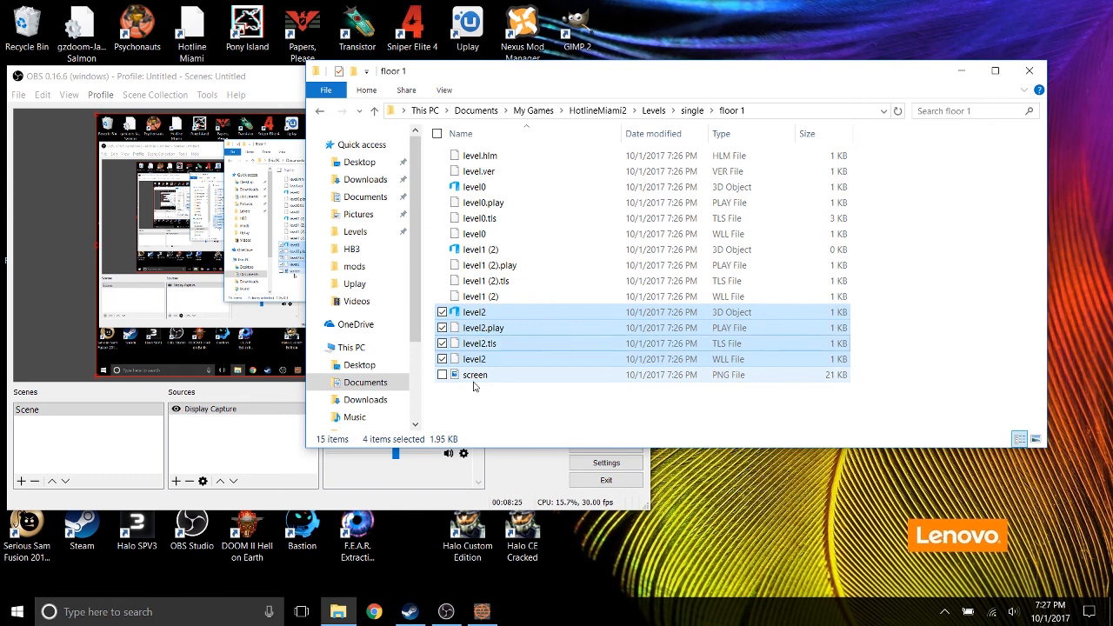
pyautogui.click(527, 250)
pyautogui.moveTo(534, 253)
pyautogui.mouseDown()
pyautogui.moveTo(521, 265)
pyautogui.moveTo(525, 247)
pyautogui.mouseUp()
pyautogui.doubleClick(525, 250)
pyautogui.click(990, 340)
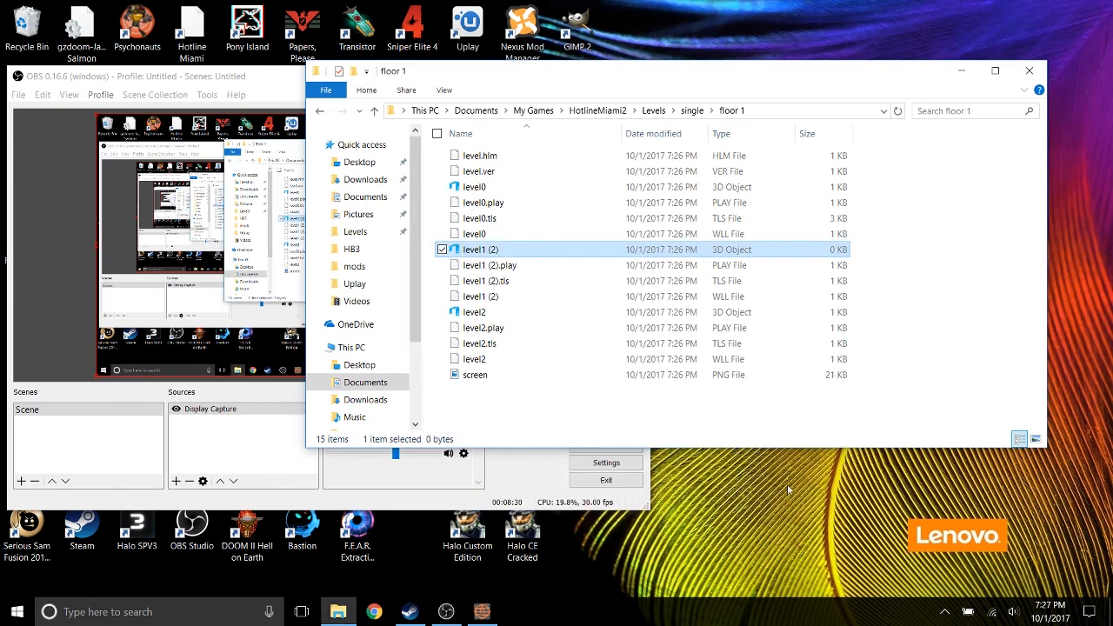
pyautogui.moveTo(539, 253); pyautogui.dragTo(544, 294)
pyautogui.click(1014, 257)
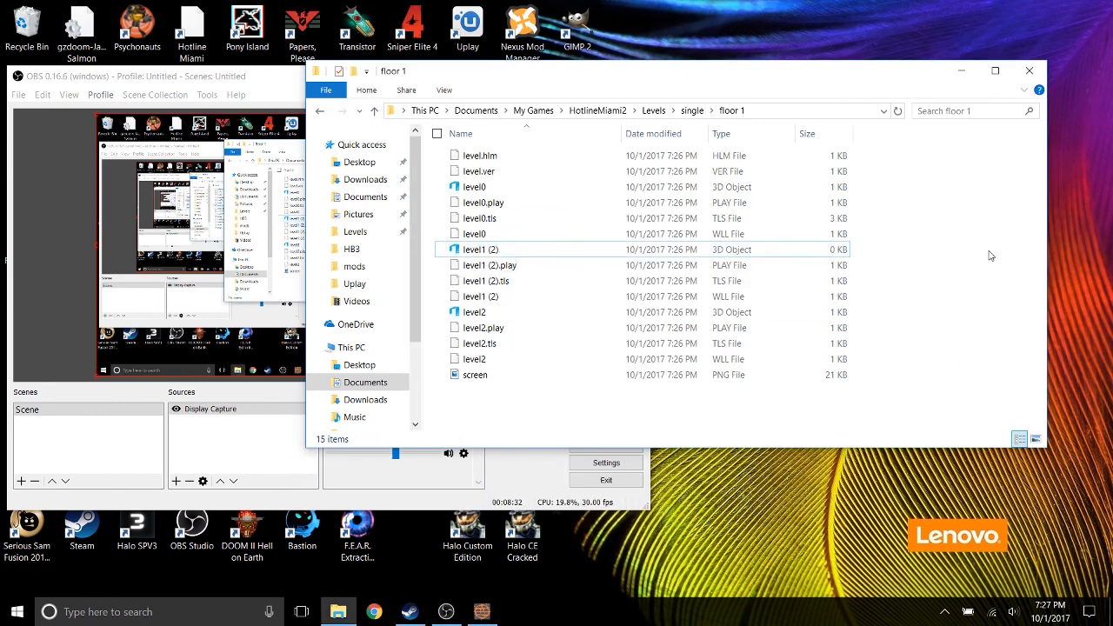
# Rename the four level1 (2) files as level1 and clear the file selection
pyautogui.moveTo(577, 303); pyautogui.dragTo(543, 252)
pyautogui.rightClick(544, 252)
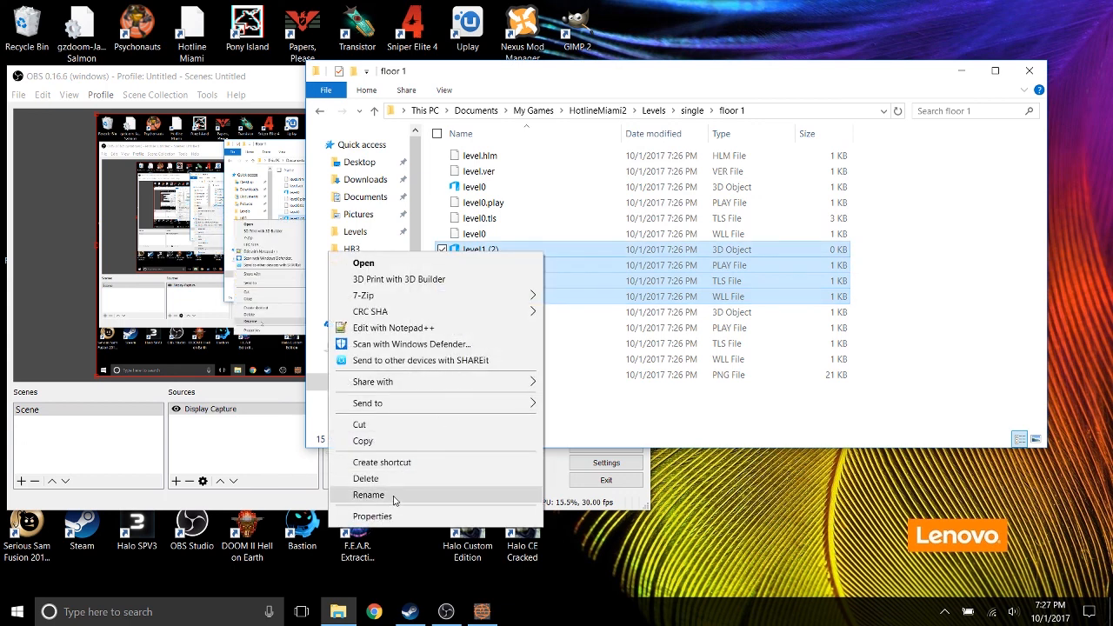
pyautogui.click(368, 495)
pyautogui.click(502, 249)
pyautogui.press('BackSpace')
pyautogui.press('BackSpace')
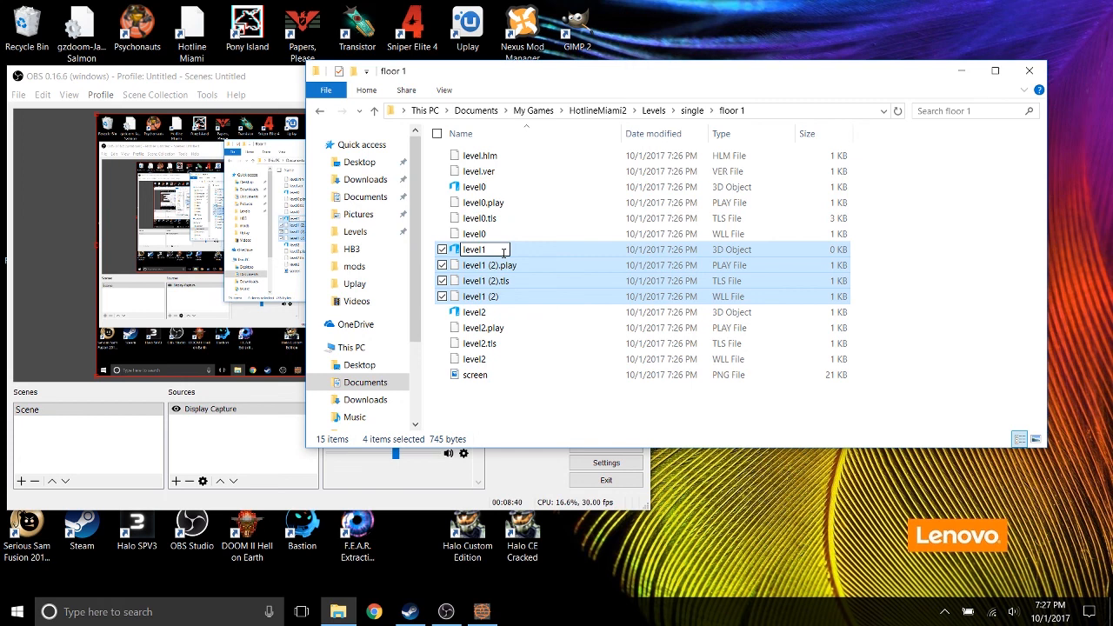
pyautogui.press('Return')
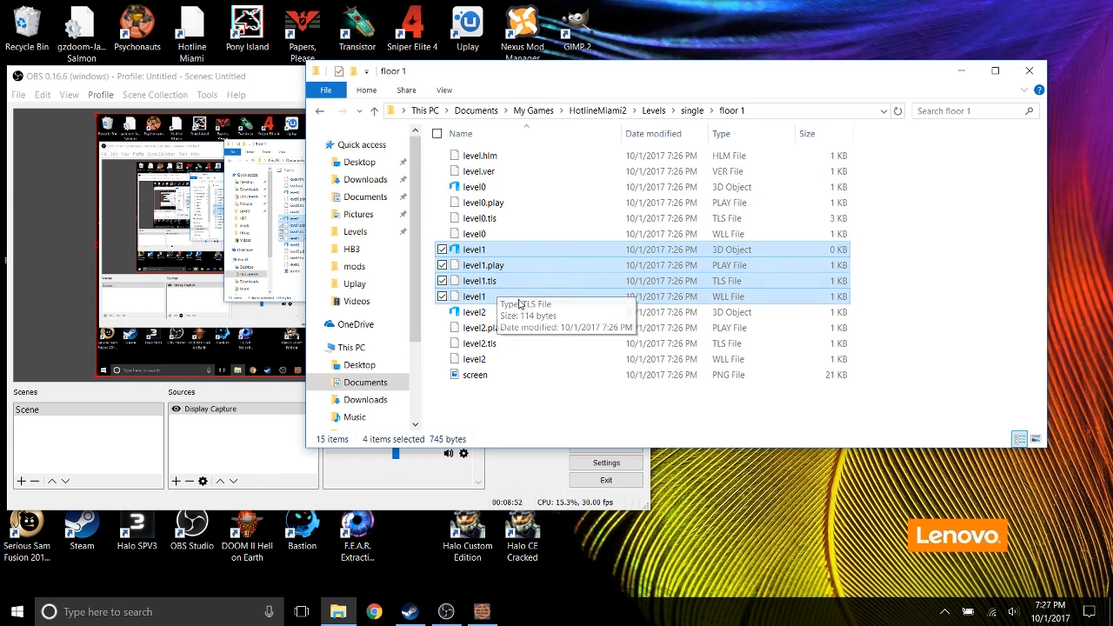
pyautogui.click(957, 282)
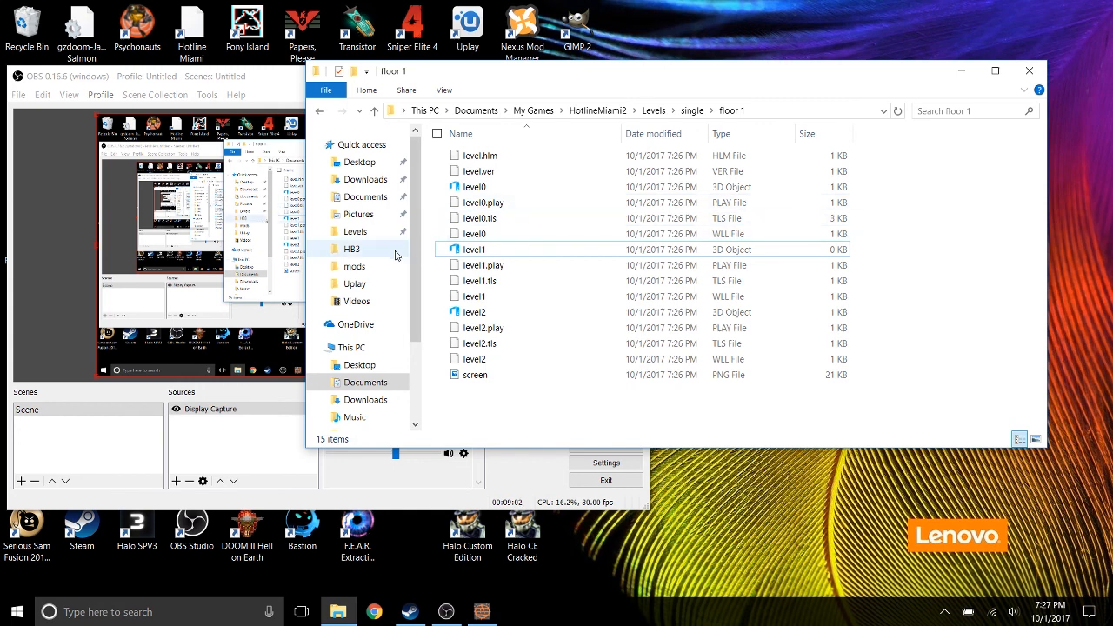
# View the backed-up level folders in HB3's Levels bkup folder and return to the Hotline Miami 2 single levels folder
pyautogui.click(351, 248)
pyautogui.doubleClick(471, 153)
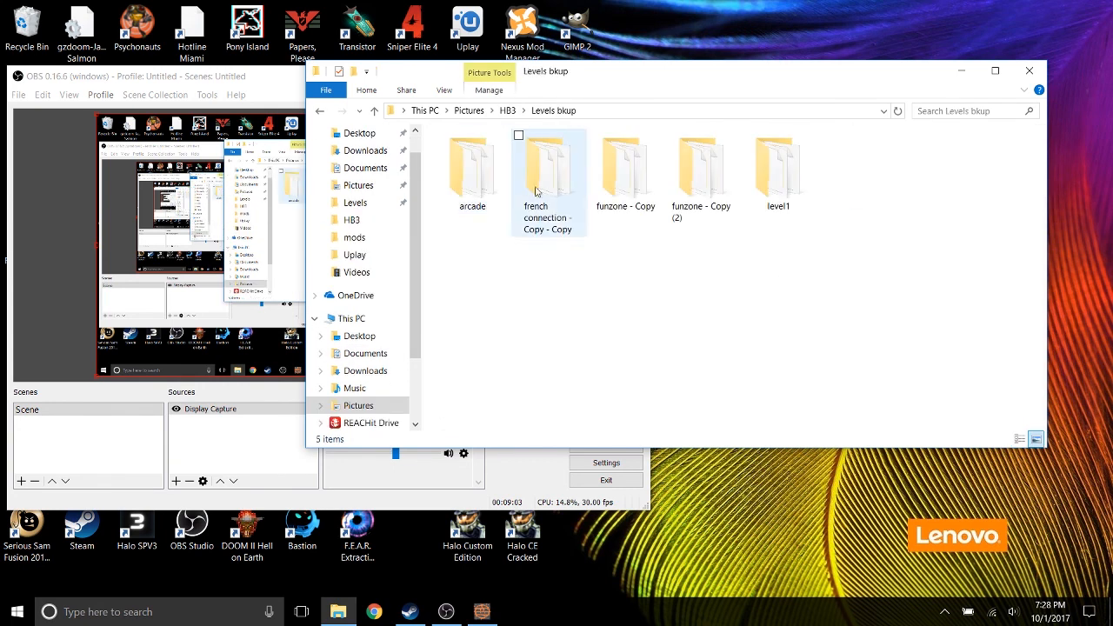
pyautogui.click(319, 111)
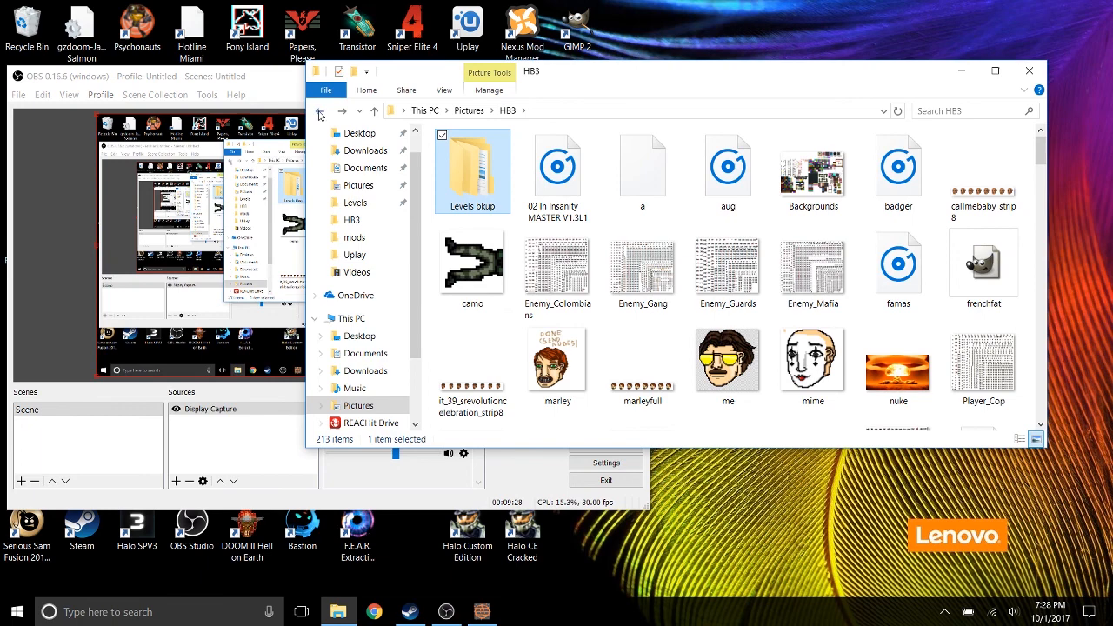
pyautogui.doubleClick(474, 174)
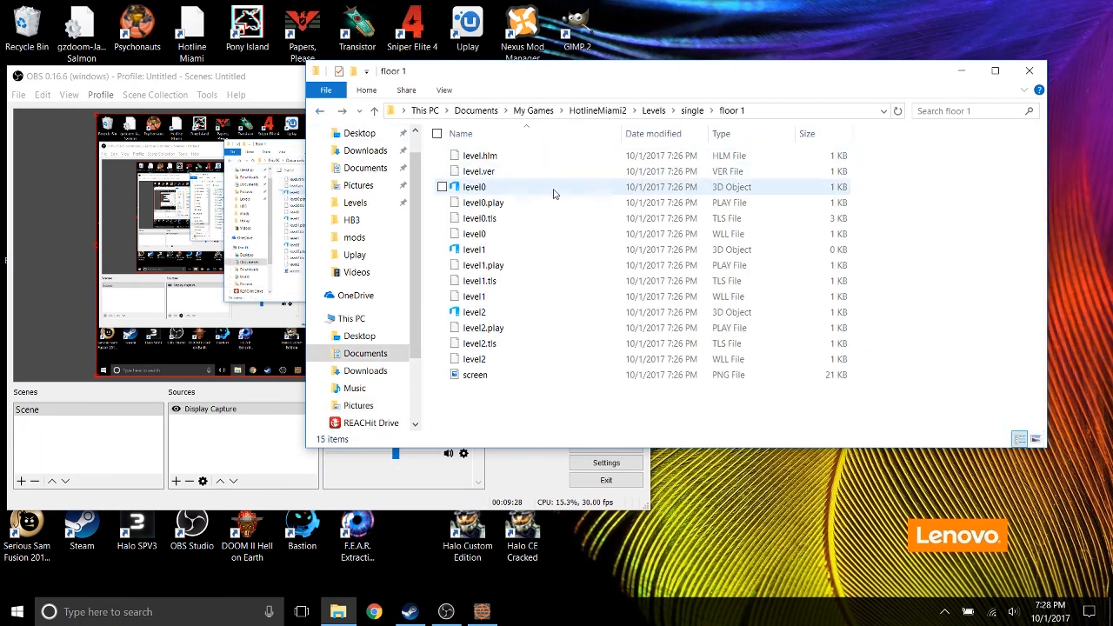
pyautogui.click(692, 110)
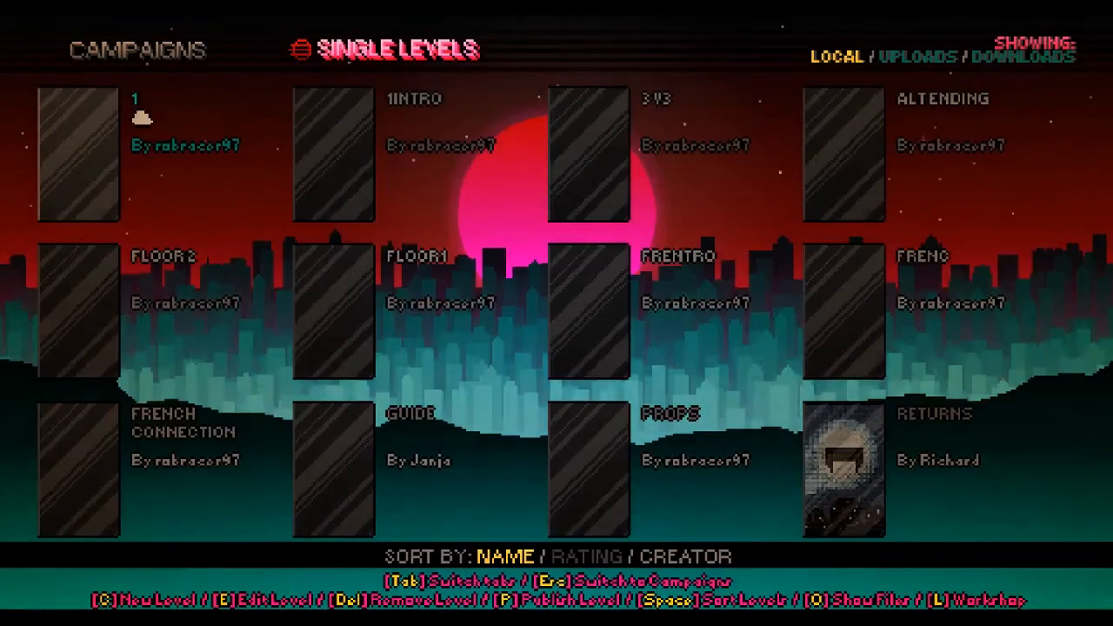
# Switch to Hotline Miami 2 and open the FLOOR1 level for editing from the single levels list
pyautogui.press('Down')
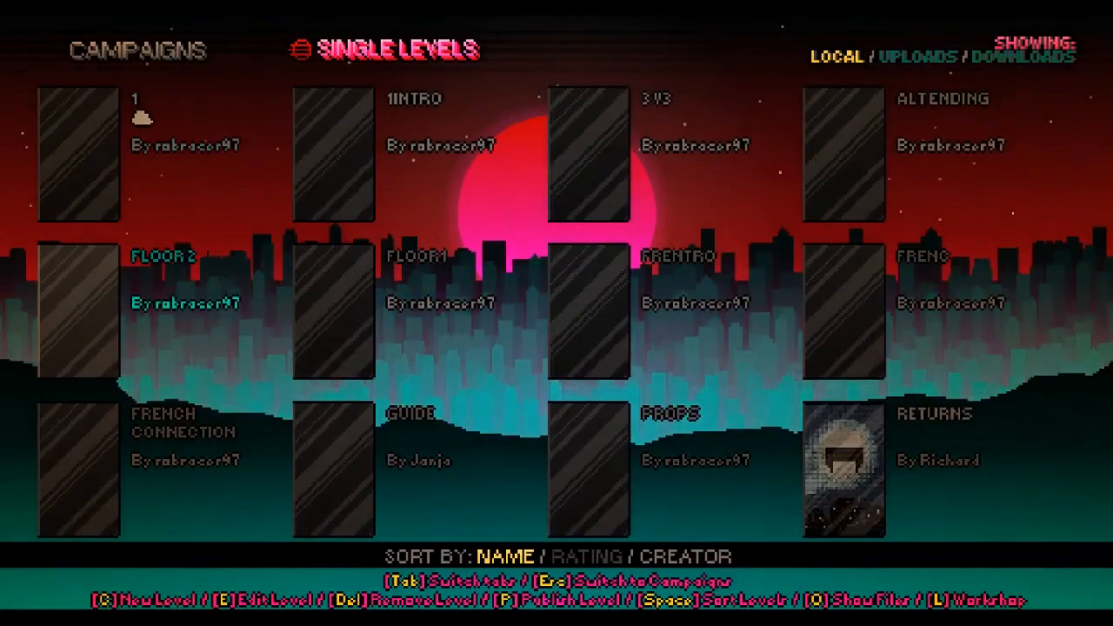
pyautogui.press('Right')
pyautogui.press('e')
pyautogui.press('Return')
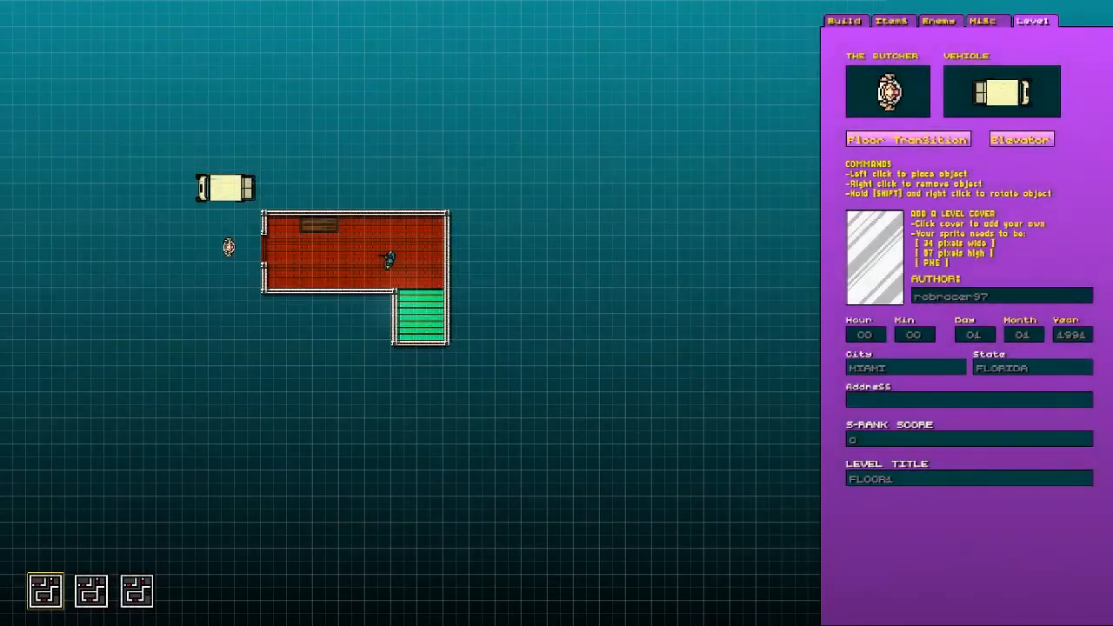
# Go through the level's three floors to check their swapped order and ghosted outlines
pyautogui.click(91, 592)
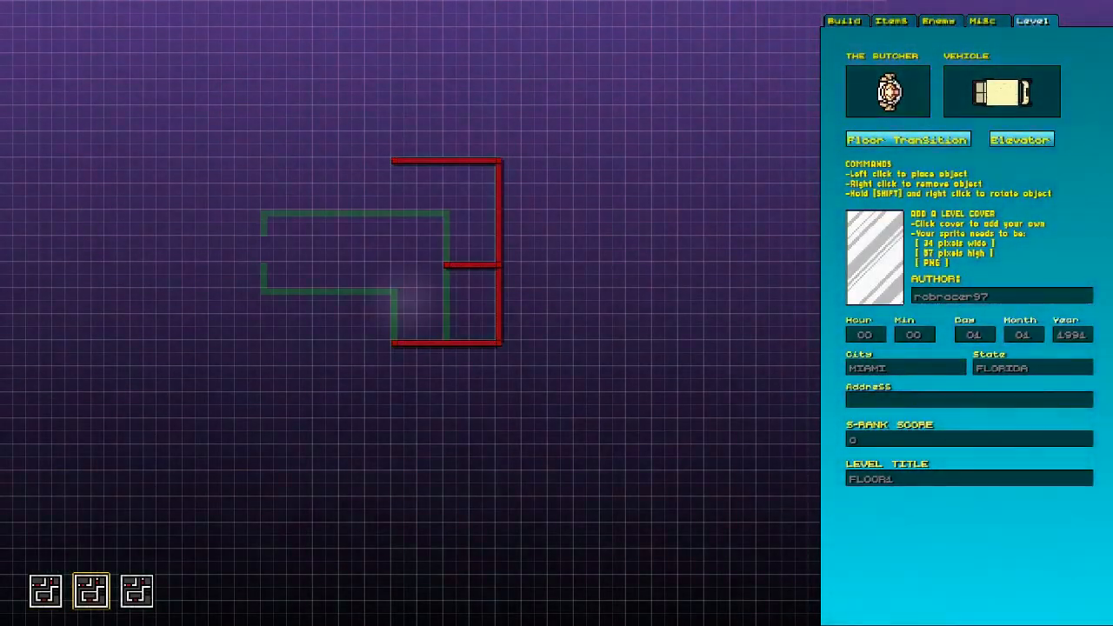
pyautogui.click(136, 591)
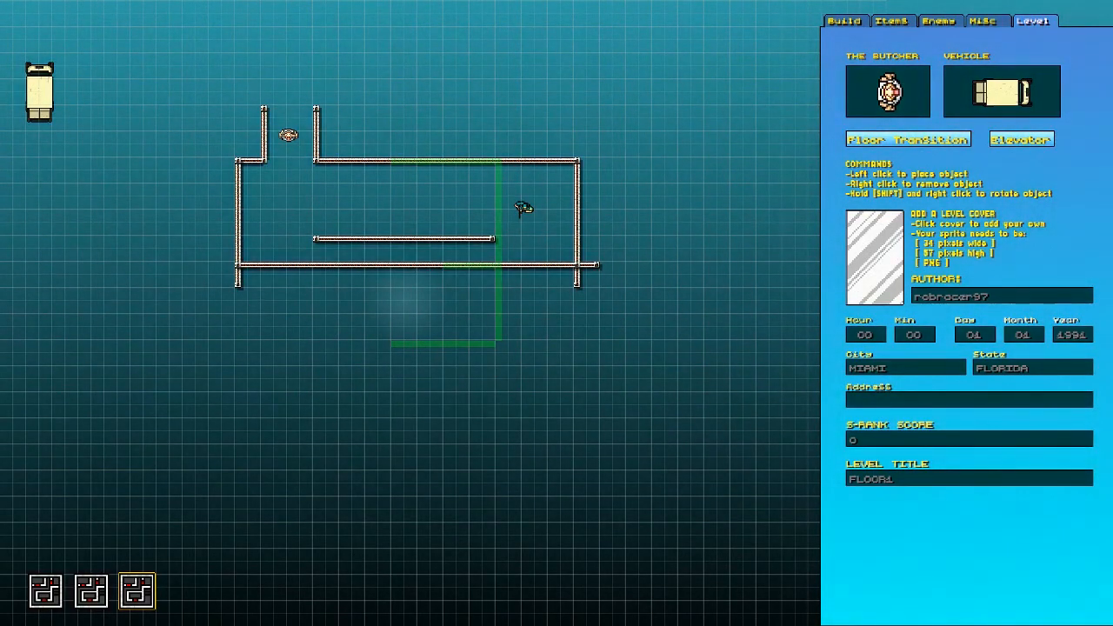
pyautogui.click(91, 591)
pyautogui.click(46, 591)
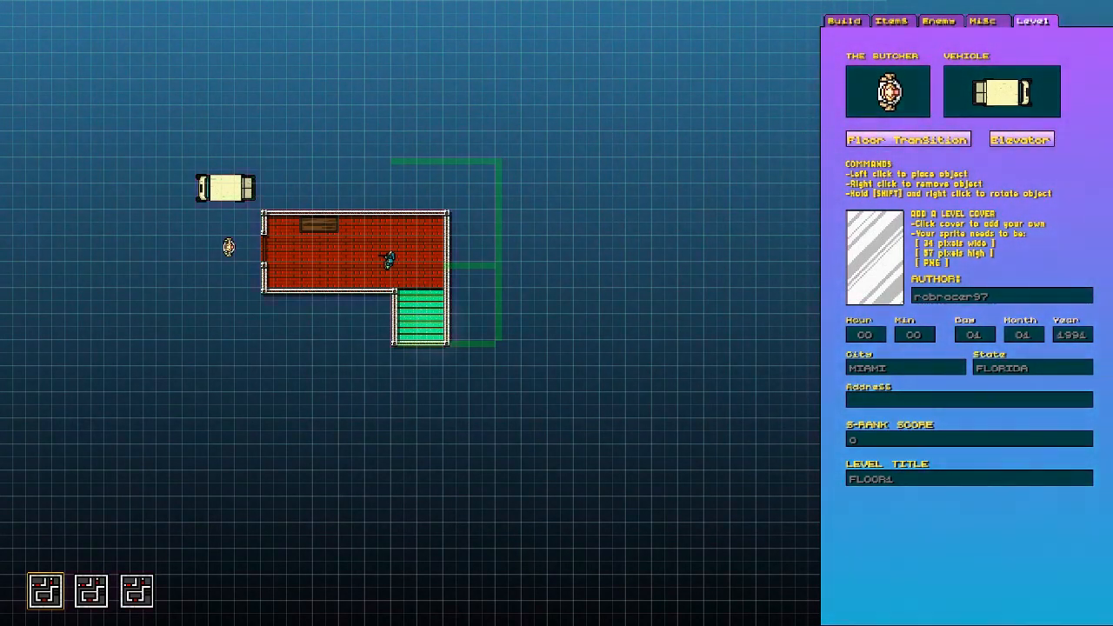
pyautogui.click(91, 591)
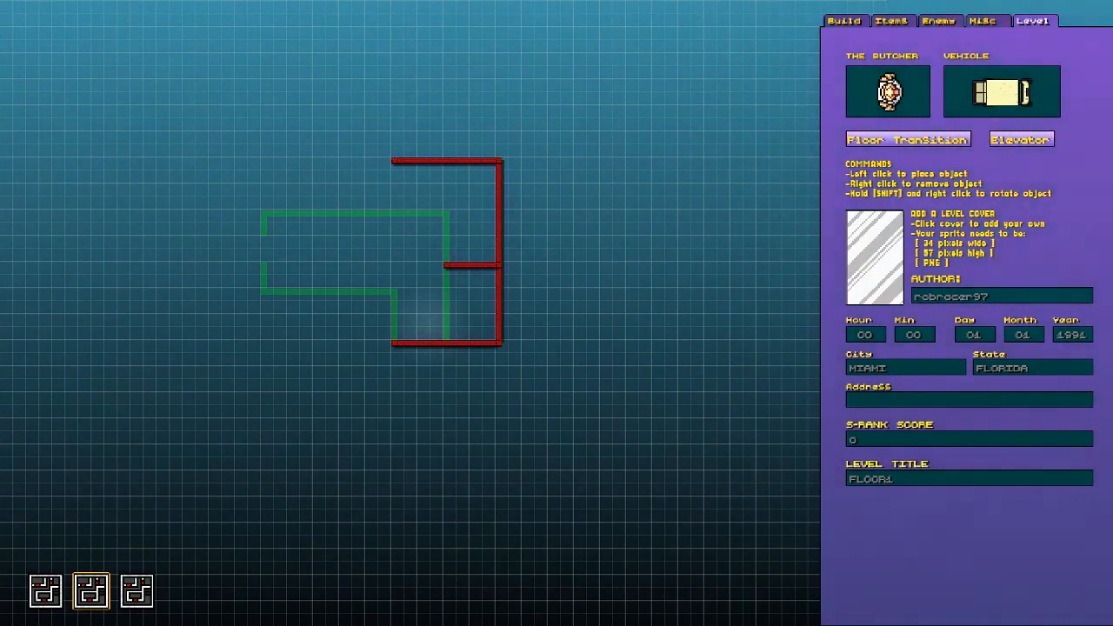
pyautogui.click(45, 591)
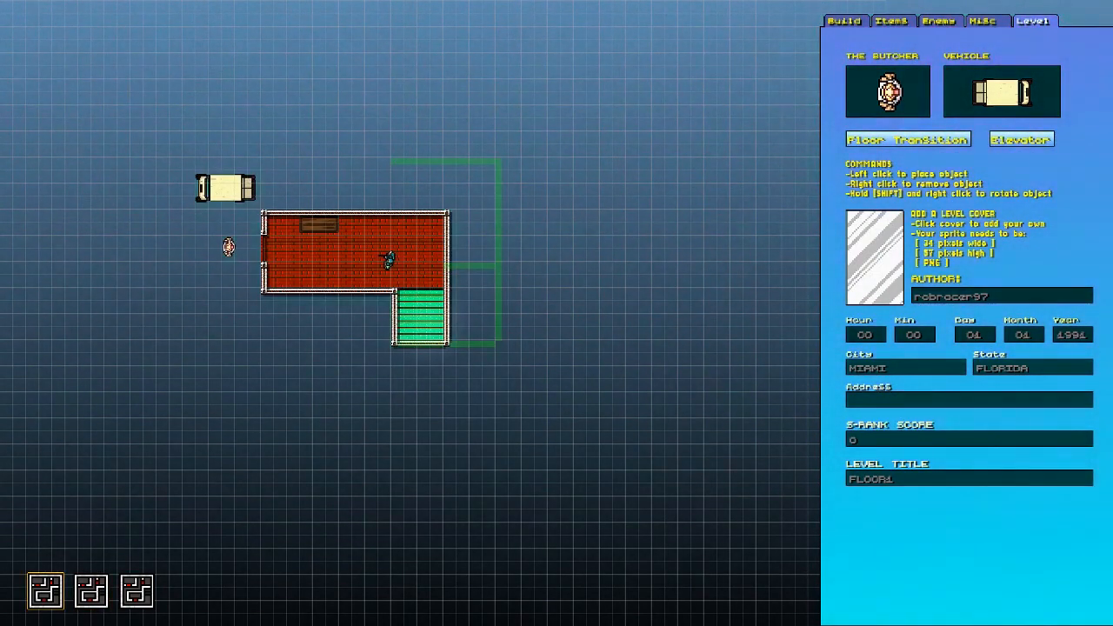
# Remove the Butcher and the vehicle from the third floor, and save the level with the first floor shown
pyautogui.click(92, 591)
pyautogui.click(136, 591)
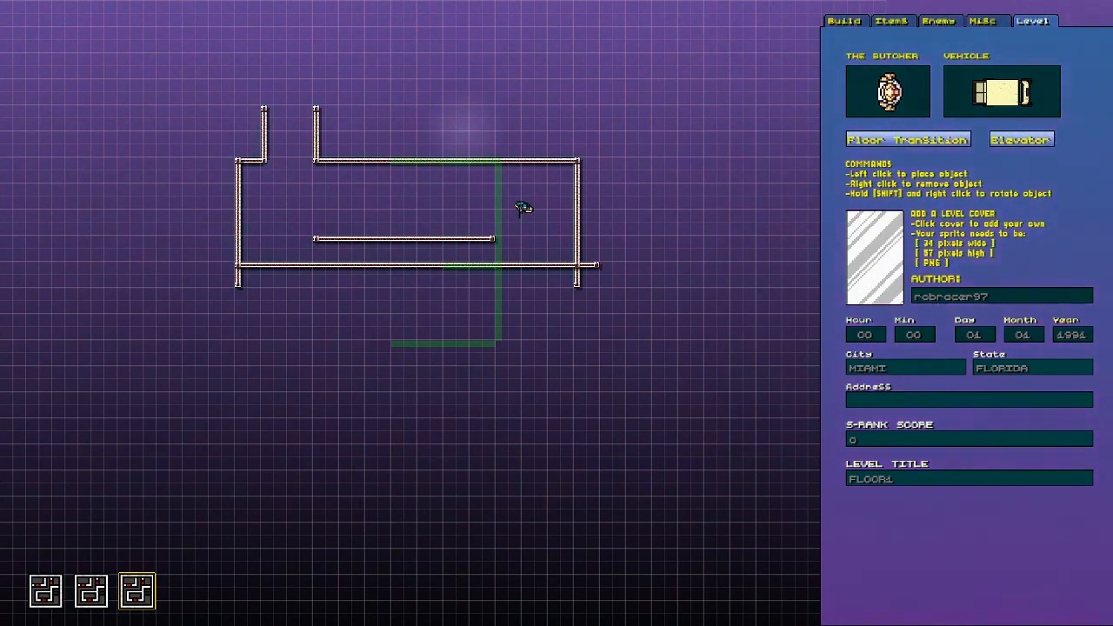
pyautogui.click(91, 591)
pyautogui.press('pagedown')
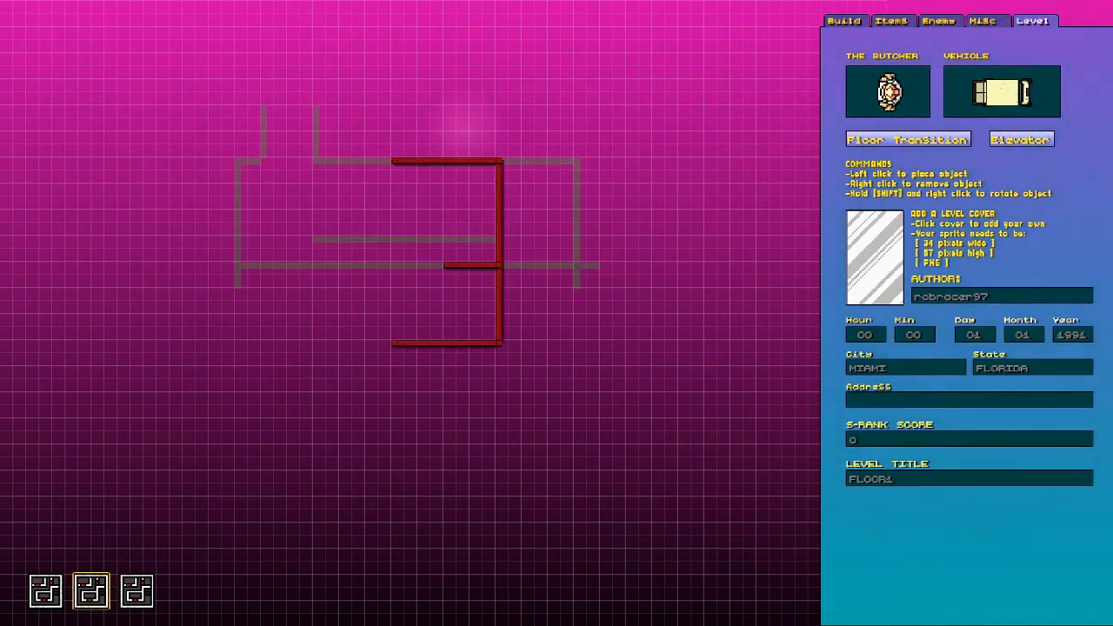
pyautogui.press('pagedown')
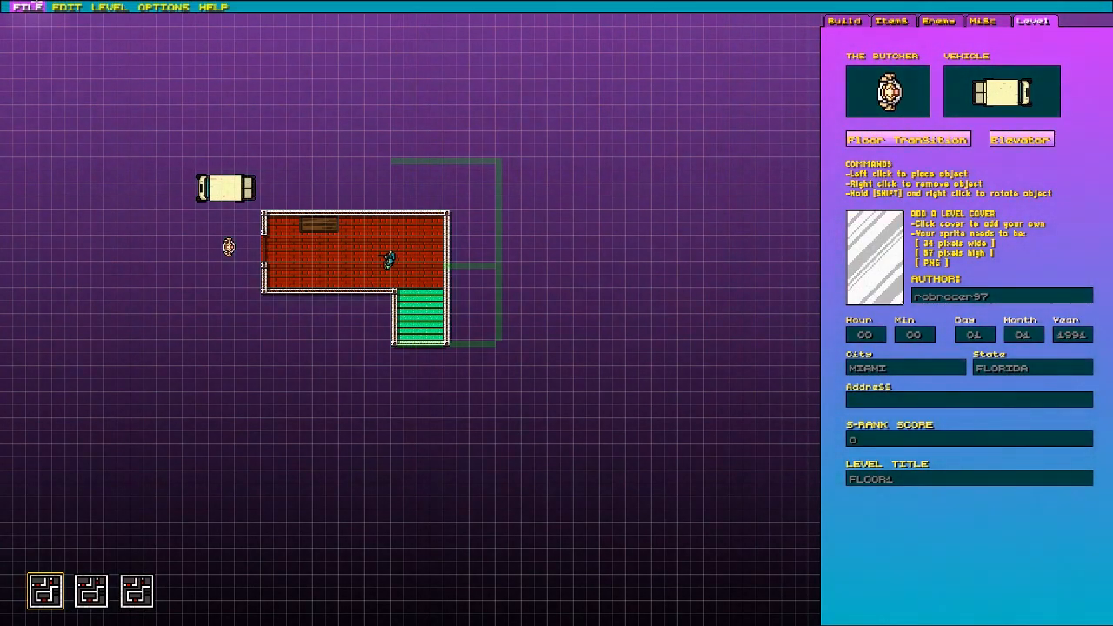
pyautogui.click(27, 5)
pyautogui.click(56, 36)
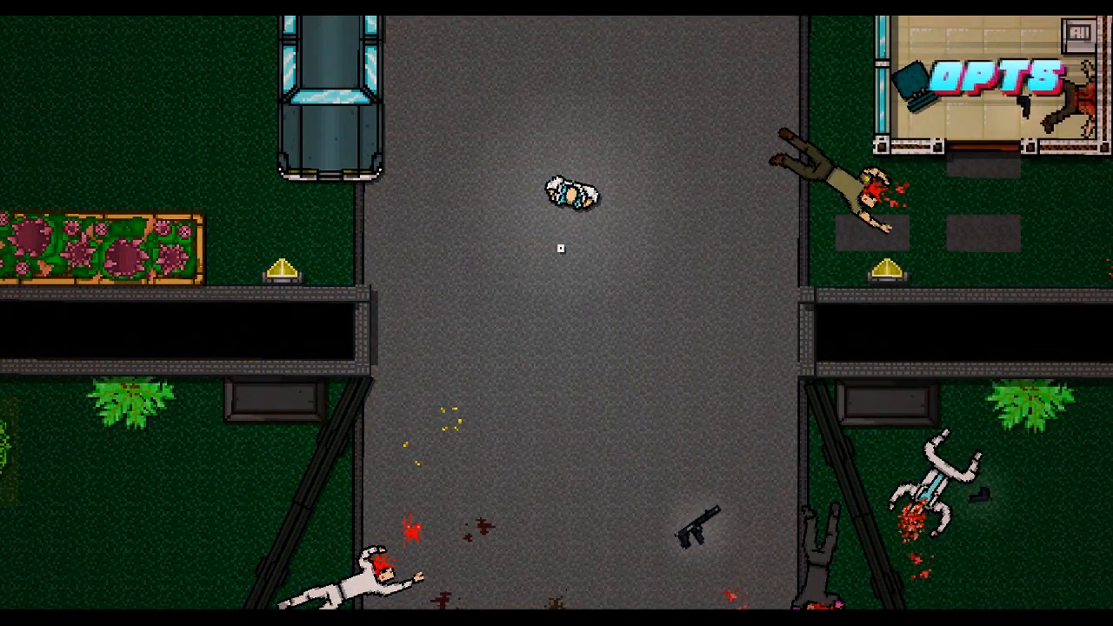
pyautogui.press('d')
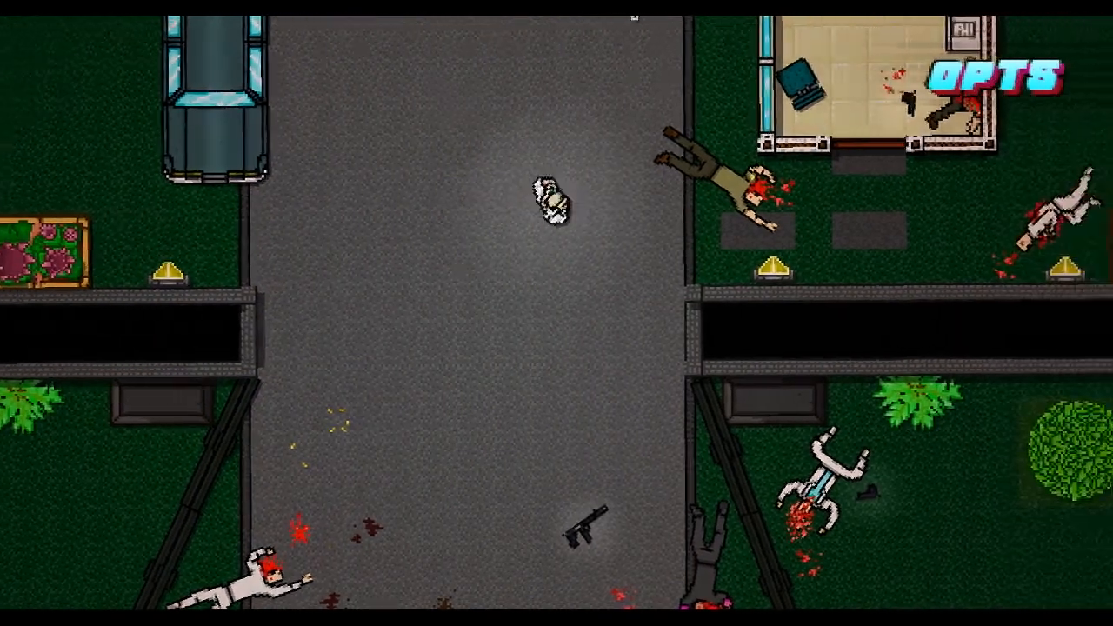
pyautogui.press('s')
pyautogui.rightClick(550, 433)
pyautogui.press('s')
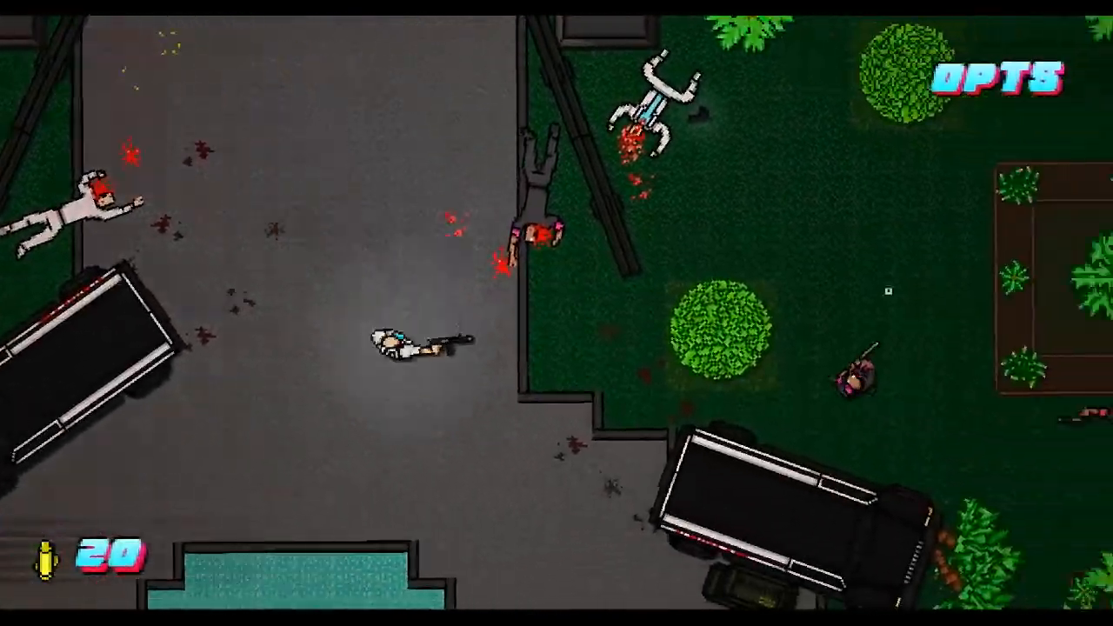
pyautogui.click(887, 300)
pyautogui.press('w')
pyautogui.click(809, 333)
pyautogui.press('s')
pyautogui.click(926, 421)
pyautogui.press('d')
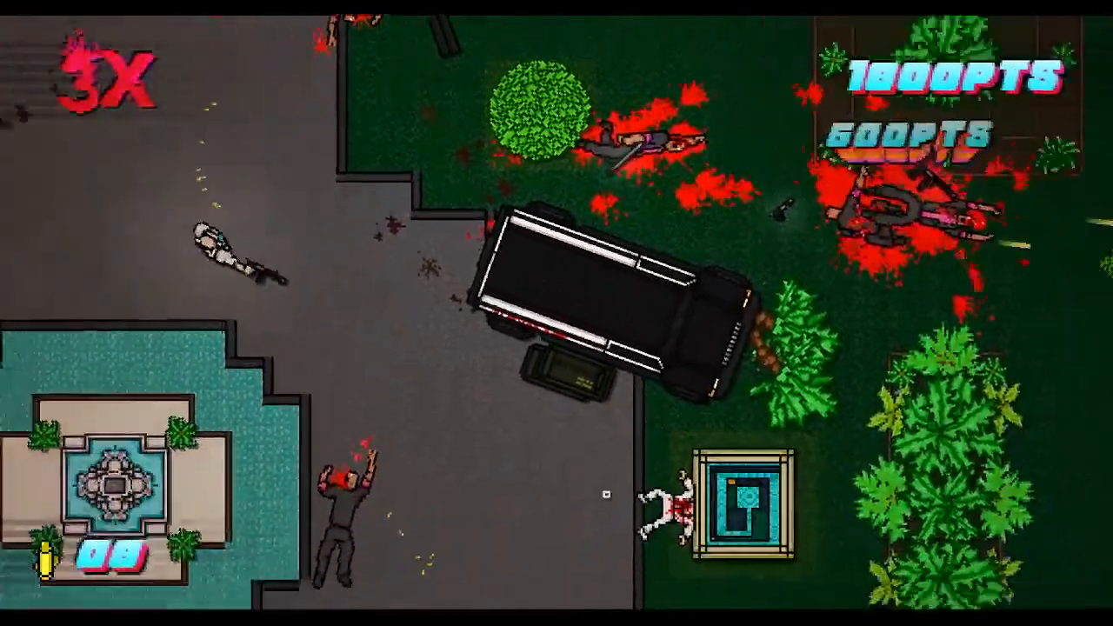
pyautogui.press('a')
pyautogui.click(745, 492)
pyautogui.press('r')
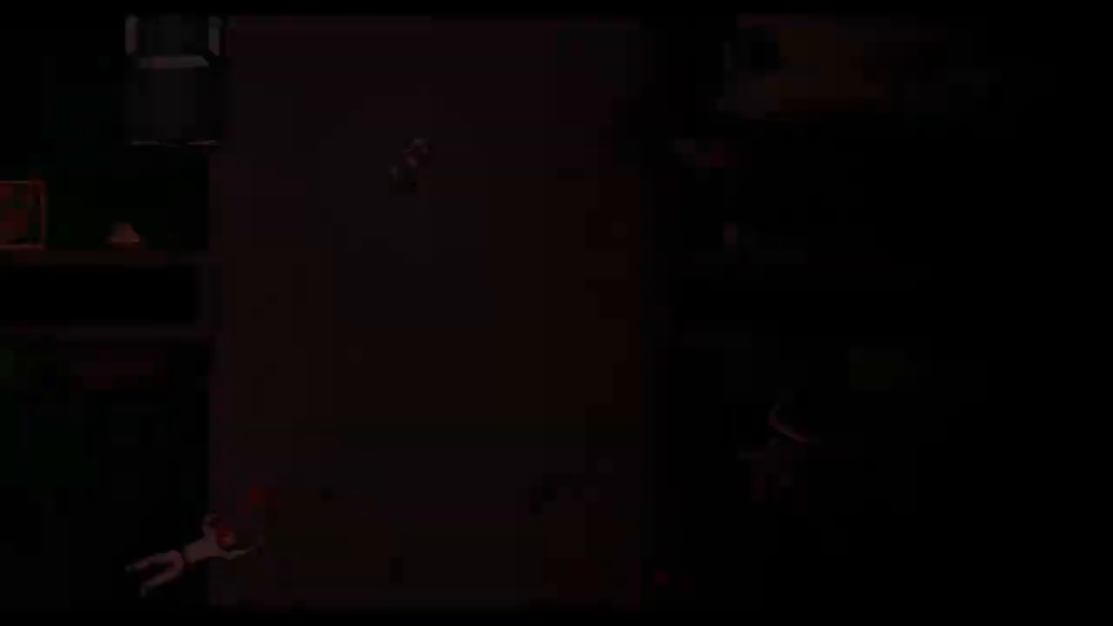
pyautogui.press('s')
pyautogui.press('d')
pyautogui.rightClick(778, 434)
pyautogui.click(782, 383)
pyautogui.click(718, 545)
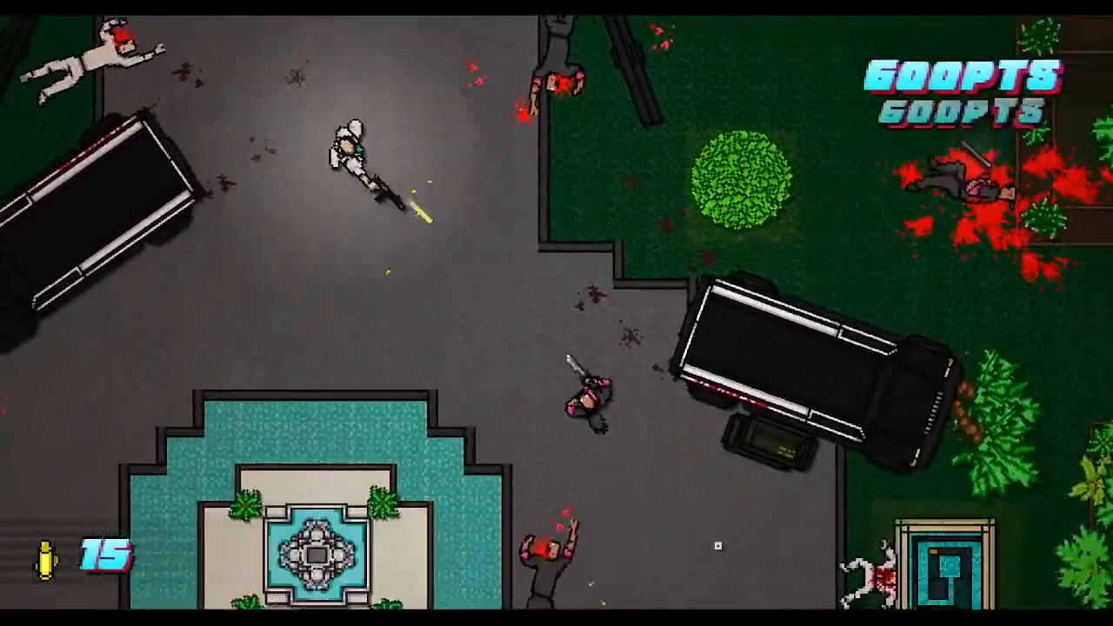
pyautogui.press('s')
pyautogui.press('a')
pyautogui.press('d')
pyautogui.press('w')
pyautogui.press('d')
pyautogui.click(693, 522)
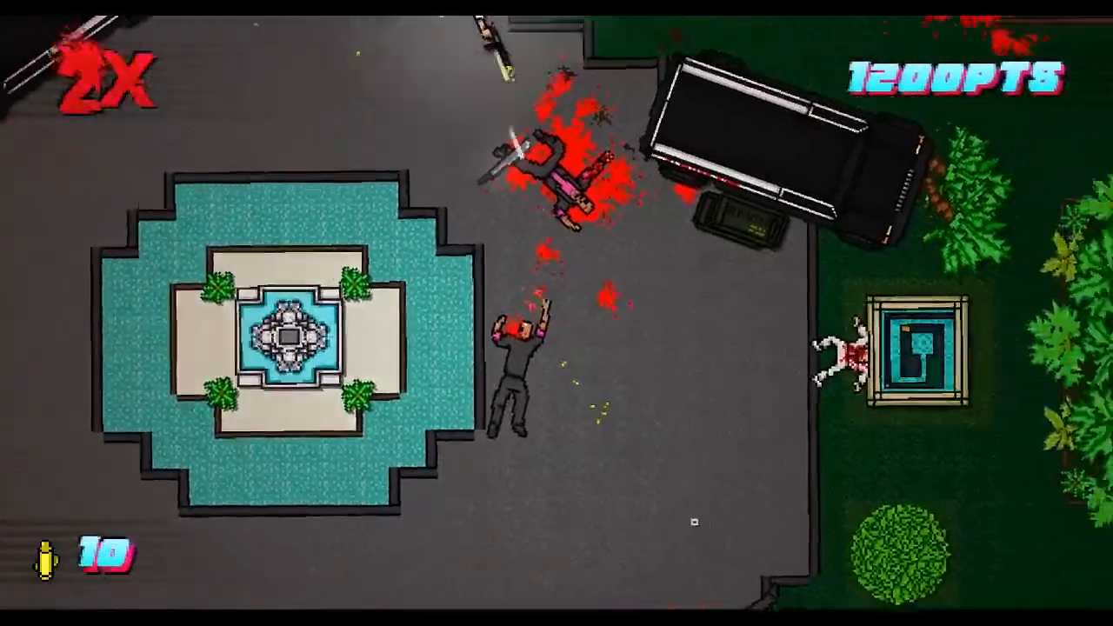
pyautogui.press('a')
pyautogui.press('s')
pyautogui.click(340, 497)
pyautogui.press('d')
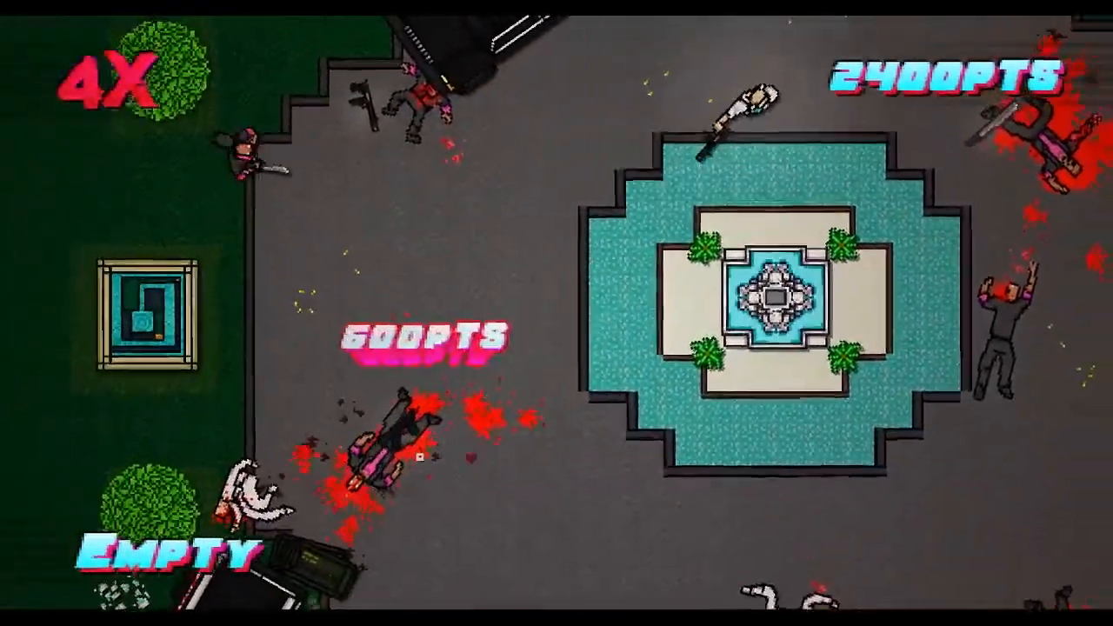
pyautogui.press('w')
pyautogui.press('a')
pyautogui.rightClick(417, 347)
pyautogui.press('s')
pyautogui.click(430, 444)
pyautogui.press('s')
pyautogui.press('a')
pyautogui.press('space')
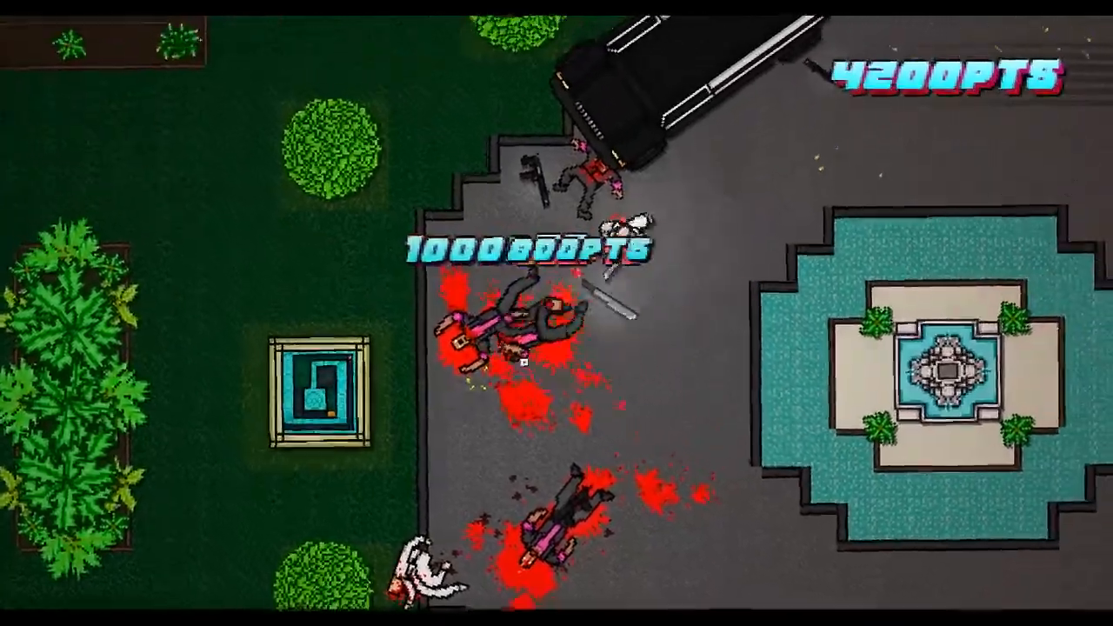
pyautogui.press('a')
pyautogui.rightClick(522, 356)
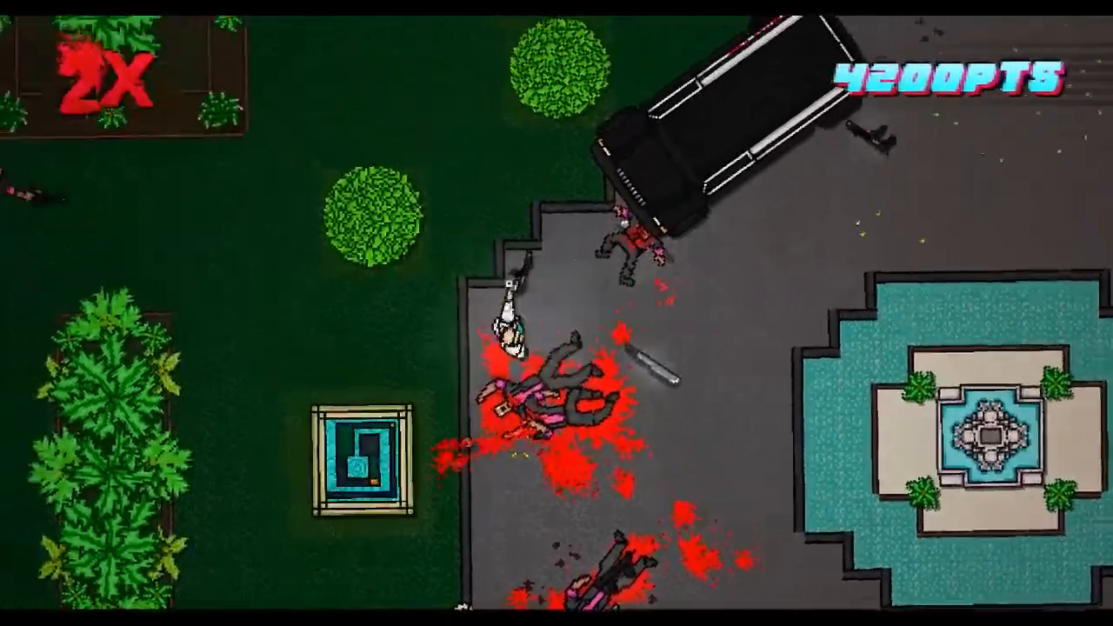
pyautogui.press('s')
pyautogui.click(425, 308)
pyautogui.press('d')
pyautogui.press('w')
pyautogui.press('s')
pyautogui.press('a')
pyautogui.press('w')
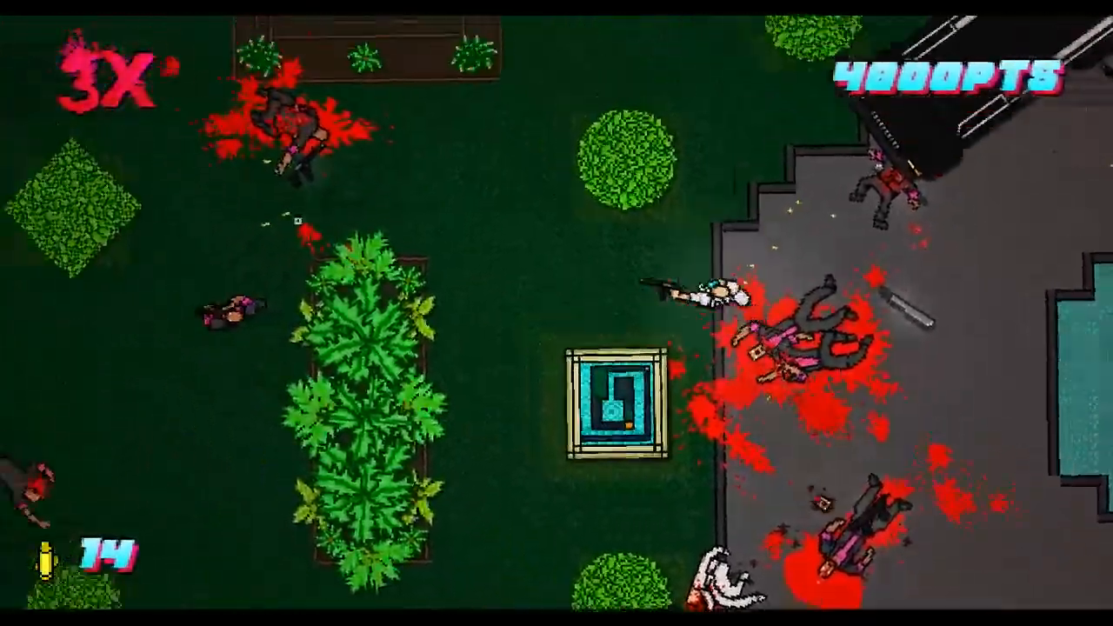
pyautogui.press('d')
pyautogui.press('s')
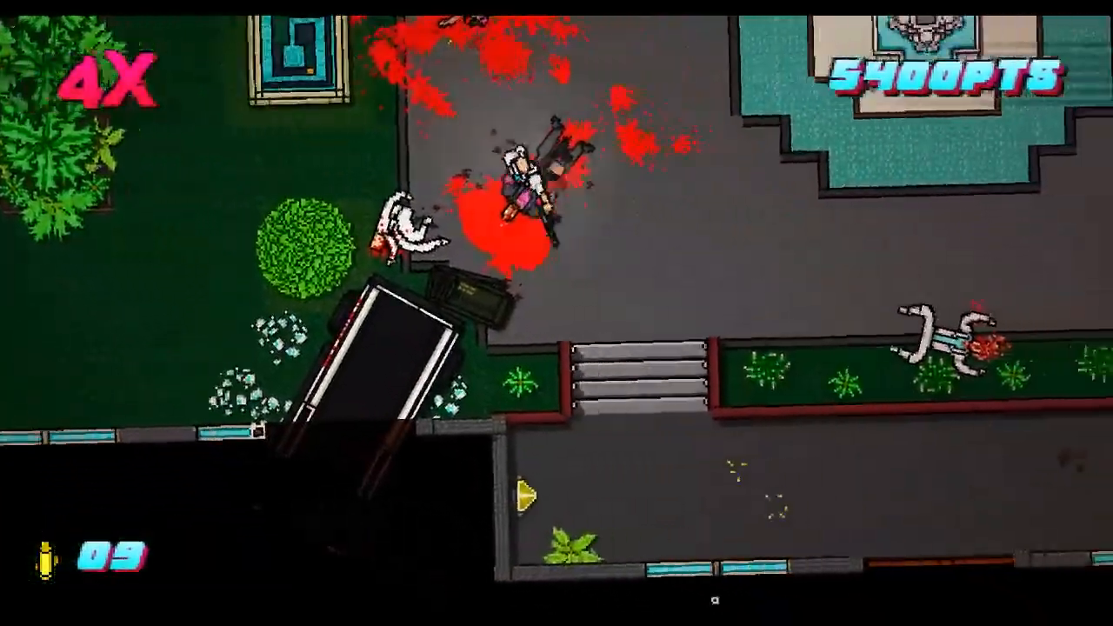
pyautogui.press('w')
pyautogui.press('d')
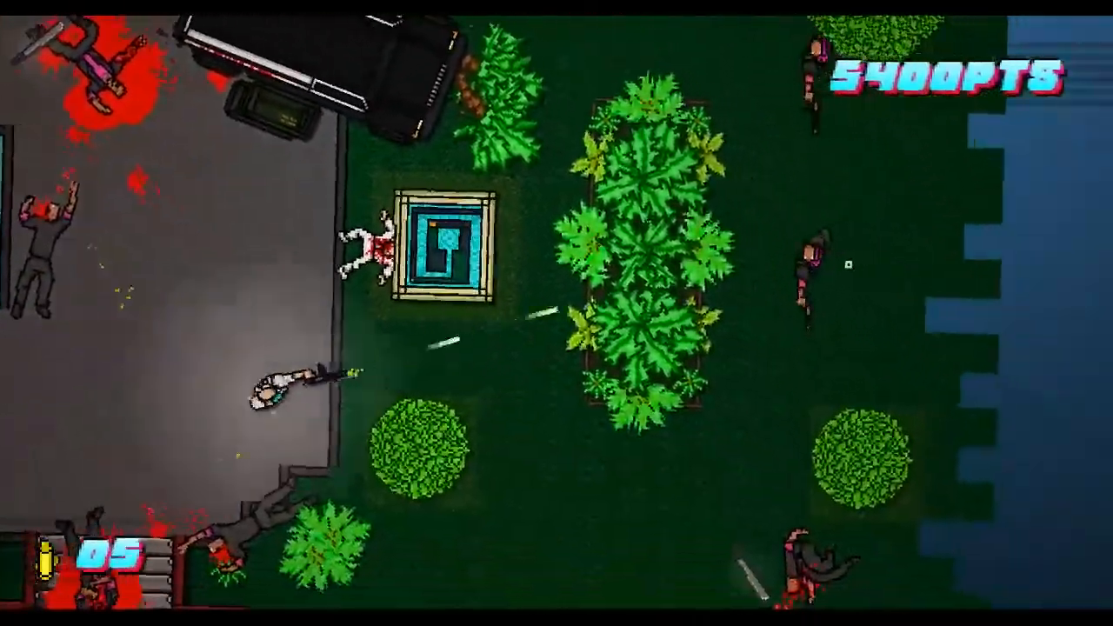
pyautogui.moveTo(857, 265); pyautogui.dragTo(784, 254)
pyautogui.press('a')
pyautogui.click(822, 235)
pyautogui.press('a')
pyautogui.press('w')
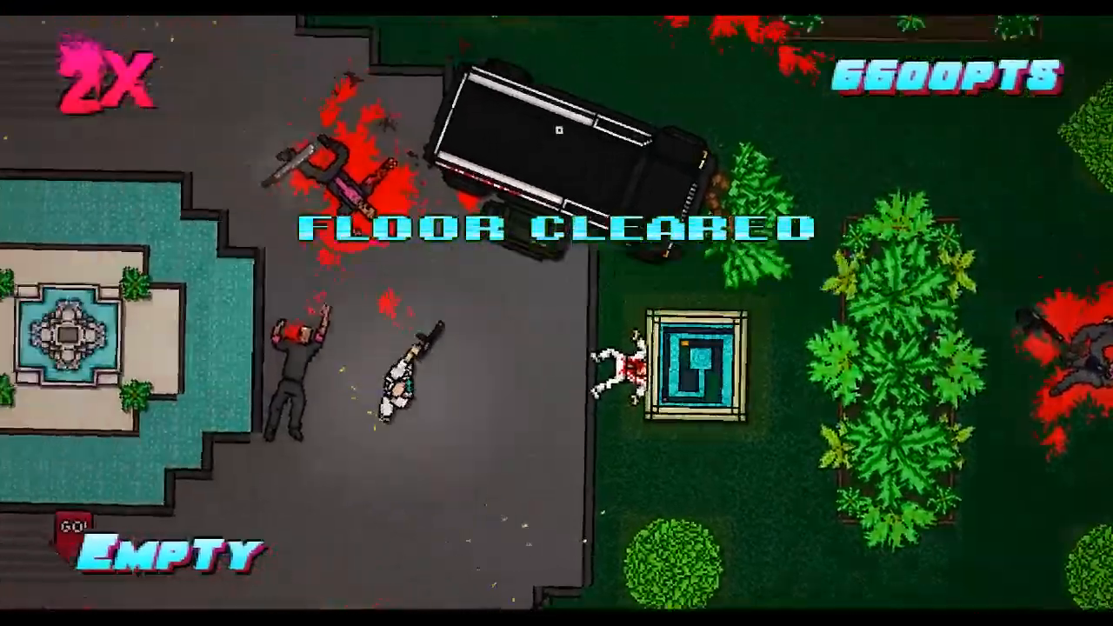
pyautogui.press('d')
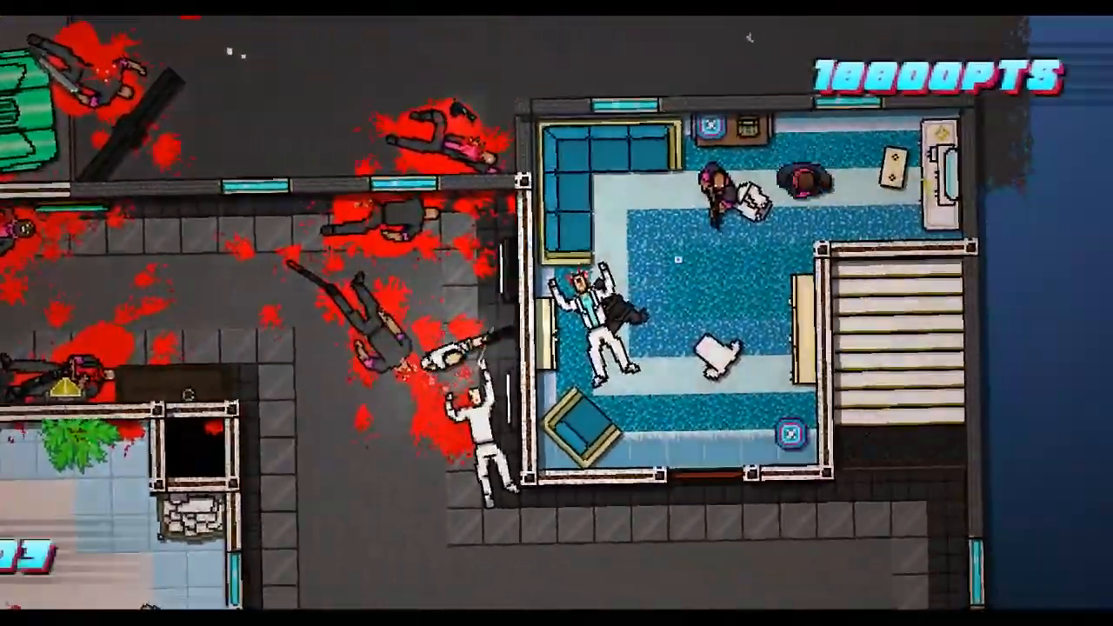
pyautogui.press('s')
pyautogui.press('d')
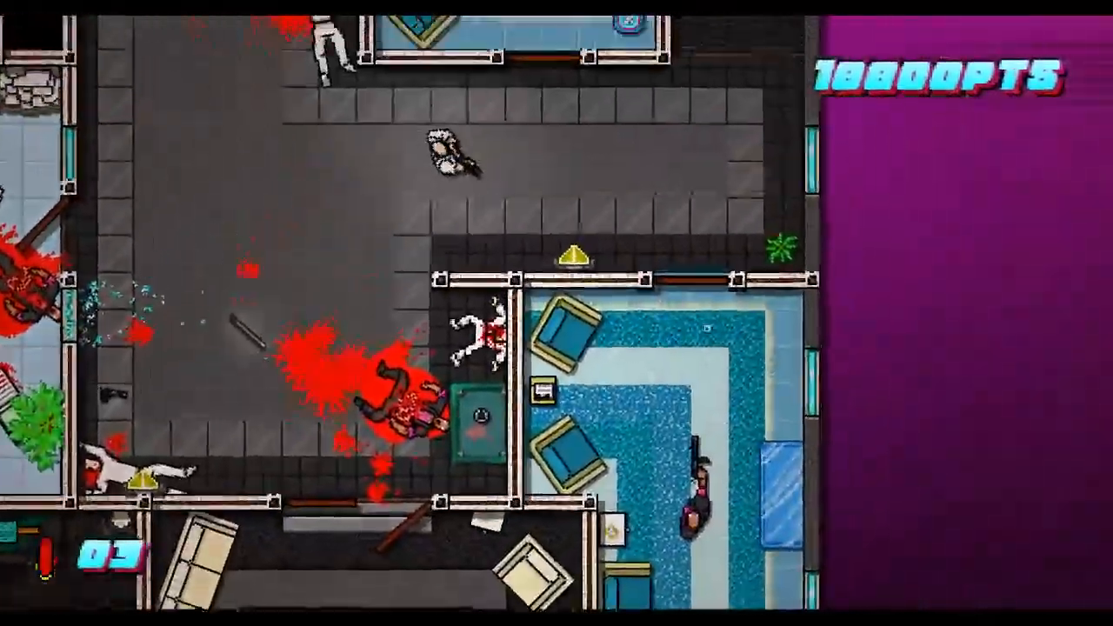
pyautogui.press('w')
pyautogui.click(551, 124)
pyautogui.press('s')
pyautogui.press('a')
pyautogui.click(539, 241)
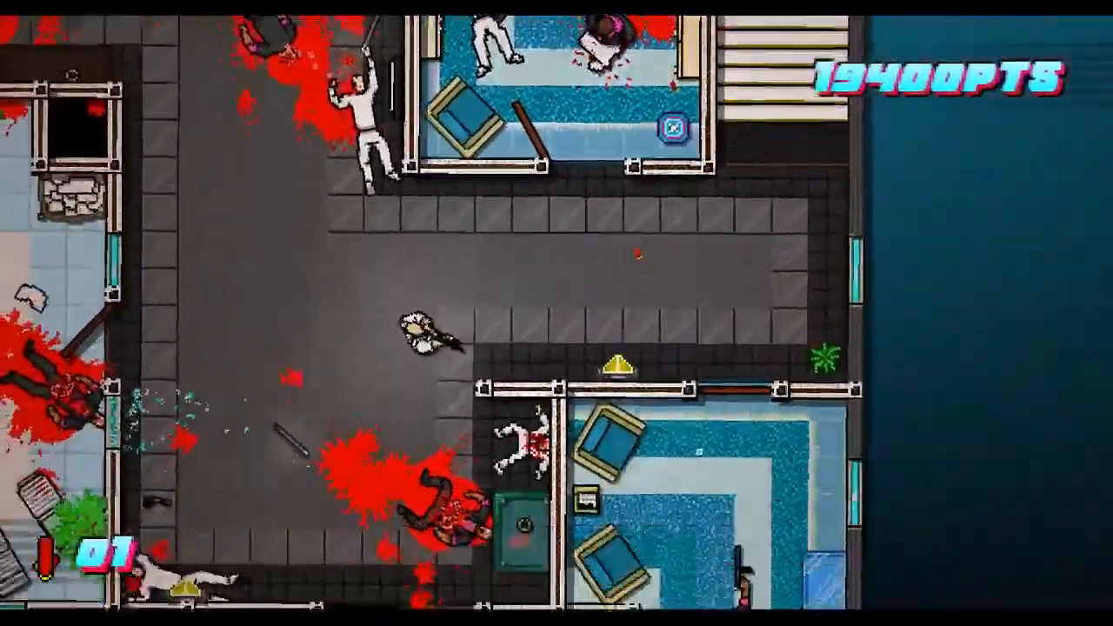
pyautogui.press('d')
pyautogui.press('s')
pyautogui.click(574, 479)
pyautogui.rightClick(573, 479)
pyautogui.press('w')
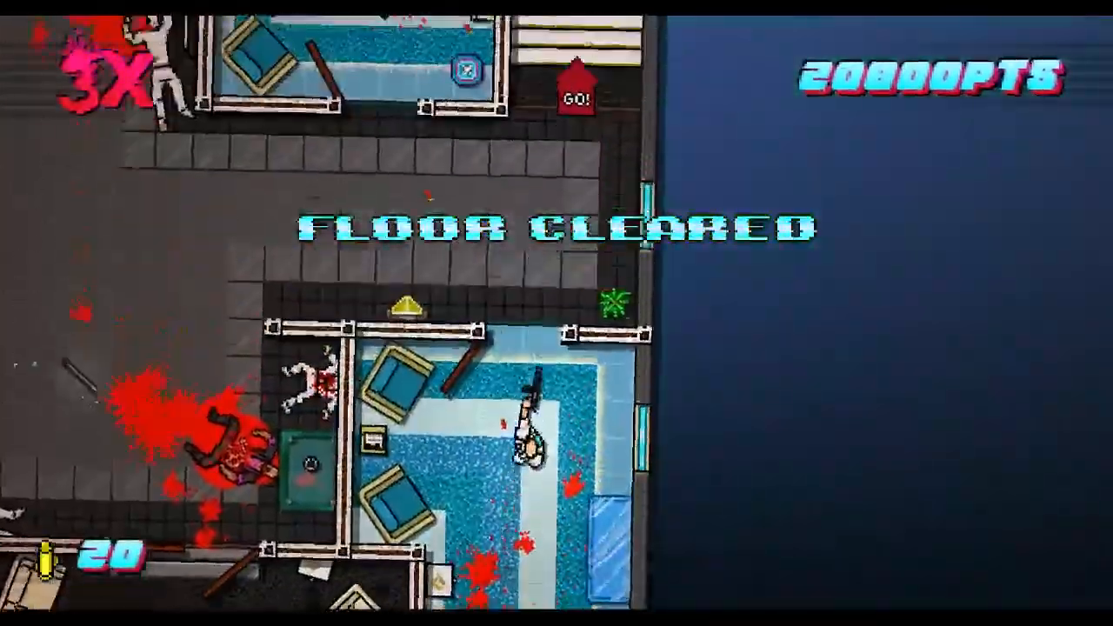
pyautogui.press('w')
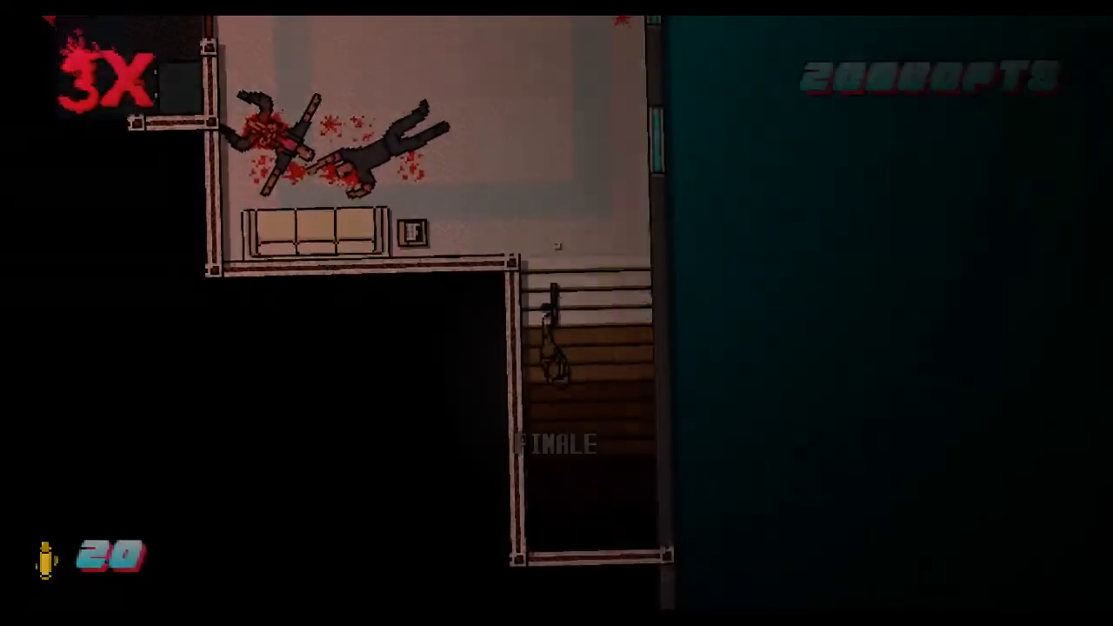
pyautogui.press('w')
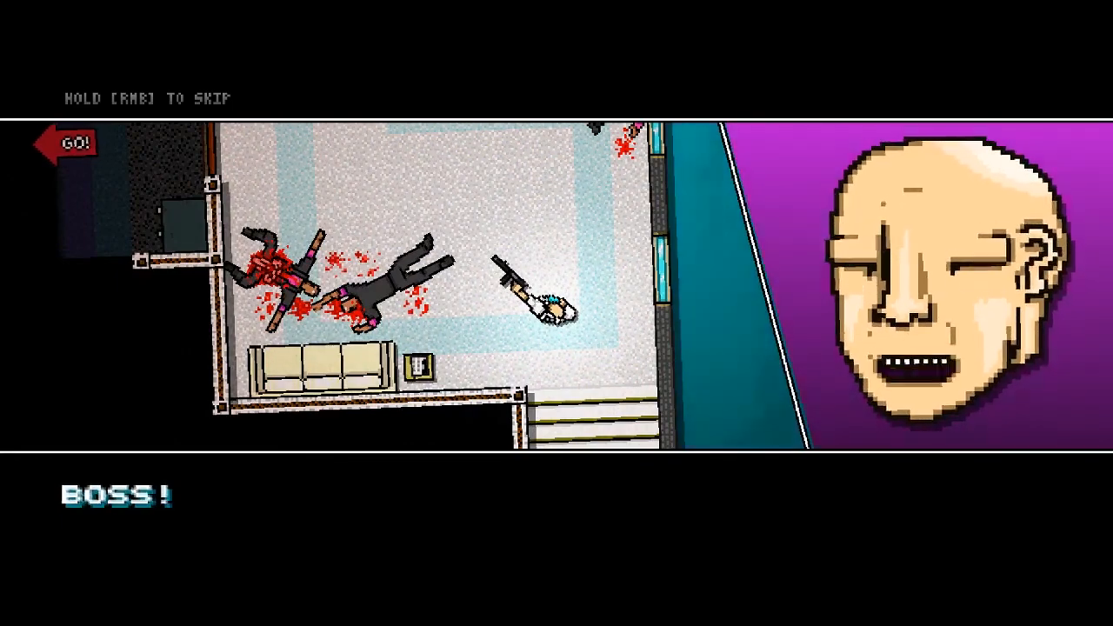
pyautogui.click(544, 258)
pyautogui.press('w')
pyautogui.press('w')
pyautogui.press('a')
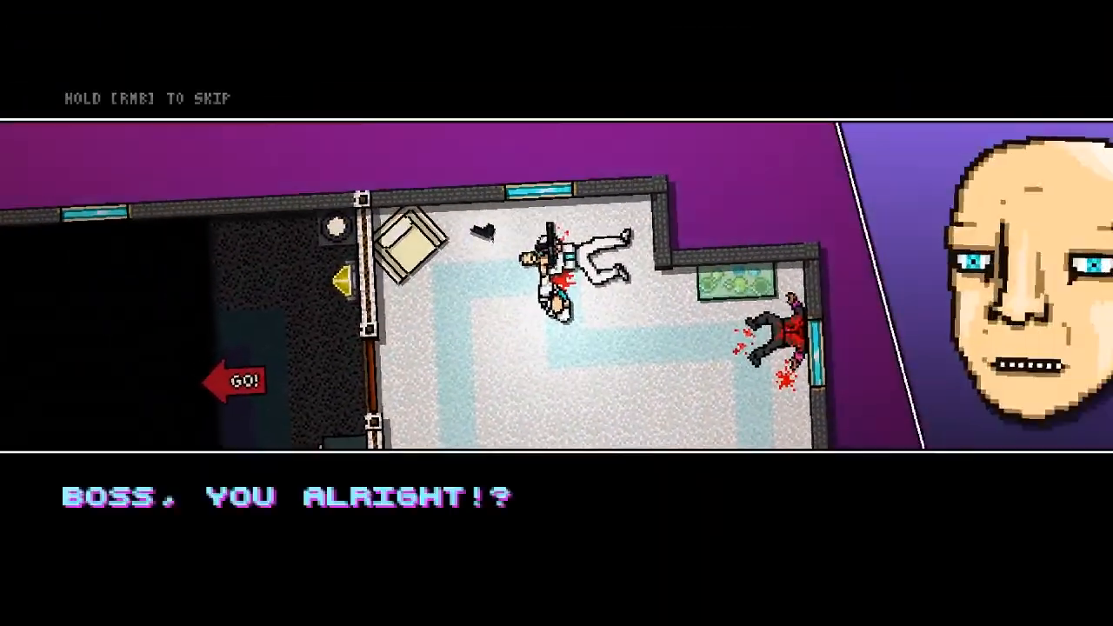
pyautogui.click(557, 313)
pyautogui.click(557, 313)
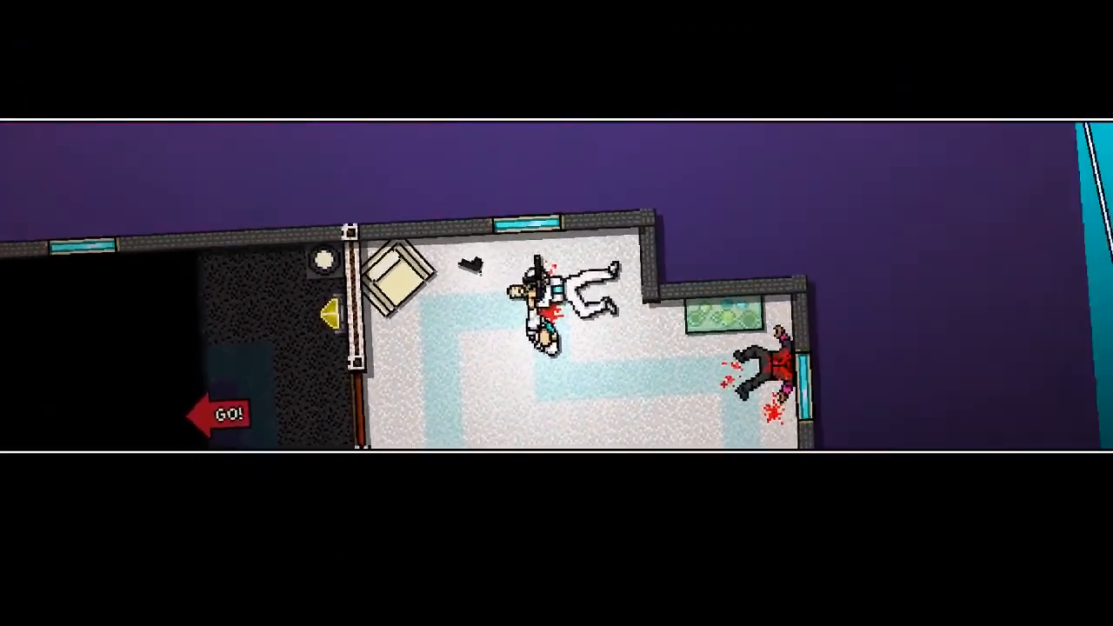
pyautogui.click(557, 313)
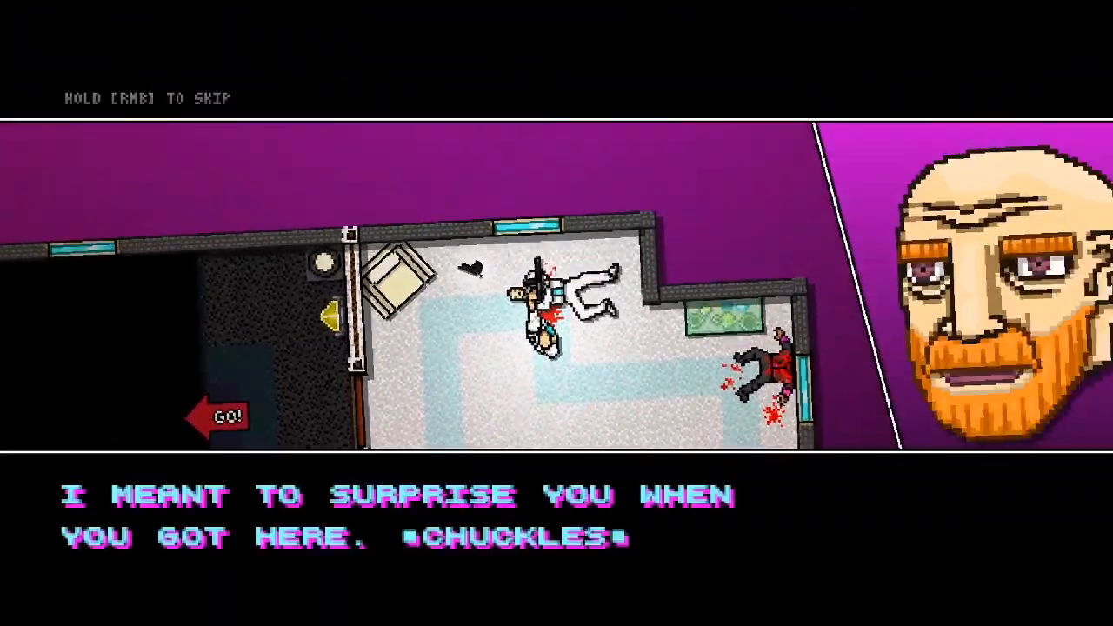
pyautogui.click(556, 313)
pyautogui.click(557, 313)
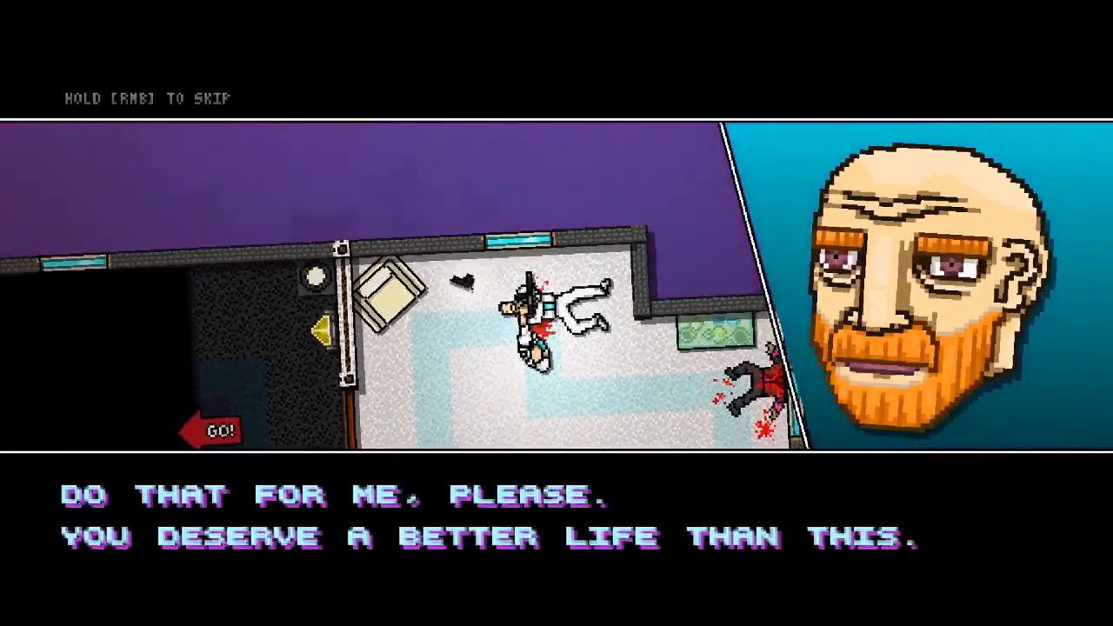
pyautogui.click(556, 313)
pyautogui.click(557, 313)
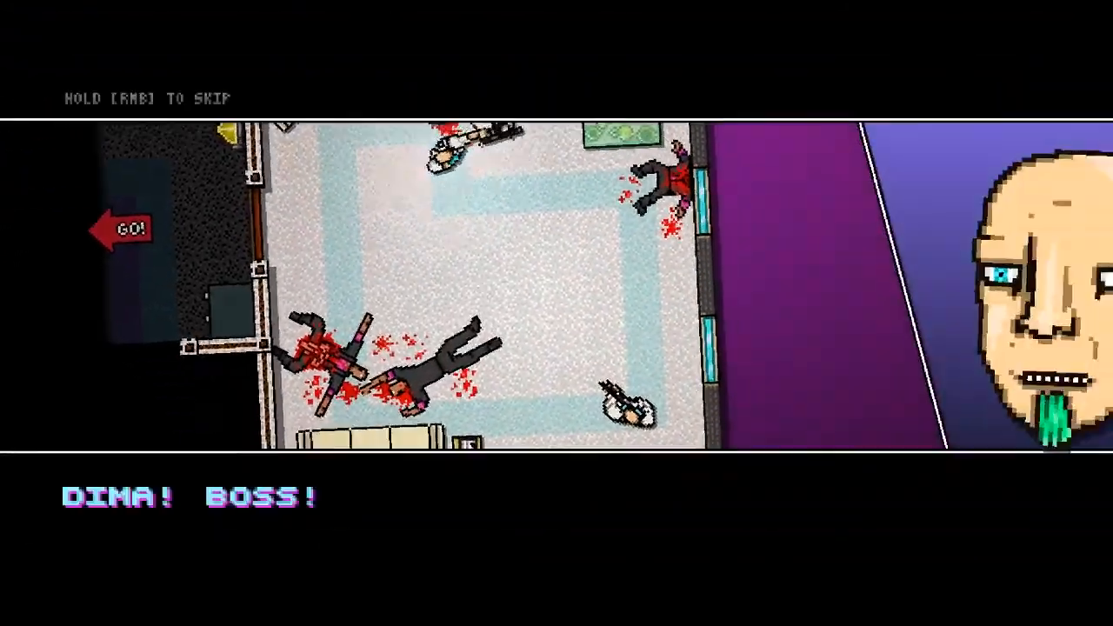
pyautogui.click(556, 313)
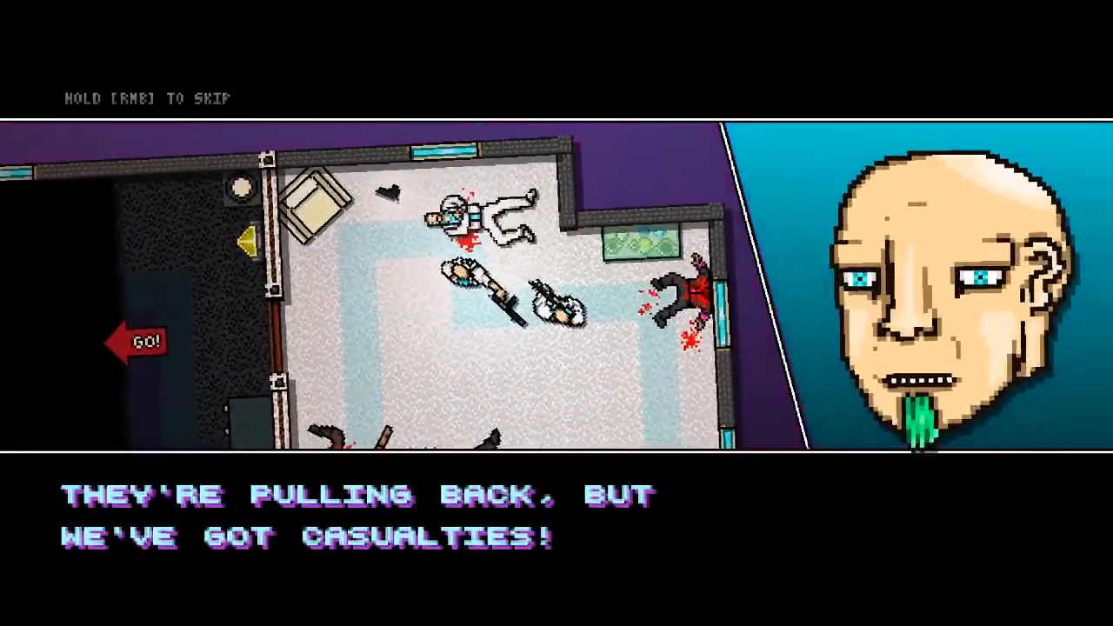
pyautogui.click(556, 313)
pyautogui.click(557, 313)
pyautogui.click(557, 313)
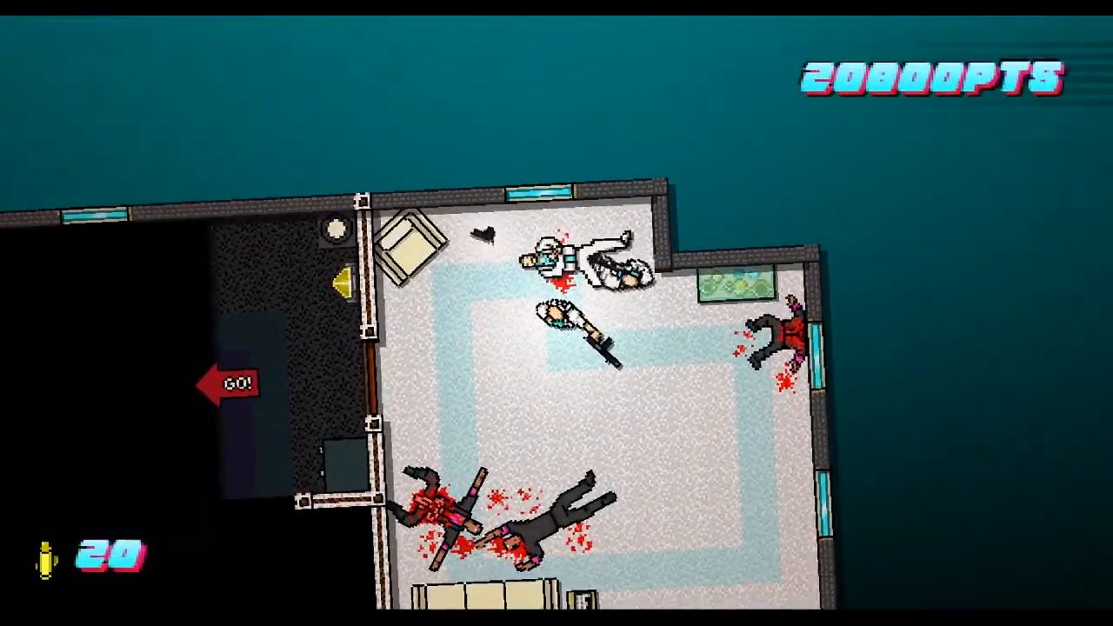
pyautogui.click(557, 313)
pyautogui.press('a')
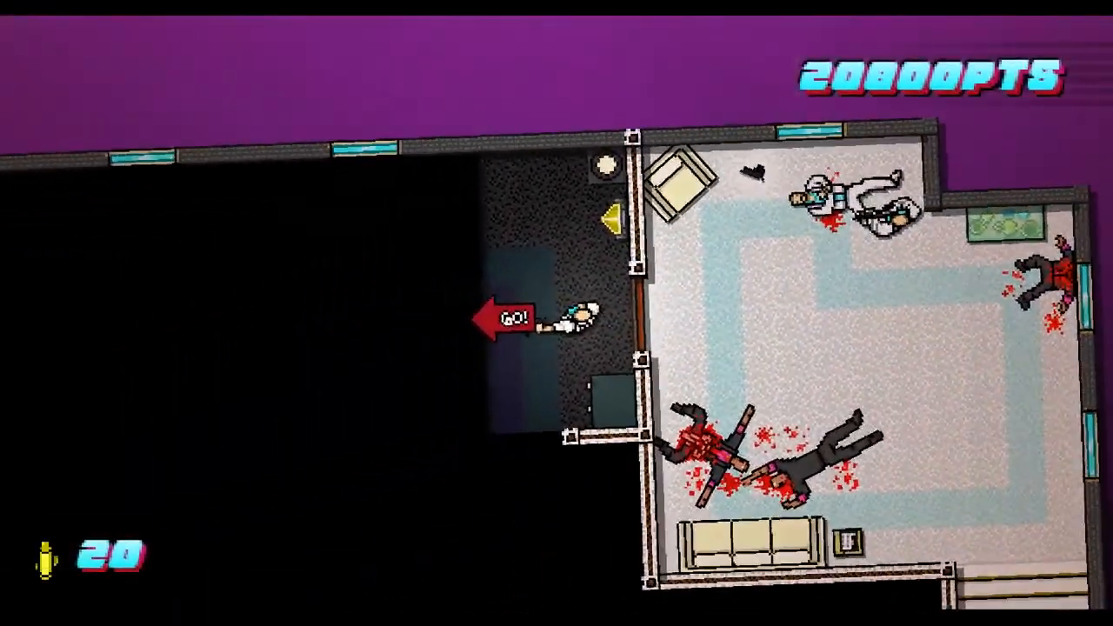
pyautogui.press('a')
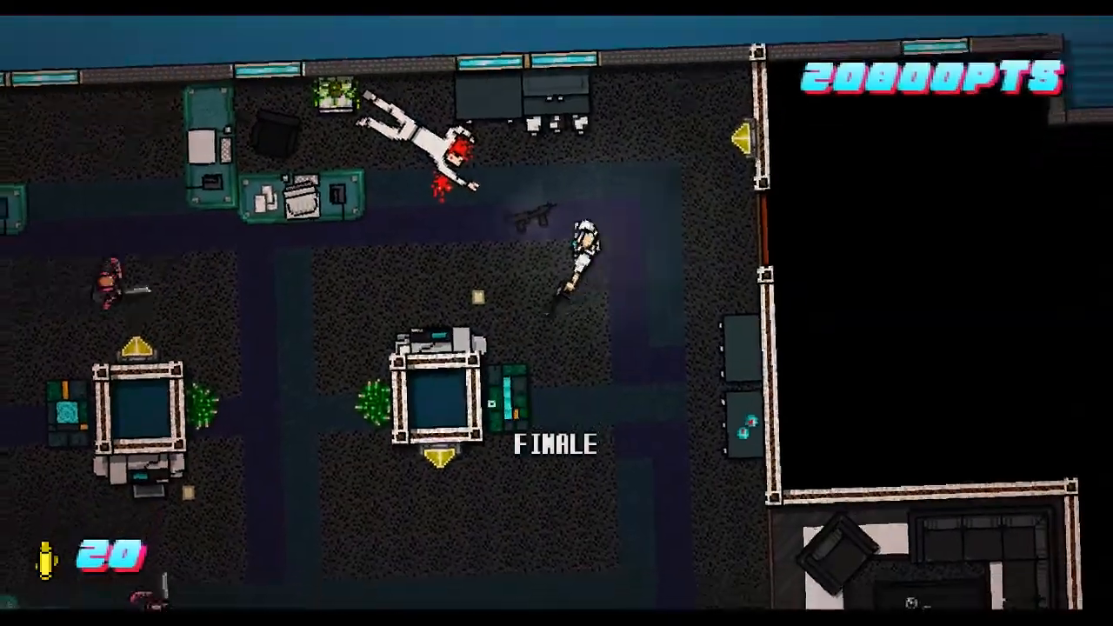
pyautogui.click(435, 304)
pyautogui.click(401, 398)
pyautogui.click(426, 409)
pyautogui.press('s')
pyautogui.press('a')
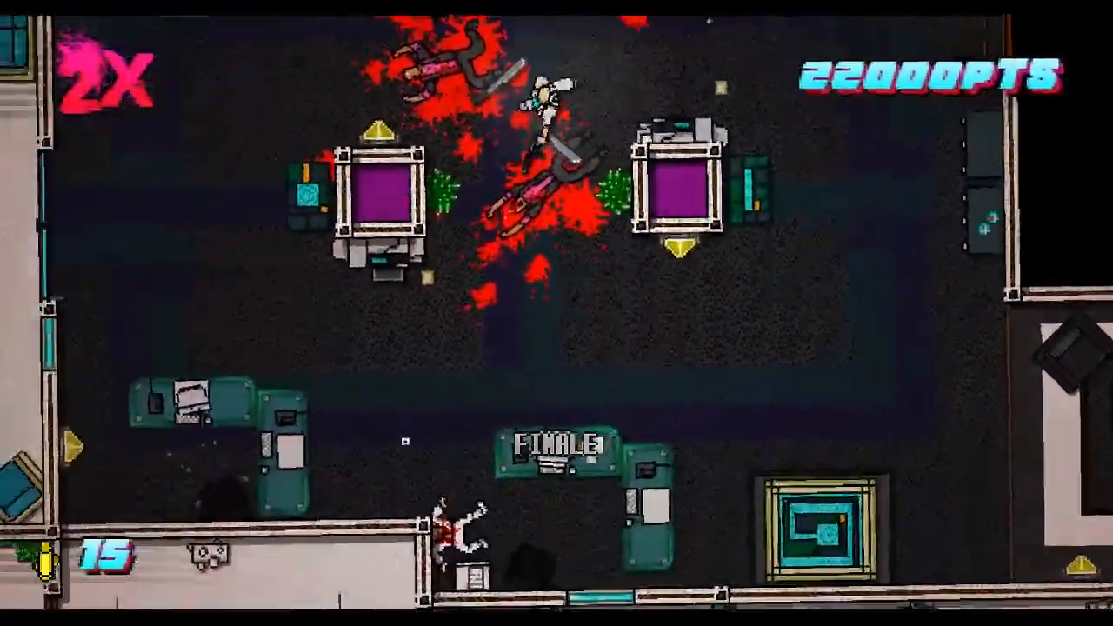
pyautogui.click(435, 338)
pyautogui.press('a')
pyautogui.click(492, 366)
pyautogui.press('d')
pyautogui.click(427, 377)
pyautogui.press('a')
pyautogui.press('d')
pyautogui.press('a')
pyautogui.press('s')
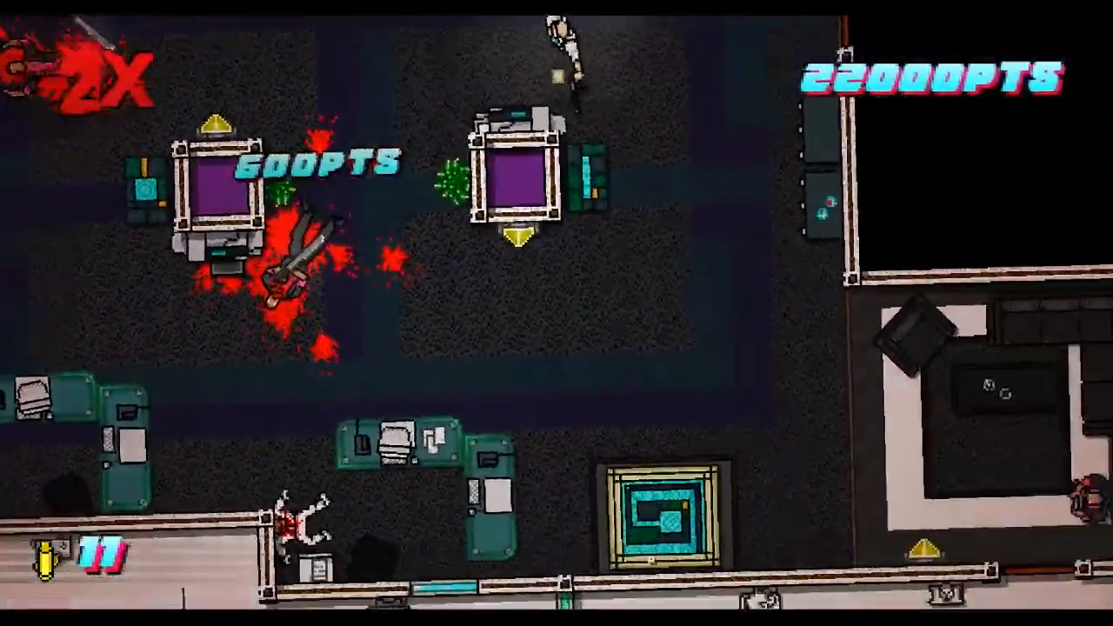
pyautogui.press('d')
pyautogui.press('s')
pyautogui.press('a')
pyautogui.click(697, 472)
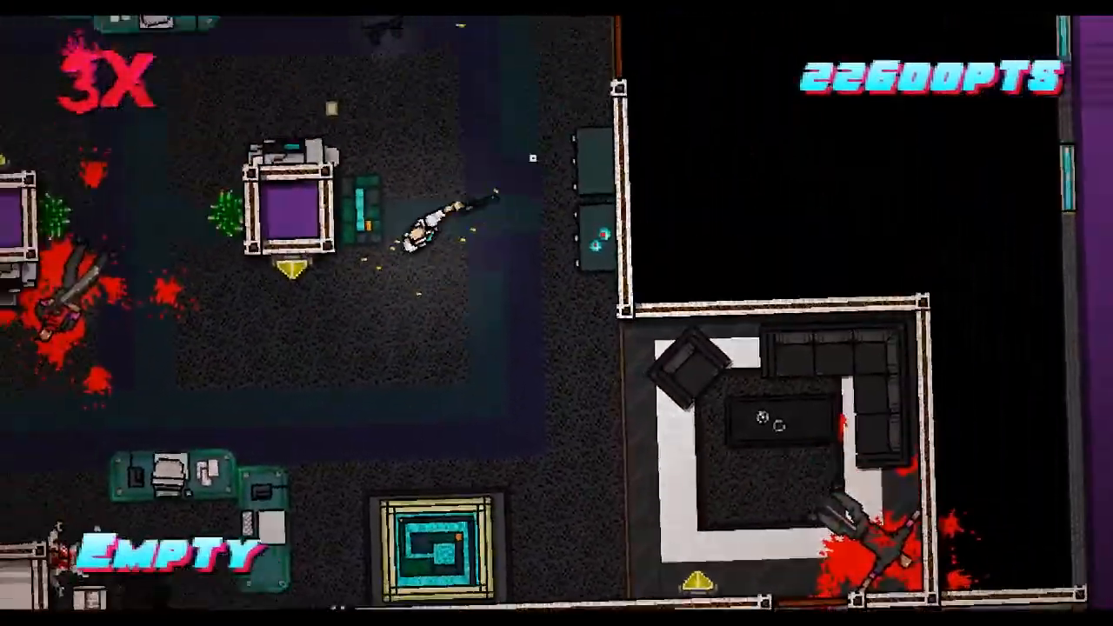
pyautogui.rightClick(533, 159)
pyautogui.press('w')
pyautogui.press('a')
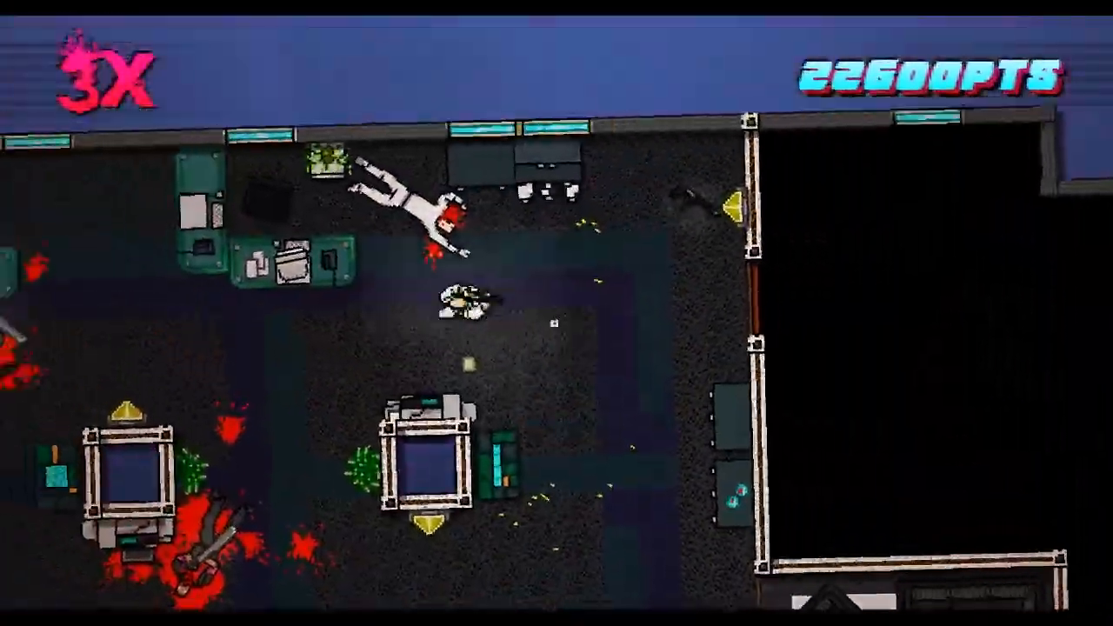
pyautogui.rightClick(547, 288)
pyautogui.press('s')
pyautogui.press('d')
pyautogui.press('a')
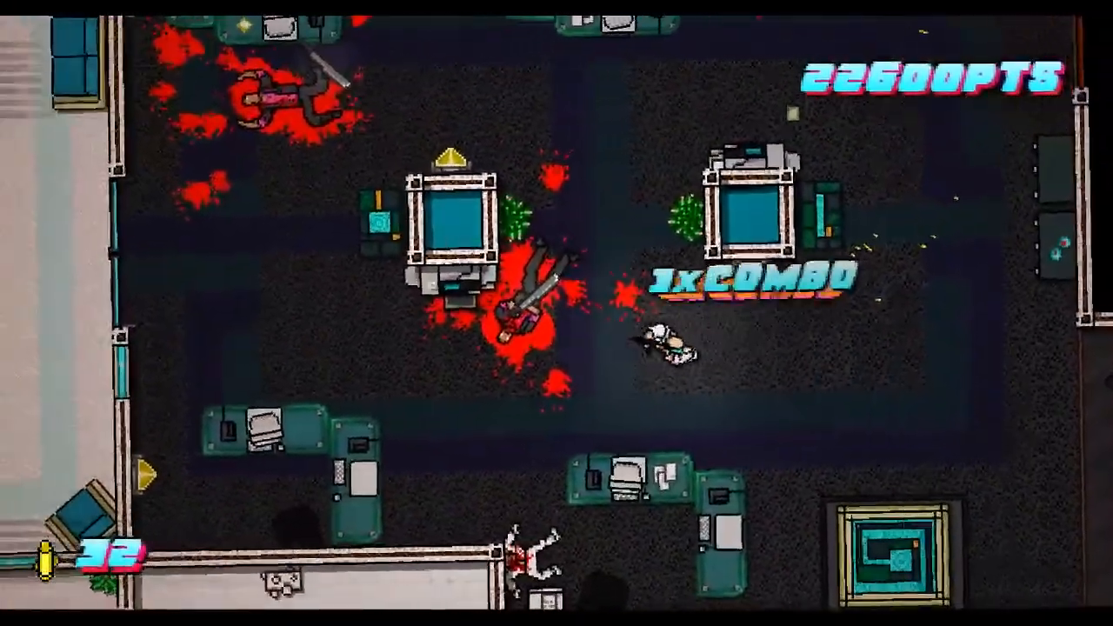
pyautogui.press('d')
pyautogui.press('s')
pyautogui.click(755, 451)
pyautogui.press('d')
pyautogui.press('s')
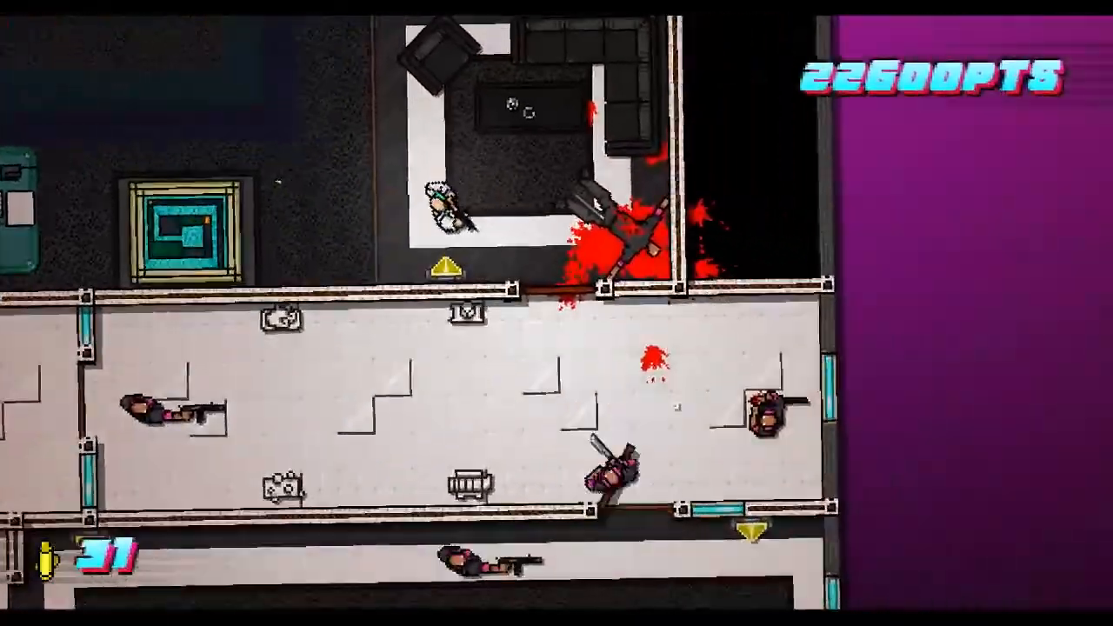
pyautogui.press('a')
pyautogui.press('w')
pyautogui.click(665, 391)
pyautogui.click(660, 405)
pyautogui.press('s')
pyautogui.press('d')
pyautogui.click(394, 305)
pyautogui.press('w')
pyautogui.press('a')
pyautogui.rightClick(626, 487)
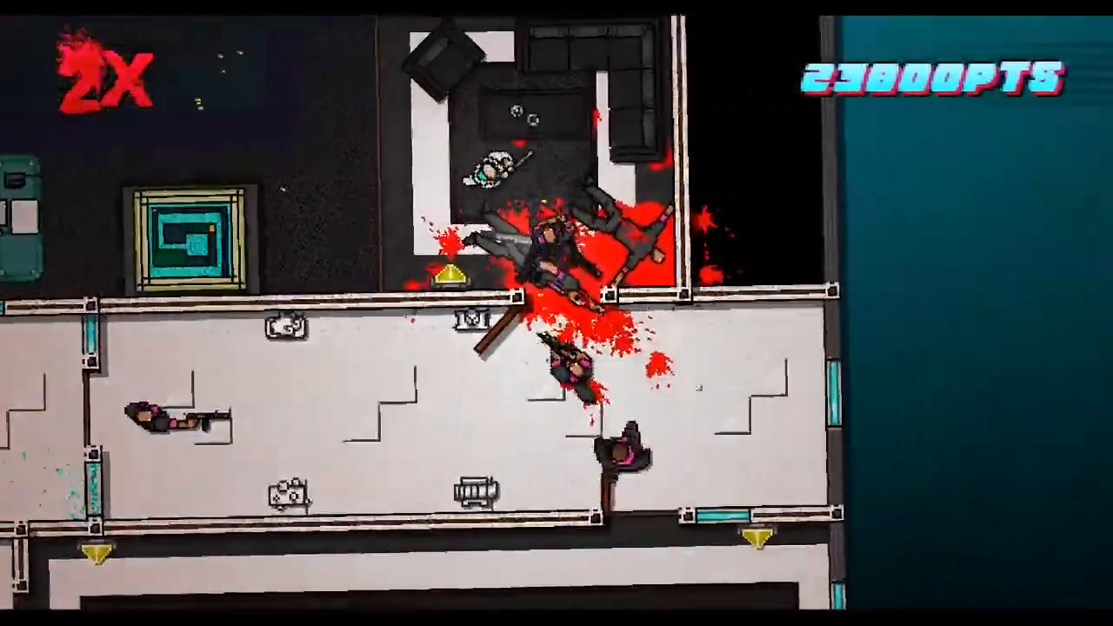
pyautogui.press('s')
pyautogui.click(695, 348)
pyautogui.press('d')
pyautogui.click(612, 418)
pyautogui.press('w')
pyautogui.press('a')
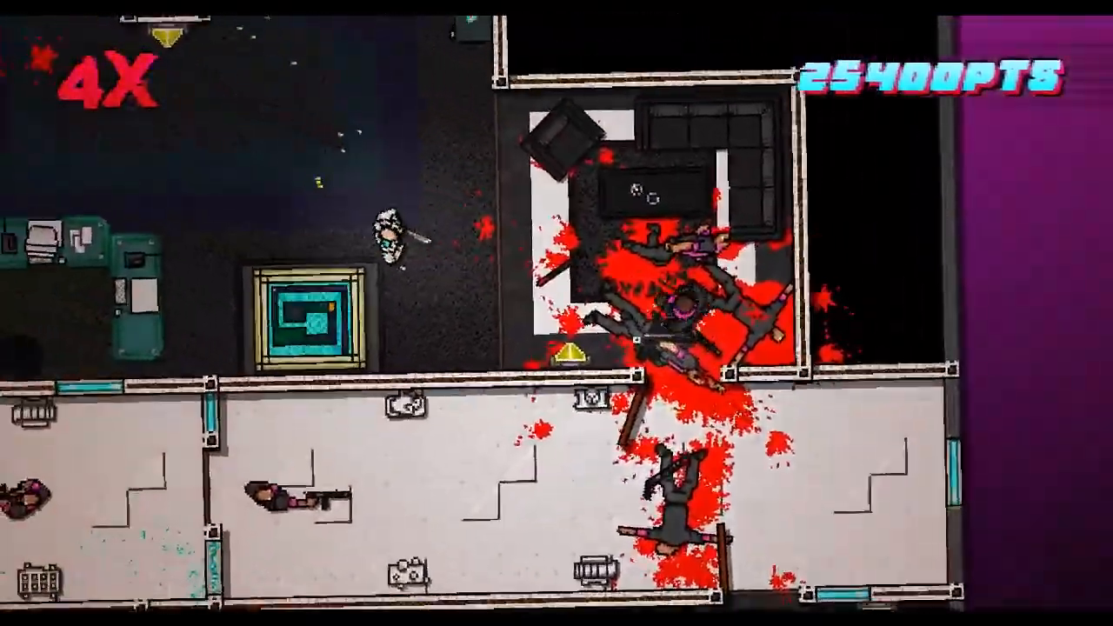
pyautogui.press('r')
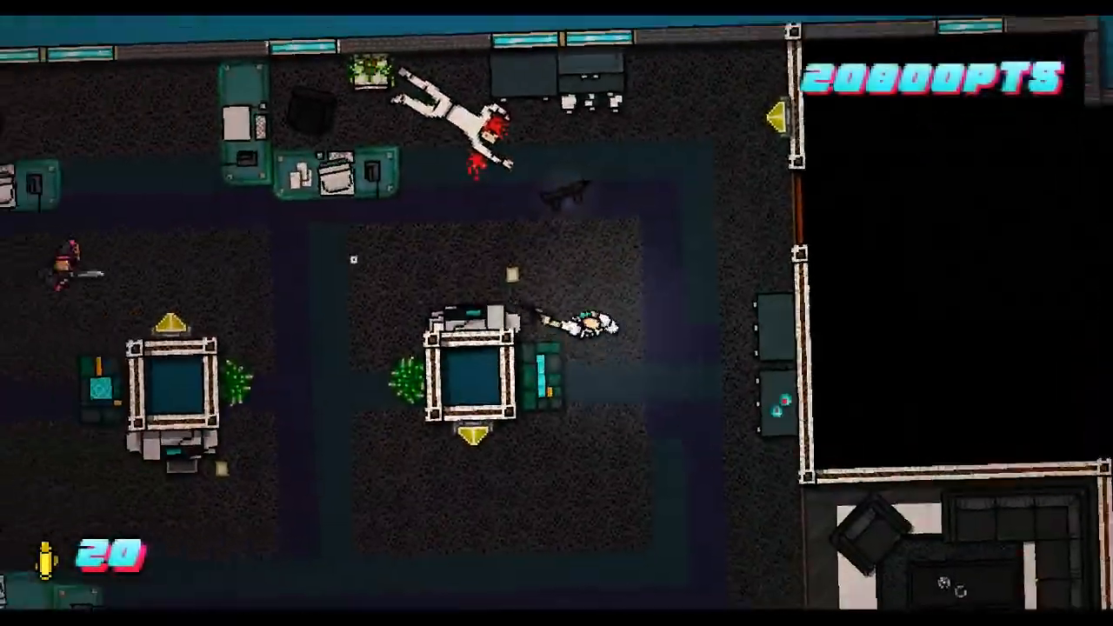
pyautogui.press('d')
pyautogui.press('s')
pyautogui.press('a')
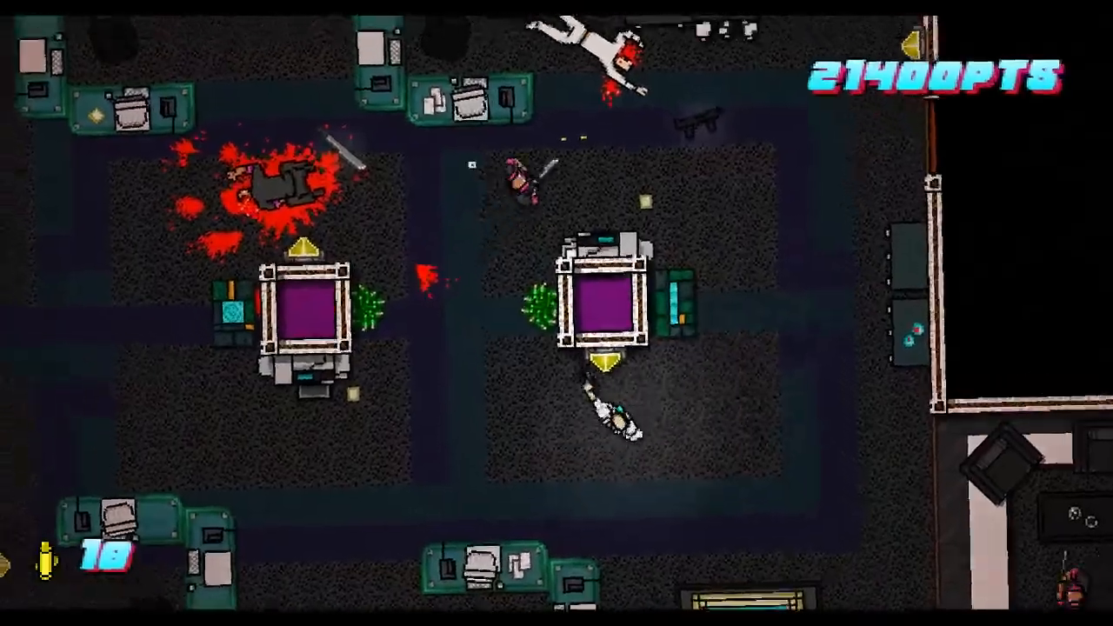
pyautogui.press('w')
pyautogui.click(624, 187)
pyautogui.click(623, 187)
pyautogui.press('s')
pyautogui.click(721, 447)
pyautogui.press('d')
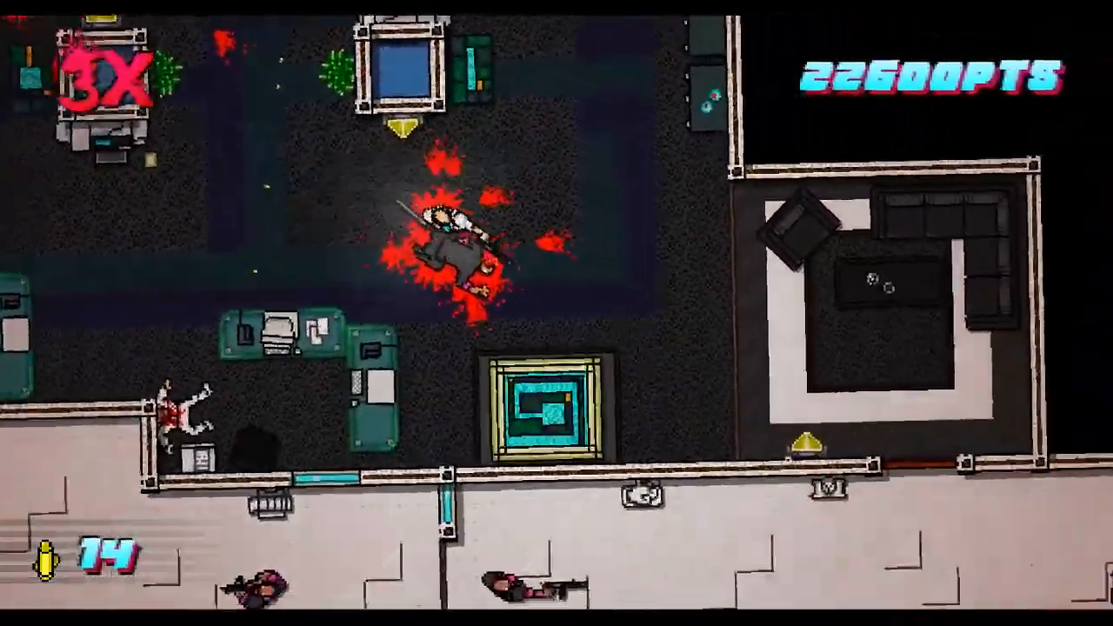
pyautogui.press('s')
pyautogui.press('s')
pyautogui.click(665, 381)
pyautogui.press('w')
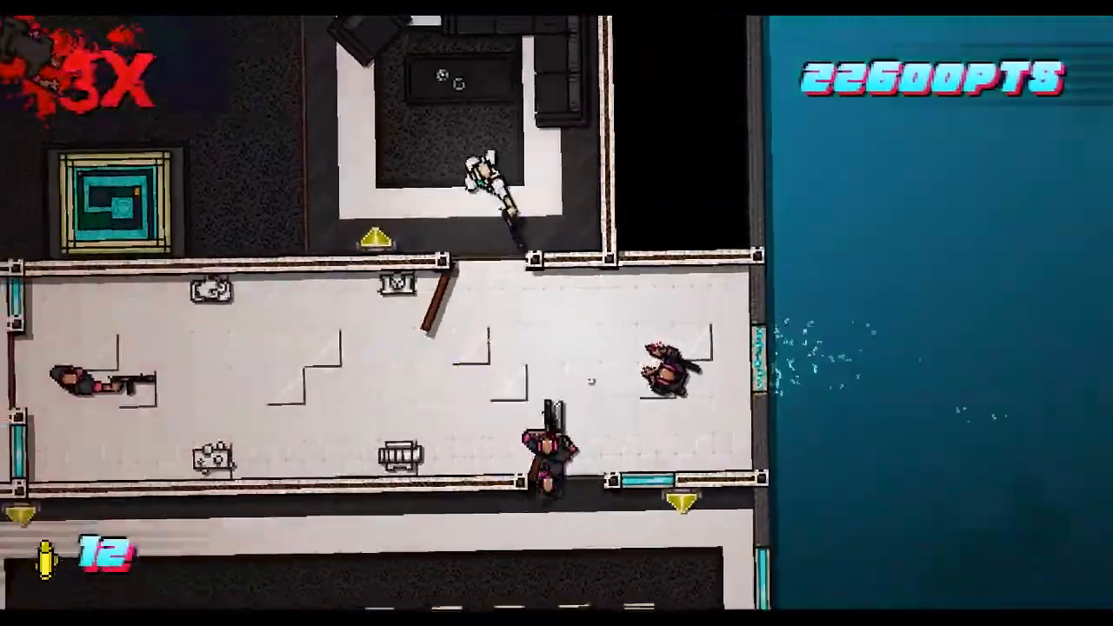
pyautogui.click(587, 396)
pyautogui.press('a')
pyautogui.click(578, 383)
pyautogui.press('a')
pyautogui.press('w')
pyautogui.rightClick(661, 322)
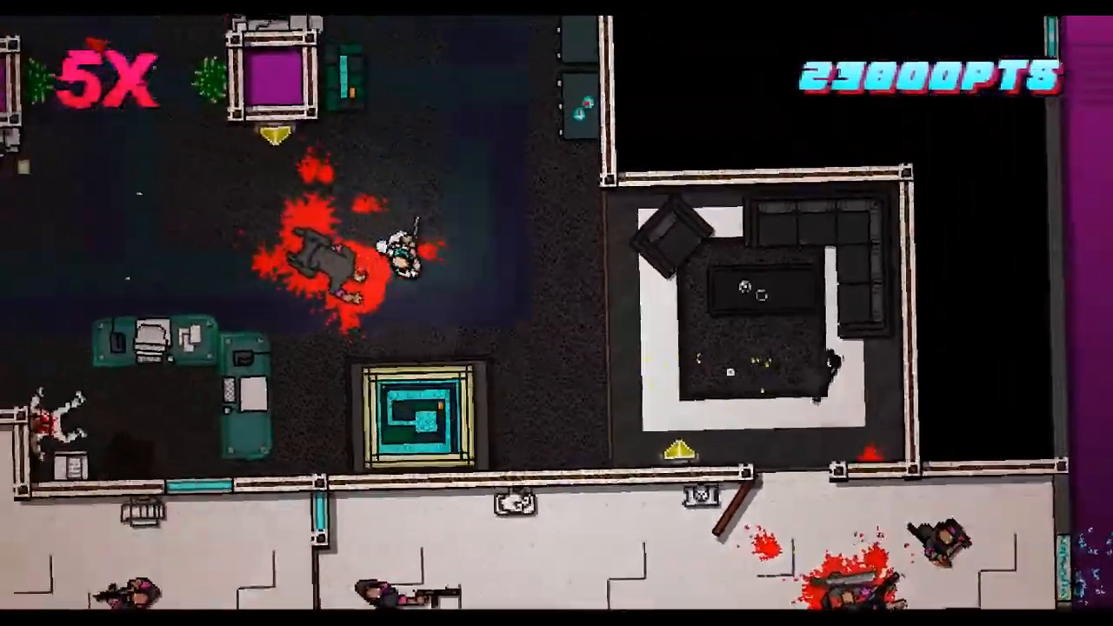
pyautogui.press('d')
pyautogui.press('s')
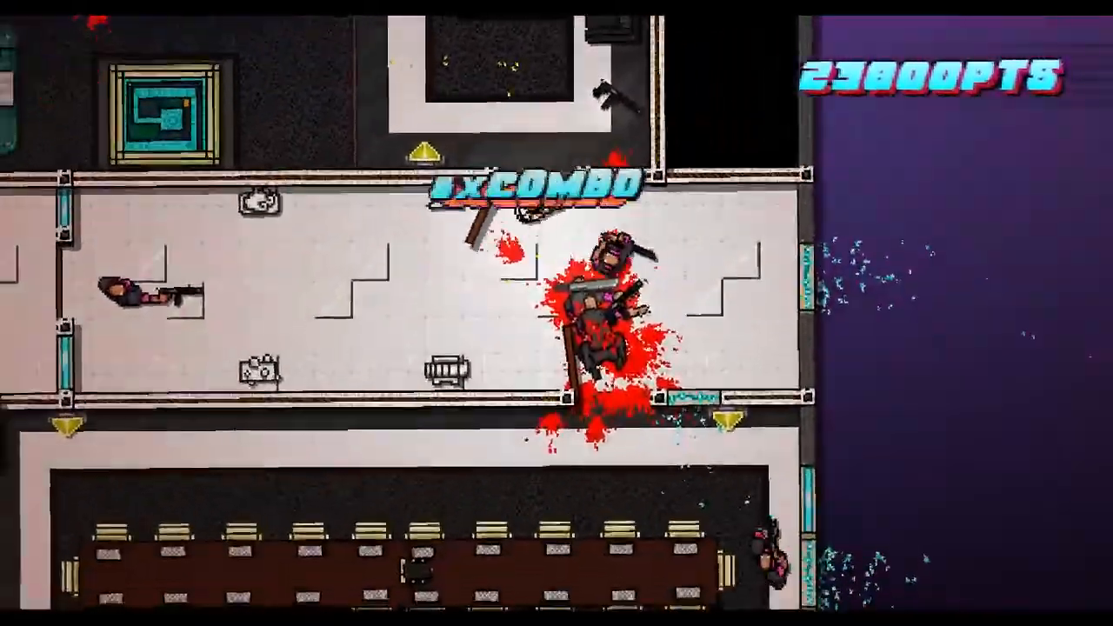
pyautogui.press('a')
pyautogui.press('w')
pyautogui.click(530, 213)
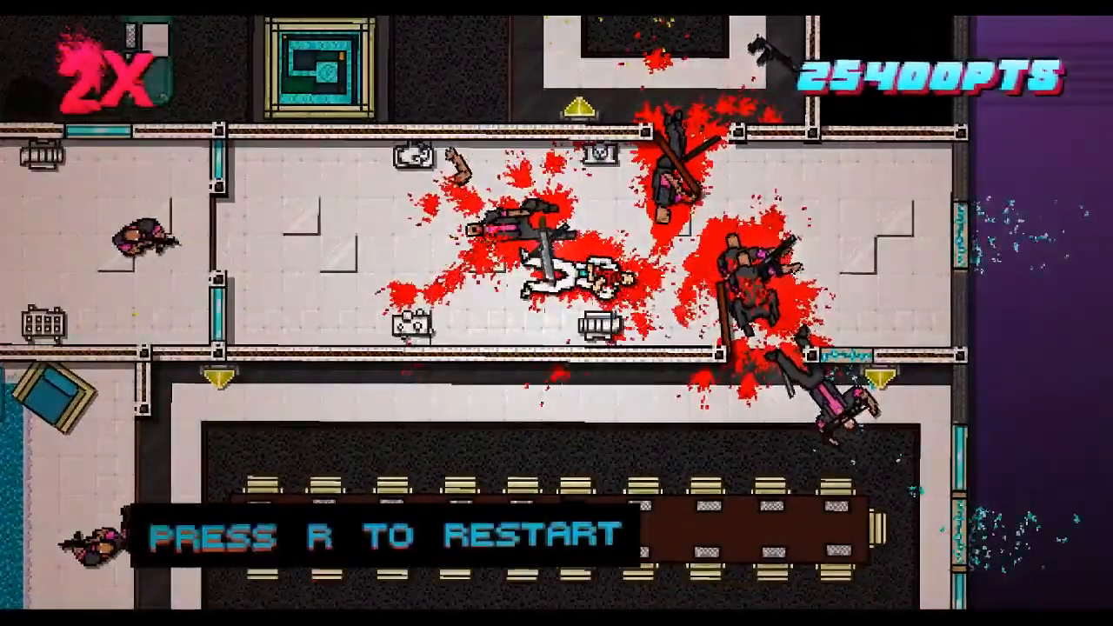
pyautogui.press('r')
pyautogui.click(308, 310)
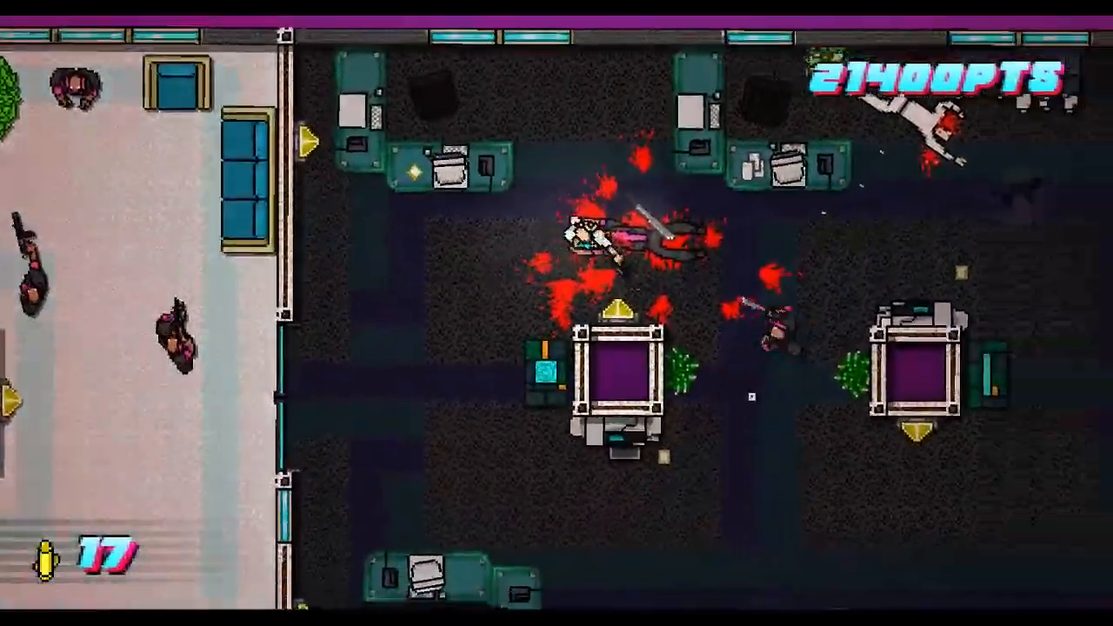
pyautogui.click(751, 396)
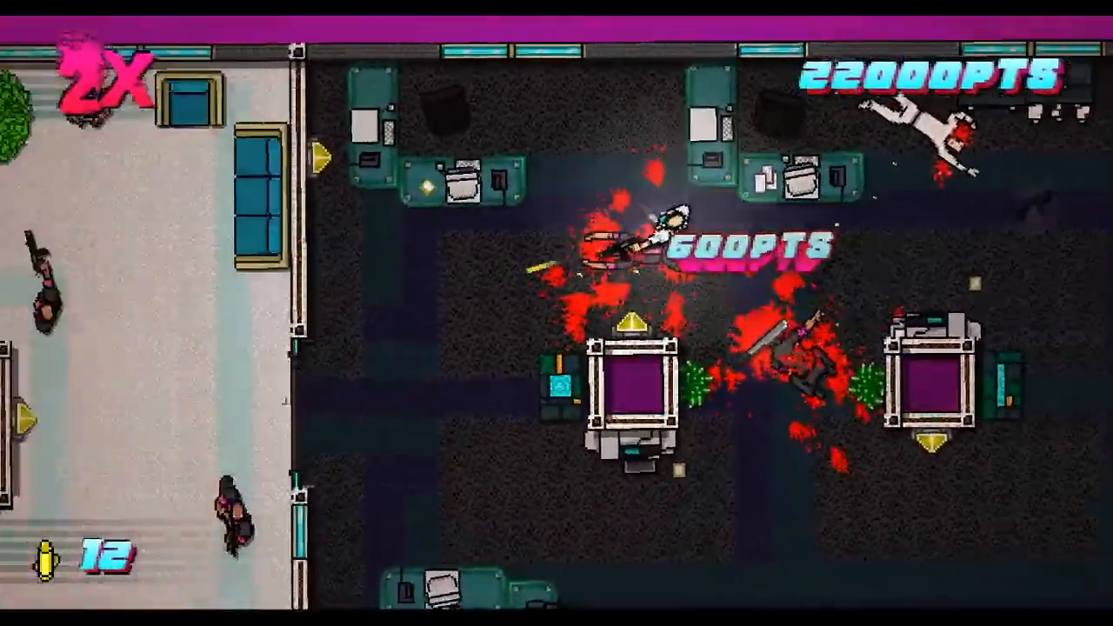
pyautogui.click(115, 261)
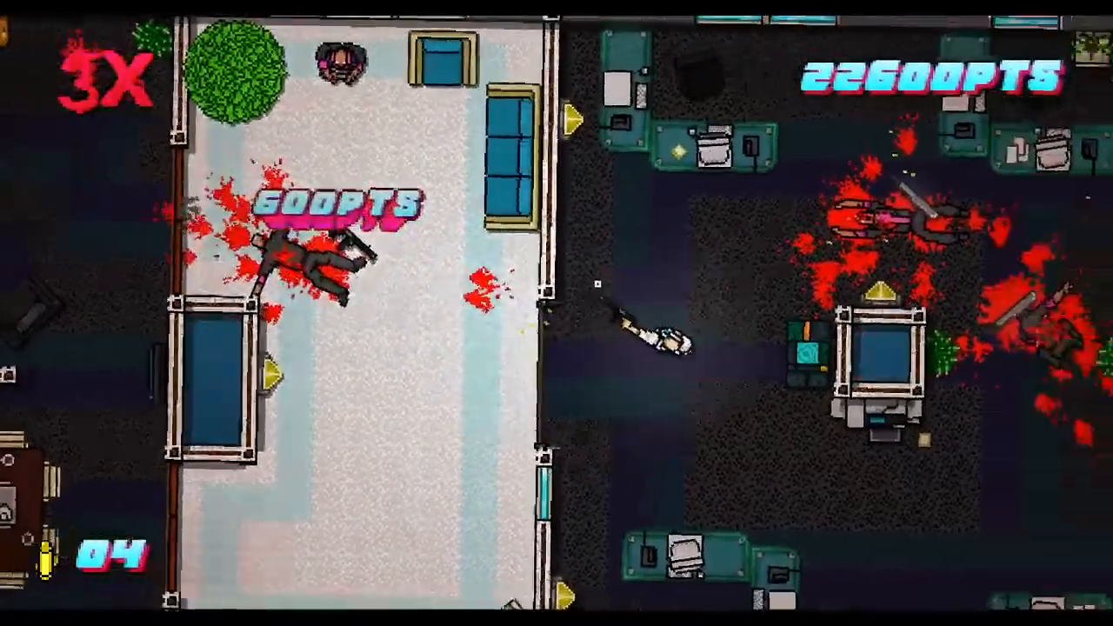
pyautogui.click(257, 122)
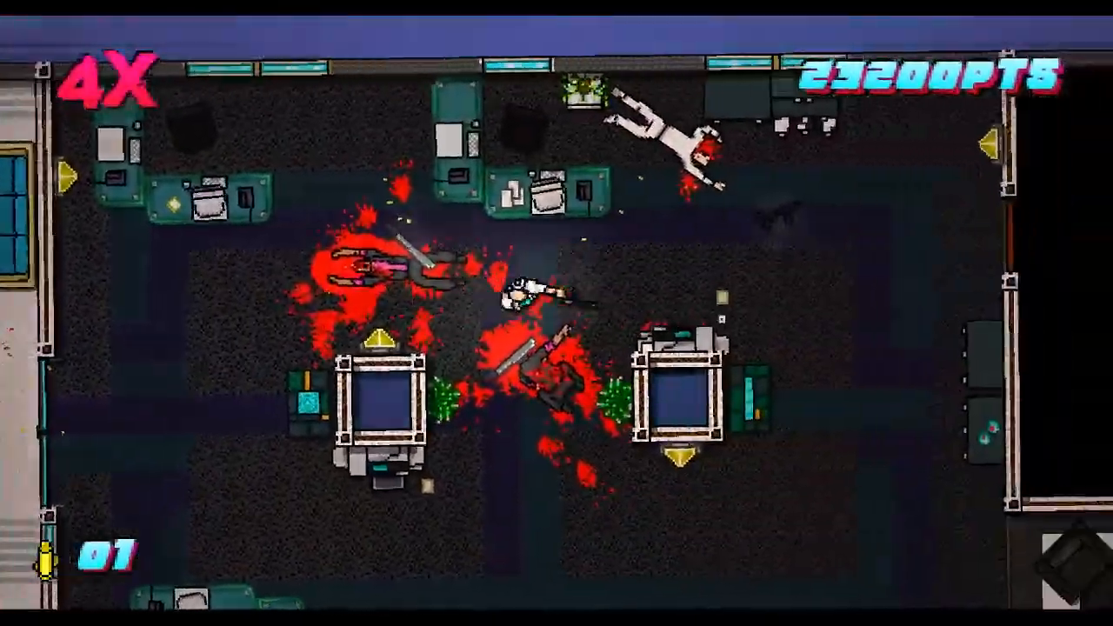
pyautogui.press('d')
pyautogui.rightClick(663, 258)
pyautogui.press('s')
pyautogui.press('a')
pyautogui.click(809, 413)
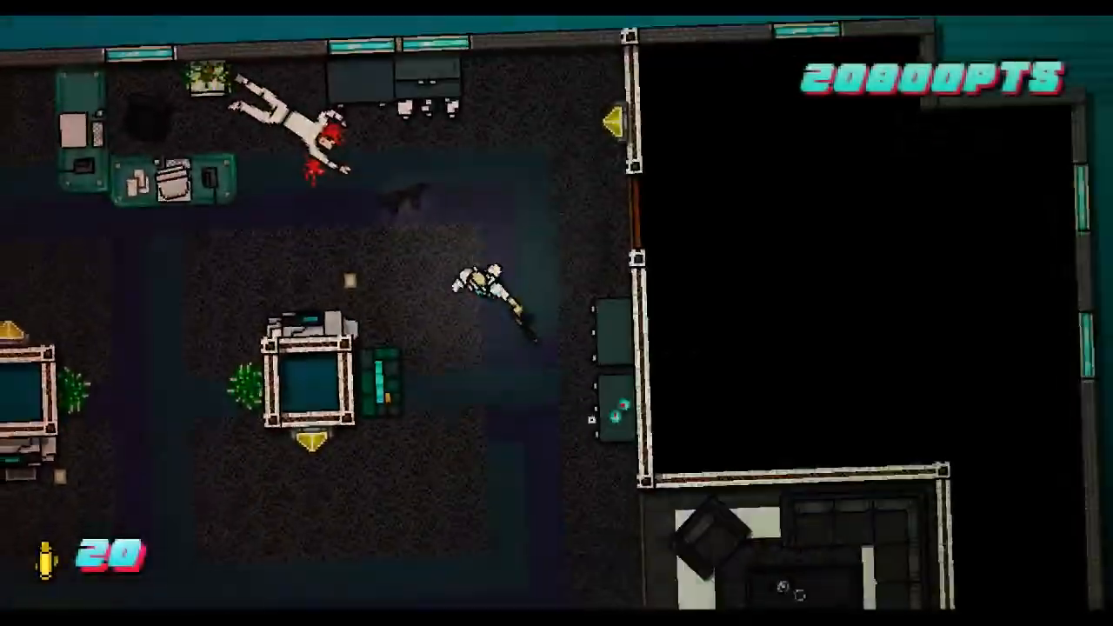
pyautogui.press('s')
pyautogui.press('a')
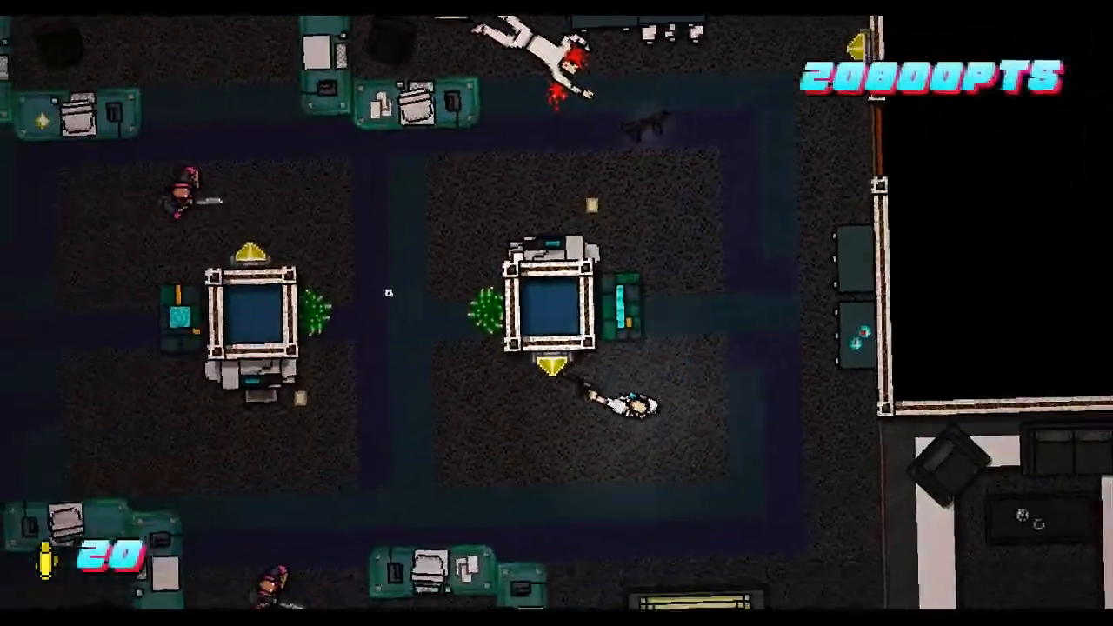
pyautogui.click(411, 206)
pyautogui.press('w')
pyautogui.click(582, 378)
pyautogui.press('d')
pyautogui.press('a')
pyautogui.click(541, 378)
pyautogui.press('d')
pyautogui.press('w')
pyautogui.rightClick(696, 330)
pyautogui.press('s')
pyautogui.press('a')
pyautogui.press('d')
pyautogui.press('d')
pyautogui.press('s')
pyautogui.click(389, 358)
pyautogui.press('w')
pyautogui.click(589, 408)
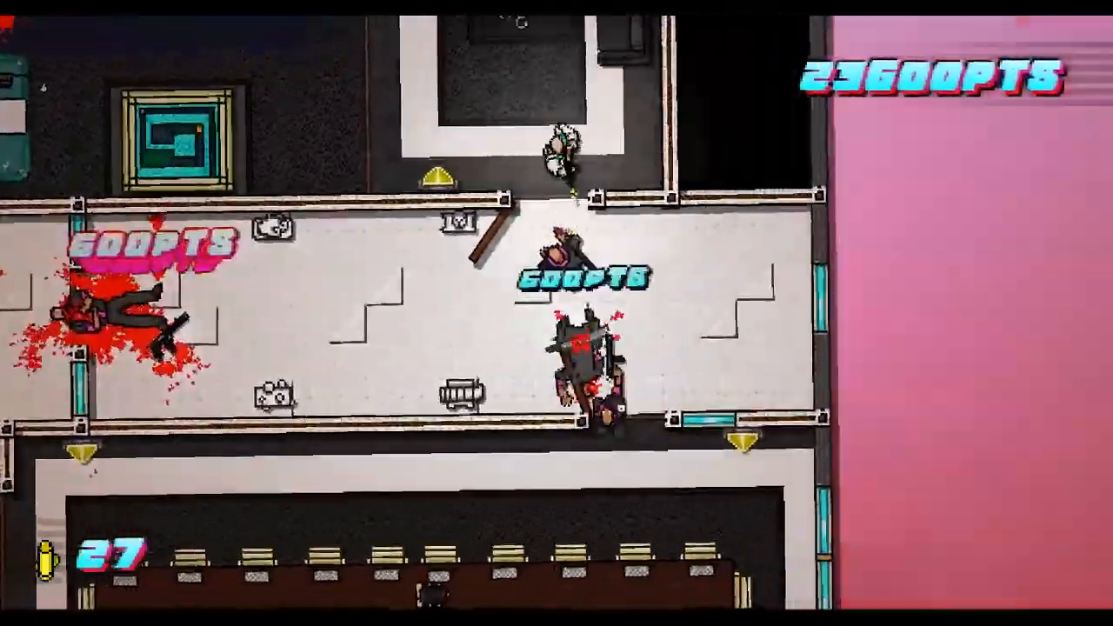
pyautogui.press('a')
pyautogui.click(593, 474)
pyautogui.click(608, 338)
pyautogui.press('a')
pyautogui.press('w')
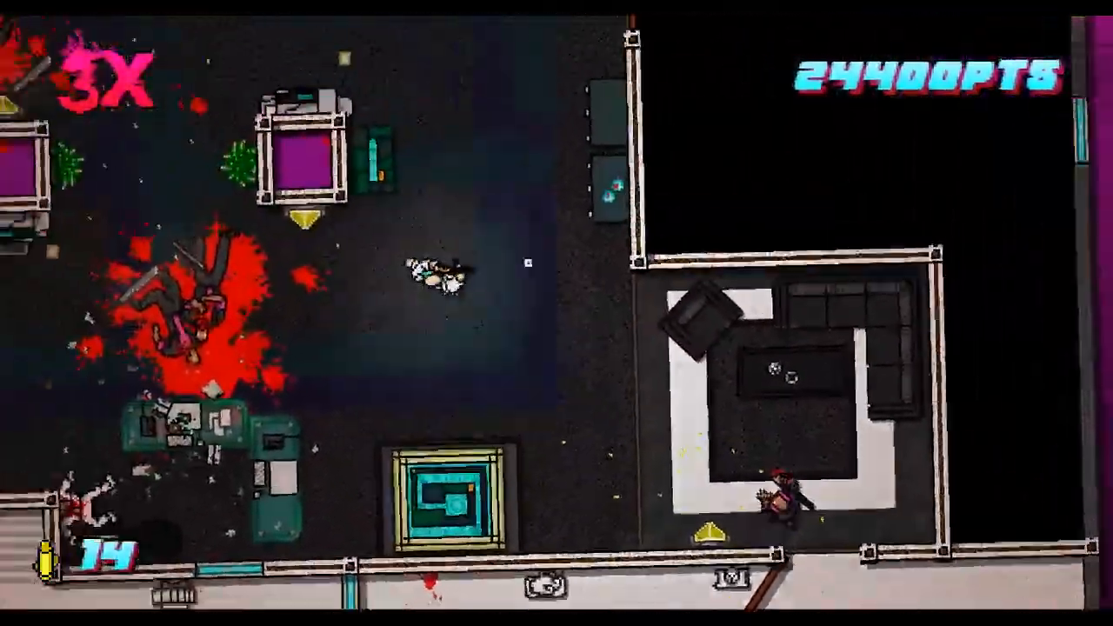
pyautogui.rightClick(612, 261)
pyautogui.press('d')
pyautogui.press('s')
pyautogui.click(695, 373)
pyautogui.press('d')
pyautogui.press('s')
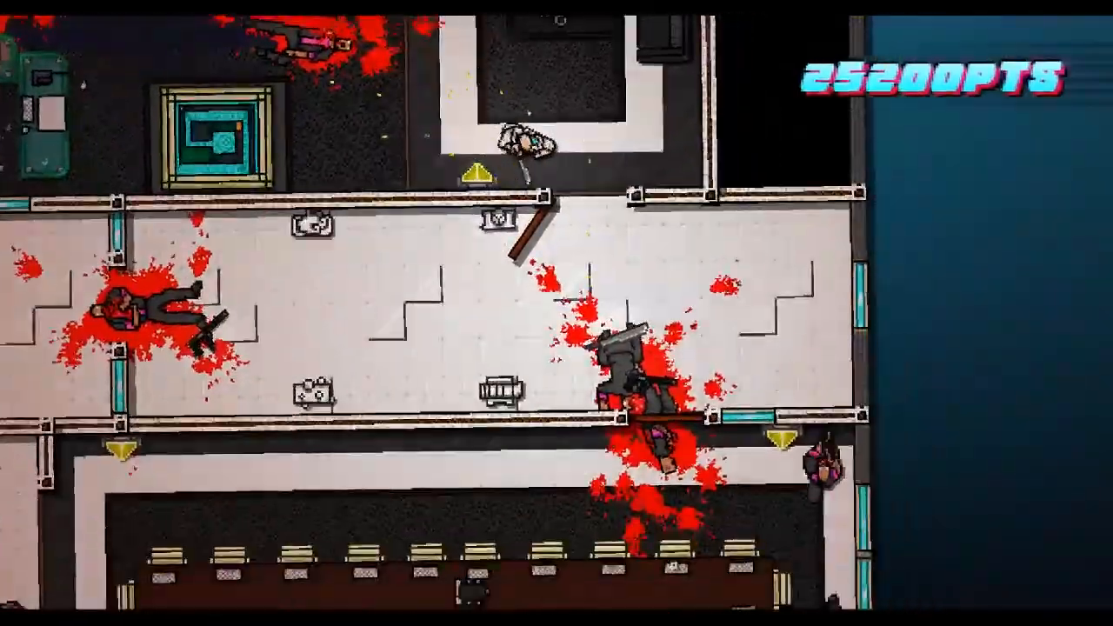
pyautogui.press('a')
pyautogui.press('w')
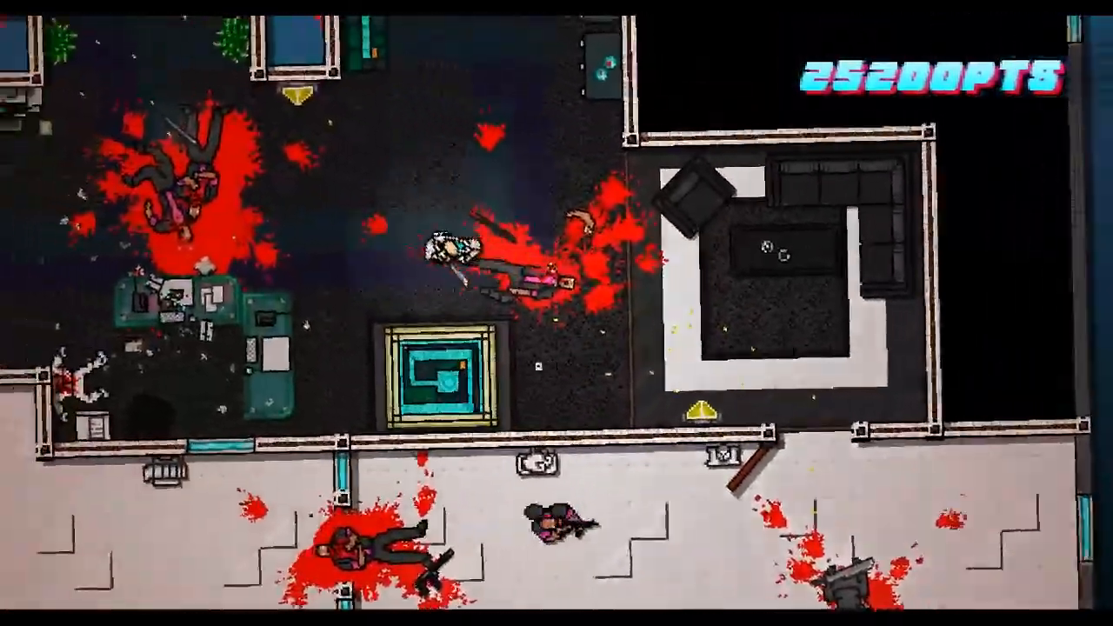
pyautogui.press('w')
pyautogui.rightClick(656, 325)
pyautogui.press('d')
pyautogui.press('s')
pyautogui.press('d')
pyautogui.press('s')
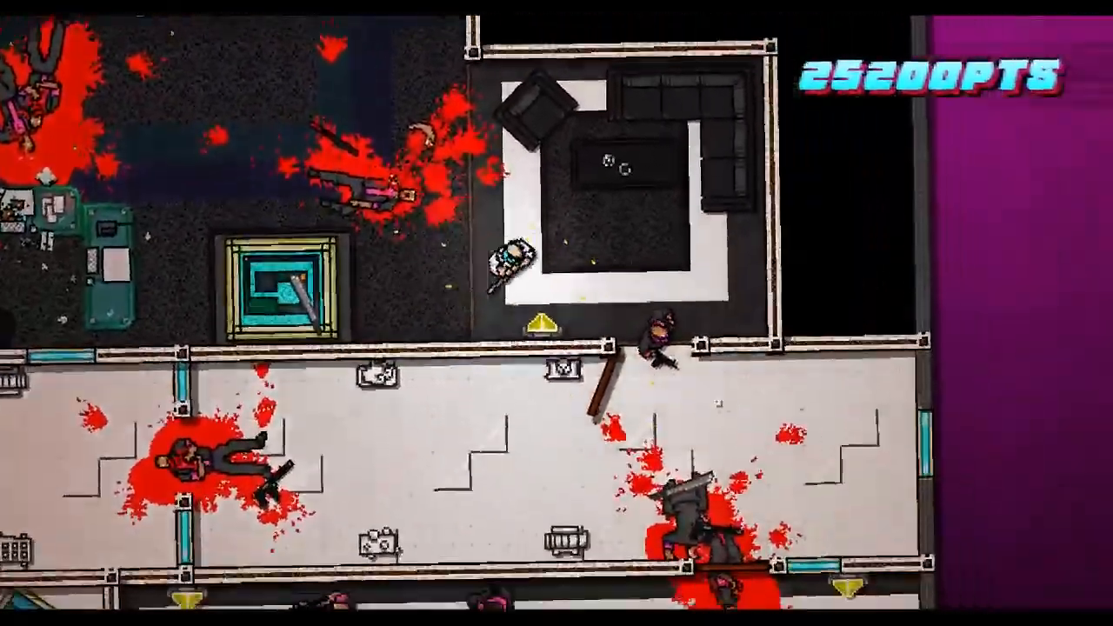
pyautogui.press('s')
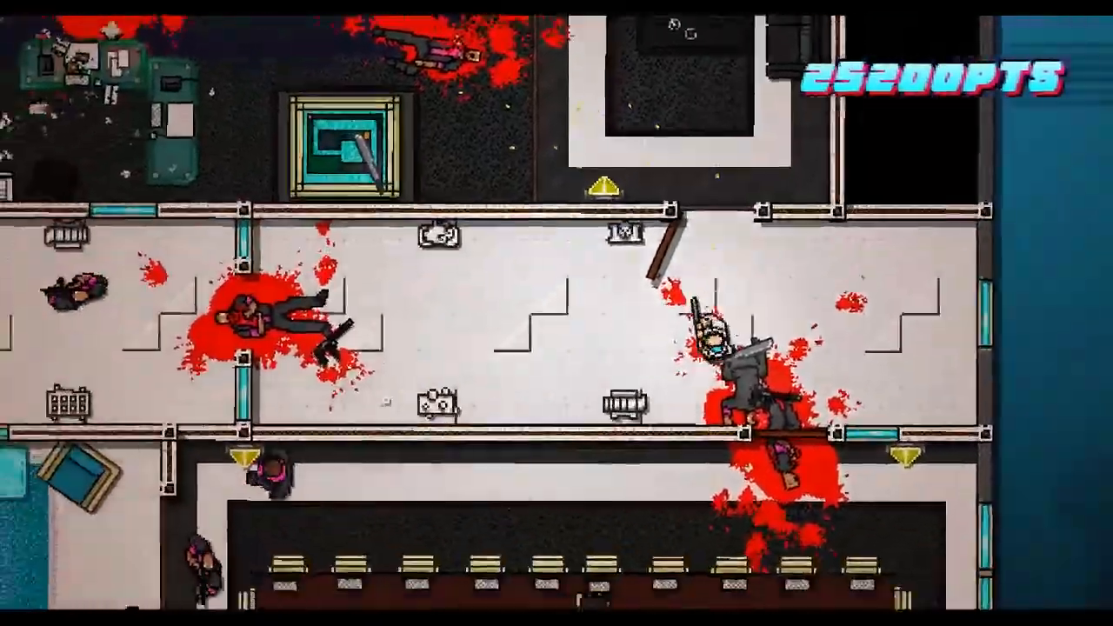
pyautogui.press('w')
pyautogui.press('s')
pyautogui.press('a')
pyautogui.press('d')
pyautogui.press('w')
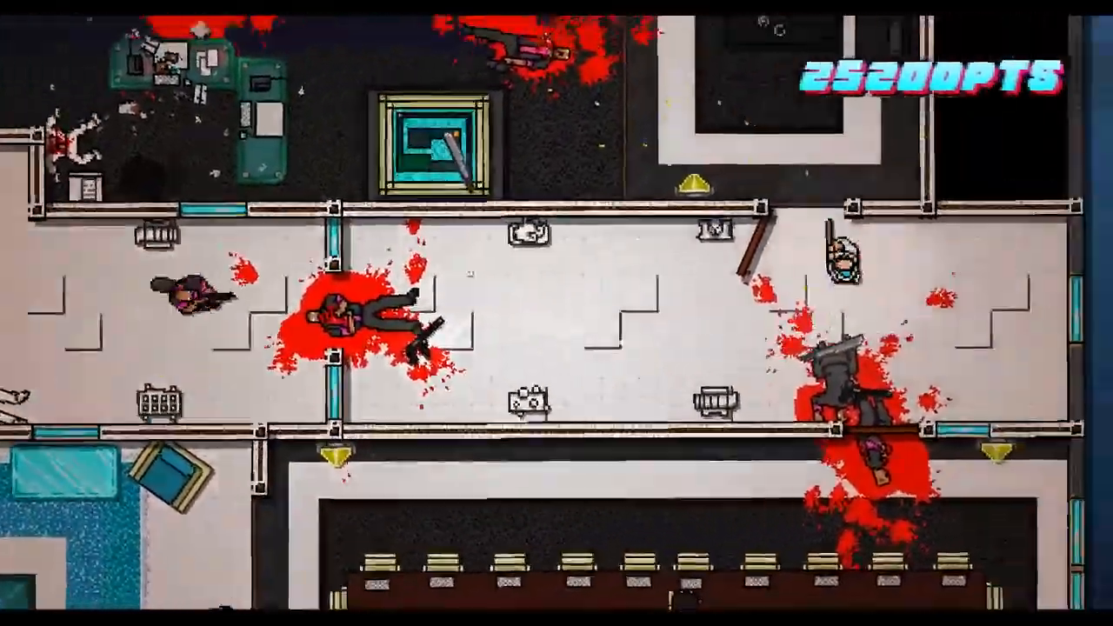
pyautogui.press('a')
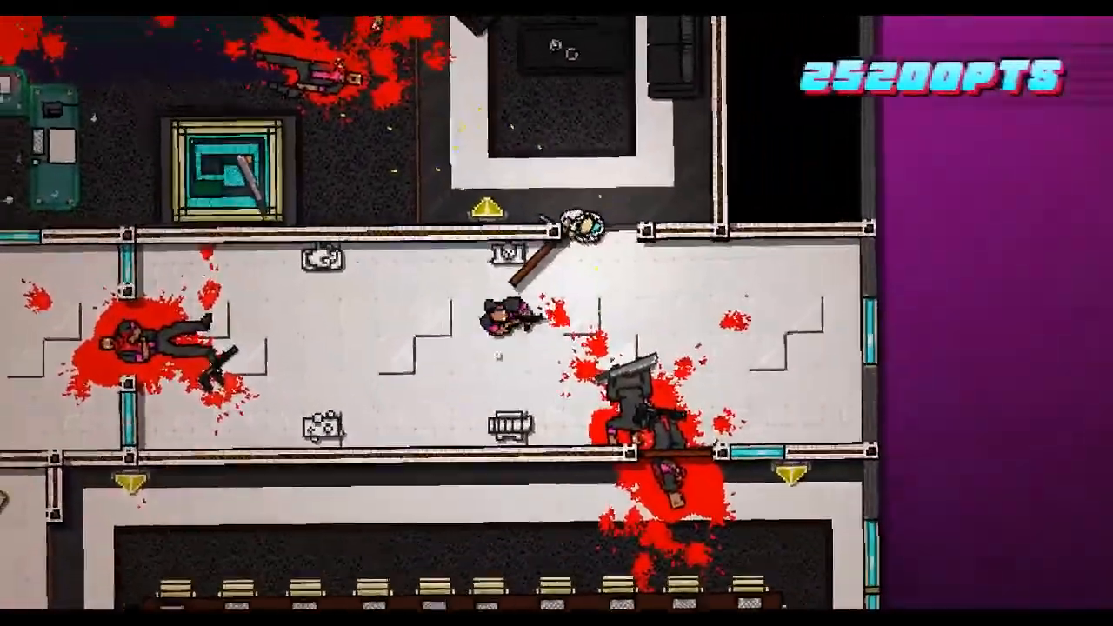
pyautogui.press('s')
pyautogui.press('a')
pyautogui.click(498, 355)
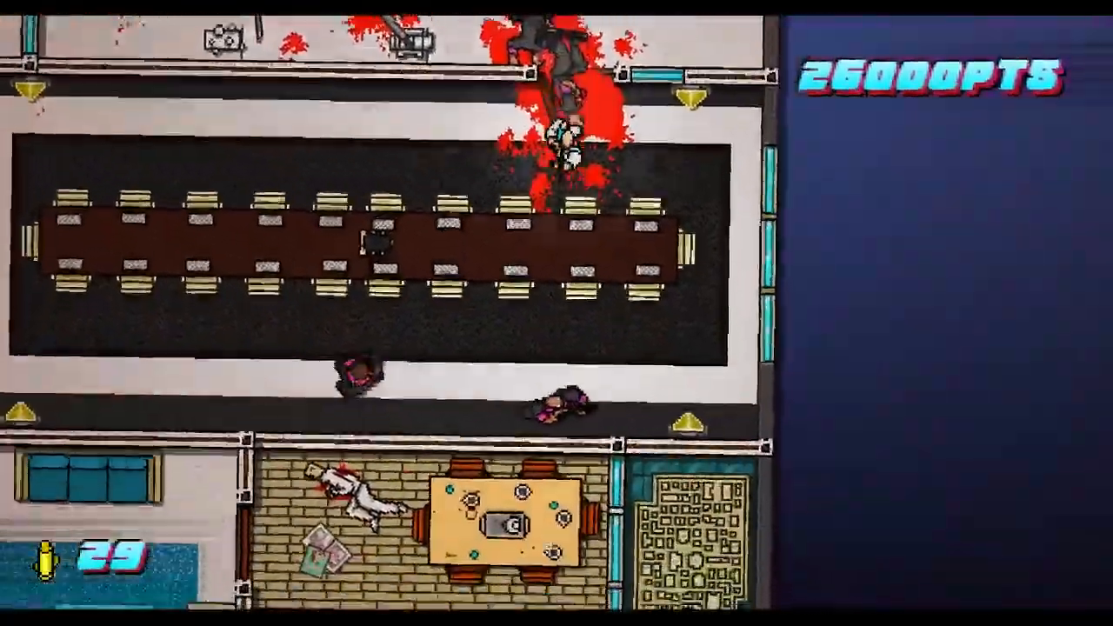
pyautogui.press('w')
pyautogui.click(532, 424)
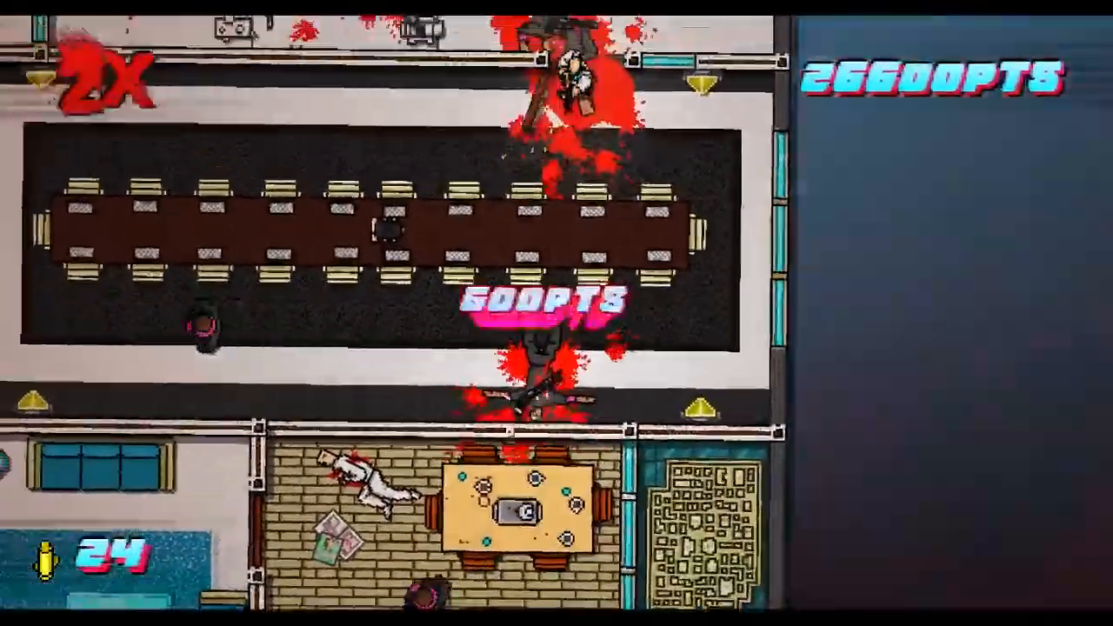
pyautogui.press('a')
pyautogui.click(366, 343)
pyautogui.press('r')
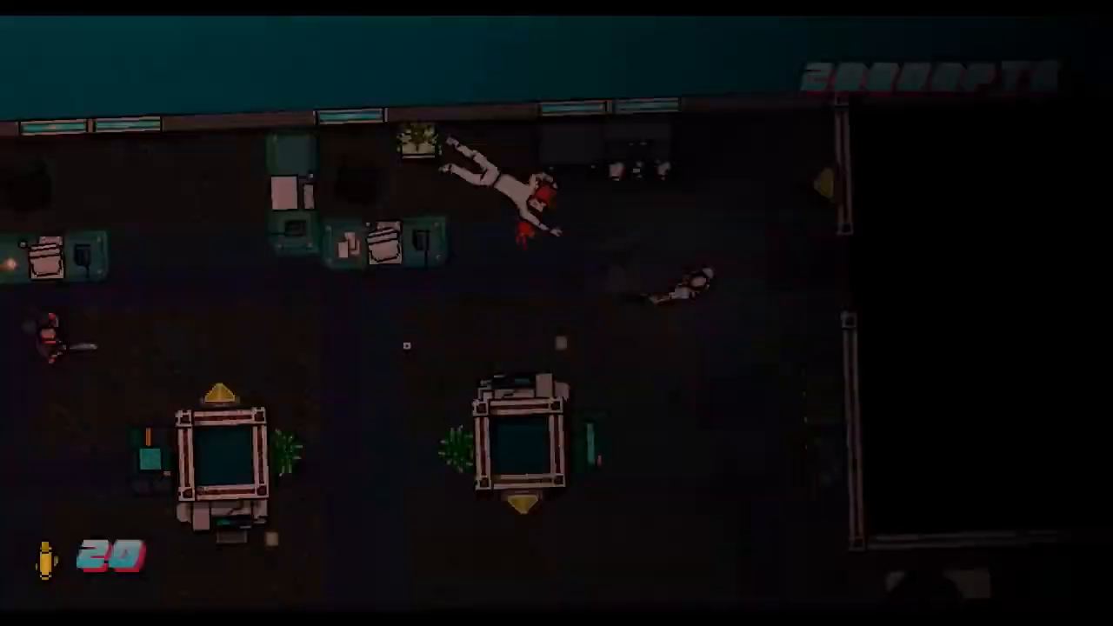
pyautogui.press('a')
pyautogui.press('a')
pyautogui.click(376, 348)
pyautogui.click(556, 294)
pyautogui.press('s')
pyautogui.press('a')
pyautogui.press('w')
pyautogui.click(461, 239)
pyautogui.click(487, 469)
pyautogui.press('d')
pyautogui.press('s')
pyautogui.click(351, 273)
pyautogui.rightClick(352, 273)
pyautogui.press('r')
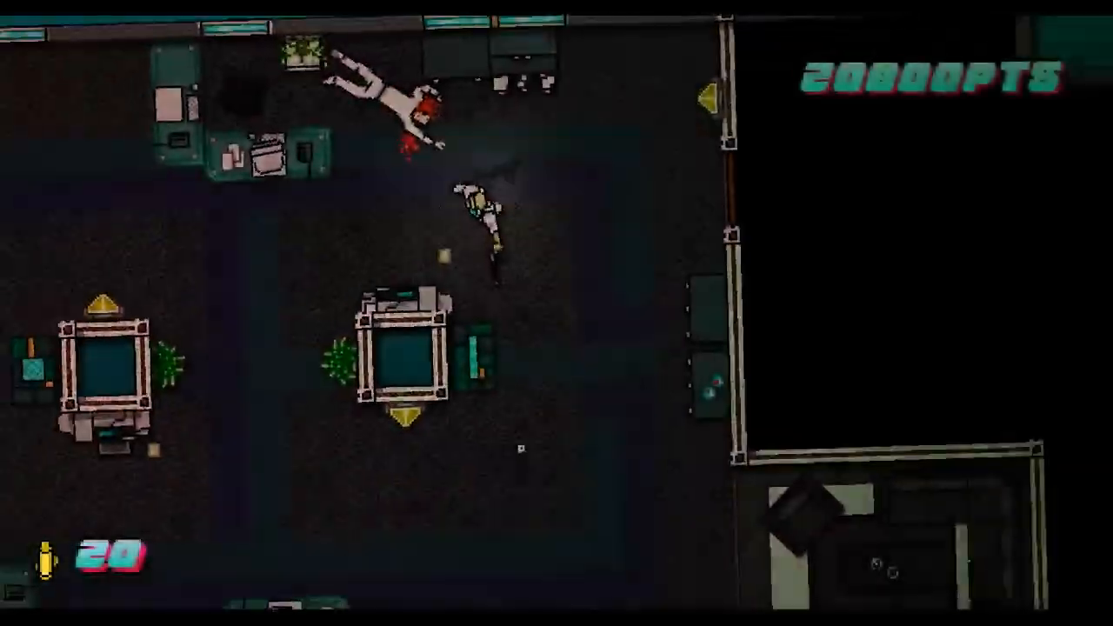
pyautogui.press('a')
pyautogui.click(340, 219)
pyautogui.press('s')
pyautogui.click(556, 478)
pyautogui.press('r')
pyautogui.press('a')
pyautogui.click(365, 228)
pyautogui.press('s')
pyautogui.press('r')
pyautogui.press('a')
pyautogui.click(343, 346)
pyautogui.press('s')
pyautogui.click(522, 435)
pyautogui.press('d')
pyautogui.press('a')
pyautogui.click(749, 329)
pyautogui.press('s')
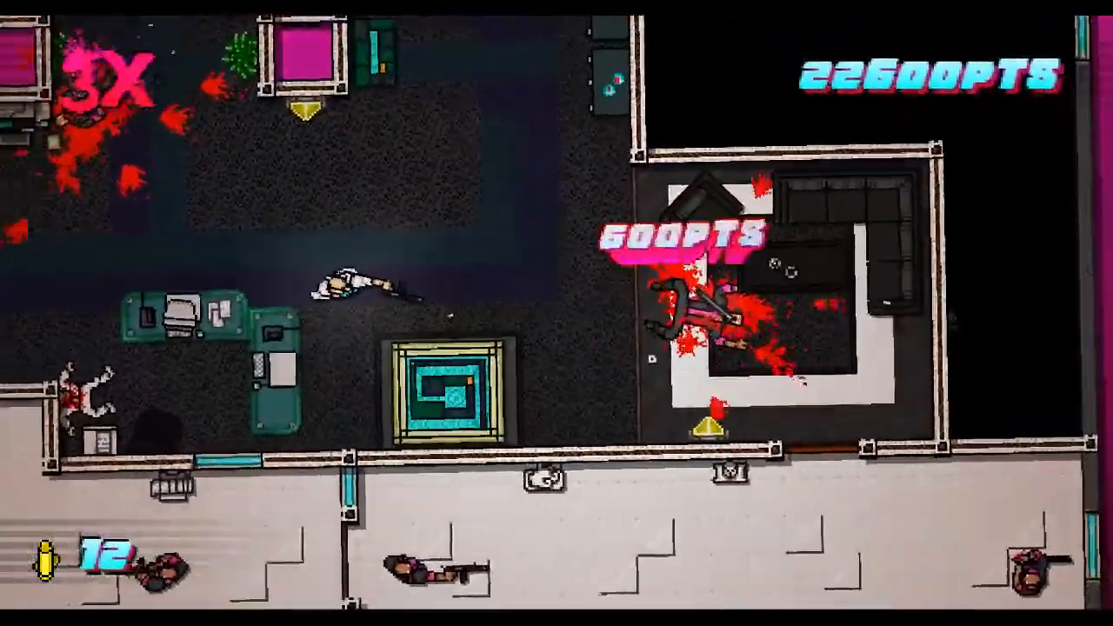
pyautogui.press('d')
pyautogui.press('s')
pyautogui.click(643, 446)
pyautogui.press('w')
pyautogui.click(584, 353)
pyautogui.press('a')
pyautogui.rightClick(609, 348)
pyautogui.press('w')
pyautogui.rightClick(639, 348)
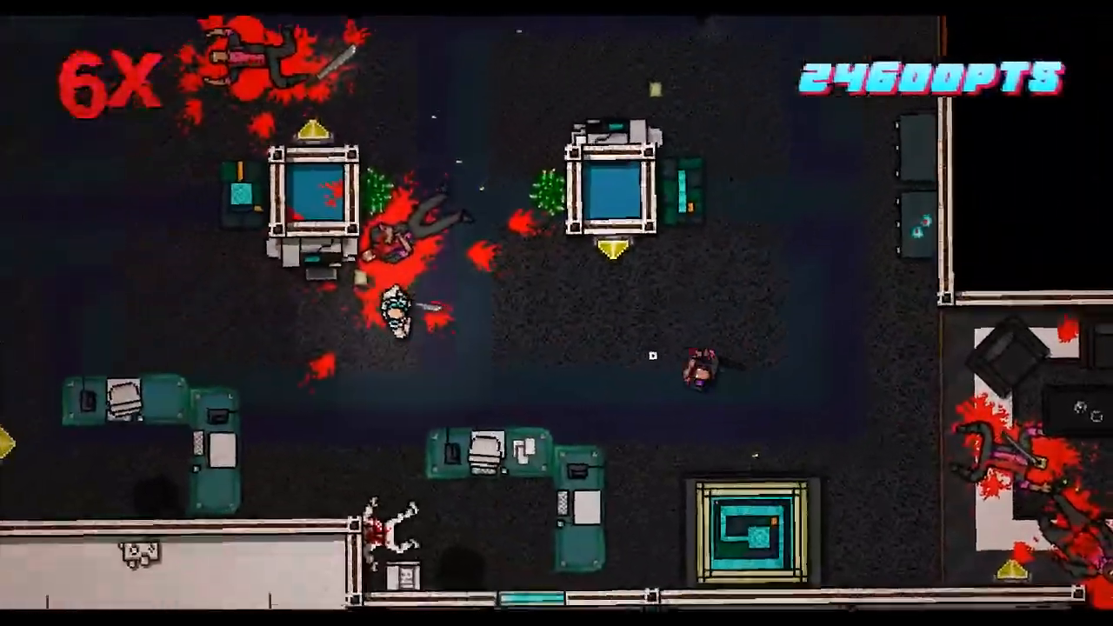
pyautogui.press('d')
pyautogui.press('s')
pyautogui.click(705, 346)
pyautogui.press('s')
pyautogui.press('d')
pyautogui.press('s')
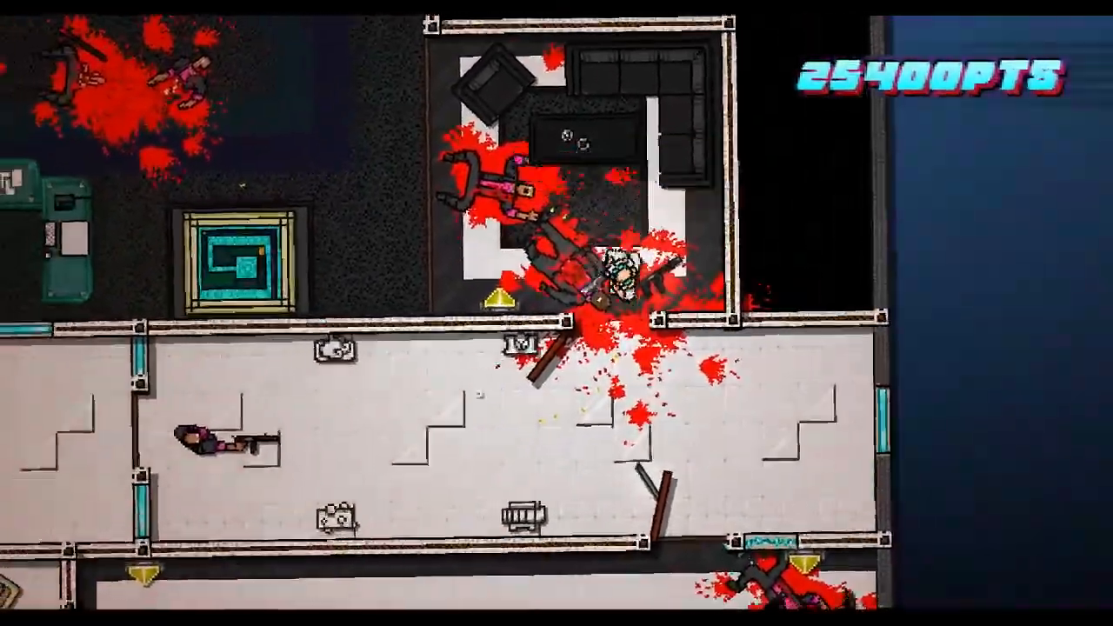
pyautogui.press('s')
pyautogui.rightClick(382, 348)
pyautogui.press('w')
pyautogui.rightClick(400, 365)
pyautogui.press('s')
pyautogui.press('a')
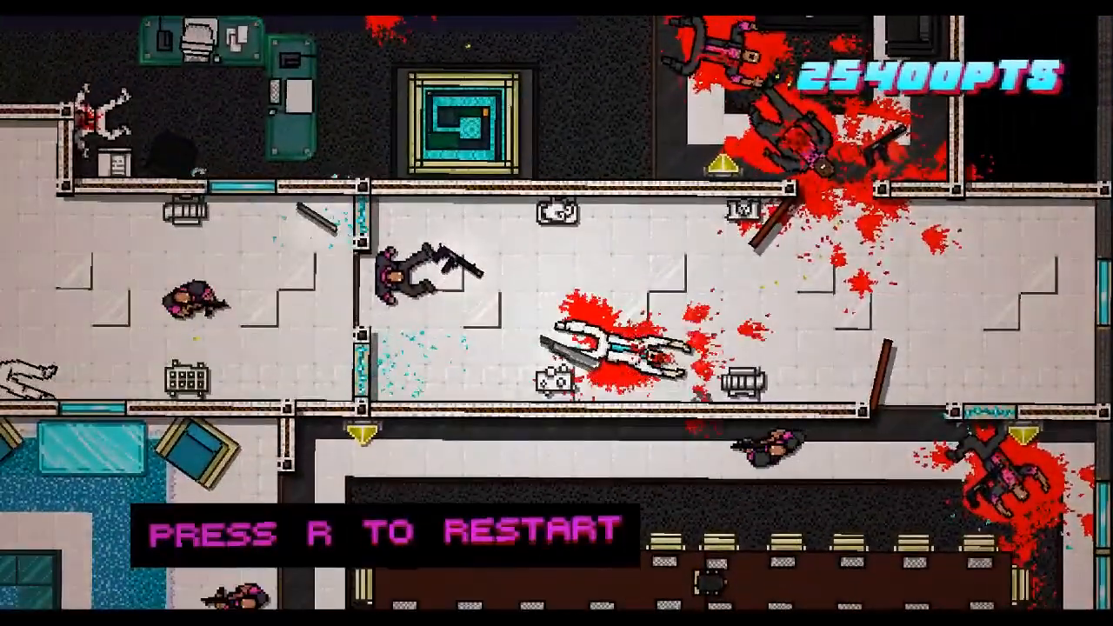
pyautogui.press('r')
pyautogui.press('a')
pyautogui.click(422, 355)
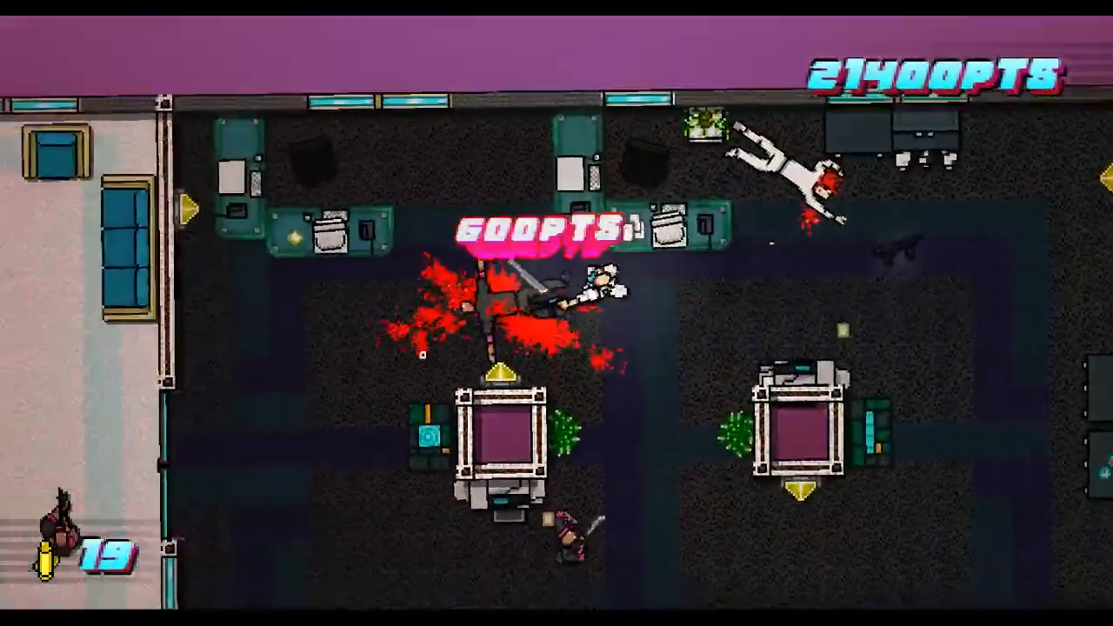
pyautogui.press('a')
pyautogui.click(573, 309)
pyautogui.press('a')
pyautogui.press('s')
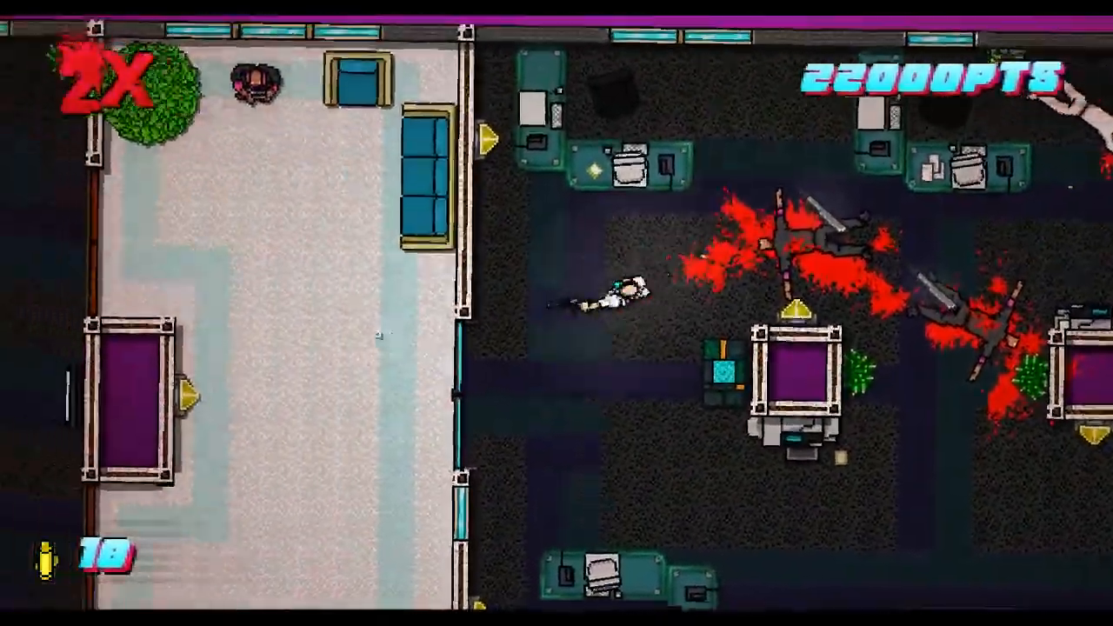
pyautogui.press('a')
pyautogui.click(473, 197)
pyautogui.press('w')
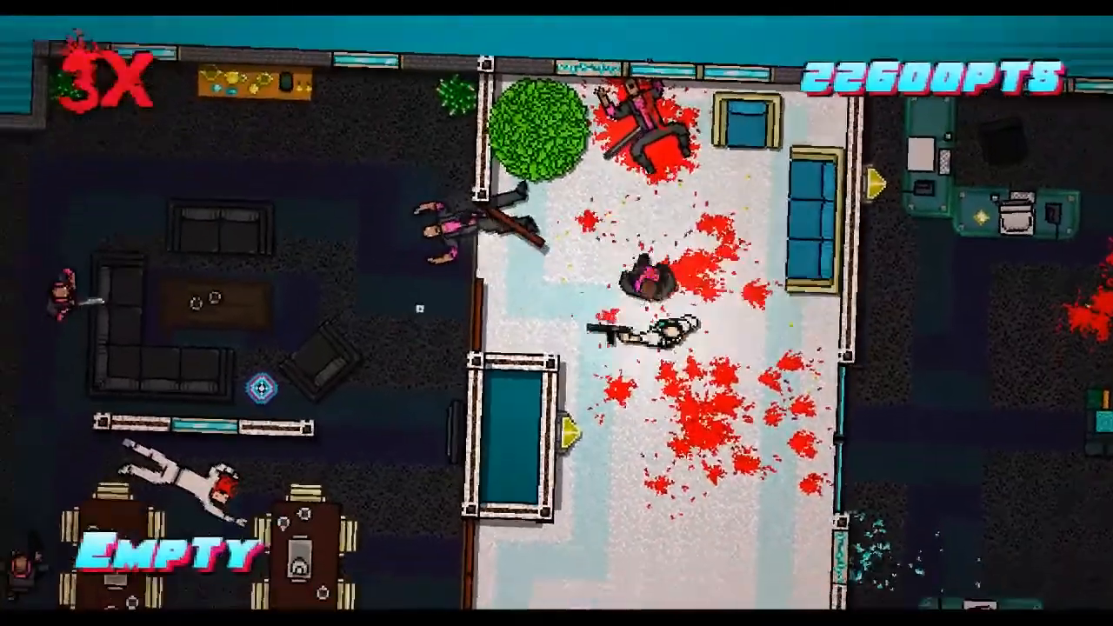
pyautogui.press('a')
pyautogui.press('w')
pyautogui.rightClick(419, 309)
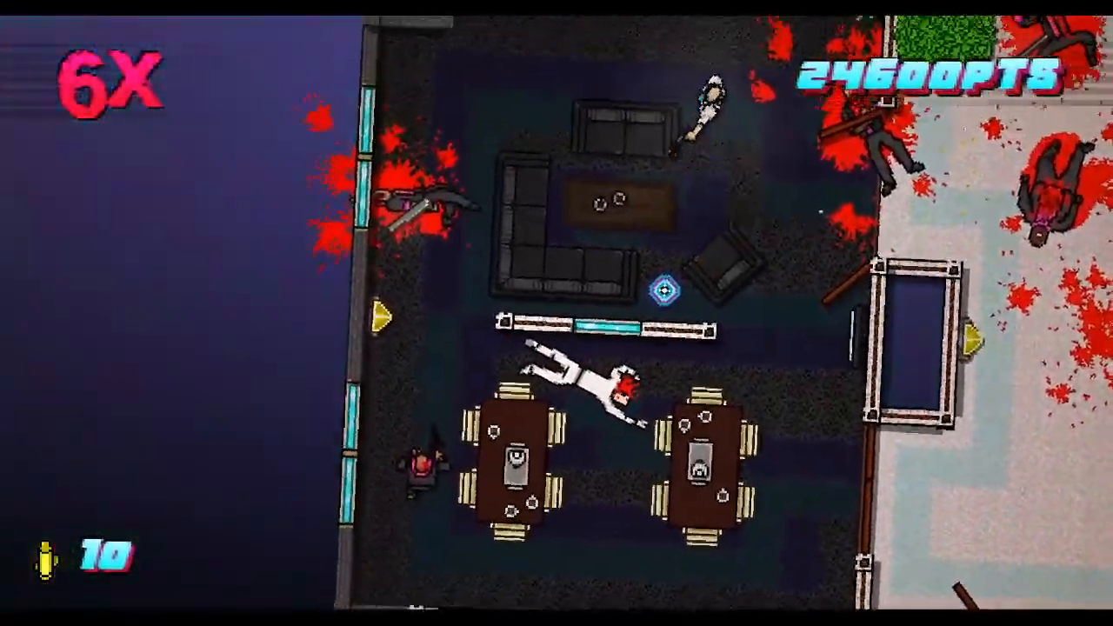
pyautogui.press('a')
pyautogui.press('s')
pyautogui.press('d')
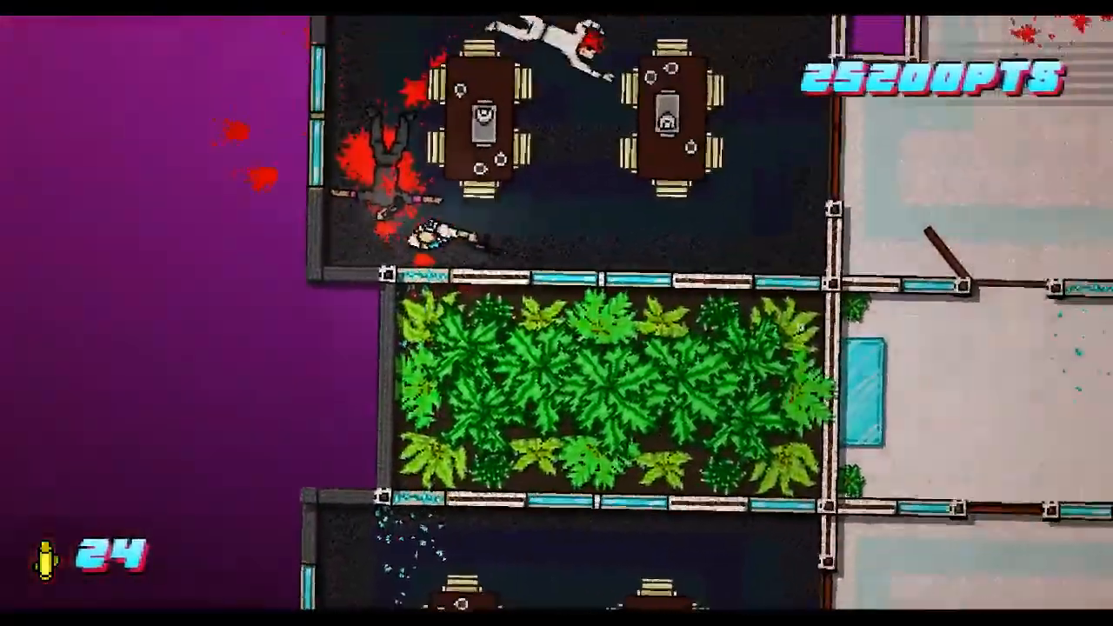
pyautogui.press('d')
pyautogui.press('a')
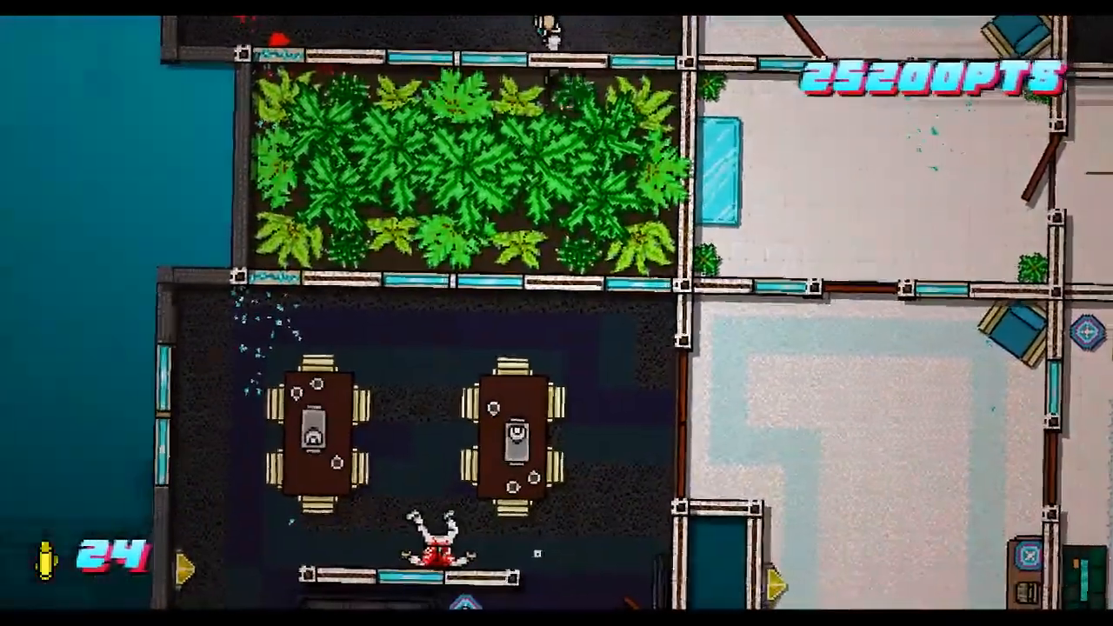
pyautogui.press('d')
pyautogui.press('w')
pyautogui.press('a')
pyautogui.press('s')
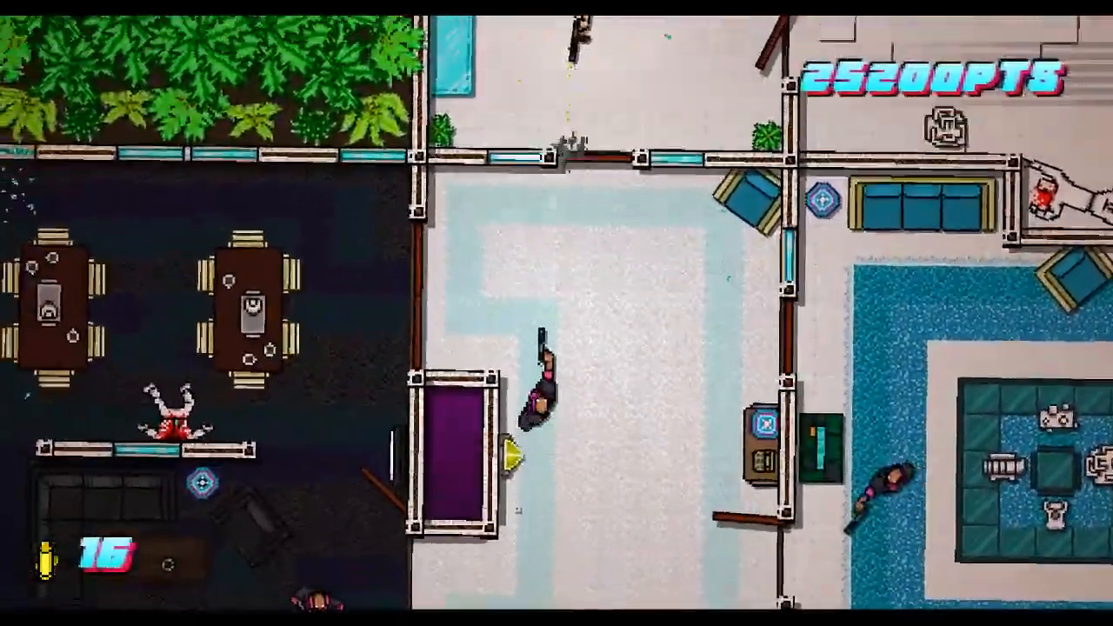
pyautogui.press('s')
pyautogui.press('d')
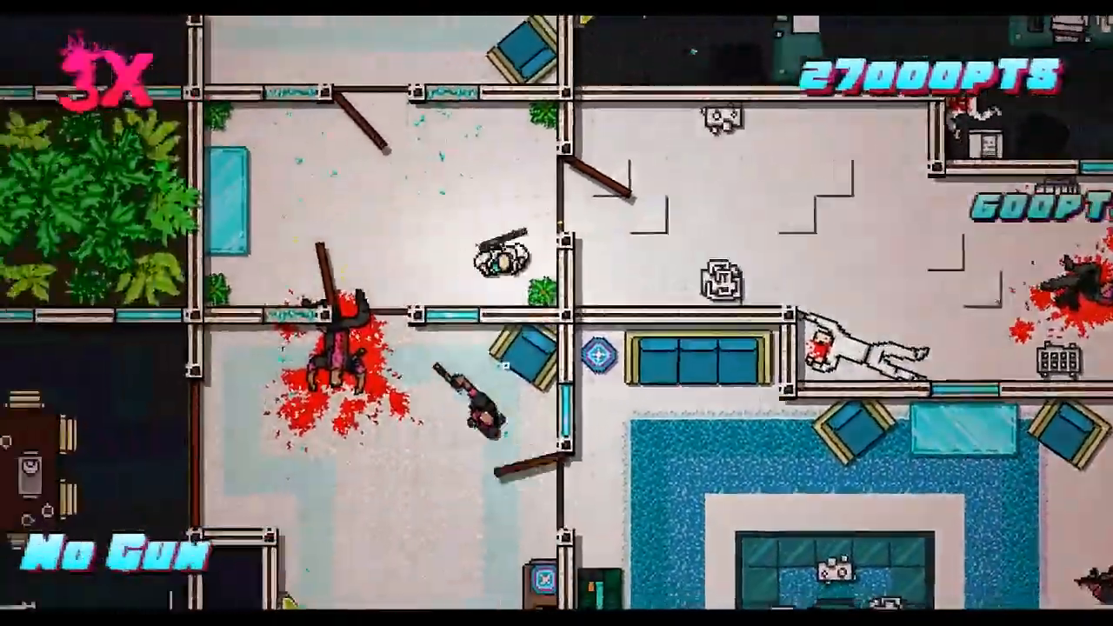
pyautogui.press('r')
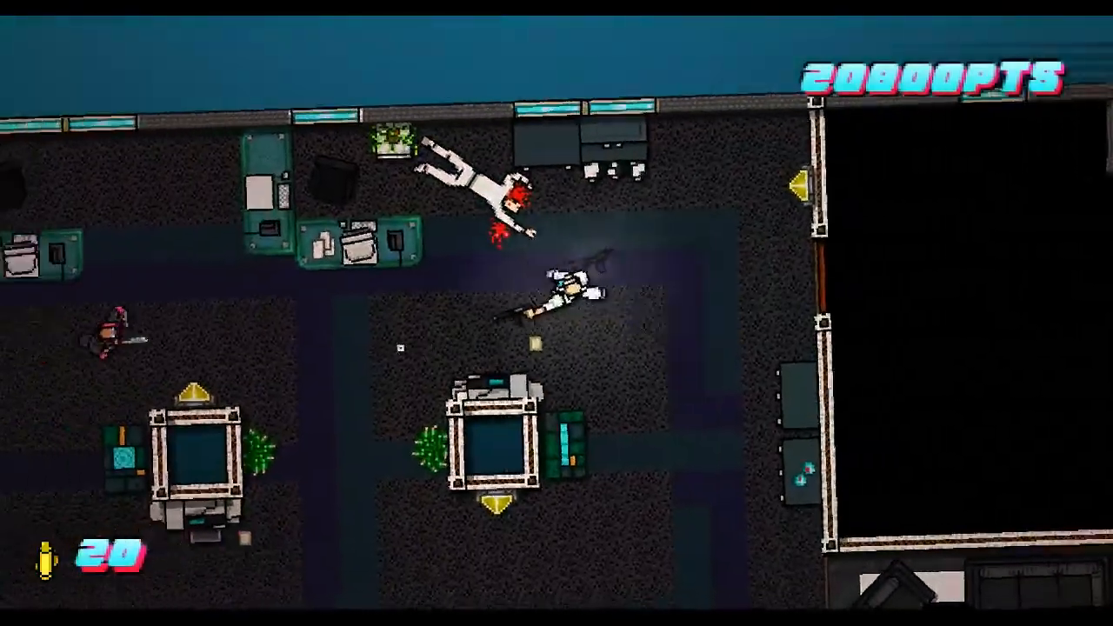
pyautogui.press('a')
pyautogui.click(400, 348)
pyautogui.click(576, 355)
pyautogui.press('d')
pyautogui.click(594, 328)
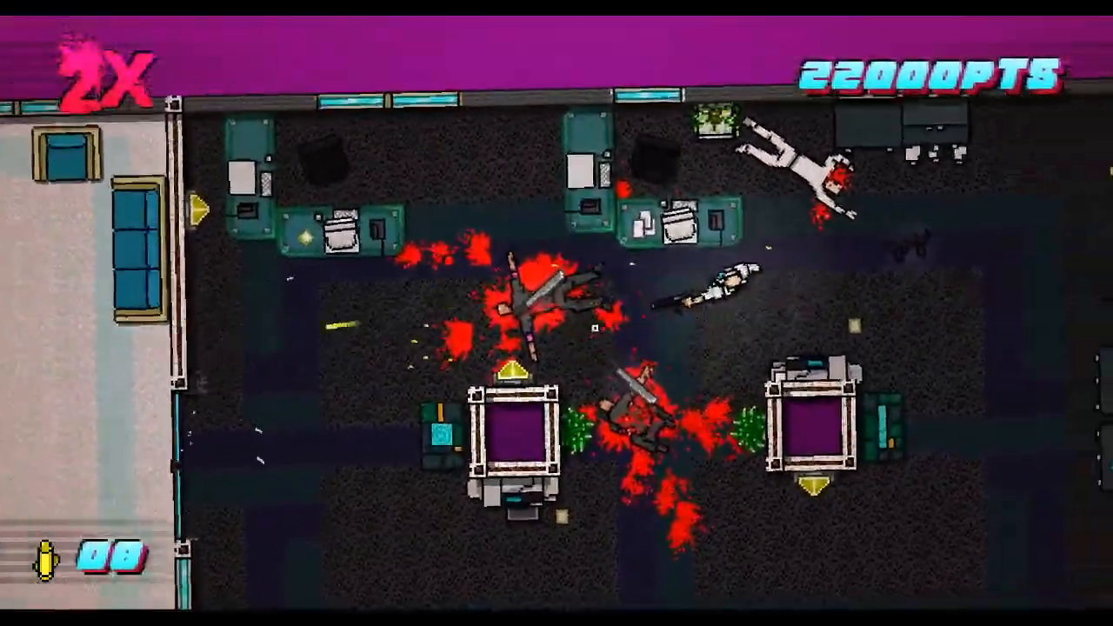
pyautogui.rightClick(594, 328)
pyautogui.press('s')
pyautogui.press('a')
pyautogui.click(689, 398)
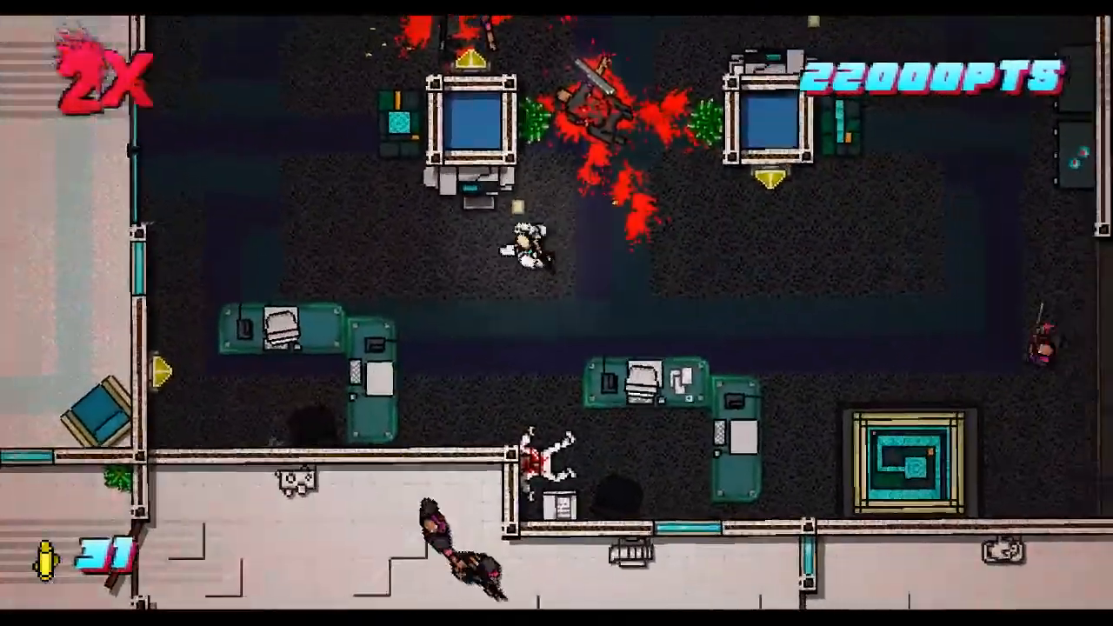
pyautogui.click(847, 342)
pyautogui.press('d')
pyautogui.click(831, 385)
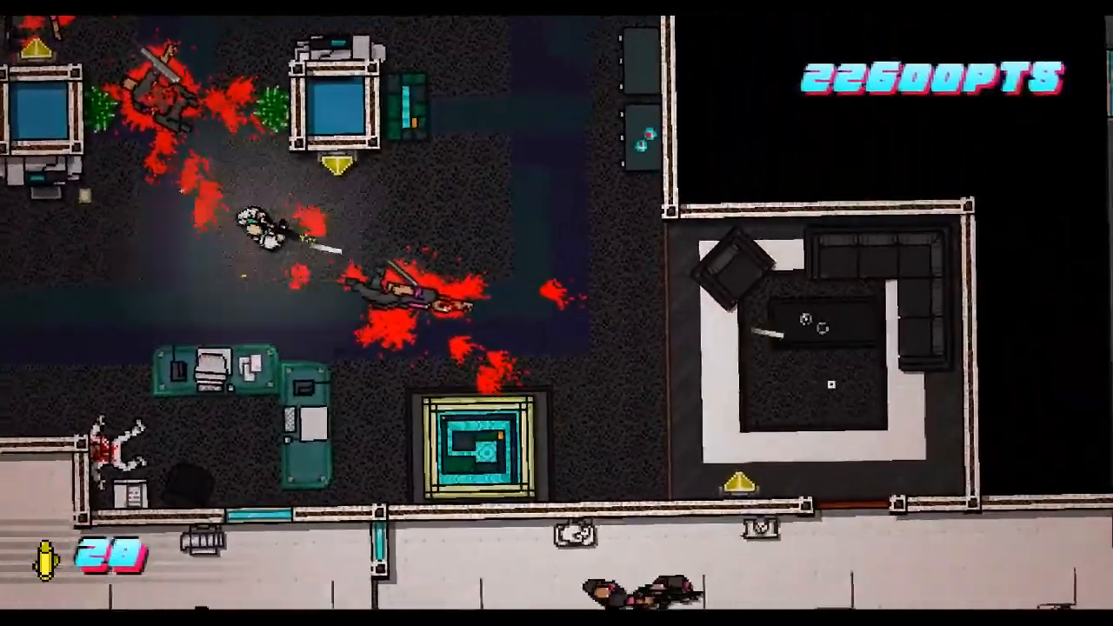
pyautogui.press('a')
pyautogui.click(819, 398)
pyautogui.click(814, 402)
pyautogui.click(812, 404)
pyautogui.press('d')
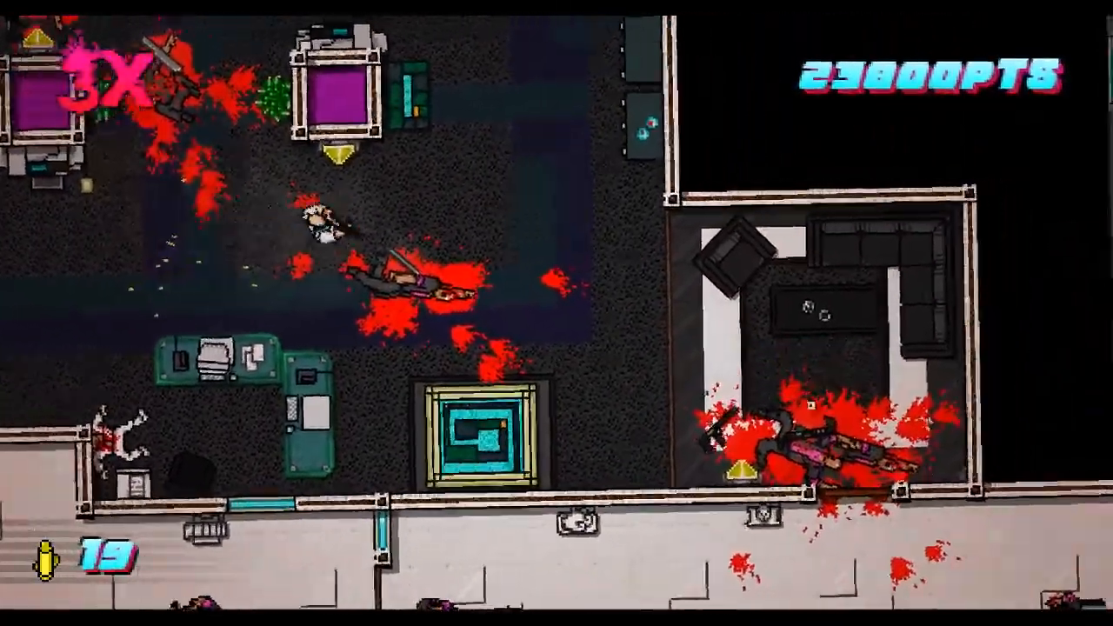
pyautogui.press('d')
pyautogui.press('s')
pyautogui.rightClick(582, 367)
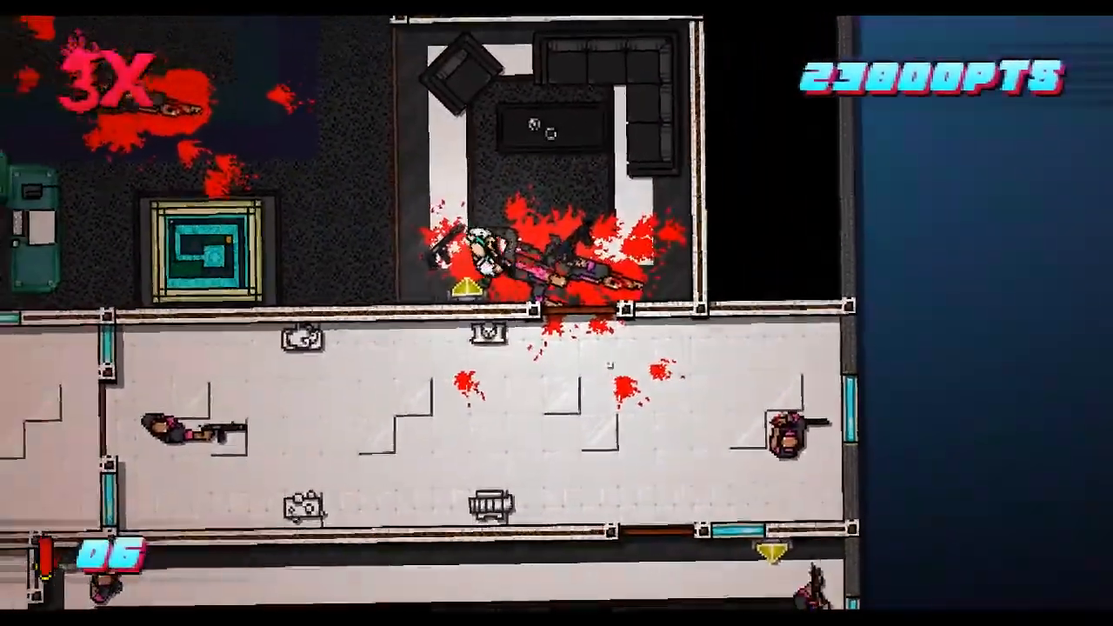
pyautogui.press('d')
pyautogui.press('s')
pyautogui.click(600, 391)
pyautogui.press('a')
pyautogui.press('w')
pyautogui.click(743, 384)
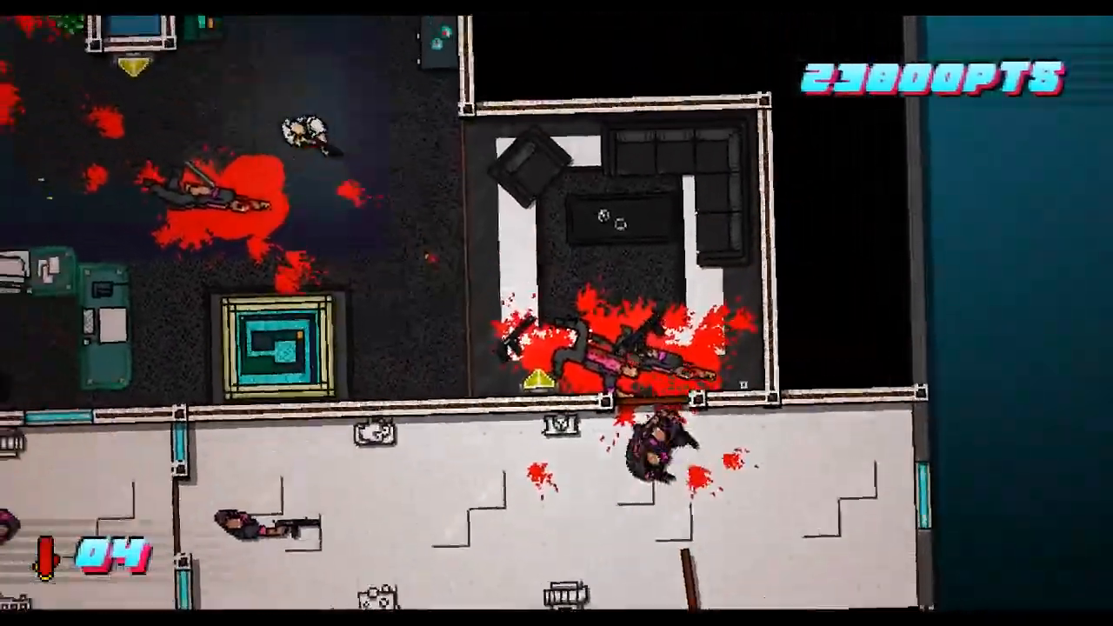
pyautogui.click(741, 382)
pyautogui.click(727, 305)
pyautogui.press('d')
pyautogui.press('s')
pyautogui.click(817, 505)
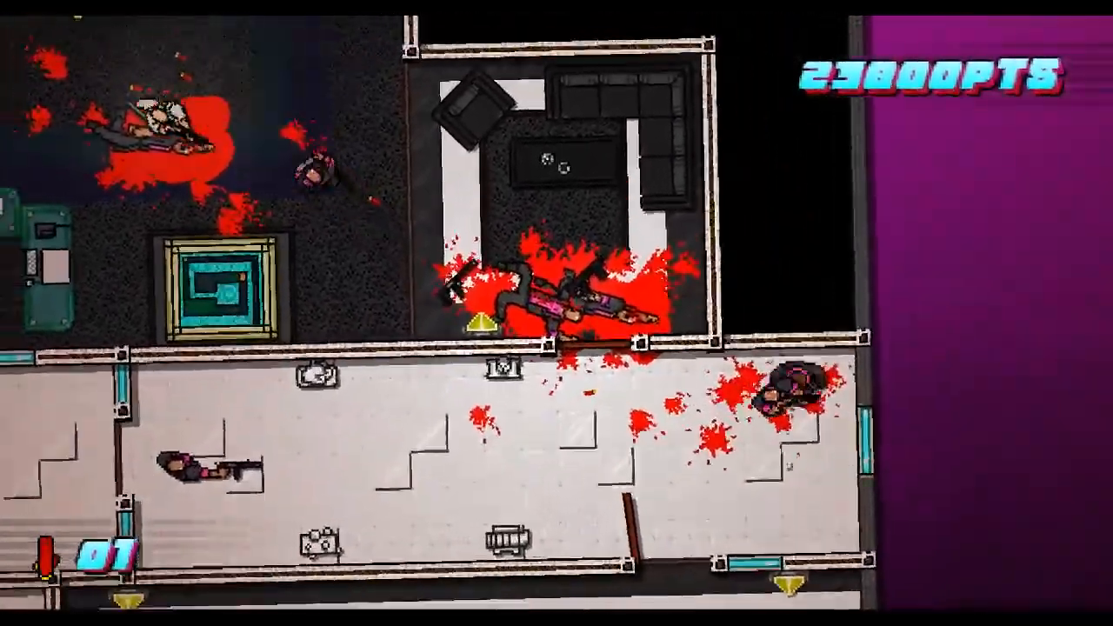
pyautogui.press('a')
pyautogui.rightClick(765, 374)
pyautogui.press('d')
pyautogui.press('a')
pyautogui.press('w')
pyautogui.press('w')
pyautogui.press('d')
pyautogui.rightClick(581, 261)
pyautogui.click(504, 314)
pyautogui.press('a')
pyautogui.press('s')
pyautogui.press('d')
pyautogui.press('s')
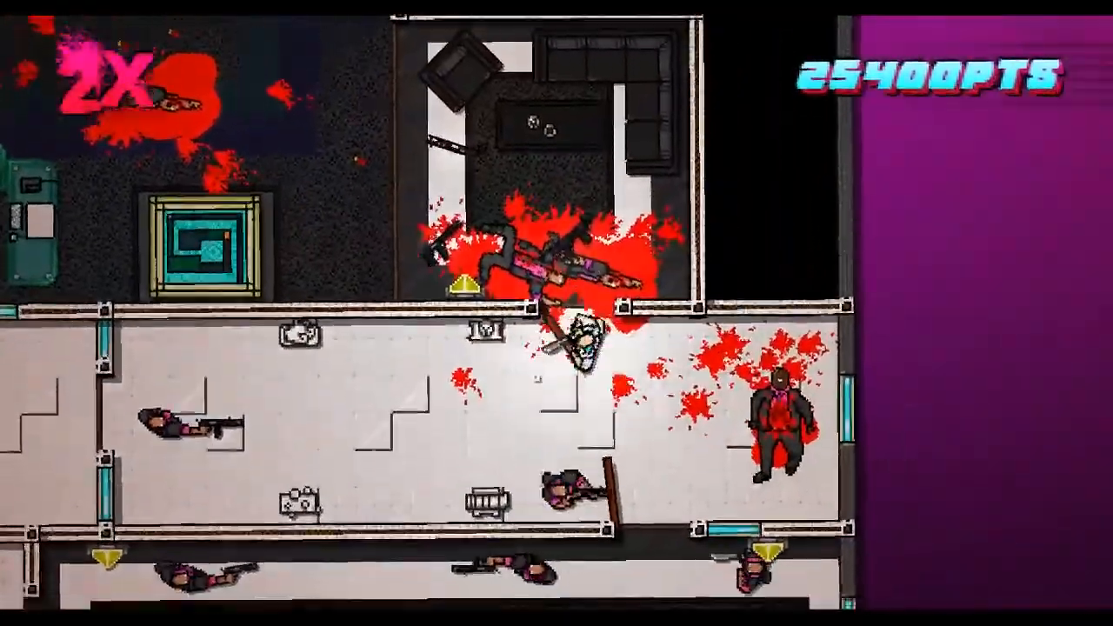
pyautogui.press('r')
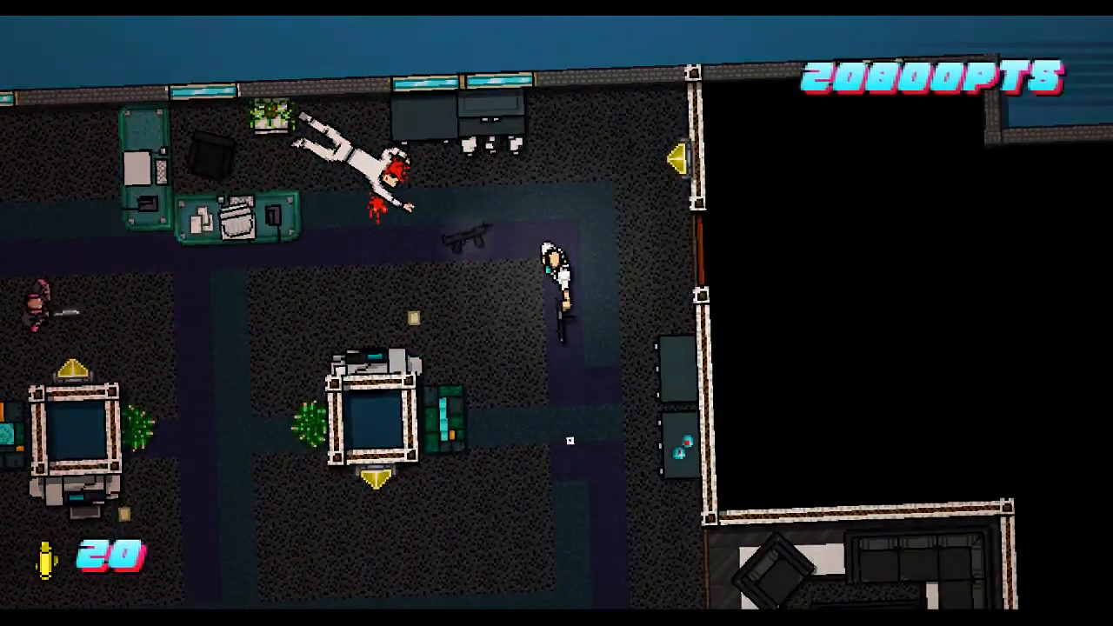
pyautogui.press('r')
pyautogui.click(374, 304)
pyautogui.press('a')
pyautogui.press('s')
pyautogui.press('d')
pyautogui.click(584, 372)
pyautogui.press('a')
pyautogui.press('s')
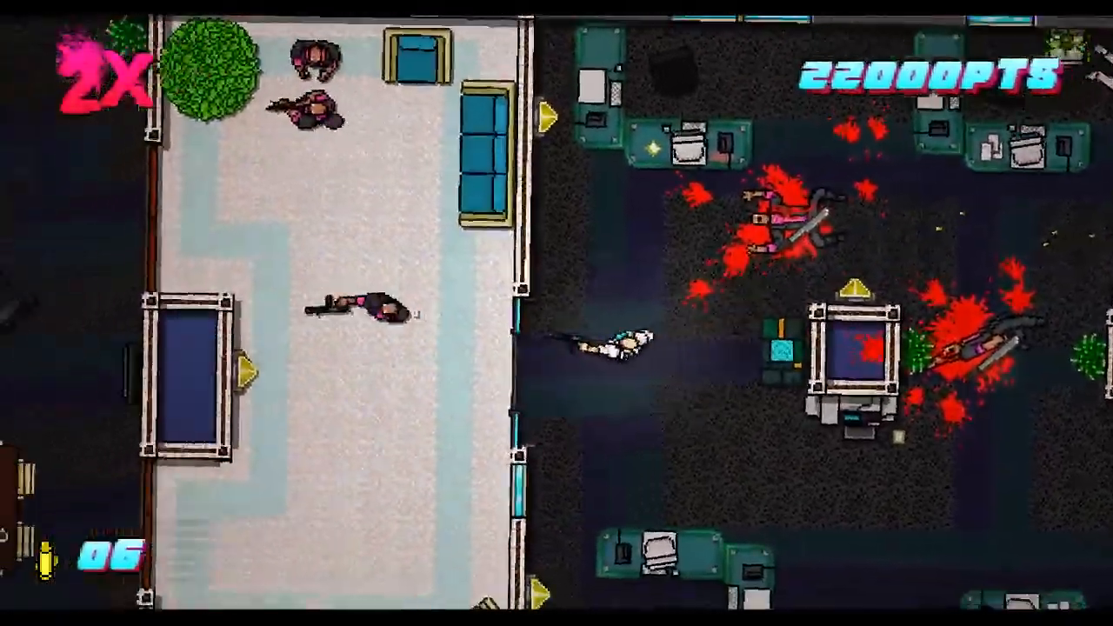
pyautogui.click(369, 309)
pyautogui.press('d')
pyautogui.click(487, 300)
pyautogui.press('s')
pyautogui.press('a')
pyautogui.rightClick(513, 304)
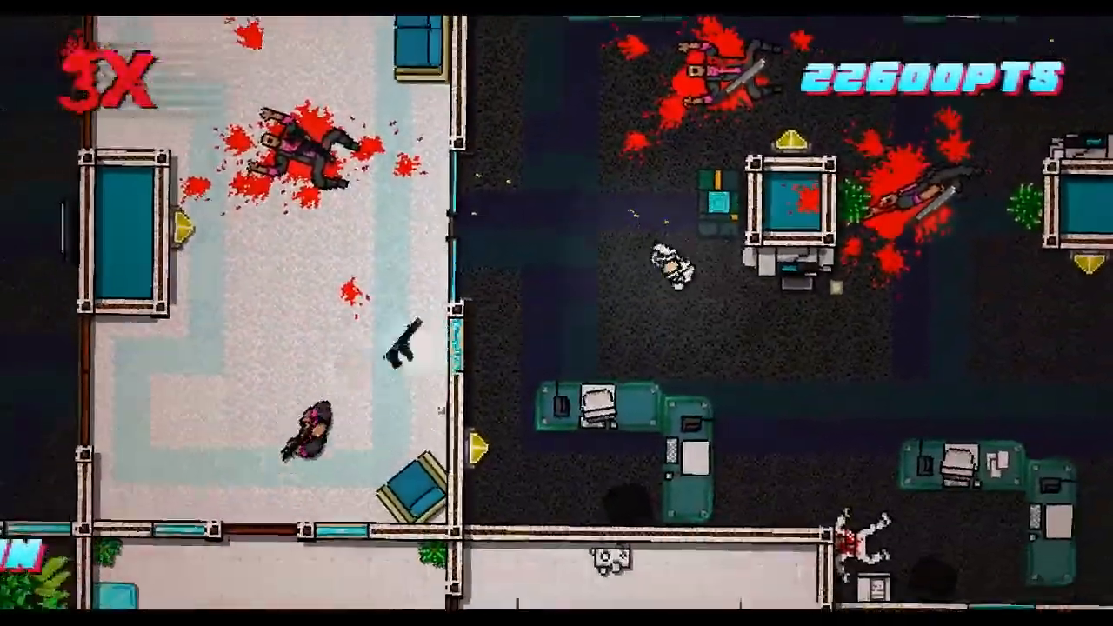
pyautogui.press('w')
pyautogui.press('d')
pyautogui.rightClick(653, 296)
pyautogui.press('d')
pyautogui.press('w')
pyautogui.rightClick(709, 311)
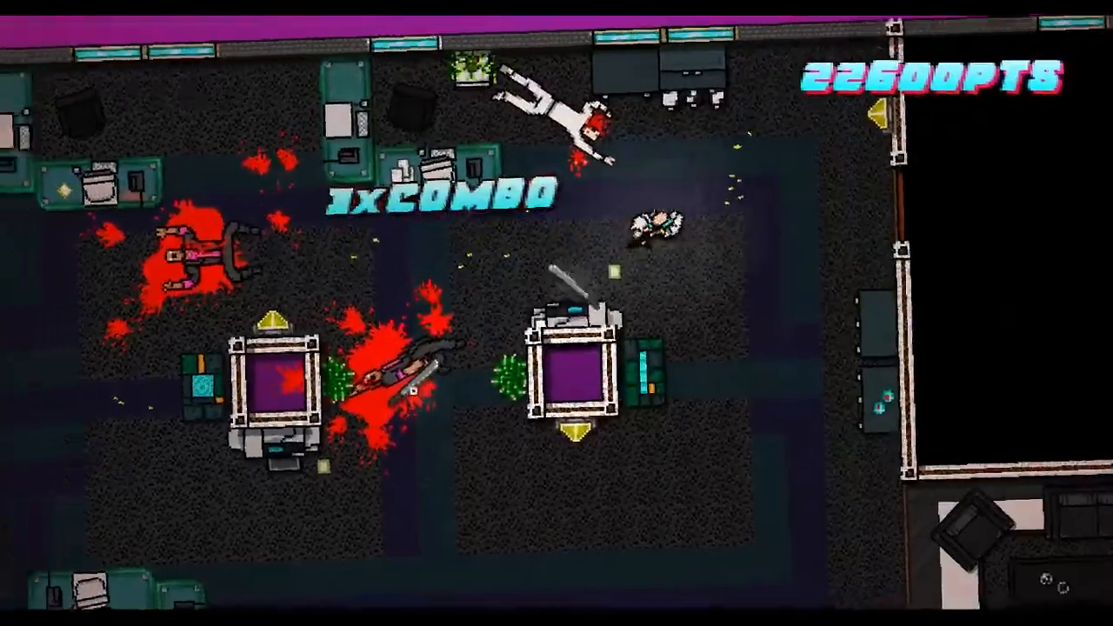
pyautogui.press('s')
pyautogui.press('shift')
pyautogui.press('a')
pyautogui.press('w')
pyautogui.click(710, 420)
pyautogui.press('d')
pyautogui.click(600, 270)
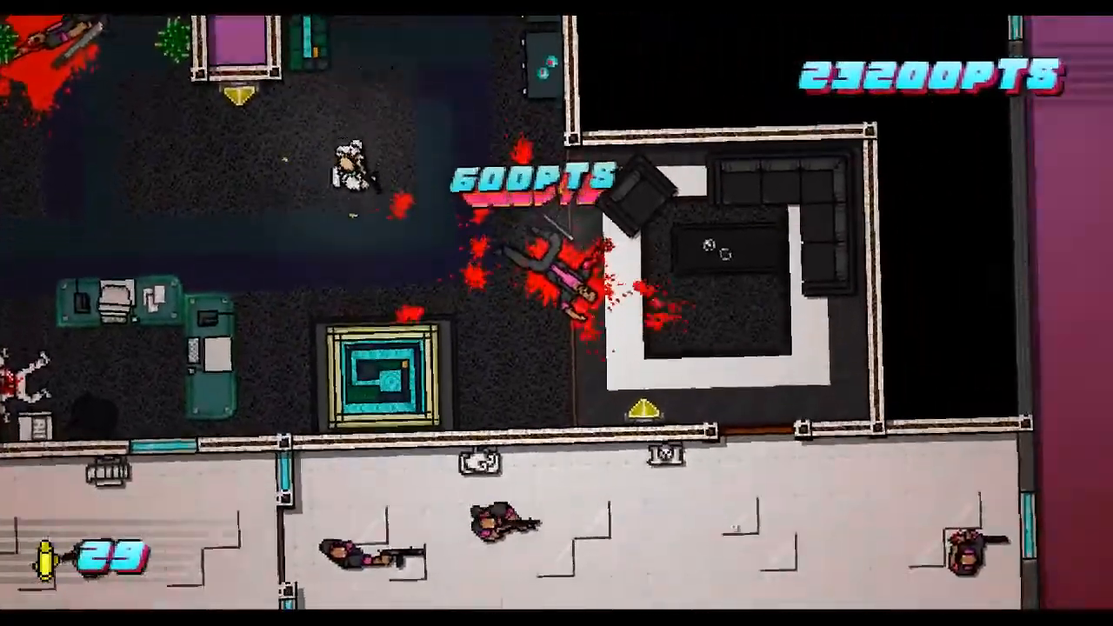
pyautogui.press('s')
pyautogui.click(639, 361)
pyautogui.press('a')
pyautogui.click(685, 390)
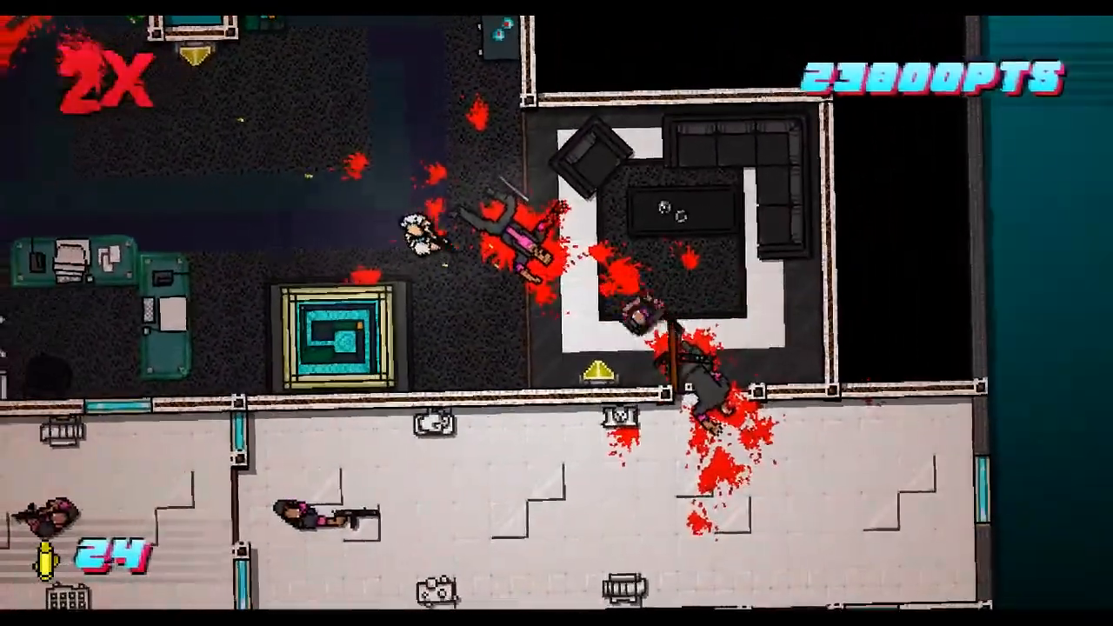
pyautogui.press('d')
pyautogui.click(624, 317)
pyautogui.press('s')
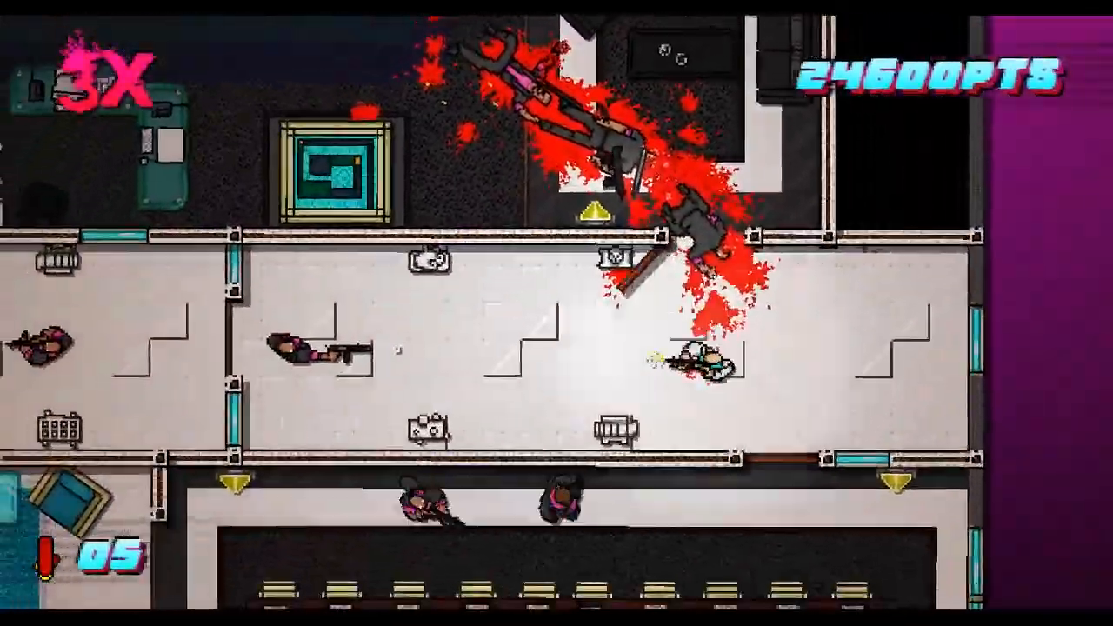
pyautogui.press('w')
pyautogui.press('w')
pyautogui.click(599, 443)
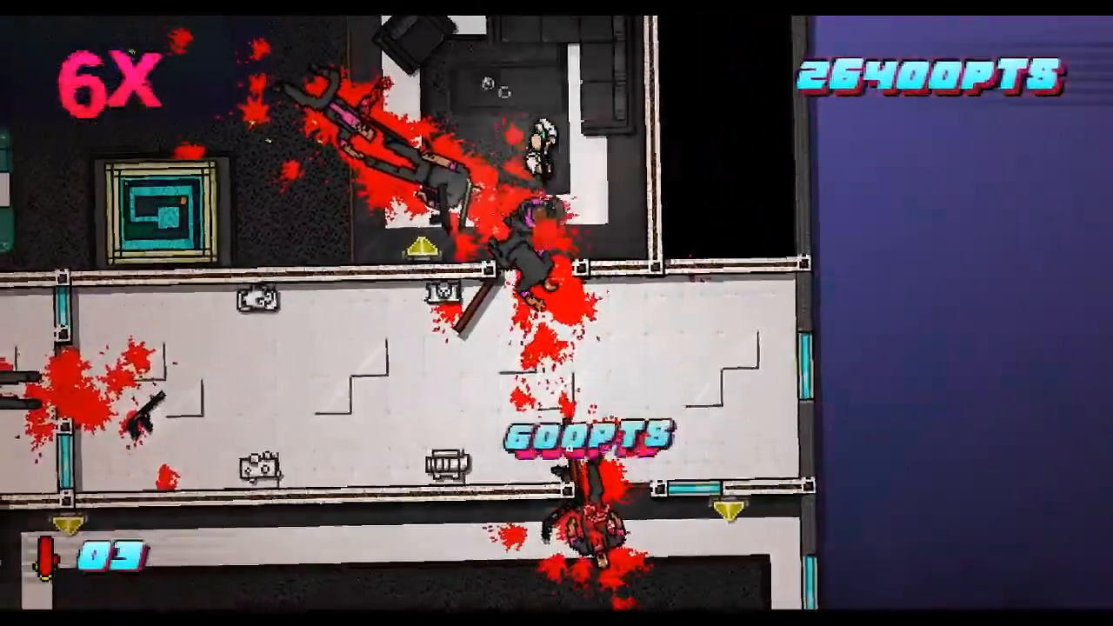
pyautogui.click(573, 452)
pyautogui.press('s')
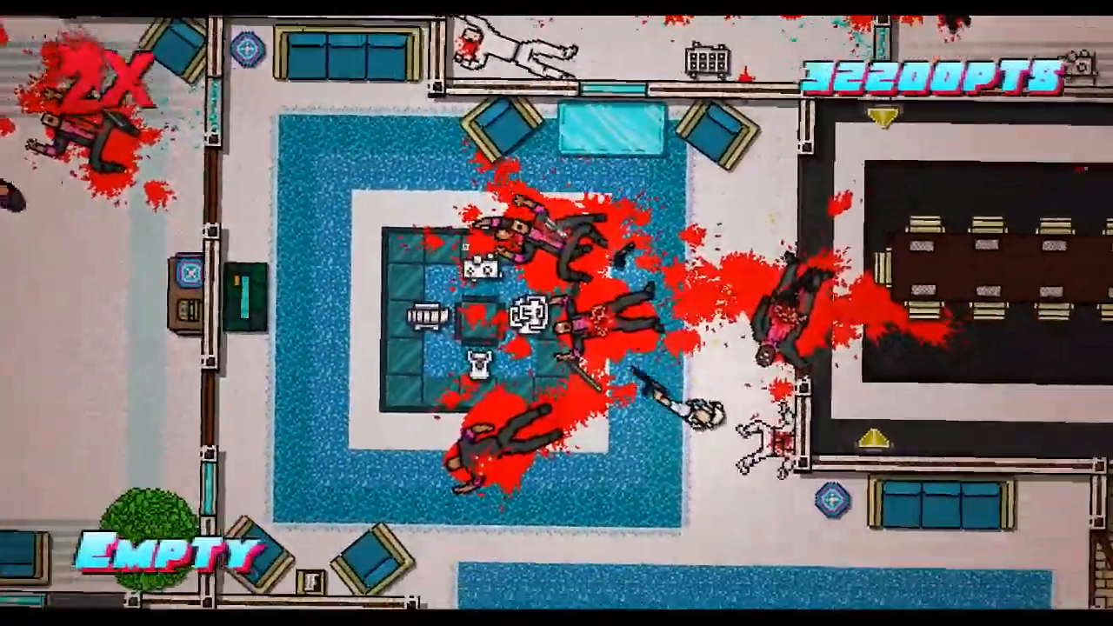
pyautogui.press('w')
pyautogui.press('a')
pyautogui.rightClick(382, 249)
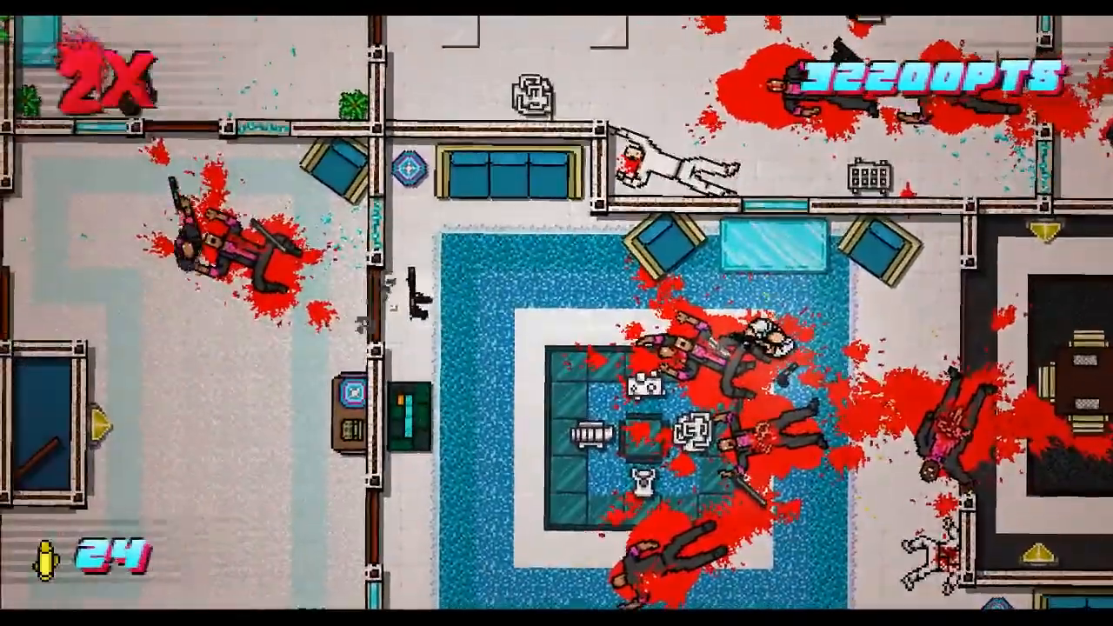
pyautogui.press('w')
pyautogui.press('a')
pyautogui.click(167, 130)
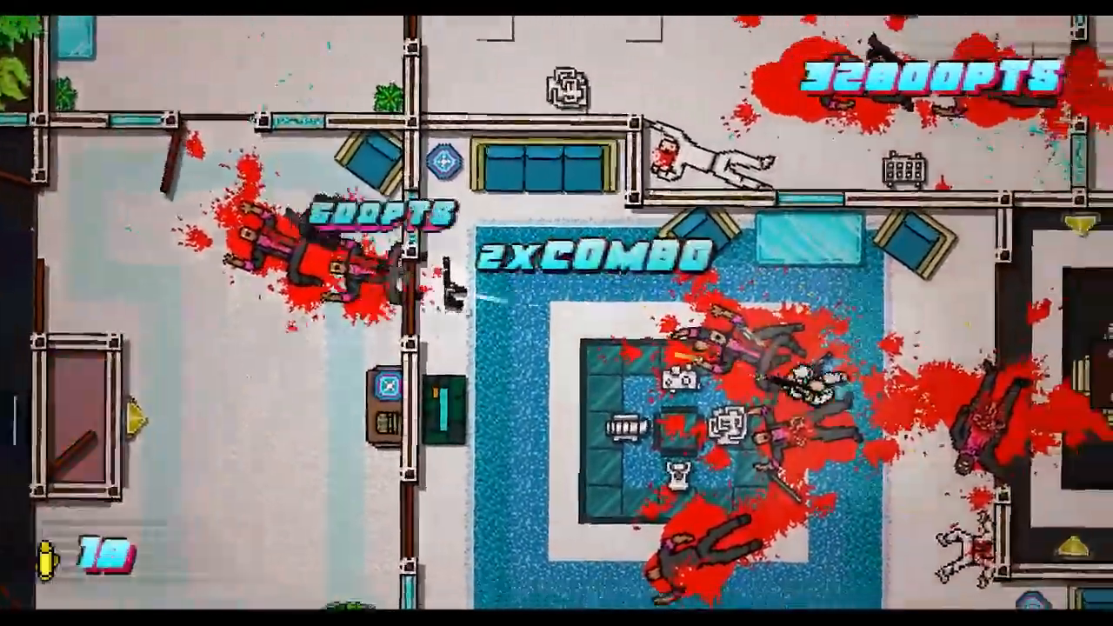
pyautogui.press('d')
pyautogui.click(408, 279)
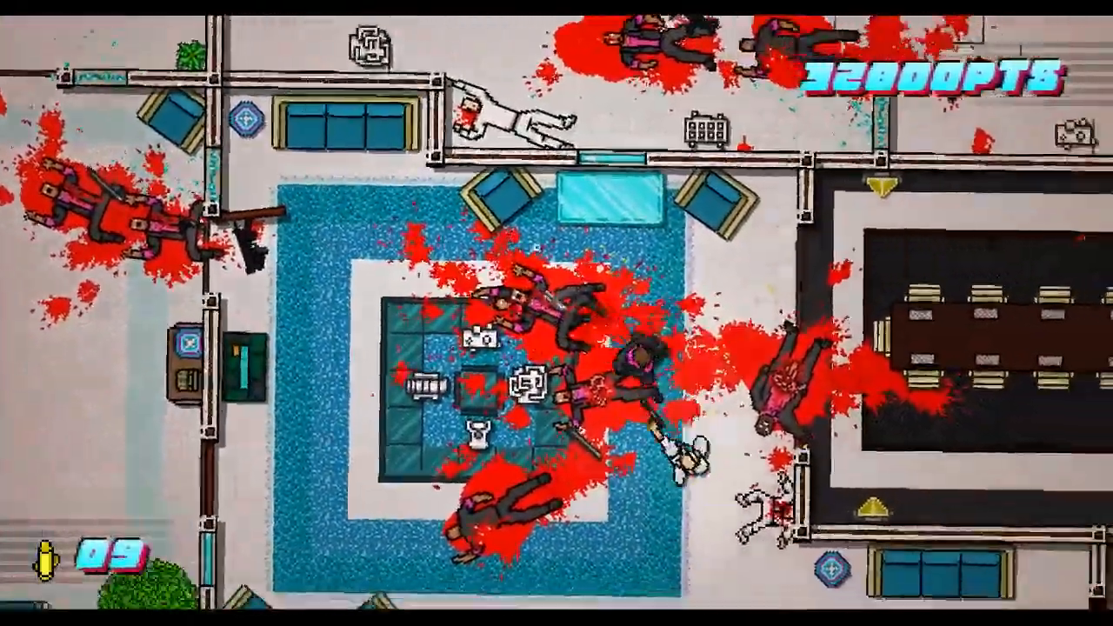
pyautogui.press('s')
pyautogui.press('a')
pyautogui.click(569, 318)
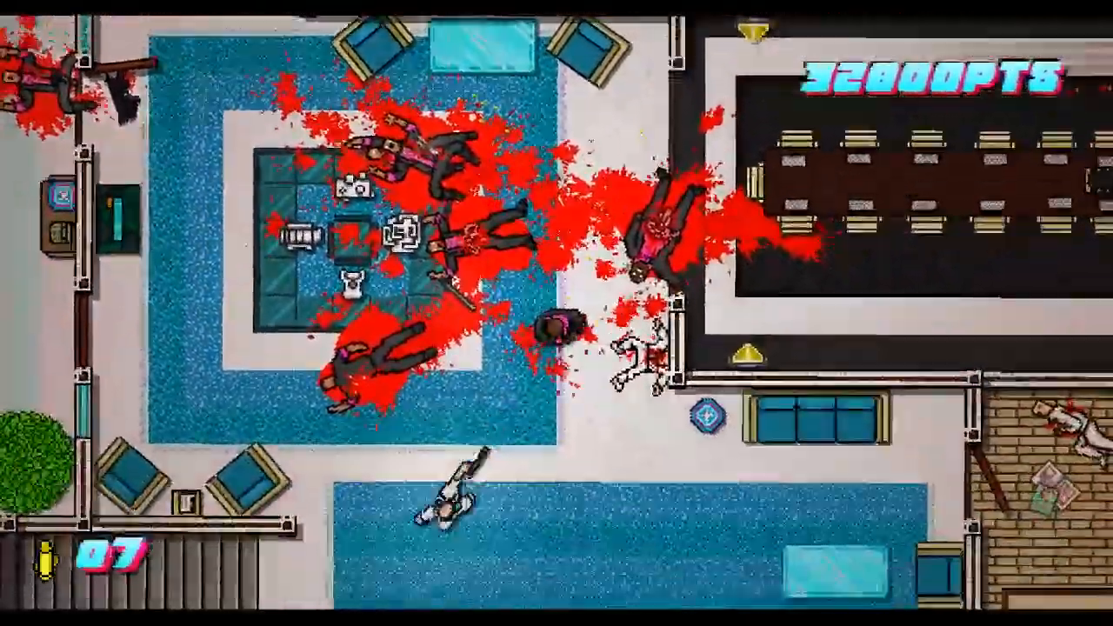
pyautogui.click(597, 149)
pyautogui.press('d')
pyautogui.press('w')
pyautogui.press('d')
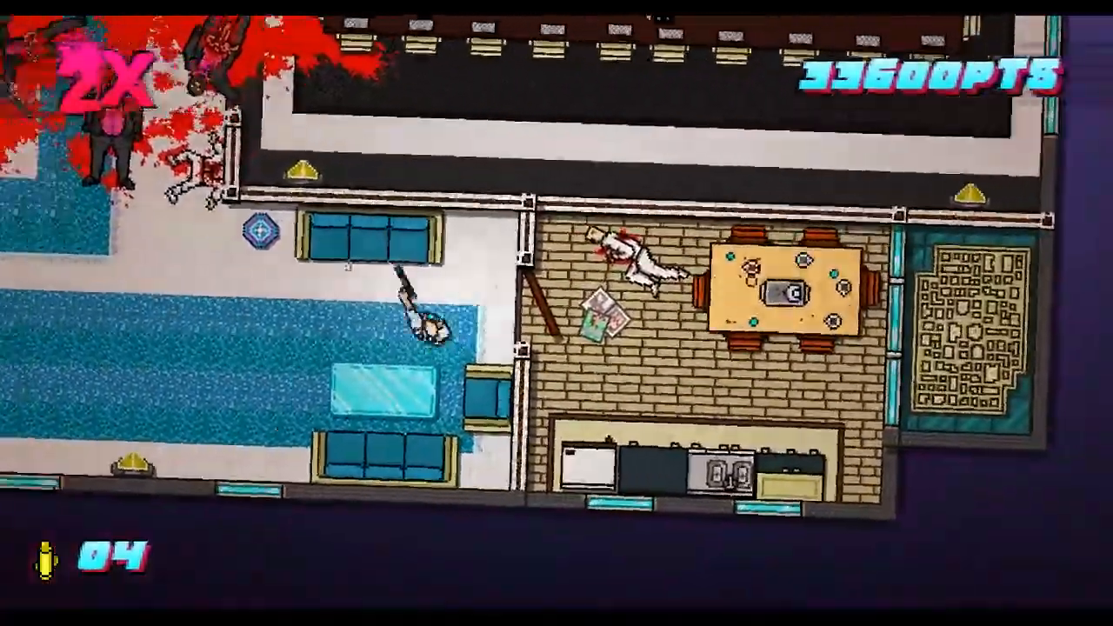
pyautogui.press('a')
pyautogui.press('w')
pyautogui.press('a')
pyautogui.press('w')
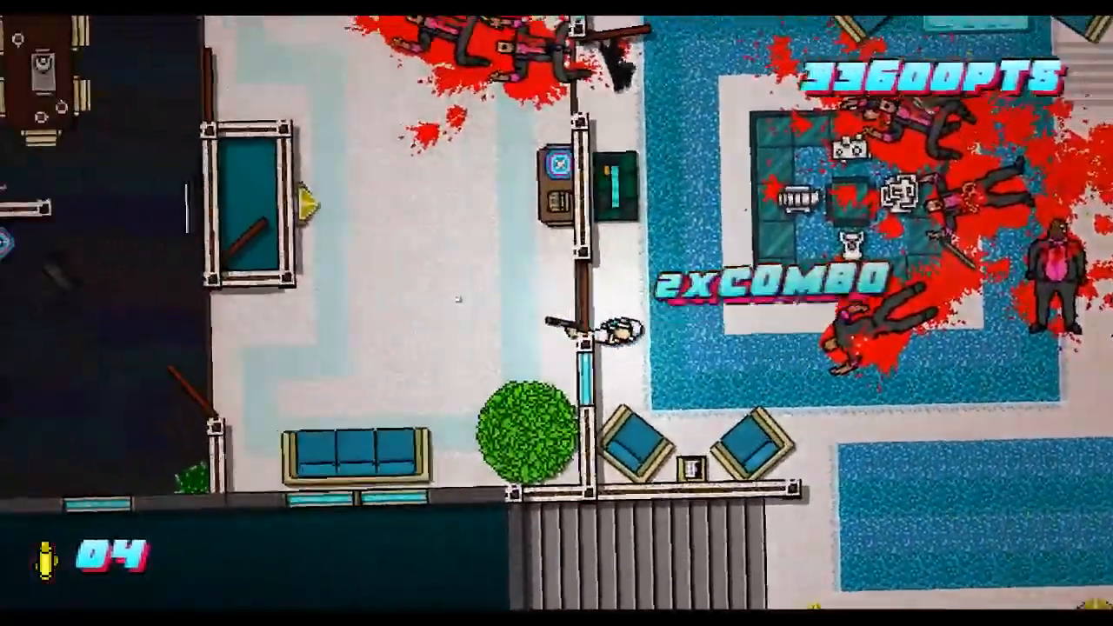
pyautogui.press('d')
pyautogui.press('w')
pyautogui.press('shift')
pyautogui.press('a')
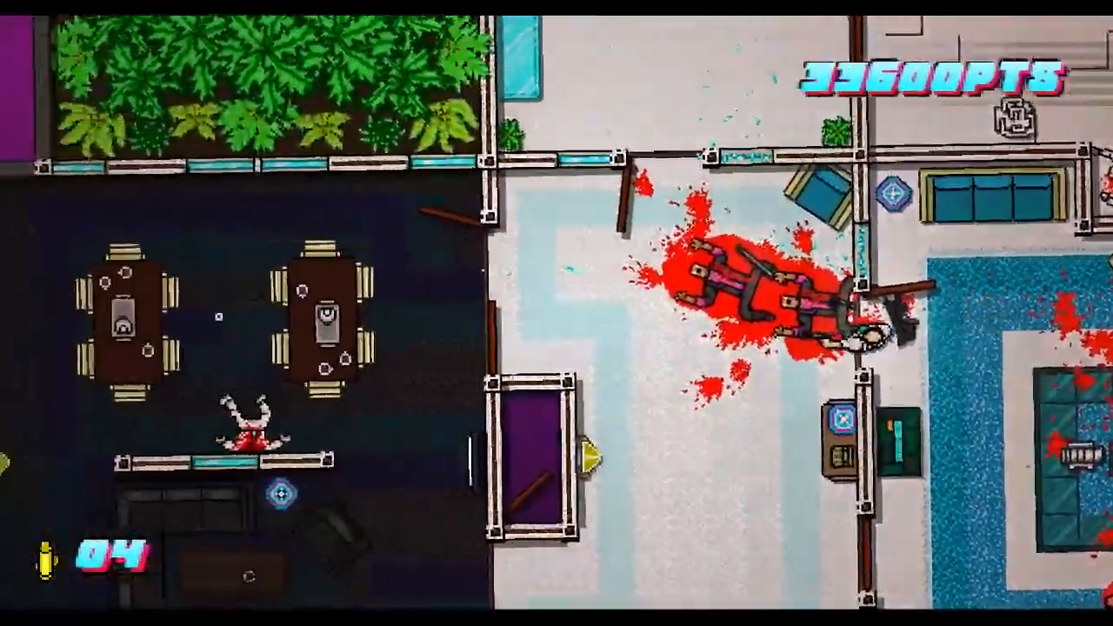
pyautogui.press('d')
pyautogui.press('s')
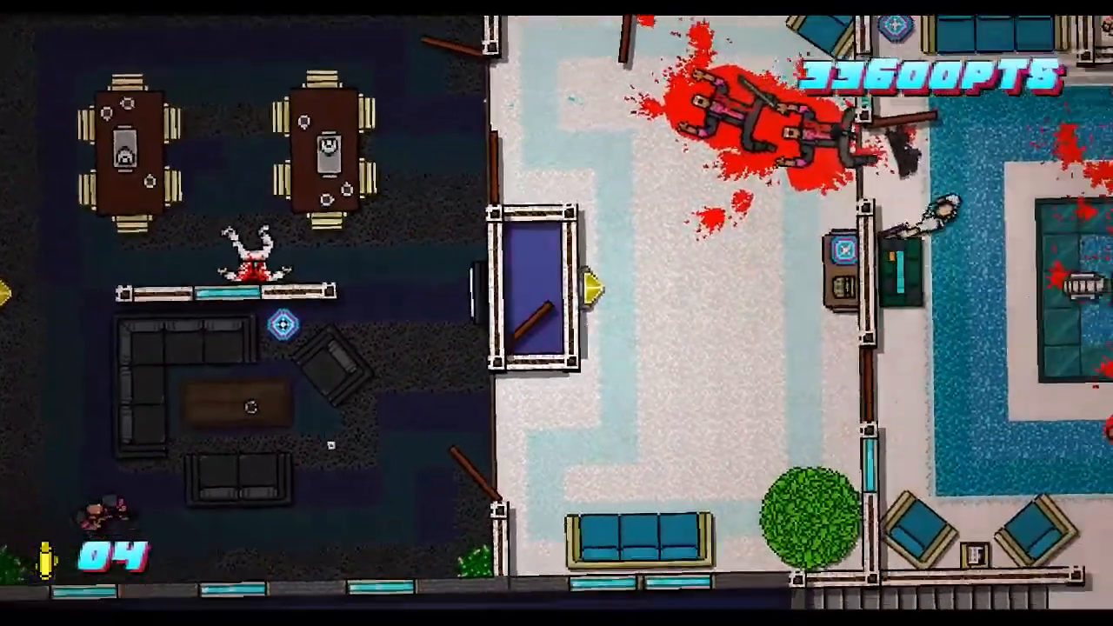
pyautogui.press('a')
pyautogui.press('w')
pyautogui.press('a')
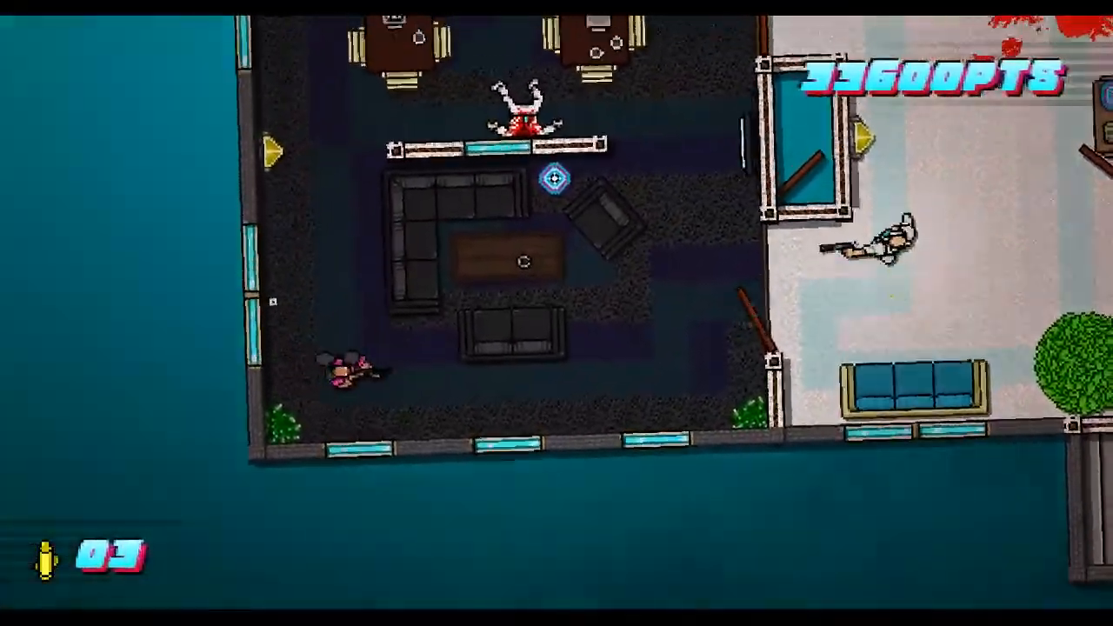
pyautogui.press('a')
pyautogui.click(217, 340)
pyautogui.click(252, 338)
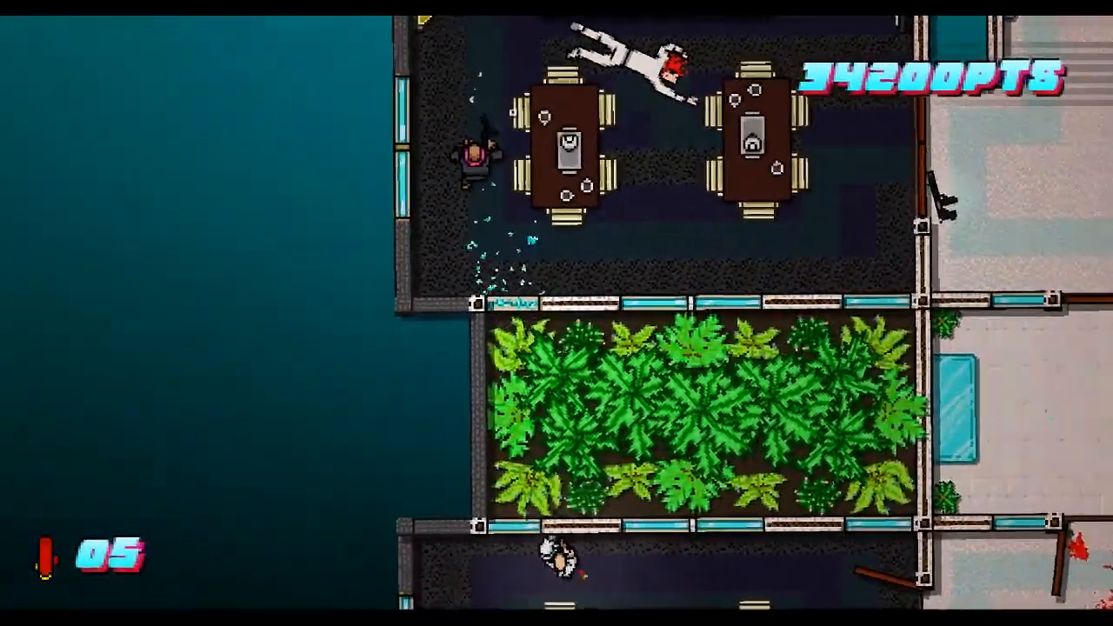
pyautogui.press('a')
pyautogui.press('d')
pyautogui.click(556, 74)
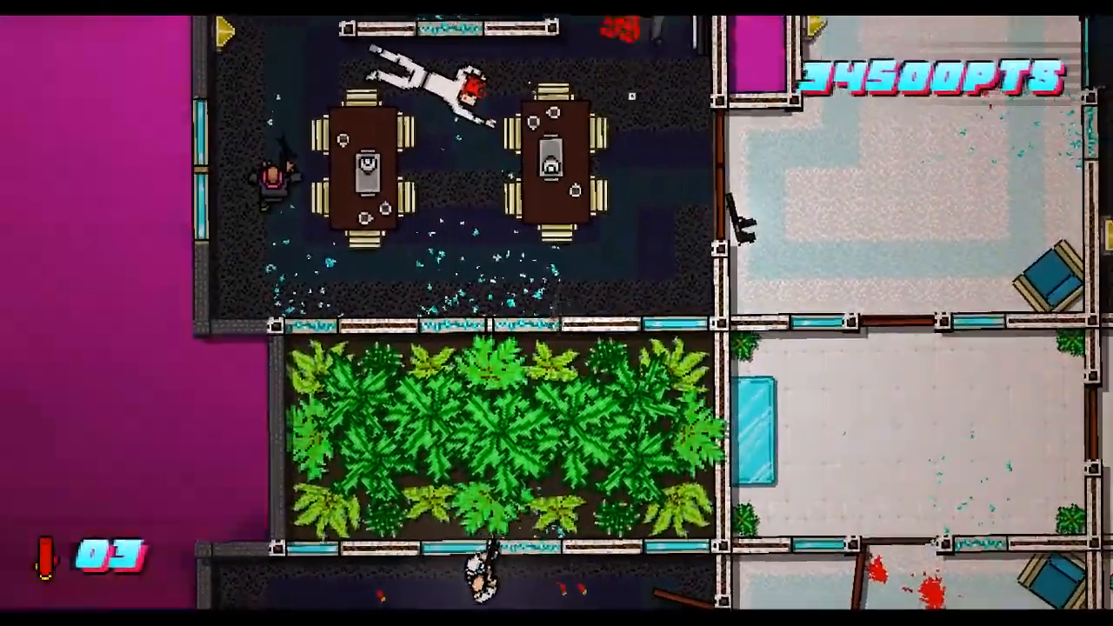
pyautogui.press('d')
pyautogui.press('s')
pyautogui.press('d')
pyautogui.press('w')
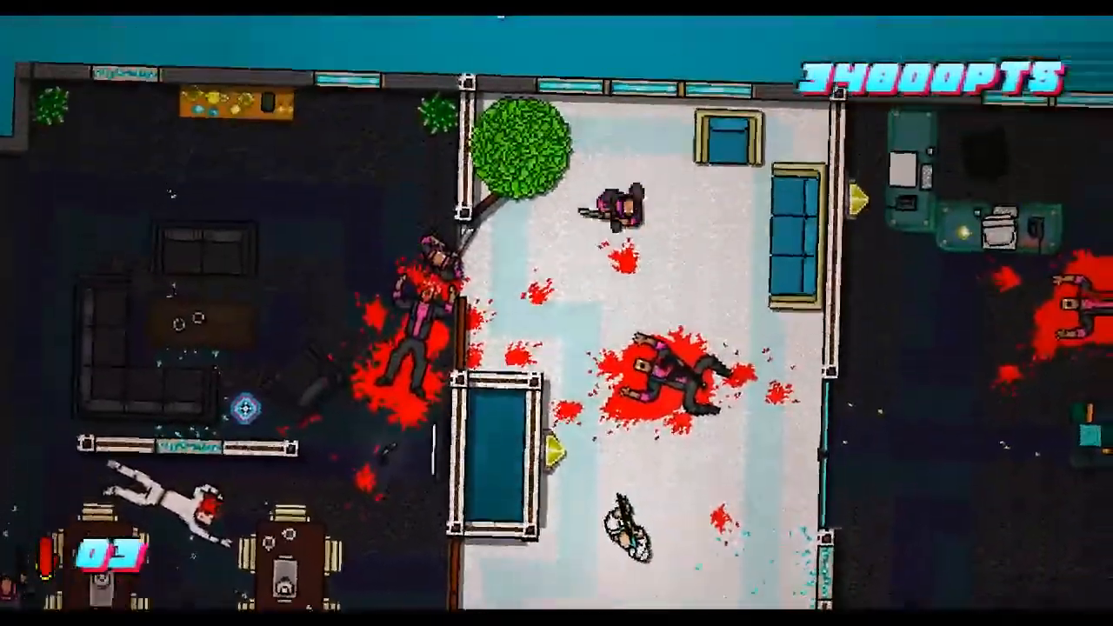
pyautogui.click(609, 209)
pyautogui.press('s')
pyautogui.press('a')
pyautogui.click(559, 423)
pyautogui.press('d')
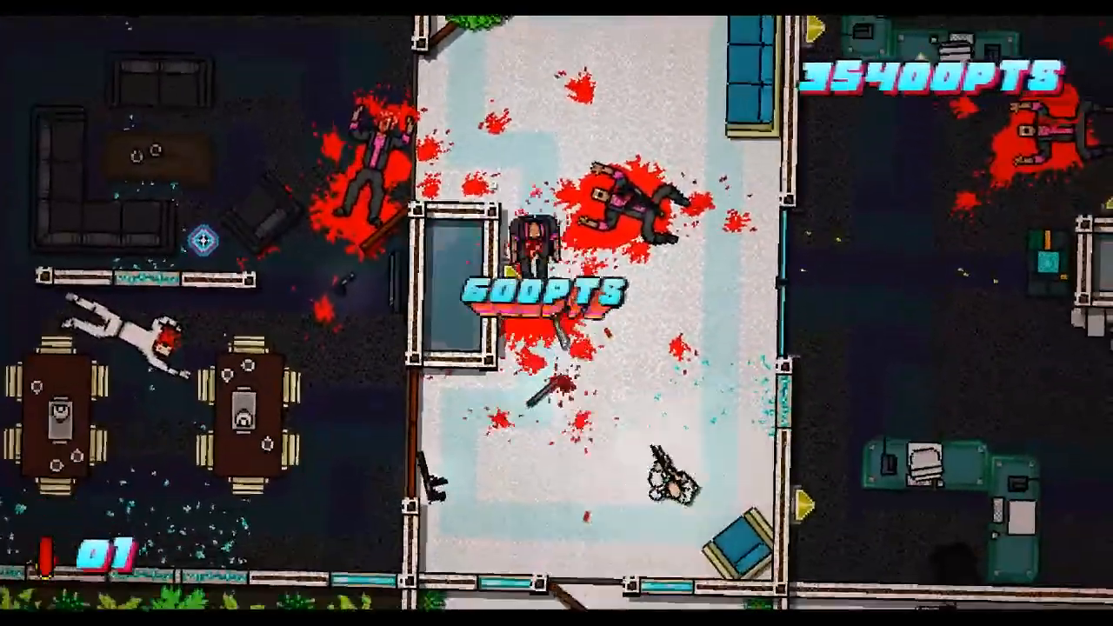
pyautogui.rightClick(522, 252)
pyautogui.press('w')
pyautogui.press('a')
pyautogui.press('space')
pyautogui.click(226, 308)
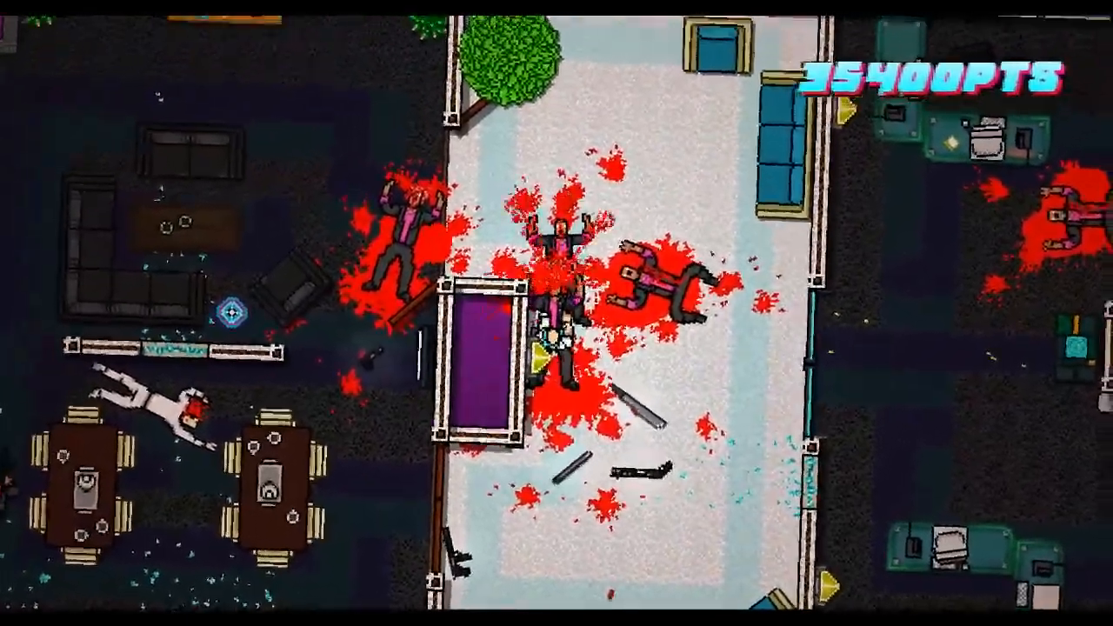
pyautogui.press('w')
pyautogui.rightClick(348, 344)
pyautogui.press('a')
pyautogui.press('s')
pyautogui.press('a')
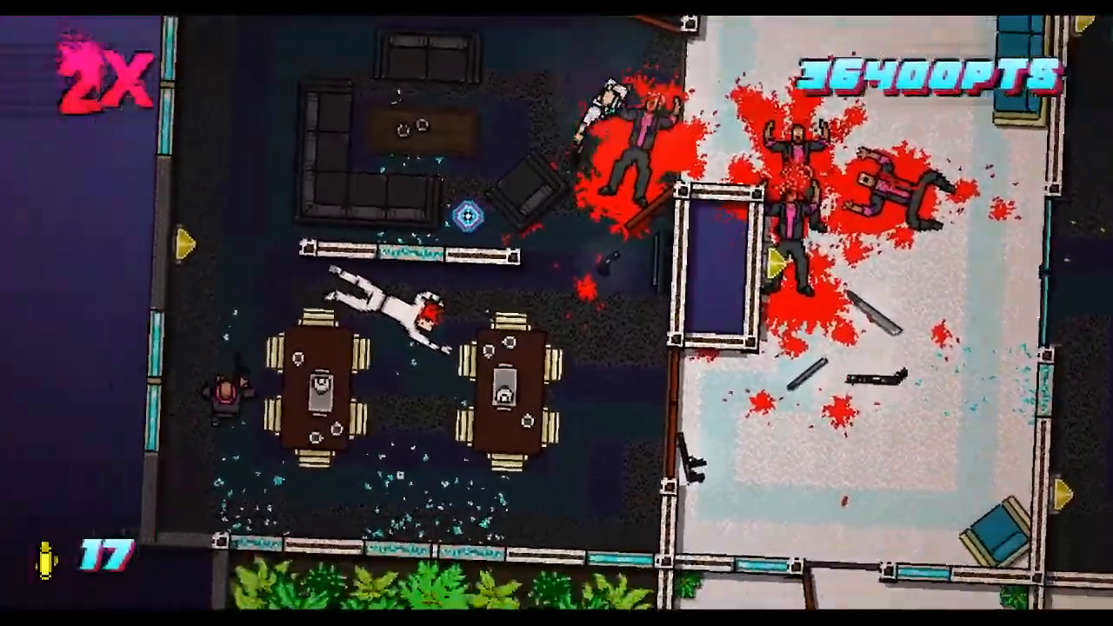
pyautogui.click(487, 470)
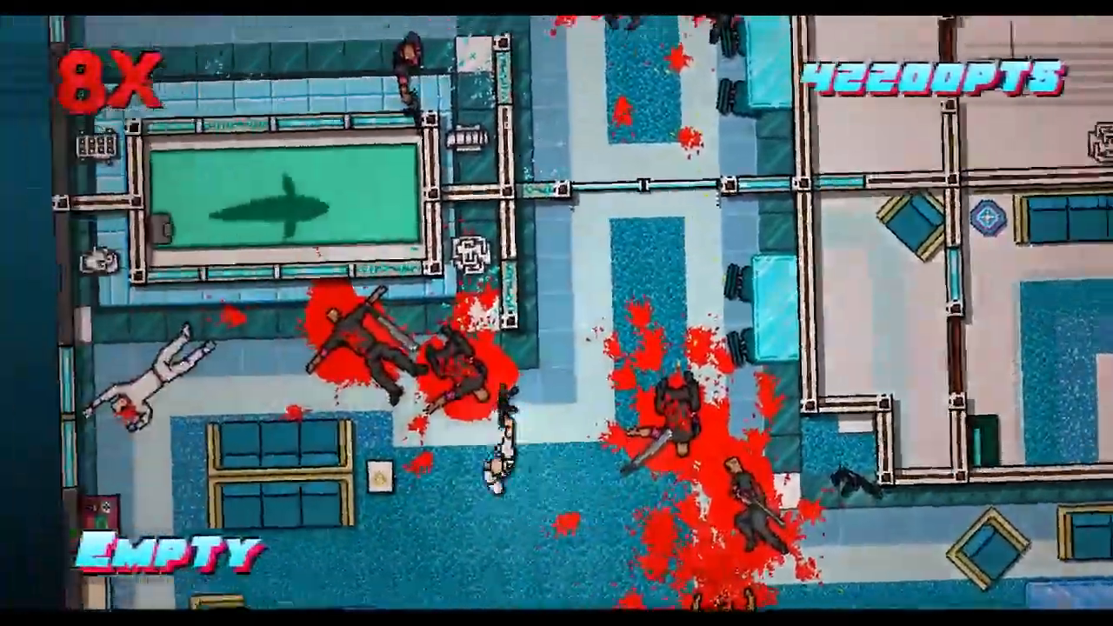
pyautogui.rightClick(778, 223)
pyautogui.click(778, 224)
pyautogui.press('w')
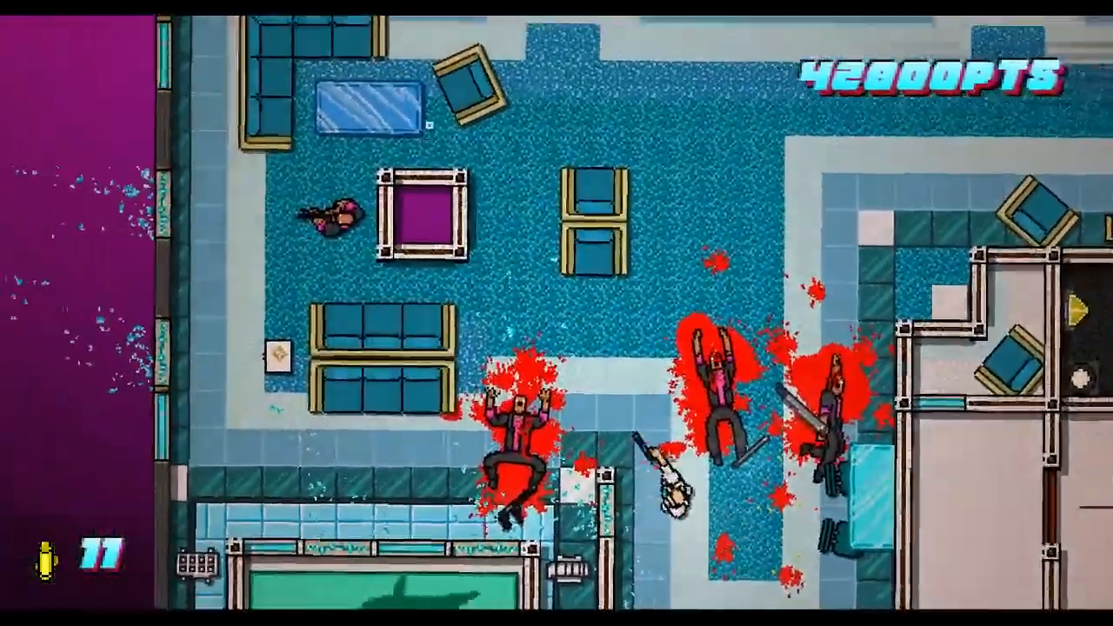
pyautogui.press('w')
pyautogui.press('a')
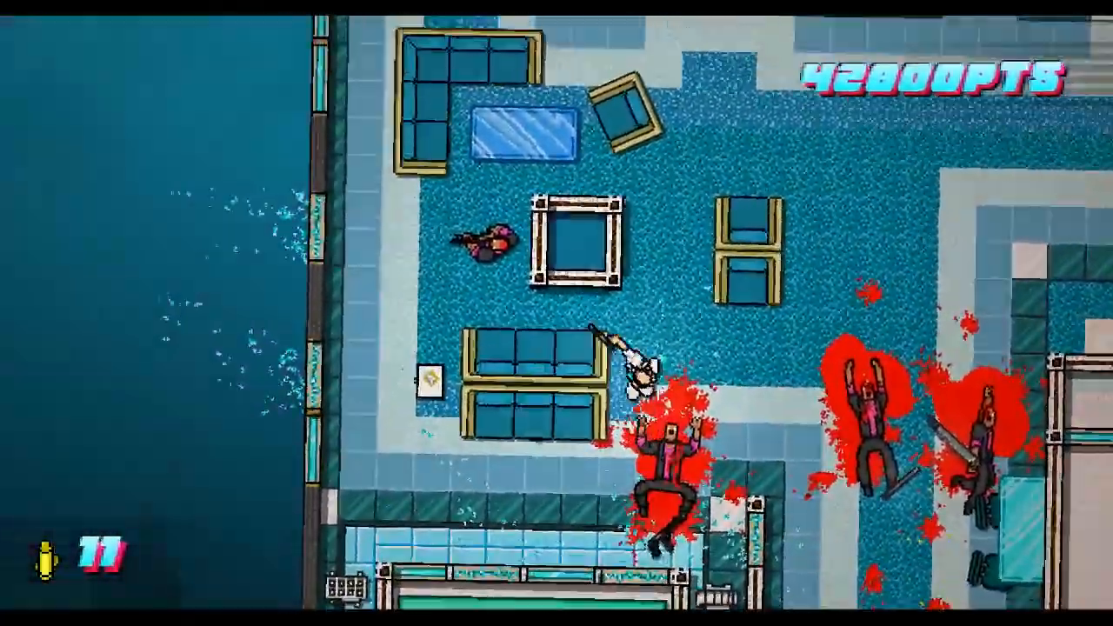
pyautogui.click(474, 202)
pyautogui.press('w')
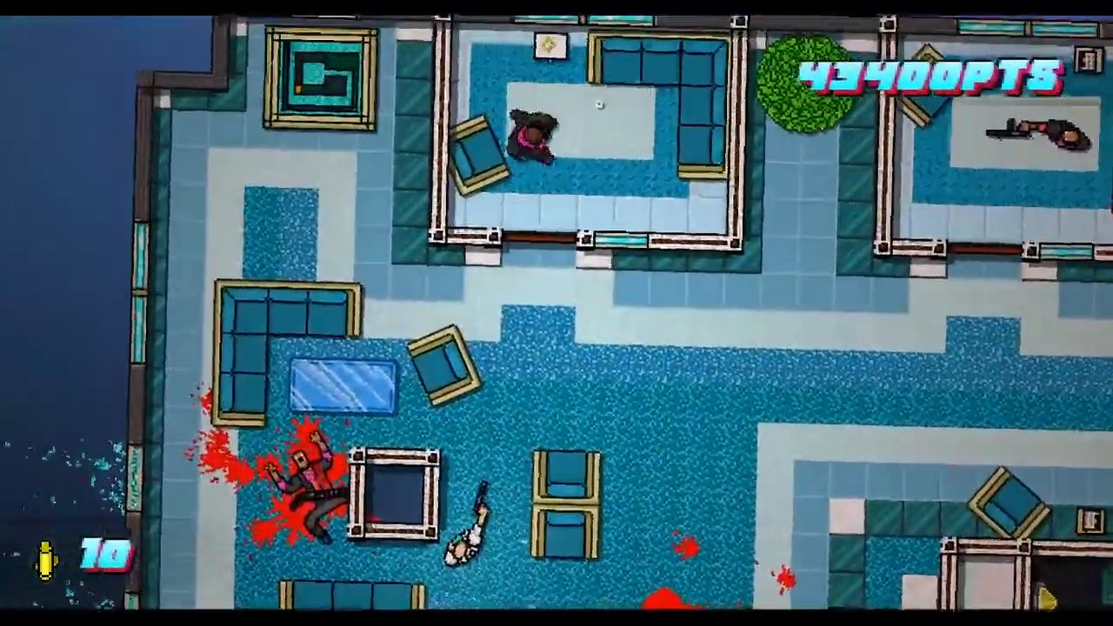
pyautogui.click(566, 184)
pyautogui.press('s')
pyautogui.press('a')
pyautogui.click(566, 195)
pyautogui.click(565, 252)
pyautogui.press('d')
pyautogui.click(581, 235)
pyautogui.click(584, 217)
pyautogui.click(487, 260)
pyautogui.click(502, 209)
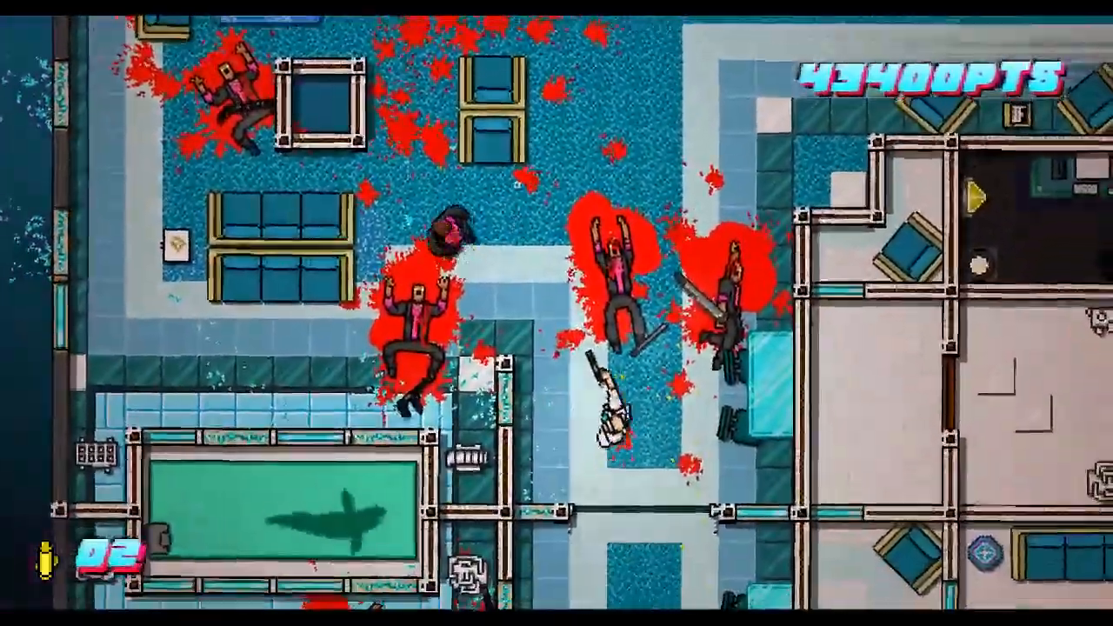
pyautogui.press('w')
pyautogui.click(478, 226)
pyautogui.press('d')
pyautogui.press('w')
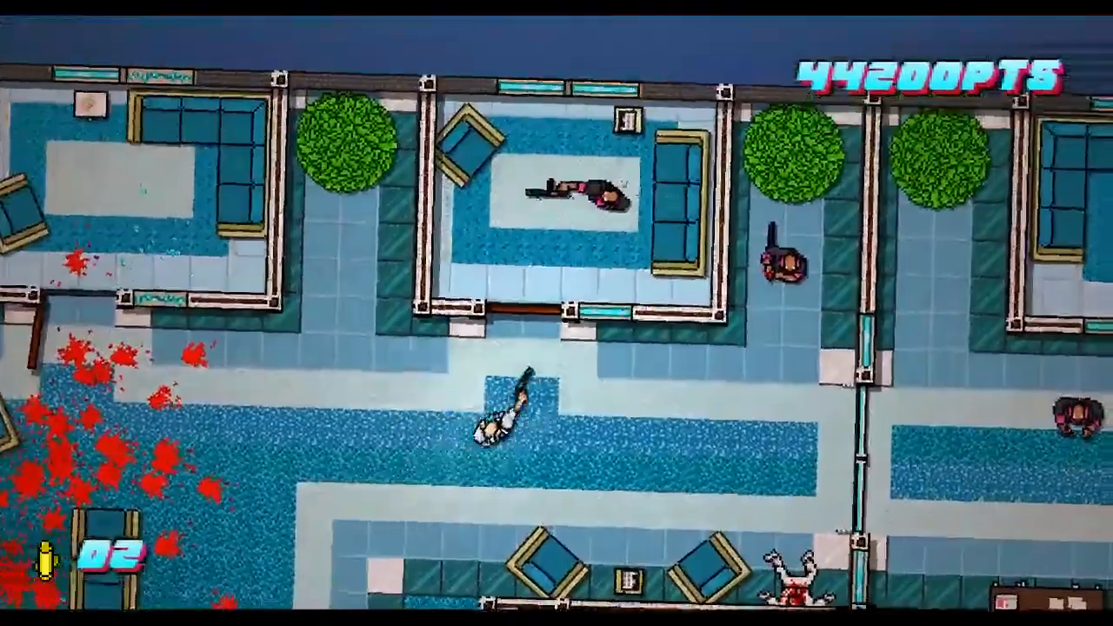
pyautogui.click(565, 270)
pyautogui.rightClick(565, 279)
pyautogui.press('s')
pyautogui.press('a')
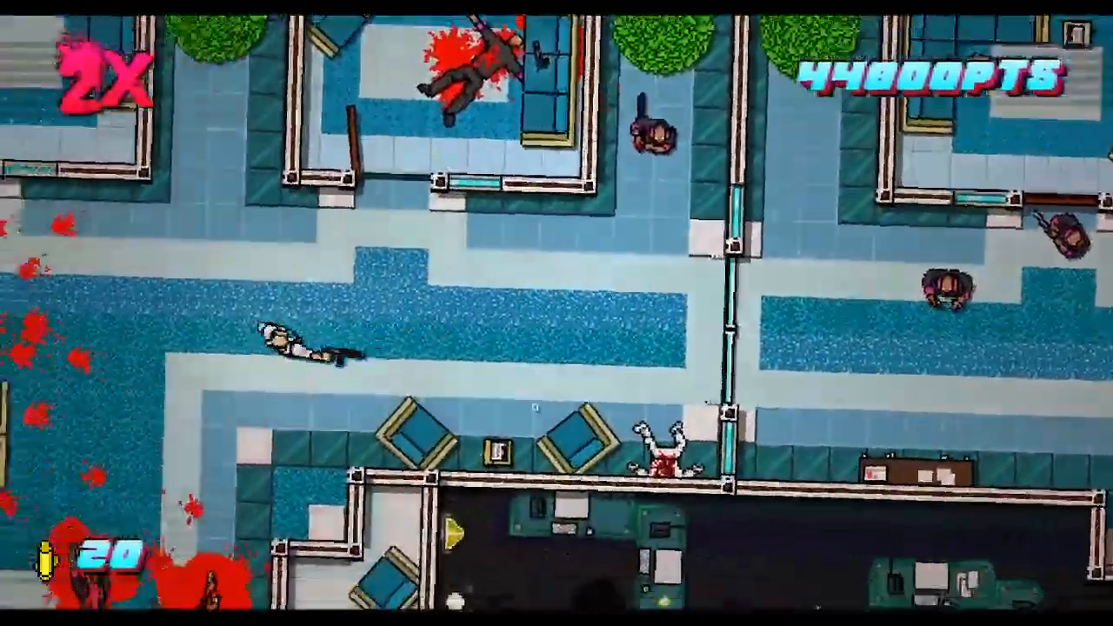
pyautogui.press('s')
pyautogui.rightClick(609, 330)
pyautogui.press('d')
pyautogui.press('w')
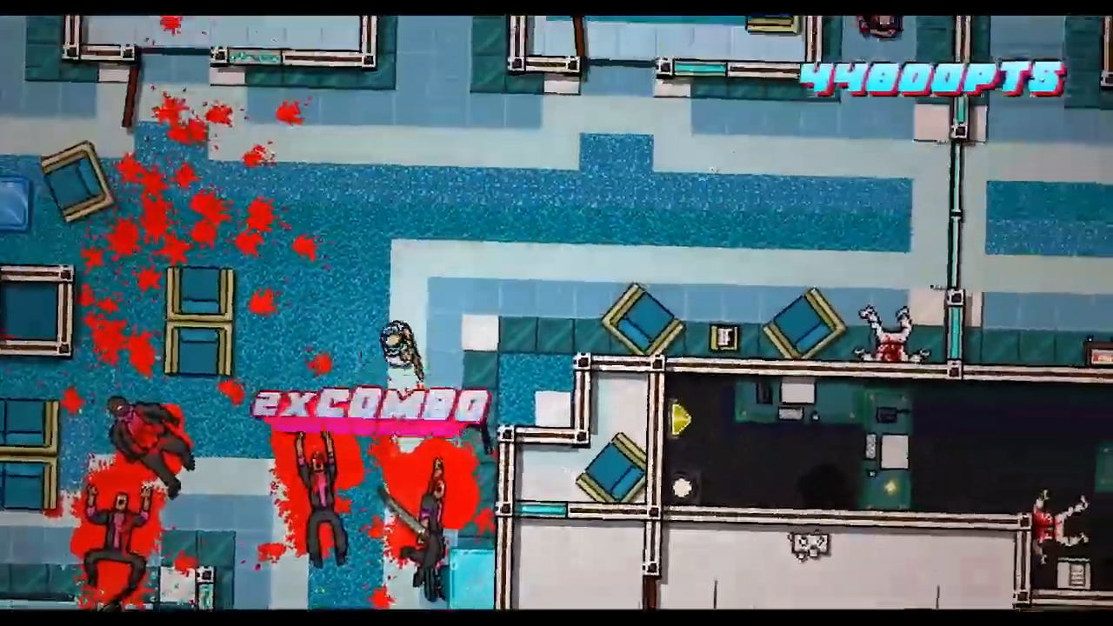
pyautogui.press('d')
pyautogui.click(588, 250)
pyautogui.press('s')
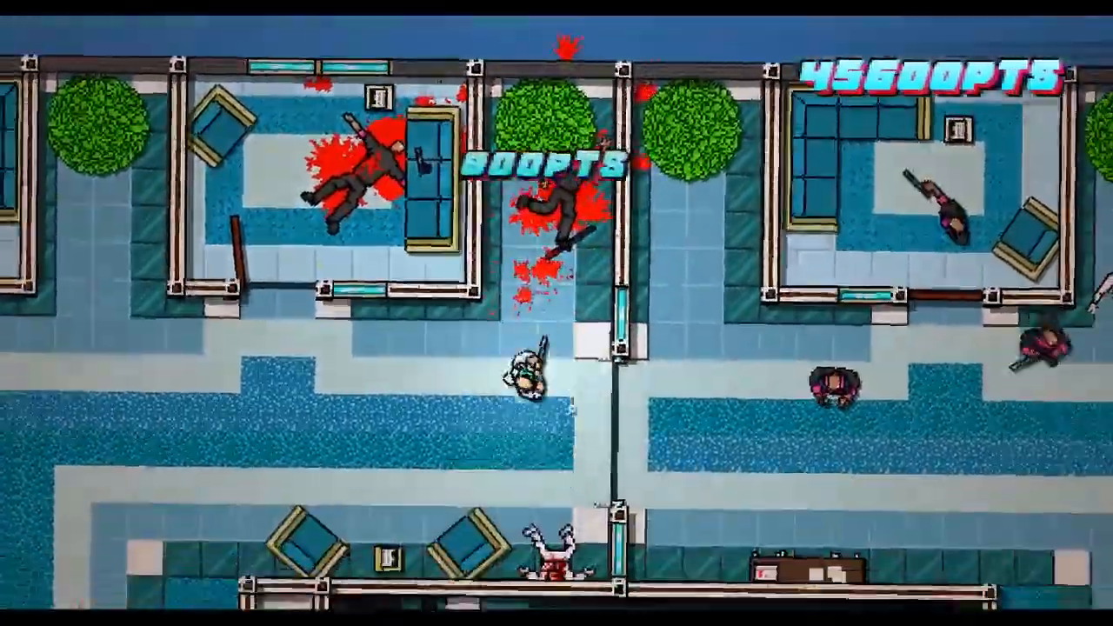
pyautogui.press('a')
pyautogui.rightClick(705, 200)
pyautogui.press('a')
pyautogui.press('w')
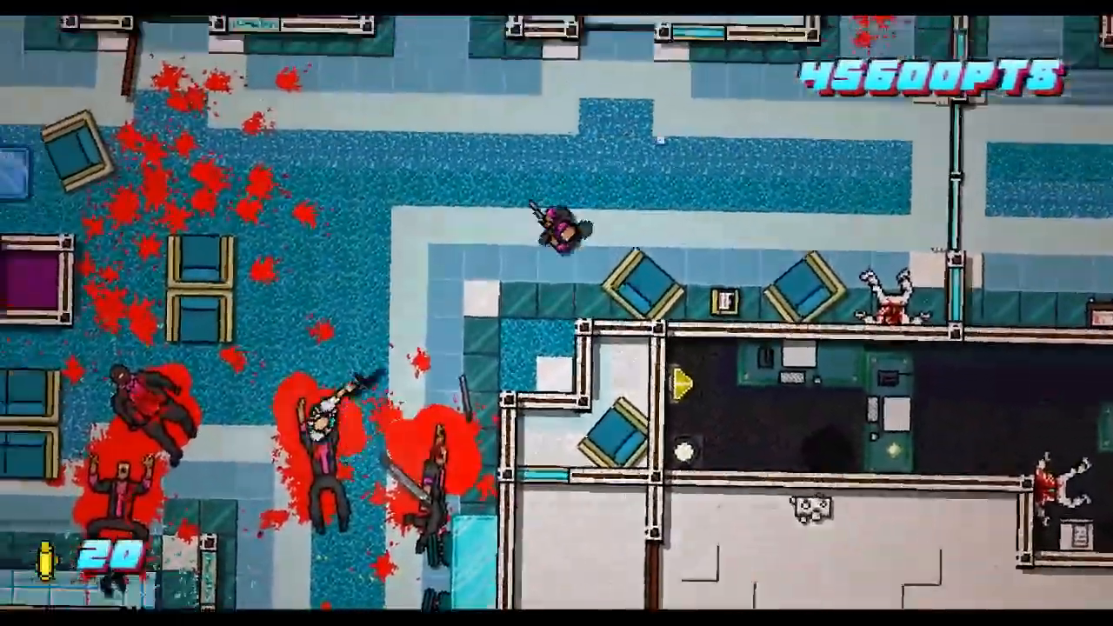
pyautogui.click(721, 215)
pyautogui.press('d')
pyautogui.press('d')
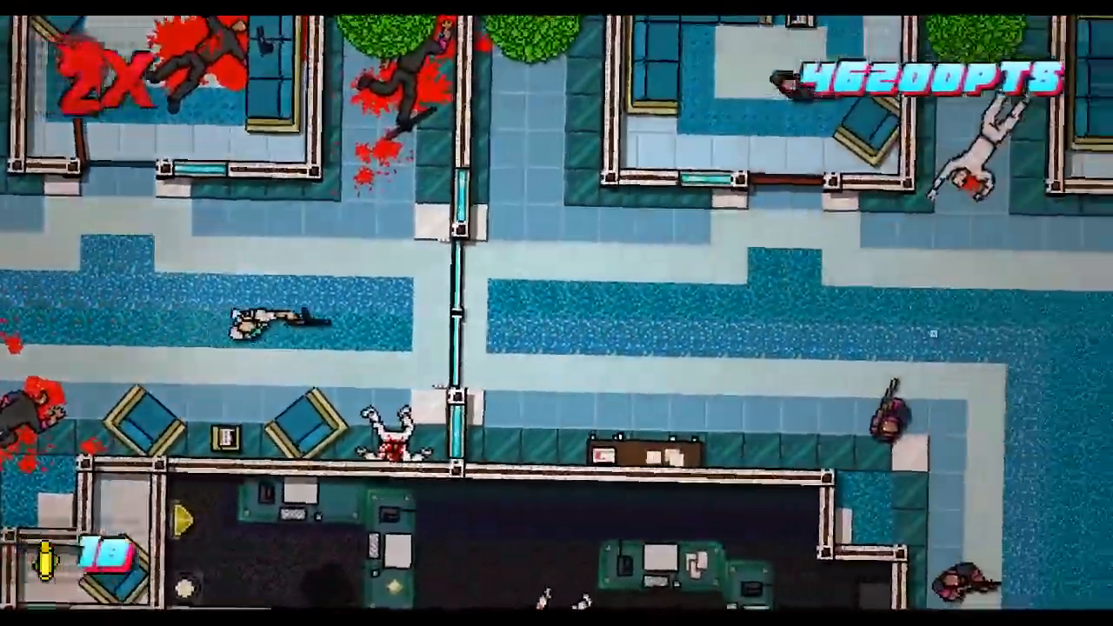
pyautogui.click(895, 374)
pyautogui.click(834, 389)
pyautogui.click(825, 393)
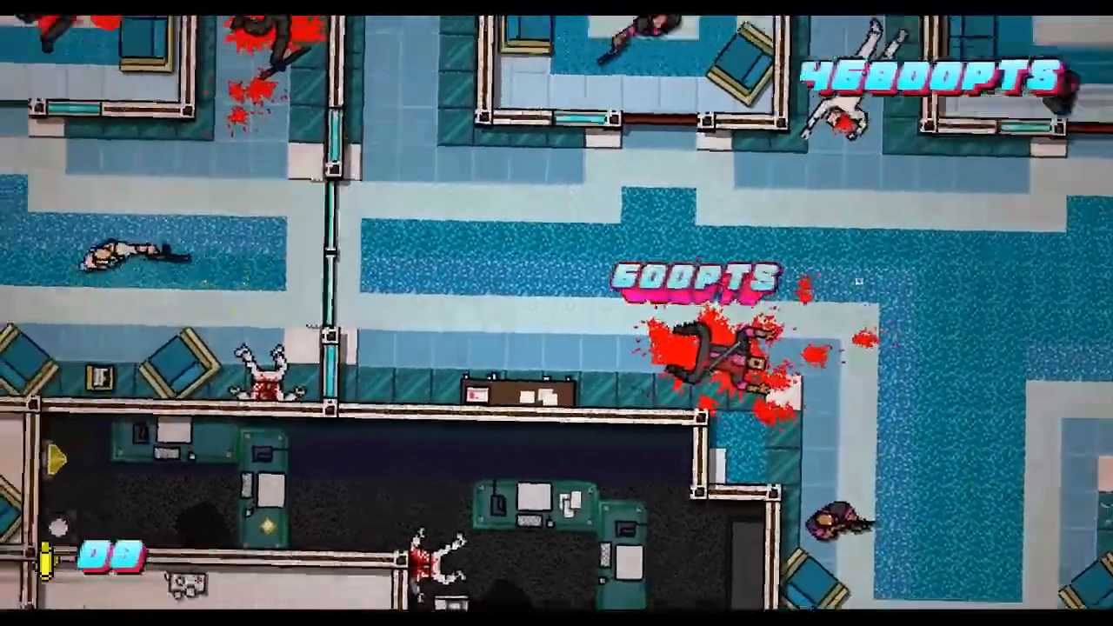
pyautogui.press('d')
pyautogui.click(687, 265)
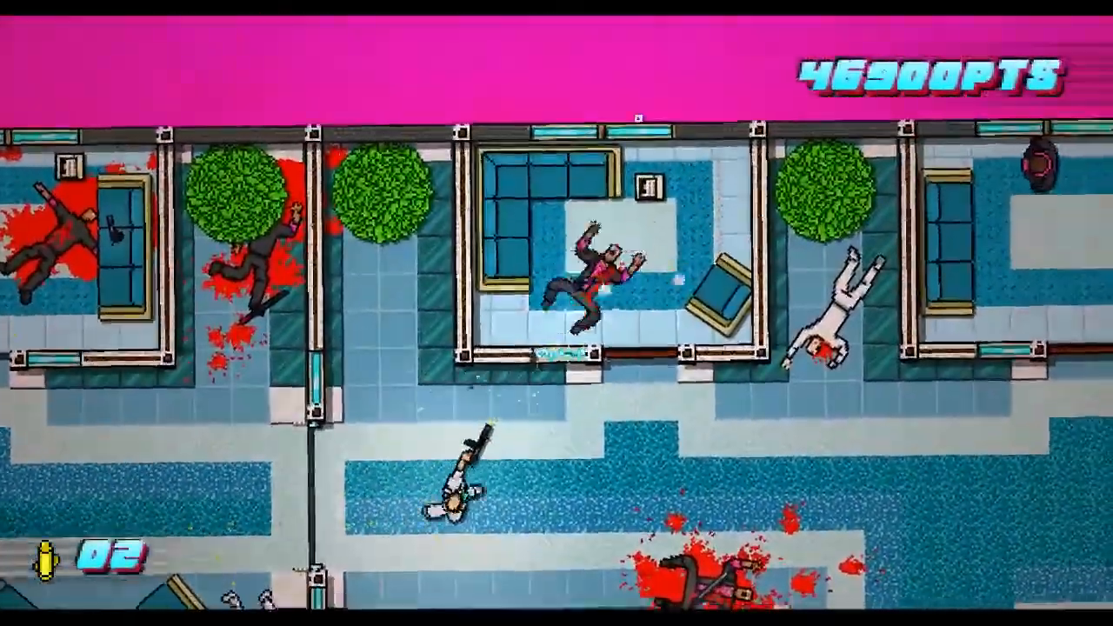
pyautogui.press('a')
pyautogui.press('w')
pyautogui.press('a')
pyautogui.press('w')
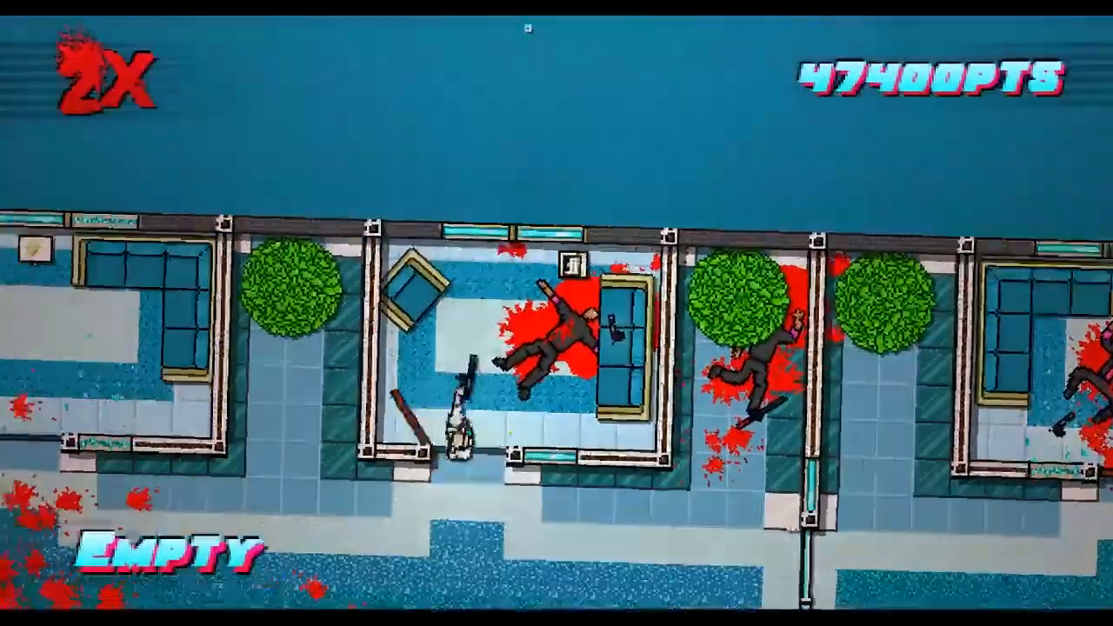
pyautogui.rightClick(628, 328)
pyautogui.press('a')
pyautogui.press('s')
pyautogui.press('s')
pyautogui.press('d')
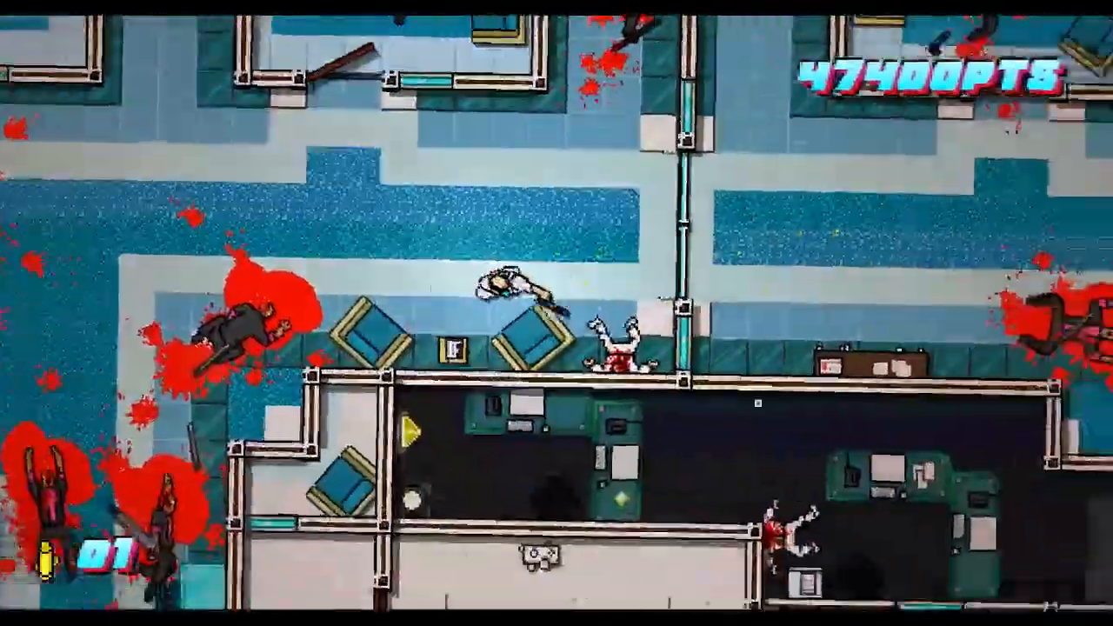
pyautogui.press('w')
pyautogui.press('d')
pyautogui.press('w')
pyautogui.press('d')
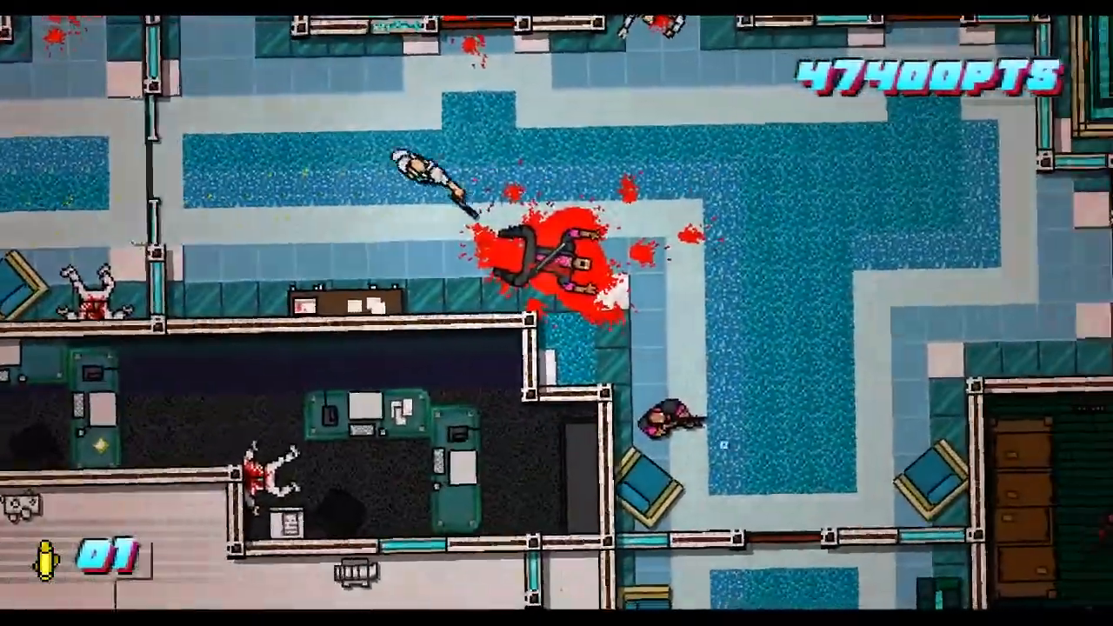
pyautogui.click(757, 460)
pyautogui.press('a')
pyautogui.press('d')
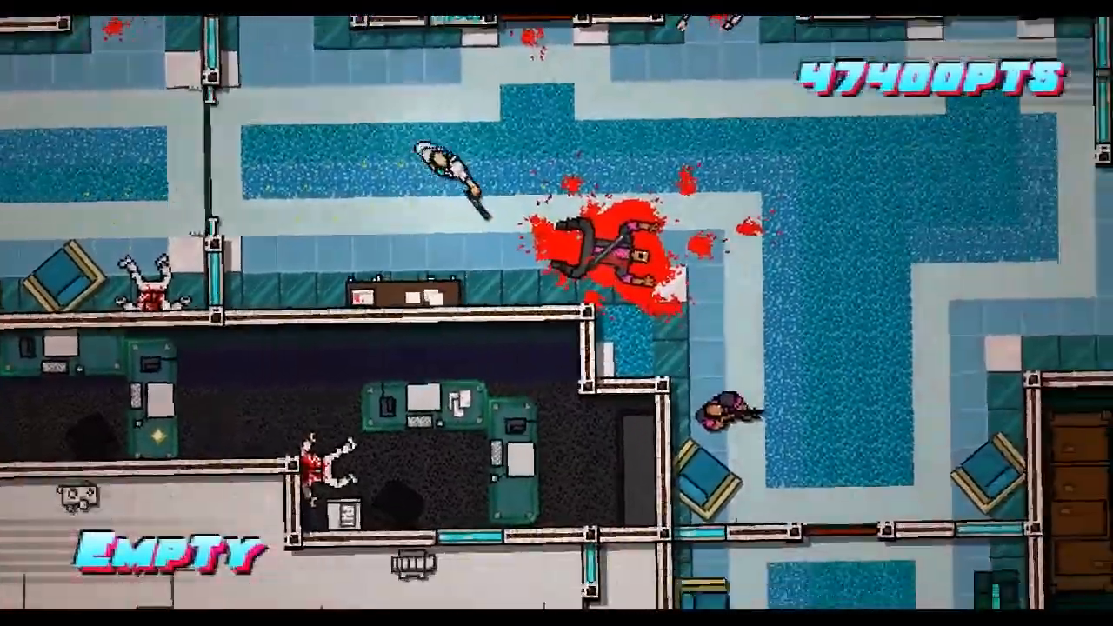
pyautogui.rightClick(676, 410)
pyautogui.press('s')
pyautogui.press('space')
pyautogui.rightClick(623, 460)
pyautogui.press('w')
pyautogui.click(626, 469)
pyautogui.click(678, 513)
pyautogui.click(765, 435)
pyautogui.press('a')
pyautogui.click(870, 370)
pyautogui.press('w')
pyautogui.click(926, 344)
pyautogui.press('d')
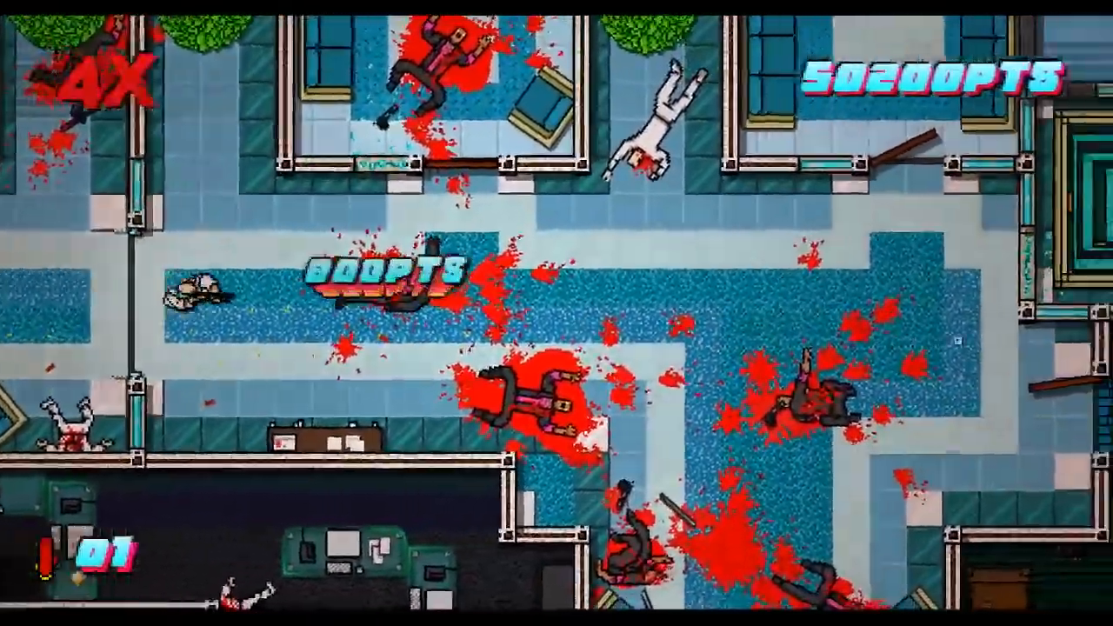
pyautogui.press('w')
pyautogui.press('s')
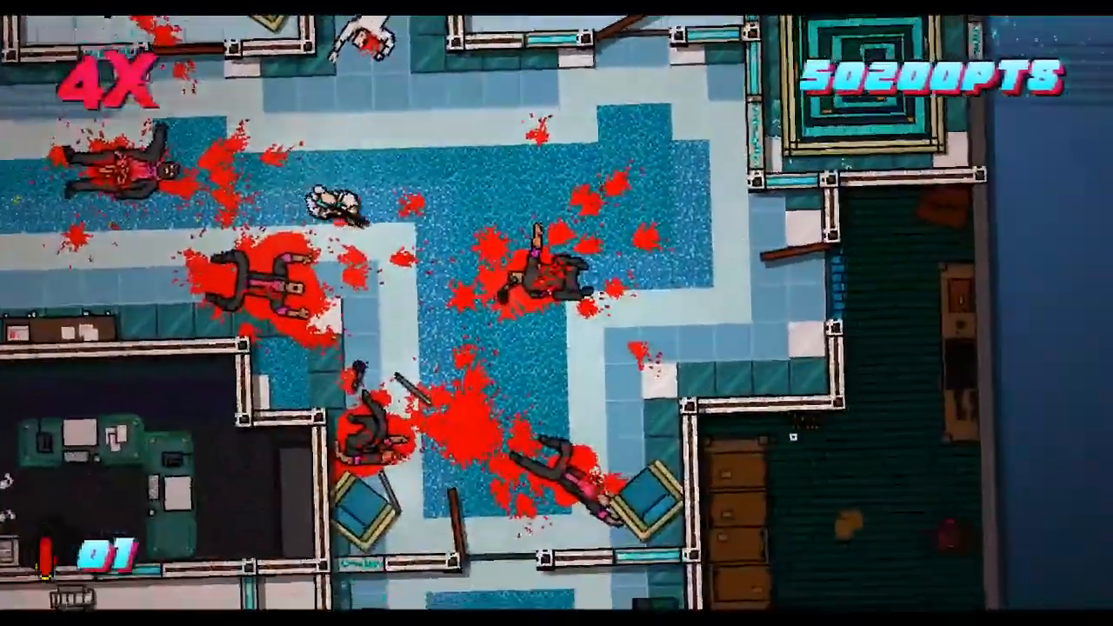
pyautogui.press('d')
pyautogui.press('s')
pyautogui.press('w')
pyautogui.press('s')
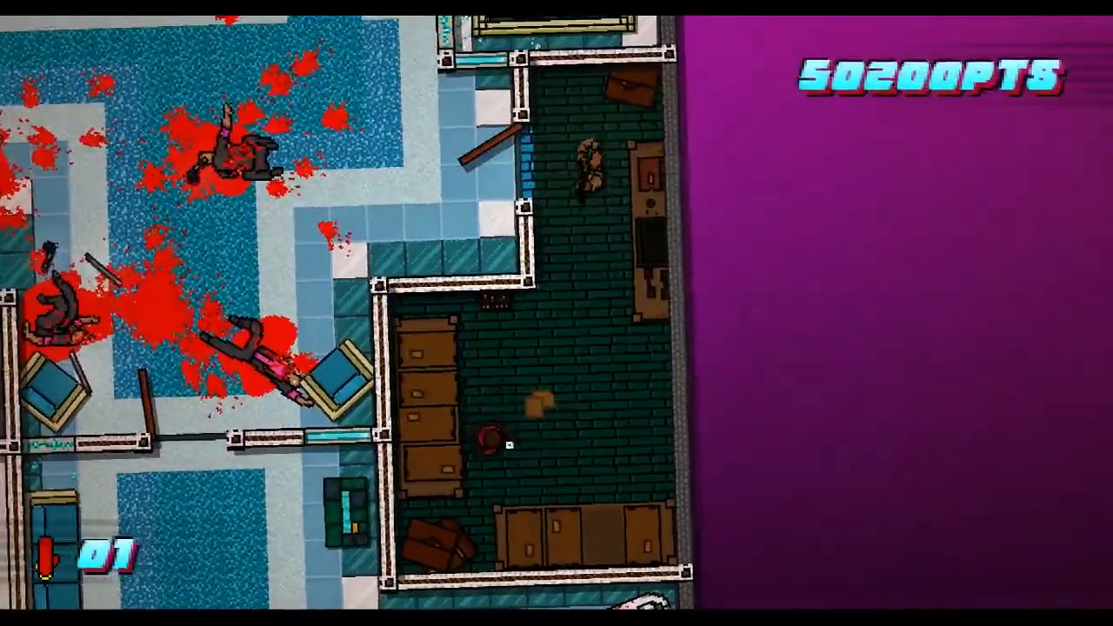
pyautogui.click(517, 441)
pyautogui.rightClick(522, 442)
pyautogui.press('w')
pyautogui.press('a')
pyautogui.press('s')
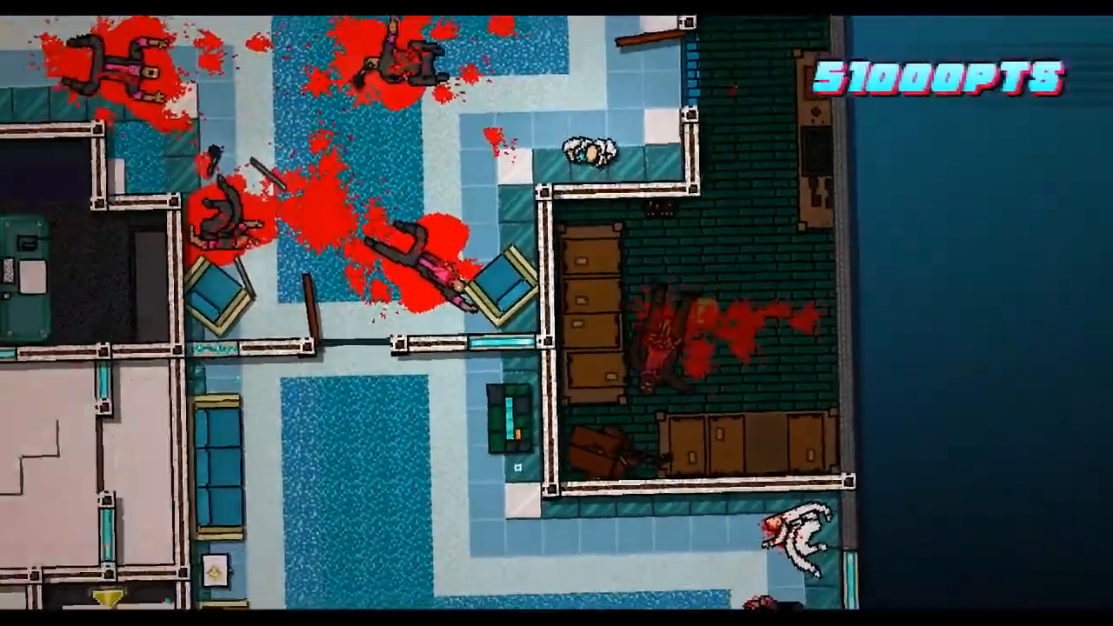
pyautogui.rightClick(546, 465)
pyautogui.rightClick(669, 517)
pyautogui.press('d')
pyautogui.press('s')
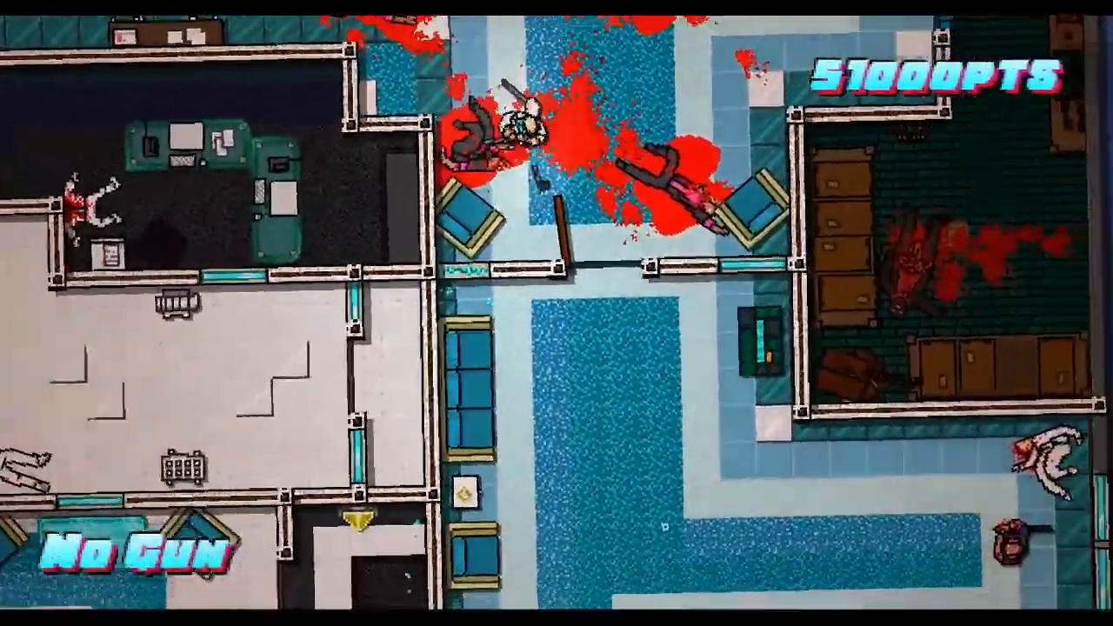
pyautogui.press('a')
pyautogui.press('s')
pyautogui.press('d')
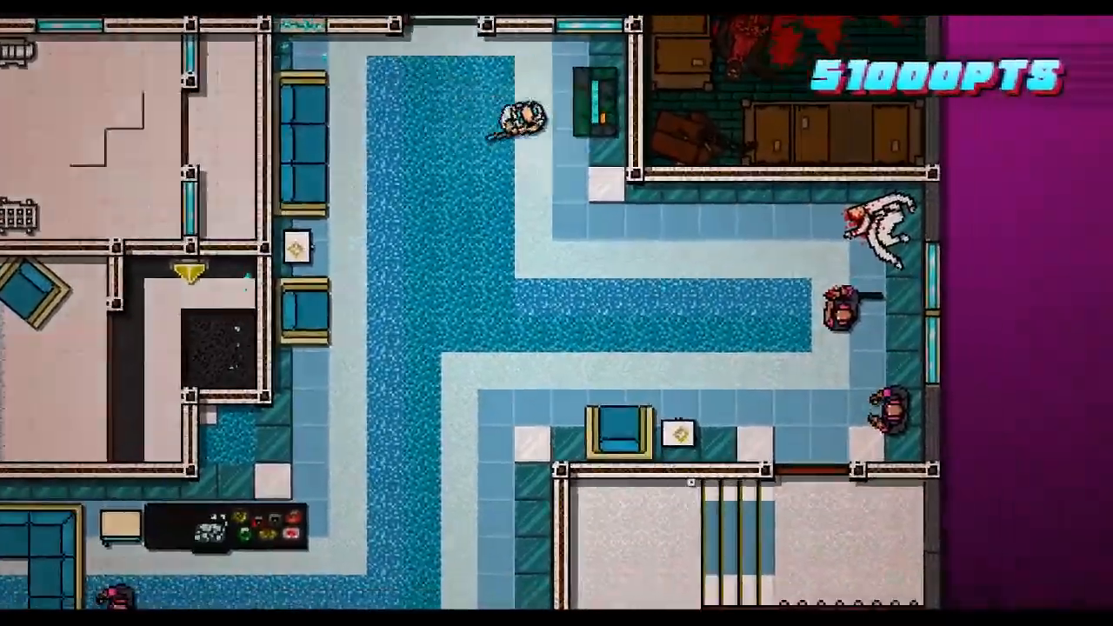
pyautogui.press('a')
pyautogui.press('d')
pyautogui.click(635, 322)
pyautogui.press('s')
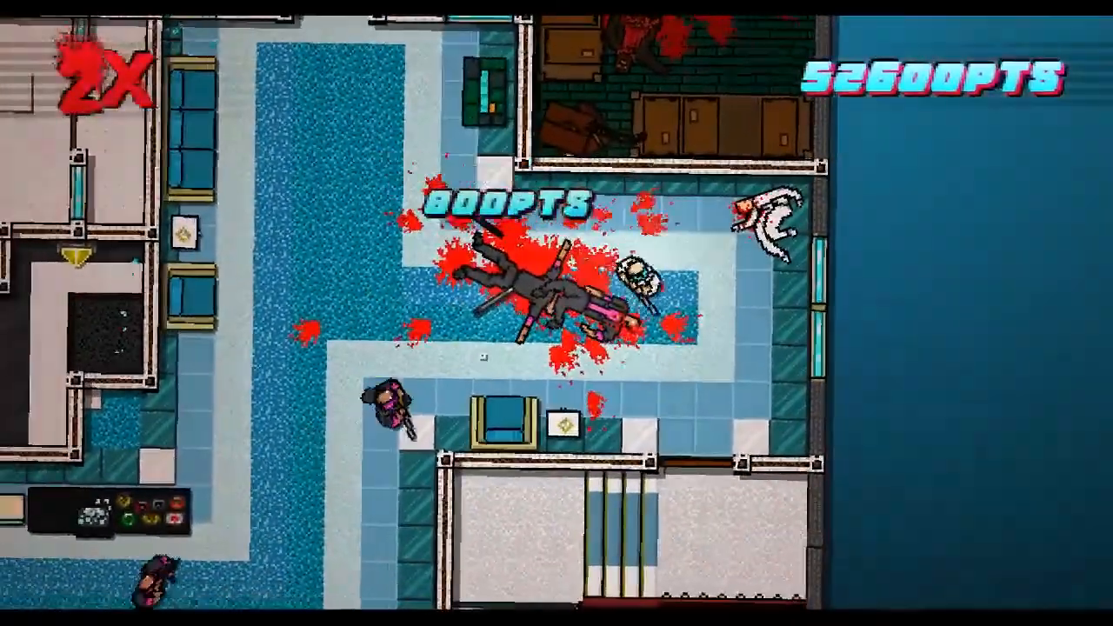
pyautogui.press('a')
pyautogui.click(512, 398)
pyautogui.press('r')
pyautogui.press('a')
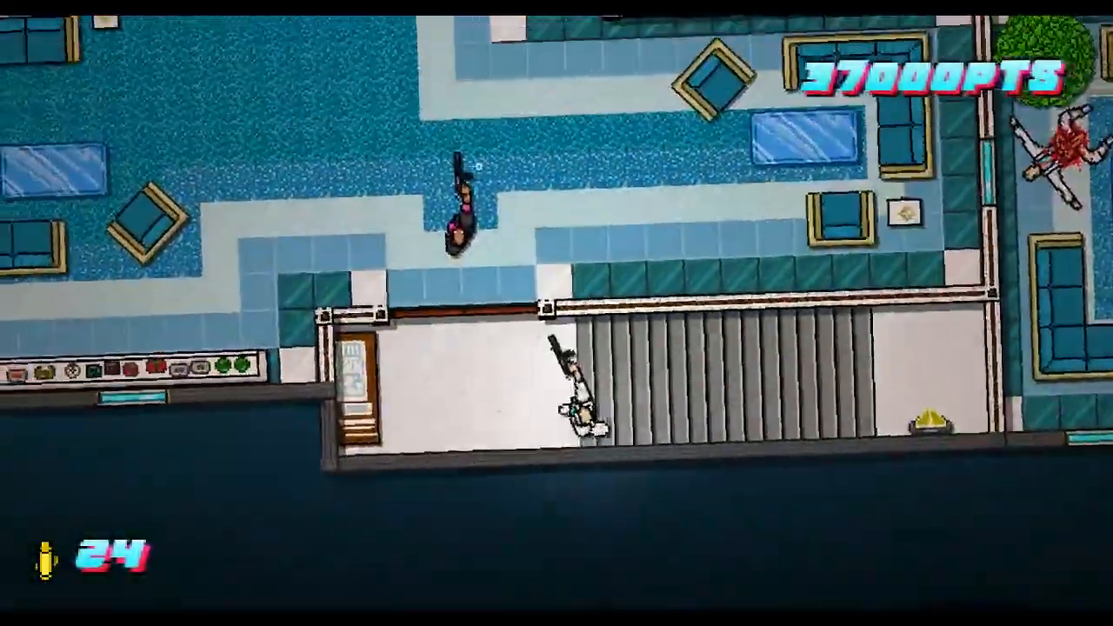
pyautogui.press('w')
pyautogui.press('s')
pyautogui.press('d')
pyautogui.click(463, 205)
pyautogui.press('d')
pyautogui.press('w')
pyautogui.press('a')
pyautogui.click(470, 165)
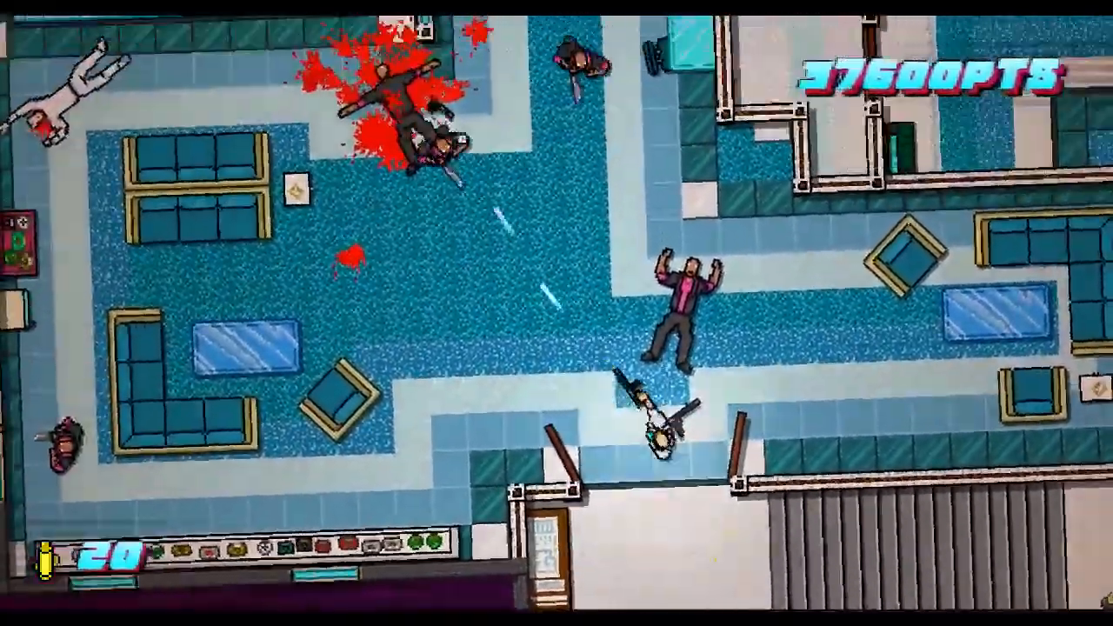
pyautogui.press('s')
pyautogui.click(556, 196)
pyautogui.press('w')
pyautogui.click(567, 183)
pyautogui.press('space')
pyautogui.press('r')
pyautogui.press('a')
pyautogui.press('w')
pyautogui.press('w')
pyautogui.press('d')
pyautogui.click(427, 186)
pyautogui.press('s')
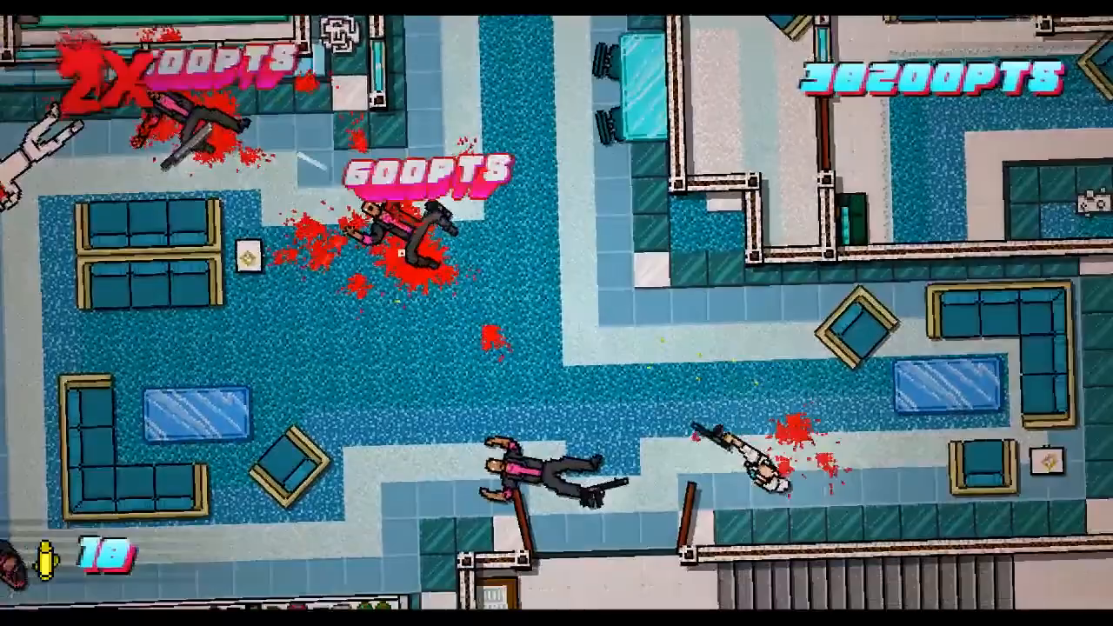
pyautogui.press('r')
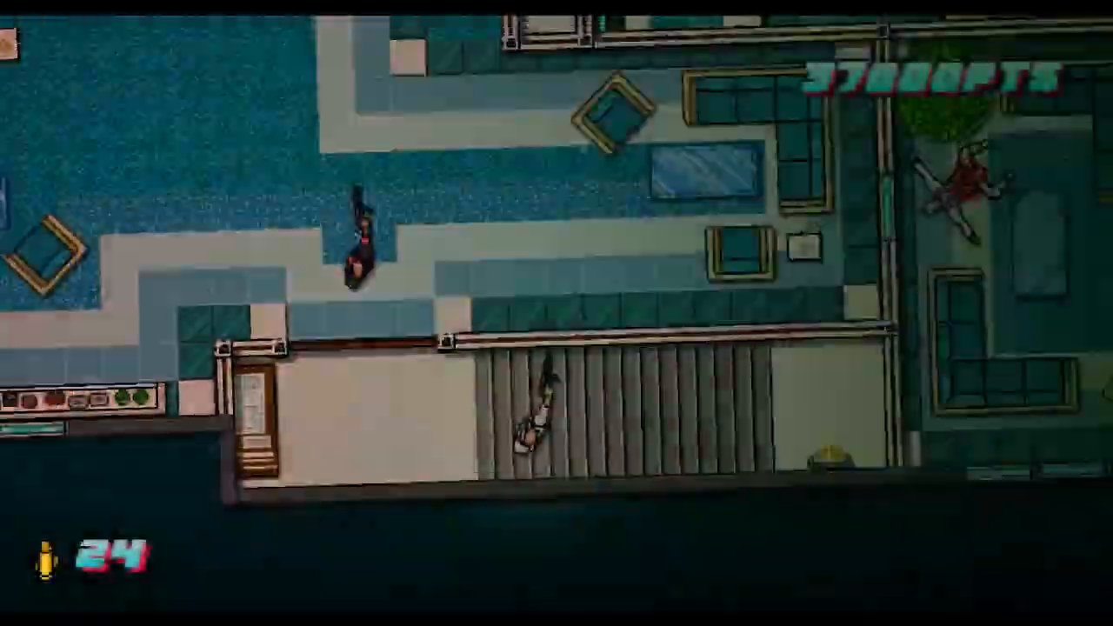
pyautogui.press('a')
pyautogui.press('w')
pyautogui.press('d')
pyautogui.click(416, 307)
pyautogui.press('w')
pyautogui.click(410, 291)
pyautogui.press('s')
pyautogui.click(487, 278)
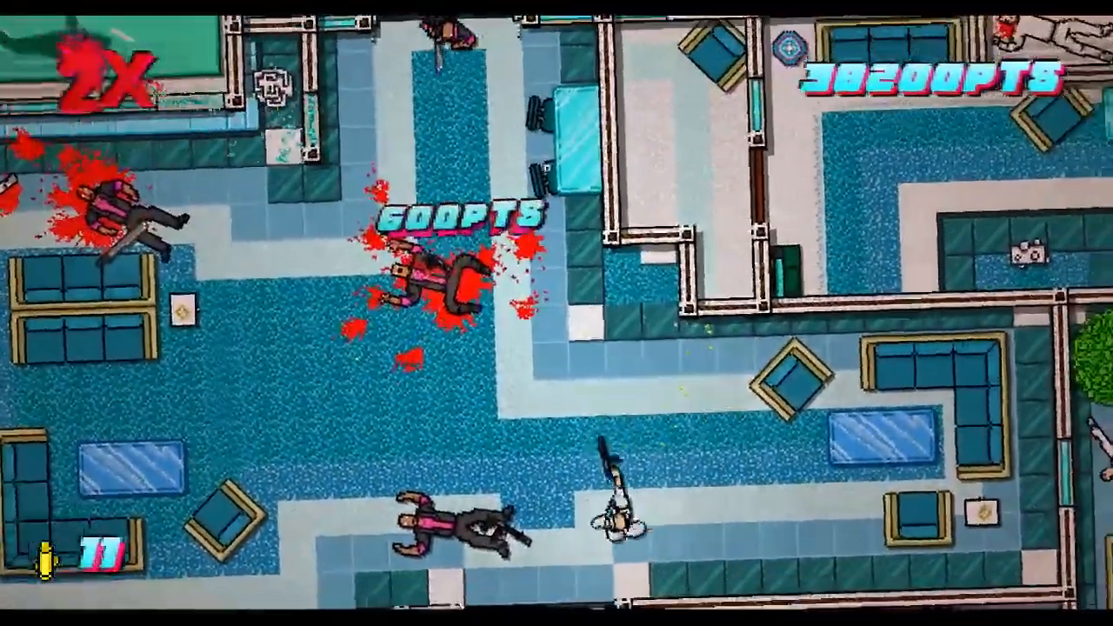
pyautogui.press('a')
pyautogui.click(546, 252)
pyautogui.rightClick(539, 261)
pyautogui.press('d')
pyautogui.press('a')
pyautogui.click(521, 348)
pyautogui.press('s')
pyautogui.press('a')
pyautogui.click(554, 324)
pyautogui.press('d')
pyautogui.press('a')
pyautogui.press('w')
pyautogui.press('d')
pyautogui.rightClick(532, 135)
pyautogui.rightClick(530, 133)
pyautogui.press('a')
pyautogui.press('w')
pyautogui.click(621, 174)
pyautogui.press('d')
pyautogui.press('s')
pyautogui.press('w')
pyautogui.press('d')
pyautogui.click(495, 99)
pyautogui.press('a')
pyautogui.press('d')
pyautogui.click(513, 96)
pyautogui.press('a')
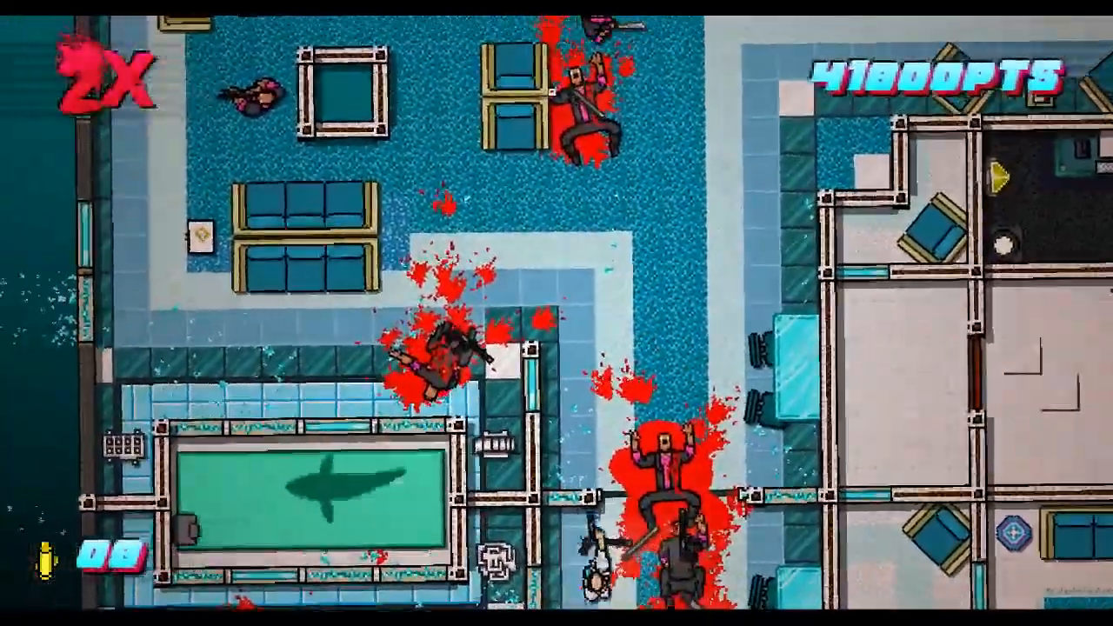
pyautogui.press('d')
pyautogui.click(608, 92)
pyautogui.click(617, 92)
pyautogui.press('w')
pyautogui.press('a')
pyautogui.click(417, 252)
pyautogui.click(439, 254)
pyautogui.click(444, 253)
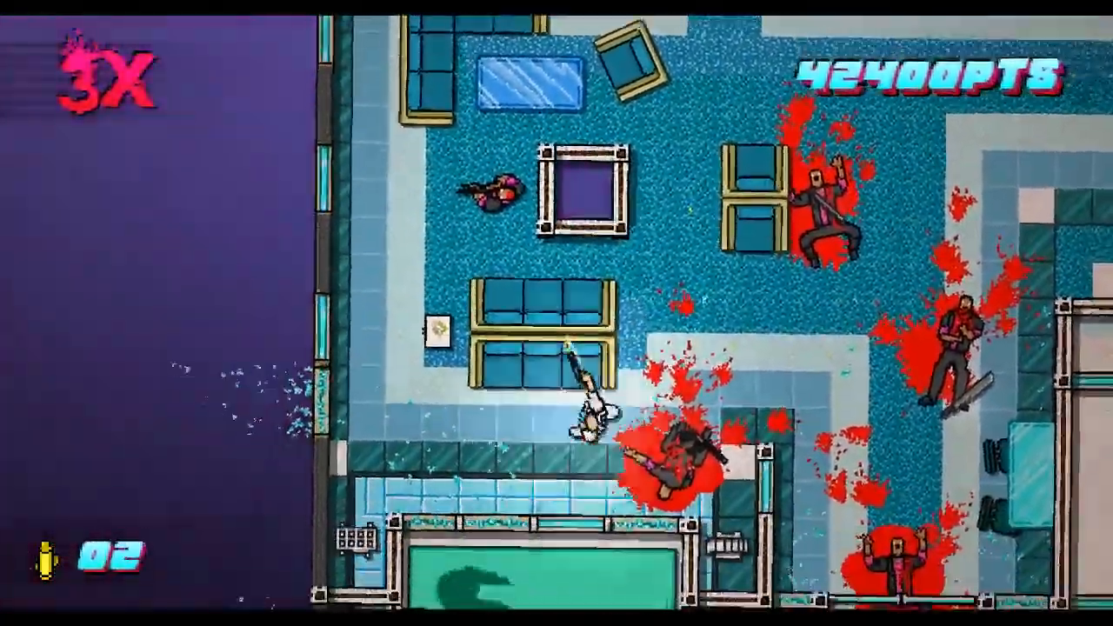
pyautogui.click(712, 447)
pyautogui.press('a')
pyautogui.press('s')
pyautogui.press('d')
pyautogui.press('w')
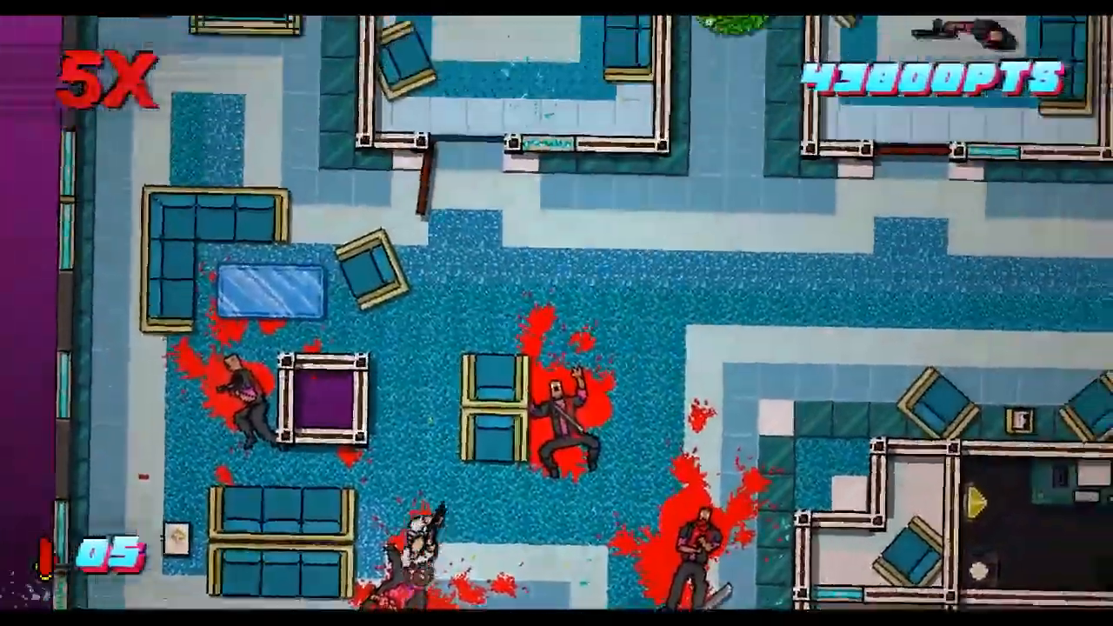
pyautogui.press('d')
pyautogui.press('s')
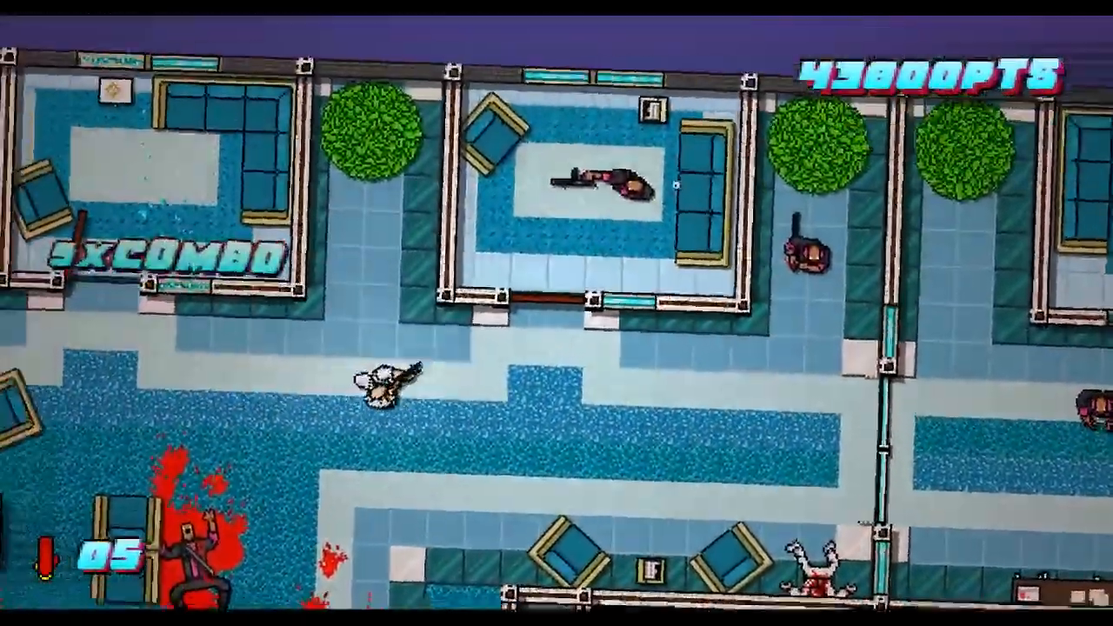
pyautogui.click(574, 213)
pyautogui.press('a')
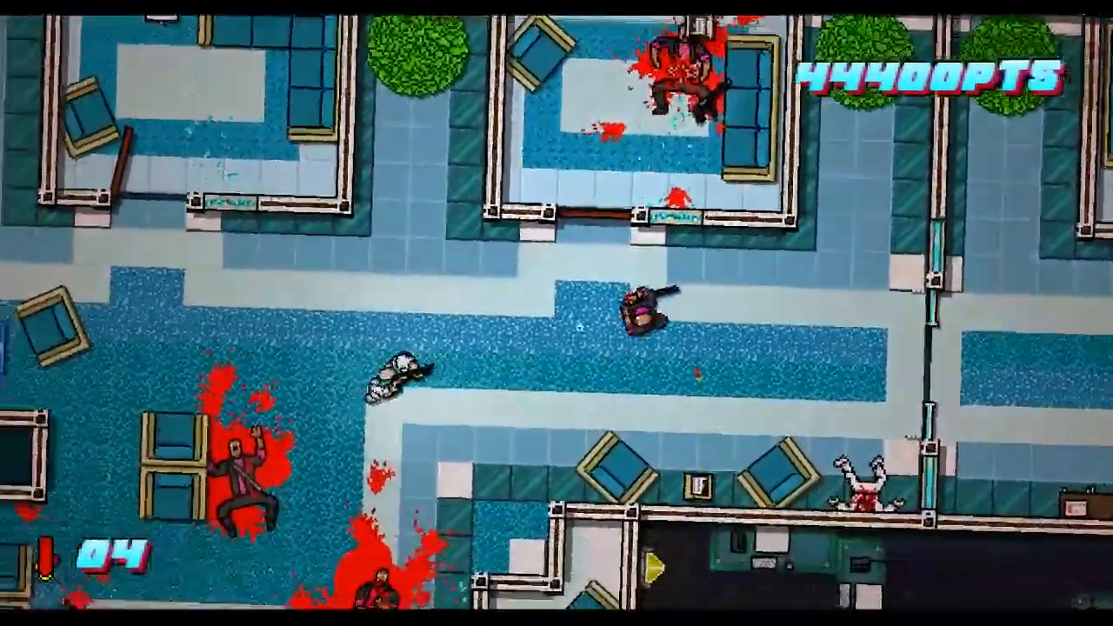
pyautogui.press('s')
pyautogui.press('d')
pyautogui.rightClick(575, 195)
pyautogui.press('w')
pyautogui.click(587, 196)
pyautogui.press('d')
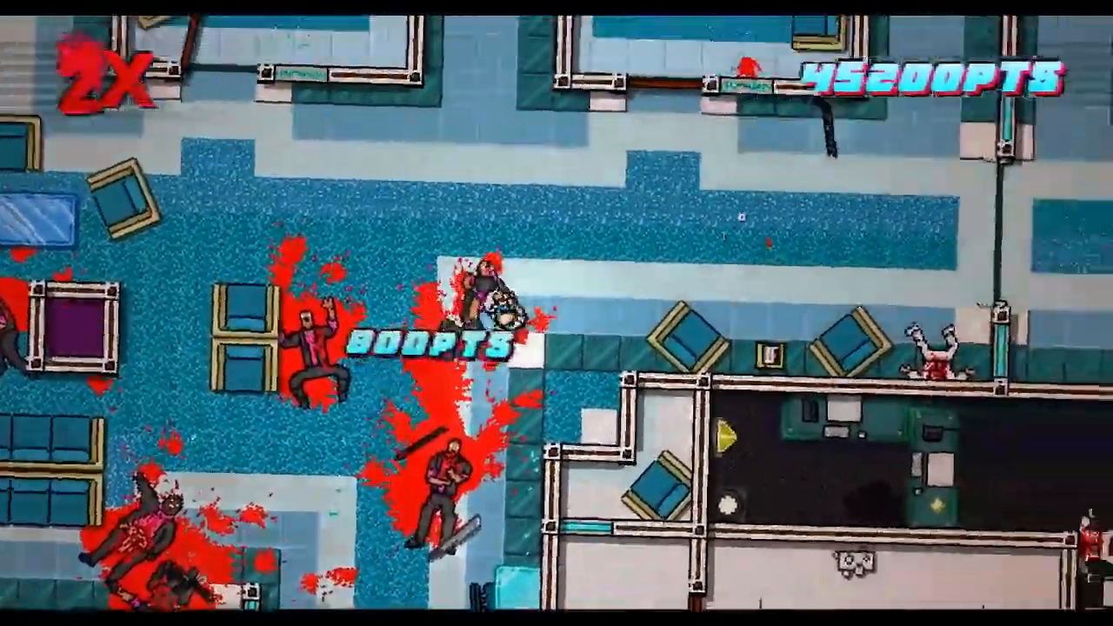
pyautogui.press('d')
pyautogui.rightClick(726, 326)
pyautogui.press('w')
pyautogui.click(724, 372)
pyautogui.press('s')
pyautogui.click(730, 379)
pyautogui.press('w')
pyautogui.click(737, 388)
pyautogui.press('s')
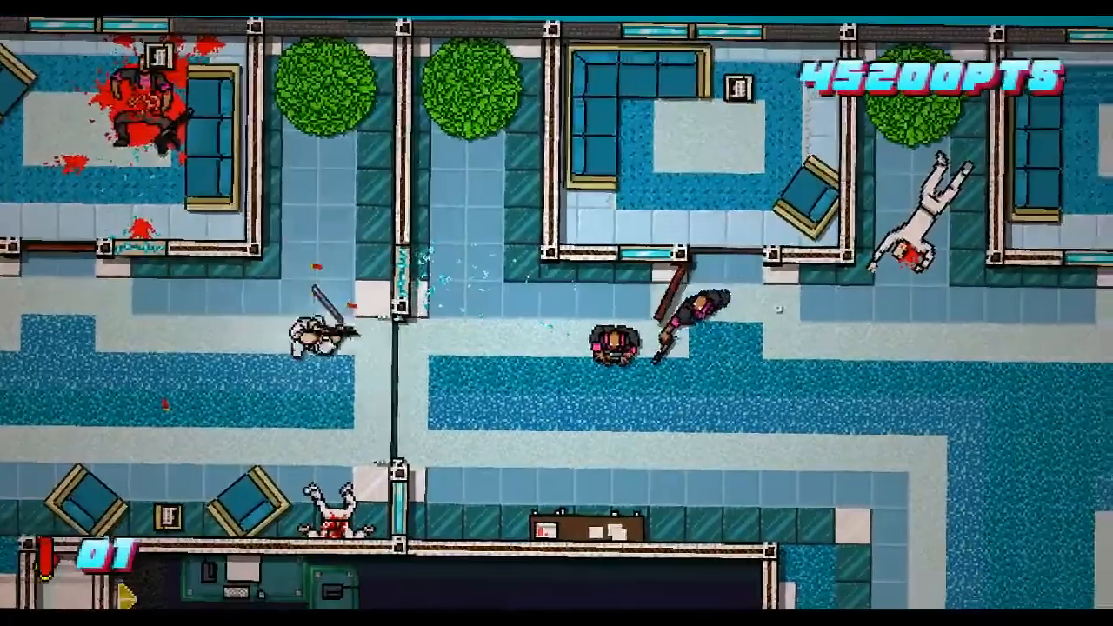
pyautogui.click(666, 384)
pyautogui.press('a')
pyautogui.press('w')
pyautogui.press('d')
pyautogui.rightClick(654, 383)
pyautogui.press('s')
pyautogui.press('w')
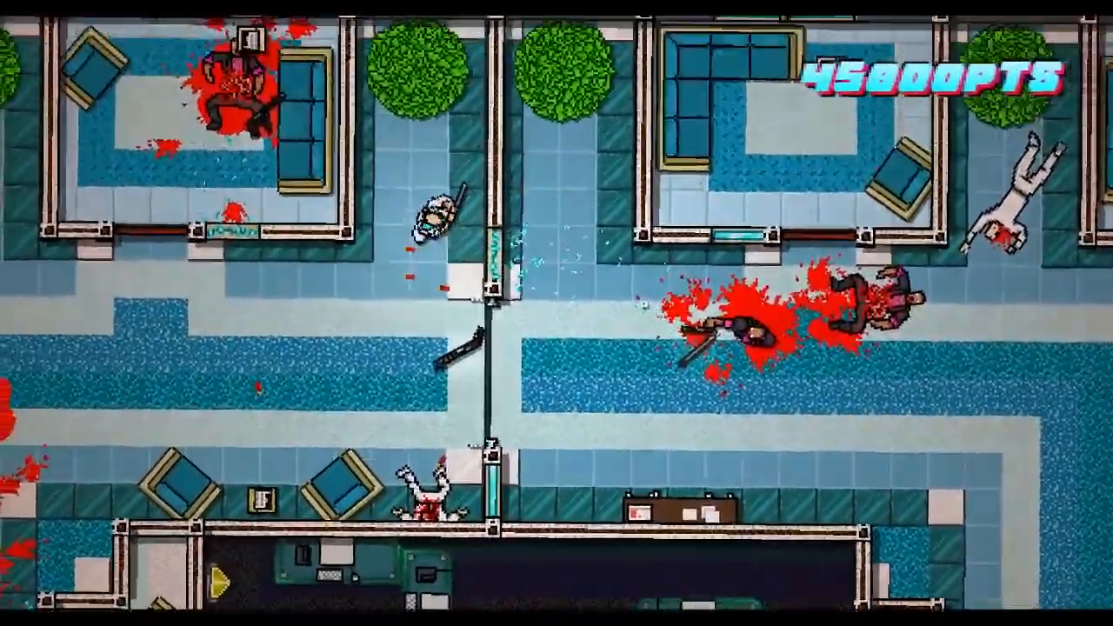
pyautogui.press('s')
pyautogui.rightClick(668, 321)
pyautogui.press('w')
pyautogui.press('d')
pyautogui.rightClick(653, 347)
pyautogui.press('s')
pyautogui.press('w')
pyautogui.press('s')
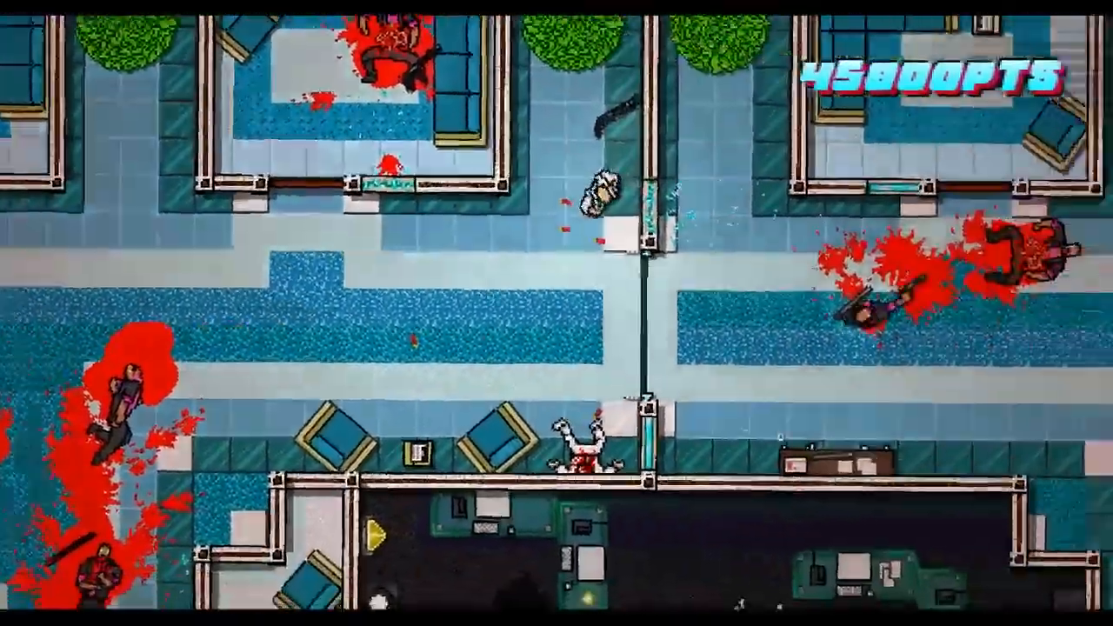
pyautogui.press('w')
pyautogui.press('s')
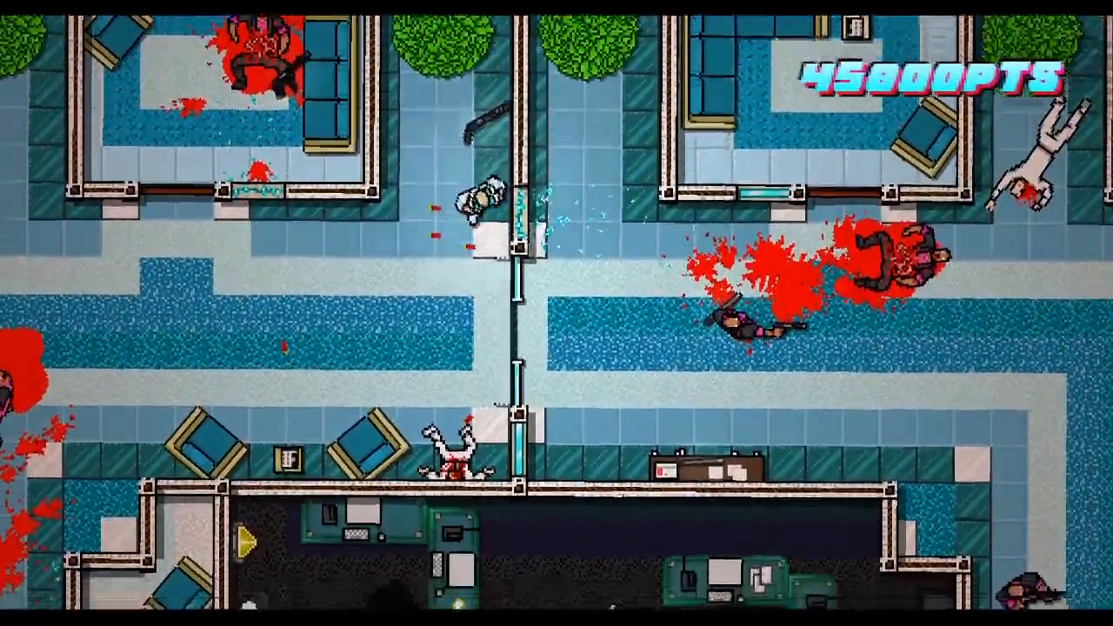
pyautogui.press('w')
pyautogui.press('s')
pyautogui.press('d')
pyautogui.click(556, 322)
pyautogui.press('space')
pyautogui.press('s')
pyautogui.press('a')
pyautogui.rightClick(556, 305)
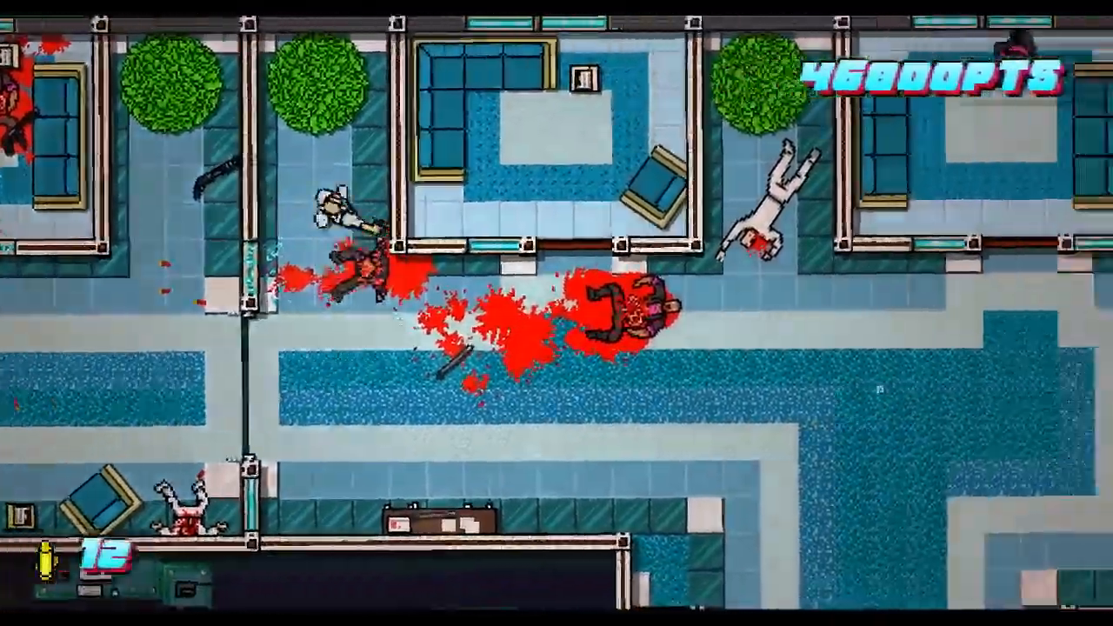
pyautogui.press('s')
pyautogui.press('d')
pyautogui.click(556, 417)
pyautogui.press('a')
pyautogui.press('d')
pyautogui.press('d')
pyautogui.press('w')
pyautogui.click(629, 95)
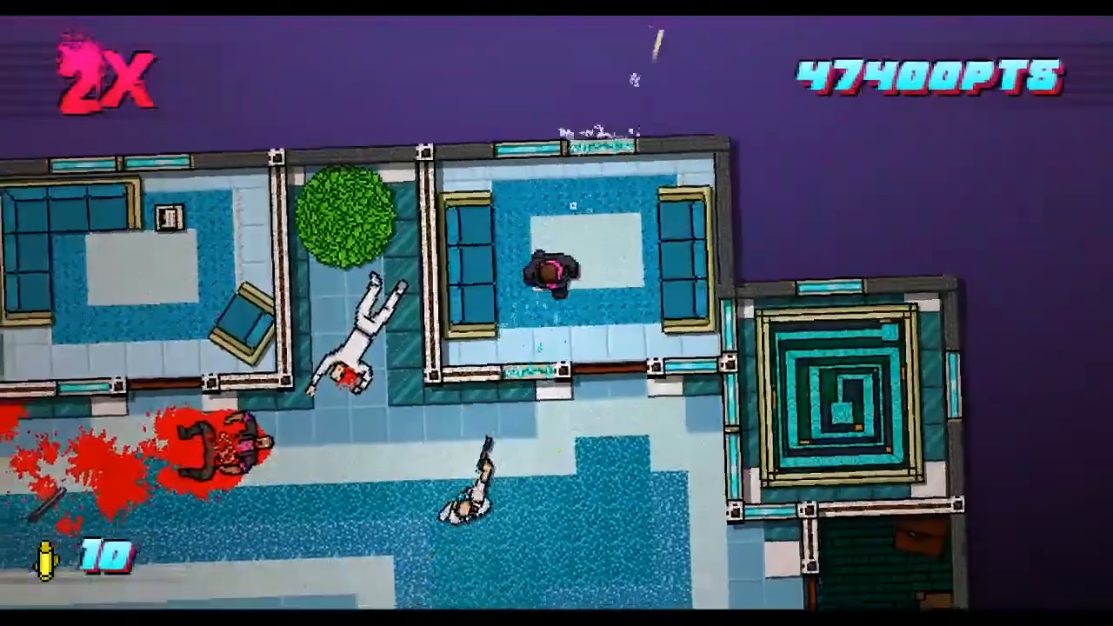
pyautogui.press('a')
pyautogui.press('s')
pyautogui.click(685, 262)
pyautogui.press('a')
pyautogui.click(685, 262)
pyautogui.press('w')
pyautogui.click(676, 261)
pyautogui.click(665, 259)
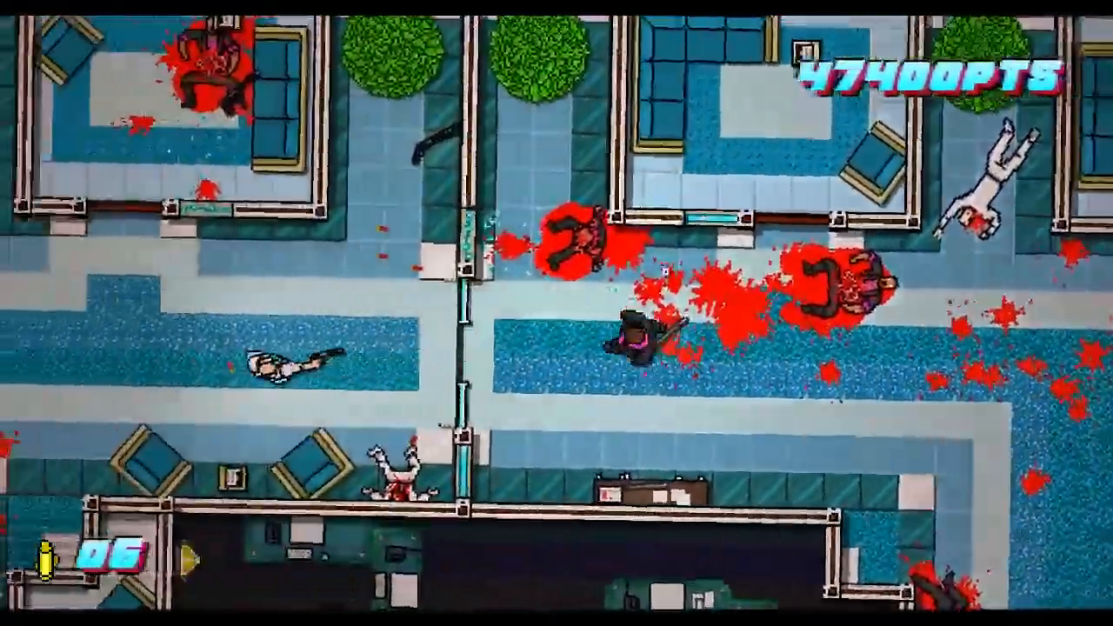
pyautogui.press('d')
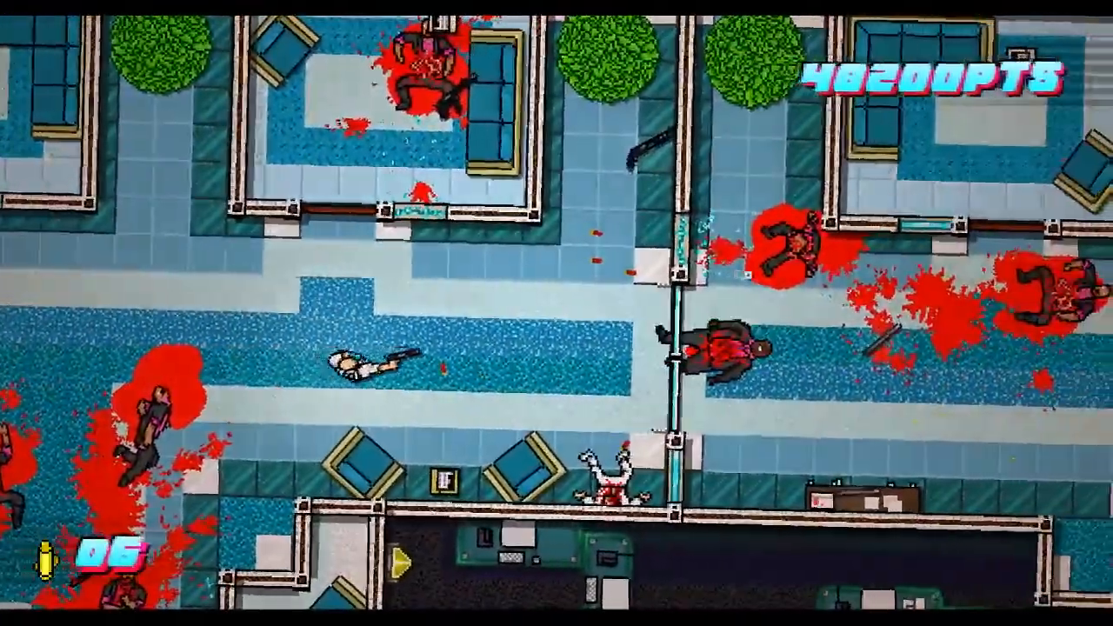
pyautogui.press('d')
pyautogui.press('d')
pyautogui.press('s')
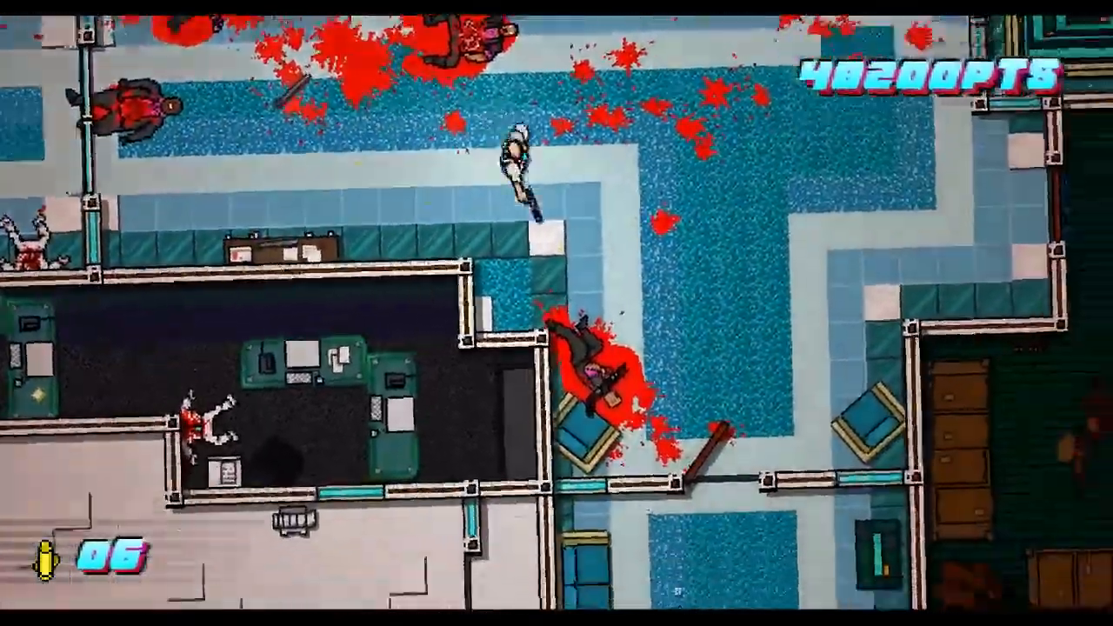
pyautogui.click(554, 523)
pyautogui.click(600, 506)
pyautogui.press('s')
pyautogui.rightClick(626, 496)
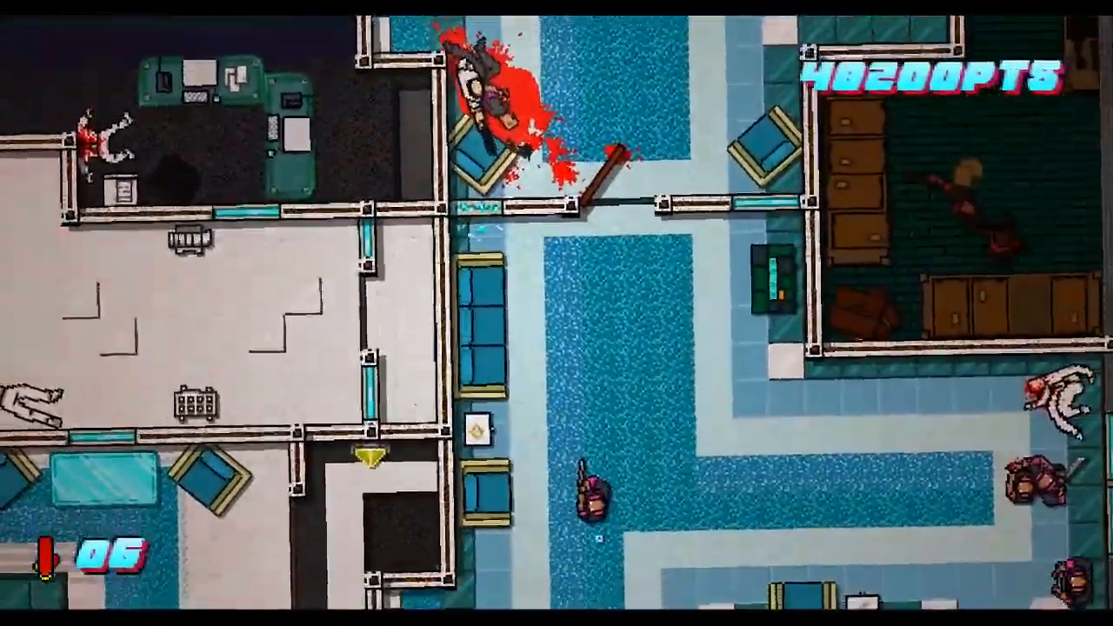
pyautogui.press('d')
pyautogui.press('s')
pyautogui.press('w')
pyautogui.click(566, 449)
pyautogui.click(569, 493)
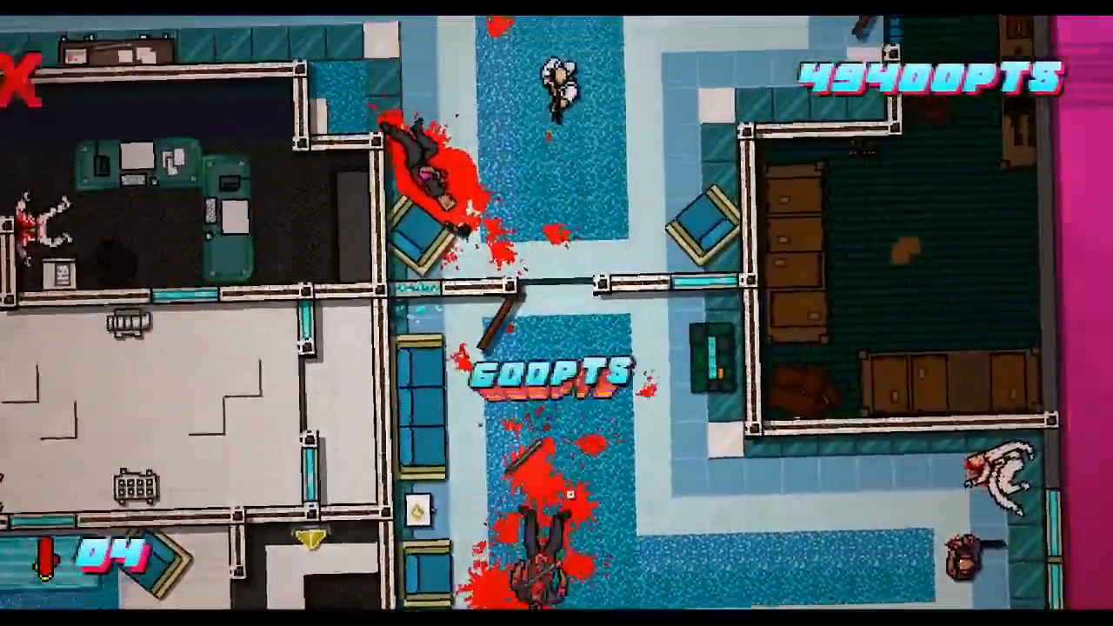
pyautogui.press('s')
pyautogui.click(626, 278)
pyautogui.press('w')
pyautogui.press('a')
pyautogui.click(690, 274)
pyautogui.click(690, 274)
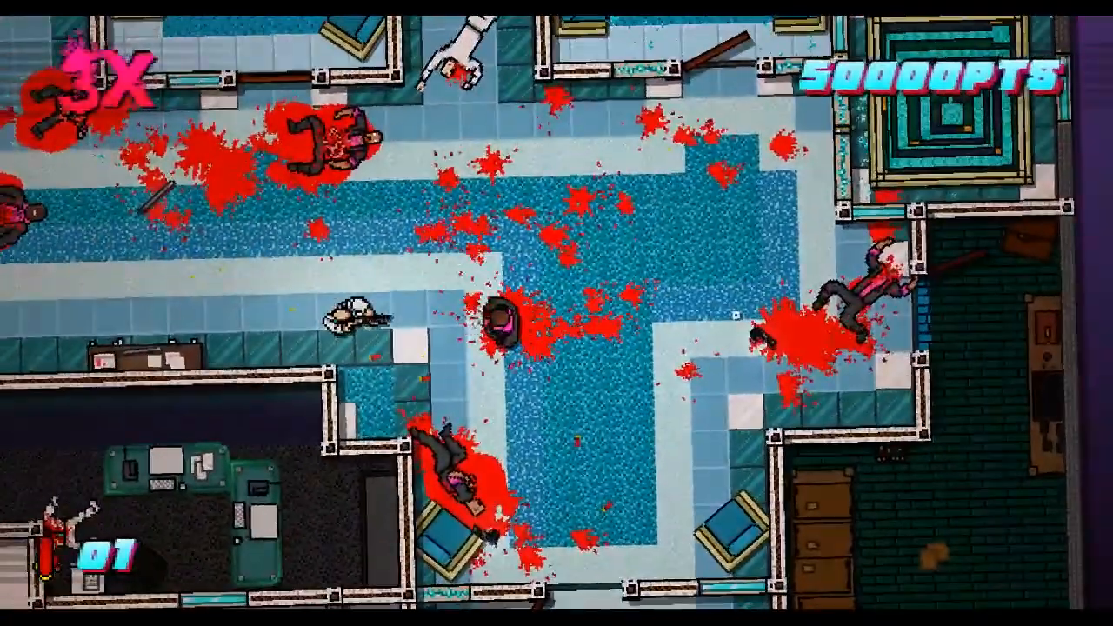
pyautogui.press('d')
pyautogui.press('a')
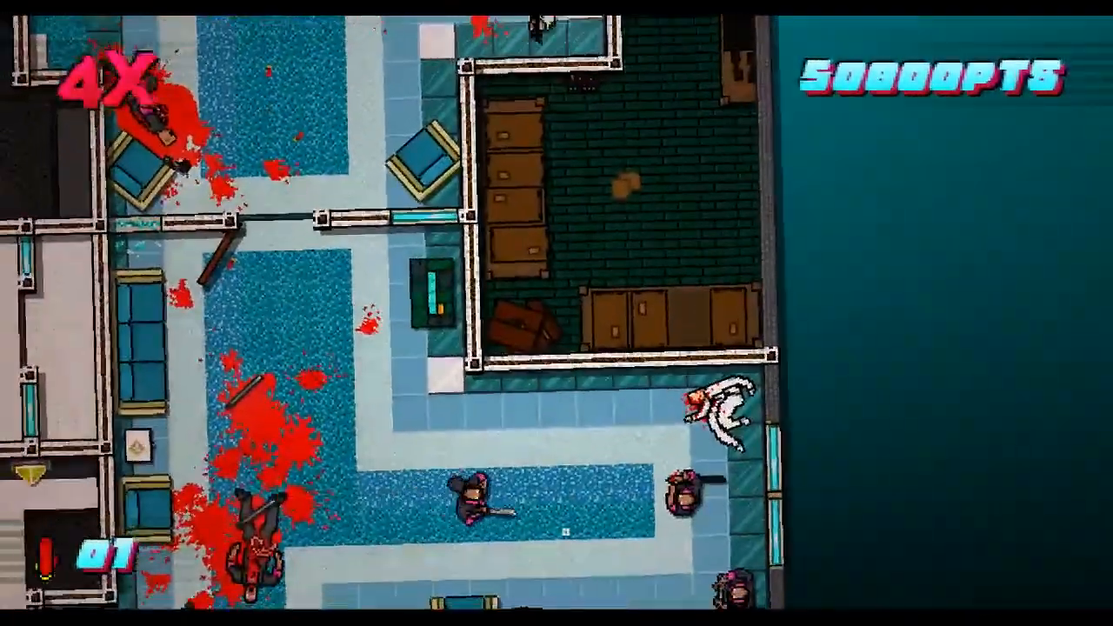
pyautogui.press('s')
pyautogui.press('a')
pyautogui.click(741, 369)
pyautogui.press('w')
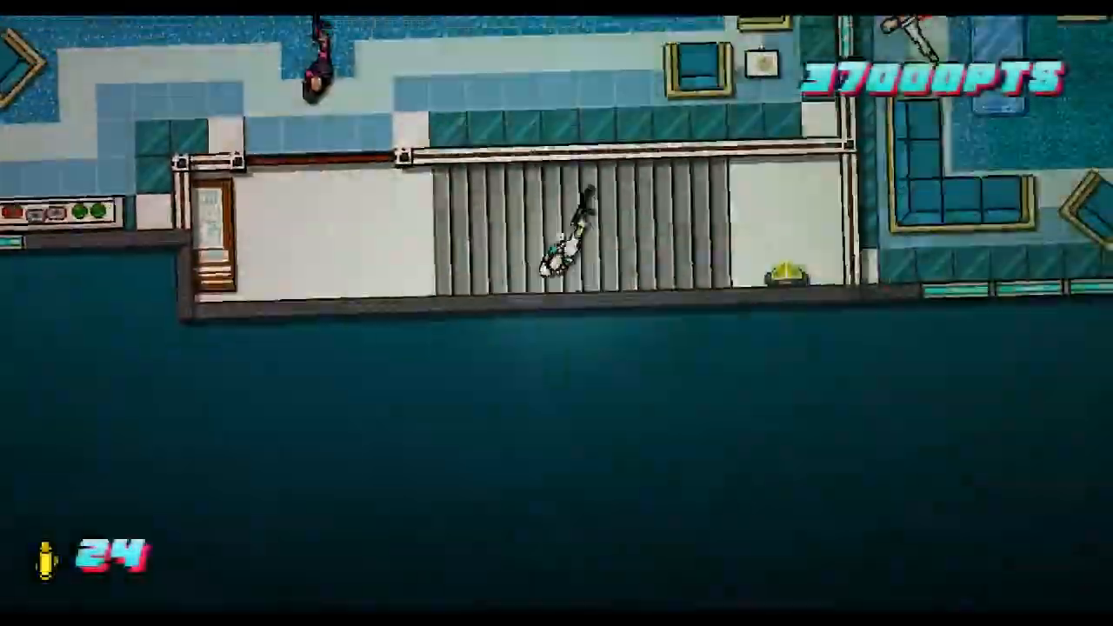
pyautogui.press('w')
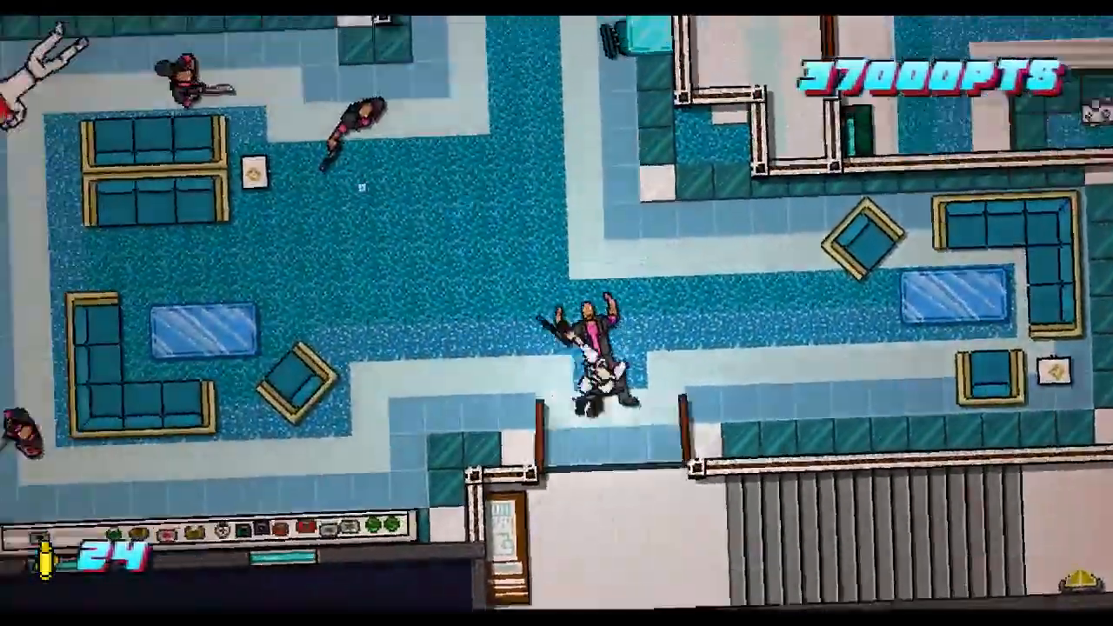
pyautogui.click(470, 269)
pyautogui.click(469, 270)
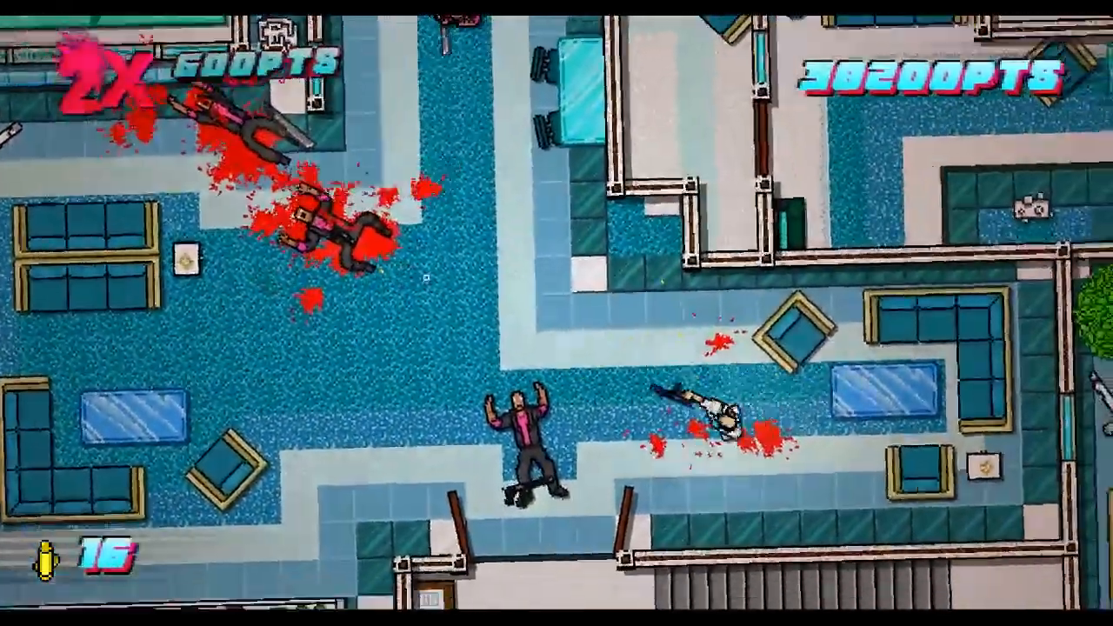
pyautogui.press('a')
pyautogui.click(510, 174)
pyautogui.click(500, 348)
pyautogui.press('d')
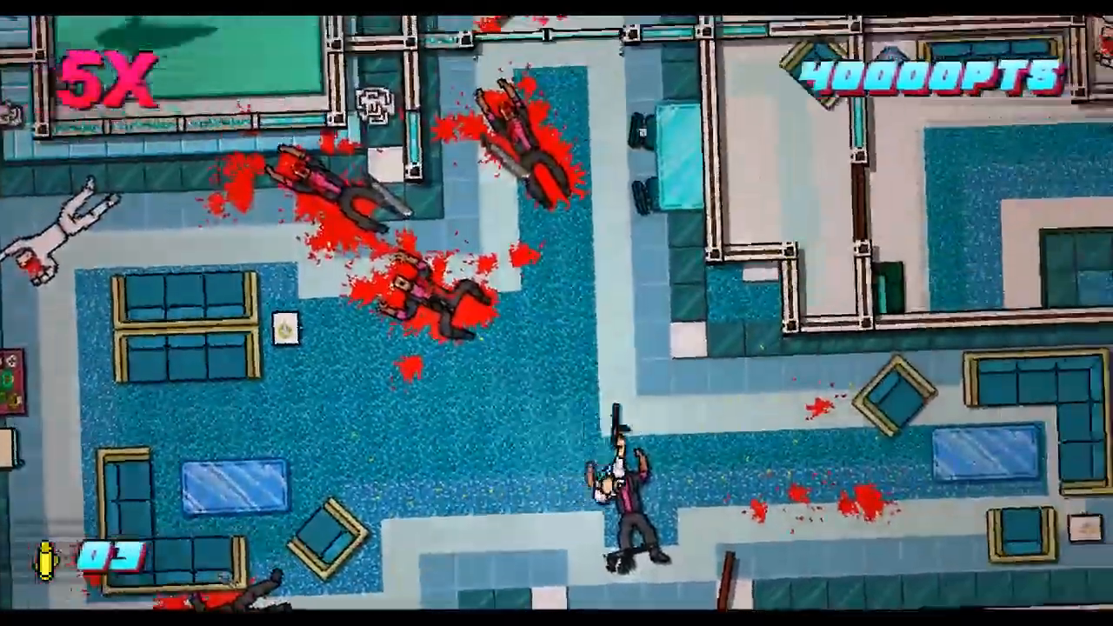
pyautogui.press('space')
pyautogui.press('a')
pyautogui.press('w')
pyautogui.rightClick(513, 174)
pyautogui.press('d')
pyautogui.click(502, 96)
pyautogui.click(639, 65)
pyautogui.press('s')
pyautogui.press('w')
pyautogui.press('r')
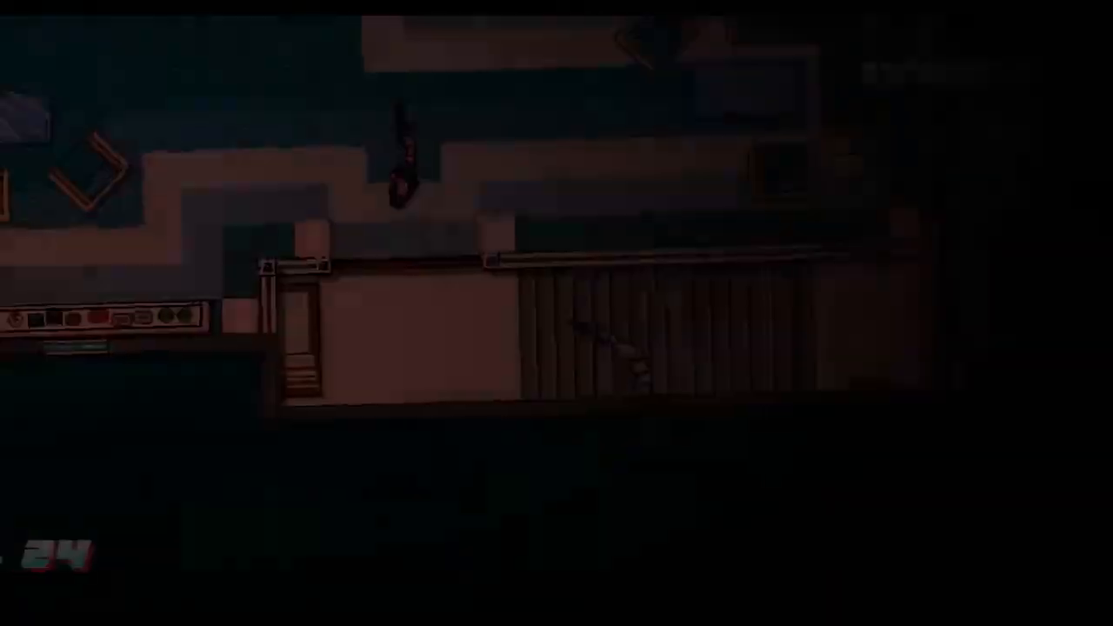
pyautogui.press('a')
pyautogui.press('w')
pyautogui.press('d')
pyautogui.click(428, 149)
pyautogui.press('s')
pyautogui.click(365, 243)
pyautogui.press('a')
pyautogui.click(469, 326)
pyautogui.press('d')
pyautogui.click(487, 287)
pyautogui.press('s')
pyautogui.click(523, 181)
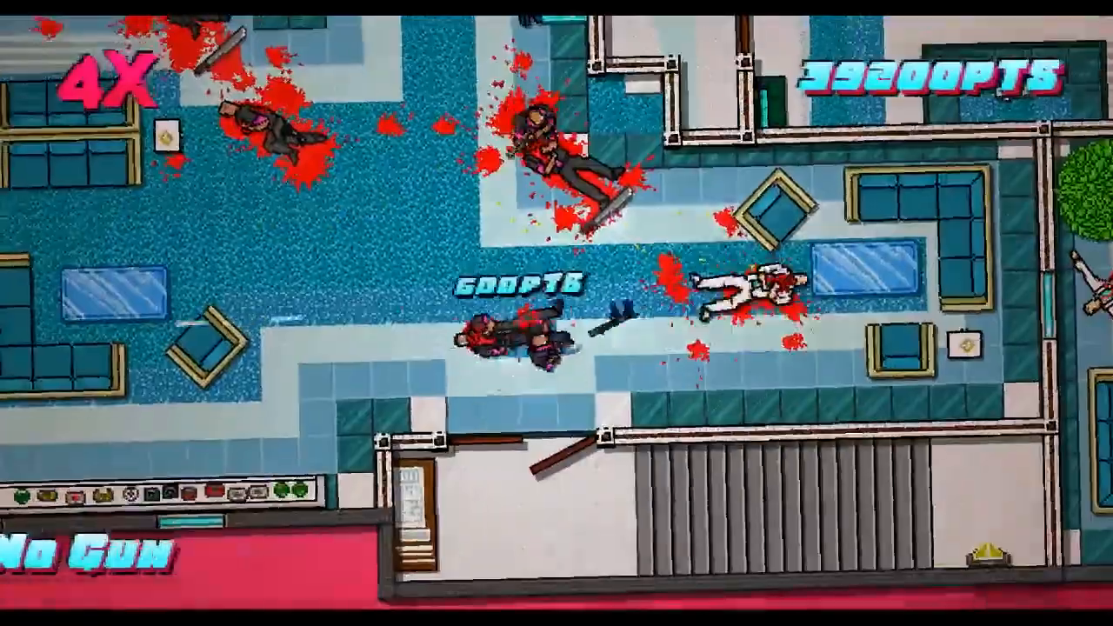
pyautogui.press('r')
pyautogui.press('w')
pyautogui.click(562, 154)
pyautogui.press('a')
pyautogui.press('s')
pyautogui.press('d')
pyautogui.click(585, 252)
pyautogui.click(548, 222)
pyautogui.press('w')
pyautogui.rightClick(596, 287)
pyautogui.press('a')
pyautogui.press('s')
pyautogui.click(642, 366)
pyautogui.press('r')
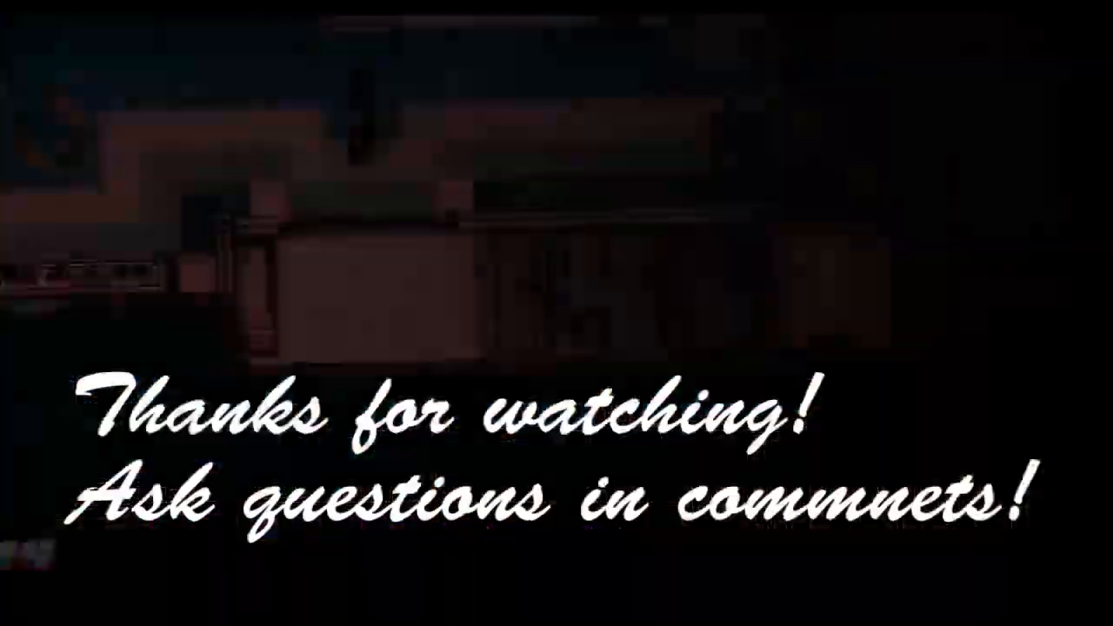
pyautogui.click(475, 230)
pyautogui.press('s')
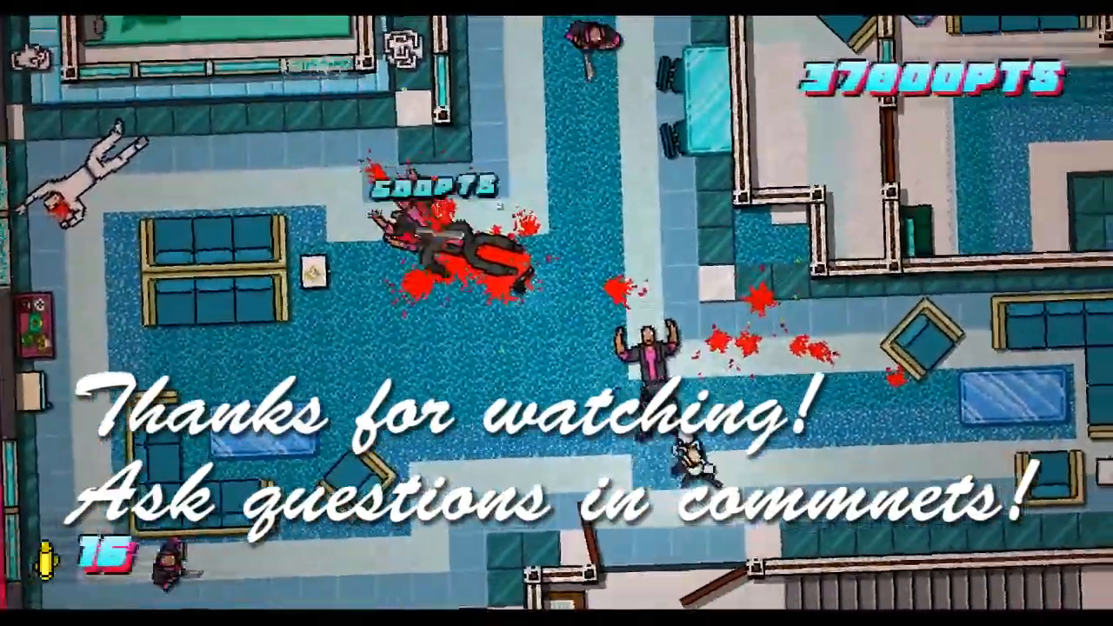
pyautogui.press('w')
pyautogui.press('d')
pyautogui.click(557, 204)
pyautogui.press('s')
pyautogui.press('d')
pyautogui.click(415, 325)
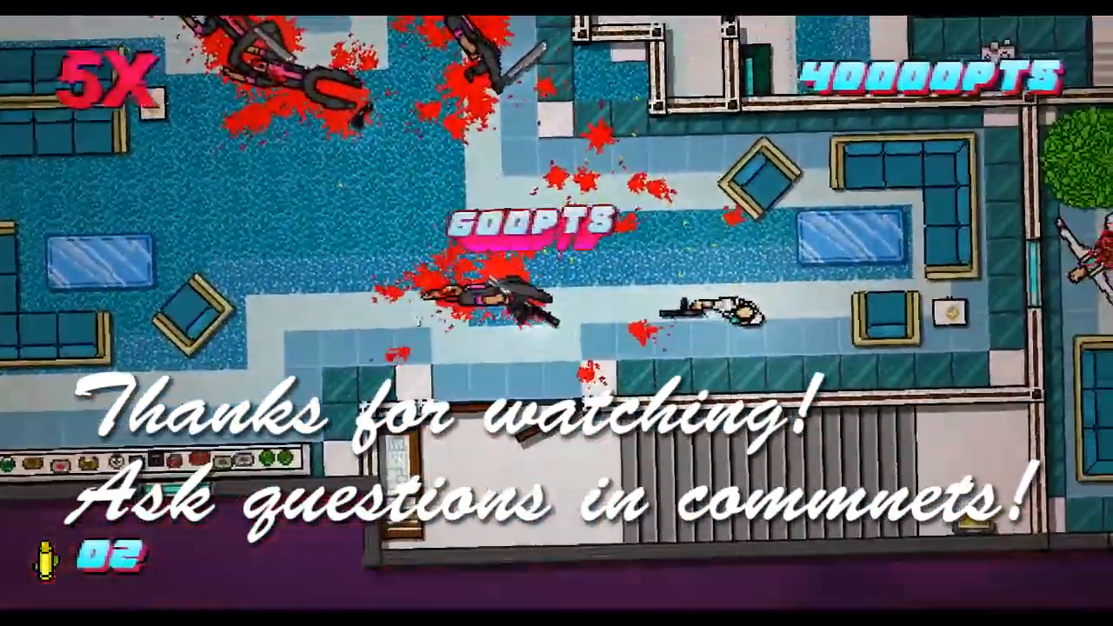
pyautogui.press('a')
pyautogui.rightClick(590, 270)
pyautogui.press('w')
pyautogui.press('a')
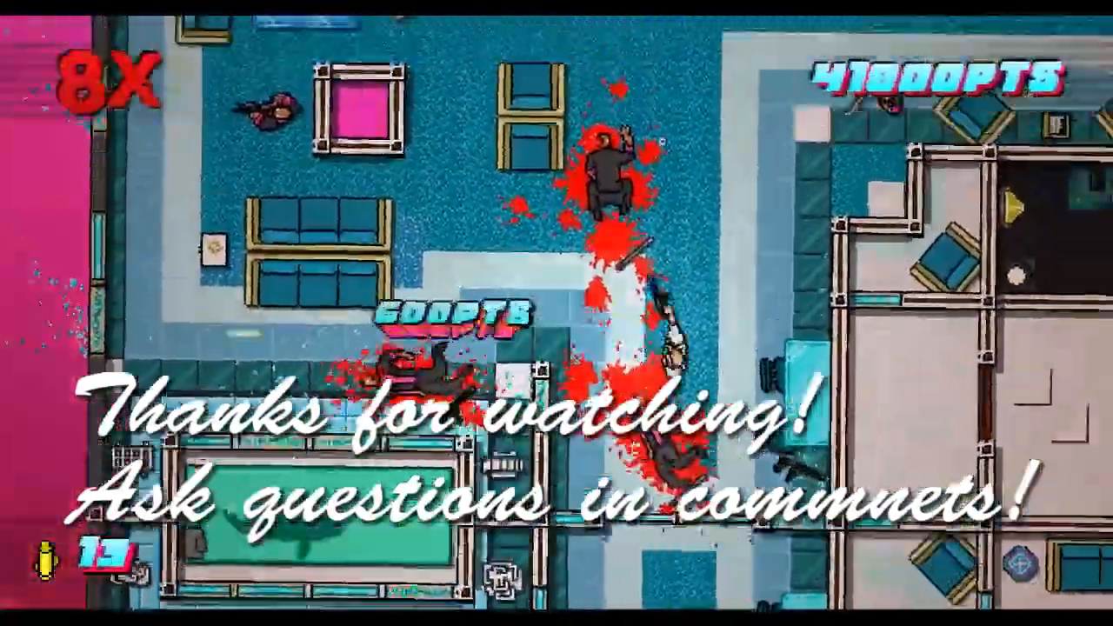
pyautogui.press('w')
pyautogui.press('a')
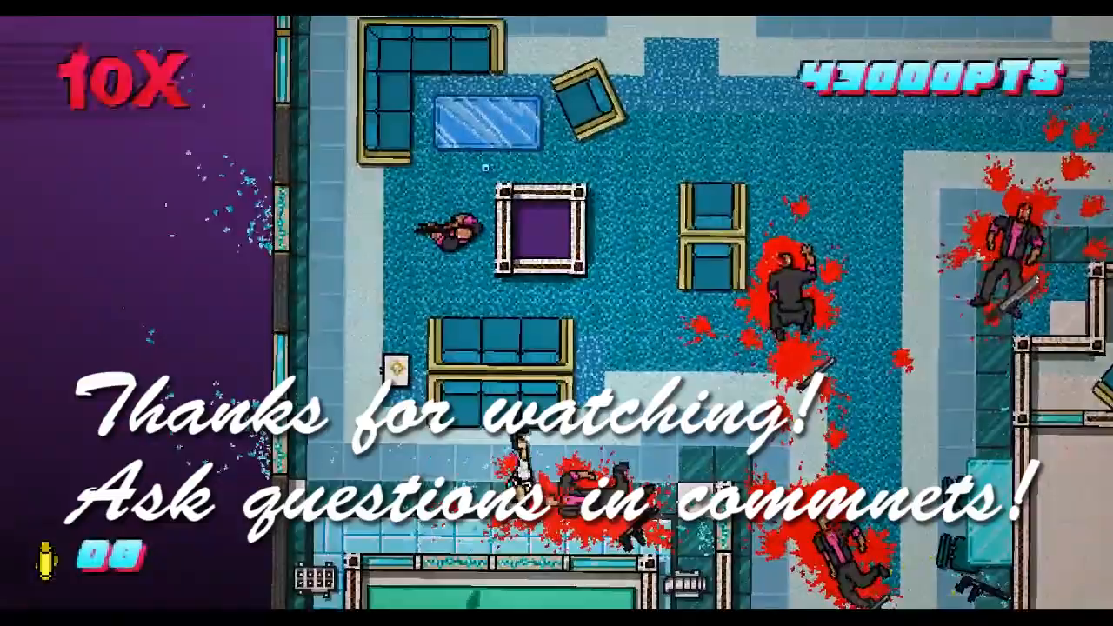
pyautogui.rightClick(689, 192)
pyautogui.press('d')
pyautogui.press('w')
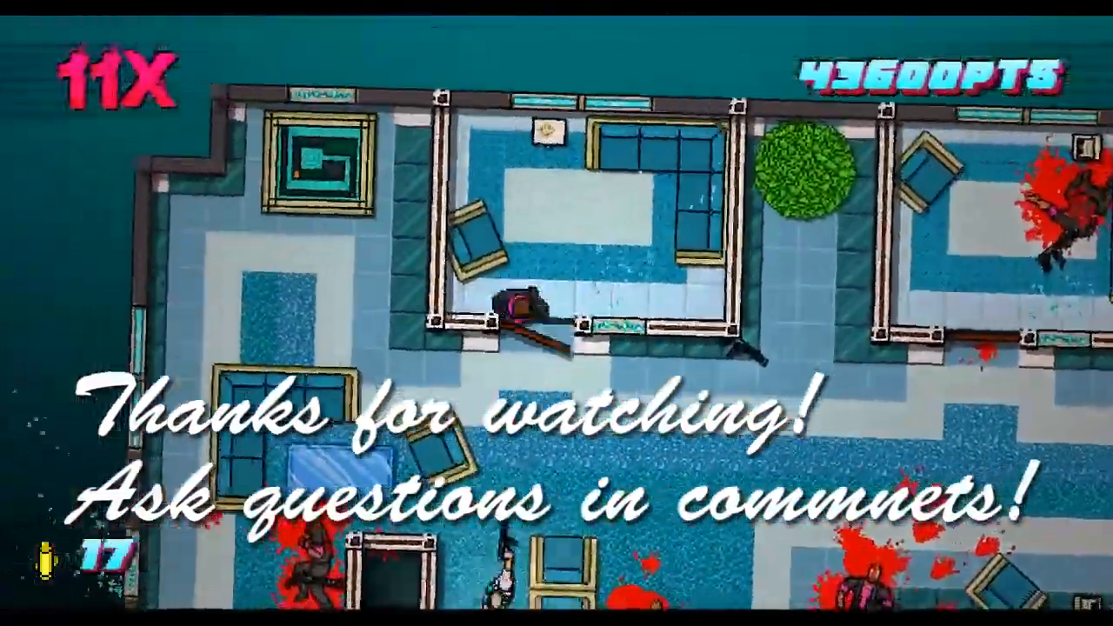
pyautogui.click(522, 306)
pyautogui.press('s')
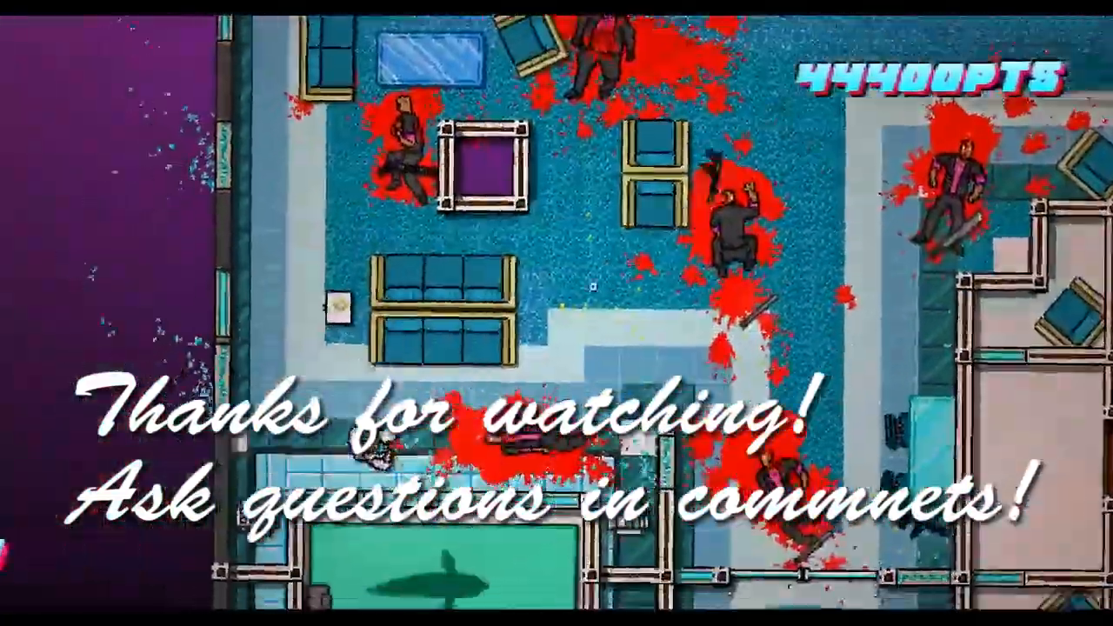
pyautogui.press('a')
pyautogui.press('w')
pyautogui.press('d')
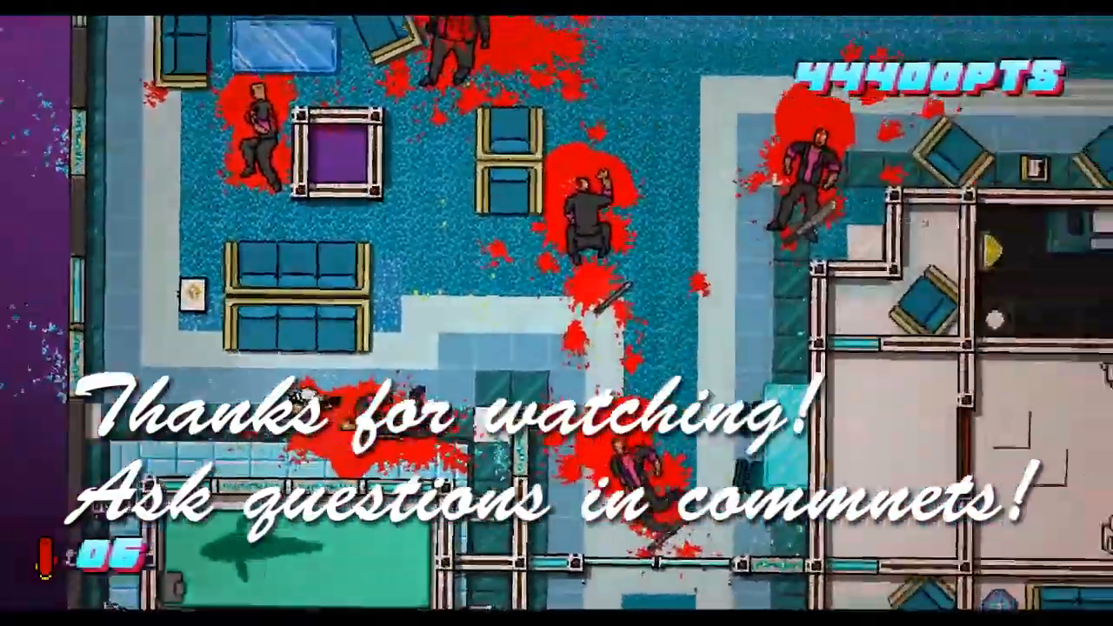
pyautogui.press('a')
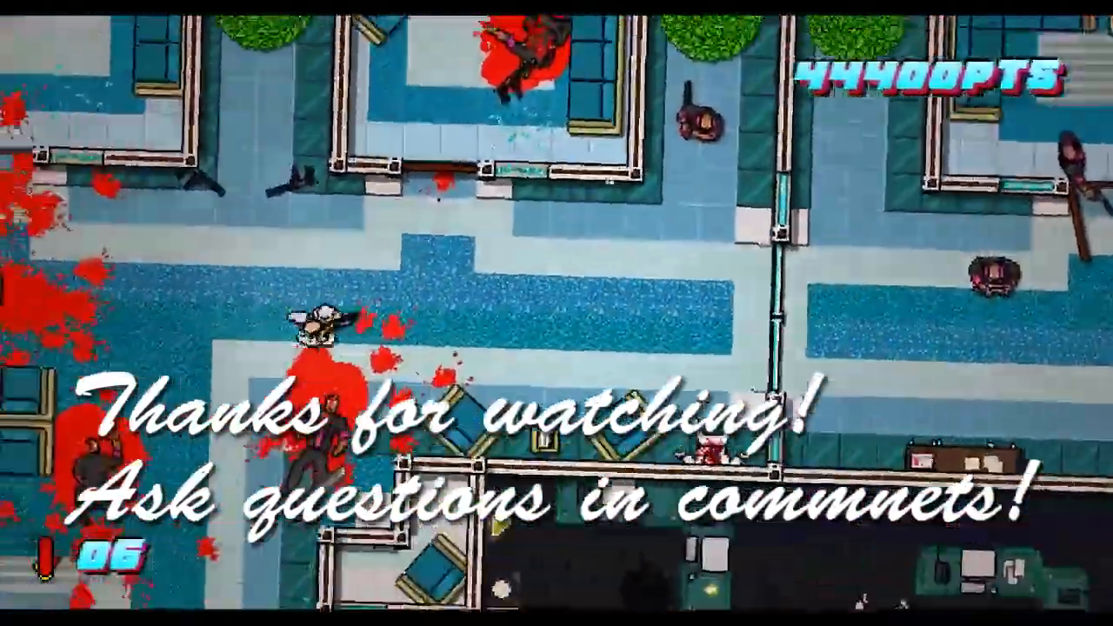